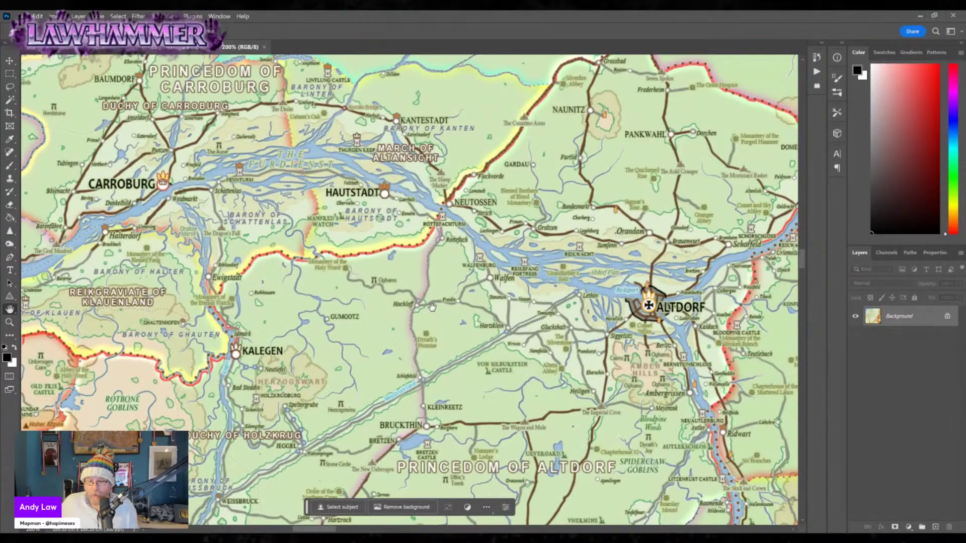
Switch to the city map document and prepare the Brush tool with bright red as the drawing colour.
click(104, 49)
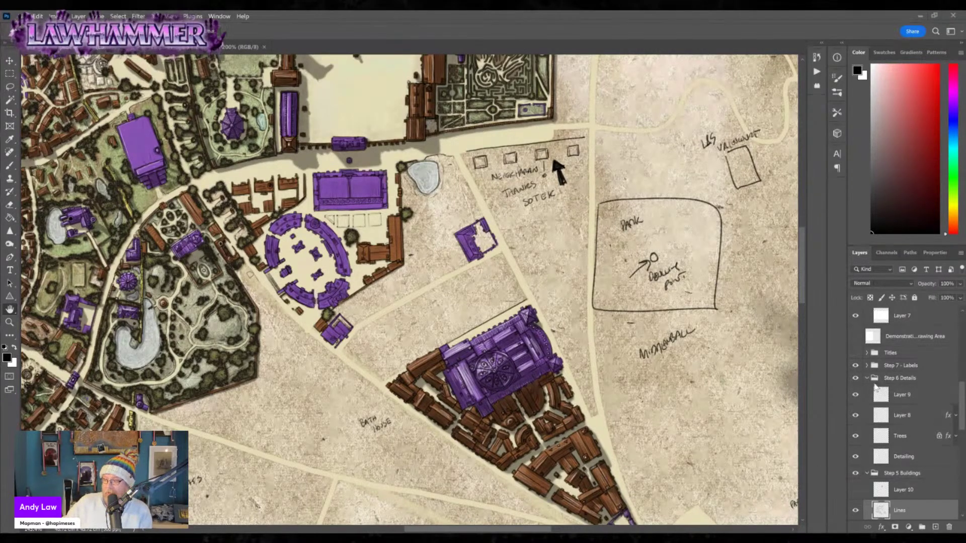
drag(803, 267, 801, 279)
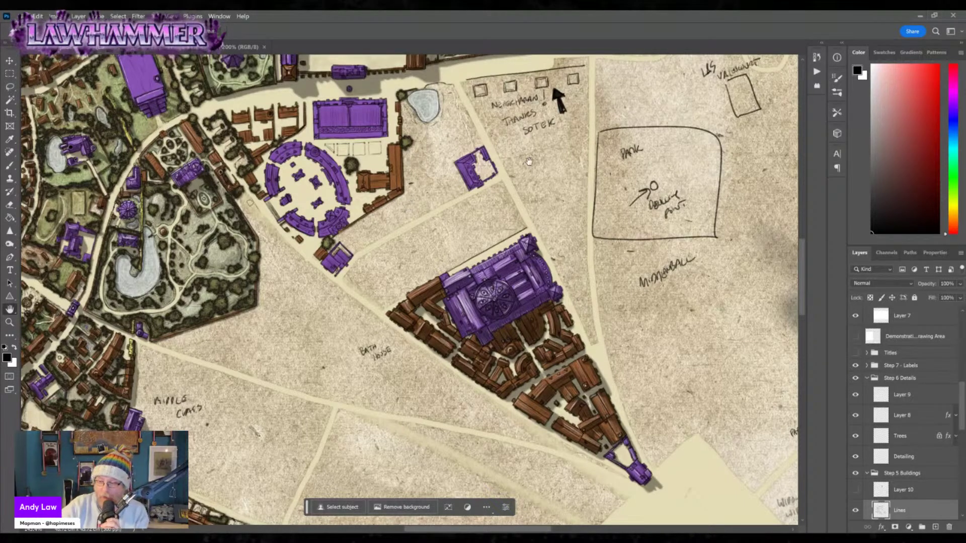
click(9, 166)
click(938, 70)
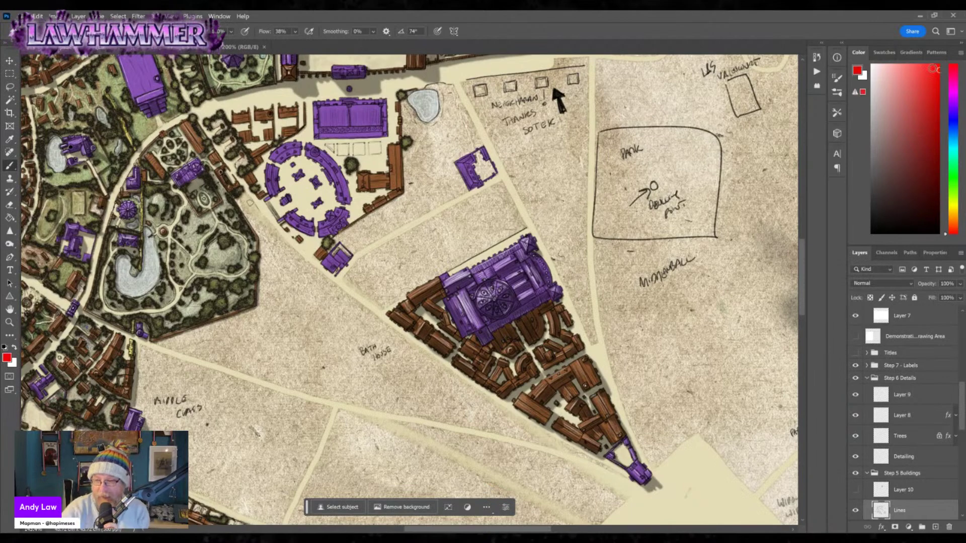
click(31, 31)
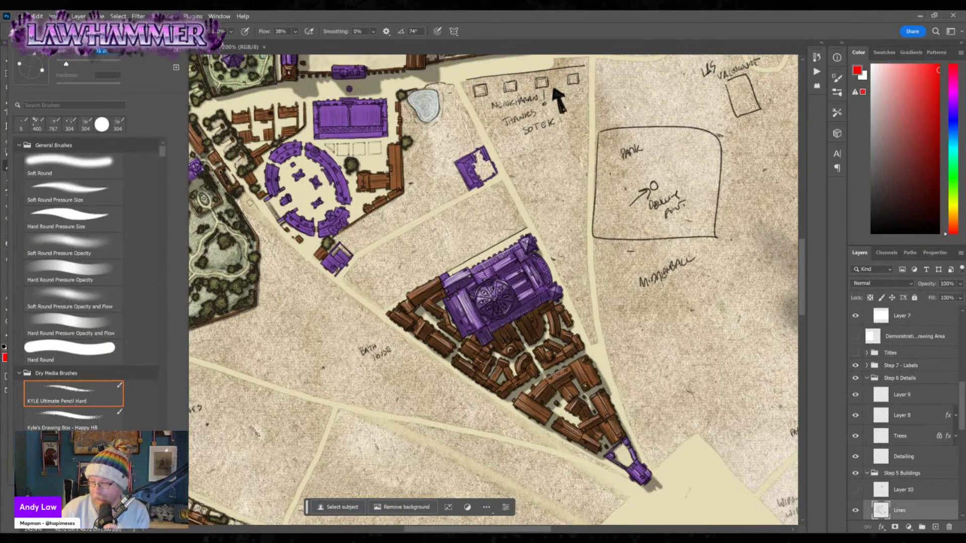
Outline the triangular Nehekharan block and the neighbouring block with the pond in red, undoing each outline.
mouse_move(467, 82)
mouse_down()
mouse_move(584, 317)
mouse_move(578, 75)
mouse_move(475, 82)
mouse_up()
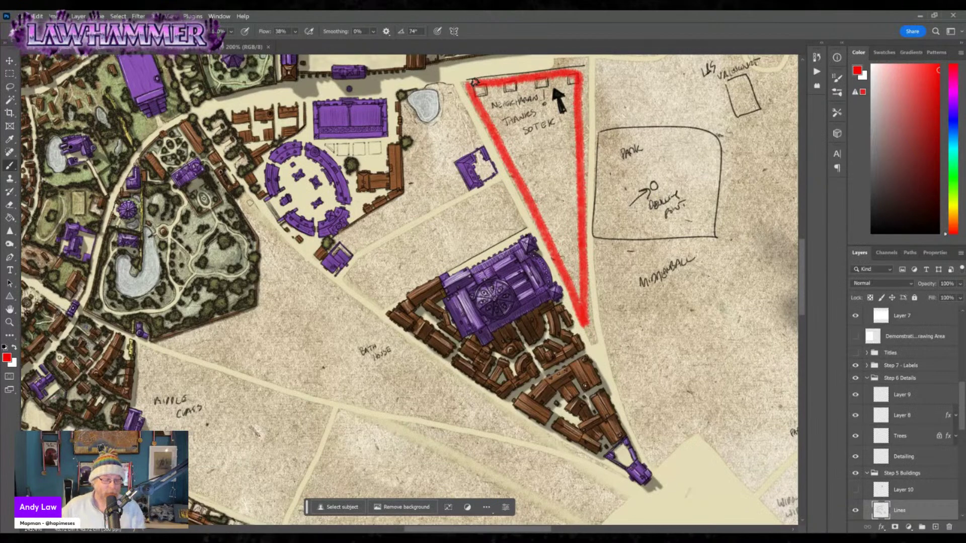
key(ctrl+z)
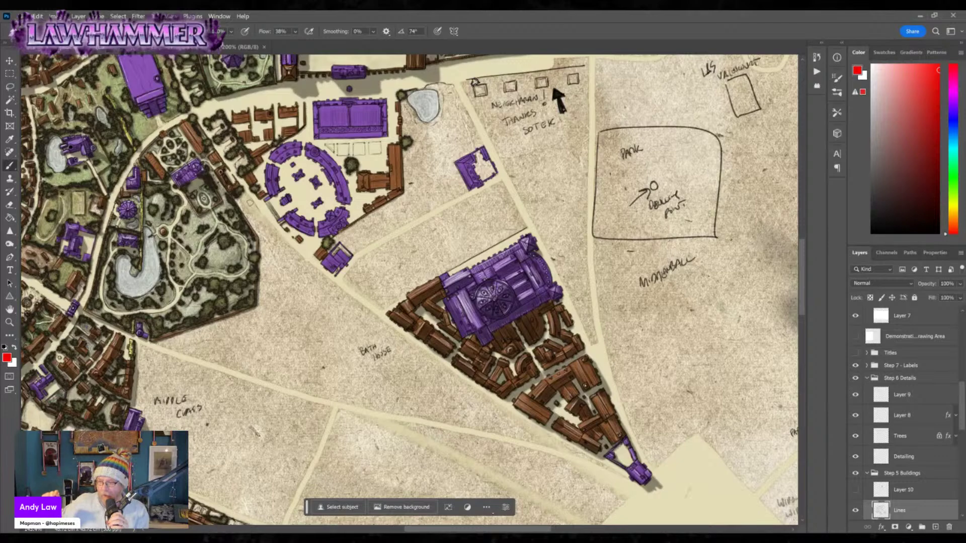
mouse_move(404, 104)
mouse_down()
mouse_move(405, 176)
mouse_move(337, 244)
mouse_move(377, 301)
mouse_move(476, 244)
mouse_move(495, 206)
mouse_move(446, 94)
mouse_move(405, 103)
mouse_up()
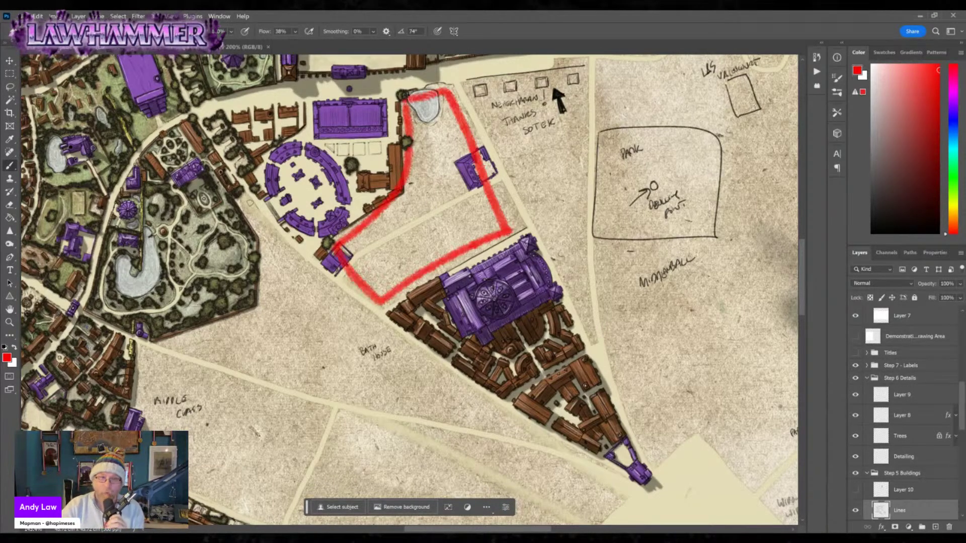
key(ctrl+z)
key(ctrl+z)
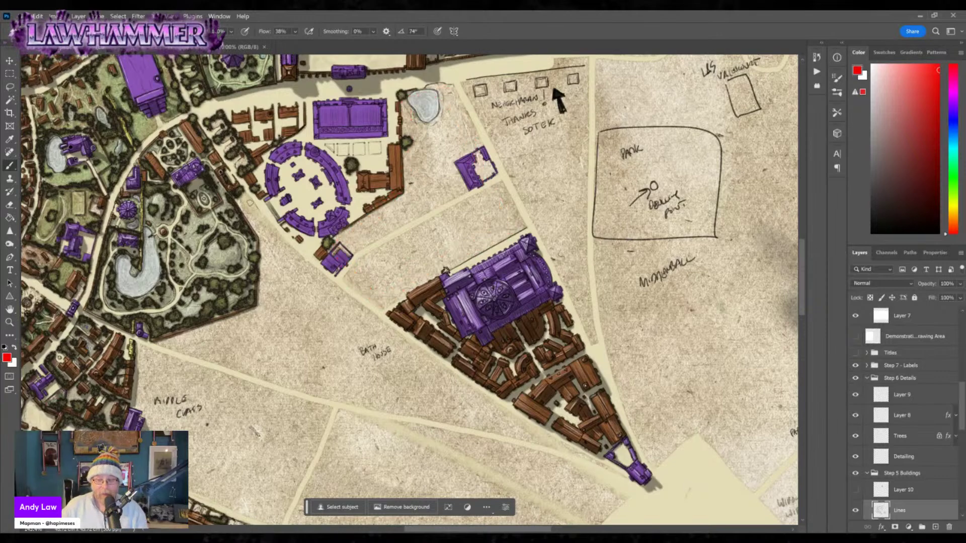
mouse_move(475, 96)
mouse_down()
mouse_move(572, 282)
mouse_move(580, 114)
mouse_move(495, 136)
mouse_up()
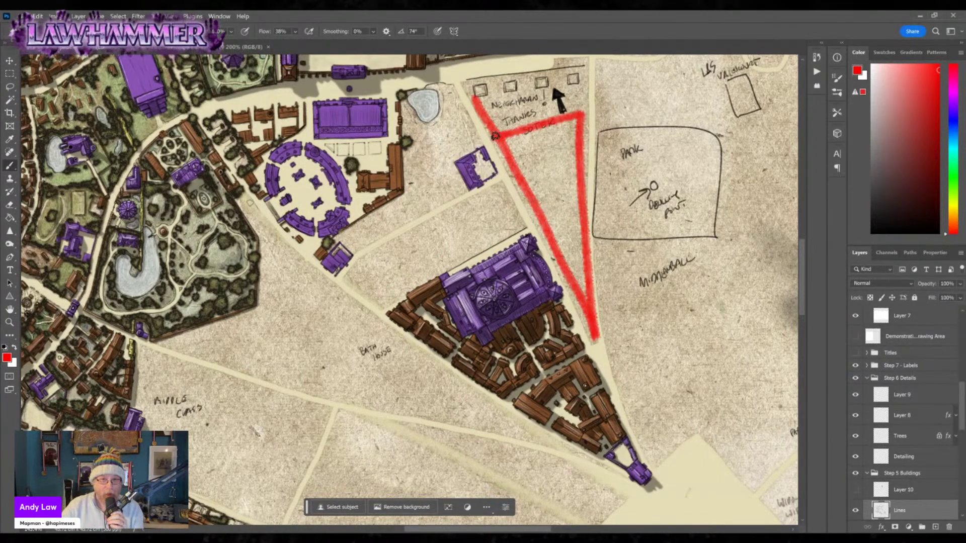
key(ctrl+z)
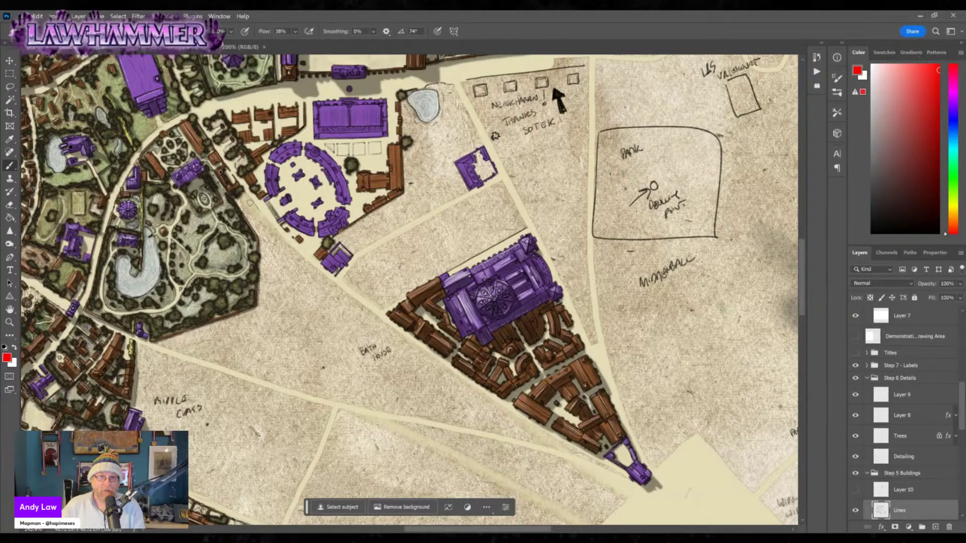
Circle the park's duelling point and the Middenball area south of it in red as temporary marks.
mouse_move(683, 137)
mouse_down()
mouse_move(598, 219)
mouse_move(718, 208)
mouse_move(659, 130)
mouse_up()
key(ctrl+z)
mouse_move(684, 191)
mouse_down()
mouse_move(642, 194)
mouse_move(659, 171)
mouse_up()
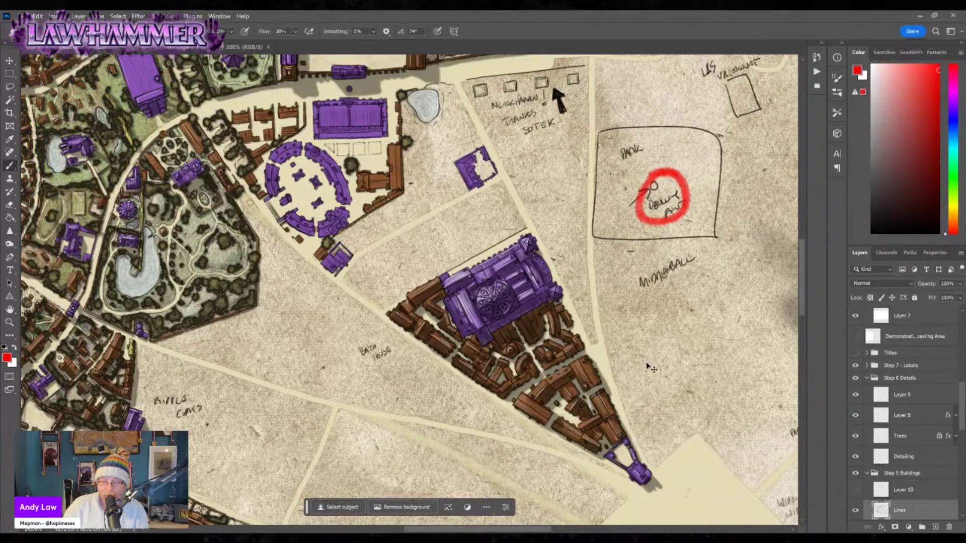
key(ctrl+z)
mouse_move(690, 241)
mouse_down()
mouse_move(612, 344)
mouse_move(737, 309)
mouse_move(647, 241)
mouse_up()
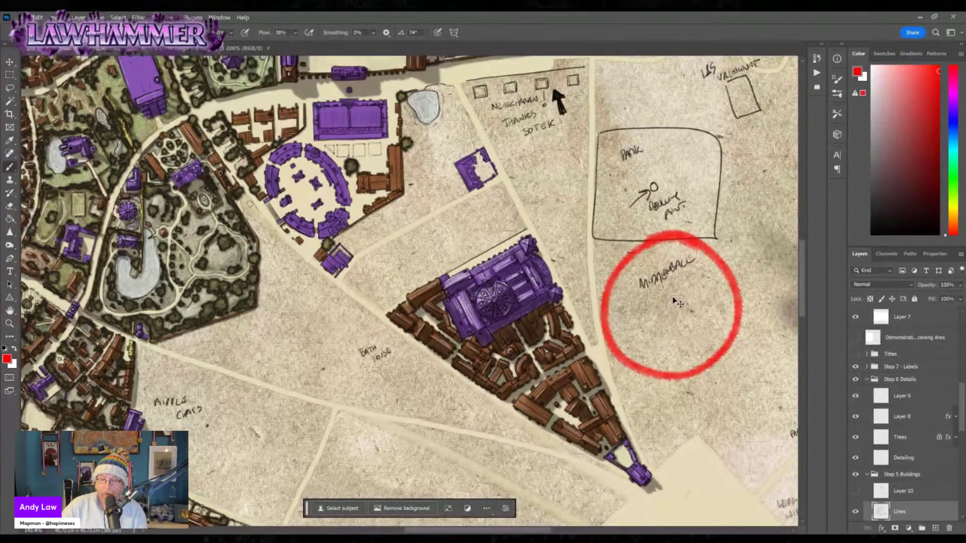
Examine the city map from the undrawn triangular plots across to the finished palace and park districts.
key(ctrl+Tab)
mouse_move(438, 254)
mouse_down()
mouse_move(558, 205)
mouse_move(626, 189)
mouse_up()
mouse_move(531, 149)
mouse_down()
mouse_move(561, 262)
mouse_move(565, 143)
mouse_move(534, 205)
mouse_move(533, 164)
mouse_move(536, 133)
mouse_move(566, 234)
mouse_up()
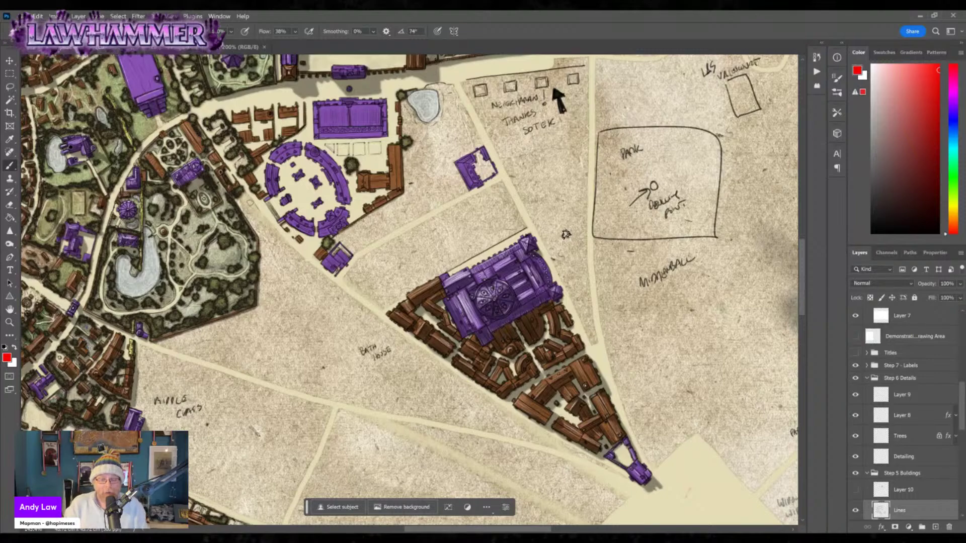
click(9, 322)
mouse_move(460, 365)
mouse_down()
mouse_move(444, 354)
mouse_move(473, 324)
mouse_move(486, 347)
mouse_up()
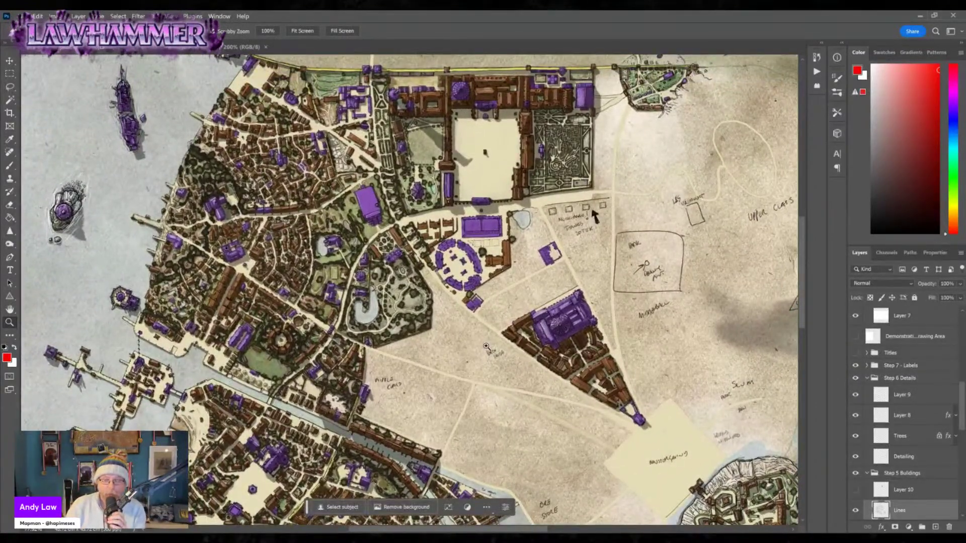
scroll(556, 346, up, 5)
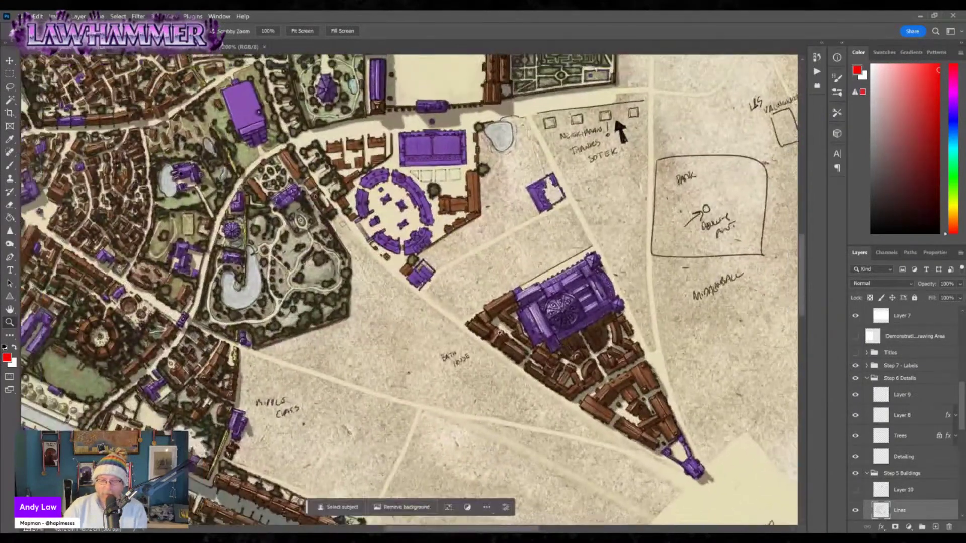
drag(499, 332, 539, 374)
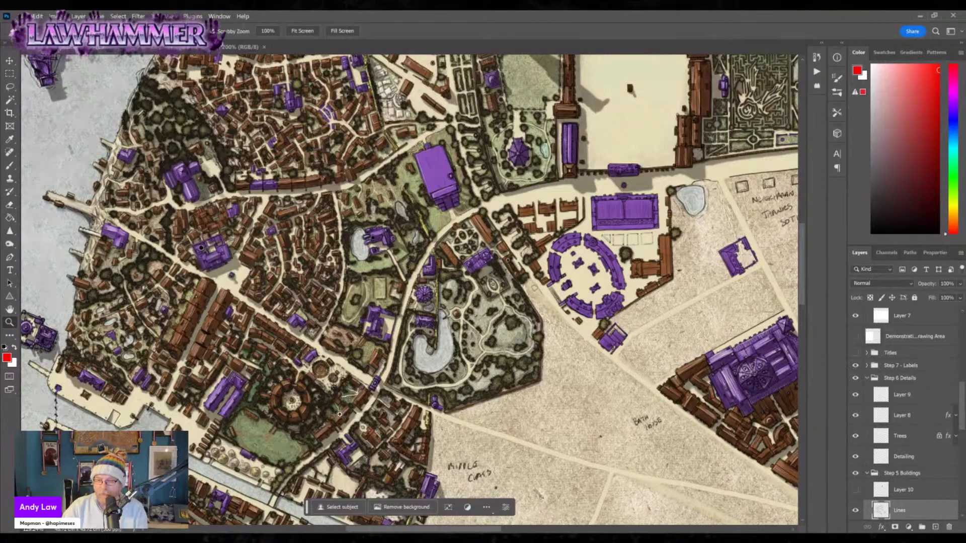
scroll(569, 271, down, 3)
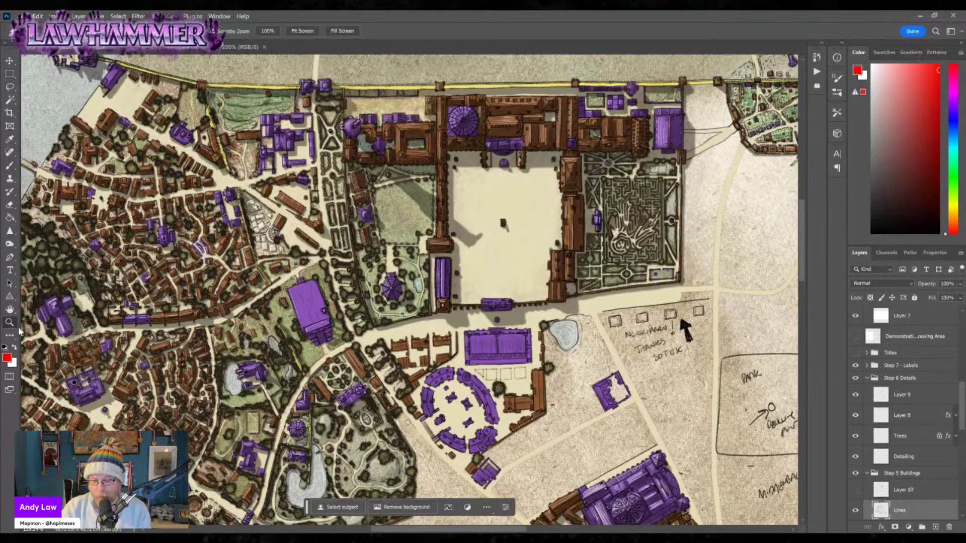
Mark in red the straight avenue between the two long building rows and the road crossing it, undoing the strokes.
drag(66, 460, 371, 351)
click(271, 330)
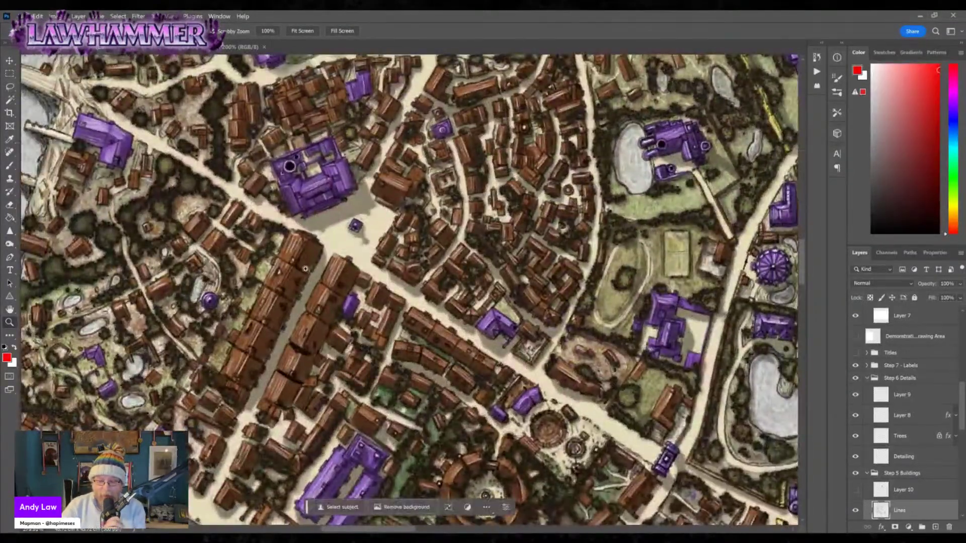
click(9, 166)
mouse_move(355, 225)
mouse_down()
mouse_move(312, 282)
mouse_move(215, 470)
mouse_up()
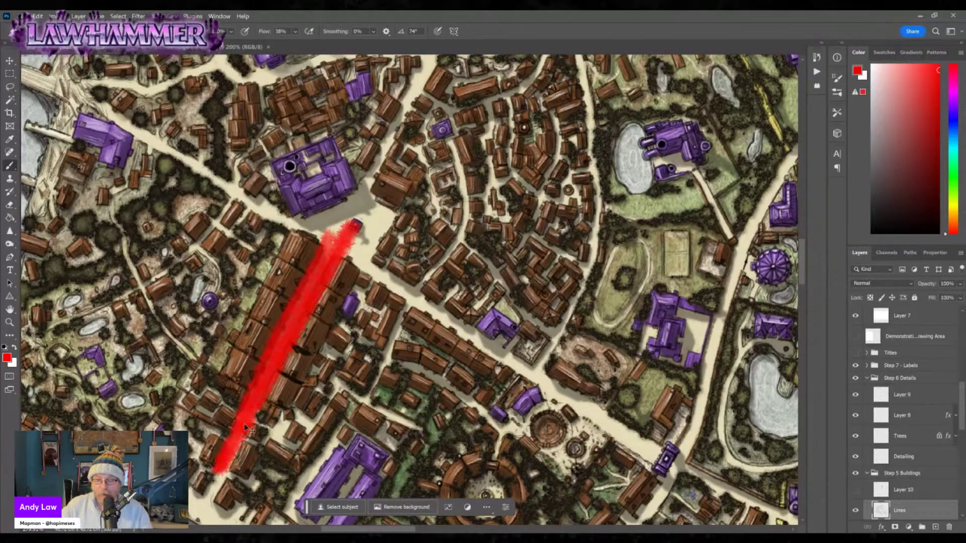
key(ctrl+z)
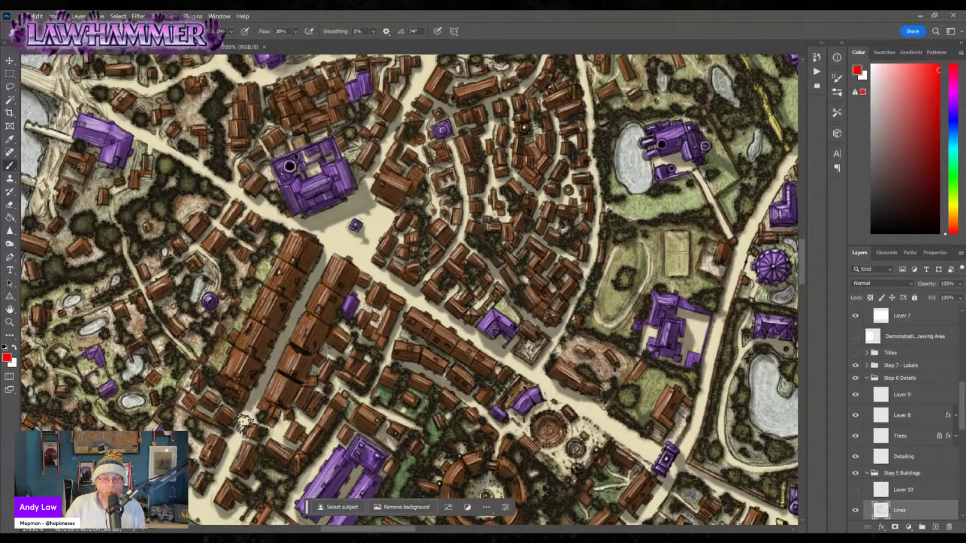
mouse_move(372, 199)
mouse_down()
mouse_move(340, 217)
mouse_move(360, 222)
mouse_up()
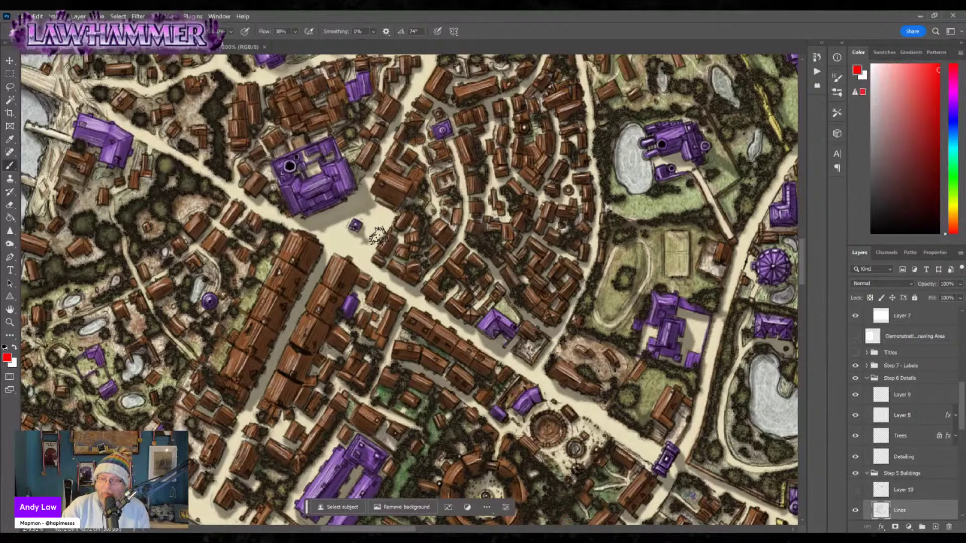
drag(347, 217, 198, 509)
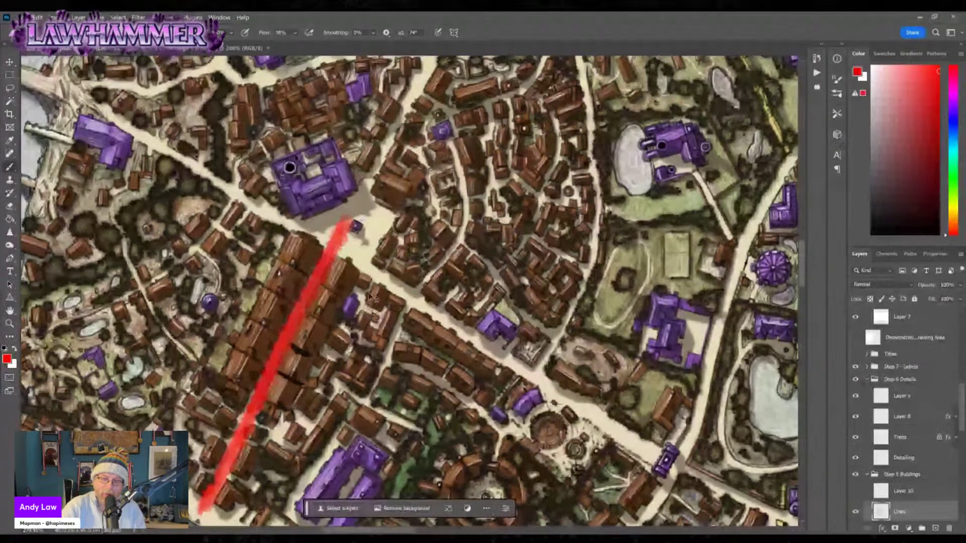
drag(348, 243, 93, 101)
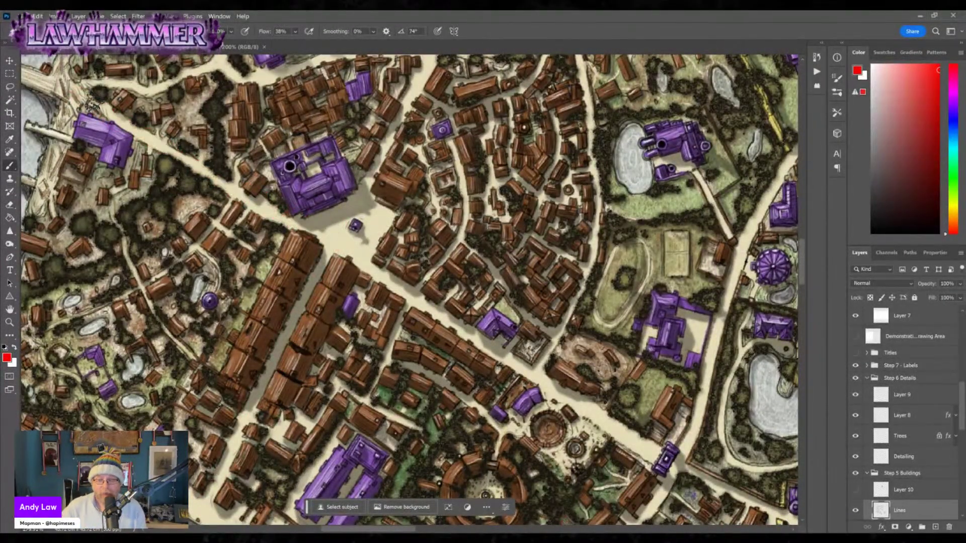
Examine the harbour side, the fortified island and the empty plots around the small purple courtyard building.
click(9, 322)
drag(563, 373, 534, 360)
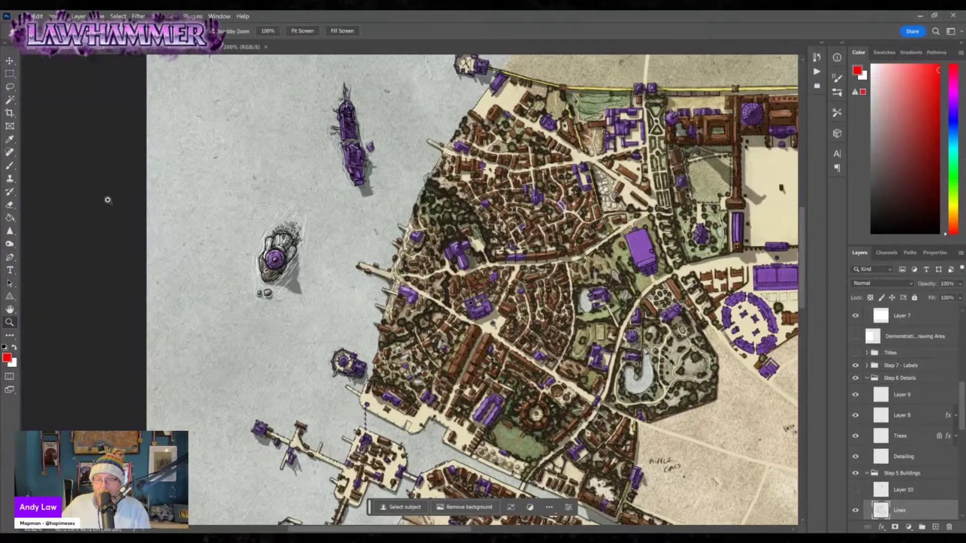
mouse_move(752, 269)
mouse_down()
mouse_move(714, 329)
mouse_move(483, 241)
mouse_move(250, 204)
mouse_up()
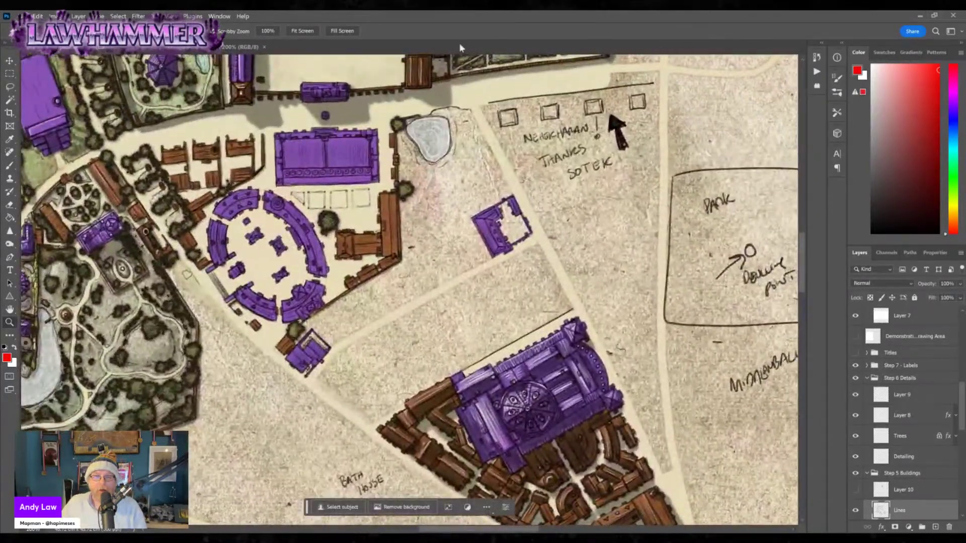
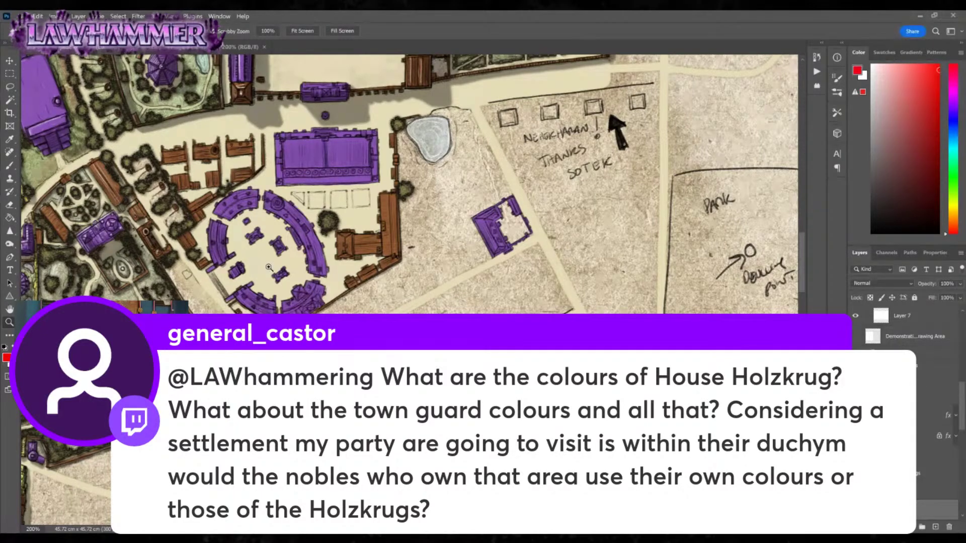
drag(269, 267, 417, 294)
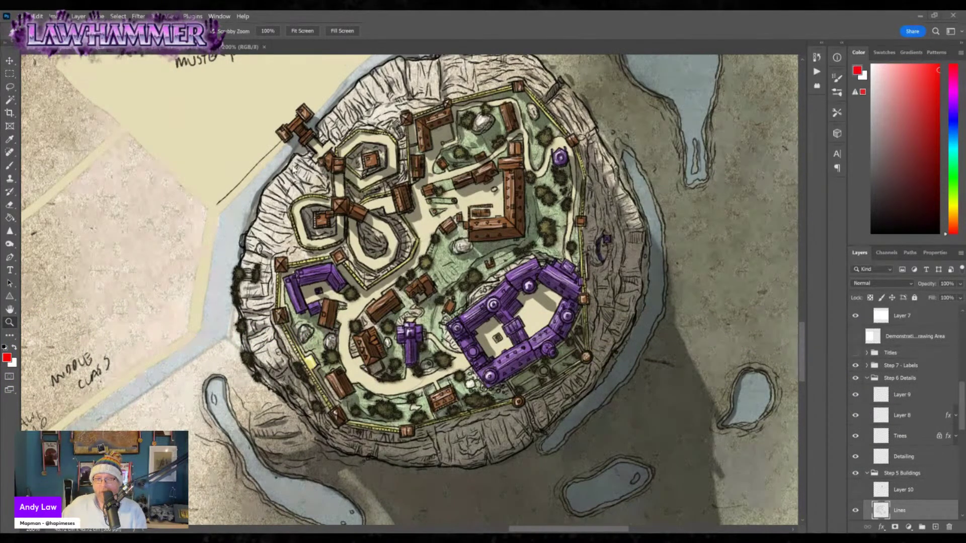
drag(306, 207, 450, 337)
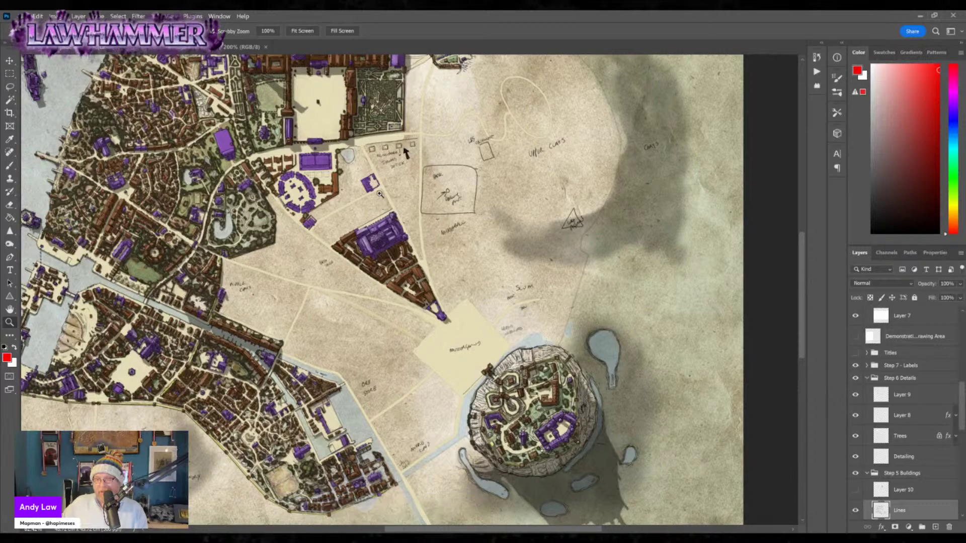
drag(375, 194, 385, 256)
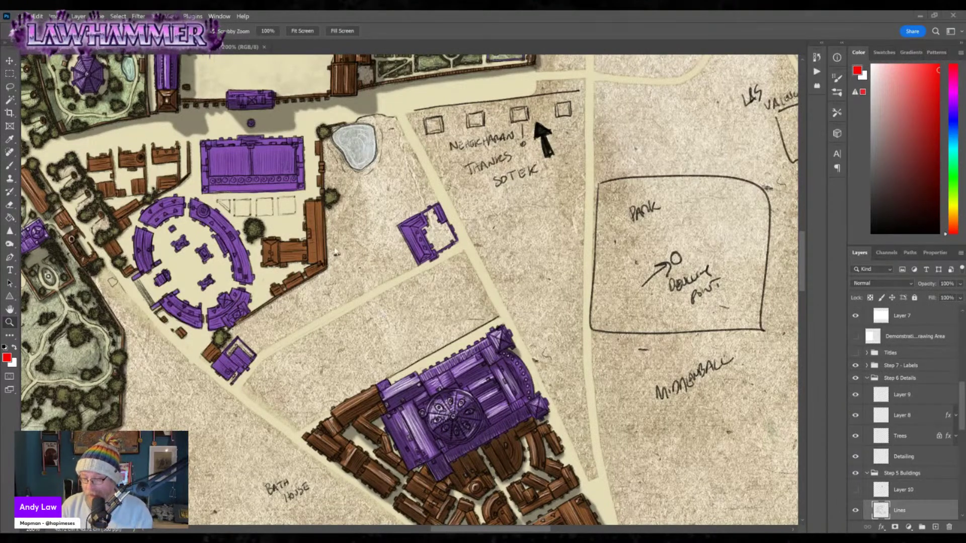
click(306, 291)
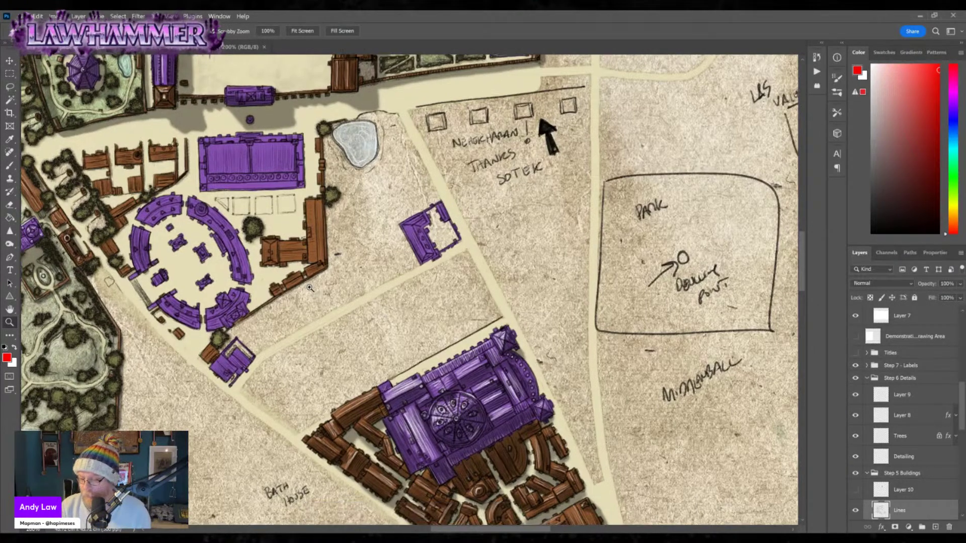
drag(627, 312, 472, 389)
drag(520, 287, 513, 261)
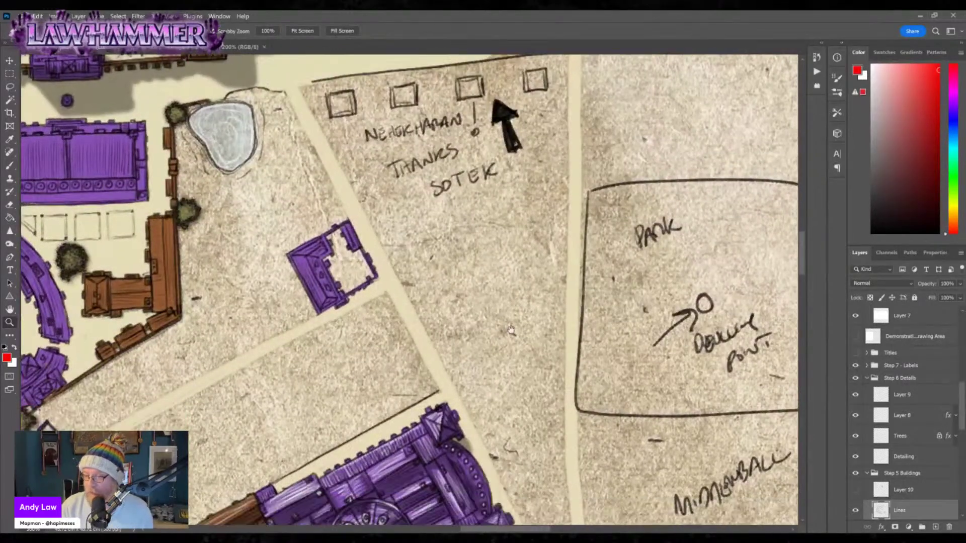
drag(516, 352, 520, 390)
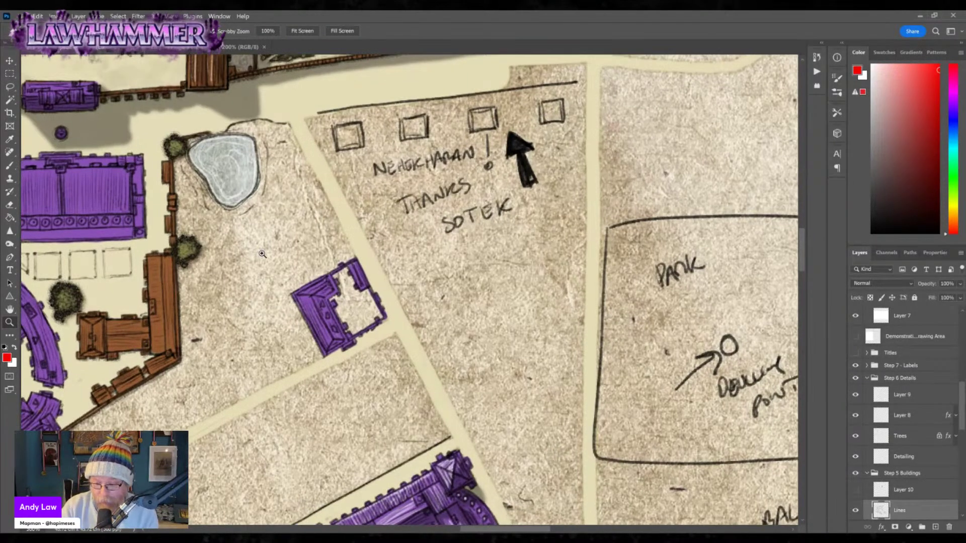
Reset the drawing colours to default black and reduce the size of the KYLE Ultimate Pencil Hard brush.
click(282, 282)
key(b)
key(d)
right_click(105, 150)
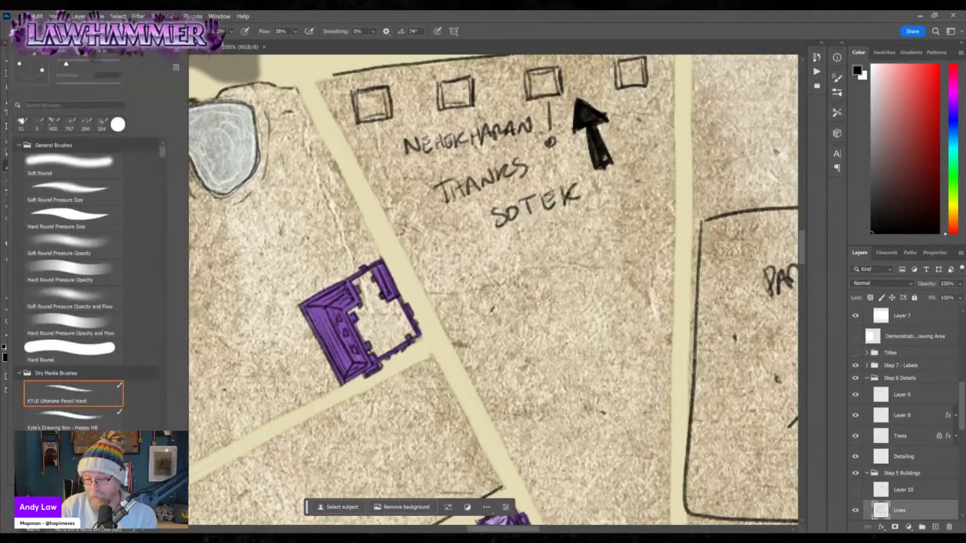
key(bracketleft)
key(bracketleft)
key(bracketleft)
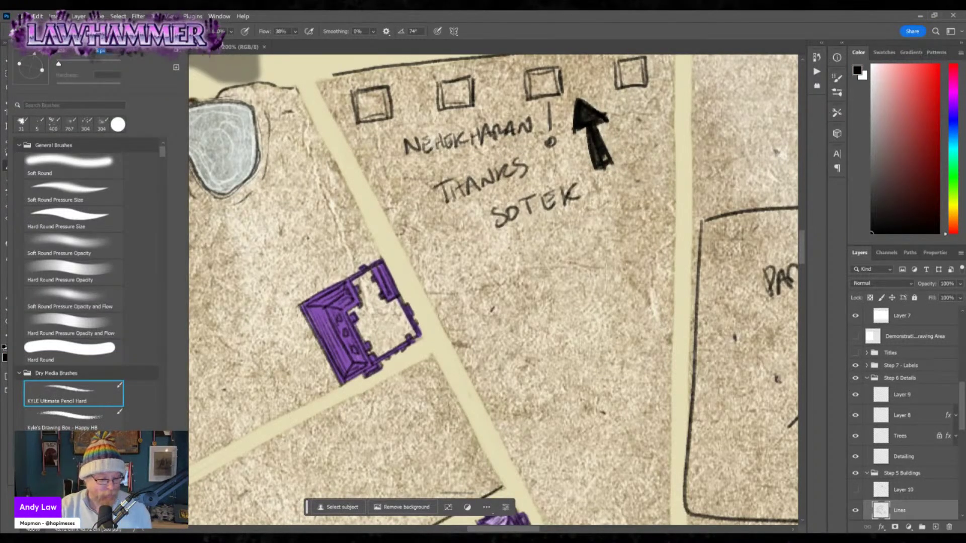
key(Escape)
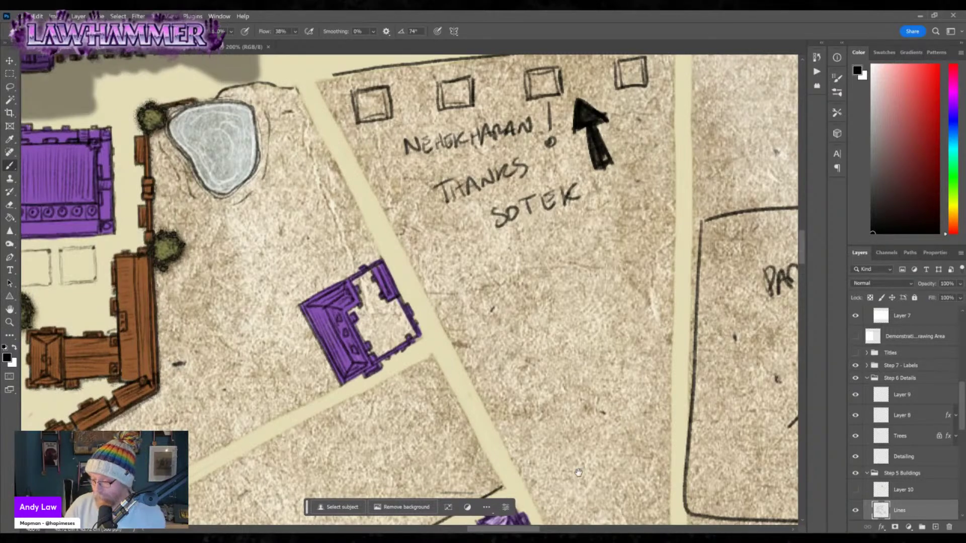
scroll(410, 292, left, 2)
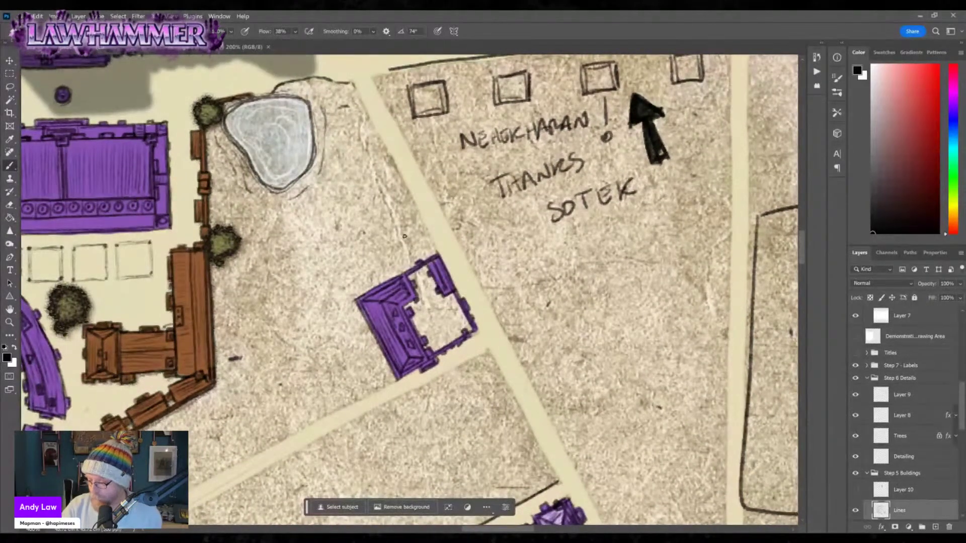
drag(418, 223, 233, 268)
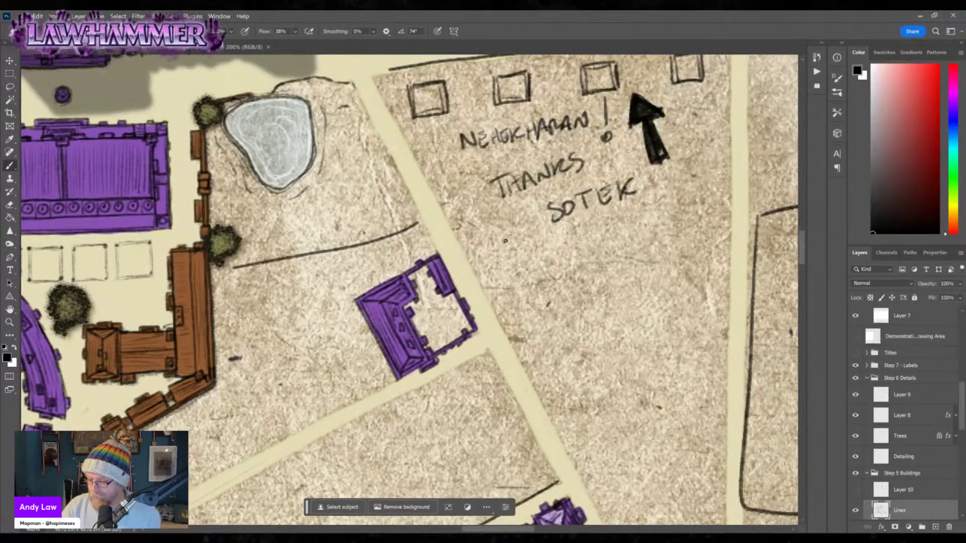
key(ctrl+z)
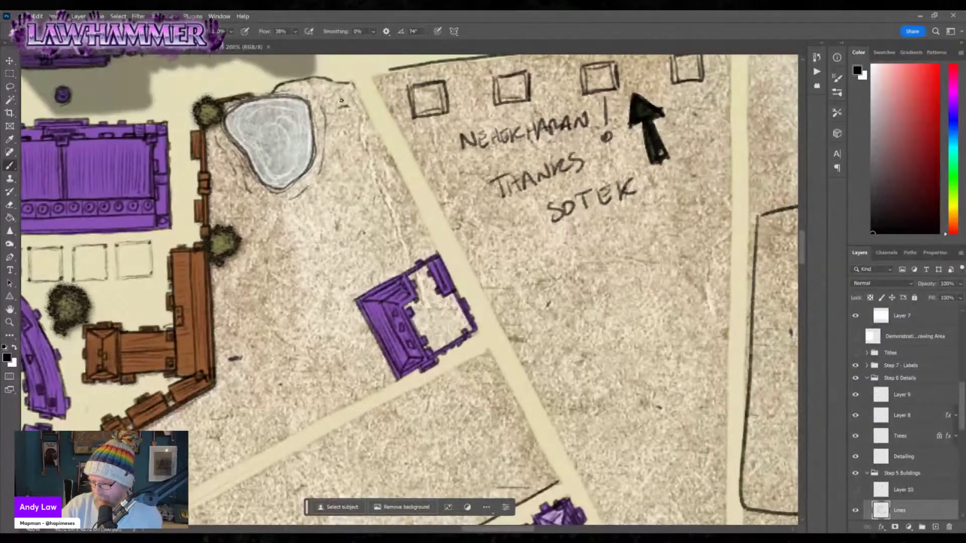
Sketch a row of rectangular building outlines along the diagonal road between the pond and the purple courtyard building.
mouse_move(339, 98)
mouse_down()
mouse_move(352, 128)
mouse_move(352, 86)
mouse_move(372, 120)
mouse_move(355, 132)
mouse_move(374, 124)
mouse_move(346, 143)
mouse_move(364, 177)
mouse_move(388, 167)
mouse_up()
drag(373, 131, 393, 162)
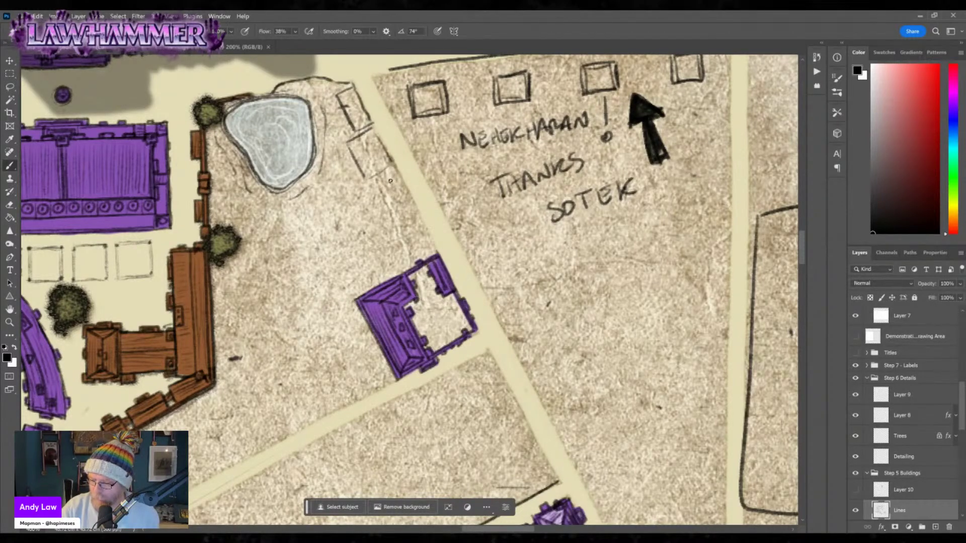
drag(365, 199, 391, 247)
mouse_move(398, 172)
mouse_down()
mouse_move(425, 224)
mouse_move(395, 250)
mouse_move(424, 238)
mouse_up()
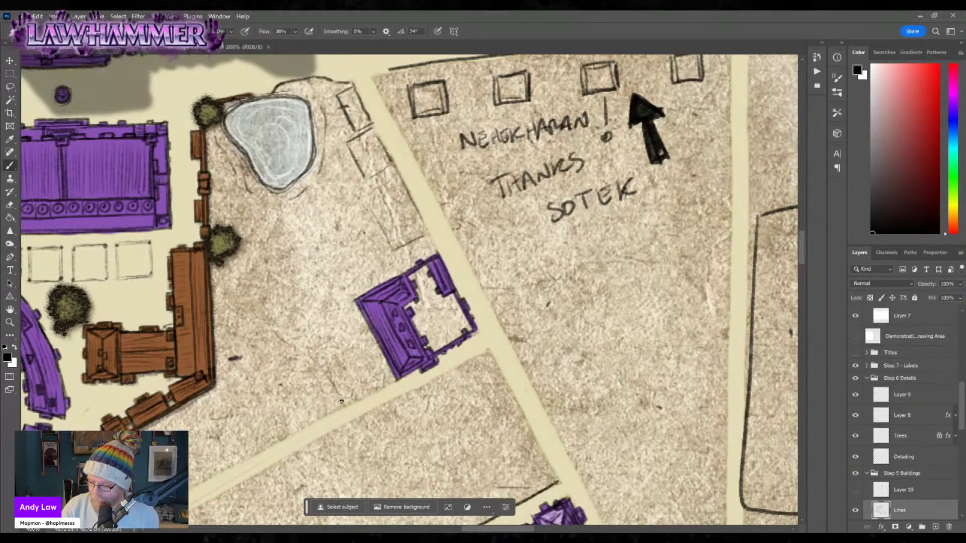
Divide the strip between the brown walled complex and the lower diagonal road into building plots, up to the purple courtyard building.
drag(432, 362, 541, 289)
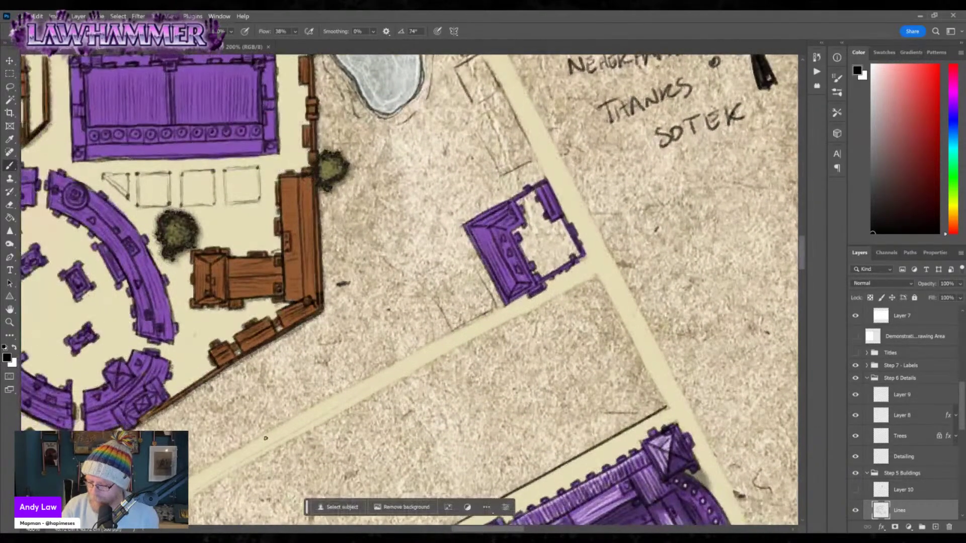
drag(216, 420, 229, 444)
drag(200, 391, 220, 425)
drag(275, 353, 302, 405)
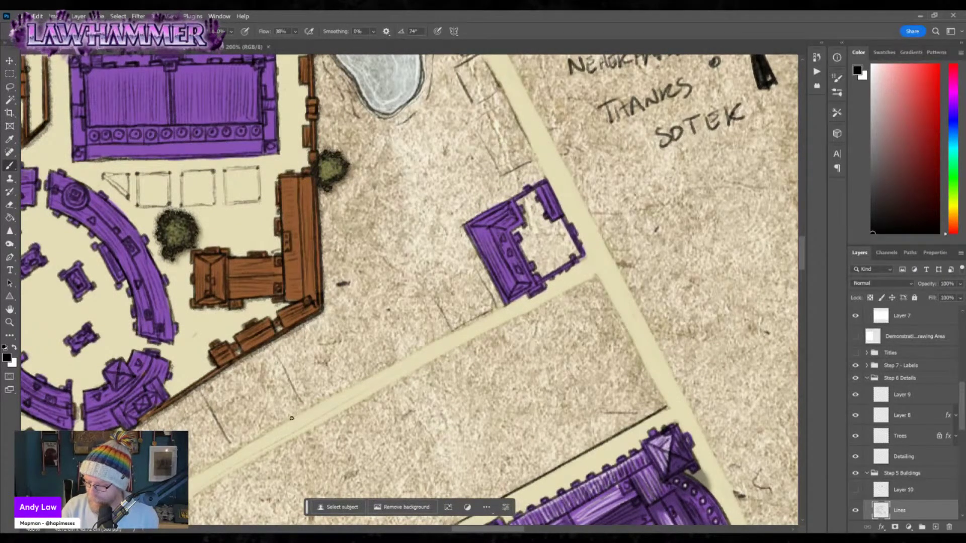
drag(326, 311, 364, 369)
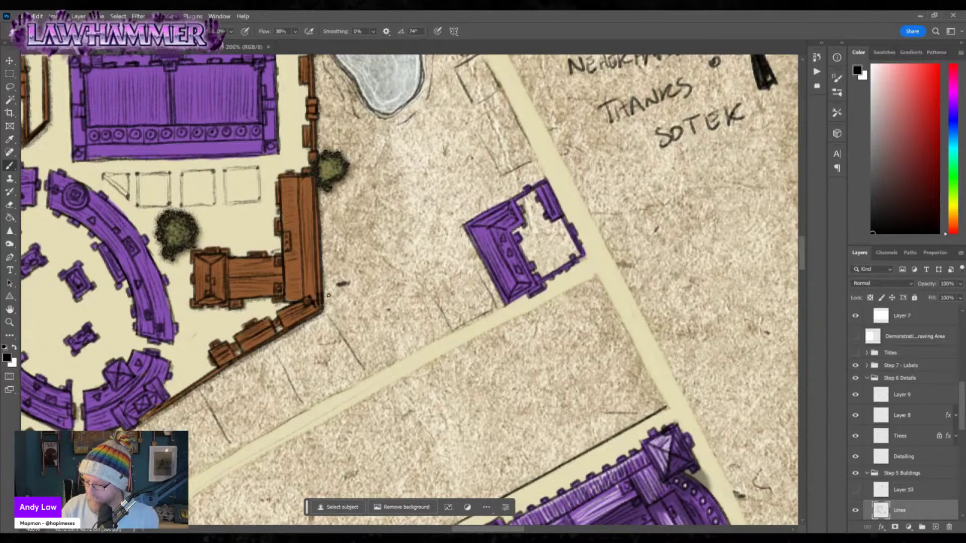
mouse_move(330, 311)
mouse_down()
mouse_move(402, 267)
mouse_move(414, 273)
mouse_move(460, 235)
mouse_up()
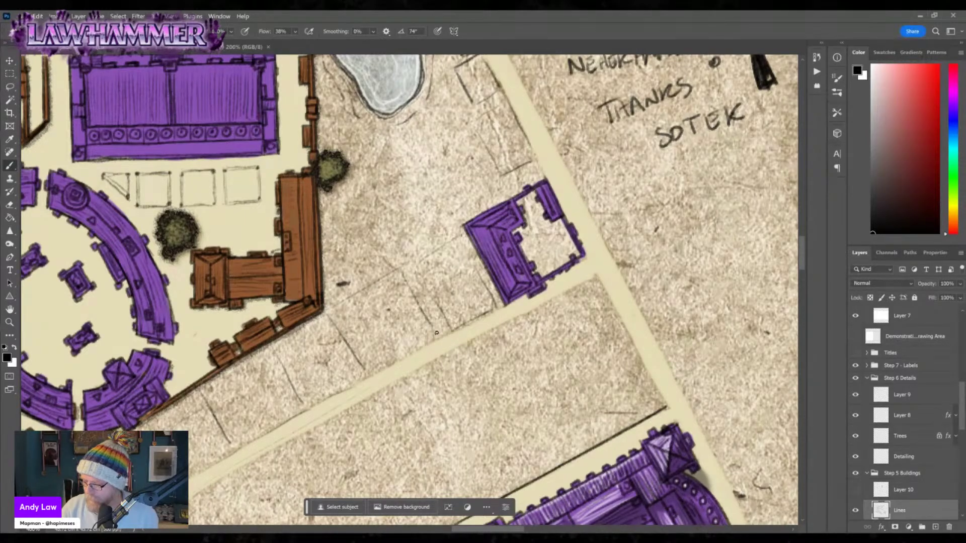
drag(441, 332, 497, 298)
Sketch adjoining square and rectangular building outlines in the open ground between the brown L-shaped building and the purple courtyard building.
drag(527, 243, 536, 321)
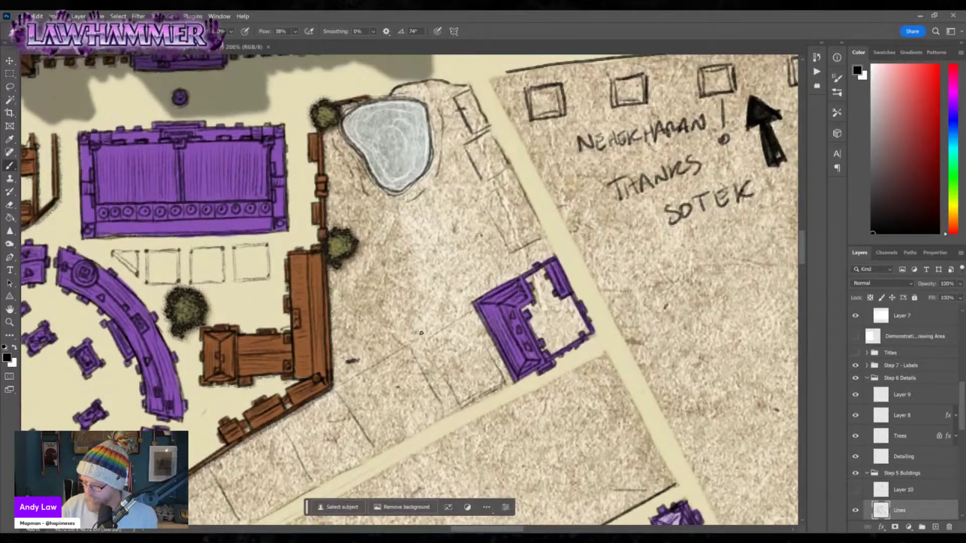
mouse_move(436, 358)
mouse_down()
mouse_move(460, 403)
mouse_move(392, 280)
mouse_move(438, 306)
mouse_up()
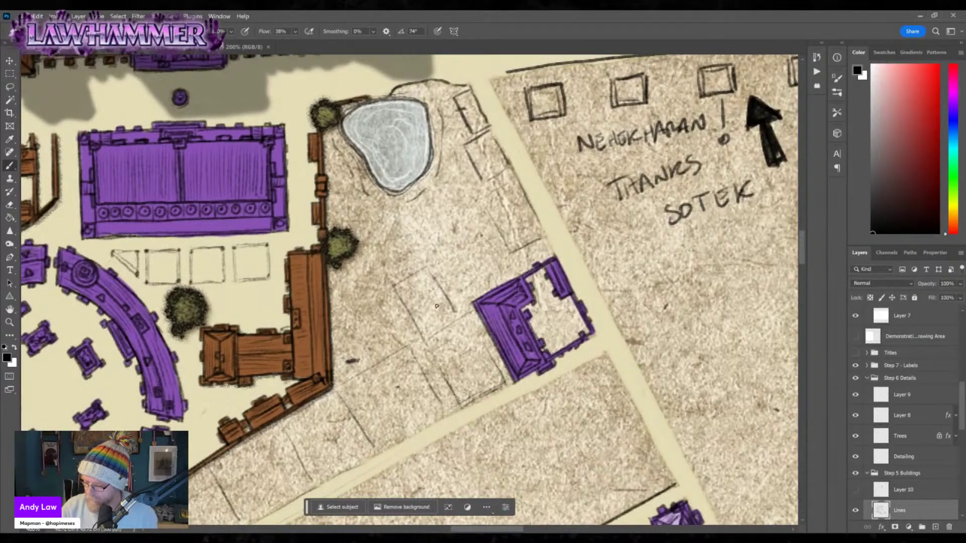
drag(377, 296, 401, 341)
drag(343, 324, 367, 370)
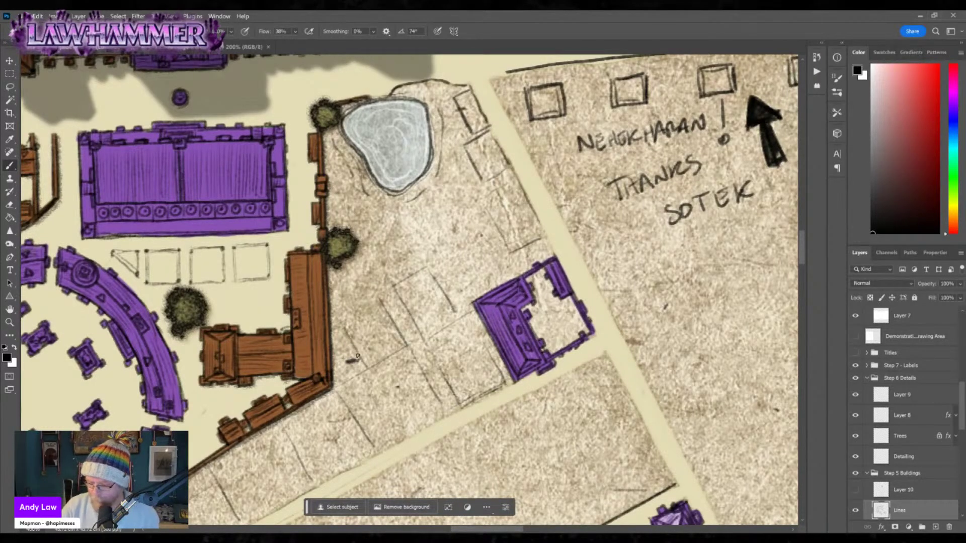
drag(346, 326, 376, 300)
mouse_move(356, 267)
mouse_down()
mouse_move(360, 308)
mouse_move(354, 270)
mouse_move(332, 313)
mouse_move(355, 314)
mouse_move(424, 257)
mouse_move(362, 305)
mouse_up()
drag(439, 265, 464, 305)
mouse_move(440, 268)
mouse_down()
mouse_move(474, 255)
mouse_move(491, 283)
mouse_move(463, 302)
mouse_up()
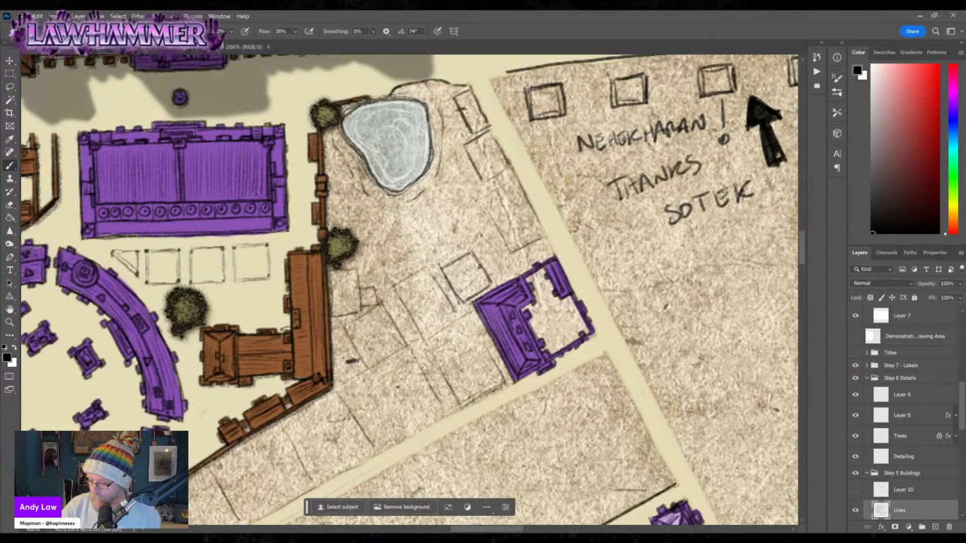
drag(399, 312, 467, 354)
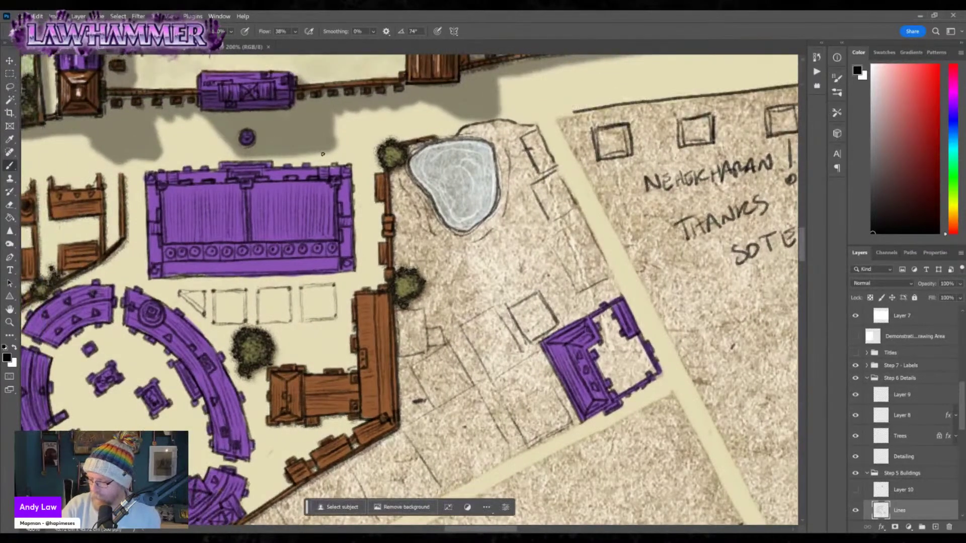
drag(323, 154, 431, 132)
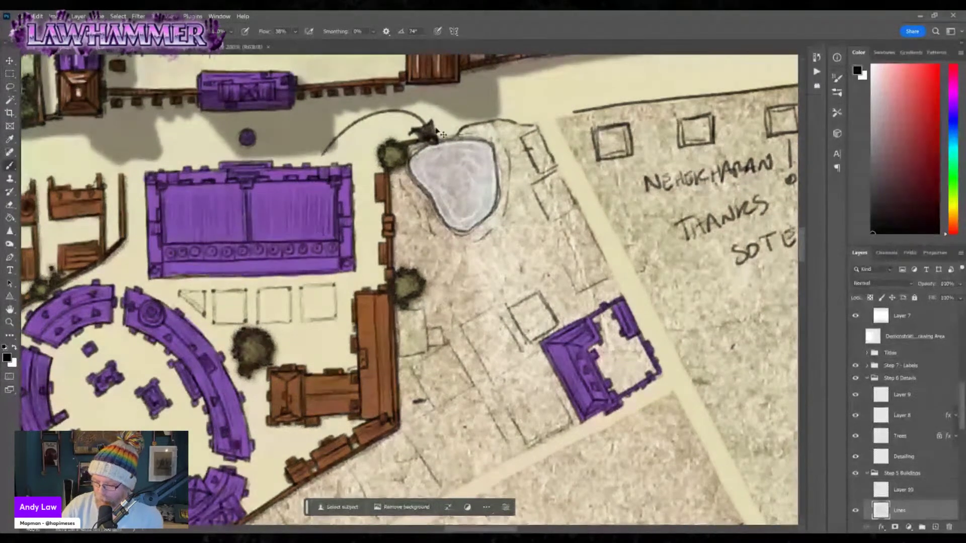
key(ctrl+z)
key(ctrl+z)
Add a small square outbuilding to the square house outline just above the purple courtyard building.
scroll(467, 181, down, 3)
scroll(468, 181, right, 3)
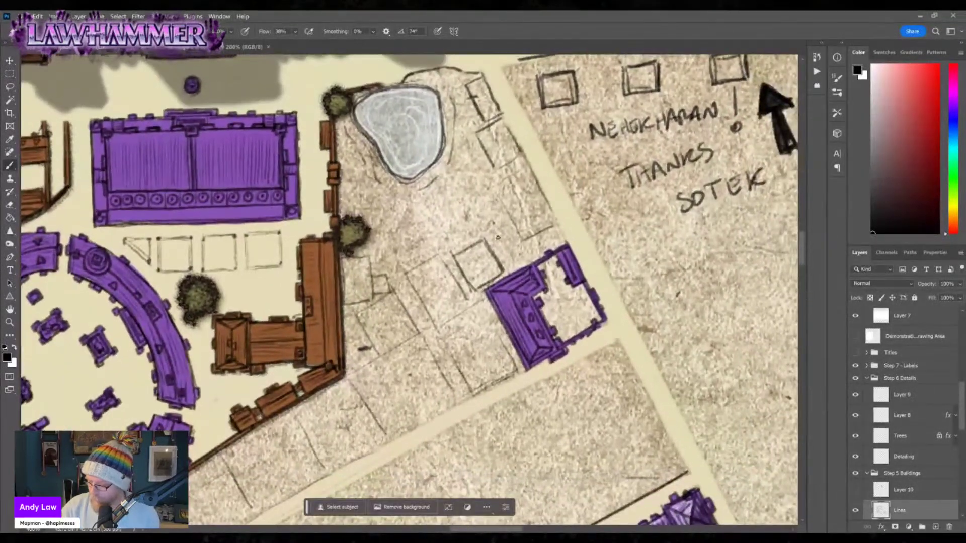
mouse_move(491, 243)
mouse_down()
mouse_move(511, 240)
mouse_move(493, 231)
mouse_move(487, 251)
mouse_up()
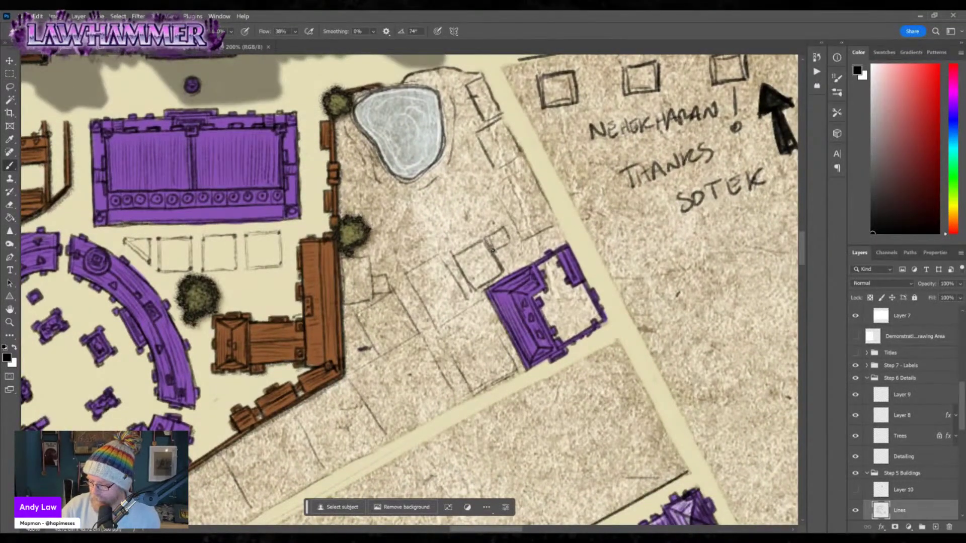
Sketch building outlines around the western end of the long empty block between the diagonal road and the domed purple building.
scroll(584, 332, right, 3)
scroll(584, 332, down, 6)
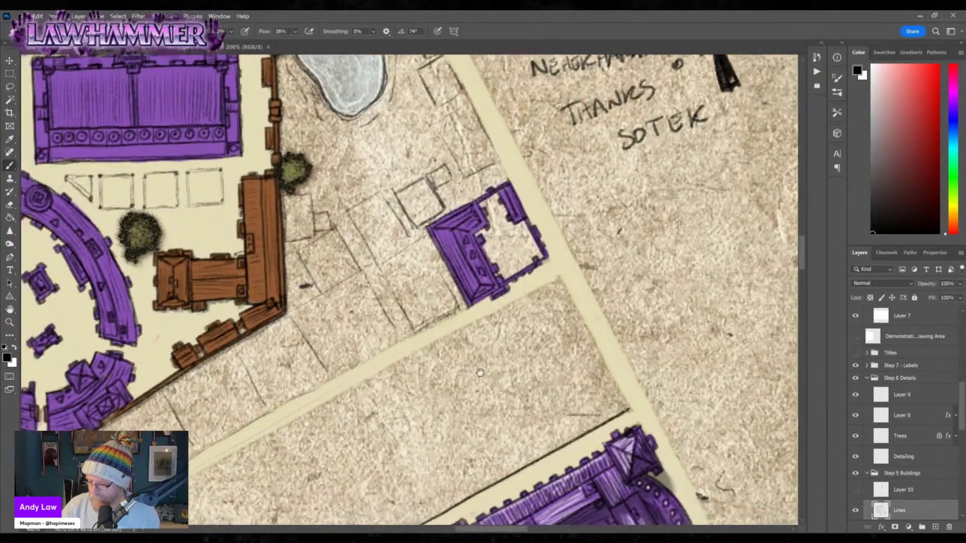
scroll(574, 310, left, 5)
drag(572, 305, 454, 474)
drag(471, 322, 482, 147)
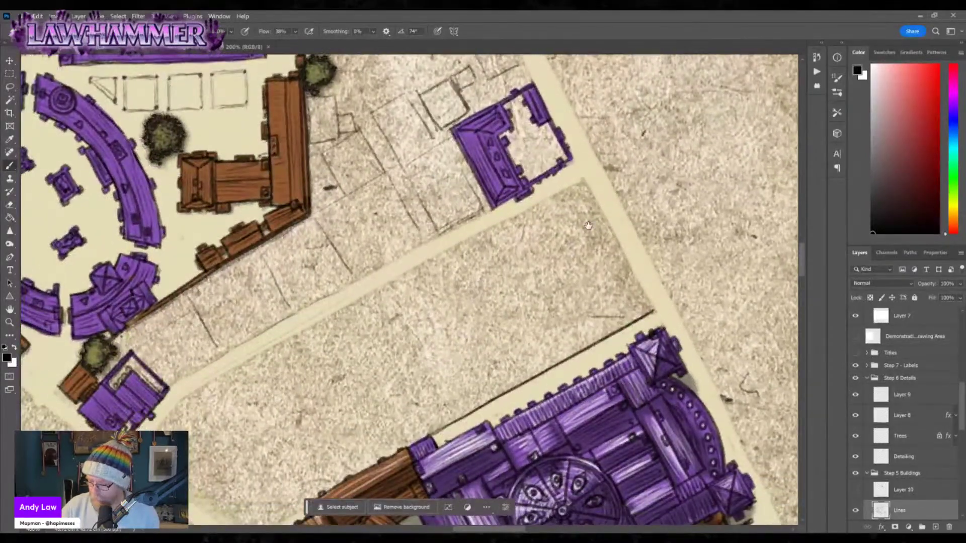
mouse_move(542, 214)
mouse_down()
mouse_move(247, 399)
mouse_move(249, 487)
mouse_move(591, 259)
mouse_move(555, 217)
mouse_move(534, 161)
mouse_up()
key(ctrl+z)
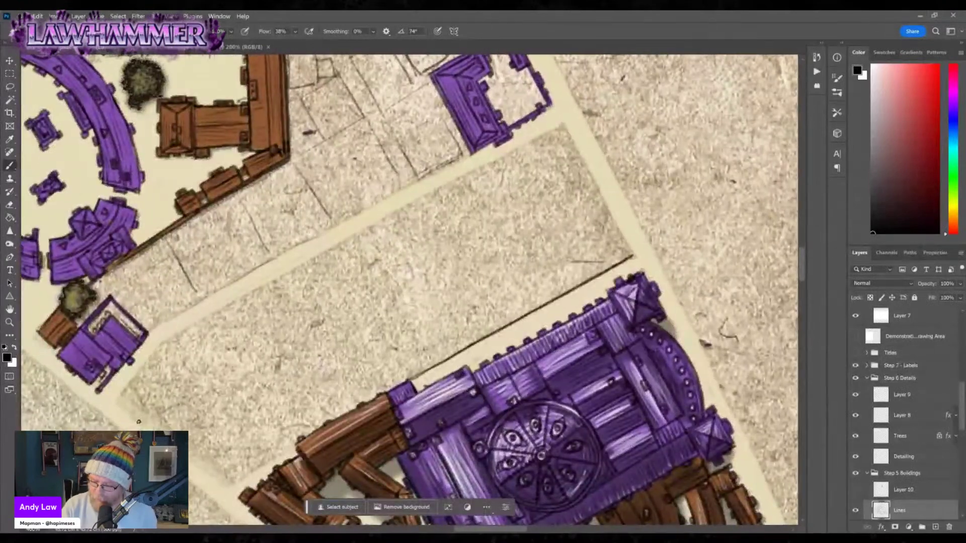
mouse_move(129, 402)
mouse_down()
mouse_move(154, 358)
mouse_move(204, 407)
mouse_move(210, 433)
mouse_move(219, 419)
mouse_move(264, 449)
mouse_up()
drag(230, 484, 272, 452)
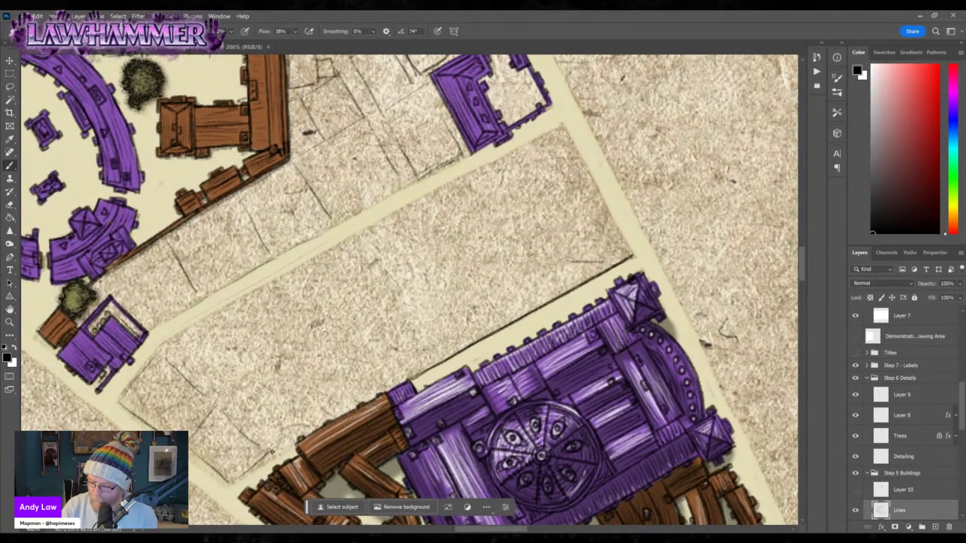
mouse_move(184, 376)
mouse_down()
mouse_move(233, 349)
mouse_move(219, 310)
mouse_move(263, 354)
mouse_move(304, 329)
mouse_move(250, 297)
mouse_up()
drag(248, 359, 216, 384)
drag(225, 390, 243, 408)
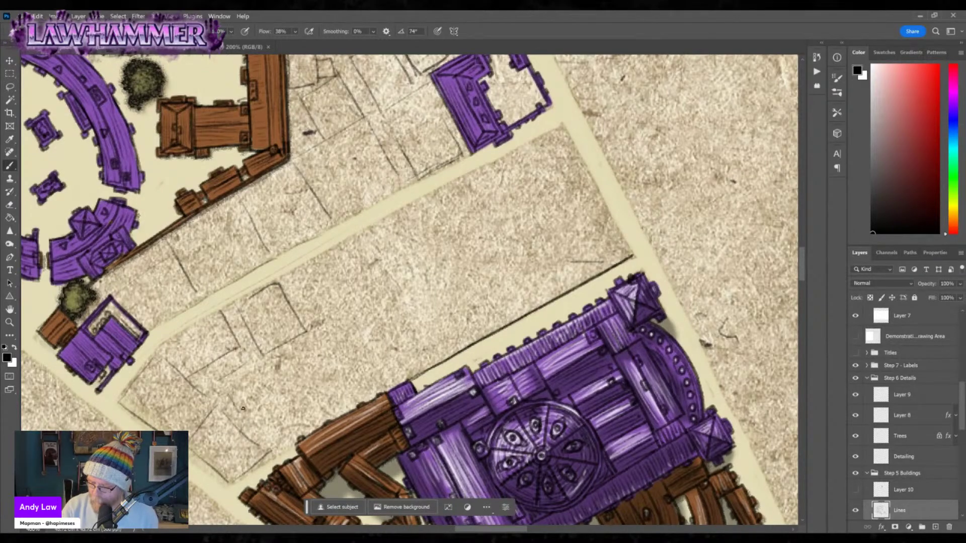
Fill the inside of the block's western end with adjoining house outlines reaching the long brown-roofed building.
drag(259, 363, 279, 402)
drag(259, 361, 288, 438)
drag(306, 382, 328, 418)
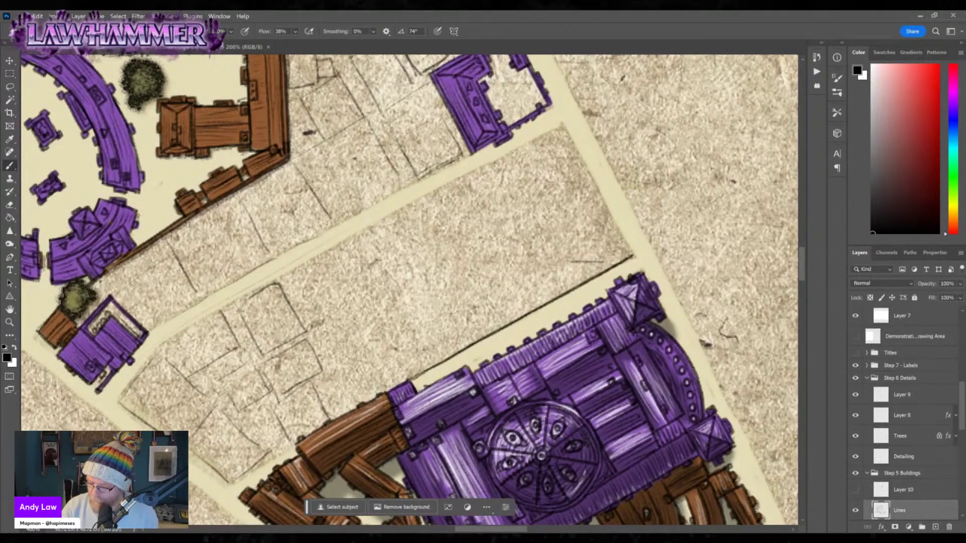
mouse_move(307, 380)
mouse_down()
mouse_move(320, 372)
mouse_move(378, 382)
mouse_move(383, 394)
mouse_up()
drag(508, 420, 477, 360)
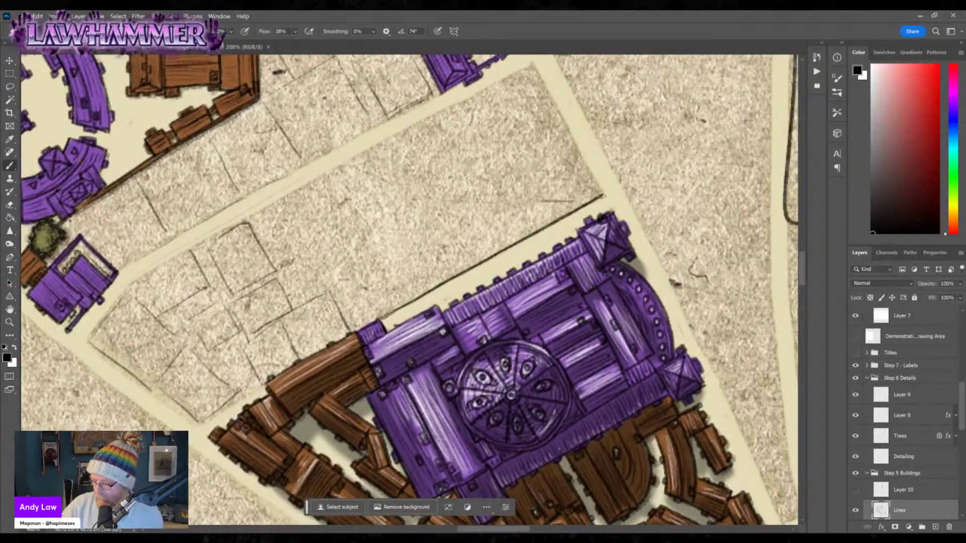
drag(604, 197, 472, 246)
mouse_move(408, 278)
mouse_down()
mouse_move(709, 361)
mouse_move(629, 201)
mouse_move(523, 221)
mouse_up()
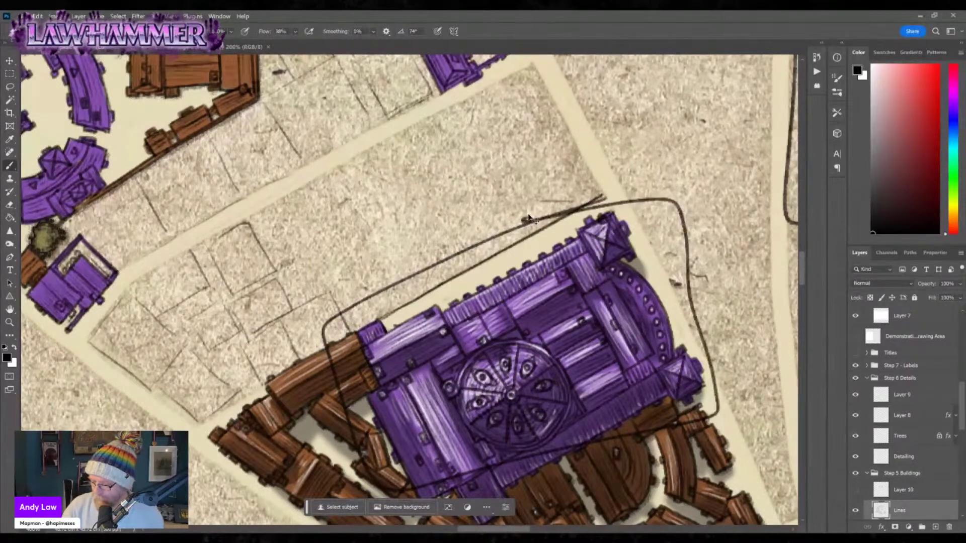
key(ctrl+z)
key(ctrl+z)
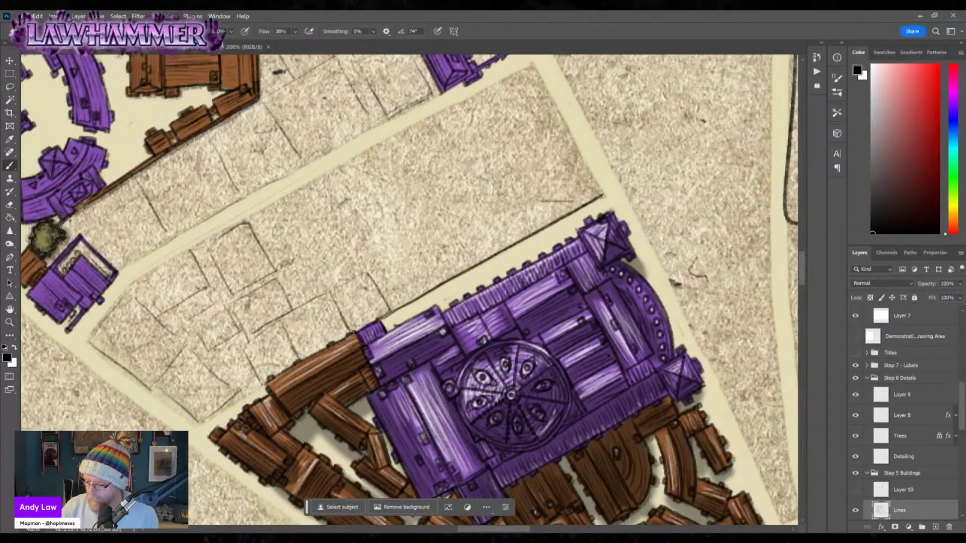
Sketch building outlines along the boundary line beside the domed purple building and around the block's eastern corner.
mouse_move(395, 304)
mouse_down()
mouse_move(400, 282)
mouse_move(452, 276)
mouse_move(503, 217)
mouse_move(520, 217)
mouse_move(507, 206)
mouse_move(535, 192)
mouse_move(551, 220)
mouse_move(583, 168)
mouse_move(602, 193)
mouse_move(570, 211)
mouse_up()
drag(609, 315, 558, 395)
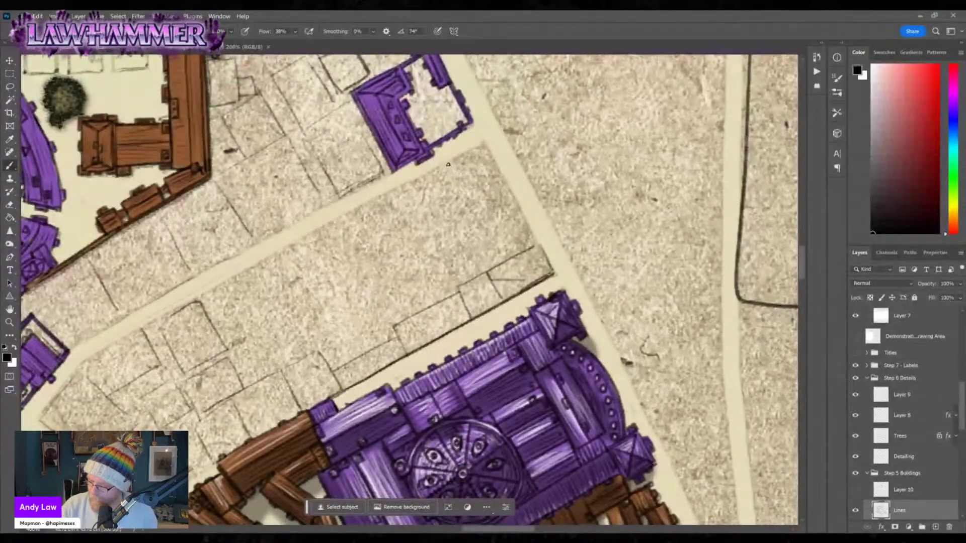
mouse_move(449, 164)
mouse_down()
mouse_move(472, 210)
mouse_move(483, 147)
mouse_move(507, 190)
mouse_up()
mouse_move(474, 211)
mouse_down()
mouse_move(506, 196)
mouse_move(442, 233)
mouse_up()
mouse_move(443, 232)
mouse_down()
mouse_move(468, 275)
mouse_move(516, 246)
mouse_move(513, 207)
mouse_move(528, 240)
mouse_up()
drag(508, 201, 525, 236)
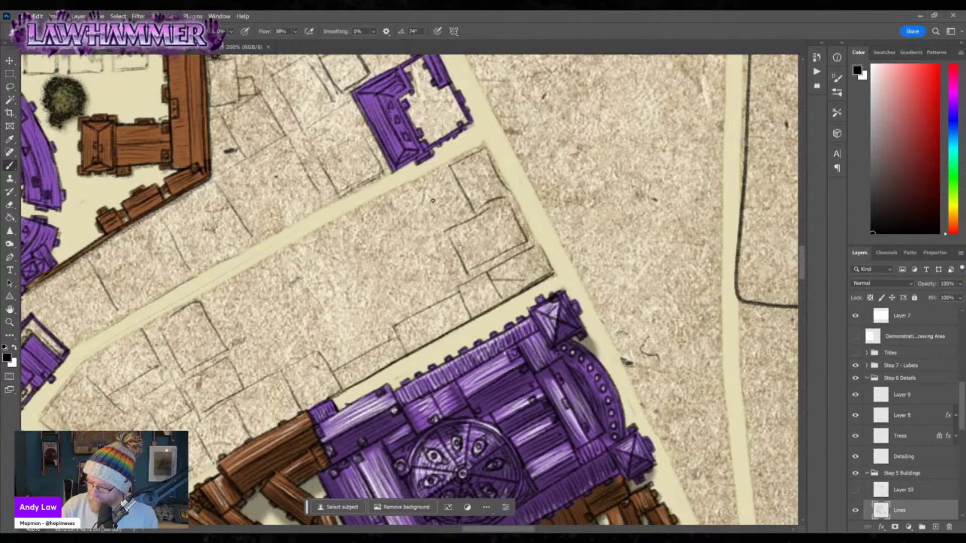
Sketch staggered rows of rectangular building outlines along the block's upper road edge, working westward from the eastern corner.
mouse_move(386, 197)
mouse_down()
mouse_move(402, 227)
mouse_move(443, 197)
mouse_move(431, 171)
mouse_up()
drag(431, 171, 402, 185)
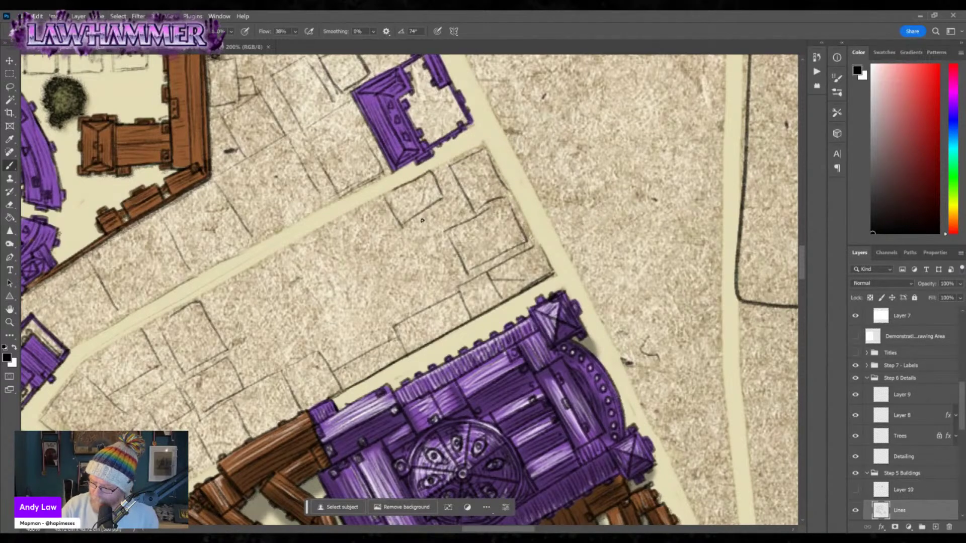
mouse_move(425, 216)
mouse_down()
mouse_move(439, 242)
mouse_move(403, 256)
mouse_move(382, 234)
mouse_up()
mouse_move(383, 234)
mouse_down()
mouse_move(409, 212)
mouse_move(351, 250)
mouse_move(387, 224)
mouse_move(367, 268)
mouse_move(359, 242)
mouse_move(332, 260)
mouse_up()
mouse_move(332, 260)
mouse_down()
mouse_move(349, 293)
mouse_move(392, 270)
mouse_up()
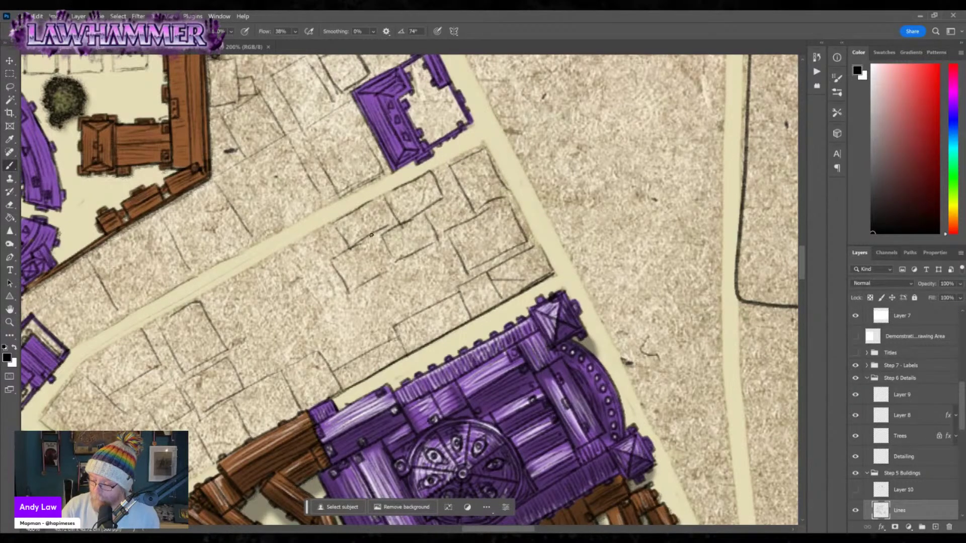
drag(371, 235, 385, 266)
mouse_move(333, 222)
mouse_down()
mouse_move(344, 248)
mouse_move(286, 248)
mouse_move(299, 272)
mouse_up()
drag(299, 272, 342, 251)
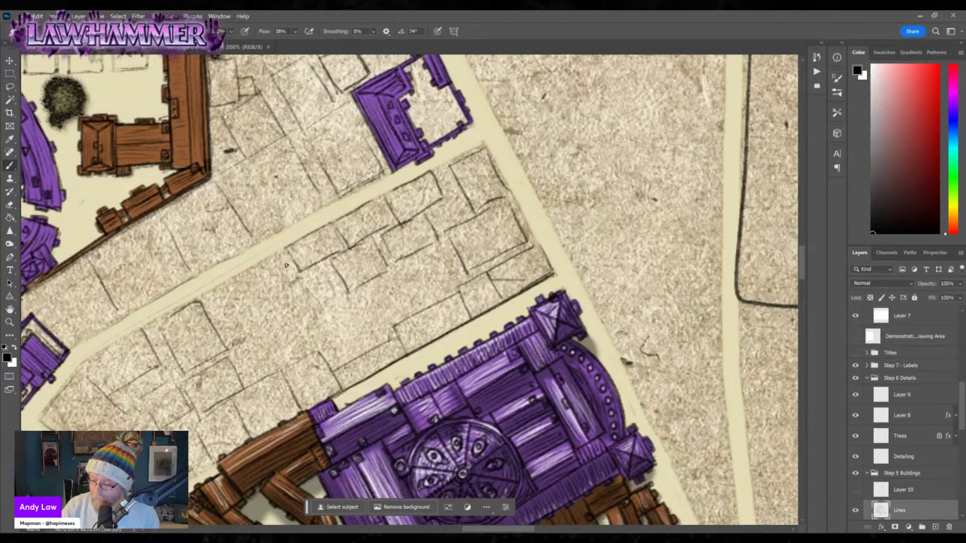
mouse_move(278, 251)
mouse_down()
mouse_move(302, 296)
mouse_move(271, 322)
mouse_move(246, 279)
mouse_move(271, 256)
mouse_up()
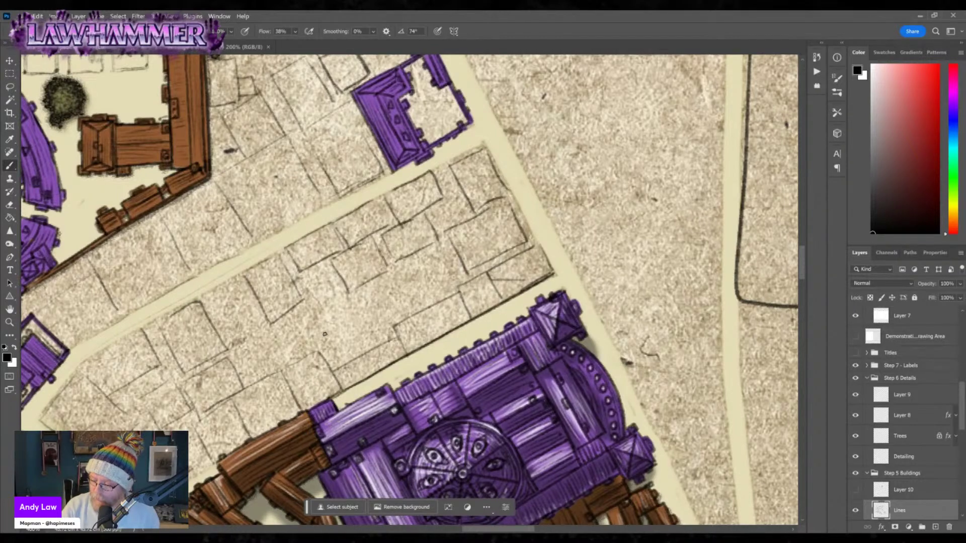
Fill the remaining gaps in the middle of the block with small interlocking building outlines, joining the eastern and western rows.
mouse_move(291, 309)
mouse_down()
mouse_move(311, 342)
mouse_move(346, 318)
mouse_up()
mouse_move(346, 317)
mouse_down()
mouse_move(331, 291)
mouse_move(297, 305)
mouse_move(368, 297)
mouse_move(344, 323)
mouse_move(340, 310)
mouse_move(375, 291)
mouse_move(386, 313)
mouse_up()
mouse_move(385, 313)
mouse_down()
mouse_move(344, 329)
mouse_move(337, 319)
mouse_up()
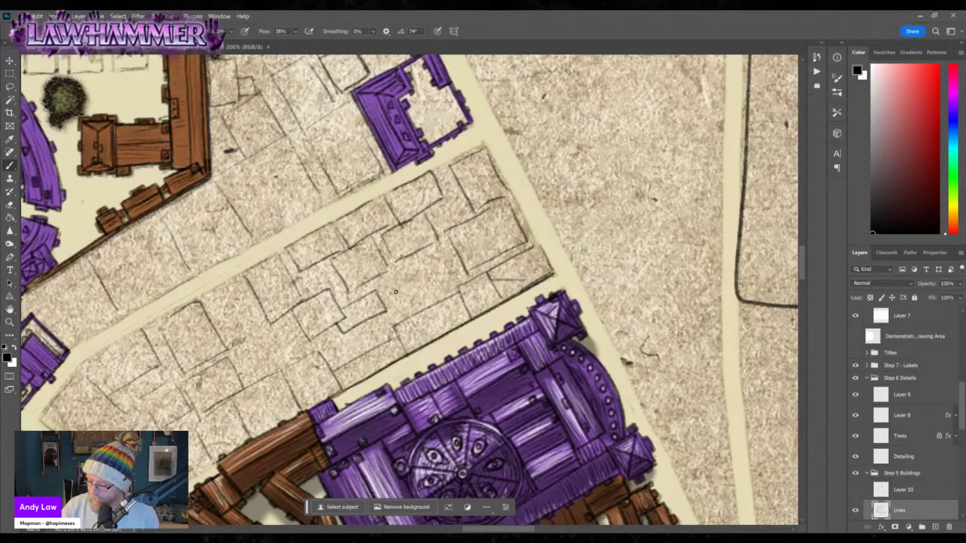
drag(378, 294, 415, 276)
mouse_move(415, 276)
mouse_down()
mouse_move(422, 295)
mouse_move(386, 308)
mouse_move(447, 280)
mouse_up()
mouse_move(445, 278)
mouse_down()
mouse_move(430, 259)
mouse_move(407, 276)
mouse_up()
mouse_move(304, 334)
mouse_down()
mouse_move(250, 332)
mouse_move(278, 315)
mouse_move(231, 328)
mouse_move(214, 294)
mouse_move(246, 274)
mouse_move(256, 297)
mouse_move(233, 320)
mouse_move(233, 352)
mouse_move(265, 364)
mouse_move(262, 376)
mouse_move(252, 364)
mouse_up()
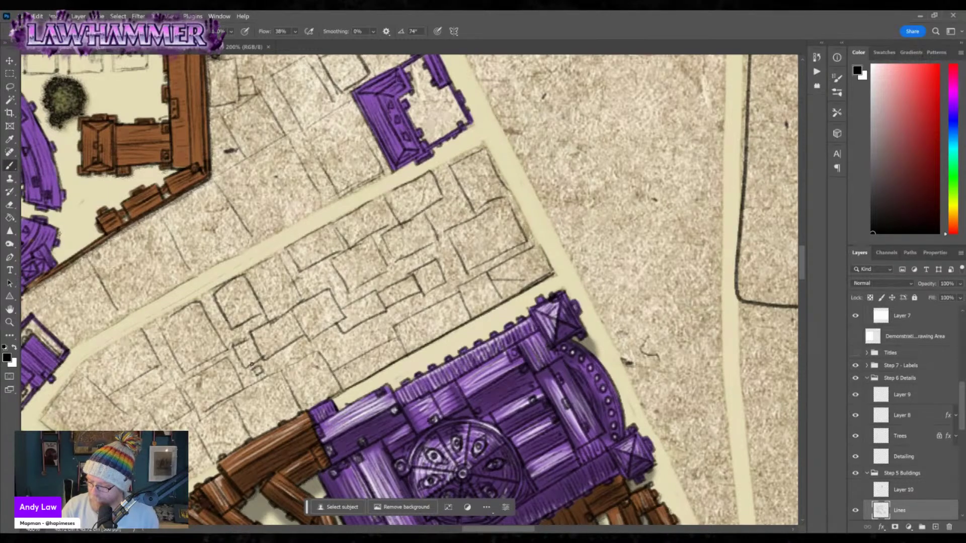
mouse_move(344, 342)
mouse_down()
mouse_move(353, 354)
mouse_move(370, 328)
mouse_move(376, 342)
mouse_up()
drag(375, 342, 349, 354)
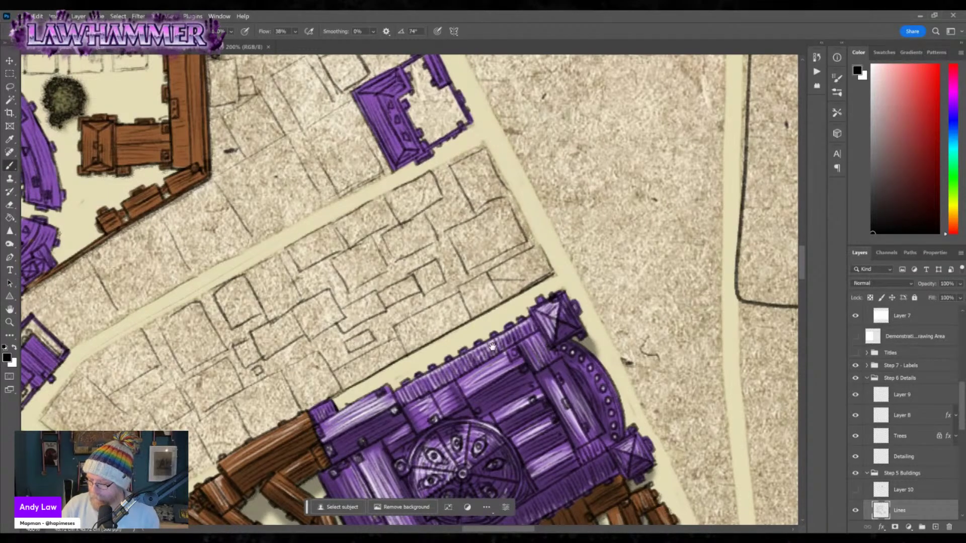
Strengthen the road-side edge and plot dividing lines in the strip between the brown-roofed wall and the diagonal road.
drag(491, 346, 621, 409)
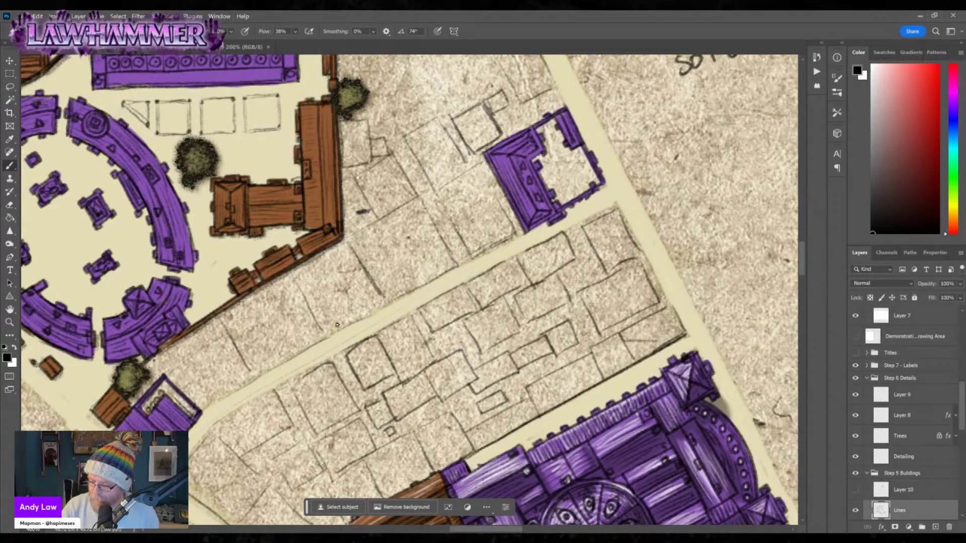
drag(326, 334, 377, 302)
drag(294, 282, 319, 328)
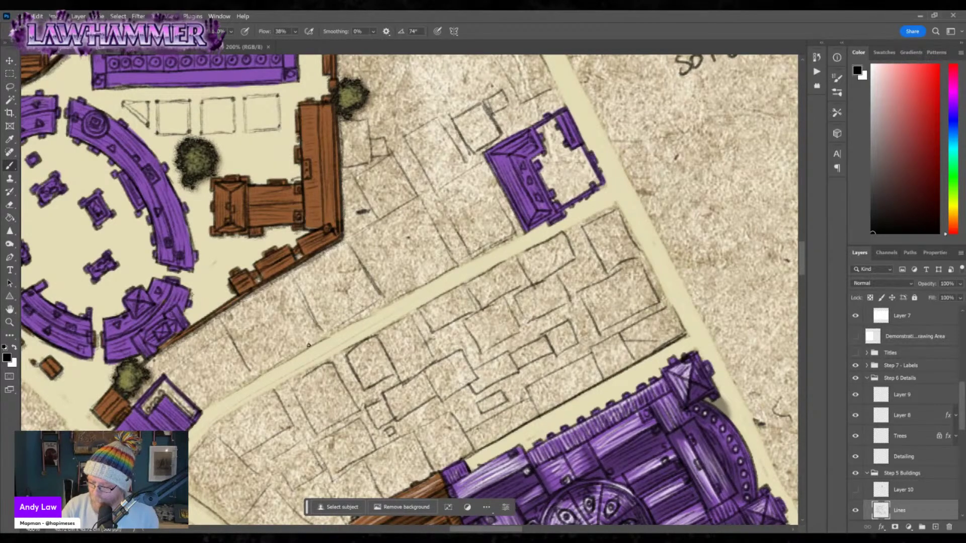
drag(244, 347, 254, 371)
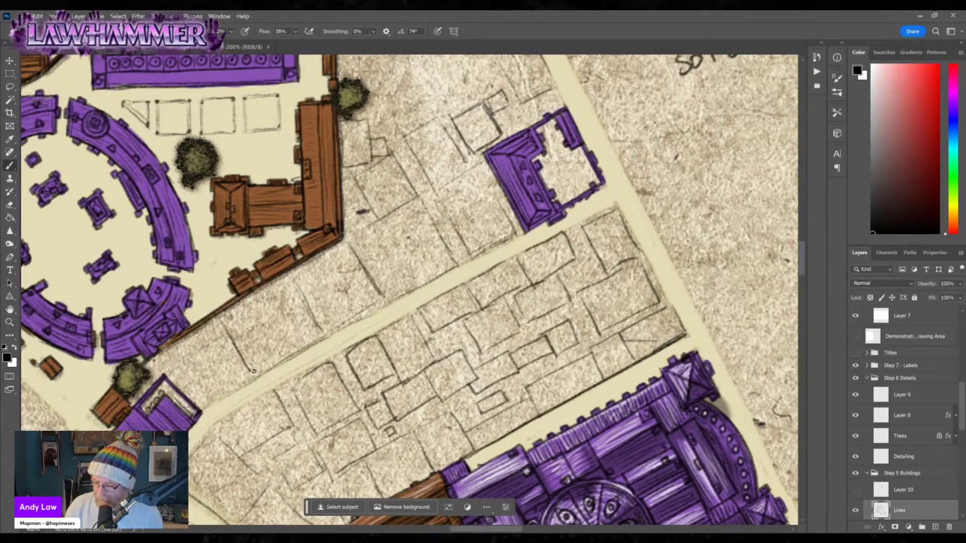
Sketch a rectangular building outline along the diagonal road, between the pond and the purple courtyard building.
drag(596, 300, 474, 225)
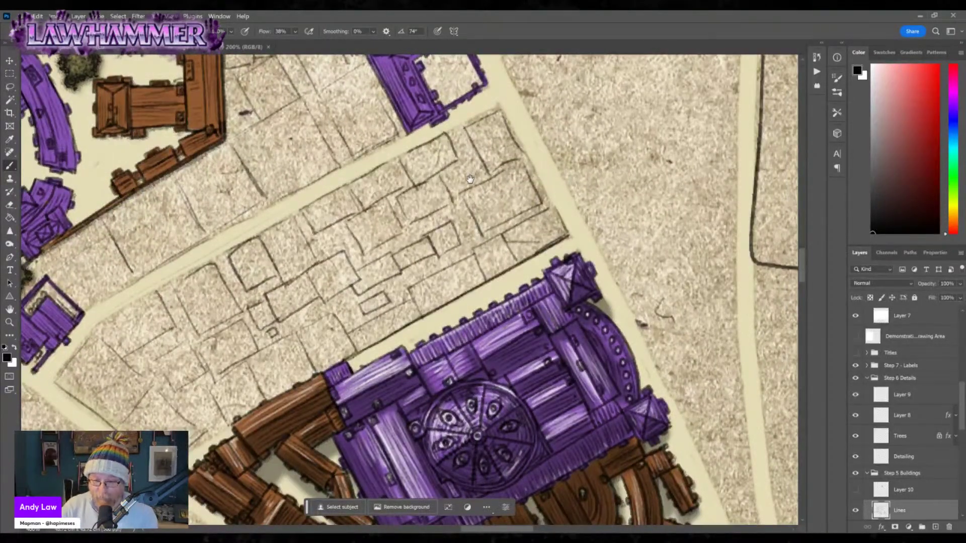
drag(470, 179, 491, 365)
scroll(491, 365, up, 5)
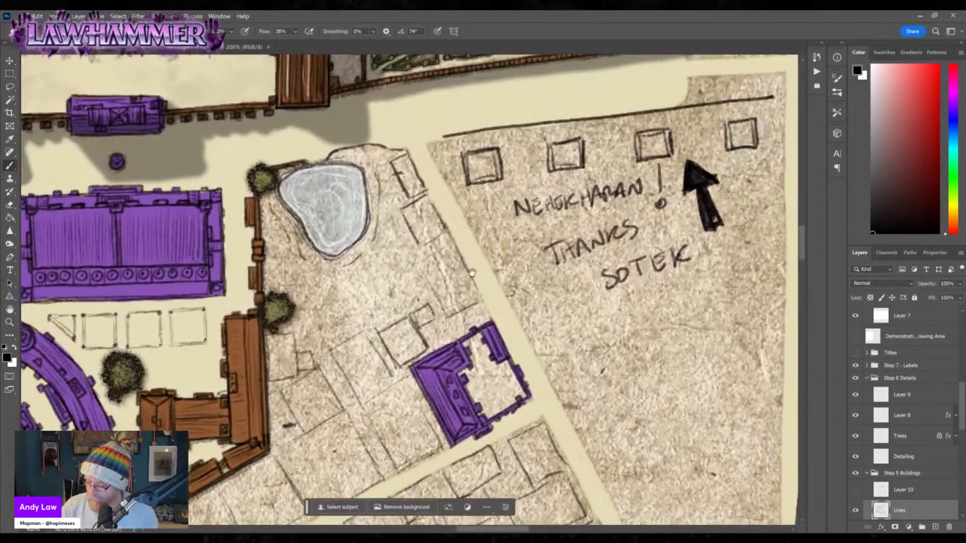
drag(420, 263, 446, 317)
drag(418, 263, 455, 246)
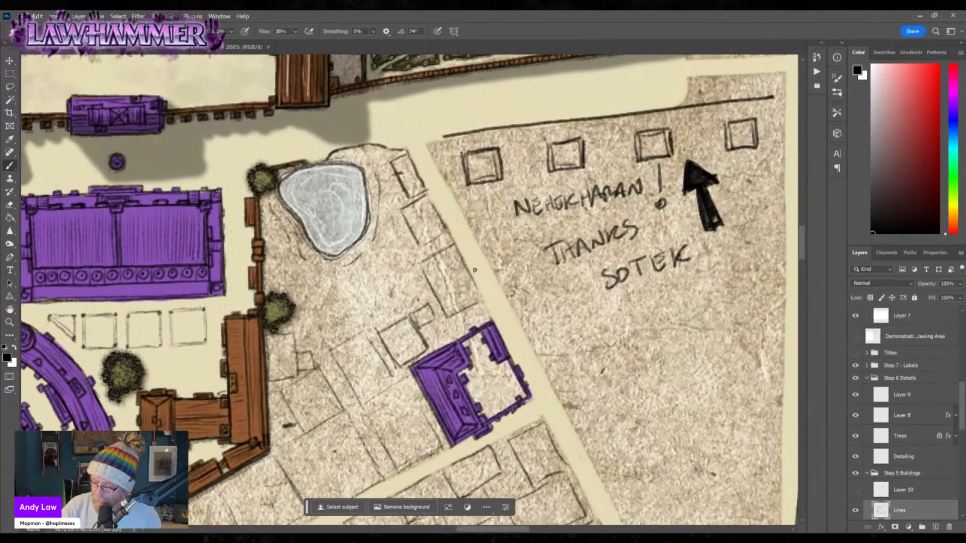
drag(452, 313, 481, 288)
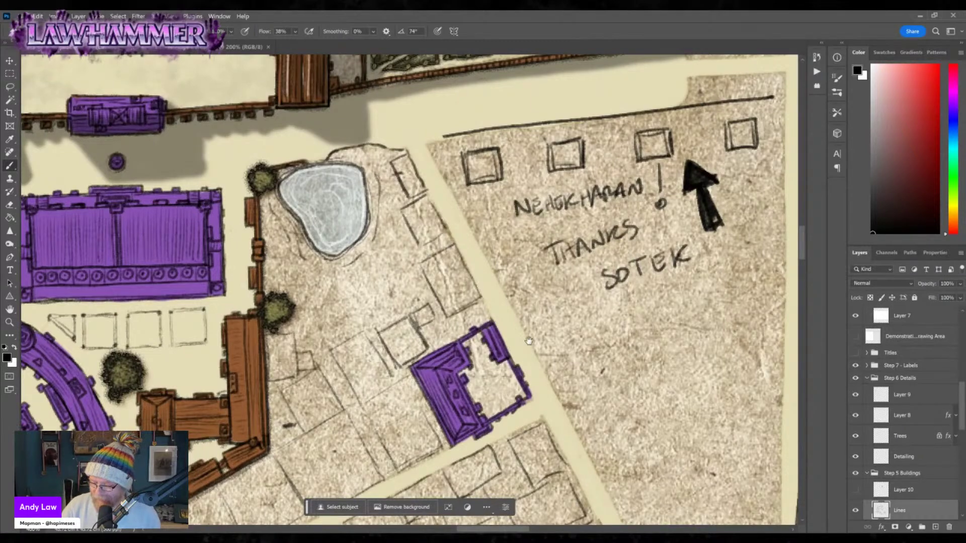
drag(529, 397, 526, 299)
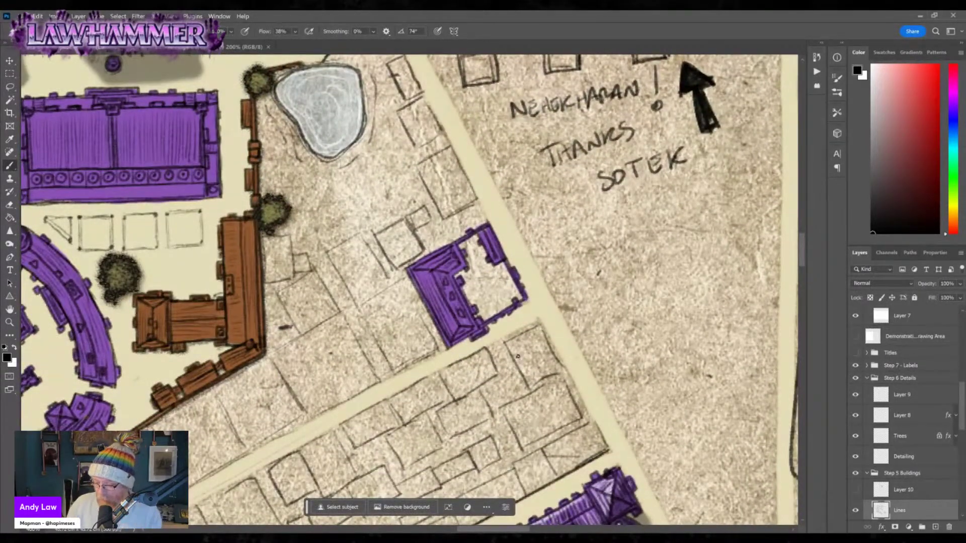
drag(405, 360, 446, 260)
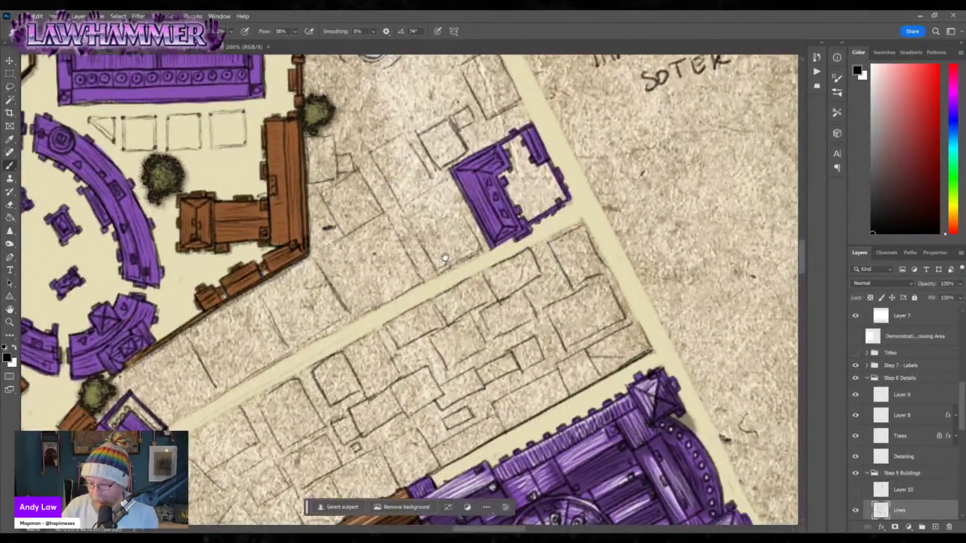
drag(496, 364, 737, 474)
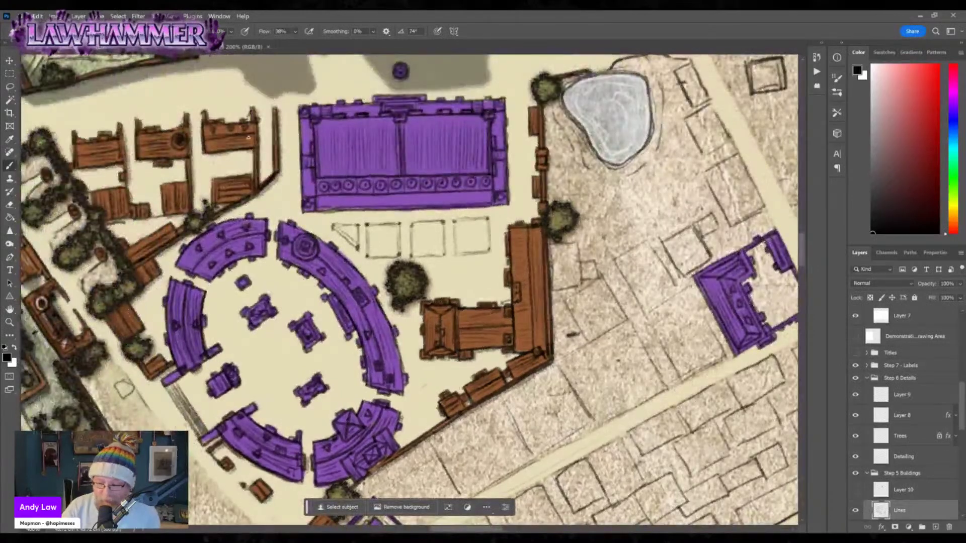
mouse_move(398, 214)
mouse_down()
mouse_move(284, 208)
mouse_move(400, 322)
mouse_move(241, 327)
mouse_move(290, 368)
mouse_up()
scroll(308, 467, up, 5)
drag(508, 347, 617, 465)
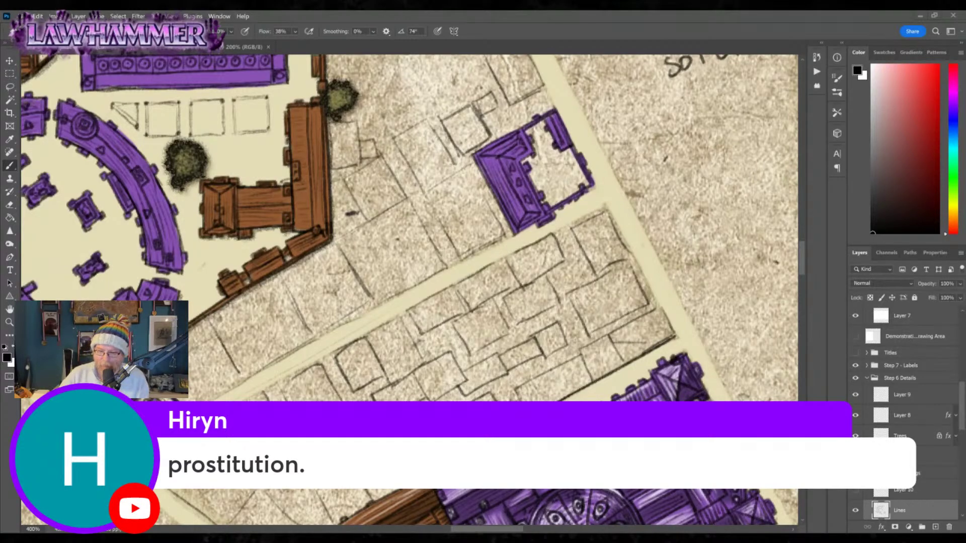
mouse_move(534, 365)
mouse_down()
mouse_move(494, 332)
mouse_move(442, 338)
mouse_up()
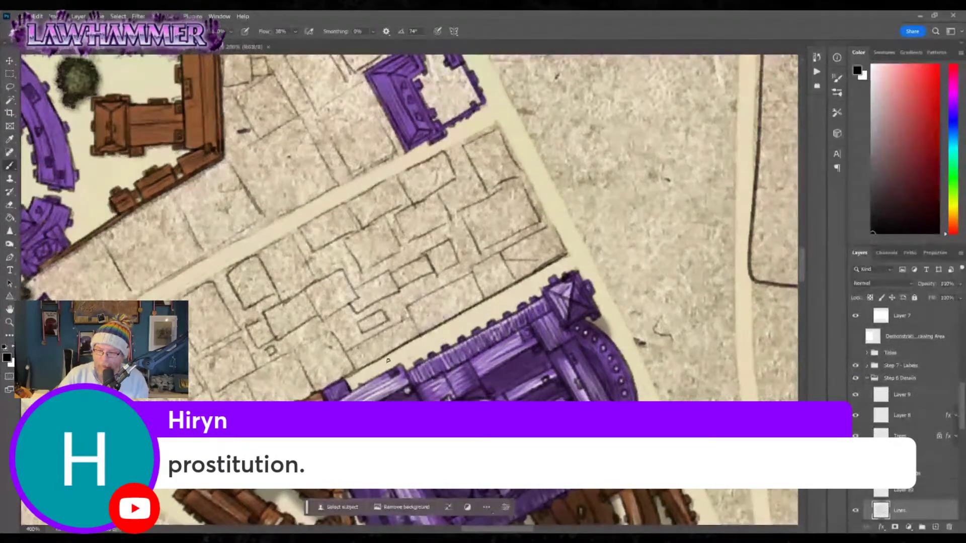
drag(366, 371, 353, 378)
key(ctrl+z)
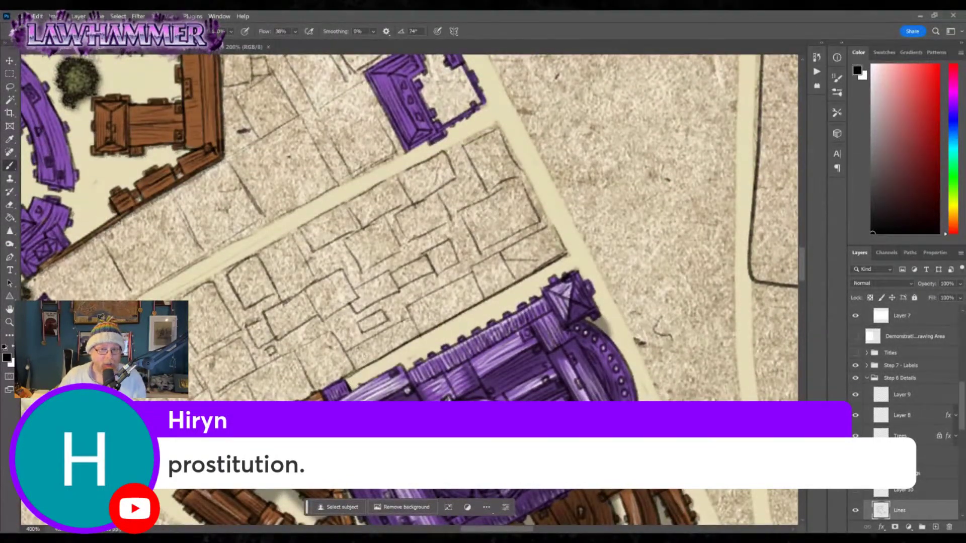
scroll(433, 305, down, 1)
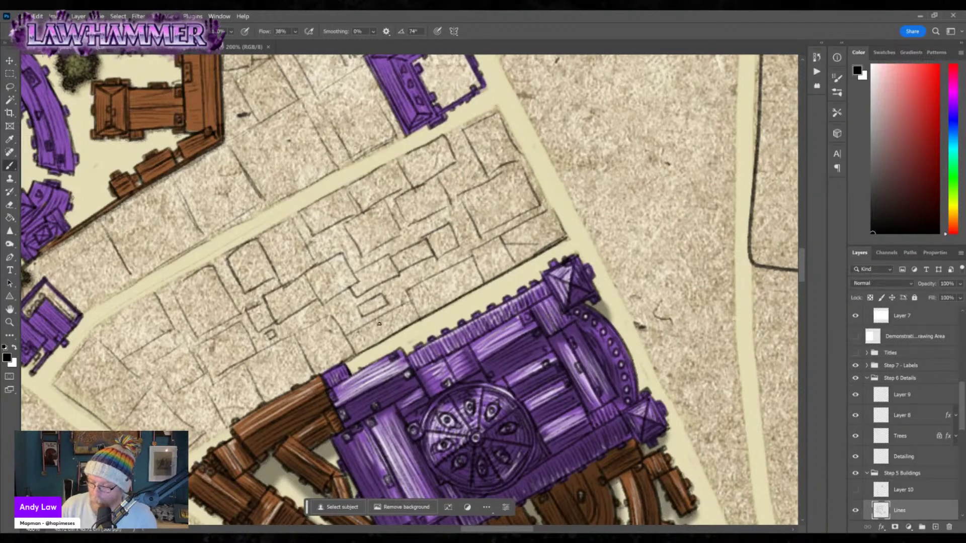
Redraw the outlines beside the domed purple building as stepped house edges and a small square building, removing the stray circle around them.
mouse_move(367, 332)
mouse_down()
mouse_move(375, 314)
mouse_move(362, 330)
mouse_move(358, 306)
mouse_move(385, 299)
mouse_move(413, 313)
mouse_move(362, 347)
mouse_up()
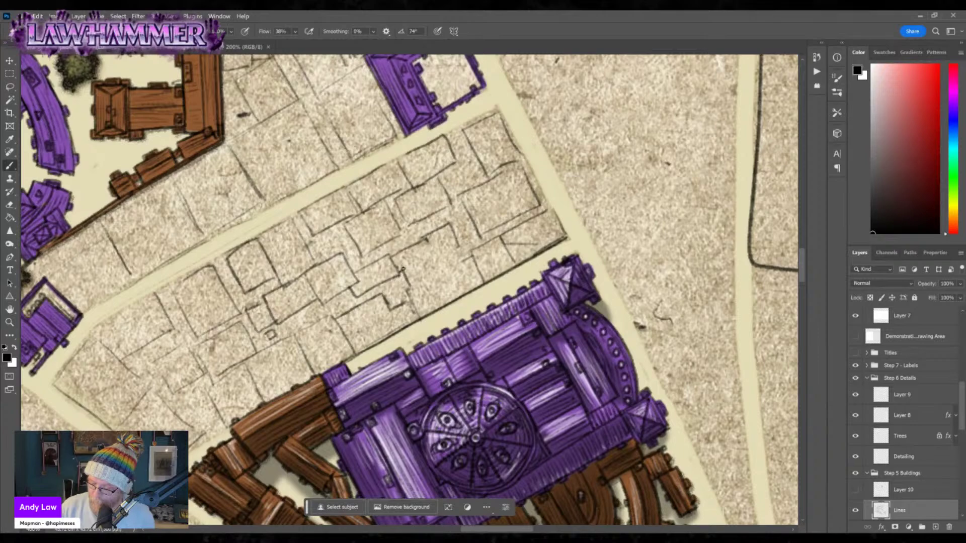
mouse_move(402, 269)
mouse_down()
mouse_move(426, 283)
mouse_move(435, 259)
mouse_move(427, 249)
mouse_move(455, 242)
mouse_move(465, 256)
mouse_move(432, 262)
mouse_move(439, 297)
mouse_move(469, 283)
mouse_move(459, 255)
mouse_move(400, 312)
mouse_move(397, 292)
mouse_move(421, 260)
mouse_up()
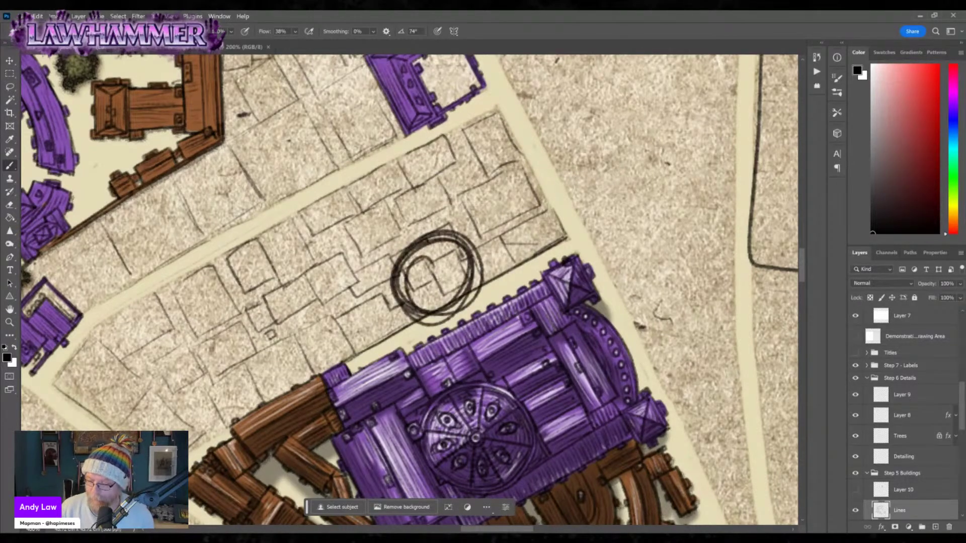
key(ctrl+z)
Darken the outline of the square house on the block's upper road edge and fill its roof with ridge lines, hatching and a small chimney.
drag(320, 248, 525, 258)
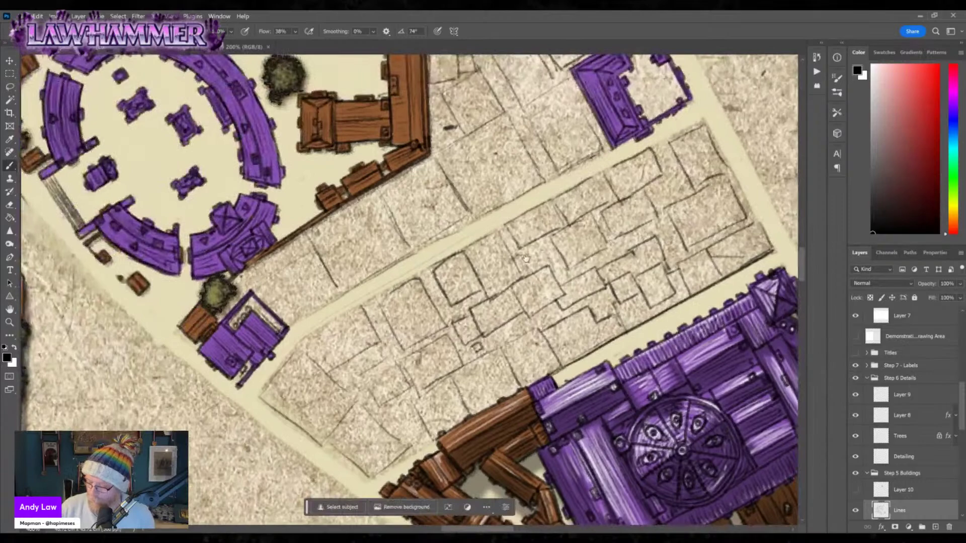
drag(433, 267, 451, 305)
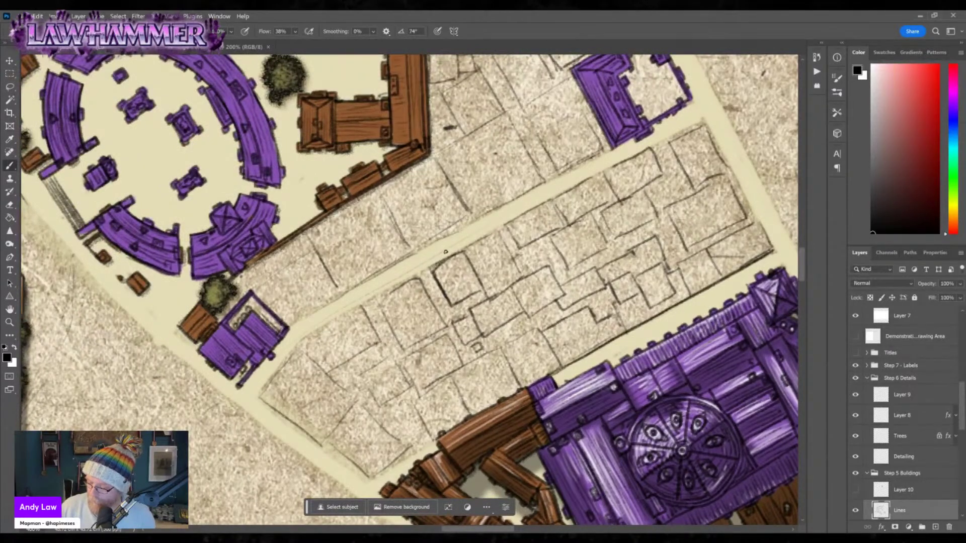
mouse_move(445, 251)
mouse_down()
mouse_move(427, 271)
mouse_move(442, 286)
mouse_move(465, 257)
mouse_move(447, 256)
mouse_move(466, 292)
mouse_up()
mouse_move(455, 256)
mouse_down()
mouse_move(466, 293)
mouse_move(479, 290)
mouse_up()
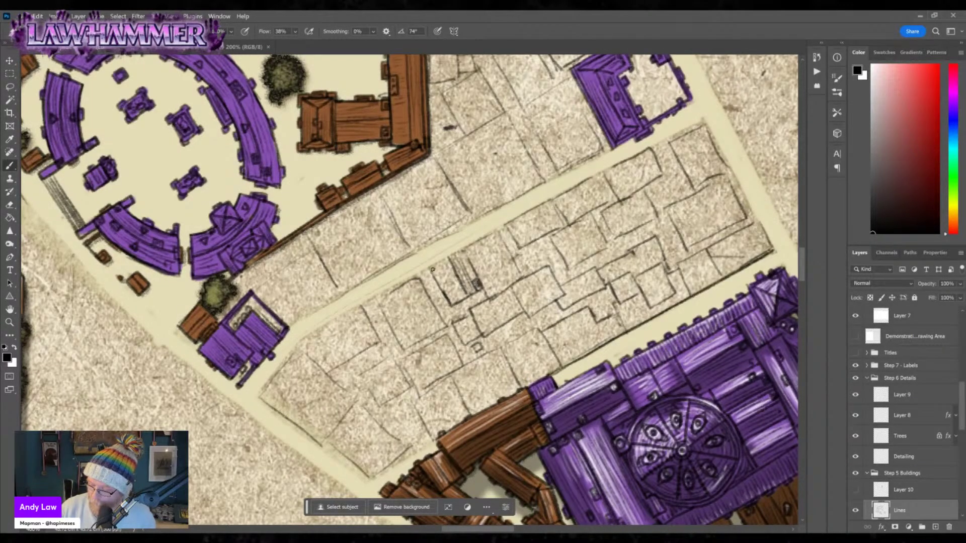
mouse_move(431, 268)
mouse_down()
mouse_move(461, 295)
mouse_move(445, 262)
mouse_up()
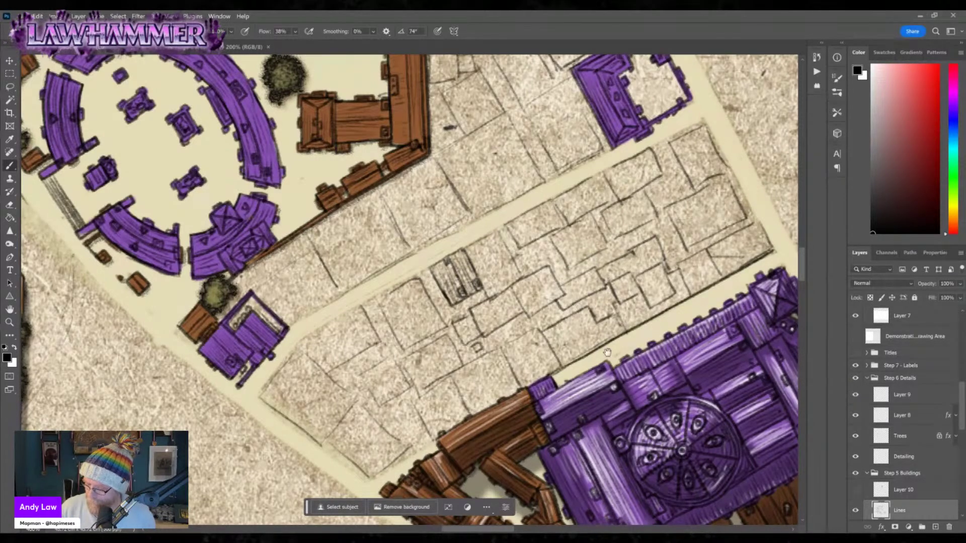
Outline the small house cluster facing the domed purple building and draw its roofs: a round turret, a cross-ridged square and a hatched rectangle.
scroll(553, 322, right, 5)
mouse_move(416, 308)
mouse_down()
mouse_move(428, 325)
mouse_move(443, 312)
mouse_up()
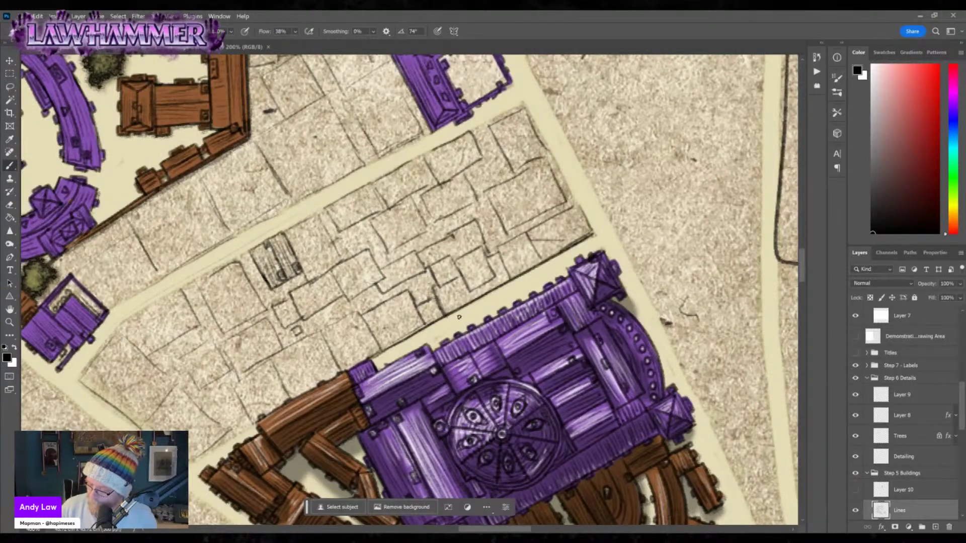
key(bracketright)
key(bracketright)
key(bracketright)
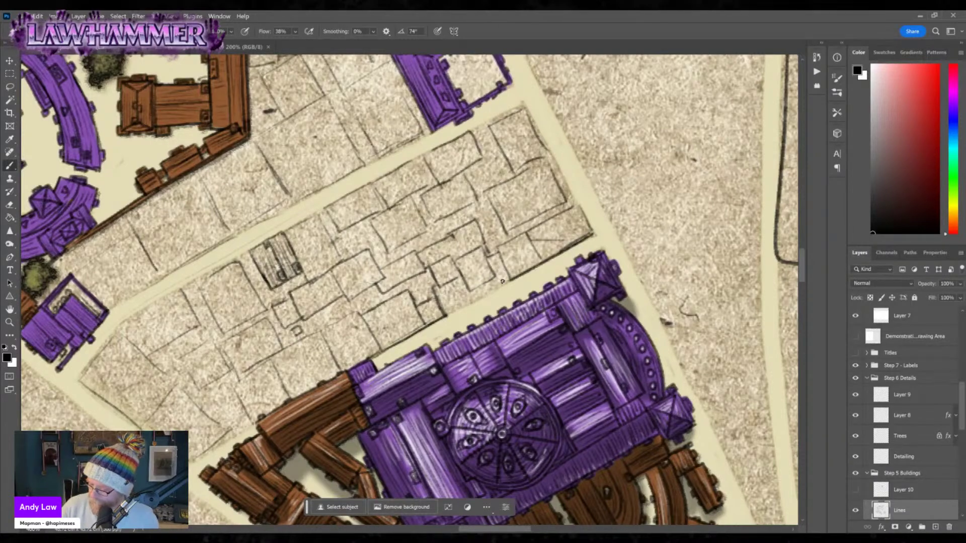
mouse_move(446, 317)
mouse_down()
mouse_move(511, 280)
mouse_move(493, 249)
mouse_move(471, 289)
mouse_move(480, 258)
mouse_move(472, 269)
mouse_move(455, 260)
mouse_move(489, 274)
mouse_move(482, 266)
mouse_move(474, 284)
mouse_move(488, 276)
mouse_move(471, 283)
mouse_move(482, 266)
mouse_move(459, 264)
mouse_move(476, 263)
mouse_move(465, 256)
mouse_move(482, 266)
mouse_move(454, 237)
mouse_move(468, 249)
mouse_move(470, 224)
mouse_move(428, 263)
mouse_move(439, 251)
mouse_move(427, 249)
mouse_move(443, 269)
mouse_up()
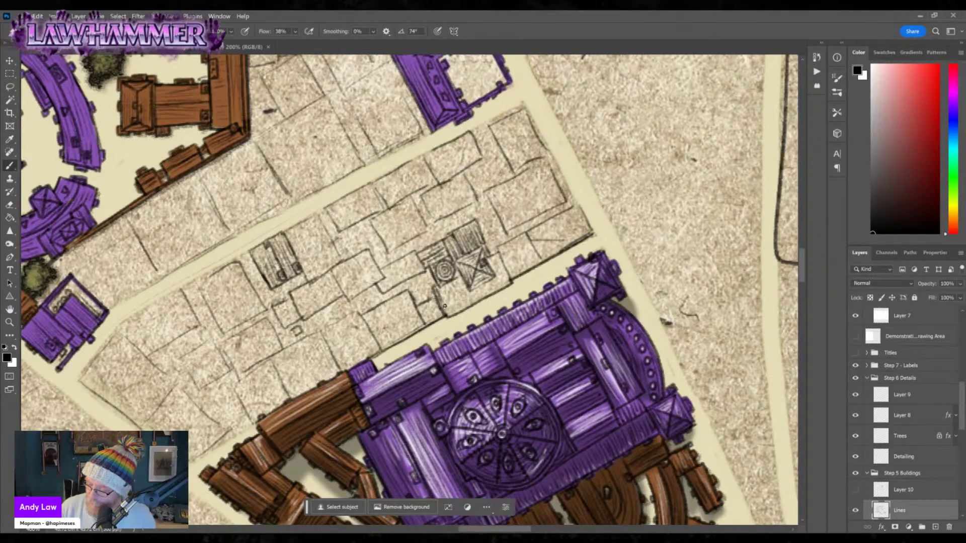
Hatch the cluster's front roof and add small wall details along its road edge and eastern side.
mouse_move(466, 286)
mouse_down()
mouse_move(474, 300)
mouse_move(454, 296)
mouse_move(471, 284)
mouse_up()
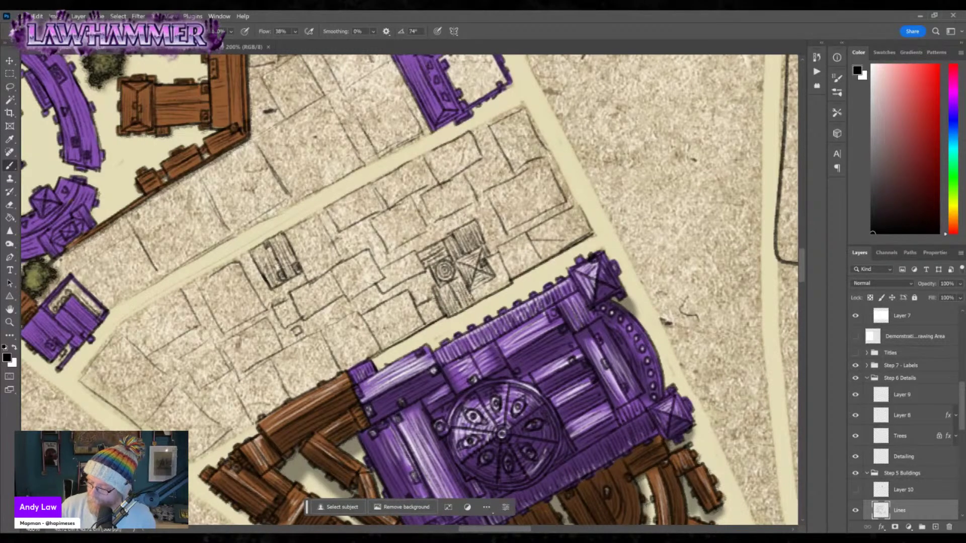
mouse_move(459, 316)
mouse_down()
mouse_move(502, 260)
mouse_move(510, 282)
mouse_up()
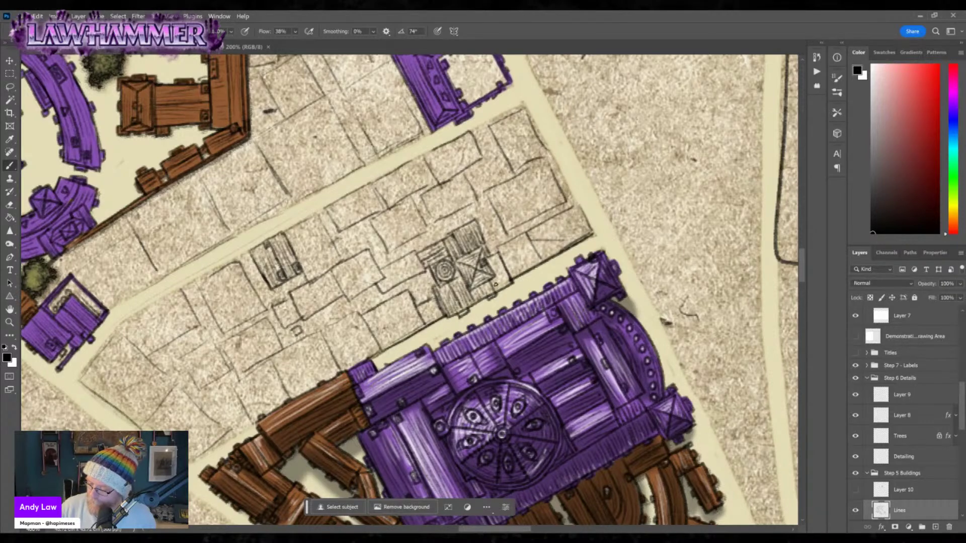
drag(502, 290, 492, 256)
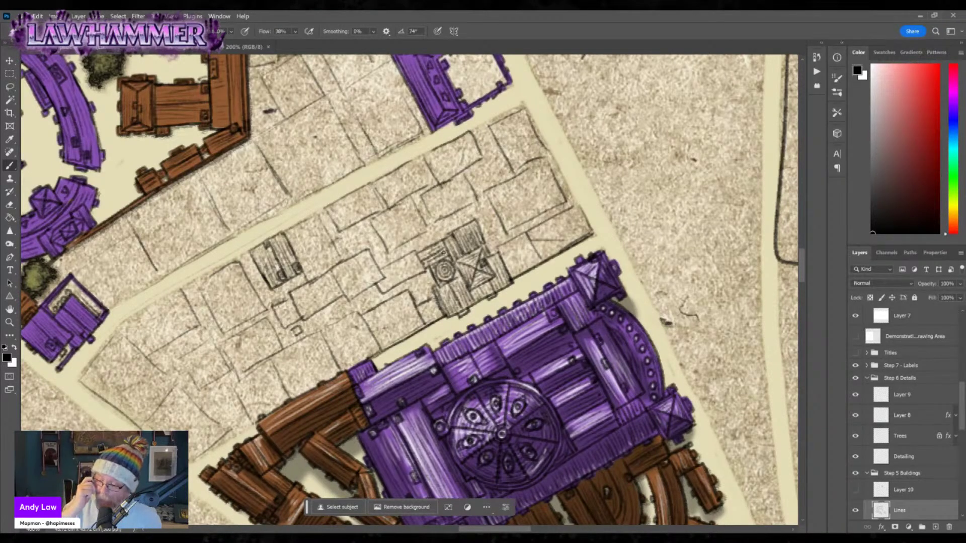
Hatch the small linking house west of the cluster and detail the adjoining building with ridge lines, chimneys and hatching.
mouse_move(426, 307)
mouse_down()
mouse_move(433, 301)
mouse_move(431, 323)
mouse_move(433, 310)
mouse_up()
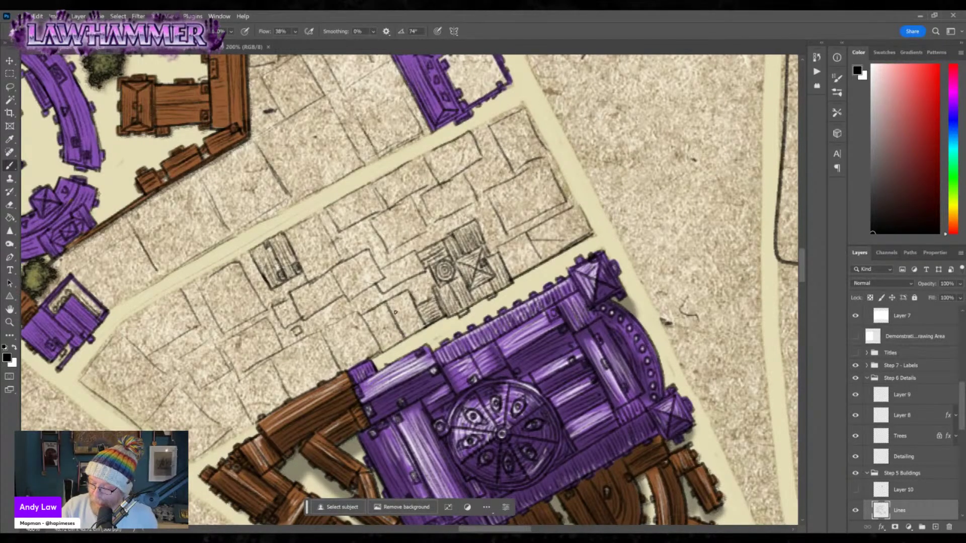
mouse_move(399, 305)
mouse_down()
mouse_move(383, 340)
mouse_move(373, 312)
mouse_move(366, 322)
mouse_move(389, 322)
mouse_move(377, 336)
mouse_move(396, 343)
mouse_up()
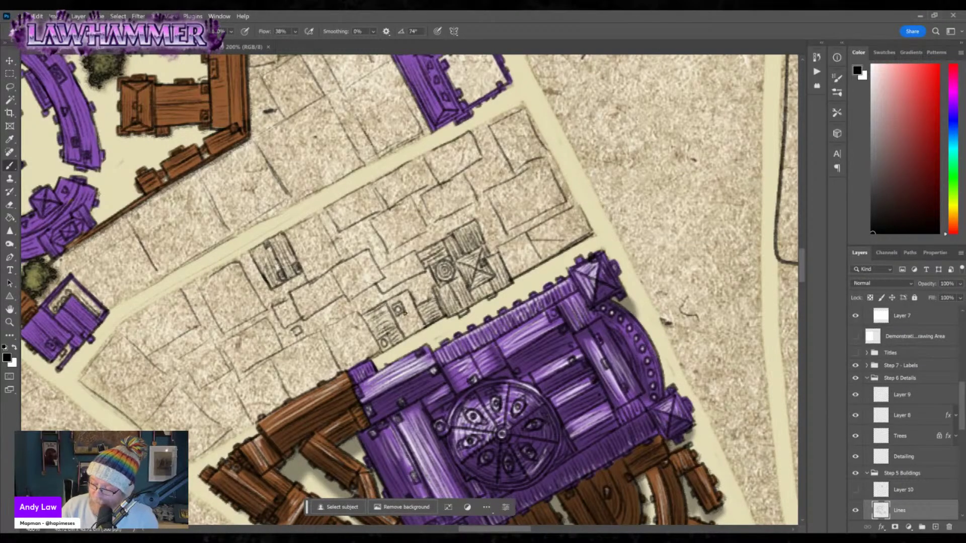
mouse_move(384, 303)
mouse_down()
mouse_move(404, 338)
mouse_move(388, 300)
mouse_up()
mouse_move(410, 335)
mouse_down()
mouse_move(417, 322)
mouse_move(406, 308)
mouse_move(378, 349)
mouse_up()
Outline the next building west, above the purple building's corner, and fill its roof with parallel ridges and dense hatching.
mouse_move(321, 331)
mouse_down()
mouse_move(345, 370)
mouse_move(376, 350)
mouse_up()
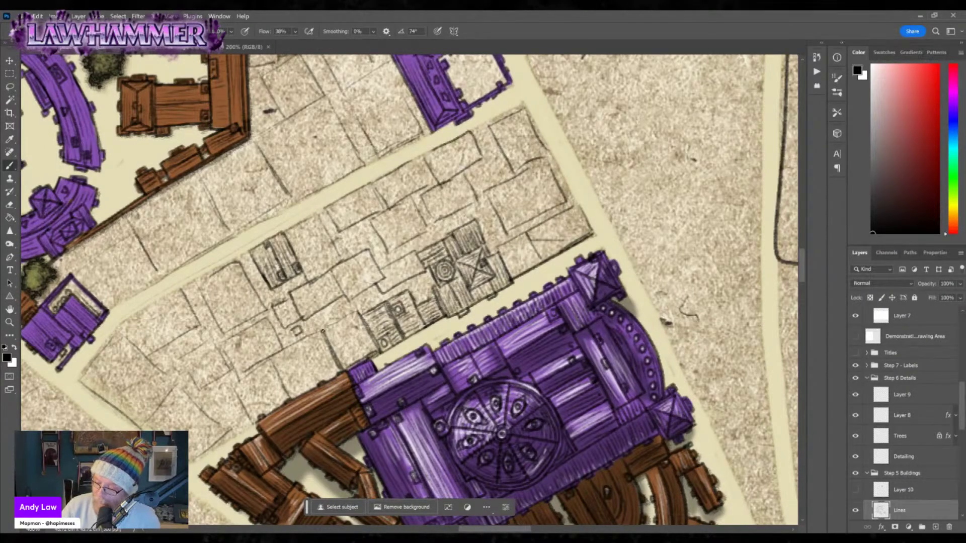
mouse_move(323, 331)
mouse_down()
mouse_move(357, 313)
mouse_move(350, 302)
mouse_move(340, 348)
mouse_move(324, 329)
mouse_move(337, 355)
mouse_move(350, 336)
mouse_move(340, 324)
mouse_move(360, 363)
mouse_up()
drag(348, 316, 370, 357)
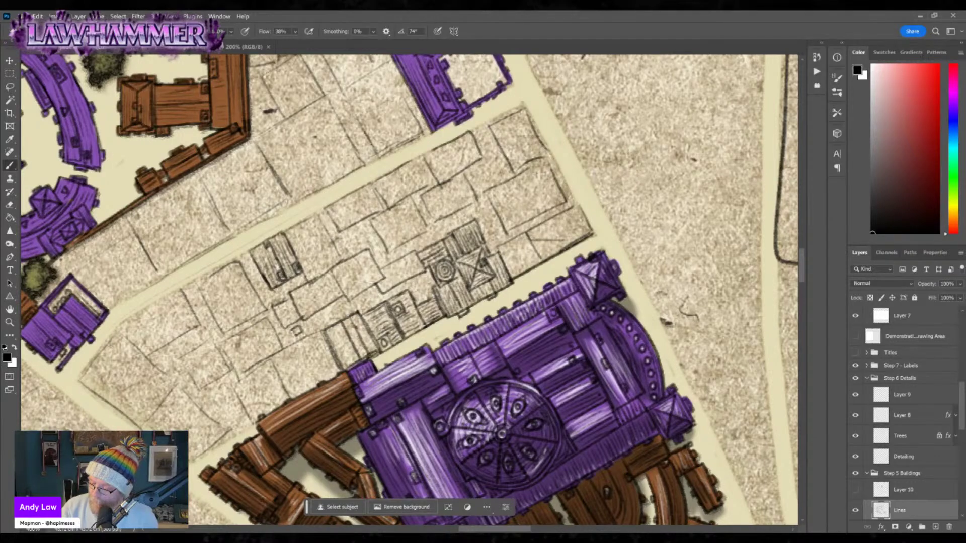
drag(331, 327, 353, 365)
mouse_move(326, 330)
mouse_down()
mouse_move(339, 345)
mouse_move(336, 324)
mouse_move(349, 350)
mouse_move(359, 336)
mouse_move(343, 324)
mouse_move(364, 355)
mouse_up()
drag(357, 323, 374, 347)
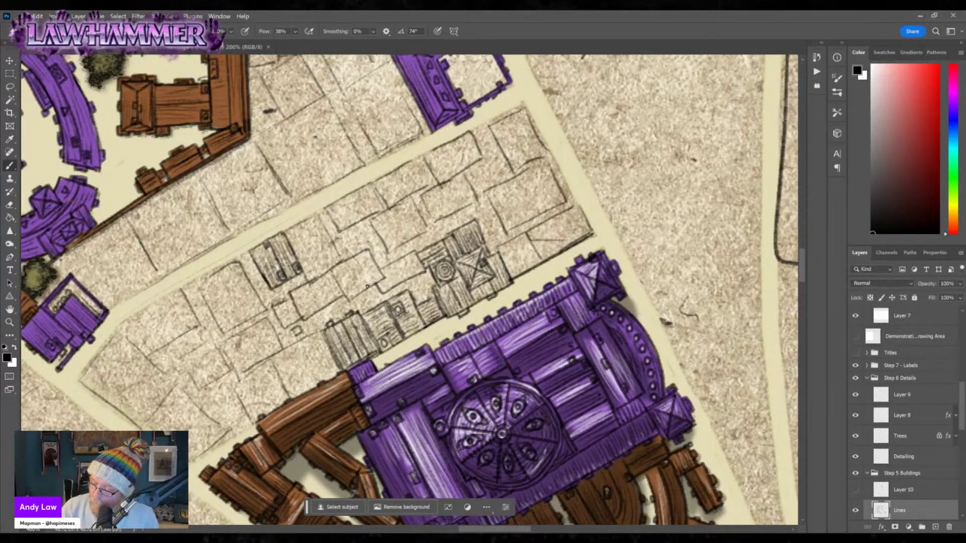
Add ridges and roof hatching to the rectangular house mid-block and to a newly outlined house above the long brown-roofed building.
drag(352, 263, 365, 290)
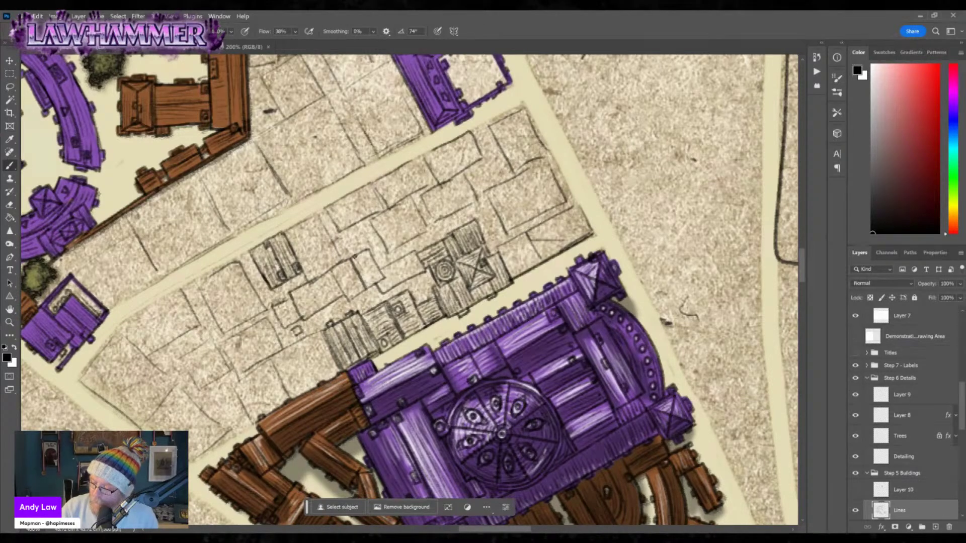
mouse_move(354, 256)
mouse_down()
mouse_move(375, 282)
mouse_move(377, 271)
mouse_move(332, 270)
mouse_move(341, 286)
mouse_move(342, 263)
mouse_move(356, 291)
mouse_move(355, 269)
mouse_move(363, 281)
mouse_move(350, 298)
mouse_move(370, 286)
mouse_move(349, 298)
mouse_move(367, 285)
mouse_up()
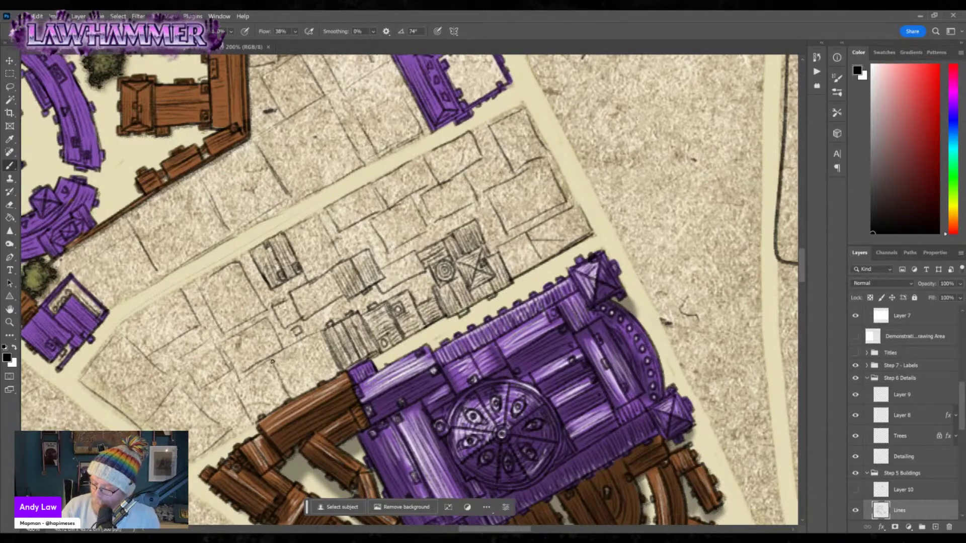
drag(273, 359, 285, 396)
drag(274, 357, 315, 334)
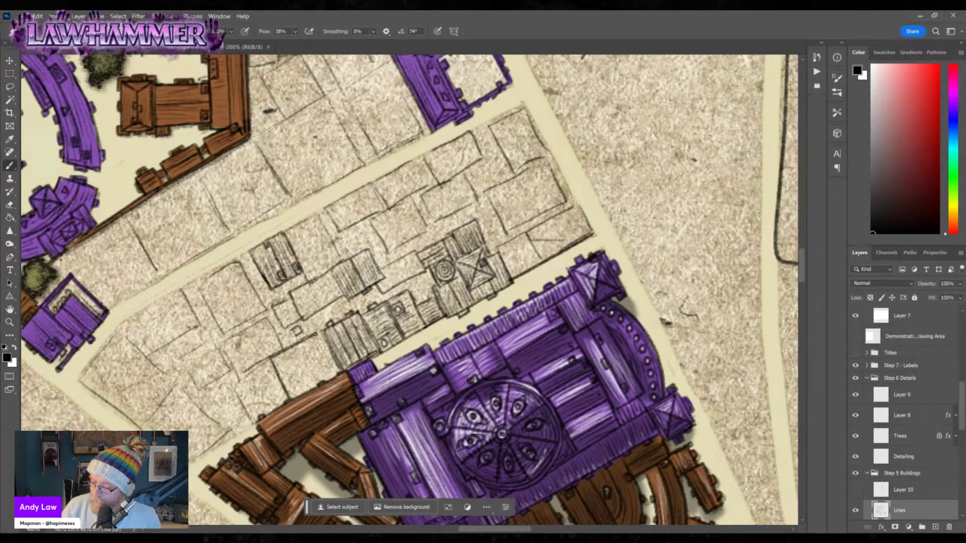
mouse_move(283, 380)
mouse_down()
mouse_move(312, 364)
mouse_move(285, 384)
mouse_move(331, 359)
mouse_move(297, 391)
mouse_move(335, 372)
mouse_move(327, 348)
mouse_move(278, 360)
mouse_move(326, 320)
mouse_move(330, 360)
mouse_move(316, 345)
mouse_move(288, 367)
mouse_up()
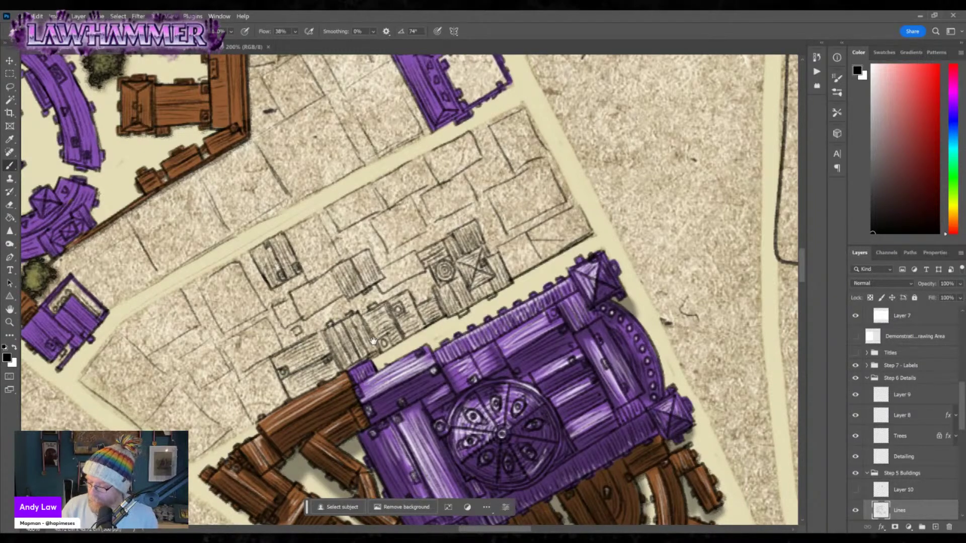
Outline and hatch the house above the western end of the long brown-roofed building, and darken details on the adjoining roof.
drag(375, 337, 498, 299)
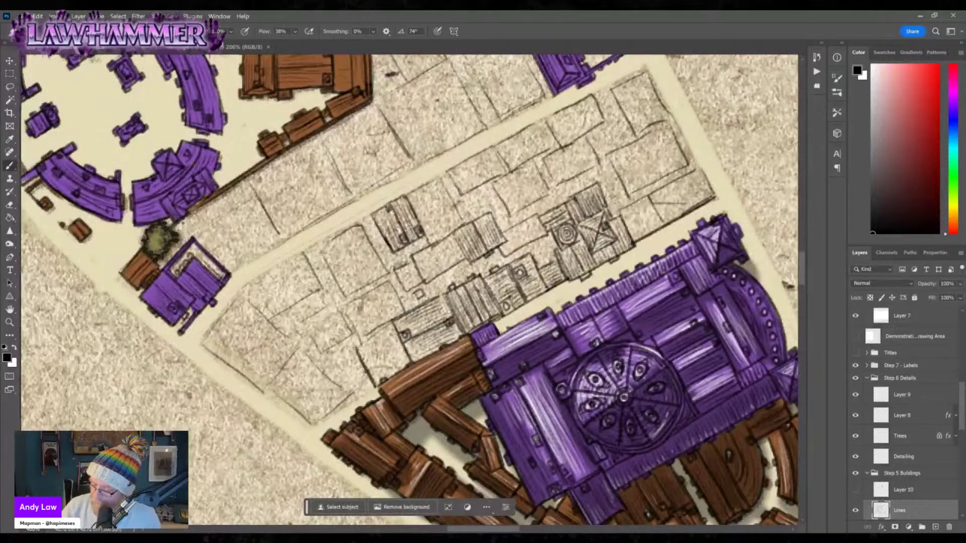
mouse_move(356, 349)
mouse_down()
mouse_move(396, 323)
mouse_move(396, 347)
mouse_move(377, 384)
mouse_move(399, 347)
mouse_move(406, 359)
mouse_move(393, 343)
mouse_move(399, 332)
mouse_up()
mouse_move(368, 381)
mouse_down()
mouse_move(355, 357)
mouse_move(374, 382)
mouse_move(415, 348)
mouse_up()
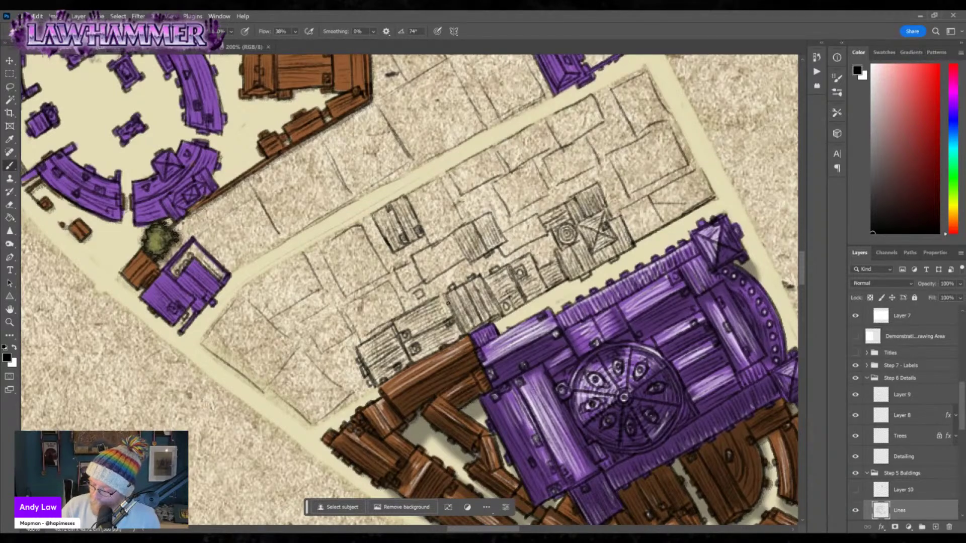
mouse_move(446, 300)
mouse_down()
mouse_move(437, 292)
mouse_move(455, 316)
mouse_up()
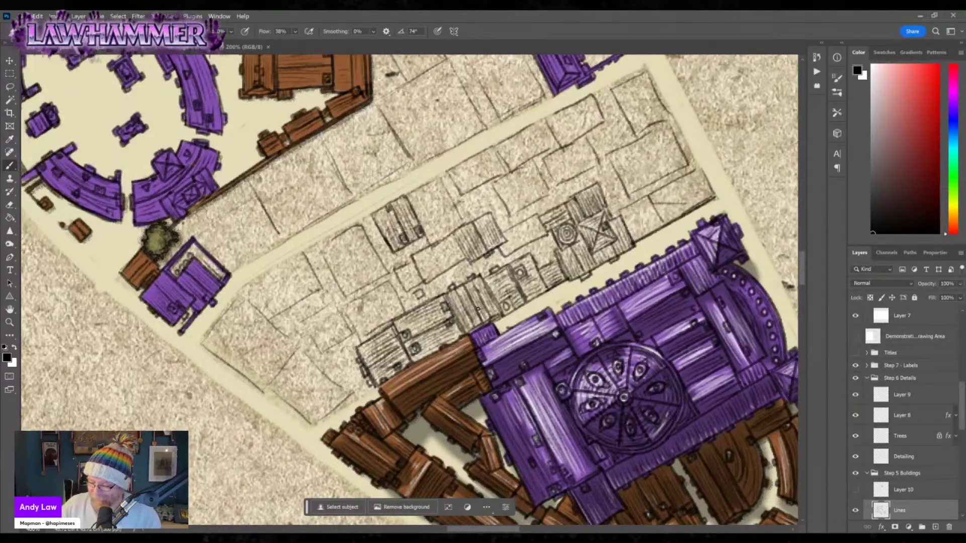
Outline the house north of that western building, drawing its pitched roof with converging ridges, hatching and small wall details.
drag(343, 309, 361, 344)
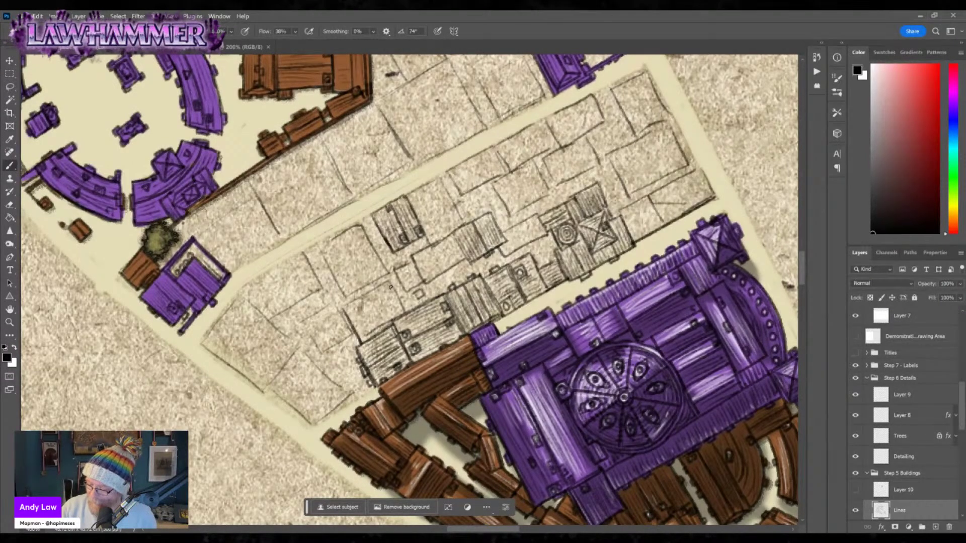
drag(389, 280, 407, 313)
mouse_move(343, 307)
mouse_down()
mouse_move(390, 279)
mouse_move(387, 299)
mouse_move(387, 286)
mouse_move(355, 311)
mouse_move(366, 328)
mouse_move(390, 300)
mouse_move(404, 313)
mouse_up()
drag(368, 327, 362, 342)
drag(369, 309, 365, 328)
mouse_move(396, 296)
mouse_down()
mouse_move(383, 304)
mouse_move(400, 283)
mouse_move(403, 308)
mouse_move(374, 319)
mouse_move(390, 302)
mouse_move(369, 332)
mouse_move(347, 336)
mouse_move(367, 303)
mouse_move(379, 300)
mouse_up()
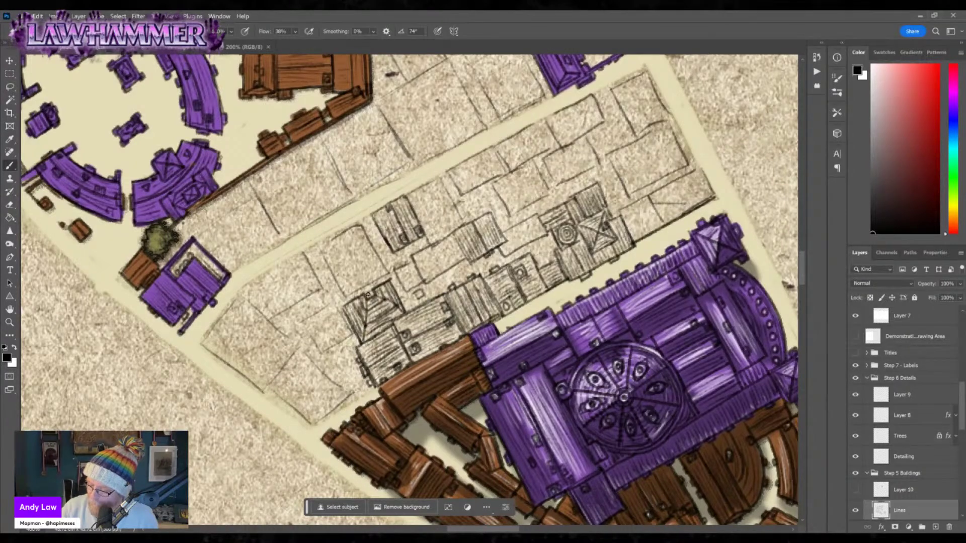
Outline and hatch the large rectangular house on the northern road and the small house west of the pitched-roof building.
mouse_move(320, 247)
mouse_down()
mouse_move(341, 290)
mouse_move(387, 273)
mouse_up()
drag(359, 225, 386, 271)
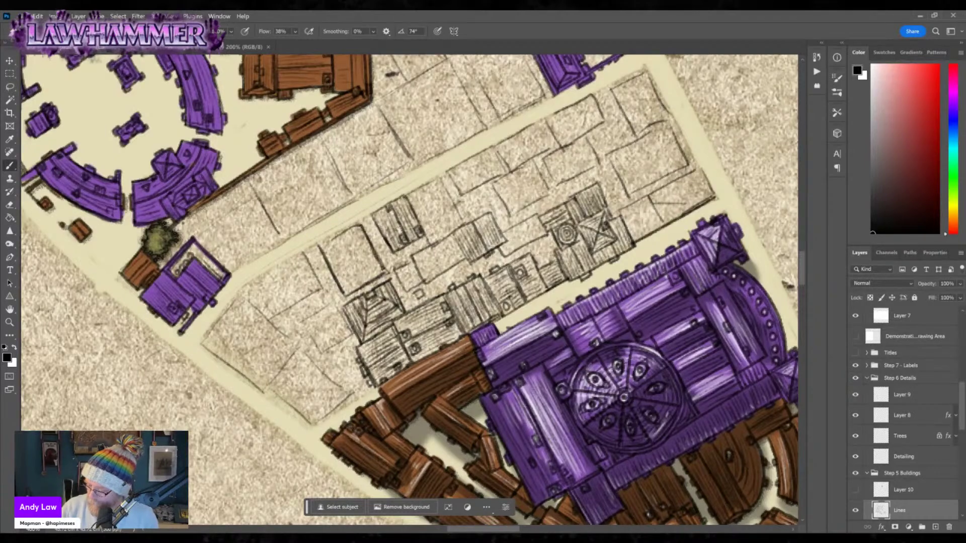
mouse_move(324, 246)
mouse_down()
mouse_move(355, 221)
mouse_move(317, 243)
mouse_move(343, 228)
mouse_move(364, 280)
mouse_up()
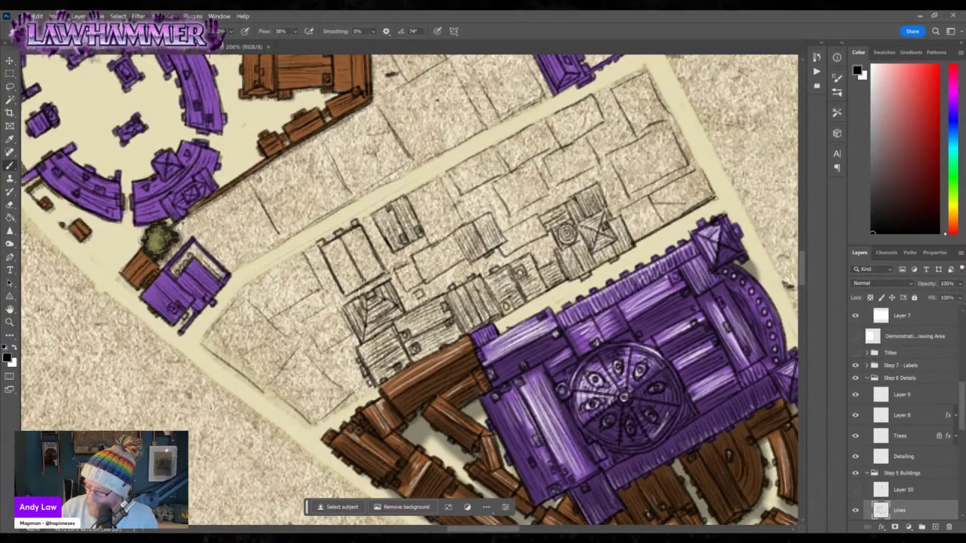
mouse_move(323, 246)
mouse_down()
mouse_move(347, 291)
mouse_move(354, 267)
mouse_move(367, 277)
mouse_up()
mouse_move(352, 235)
mouse_down()
mouse_move(382, 278)
mouse_move(357, 289)
mouse_up()
drag(369, 270, 376, 277)
mouse_move(305, 322)
mouse_down()
mouse_move(321, 353)
mouse_move(354, 333)
mouse_move(312, 316)
mouse_move(336, 302)
mouse_move(346, 311)
mouse_move(337, 344)
mouse_move(327, 345)
mouse_up()
drag(324, 326, 350, 319)
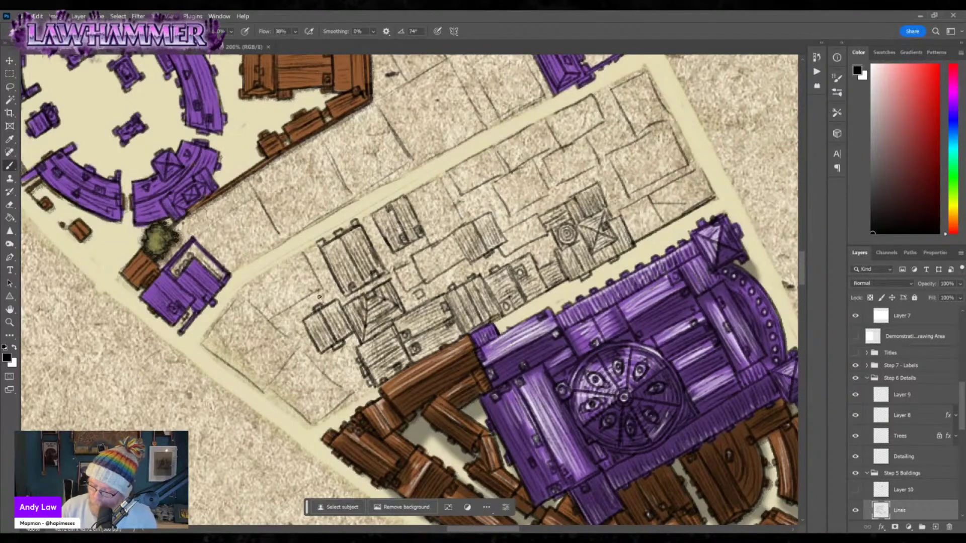
Outline the block's western corner buildings: a small square house and a long rectangular house northwest of it.
mouse_move(268, 388)
mouse_down()
mouse_move(312, 423)
mouse_move(340, 387)
mouse_up()
drag(295, 351, 338, 391)
mouse_move(269, 387)
mouse_down()
mouse_move(296, 349)
mouse_move(261, 391)
mouse_move(261, 384)
mouse_up()
drag(295, 353, 297, 345)
drag(240, 295, 297, 347)
drag(201, 342, 262, 392)
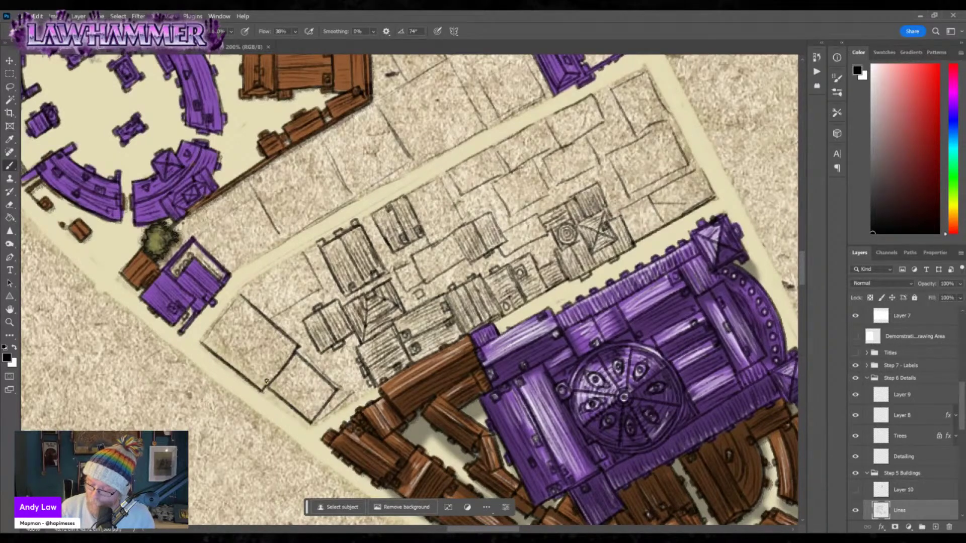
Add a ridge and chimney to the long corner house and a hatched hipped roof to the small square house.
mouse_move(202, 342)
mouse_down()
mouse_move(239, 294)
mouse_move(242, 337)
mouse_move(281, 367)
mouse_move(260, 352)
mouse_up()
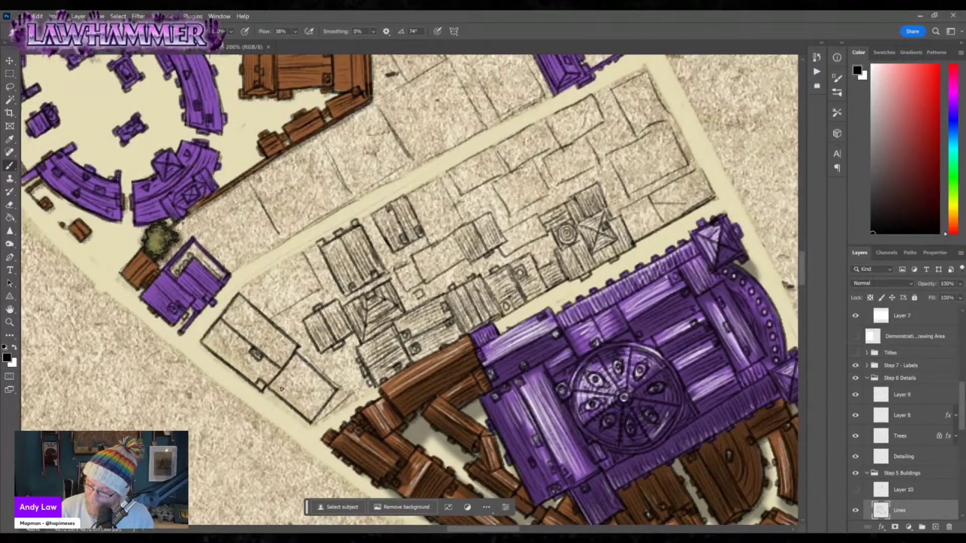
mouse_move(298, 401)
mouse_down()
mouse_move(284, 397)
mouse_move(296, 390)
mouse_move(296, 404)
mouse_move(296, 355)
mouse_move(316, 396)
mouse_move(336, 390)
mouse_move(286, 390)
mouse_move(299, 390)
mouse_move(300, 408)
mouse_move(309, 397)
mouse_move(305, 410)
mouse_move(322, 402)
mouse_move(317, 415)
mouse_up()
mouse_move(294, 371)
mouse_down()
mouse_move(317, 390)
mouse_move(322, 366)
mouse_move(327, 388)
mouse_move(303, 389)
mouse_move(325, 390)
mouse_move(331, 380)
mouse_move(317, 408)
mouse_move(290, 398)
mouse_move(292, 406)
mouse_up()
Hatch the long corner house's roof and add small dormers along its southwestern slope, undoing a stroke along the way.
mouse_move(205, 340)
mouse_down()
mouse_move(251, 379)
mouse_move(220, 329)
mouse_move(230, 332)
mouse_move(277, 378)
mouse_up()
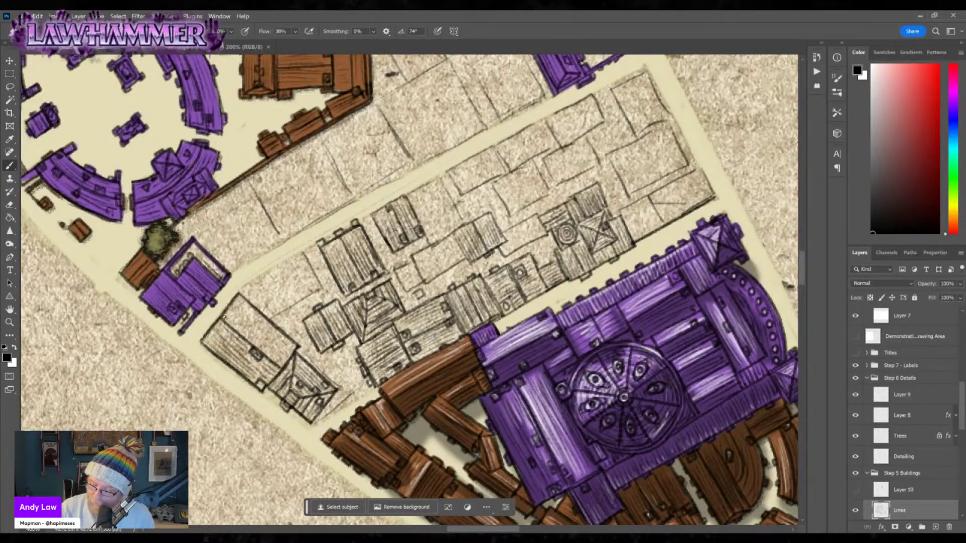
mouse_move(229, 320)
mouse_down()
mouse_move(274, 358)
mouse_move(286, 343)
mouse_up()
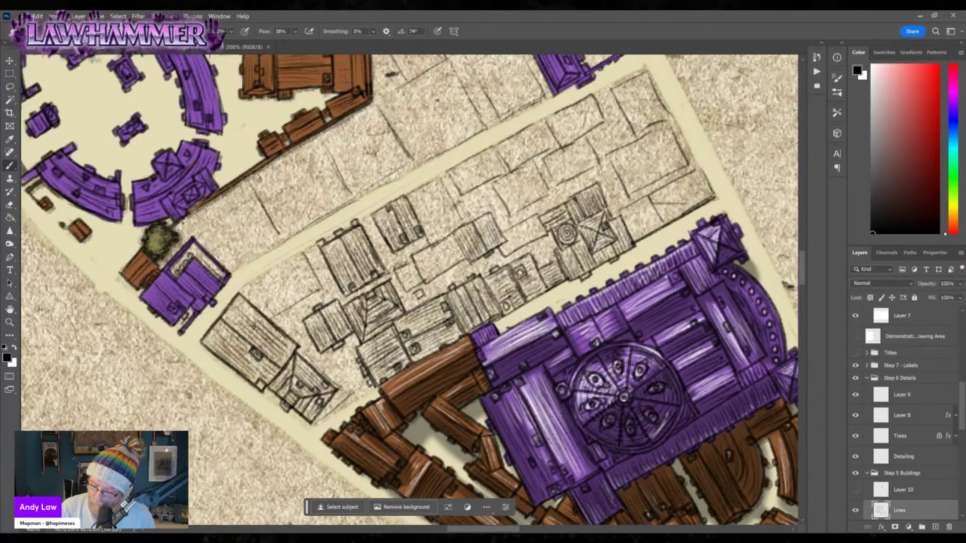
key(ctrl+z)
mouse_move(219, 343)
mouse_down()
mouse_move(241, 373)
mouse_move(245, 361)
mouse_move(251, 373)
mouse_move(246, 362)
mouse_up()
drag(218, 332, 218, 312)
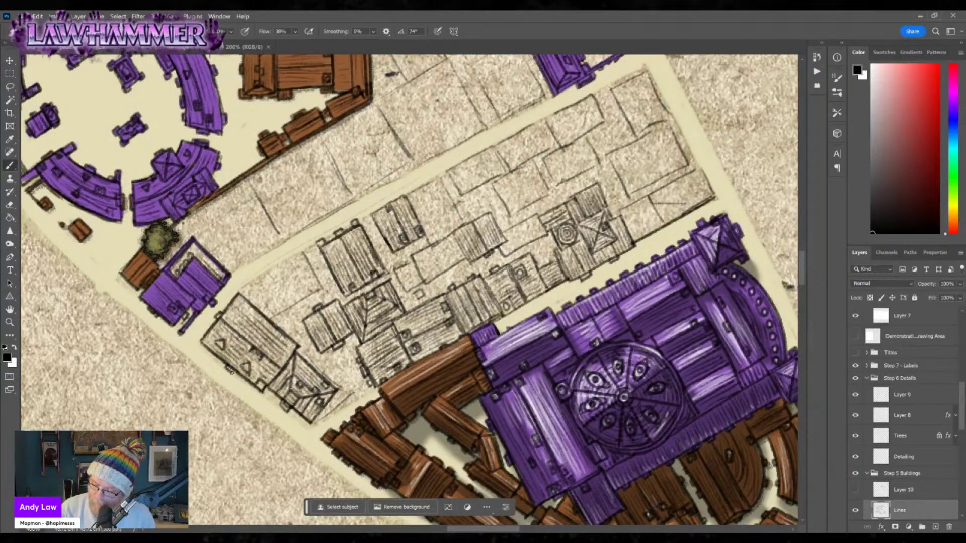
Outline the house on the northern road between the long corner house and the large rectangular house.
mouse_move(262, 272)
mouse_down()
mouse_move(387, 327)
mouse_move(420, 354)
mouse_move(453, 331)
mouse_up()
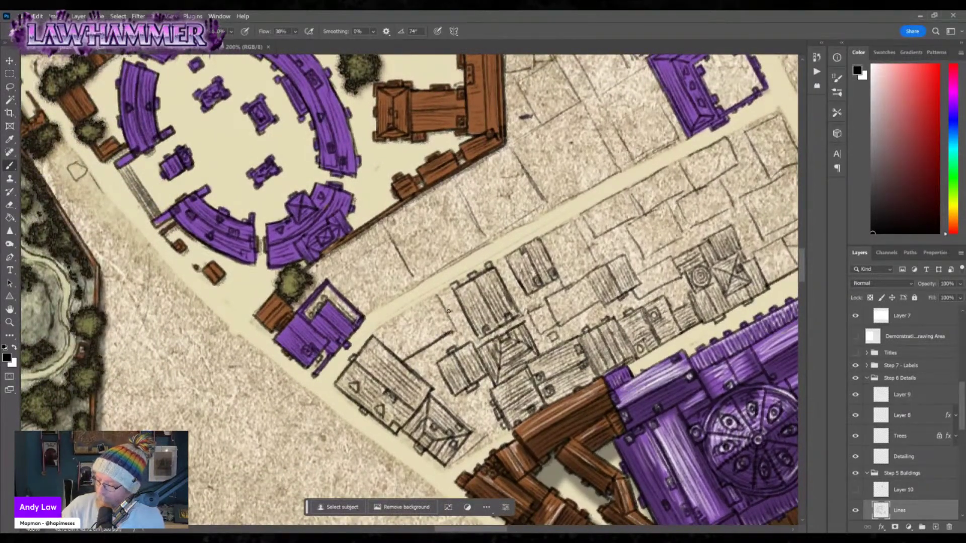
drag(435, 294, 453, 330)
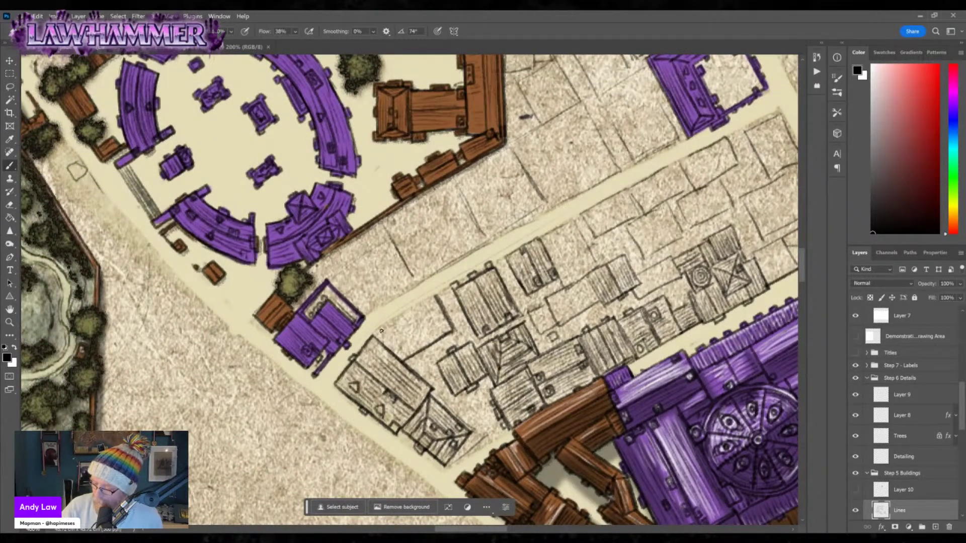
mouse_move(383, 334)
mouse_down()
mouse_move(399, 357)
mouse_move(392, 309)
mouse_move(384, 331)
mouse_move(437, 297)
mouse_up()
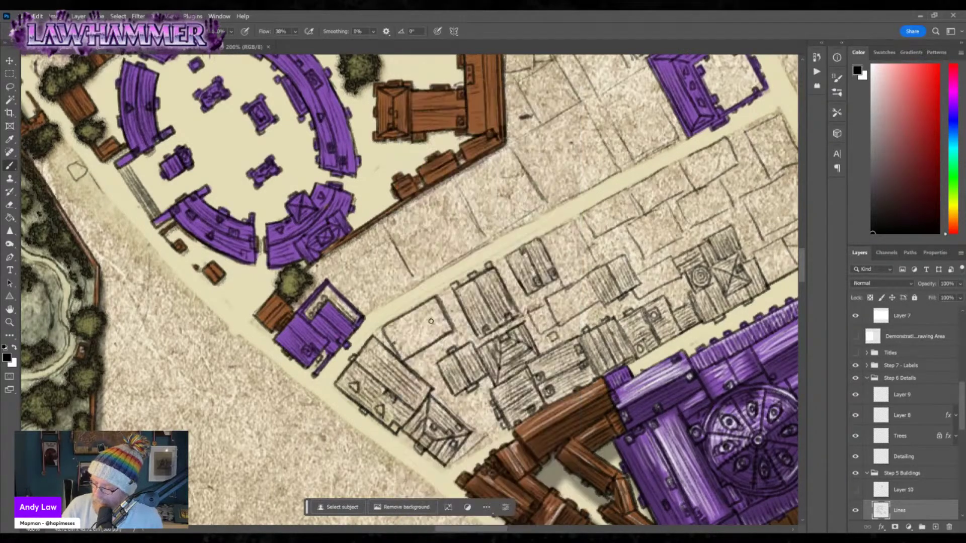
Switch back to the recently used sketch brush with the 74° angle.
right_click(115, 132)
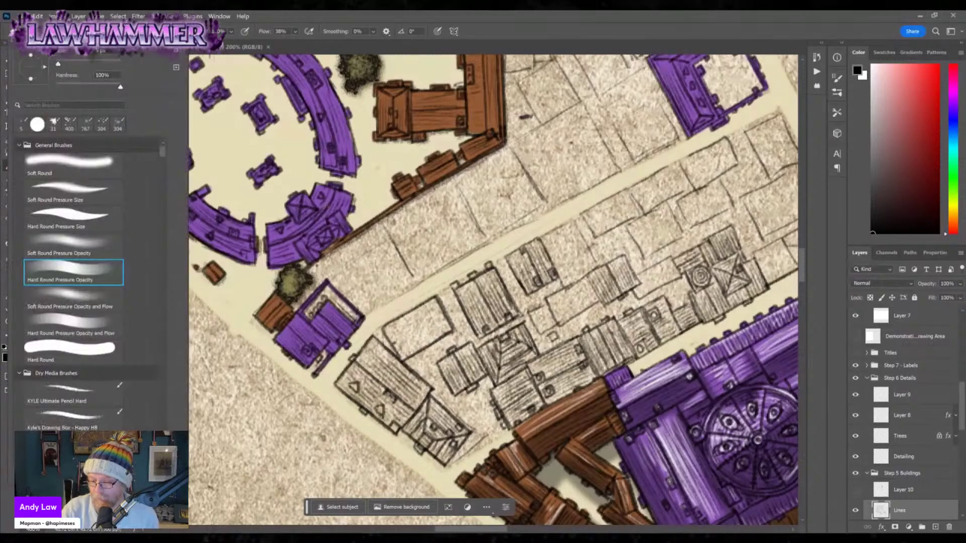
click(21, 124)
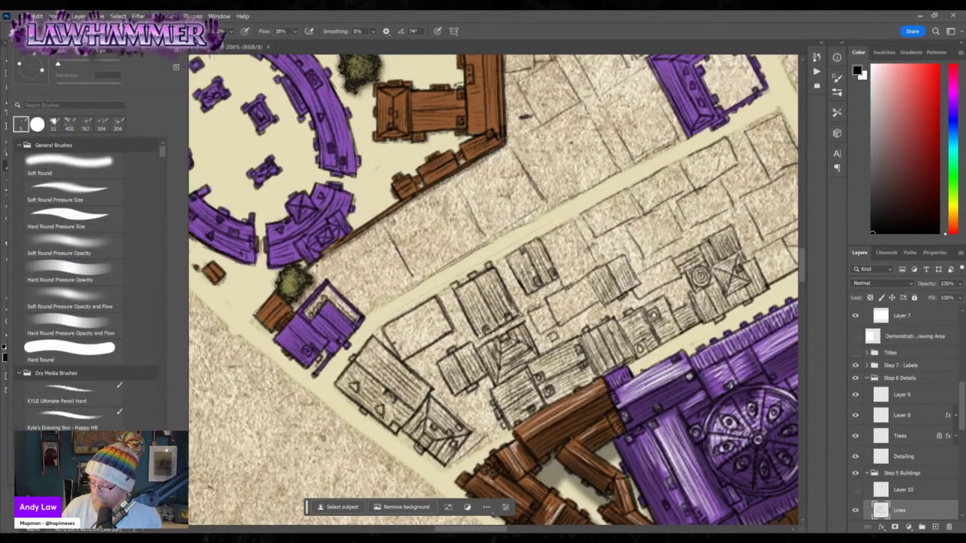
key(Return)
Detail the newly outlined roadside house with a ridge, chimney and hatching, and extend the small hipped house's eastern side.
drag(391, 346, 441, 314)
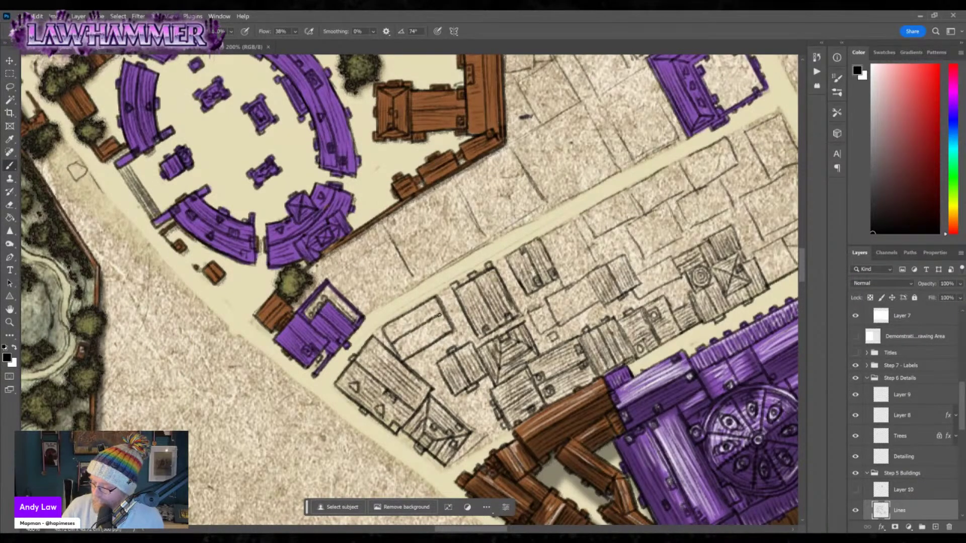
mouse_move(394, 346)
mouse_down()
mouse_move(435, 321)
mouse_move(400, 344)
mouse_move(420, 332)
mouse_move(402, 351)
mouse_move(413, 348)
mouse_move(442, 332)
mouse_up()
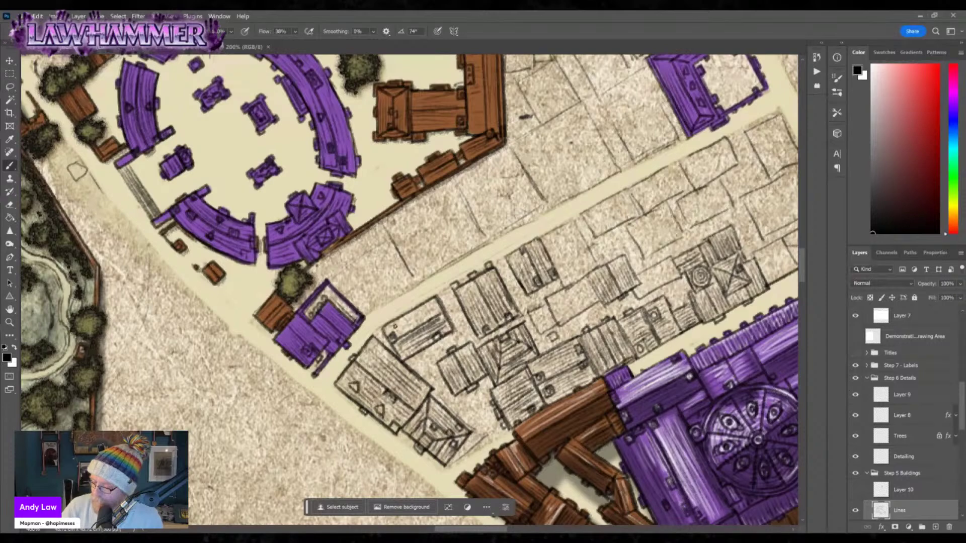
mouse_move(395, 328)
mouse_down()
mouse_move(427, 306)
mouse_move(439, 311)
mouse_up()
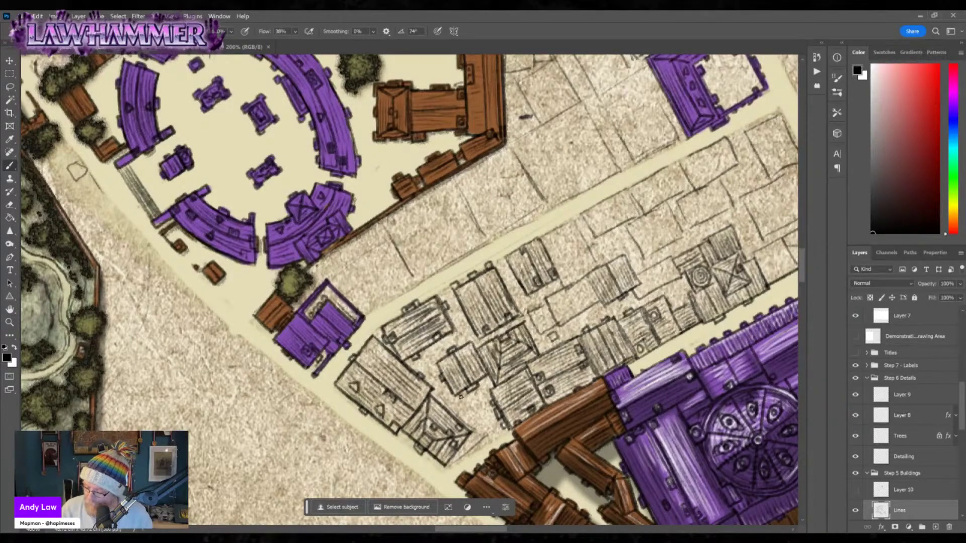
drag(458, 454, 475, 433)
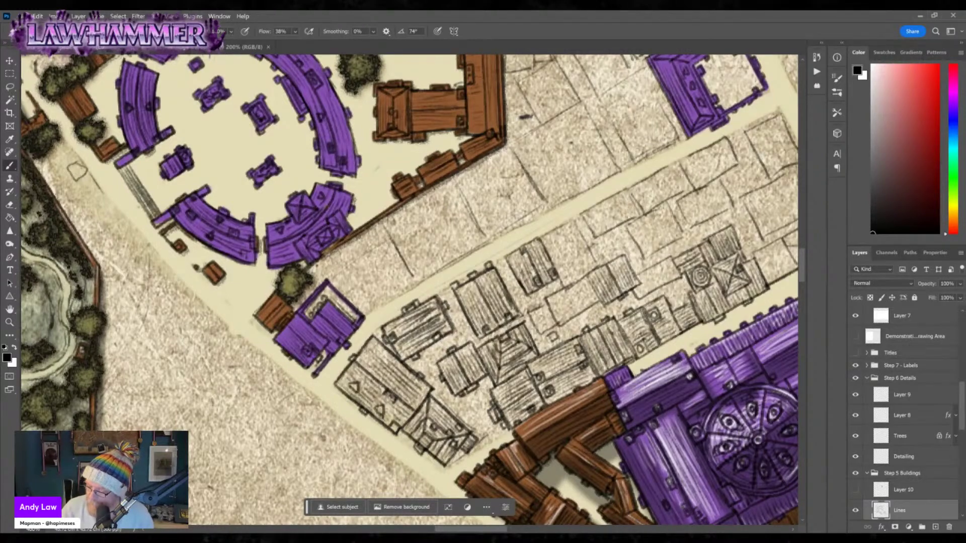
Outline the small mid-block houses west of the already hatched rectangular house and fill their roofs with ridges and hatching.
drag(564, 372, 363, 412)
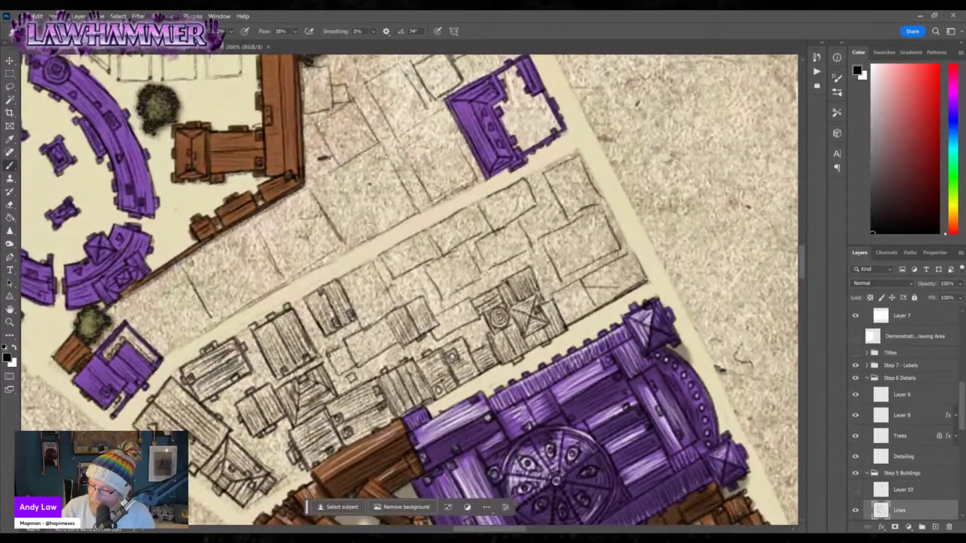
mouse_move(326, 355)
mouse_down()
mouse_move(338, 376)
mouse_move(354, 363)
mouse_move(338, 372)
mouse_move(352, 365)
mouse_move(334, 355)
mouse_move(354, 383)
mouse_move(350, 372)
mouse_move(399, 343)
mouse_move(385, 320)
mouse_up()
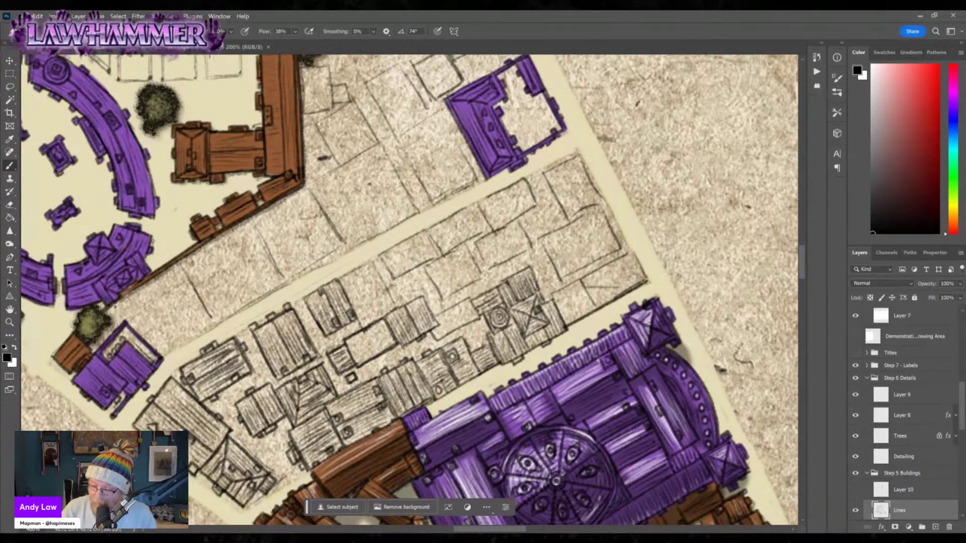
mouse_move(378, 356)
mouse_down()
mouse_move(352, 327)
mouse_move(347, 342)
mouse_move(359, 356)
mouse_move(375, 335)
mouse_move(380, 342)
mouse_move(369, 328)
mouse_move(382, 352)
mouse_up()
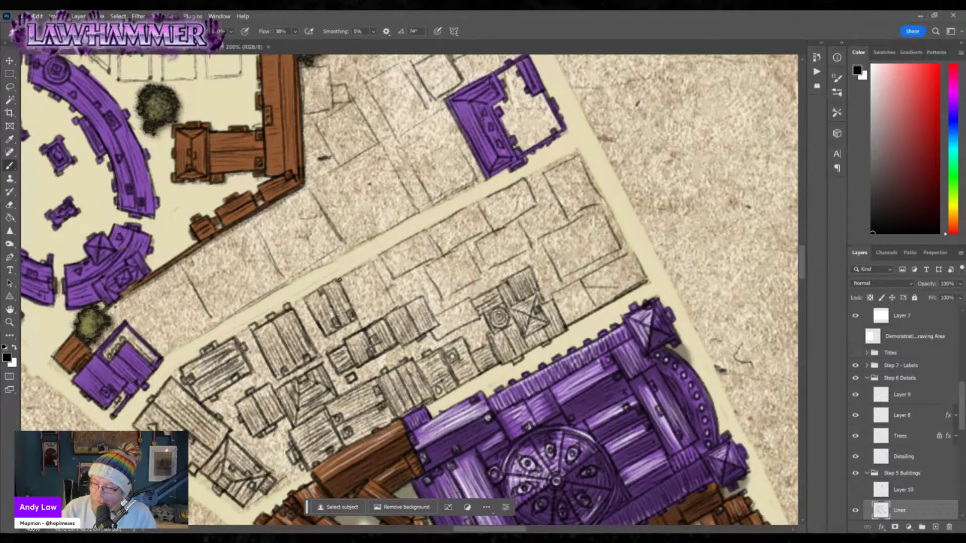
Outline the house on the northern road east of the chimneyed house, and add edge details along the neighbouring roadside wall.
drag(339, 280, 360, 326)
drag(372, 260, 396, 310)
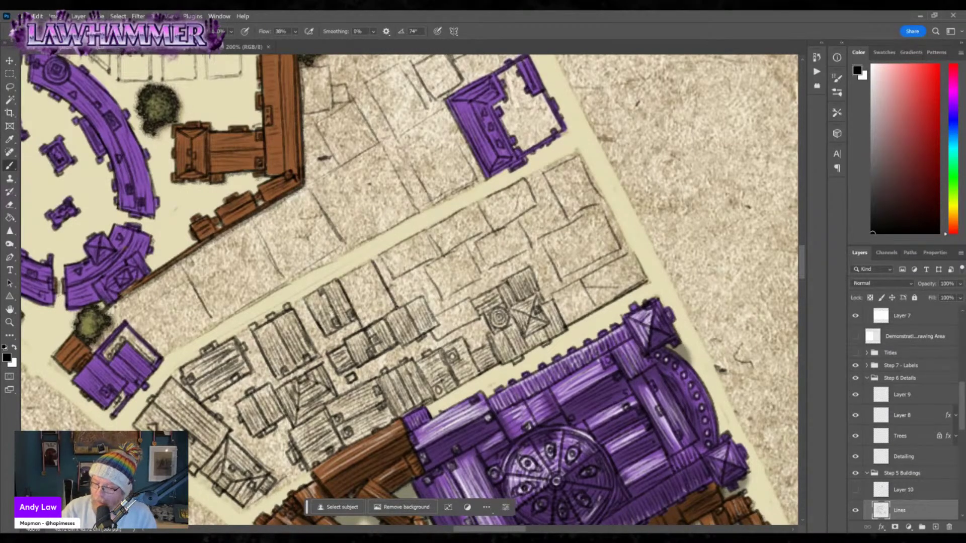
drag(339, 281, 375, 259)
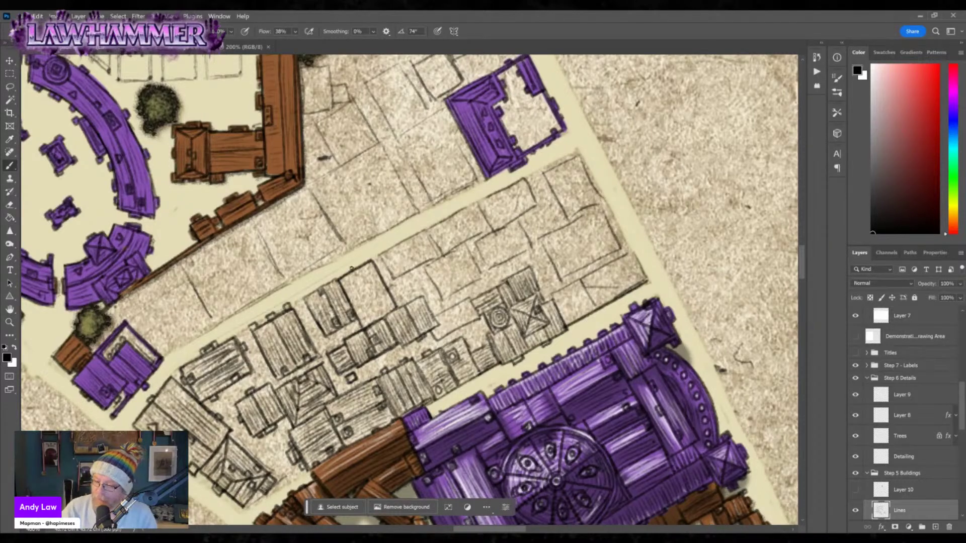
drag(314, 291, 325, 280)
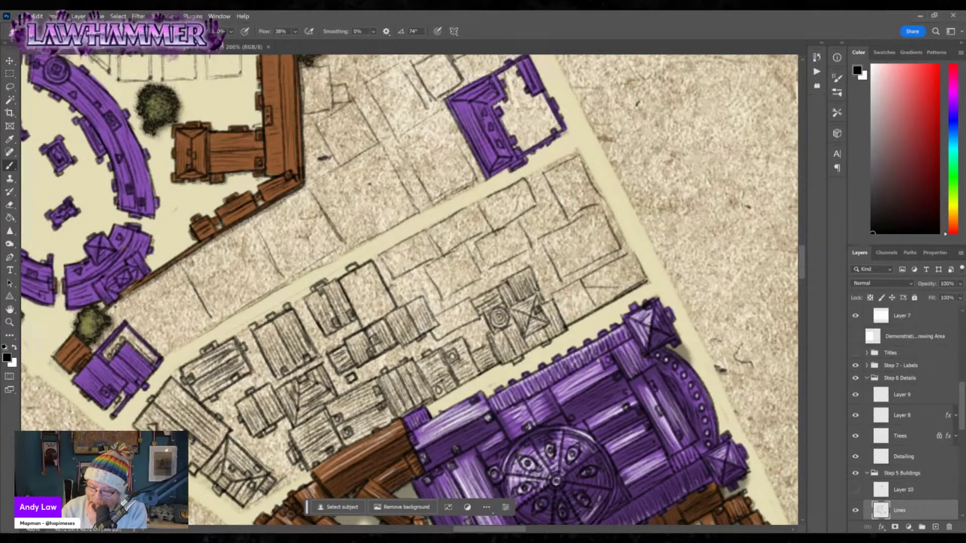
Draw ridge lines, a chimney and dense hatching on the newly outlined roadside house.
drag(357, 271, 380, 317)
mouse_move(342, 282)
mouse_down()
mouse_move(360, 317)
mouse_move(369, 282)
mouse_move(372, 319)
mouse_move(365, 274)
mouse_up()
mouse_move(375, 314)
mouse_down()
mouse_move(380, 271)
mouse_move(387, 307)
mouse_move(373, 310)
mouse_move(377, 321)
mouse_move(352, 274)
mouse_move(374, 269)
mouse_move(340, 270)
mouse_up()
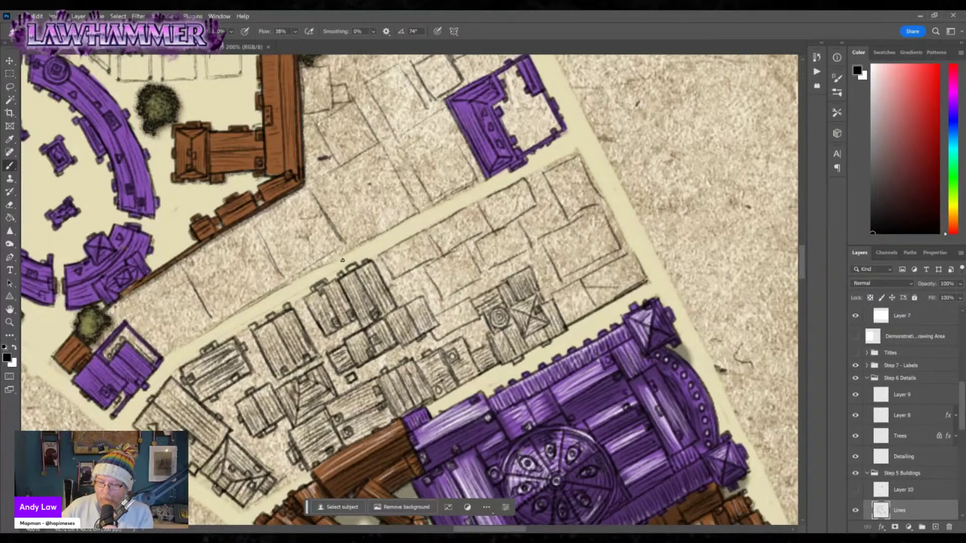
Outline the next roadside house to the east and detail its roof with a ridge, chimney and hatching.
mouse_move(381, 260)
mouse_down()
mouse_move(403, 279)
mouse_move(435, 240)
mouse_move(431, 249)
mouse_move(422, 231)
mouse_up()
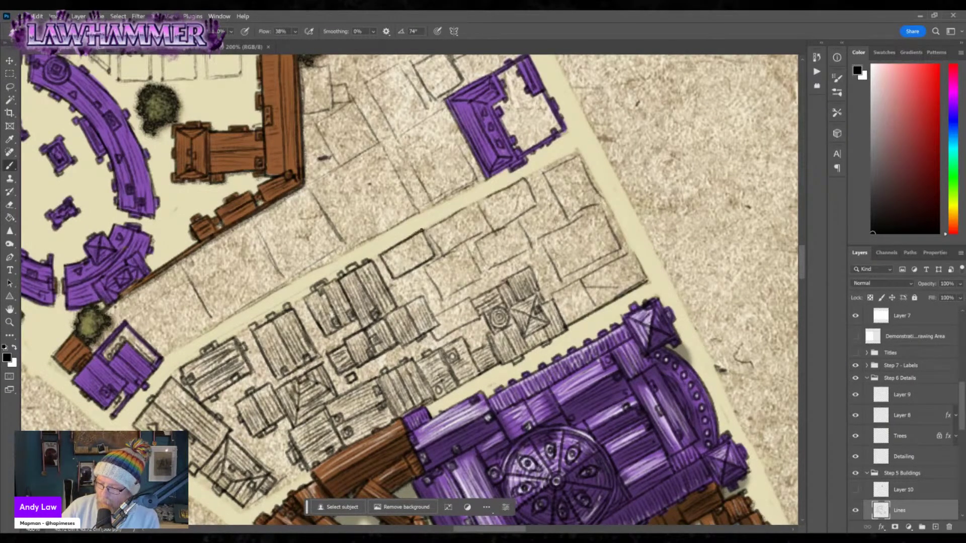
mouse_move(394, 266)
mouse_down()
mouse_move(425, 242)
mouse_move(412, 260)
mouse_move(429, 253)
mouse_move(416, 229)
mouse_move(391, 244)
mouse_move(398, 239)
mouse_up()
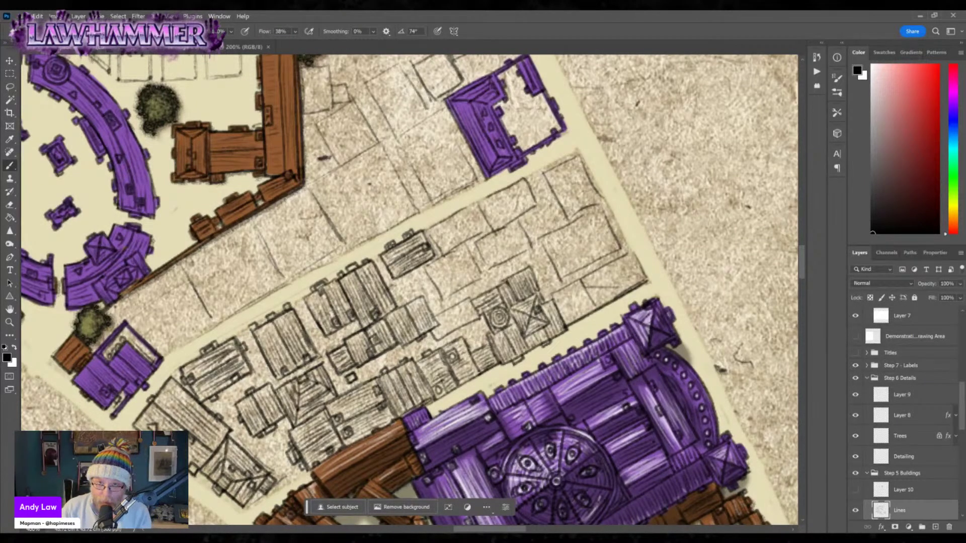
drag(389, 275, 385, 261)
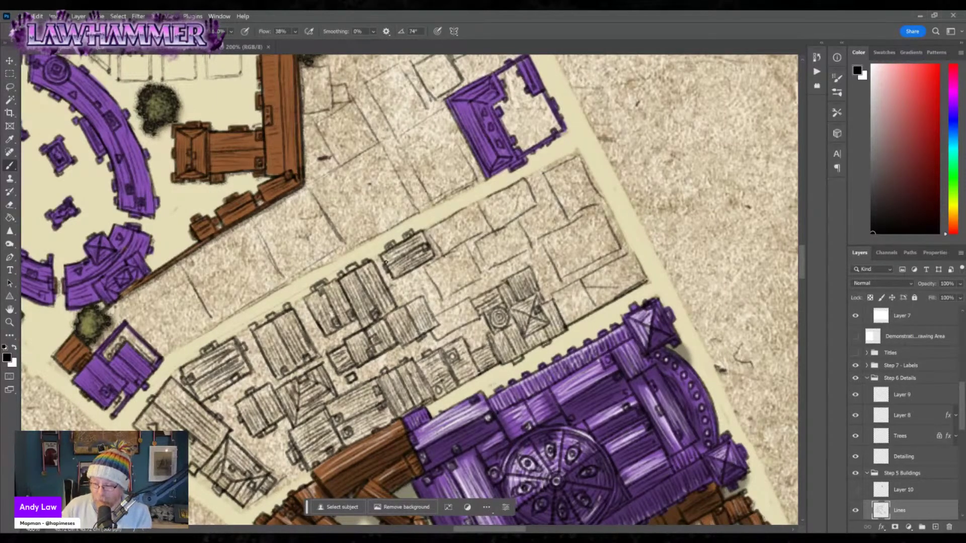
Outline the square plot southeast of that house and fill in the narrow house west of the round tower with hatching.
mouse_move(432, 284)
mouse_down()
mouse_move(443, 300)
mouse_move(478, 274)
mouse_up()
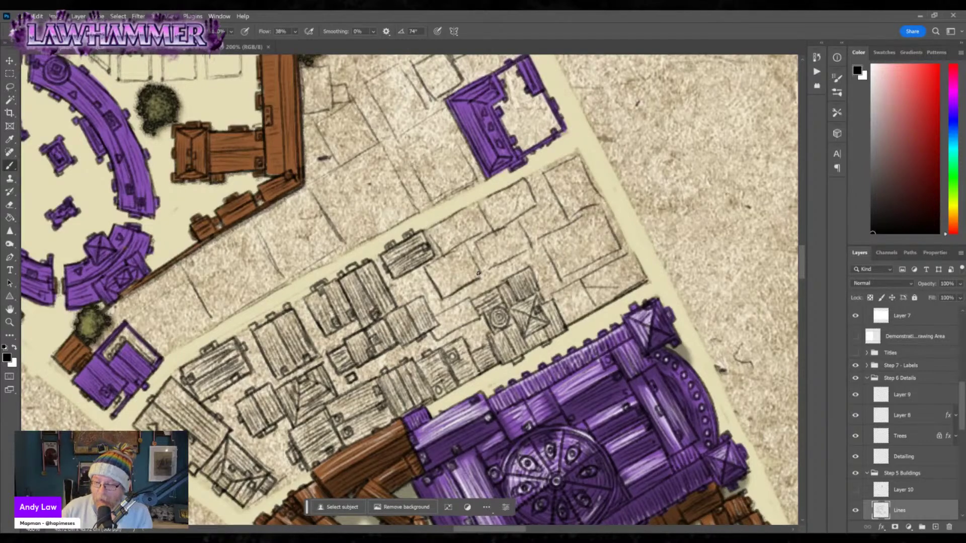
drag(464, 242, 478, 276)
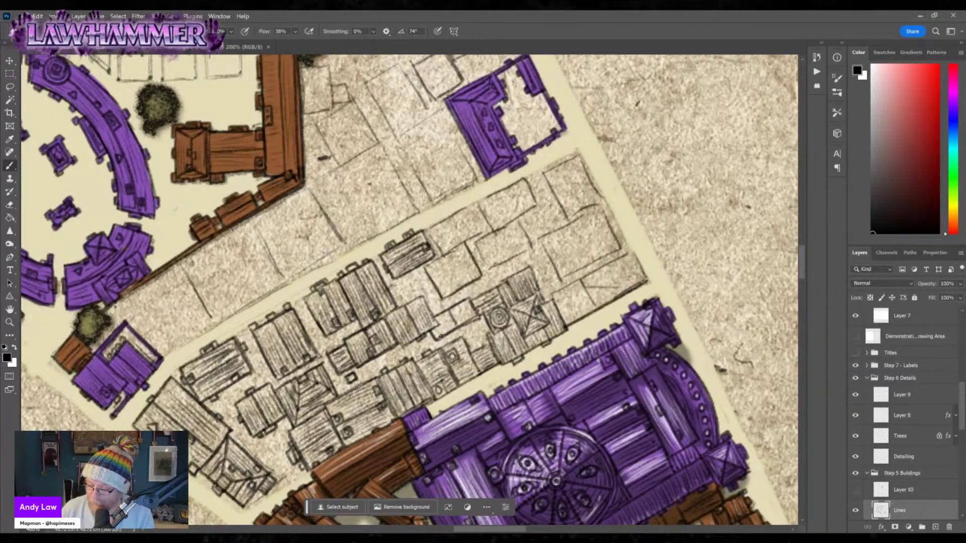
mouse_move(445, 328)
mouse_down()
mouse_move(459, 305)
mouse_move(470, 313)
mouse_move(441, 309)
mouse_up()
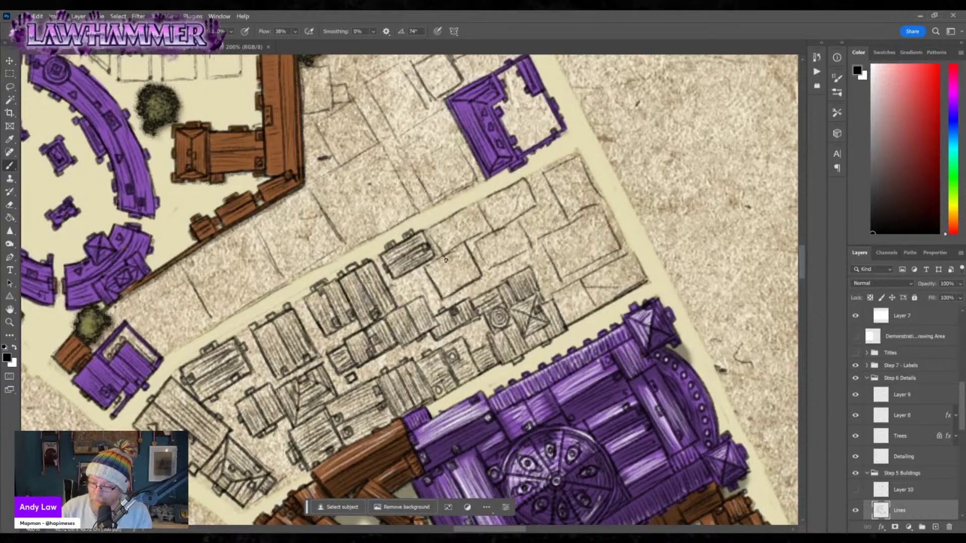
Hatch the square house's roof and fill the adjoining roadside plot to its north with an outlined, hatched house with a chimney.
mouse_move(445, 258)
mouse_down()
mouse_move(462, 285)
mouse_move(438, 294)
mouse_move(445, 266)
mouse_move(455, 292)
mouse_move(451, 257)
mouse_move(463, 281)
mouse_move(473, 252)
mouse_up()
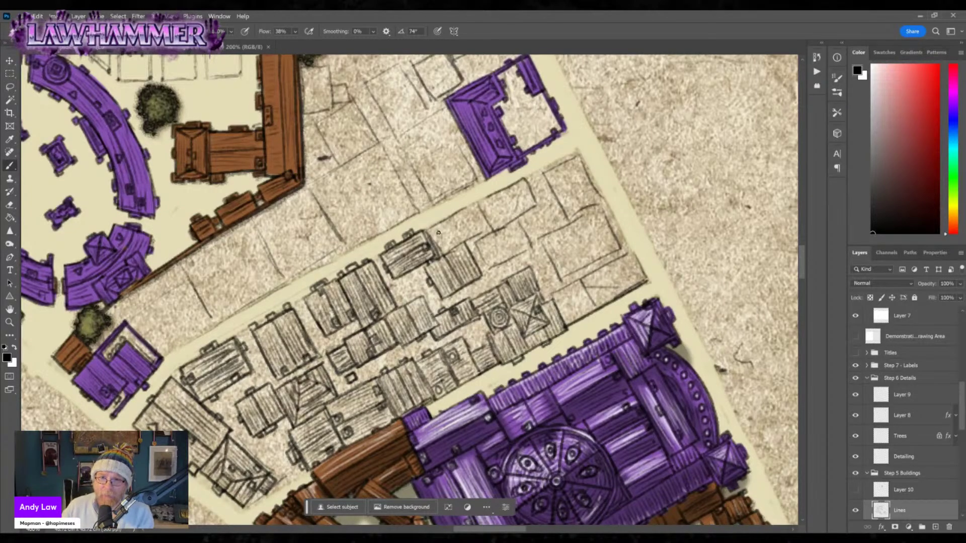
mouse_move(429, 230)
mouse_down()
mouse_move(476, 194)
mouse_move(486, 227)
mouse_move(458, 219)
mouse_move(464, 240)
mouse_move(452, 248)
mouse_up()
mouse_move(463, 210)
mouse_down()
mouse_move(429, 233)
mouse_move(443, 252)
mouse_move(443, 224)
mouse_move(457, 243)
mouse_move(483, 208)
mouse_up()
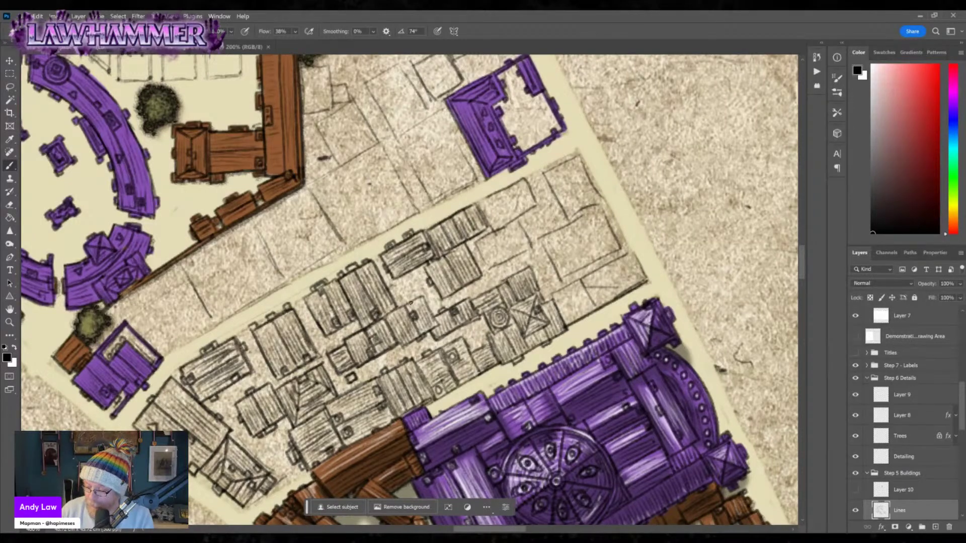
drag(442, 239, 452, 249)
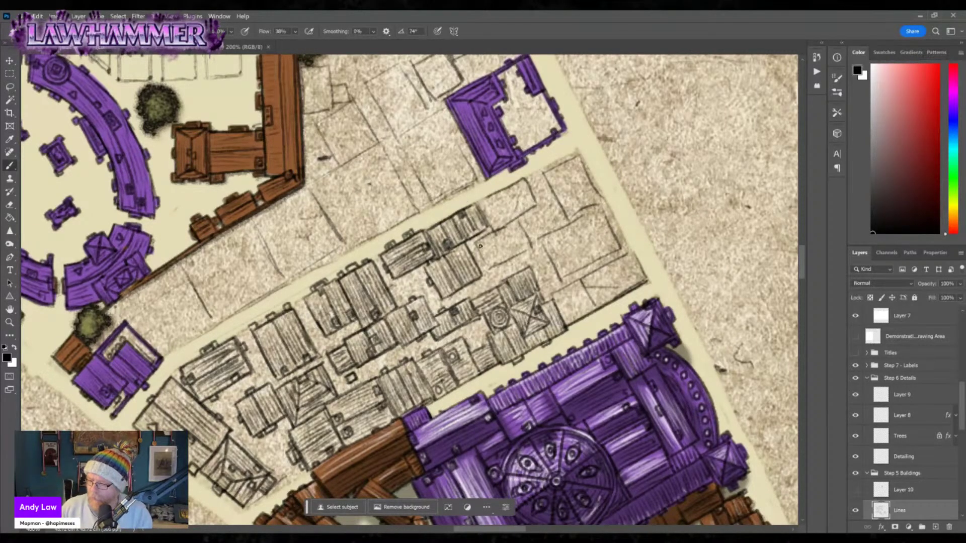
Outline the house on the inner plot east of the square house and detail its roof with a ridge, chimney and hatching.
mouse_move(481, 246)
mouse_down()
mouse_move(489, 268)
mouse_move(532, 242)
mouse_up()
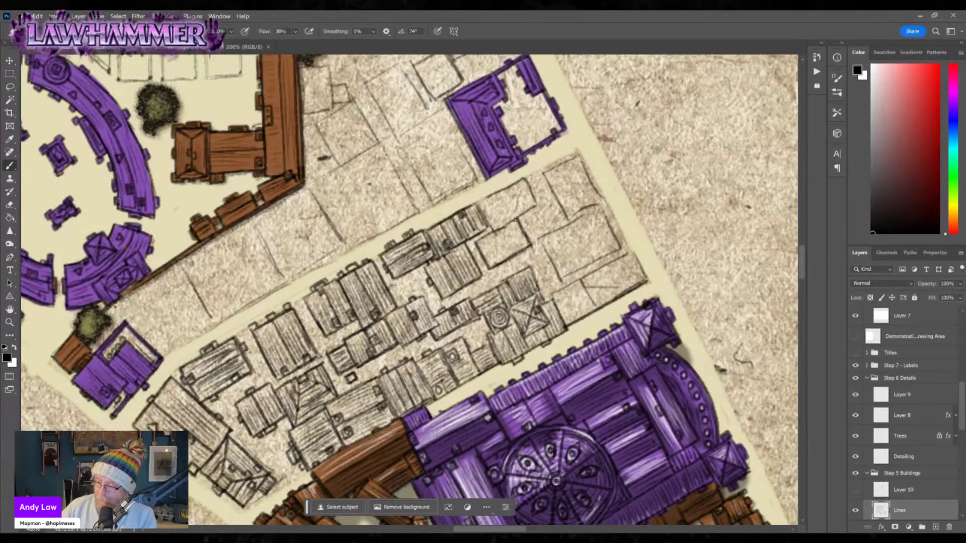
drag(482, 241, 509, 223)
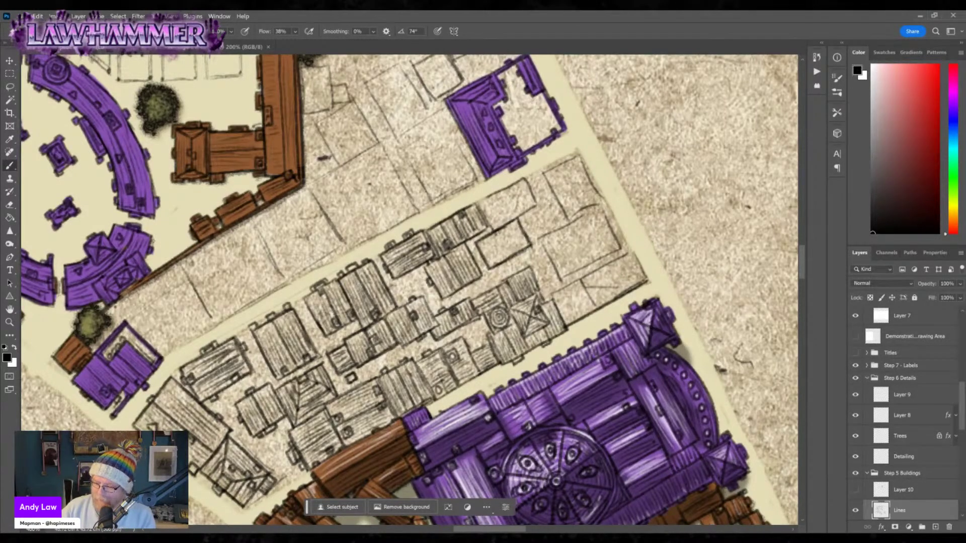
mouse_move(484, 265)
mouse_down()
mouse_move(483, 242)
mouse_move(496, 257)
mouse_move(492, 236)
mouse_move(514, 246)
mouse_up()
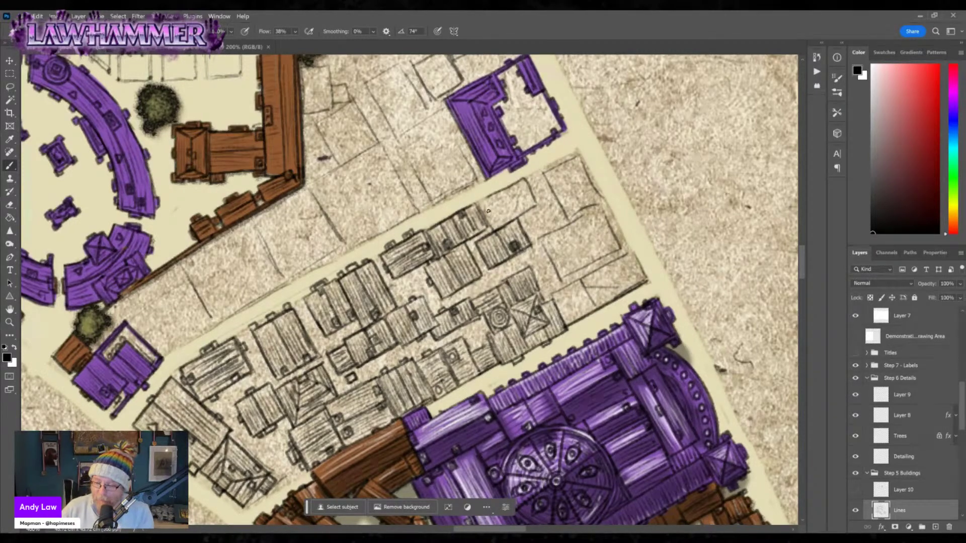
drag(489, 239, 470, 263)
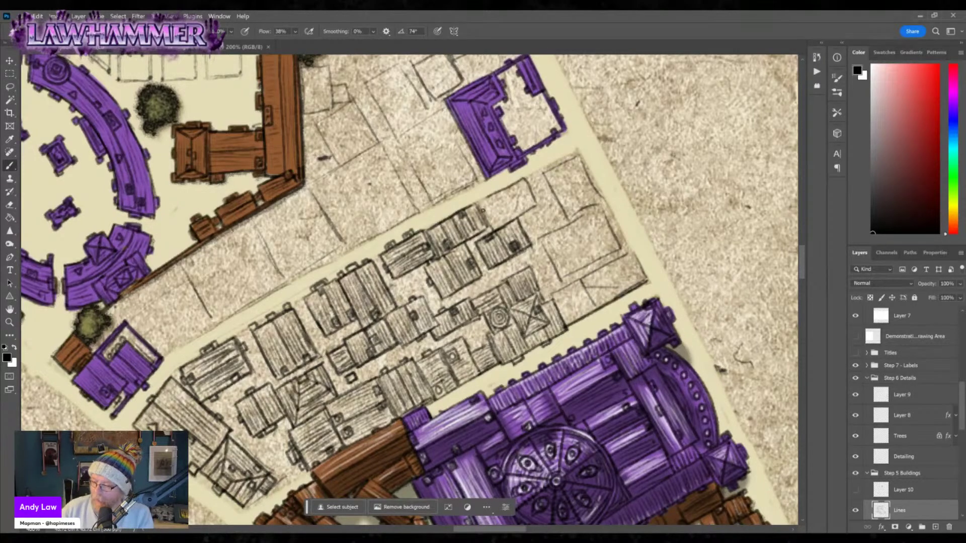
Outline and hatch the next roadside house to the northeast, and add small edge details to its walls and the neighbouring houses.
drag(480, 205, 514, 185)
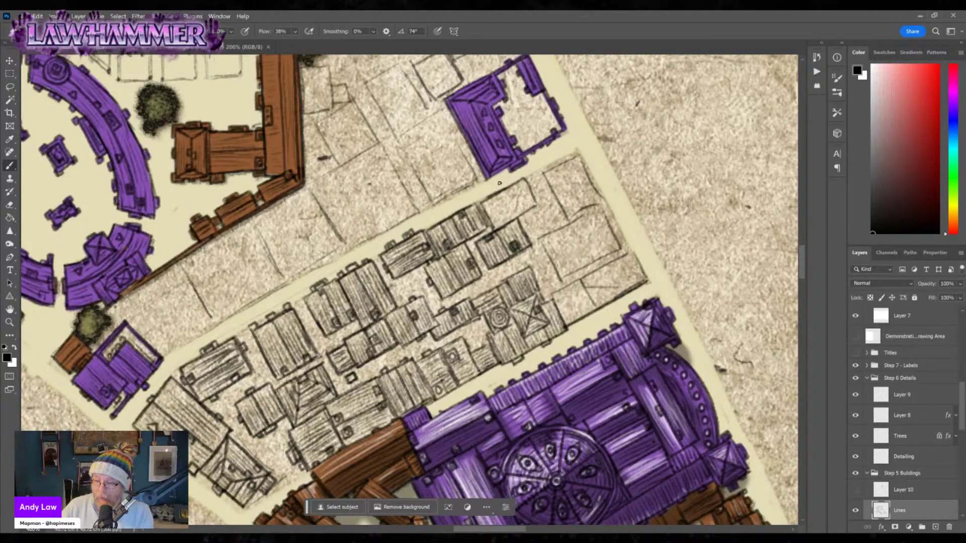
drag(487, 214, 530, 190)
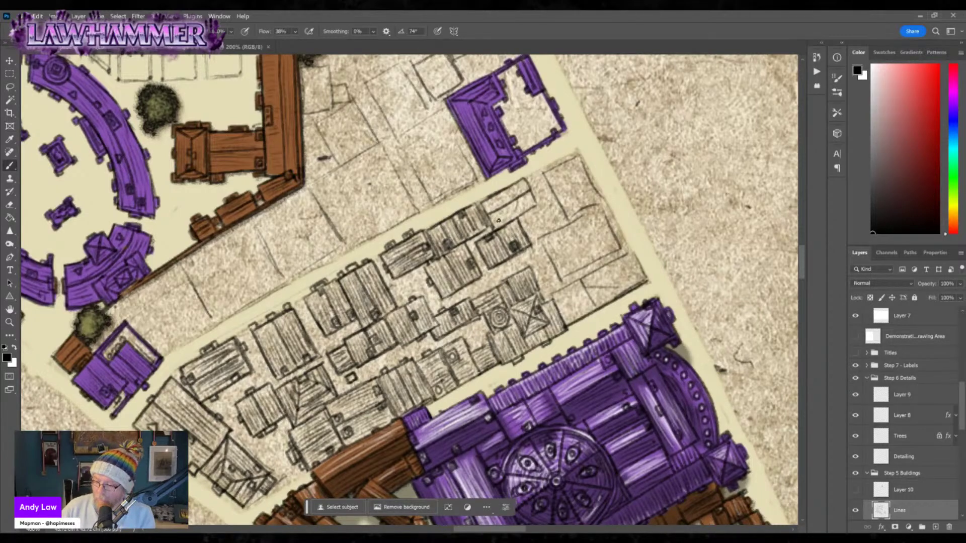
mouse_move(498, 221)
mouse_down()
mouse_move(529, 197)
mouse_move(498, 222)
mouse_move(515, 197)
mouse_move(503, 200)
mouse_move(507, 193)
mouse_move(523, 180)
mouse_up()
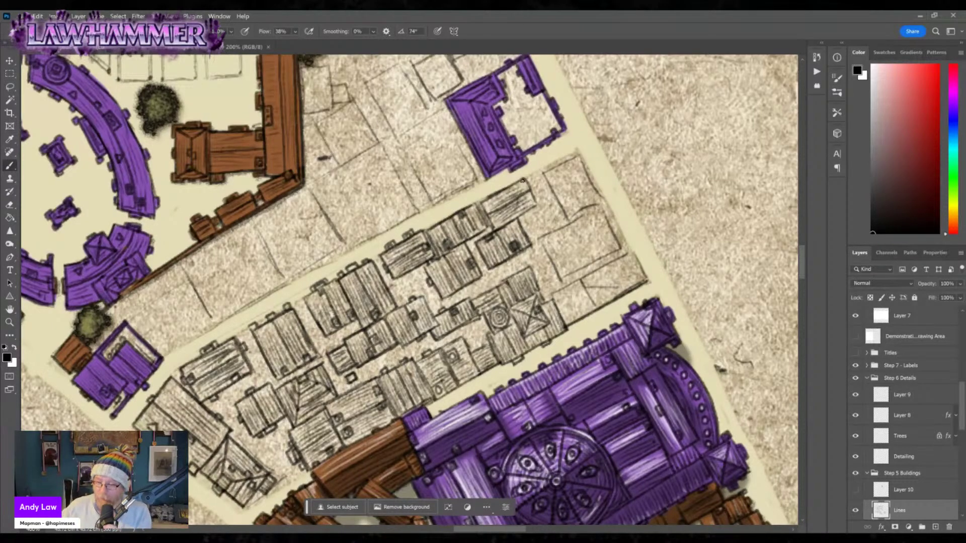
drag(496, 191, 504, 186)
drag(455, 212, 464, 204)
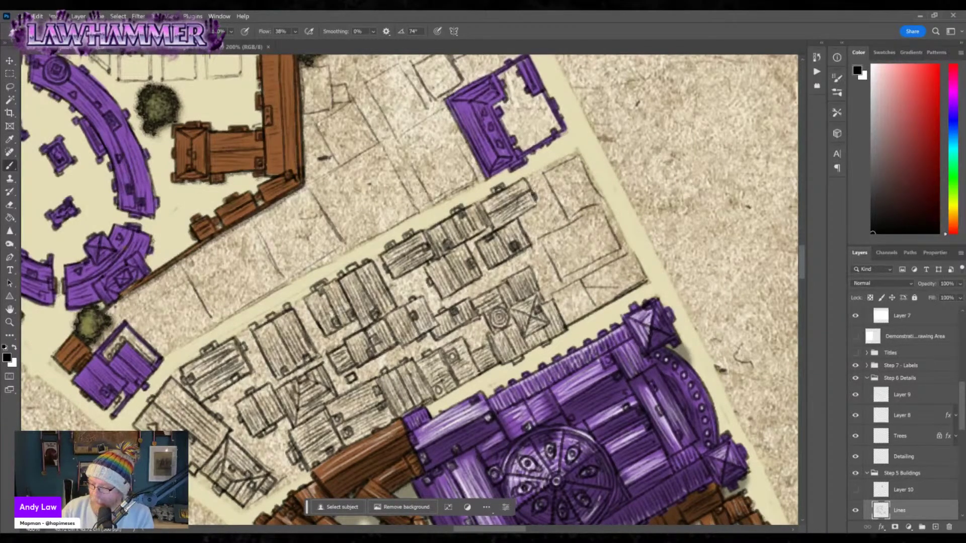
drag(533, 191, 539, 200)
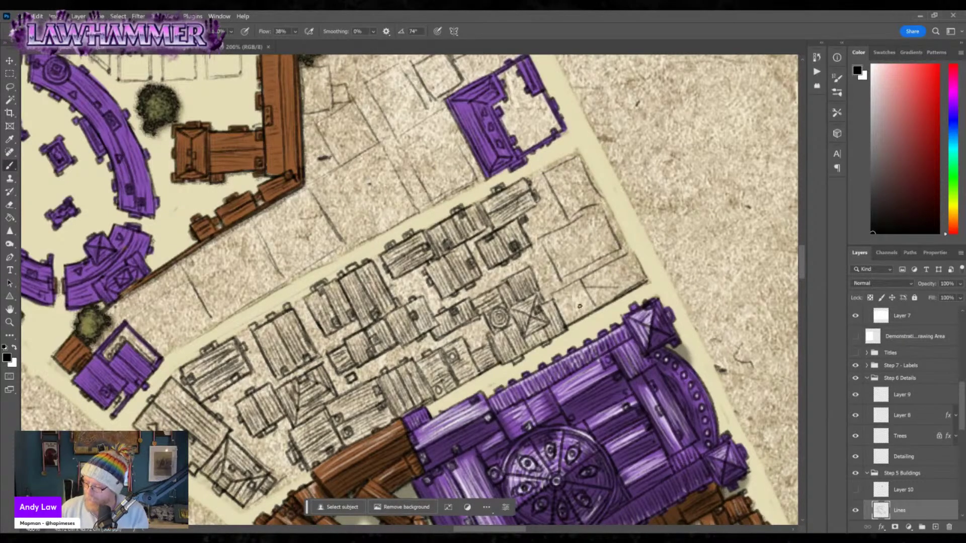
Draw two hatched houses on the southern plots between the cross-roofed tower and the block's southeast corner.
mouse_move(566, 288)
mouse_down()
mouse_move(577, 314)
mouse_move(559, 302)
mouse_move(563, 317)
mouse_move(556, 294)
mouse_move(573, 318)
mouse_move(572, 296)
mouse_move(590, 306)
mouse_move(593, 286)
mouse_up()
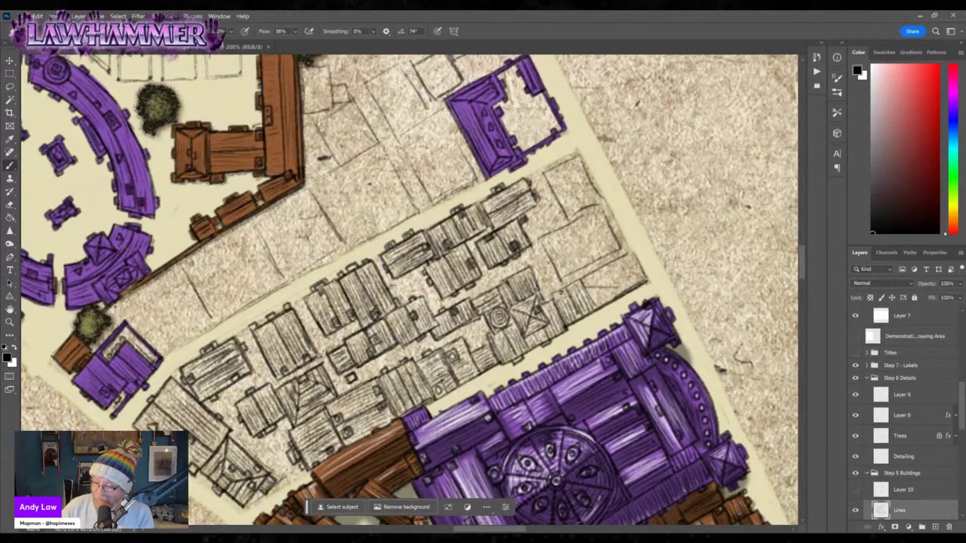
mouse_move(554, 302)
mouse_down()
mouse_move(549, 293)
mouse_move(576, 278)
mouse_move(594, 308)
mouse_up()
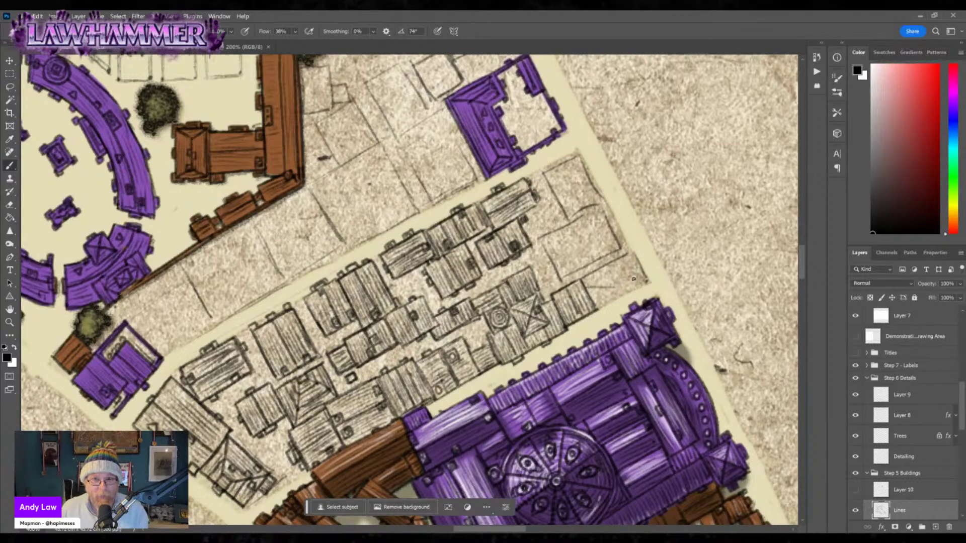
drag(593, 309, 648, 283)
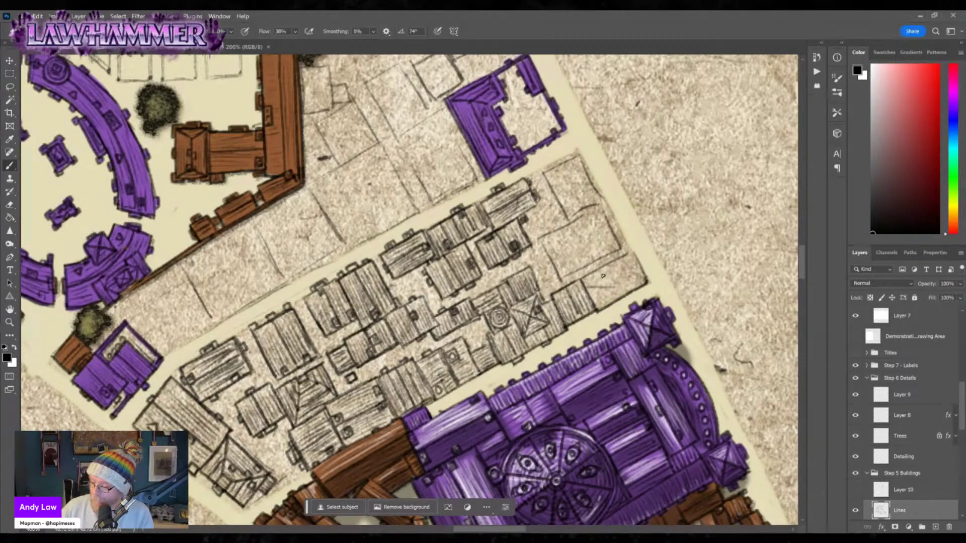
mouse_move(581, 278)
mouse_down()
mouse_move(633, 251)
mouse_move(647, 282)
mouse_move(638, 265)
mouse_up()
mouse_move(591, 298)
mouse_down()
mouse_move(646, 278)
mouse_move(633, 286)
mouse_move(633, 252)
mouse_move(603, 282)
mouse_up()
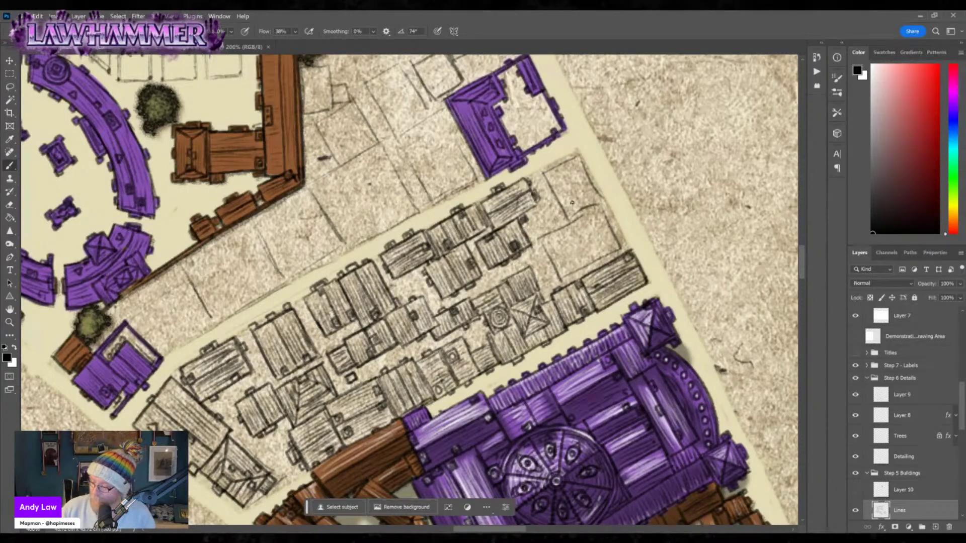
Outline the house at the block's northeast corner and add roof hatching, a chimney and edge details.
mouse_move(547, 177)
mouse_down()
mouse_move(566, 216)
mouse_move(602, 198)
mouse_up()
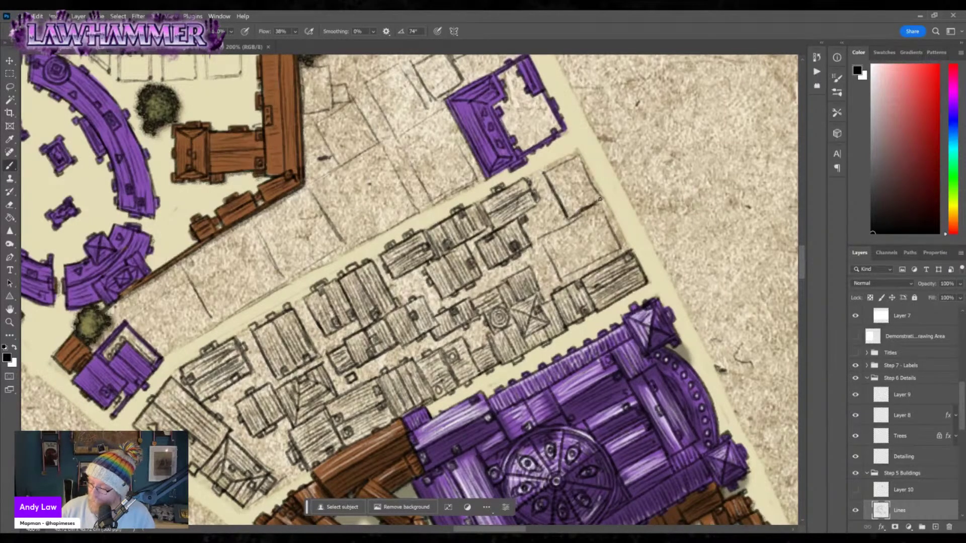
drag(576, 154, 600, 200)
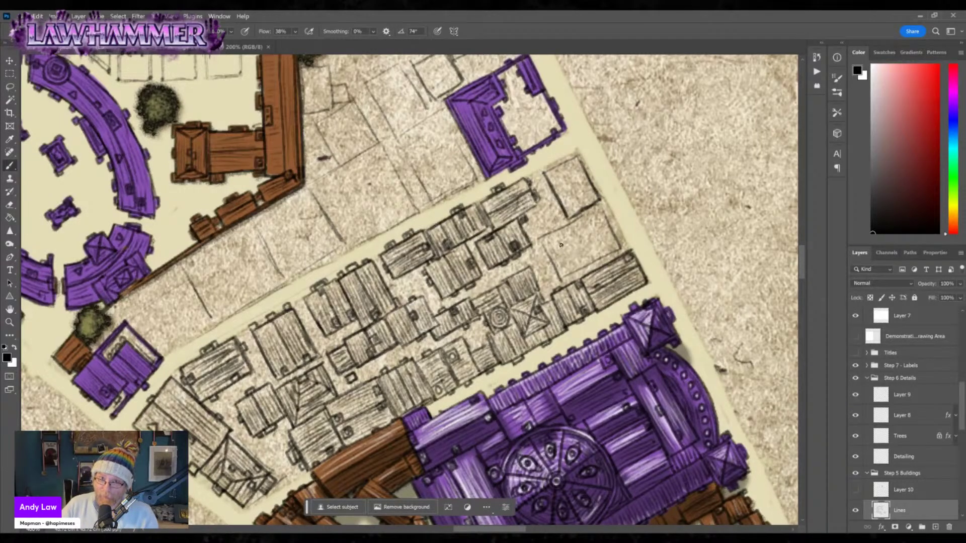
drag(544, 173, 577, 155)
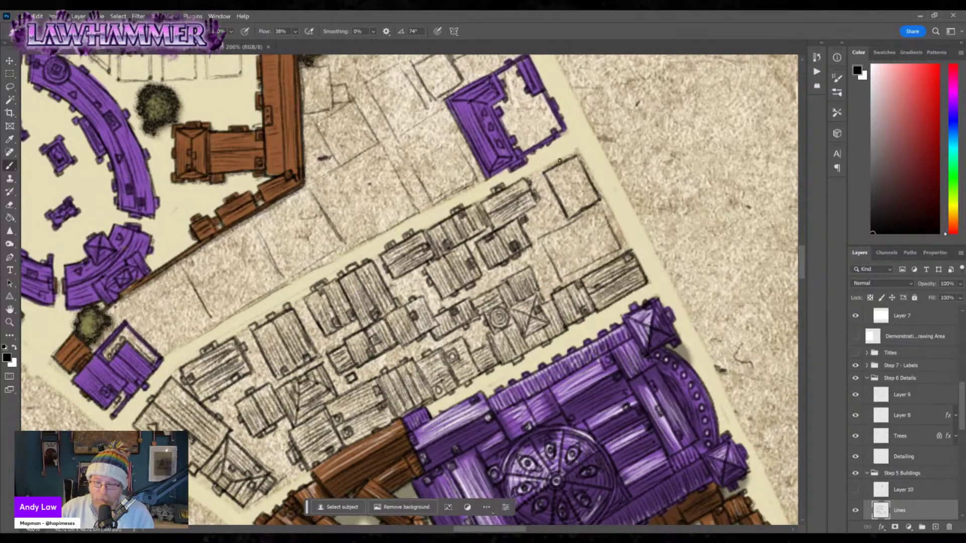
mouse_move(562, 166)
mouse_down()
mouse_move(584, 207)
mouse_move(572, 211)
mouse_move(578, 181)
mouse_move(586, 197)
mouse_move(563, 166)
mouse_move(582, 199)
mouse_move(573, 162)
mouse_move(603, 198)
mouse_up()
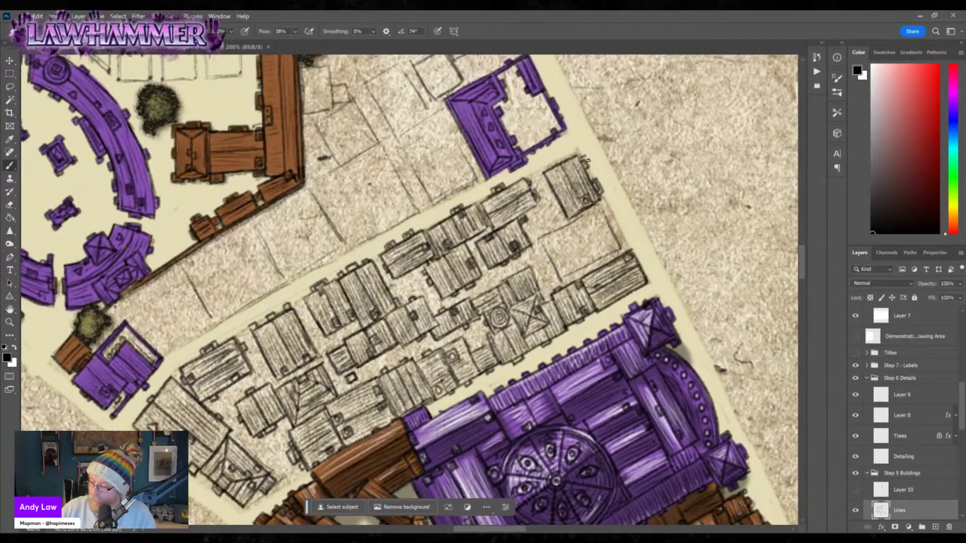
Divide the large eastern plot into an angled building with ridge lines and hatched wings around a small open yard.
mouse_move(569, 225)
mouse_down()
mouse_move(578, 248)
mouse_move(576, 239)
mouse_move(580, 247)
mouse_move(610, 231)
mouse_up()
mouse_move(563, 280)
mouse_down()
mouse_move(578, 249)
mouse_move(553, 231)
mouse_move(567, 260)
mouse_move(570, 242)
mouse_move(574, 261)
mouse_move(612, 240)
mouse_move(545, 274)
mouse_up()
mouse_move(562, 232)
mouse_down()
mouse_move(552, 274)
mouse_move(565, 251)
mouse_move(580, 258)
mouse_move(573, 271)
mouse_up()
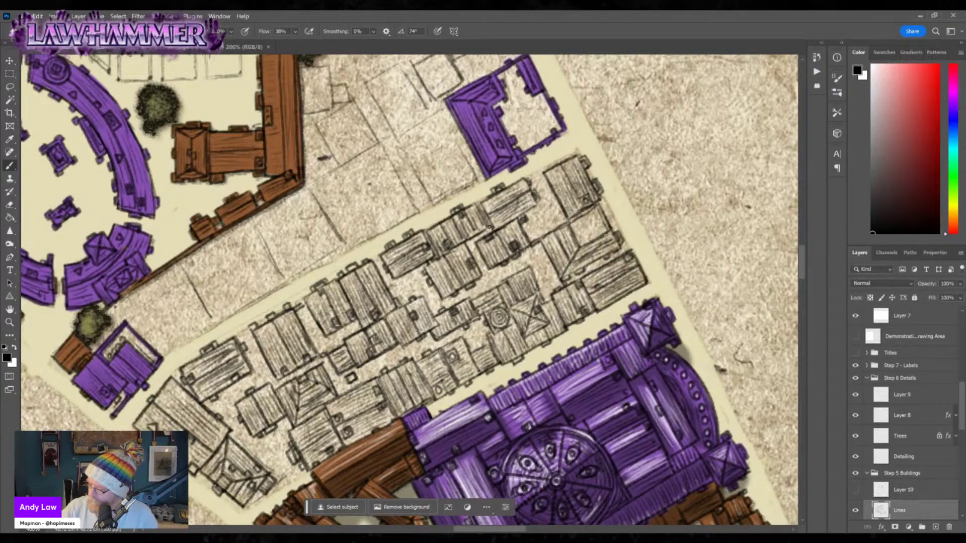
Brush road colour into the alleys and gaps between the newly drawn houses on the Step 4 - Roads layer.
scroll(921, 458, down, 10)
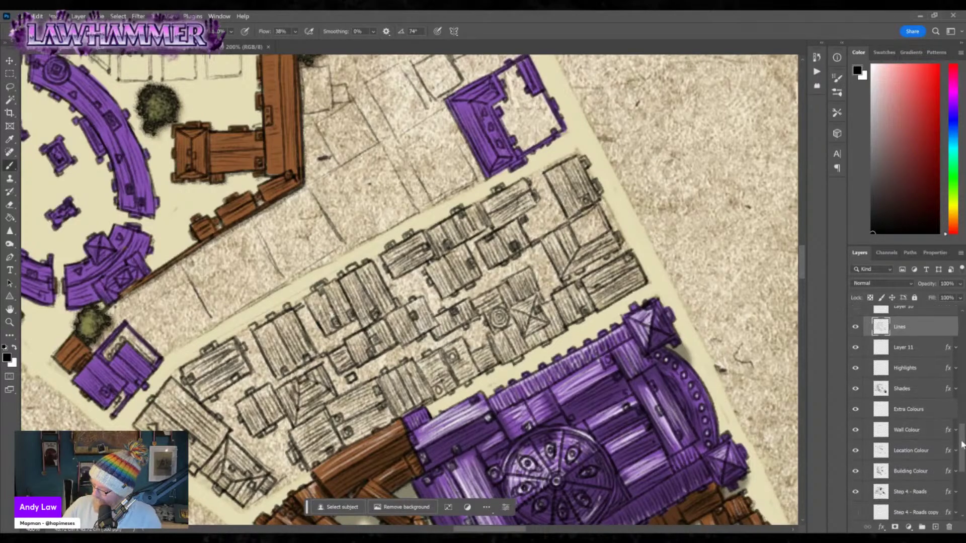
click(921, 458)
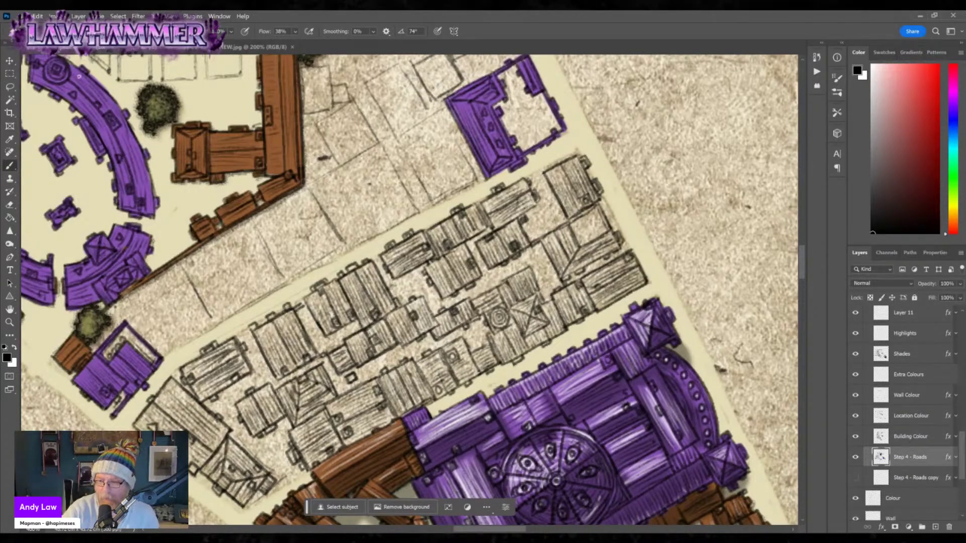
click(20, 31)
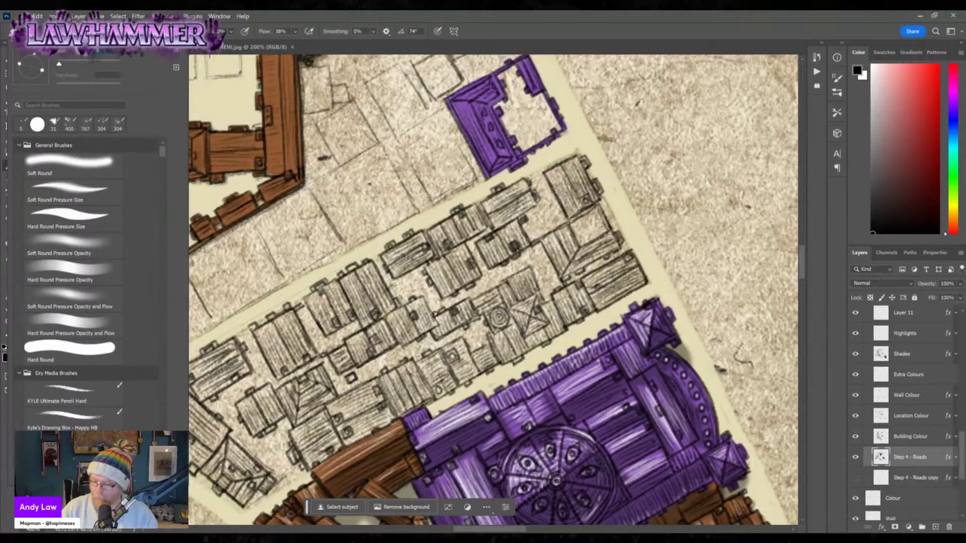
click(302, 313)
drag(303, 313, 327, 345)
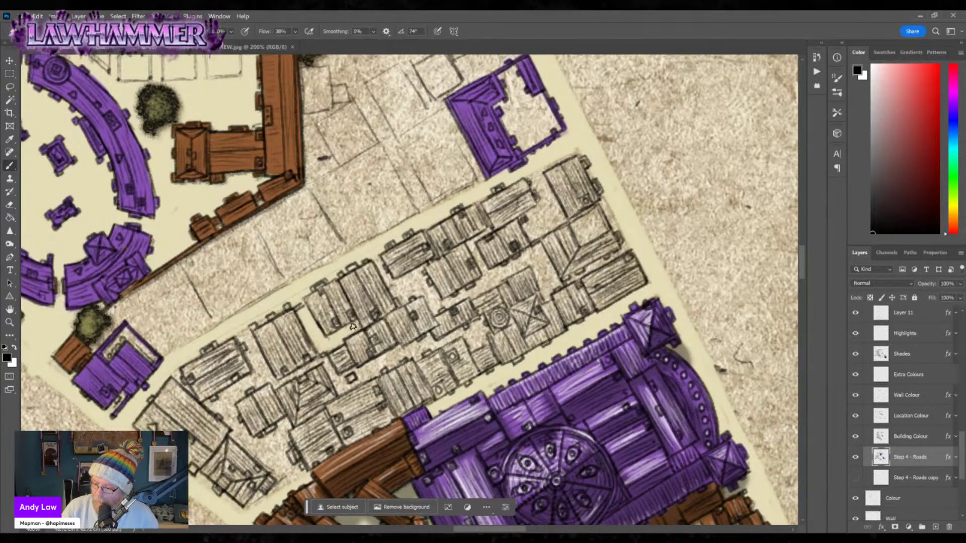
mouse_move(237, 332)
mouse_down()
mouse_move(274, 381)
mouse_move(264, 366)
mouse_up()
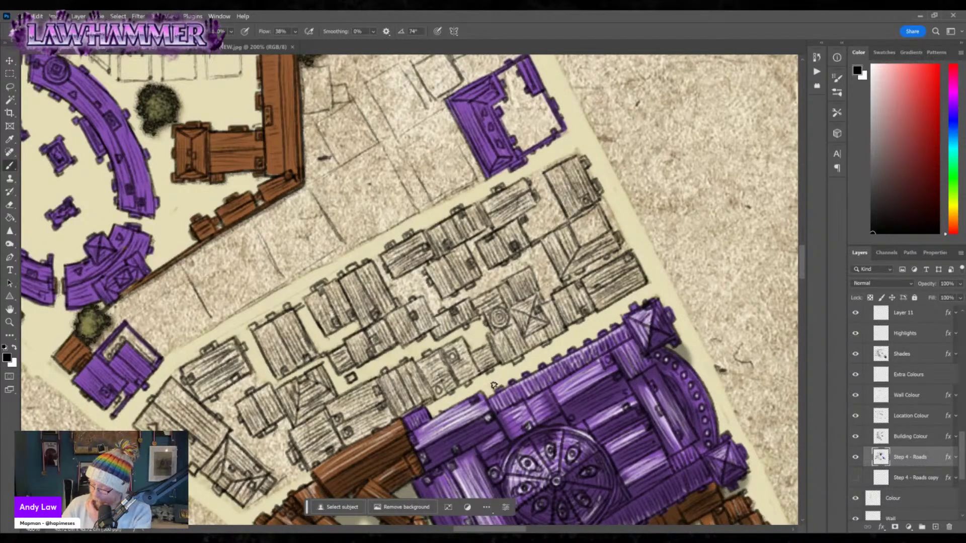
mouse_move(541, 251)
mouse_down()
mouse_move(533, 272)
mouse_move(556, 266)
mouse_move(553, 282)
mouse_move(538, 281)
mouse_up()
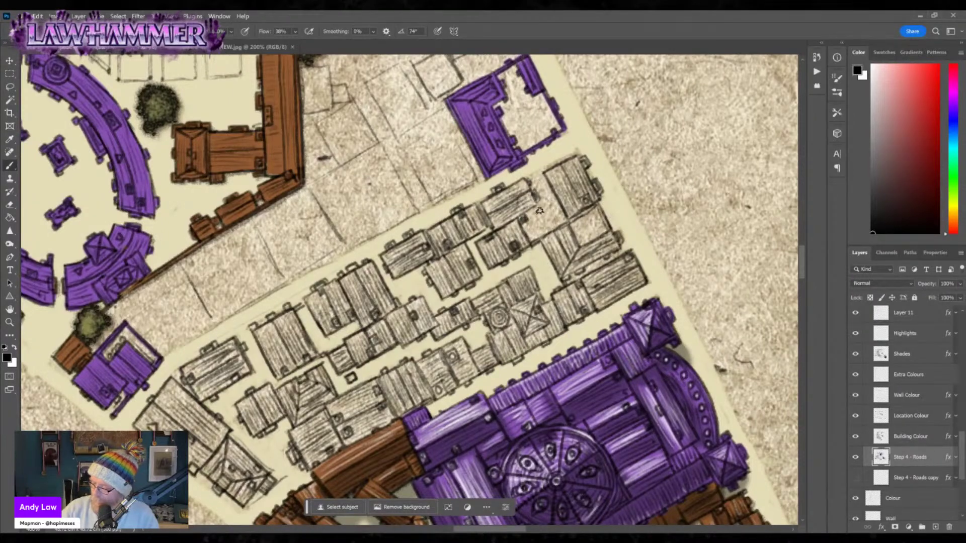
mouse_move(539, 211)
mouse_down()
mouse_move(553, 224)
mouse_move(559, 213)
mouse_move(561, 159)
mouse_up()
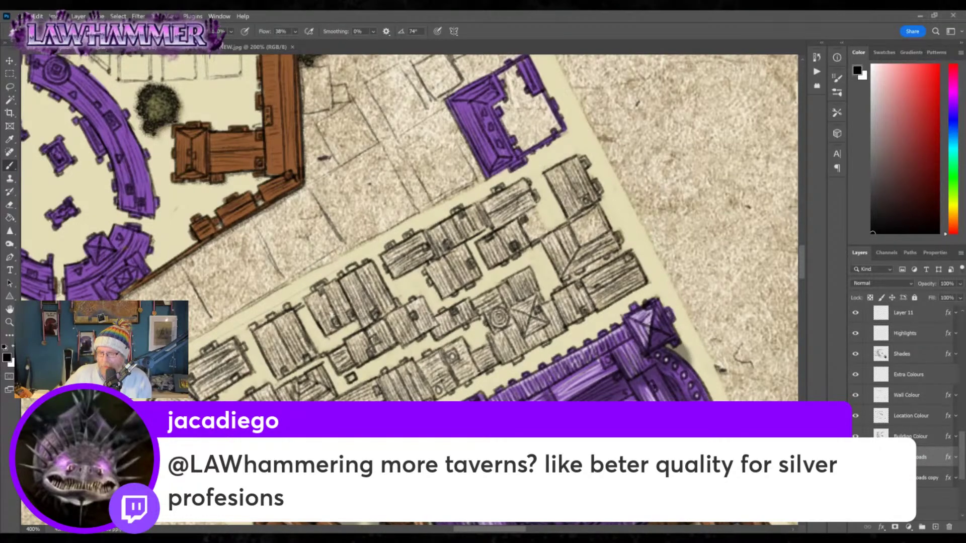
Examine the finished districts south and west of the new housing block, including the large purple buildings and gardens.
scroll(487, 354, down, 10)
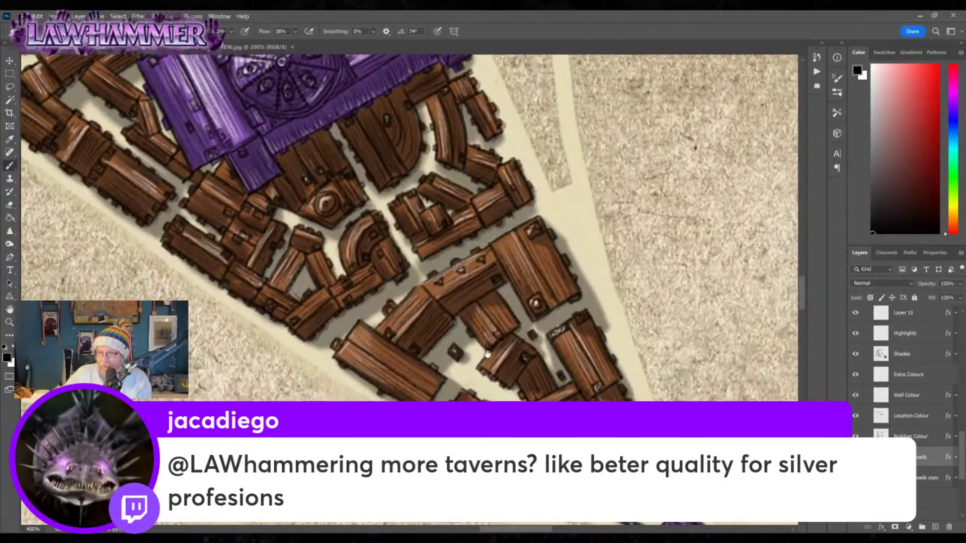
scroll(487, 353, down, 3)
scroll(413, 217, up, 8)
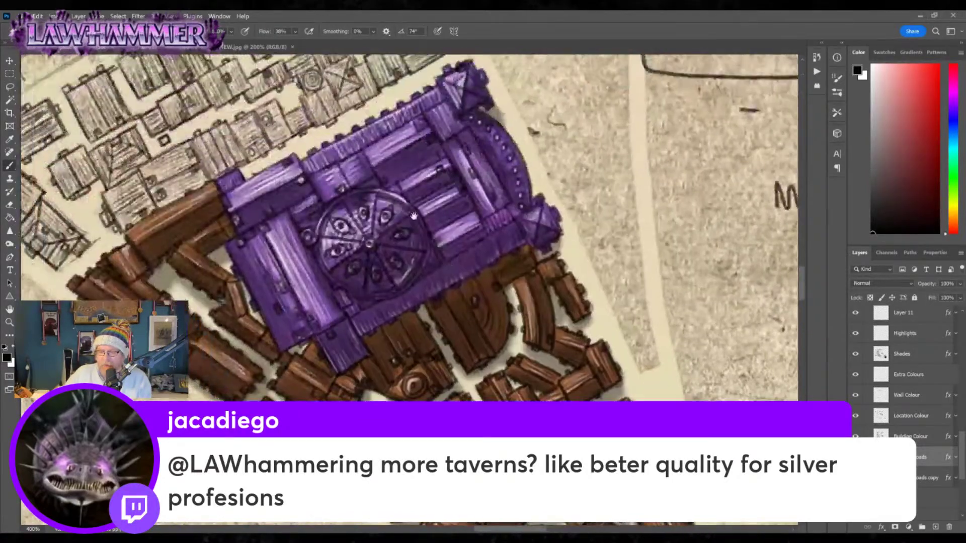
scroll(413, 216, up, 5)
scroll(414, 216, left, 4)
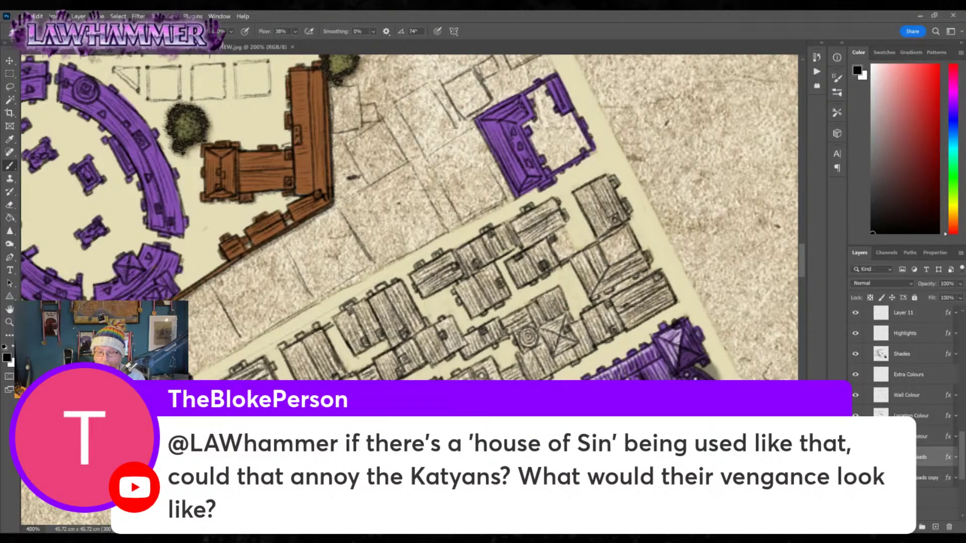
drag(76, 229, 419, 441)
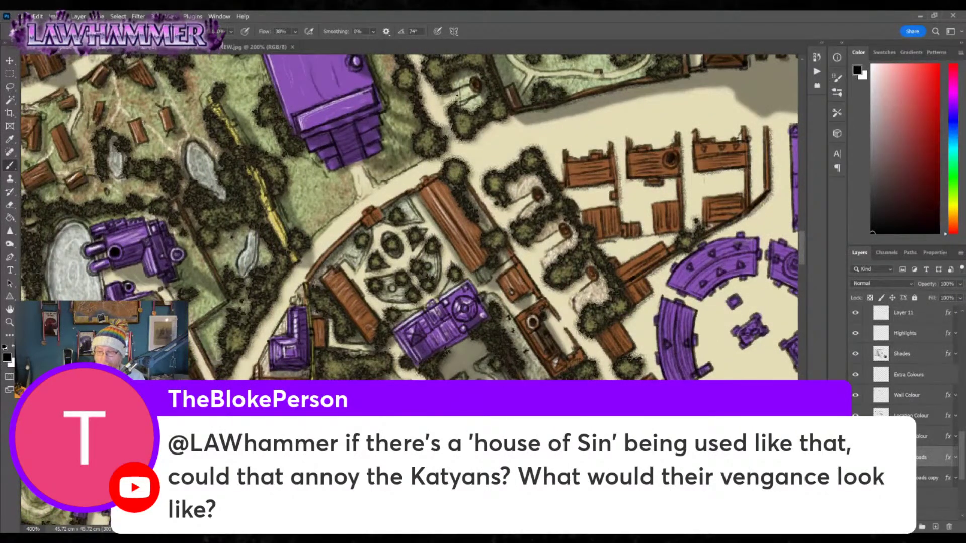
drag(435, 406, 471, 356)
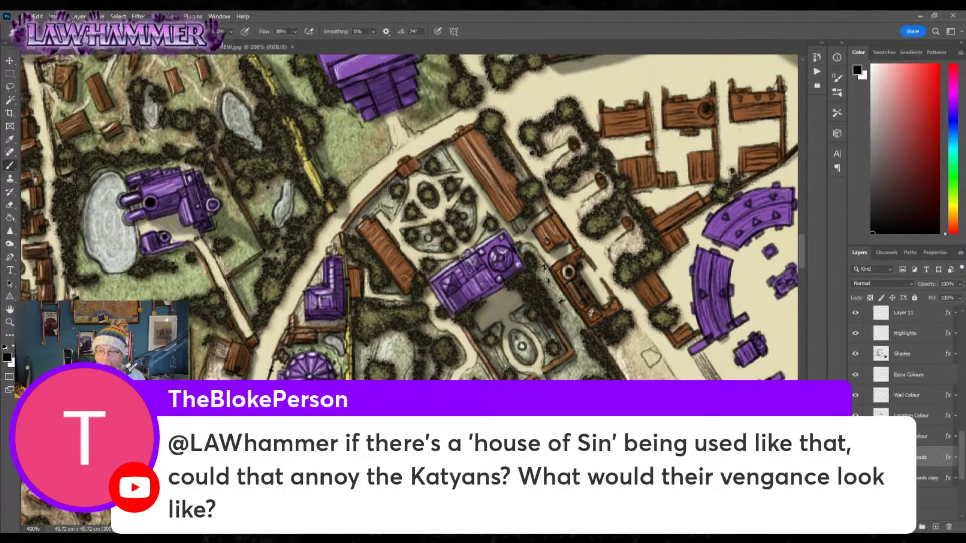
scroll(382, 323, right, 10)
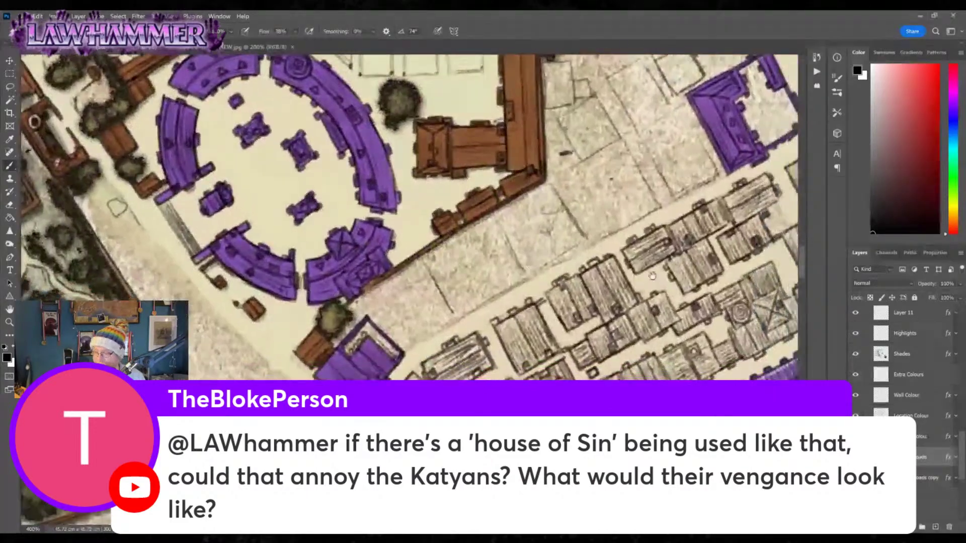
scroll(382, 322, left, 2)
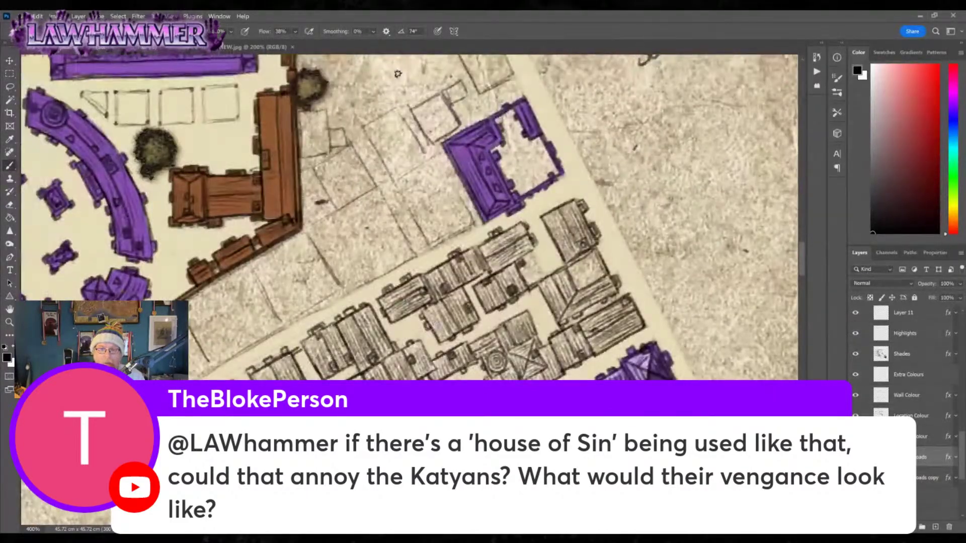
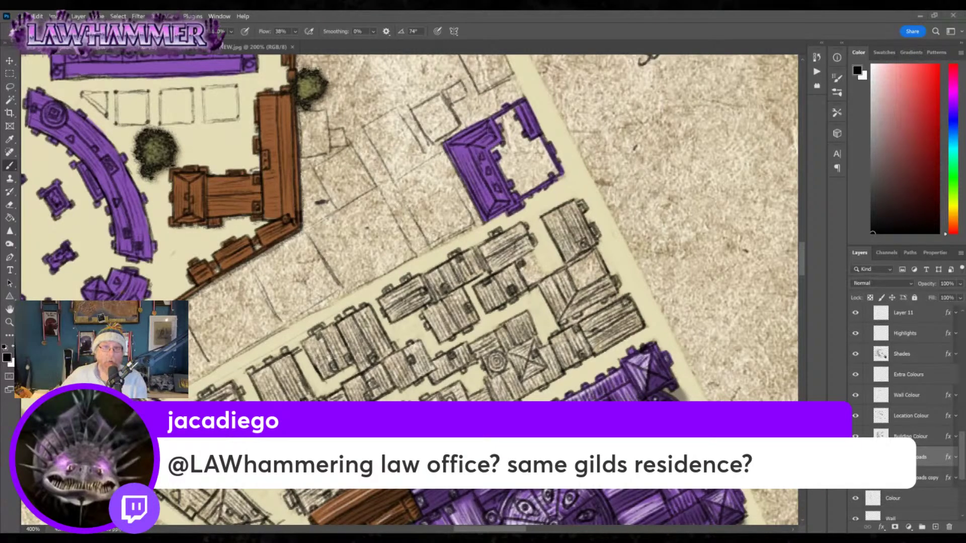
Examine the Kalegen city map, from the purple oval complex and full overview to the harbour and the districts along the canal.
drag(153, 268, 455, 396)
drag(411, 287, 385, 242)
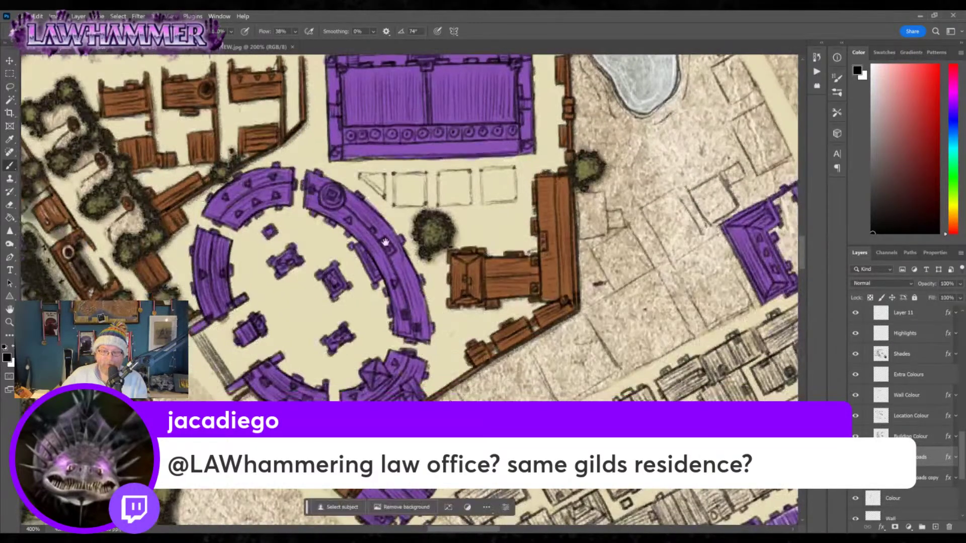
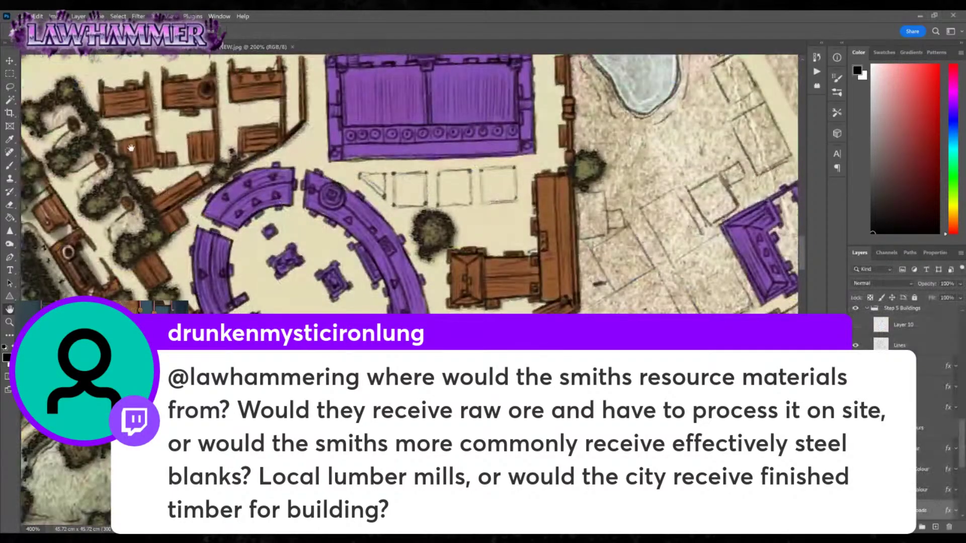
click(9, 322)
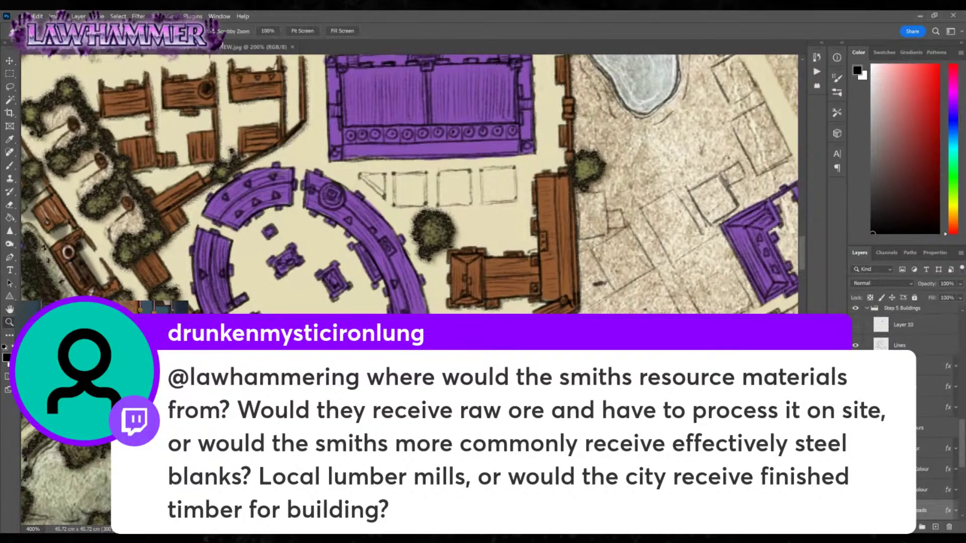
key(ctrl+minus)
key(ctrl+0)
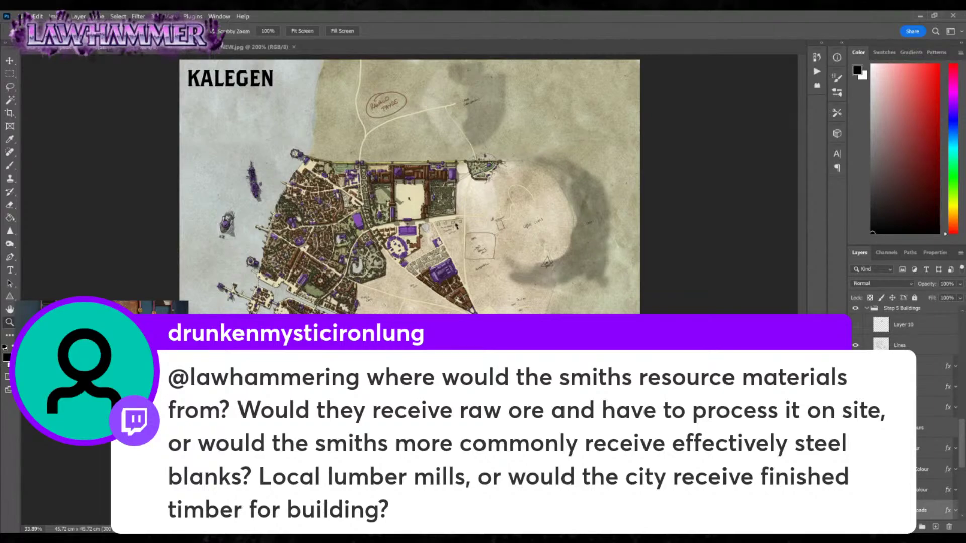
click(462, 432)
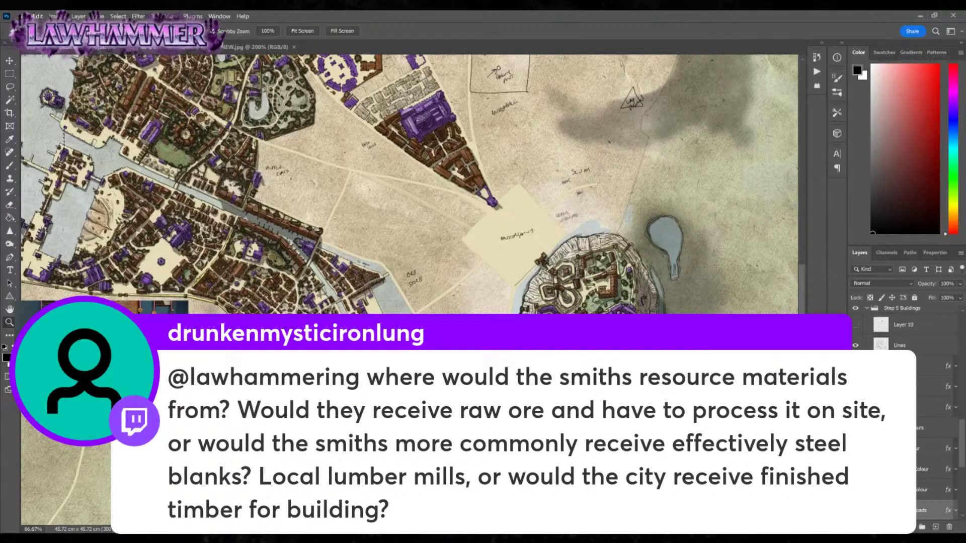
click(290, 240)
click(290, 240)
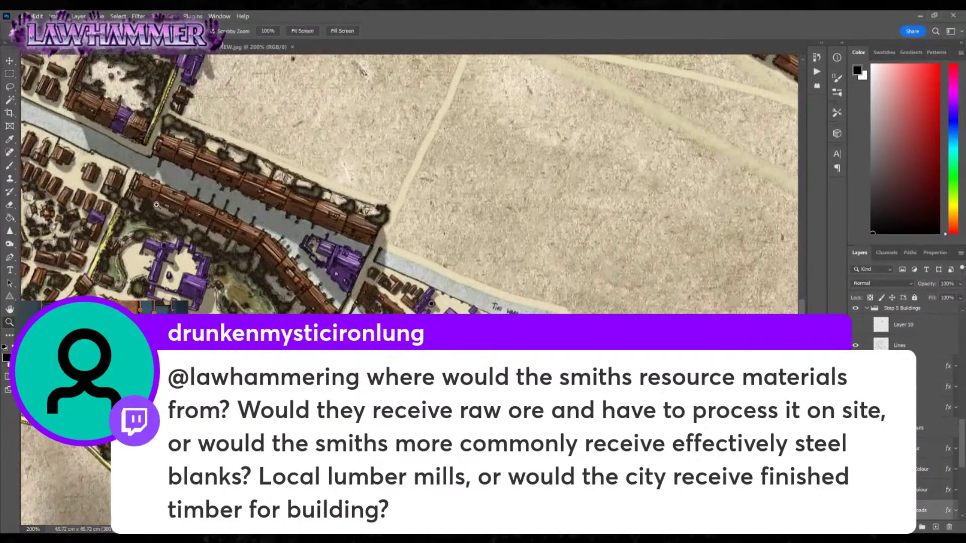
drag(290, 240, 793, 502)
drag(494, 417, 532, 305)
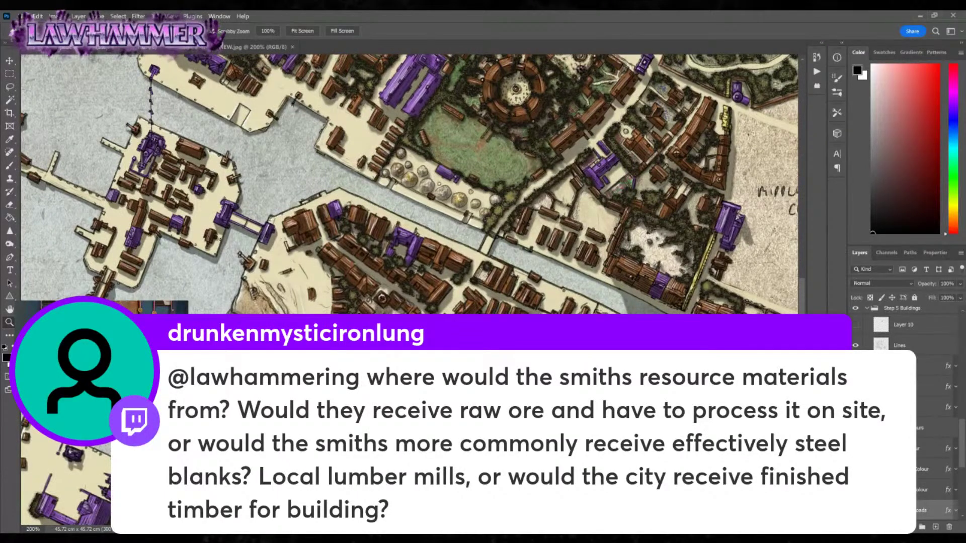
drag(663, 332, 587, 307)
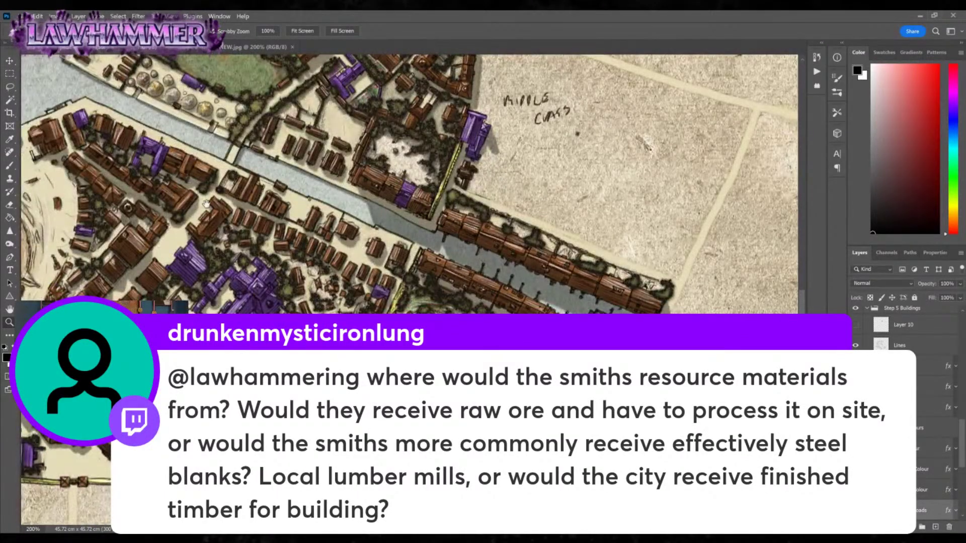
drag(207, 205, 451, 318)
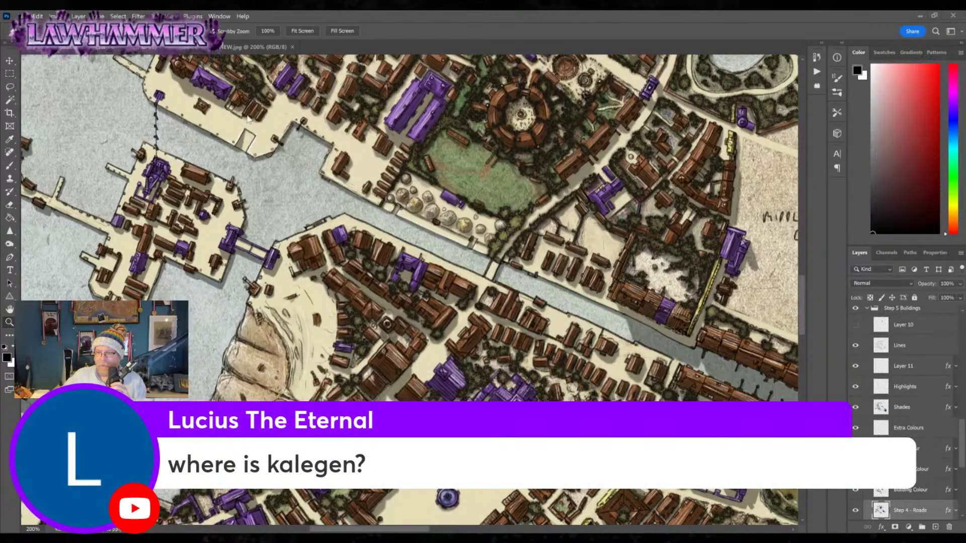
Switch to the regional map, trace the river route down to Kalegen and circle the town in dark red, and undo those marks.
click(246, 48)
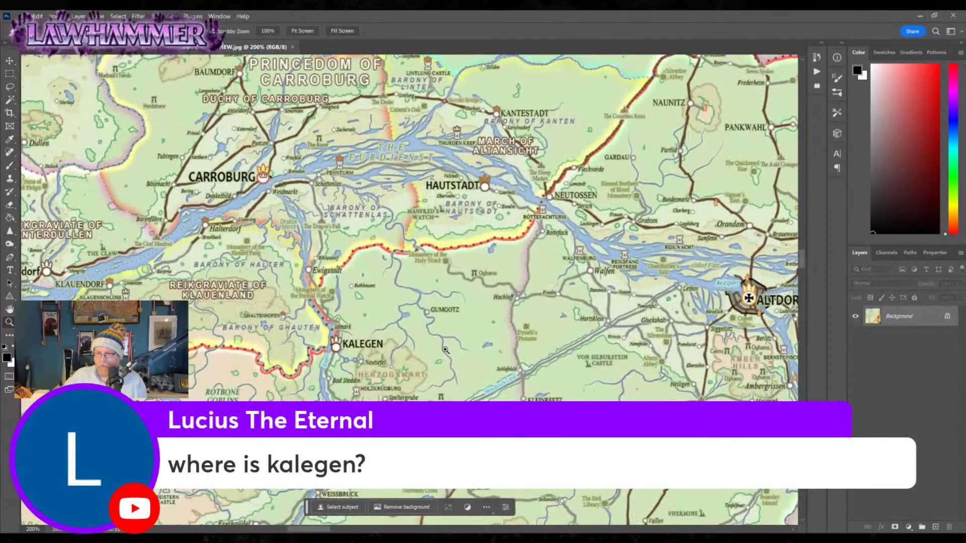
drag(436, 344, 381, 323)
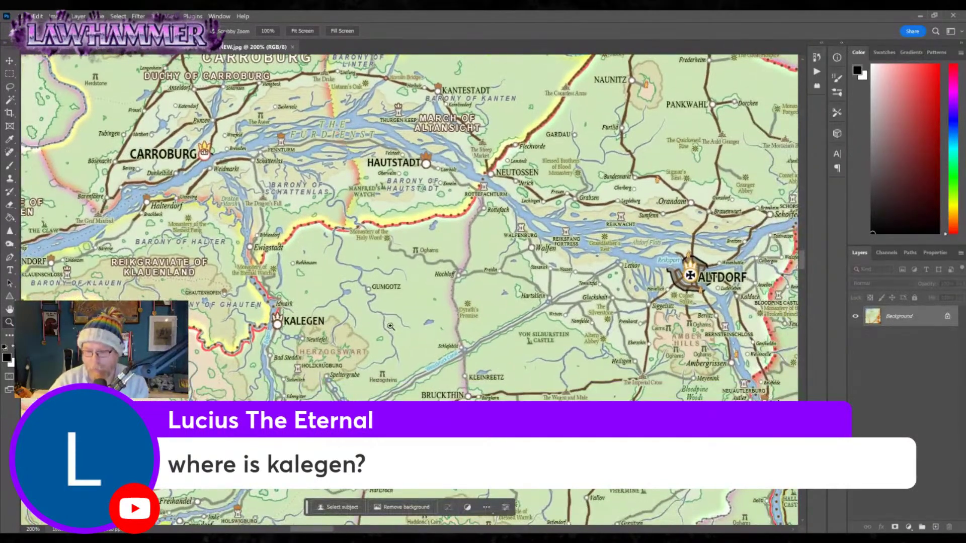
click(10, 166)
click(938, 134)
mouse_move(705, 247)
mouse_down()
mouse_move(666, 282)
mouse_move(701, 252)
mouse_move(669, 281)
mouse_move(704, 257)
mouse_move(688, 267)
mouse_move(297, 135)
mouse_move(206, 159)
mouse_move(189, 176)
mouse_move(224, 151)
mouse_move(195, 169)
mouse_move(246, 232)
mouse_move(277, 318)
mouse_move(266, 333)
mouse_move(291, 314)
mouse_move(271, 337)
mouse_up()
key(ctrl+z)
key(ctrl+z)
key(ctrl+z)
key(ctrl+z)
key(ctrl+z)
key(ctrl+z)
key(ctrl+z)
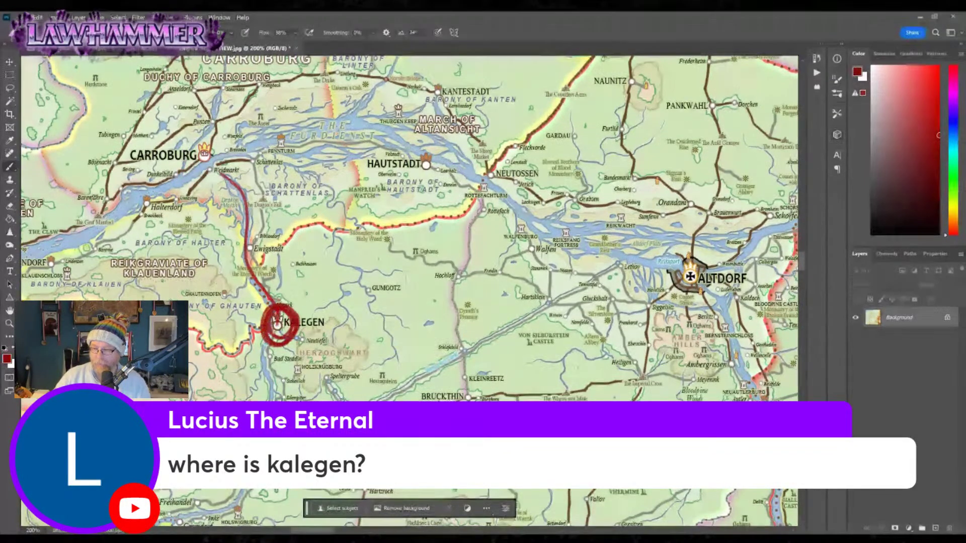
key(ctrl+z)
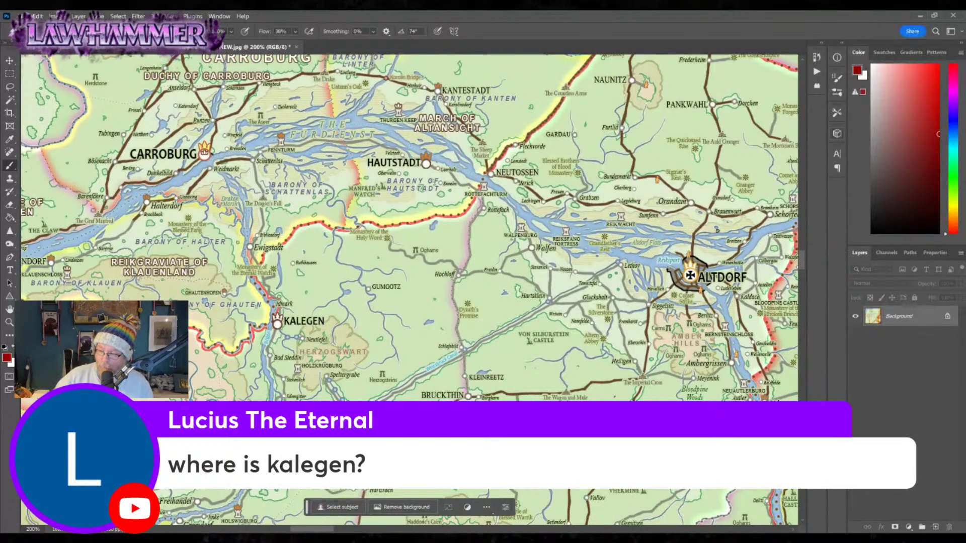
Trace the overland route through Altdorf in dark red, add an arrow up to Kalegen, and undo both marks.
mouse_move(707, 59)
mouse_down()
mouse_move(716, 131)
mouse_move(691, 274)
mouse_move(626, 256)
mouse_move(380, 402)
mouse_up()
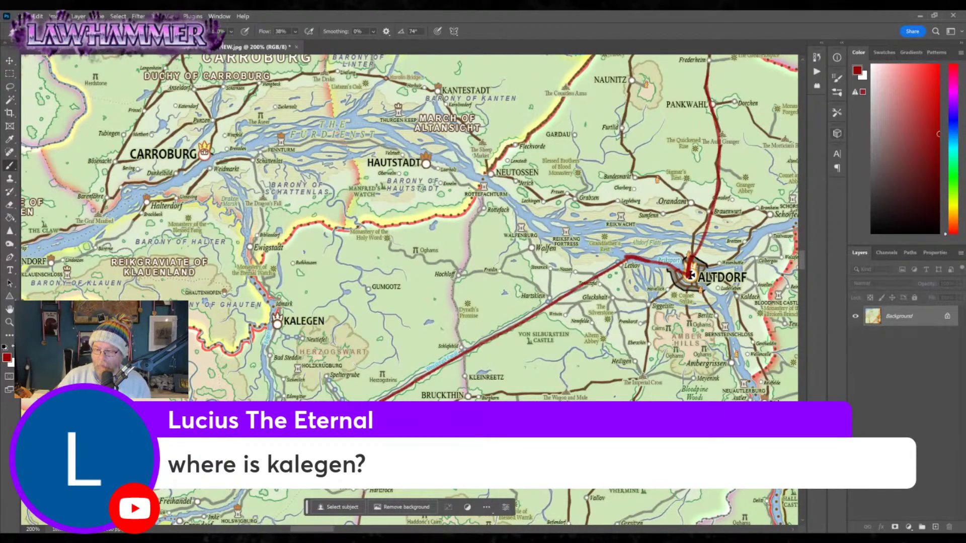
mouse_move(272, 402)
mouse_down()
mouse_move(264, 370)
mouse_move(282, 371)
mouse_move(274, 360)
mouse_up()
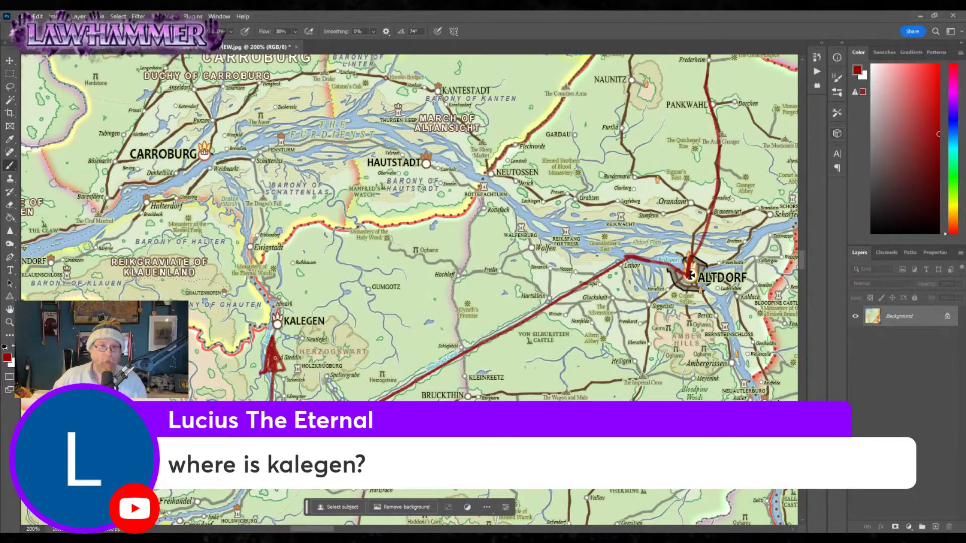
key(ctrl+z)
key(ctrl+z)
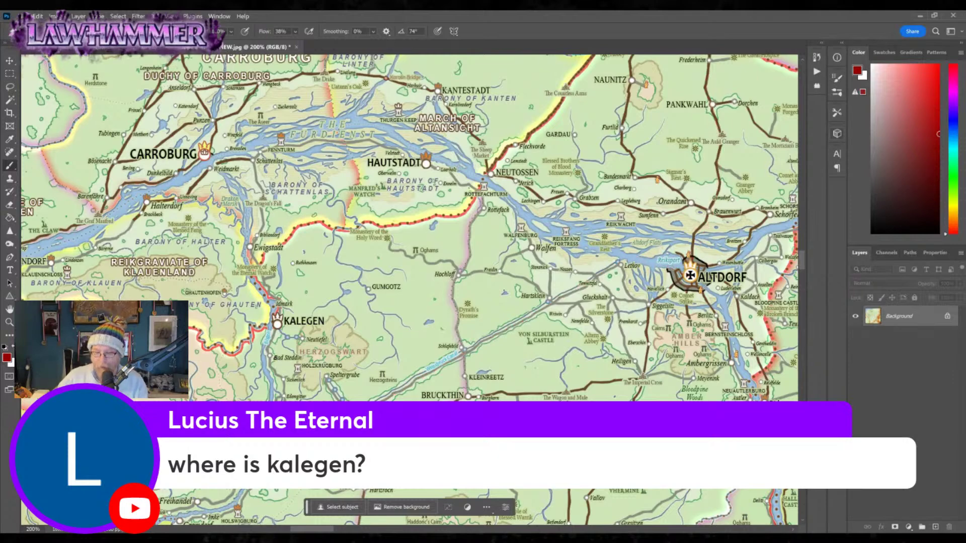
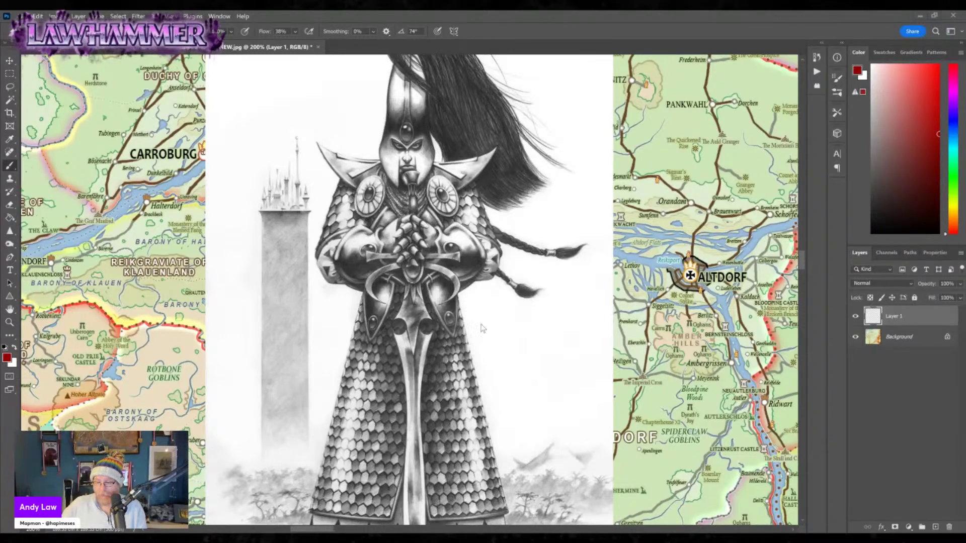
Return to the Kalegen city map and examine the empty plots around the large purple hall and pond.
click(10, 322)
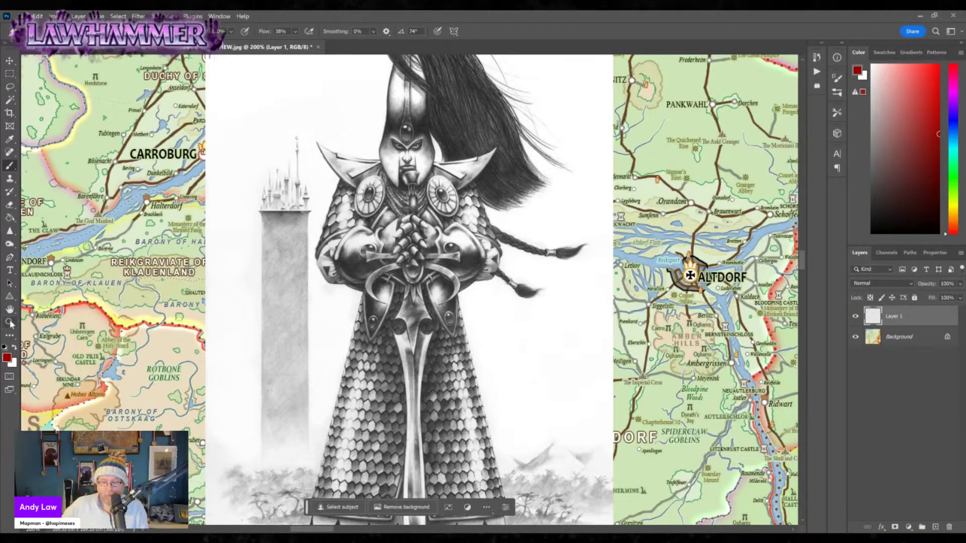
drag(313, 323, 305, 315)
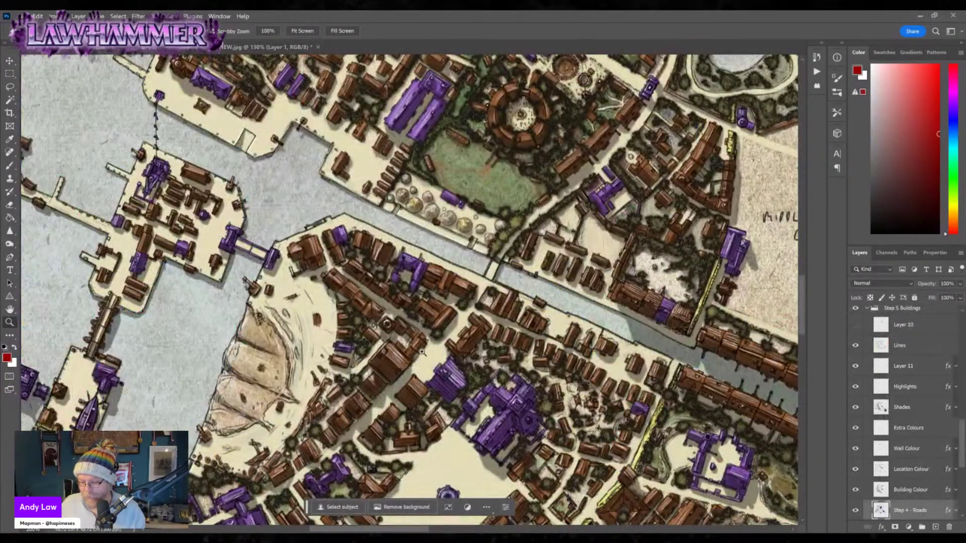
key(ctrl+0)
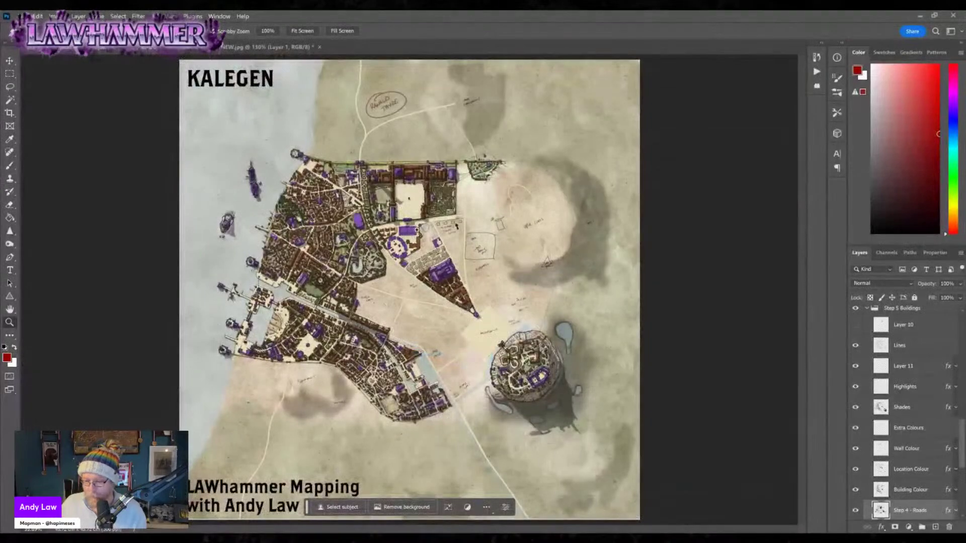
click(417, 230)
click(417, 229)
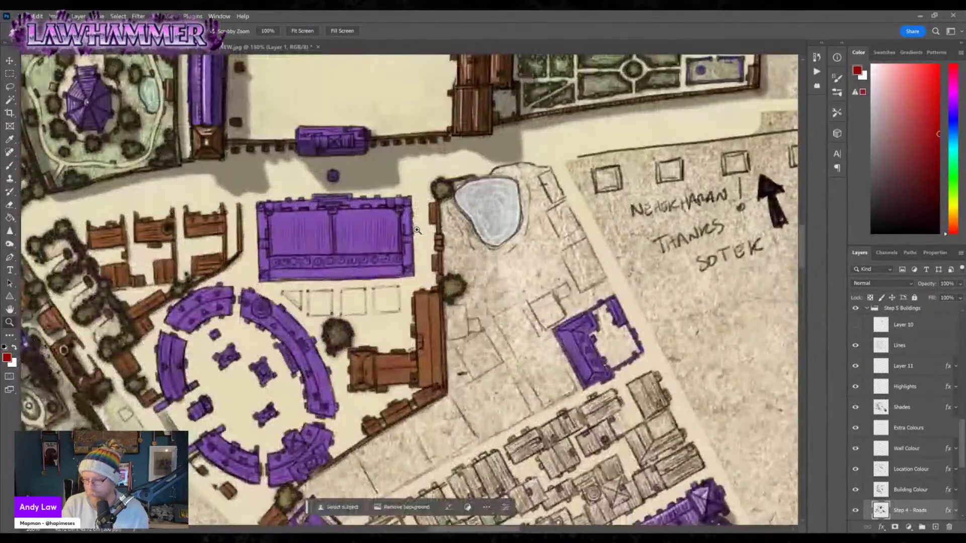
Make the Lines layer active and reset the Brush colour to black for sketching on the plots south of the pond.
click(10, 165)
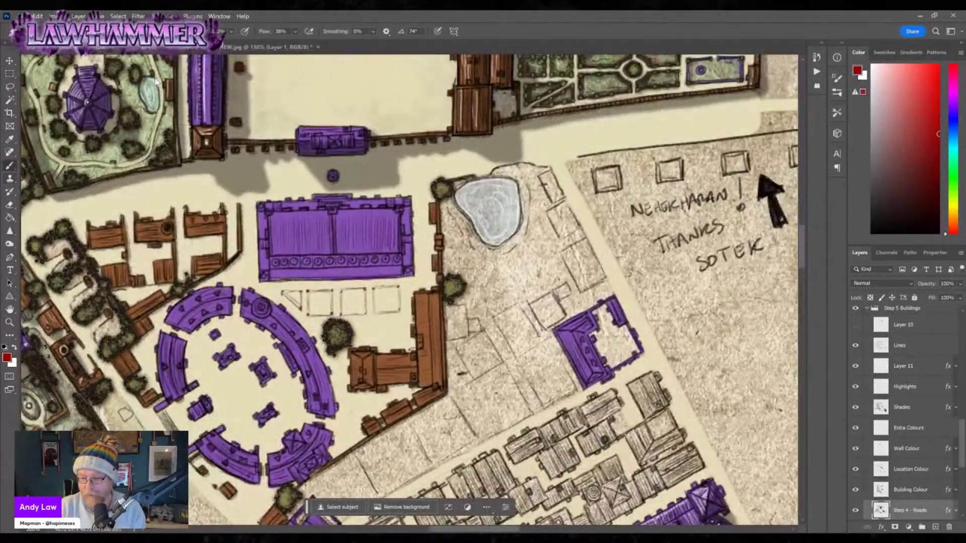
click(31, 31)
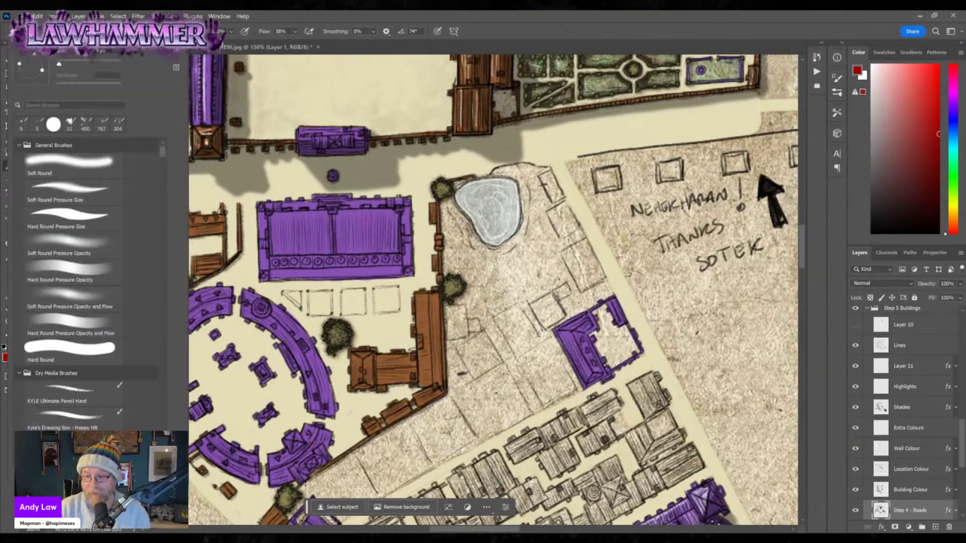
key(Escape)
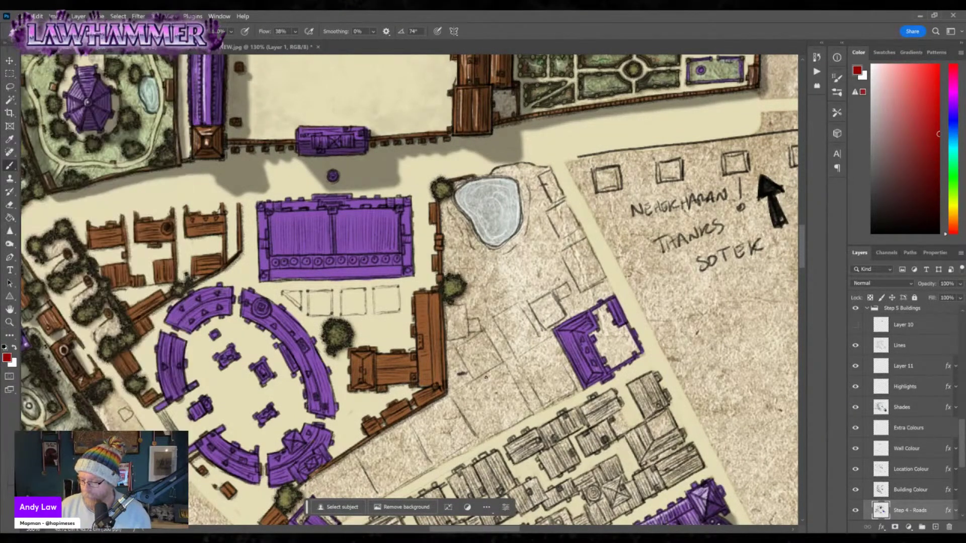
drag(550, 395, 473, 351)
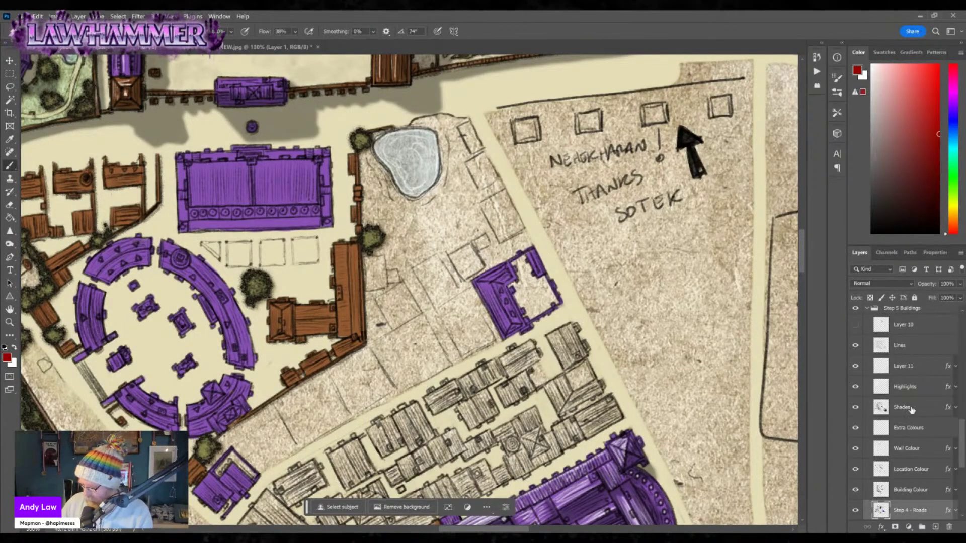
click(906, 352)
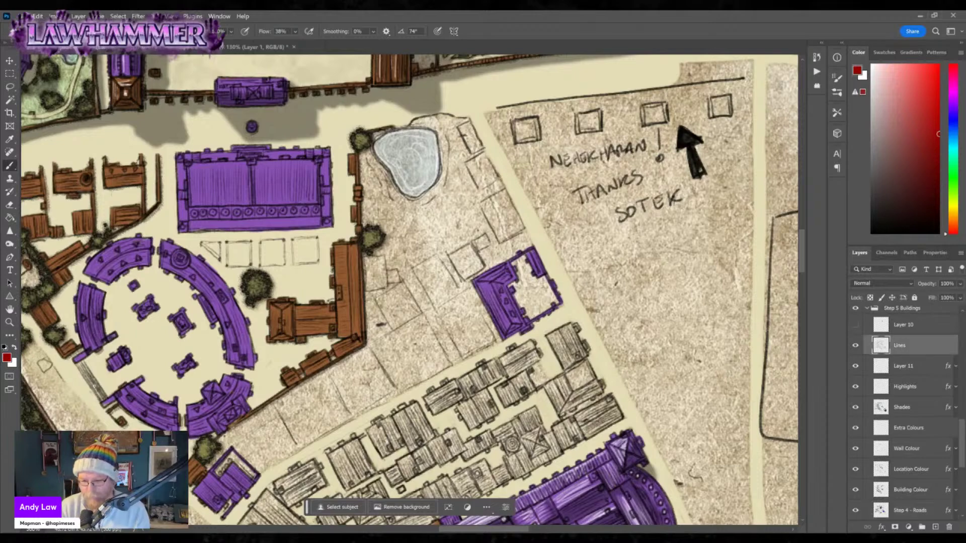
click(4, 347)
click(9, 167)
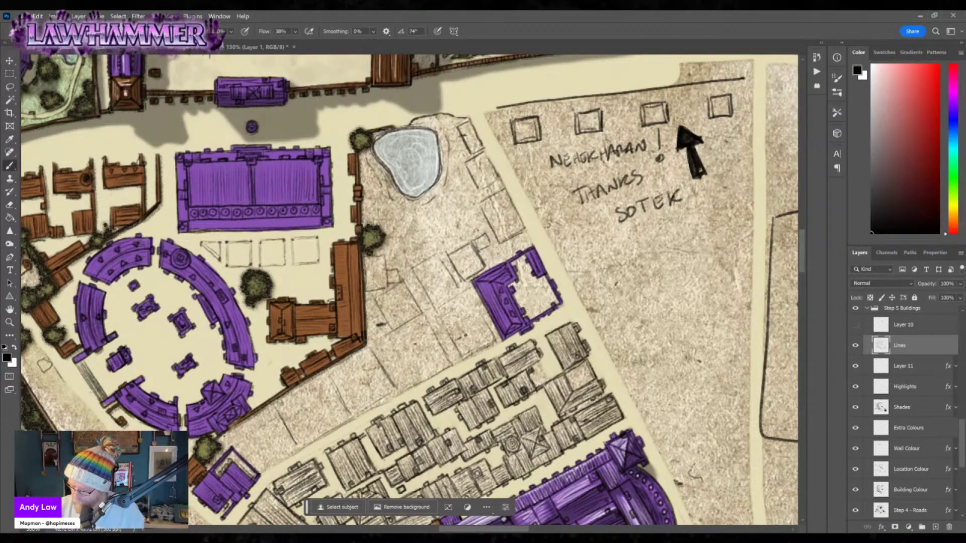
Draw two hatched houses in the plots southwest of the purple courtyard building and outline the plot boundaries around them.
mouse_move(441, 318)
mouse_down()
mouse_move(454, 342)
mouse_move(473, 304)
mouse_move(488, 321)
mouse_move(454, 337)
mouse_move(482, 322)
mouse_up()
mouse_move(480, 315)
mouse_down()
mouse_move(486, 321)
mouse_move(481, 312)
mouse_up()
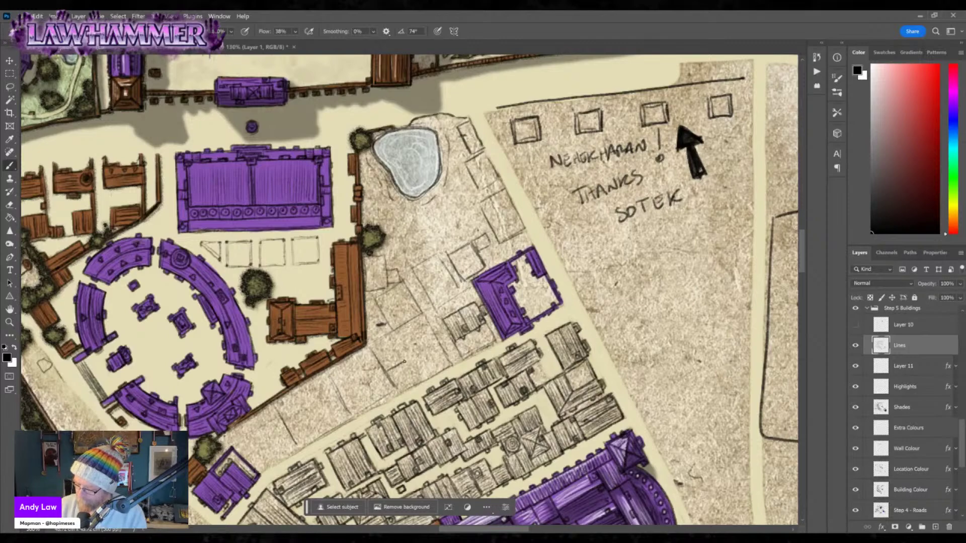
mouse_move(395, 342)
mouse_down()
mouse_move(373, 345)
mouse_move(389, 333)
mouse_move(373, 347)
mouse_move(388, 338)
mouse_move(372, 346)
mouse_move(395, 371)
mouse_up()
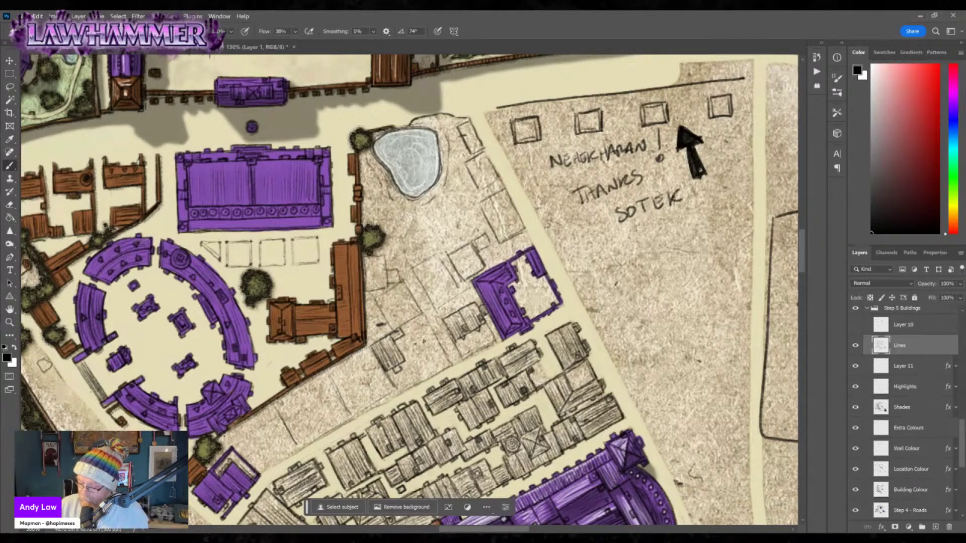
drag(426, 322, 444, 358)
mouse_move(389, 379)
mouse_down()
mouse_move(398, 393)
mouse_move(447, 363)
mouse_up()
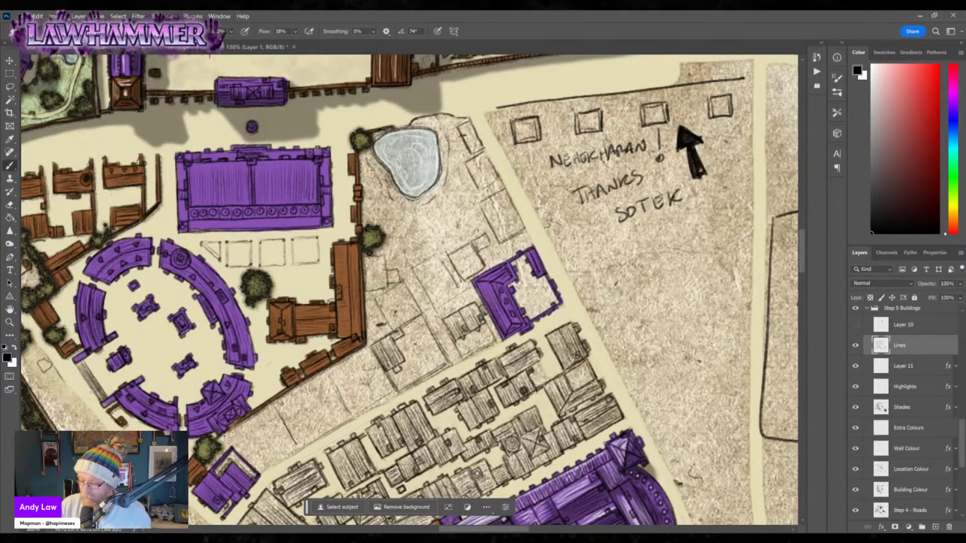
Draw a small hatched house against the long brown building and a smaller one southeast of it, undoing a stray stroke.
mouse_move(385, 305)
mouse_down()
mouse_move(403, 318)
mouse_move(401, 302)
mouse_move(396, 294)
mouse_move(383, 303)
mouse_move(373, 261)
mouse_move(397, 275)
mouse_move(372, 266)
mouse_move(377, 277)
mouse_move(375, 260)
mouse_move(383, 285)
mouse_move(369, 257)
mouse_move(370, 287)
mouse_move(386, 256)
mouse_up()
mouse_move(366, 290)
mouse_down()
mouse_move(392, 290)
mouse_move(378, 288)
mouse_up()
mouse_move(173, 363)
mouse_down()
mouse_move(153, 282)
mouse_move(312, 282)
mouse_move(291, 322)
mouse_move(272, 222)
mouse_move(171, 312)
mouse_move(221, 312)
mouse_move(179, 317)
mouse_up()
key(ctrl+z)
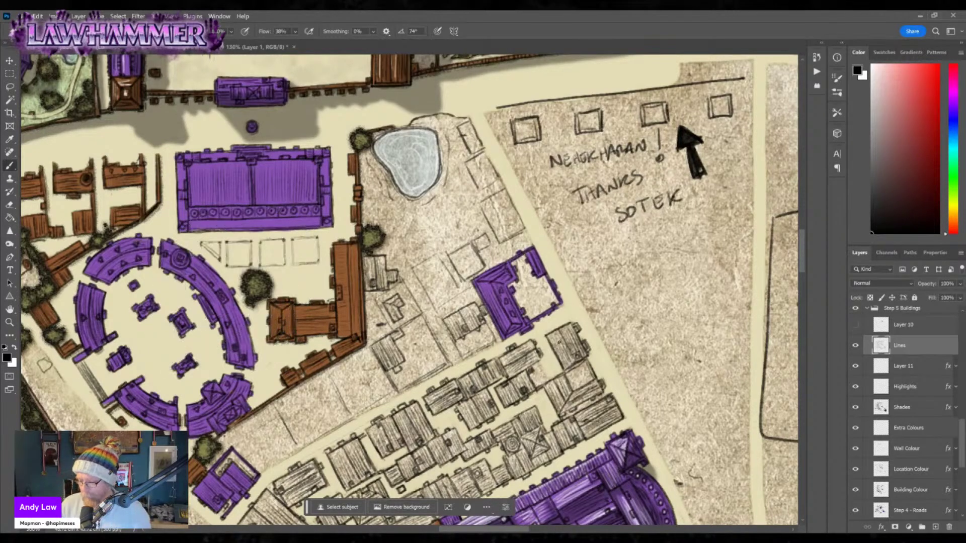
Outline a larger house northwest of the purple courtyard building and fill its roof with ridge lines, edge details and hatching.
drag(413, 269, 437, 308)
mouse_move(441, 254)
mouse_down()
mouse_move(461, 295)
mouse_move(437, 309)
mouse_up()
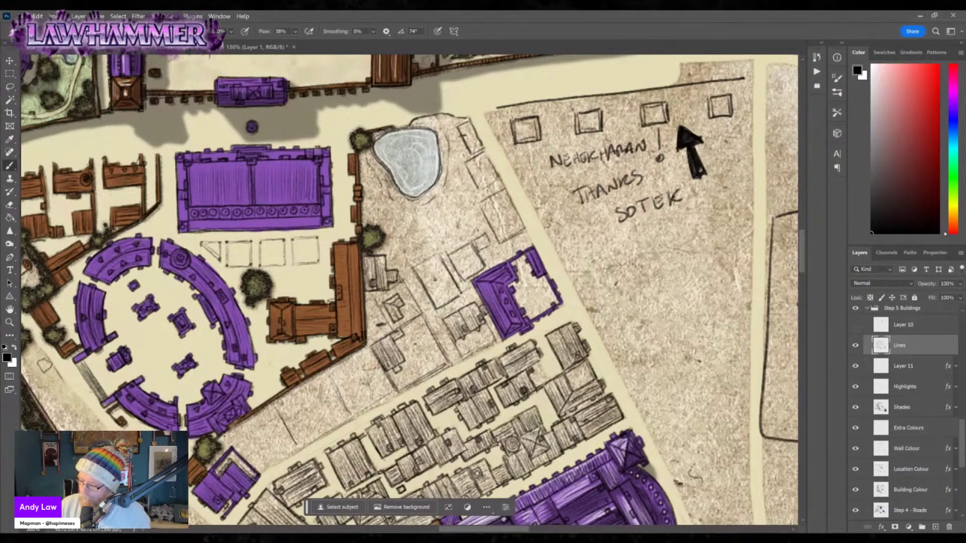
mouse_move(416, 266)
mouse_down()
mouse_move(441, 254)
mouse_move(448, 301)
mouse_move(416, 306)
mouse_move(397, 324)
mouse_up()
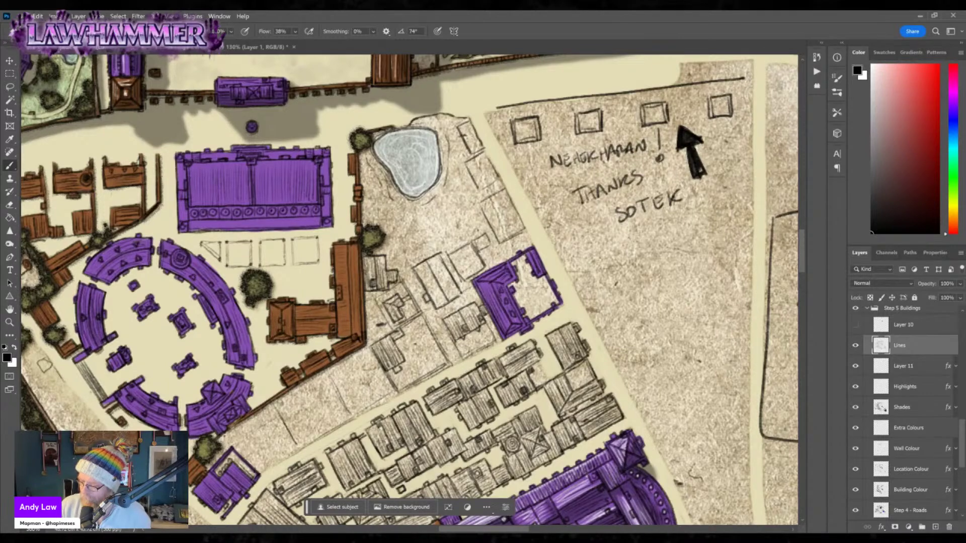
mouse_move(417, 270)
mouse_down()
mouse_move(426, 304)
mouse_move(452, 303)
mouse_up()
drag(442, 259, 458, 297)
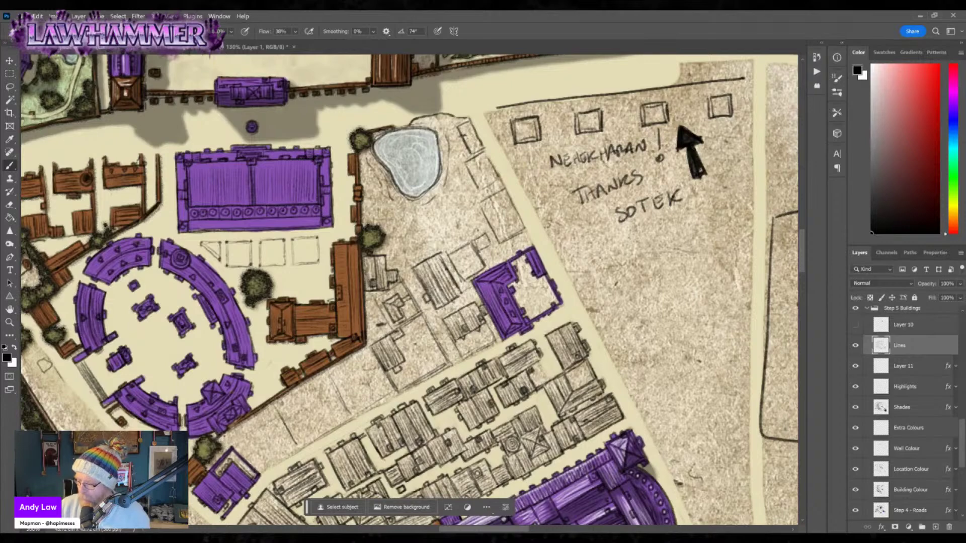
Sketch a jetty hut on the pond's southeast shore and hatched houses northwest and southwest of the purple courtyard building.
mouse_move(461, 250)
mouse_down()
mouse_move(469, 275)
mouse_move(479, 267)
mouse_move(460, 263)
mouse_move(459, 248)
mouse_move(408, 251)
mouse_move(451, 232)
mouse_move(386, 215)
mouse_move(428, 230)
mouse_move(455, 203)
mouse_move(458, 168)
mouse_move(458, 209)
mouse_move(428, 235)
mouse_move(417, 216)
mouse_move(446, 198)
mouse_up()
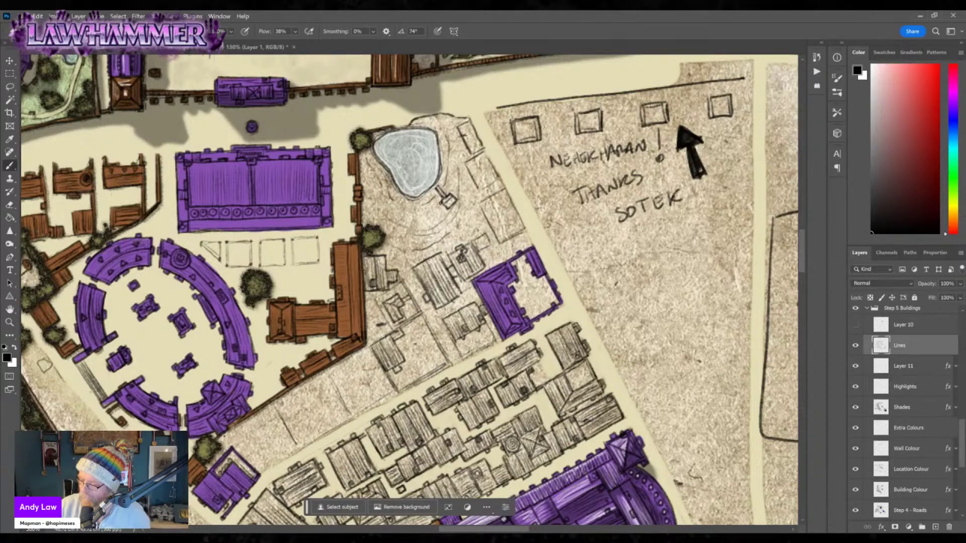
mouse_move(477, 236)
mouse_down()
mouse_move(487, 246)
mouse_move(471, 242)
mouse_move(492, 249)
mouse_up()
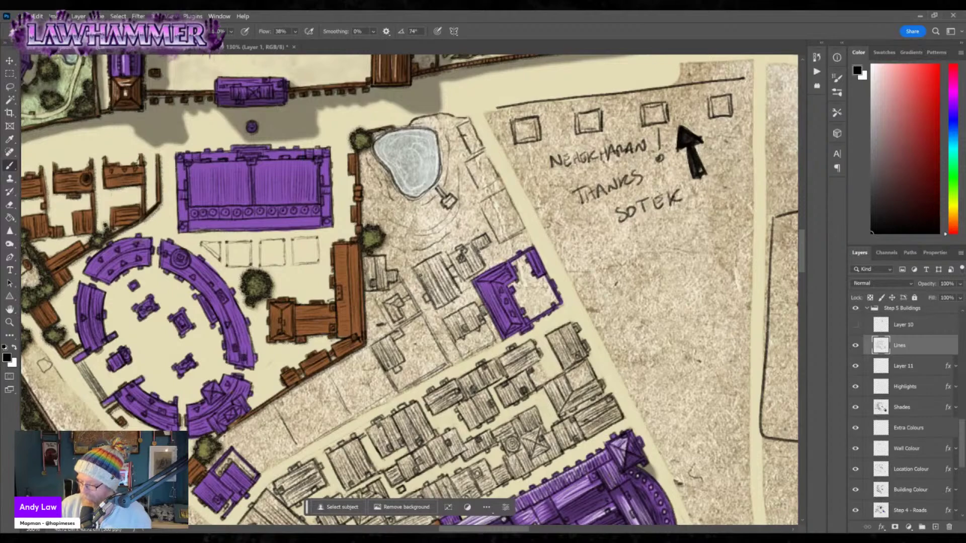
mouse_move(341, 368)
mouse_down()
mouse_move(346, 387)
mouse_move(367, 377)
mouse_move(383, 391)
mouse_move(367, 354)
mouse_move(345, 368)
mouse_move(375, 386)
mouse_move(347, 380)
mouse_move(379, 385)
mouse_move(350, 383)
mouse_move(347, 372)
mouse_move(340, 383)
mouse_up()
mouse_move(350, 375)
mouse_down()
mouse_move(340, 385)
mouse_move(377, 393)
mouse_up()
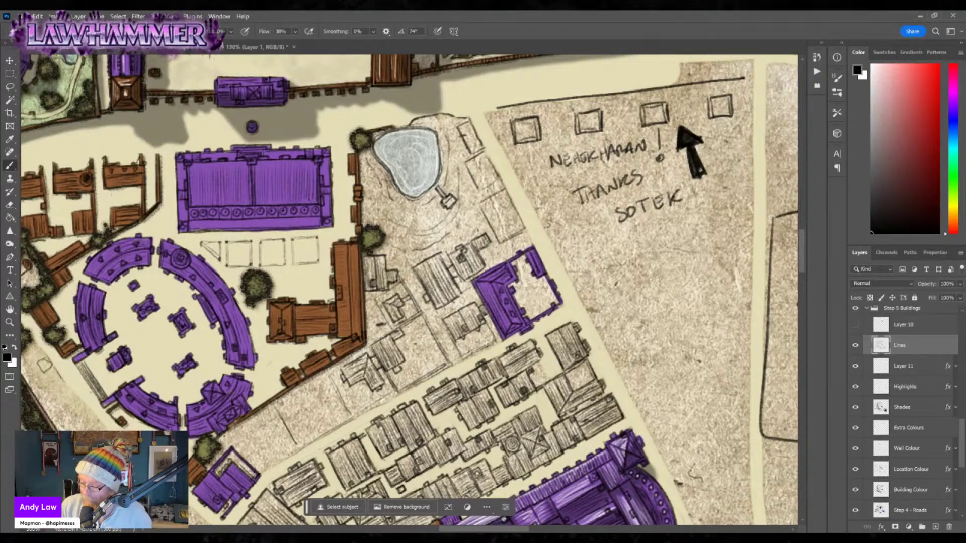
Draw a roofed house and several small narrow houses in the empty plots southeast of the brown wall row.
mouse_move(346, 409)
mouse_down()
mouse_move(352, 402)
mouse_move(354, 416)
mouse_up()
mouse_move(286, 406)
mouse_down()
mouse_move(294, 418)
mouse_move(322, 403)
mouse_move(311, 384)
mouse_move(308, 410)
mouse_move(316, 406)
mouse_up()
mouse_move(301, 397)
mouse_down()
mouse_move(317, 402)
mouse_move(301, 405)
mouse_move(308, 395)
mouse_up()
drag(304, 399, 318, 390)
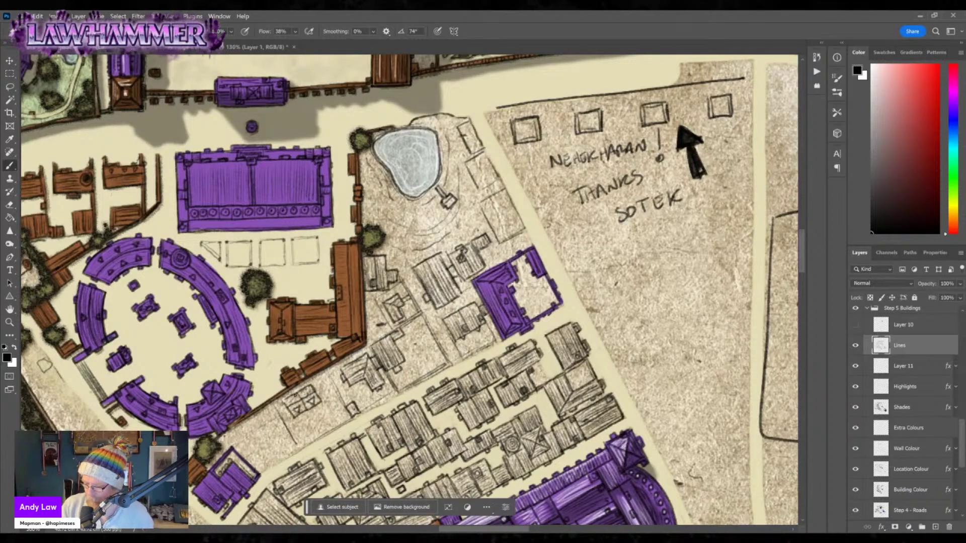
mouse_move(305, 417)
mouse_down()
mouse_move(333, 380)
mouse_move(342, 420)
mouse_up()
mouse_move(322, 387)
mouse_down()
mouse_move(333, 378)
mouse_move(349, 418)
mouse_up()
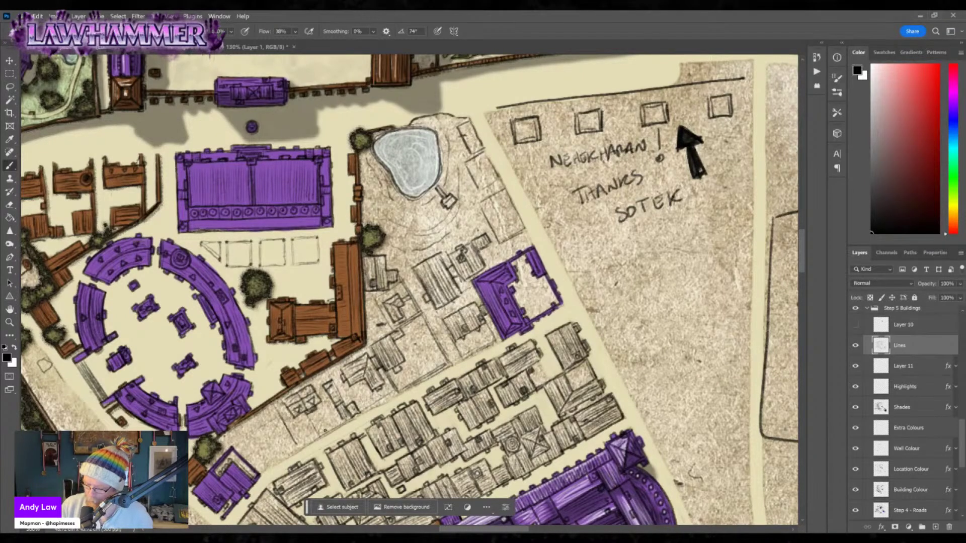
Outline the southwesternmost plots of the strip, sketch small hatched houses there and add boundary strokes to the neighbouring plots.
drag(271, 405, 298, 448)
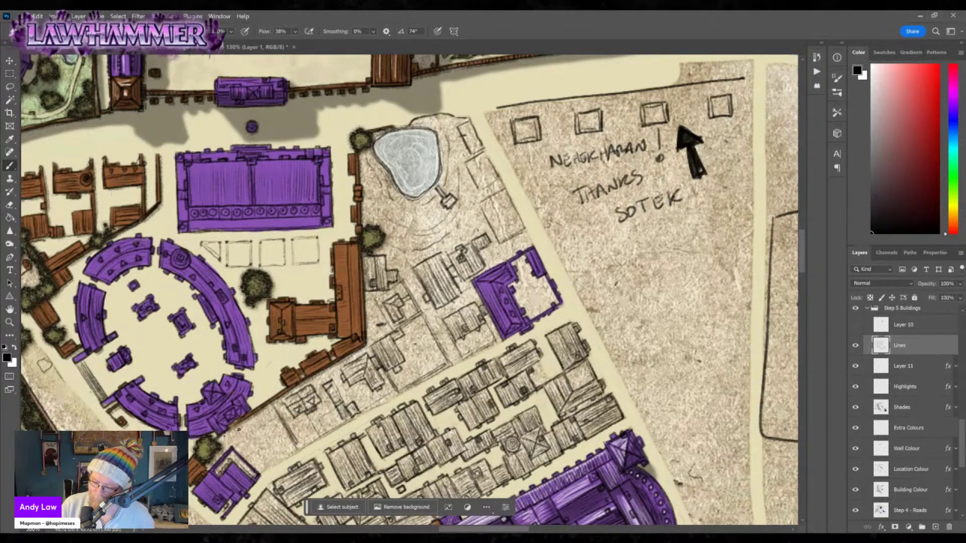
mouse_move(240, 426)
mouse_down()
mouse_move(264, 425)
mouse_move(247, 436)
mouse_move(246, 424)
mouse_move(270, 422)
mouse_move(275, 436)
mouse_move(270, 414)
mouse_move(267, 435)
mouse_up()
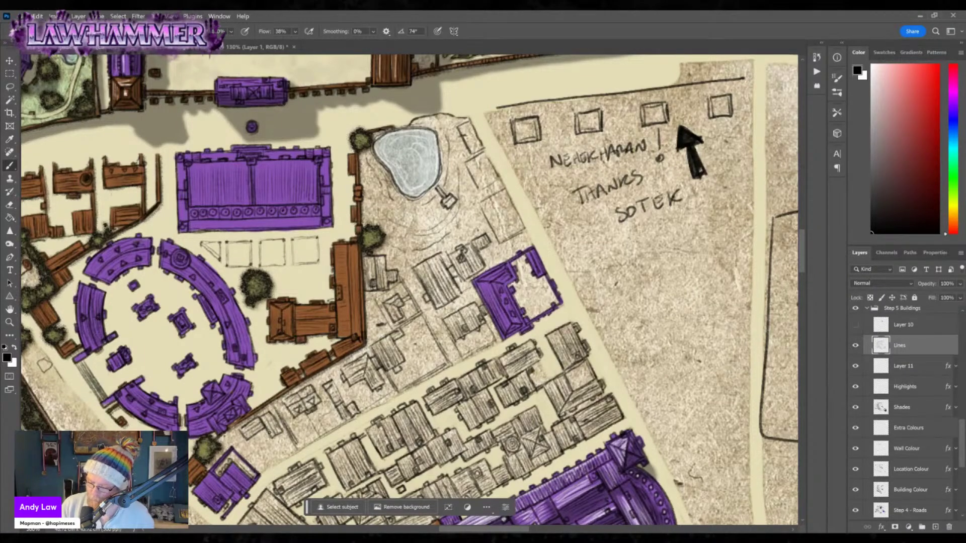
mouse_move(274, 464)
mouse_down()
mouse_move(298, 449)
mouse_move(287, 454)
mouse_up()
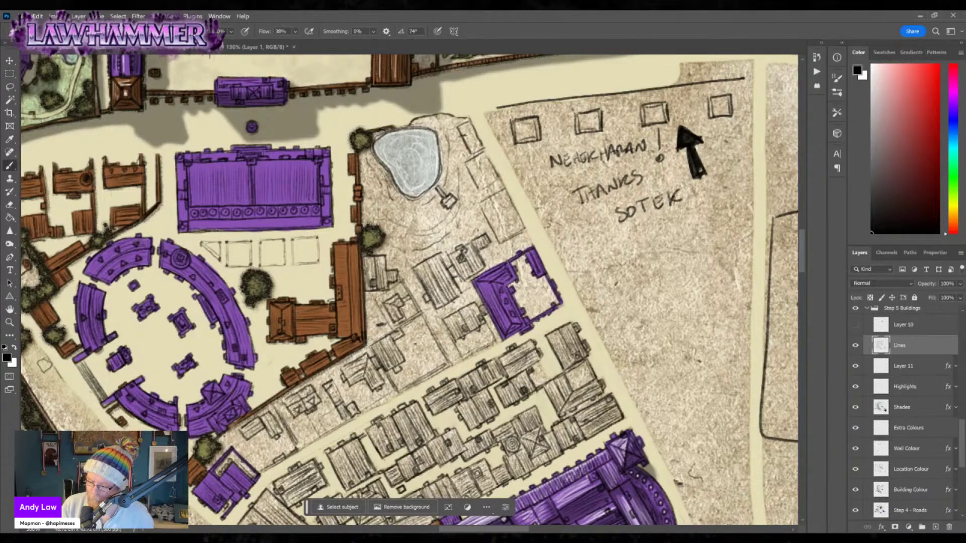
drag(216, 450, 228, 440)
drag(360, 416, 393, 395)
drag(326, 369, 333, 381)
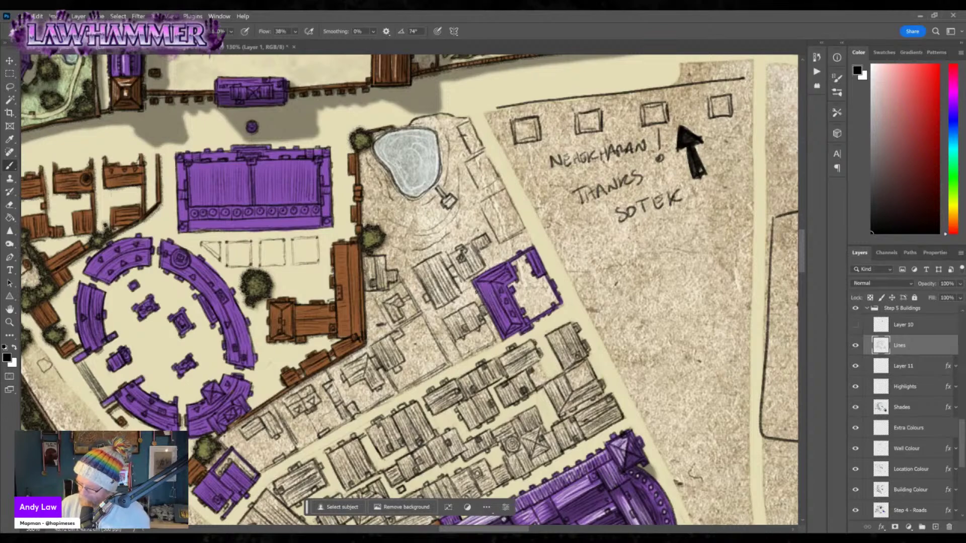
drag(485, 327, 492, 338)
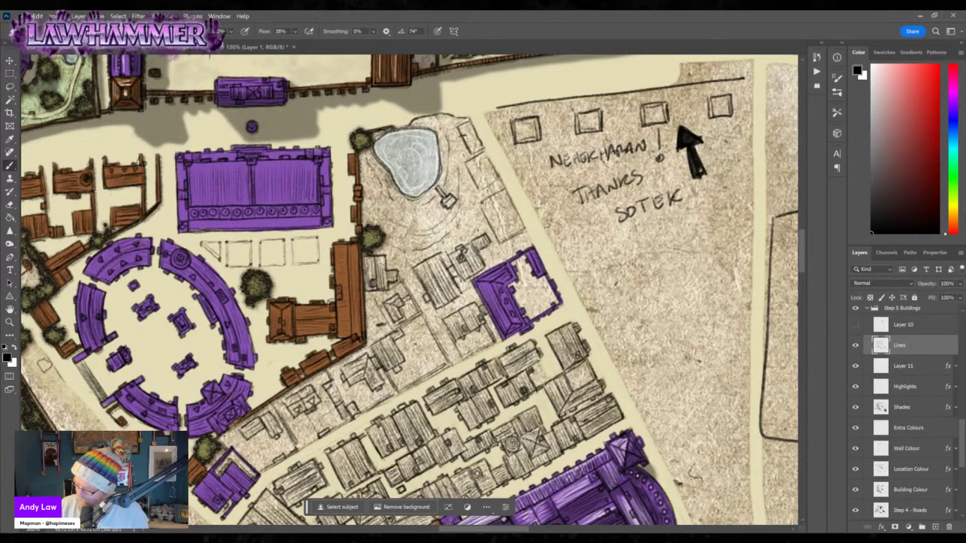
Hatch and detail the large house north of the purple courtyard building and draw a smaller house against its west side.
mouse_move(483, 206)
mouse_down()
mouse_move(498, 240)
mouse_move(515, 231)
mouse_up()
mouse_move(502, 191)
mouse_down()
mouse_move(521, 229)
mouse_move(518, 216)
mouse_up()
drag(512, 235, 521, 244)
drag(469, 207, 483, 234)
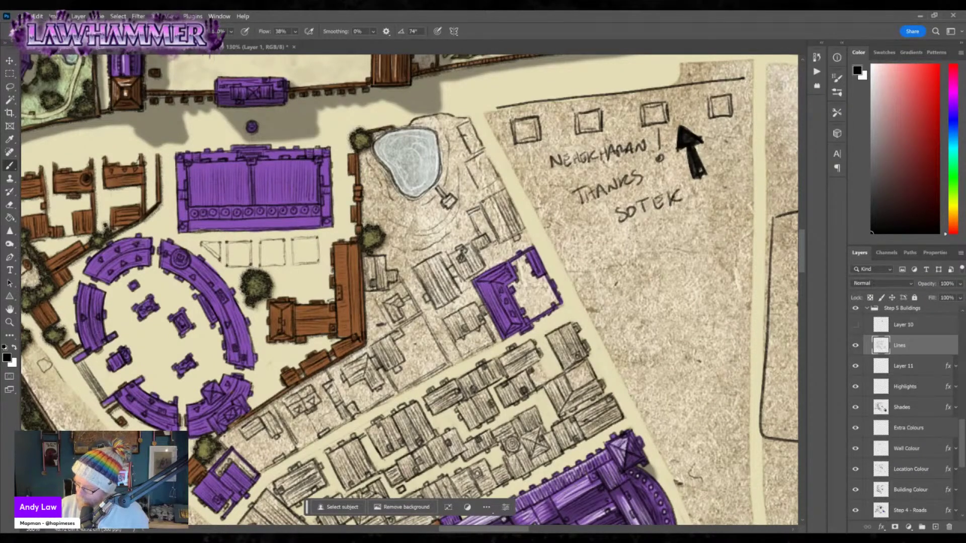
Draw hatched roofs and edge details on the two northernmost house plots between the pond and the diagonal road.
drag(465, 181, 480, 205)
drag(460, 168, 480, 202)
mouse_move(460, 168)
mouse_down()
mouse_move(502, 189)
mouse_move(486, 189)
mouse_up()
drag(484, 158, 494, 175)
mouse_move(464, 124)
mouse_down()
mouse_move(474, 153)
mouse_move(480, 140)
mouse_up()
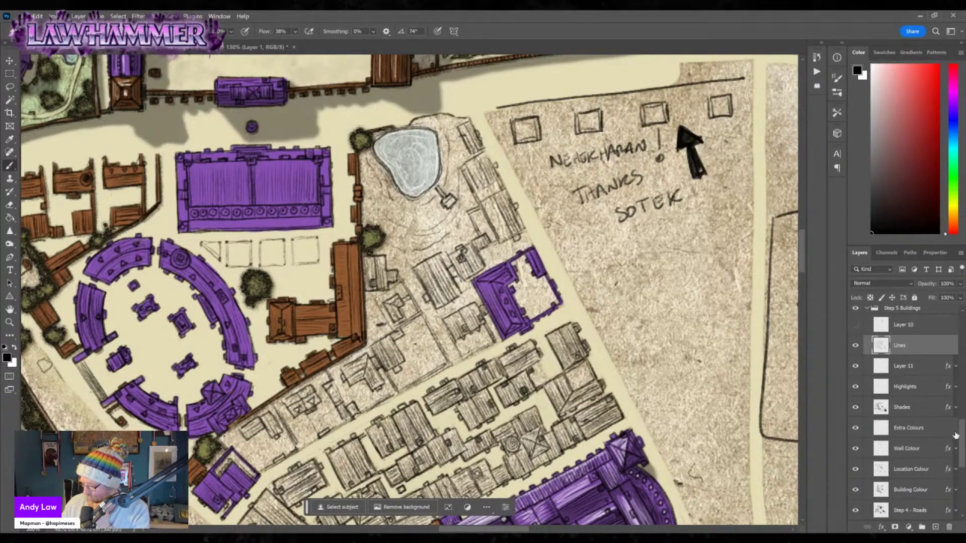
On the Step 4 - Roads layer, paint the alleys around the new houses and fill the purple building's courtyard.
scroll(963, 447, down, 1)
scroll(963, 447, down, 3)
click(910, 415)
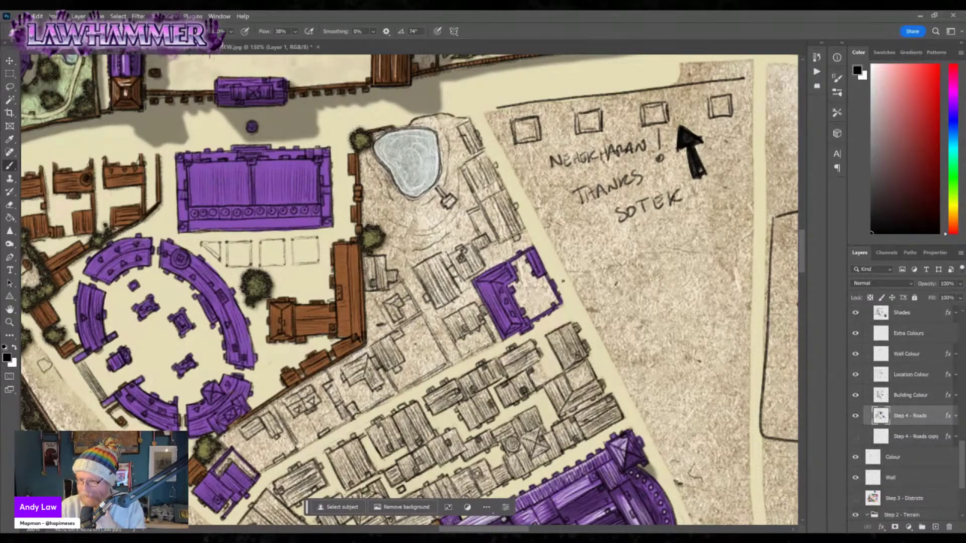
click(32, 31)
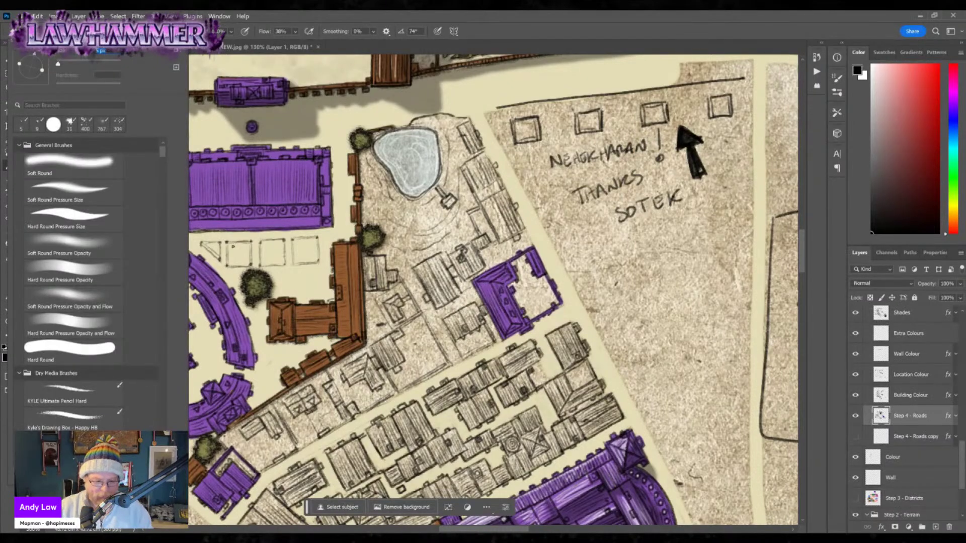
click(465, 287)
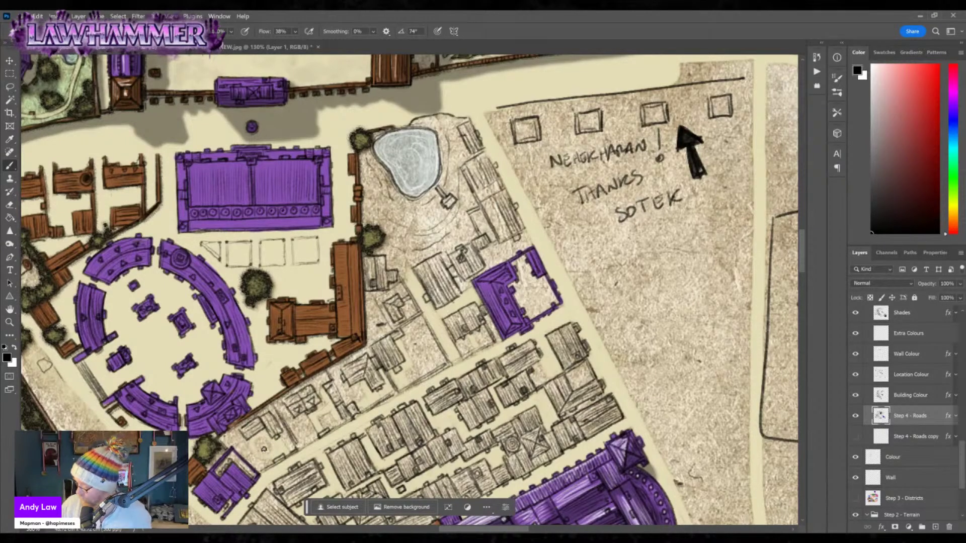
scroll(909, 365, up, 3)
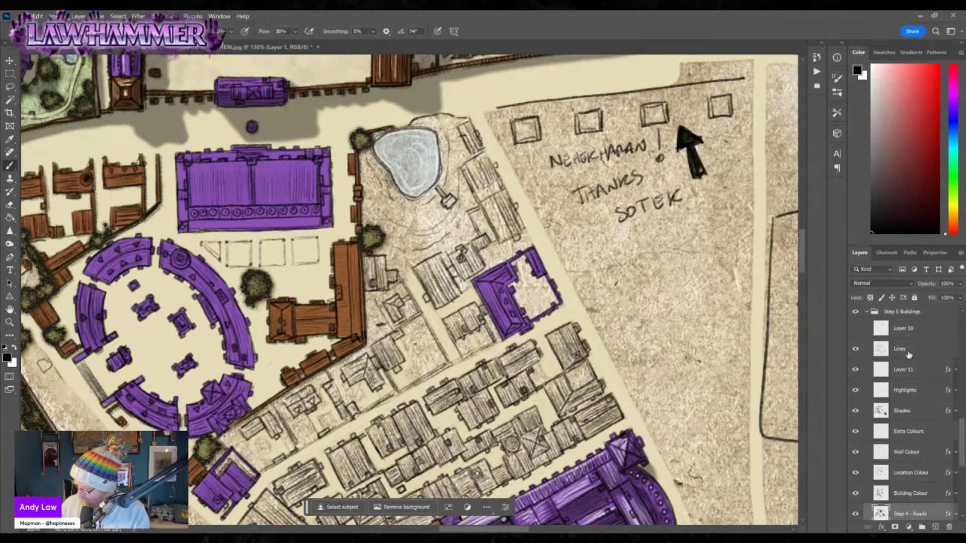
scroll(909, 355, down, 1)
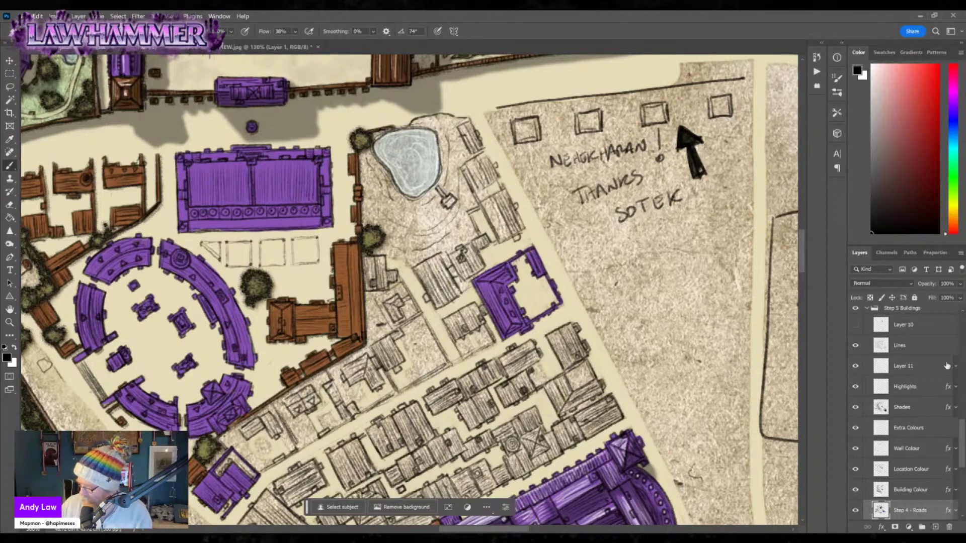
Return to the Lines layer with the sketching brush and draw boundary strokes below the house southwest of the purple courtyard building.
click(912, 346)
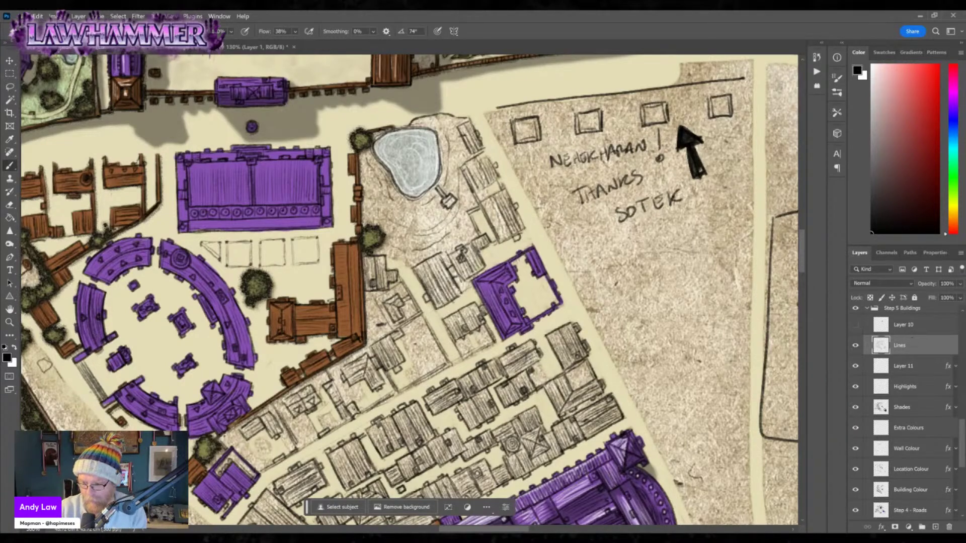
click(31, 31)
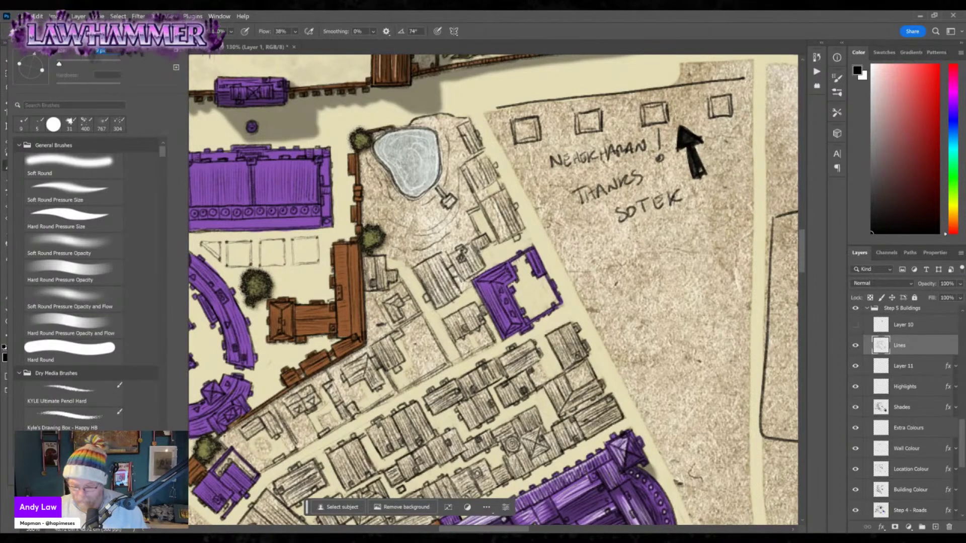
click(470, 340)
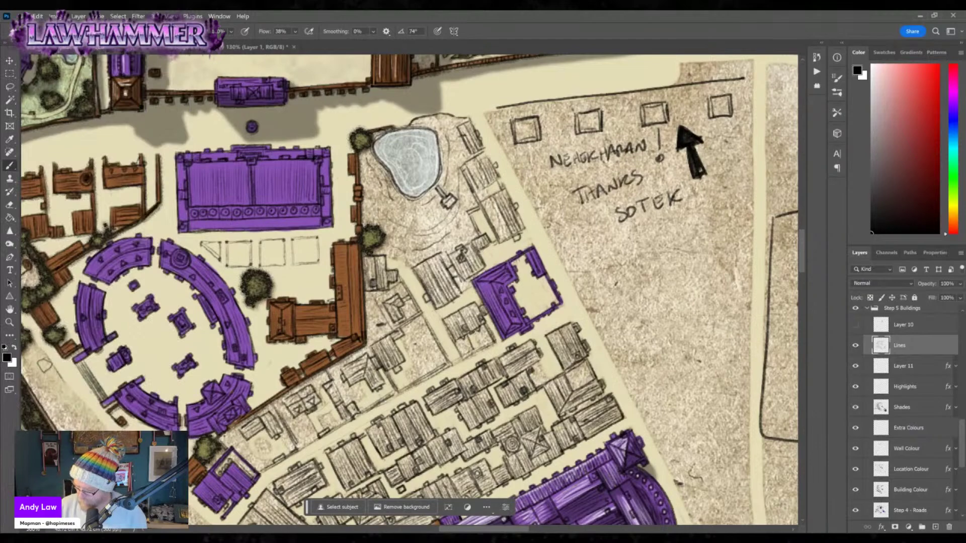
drag(476, 341, 472, 344)
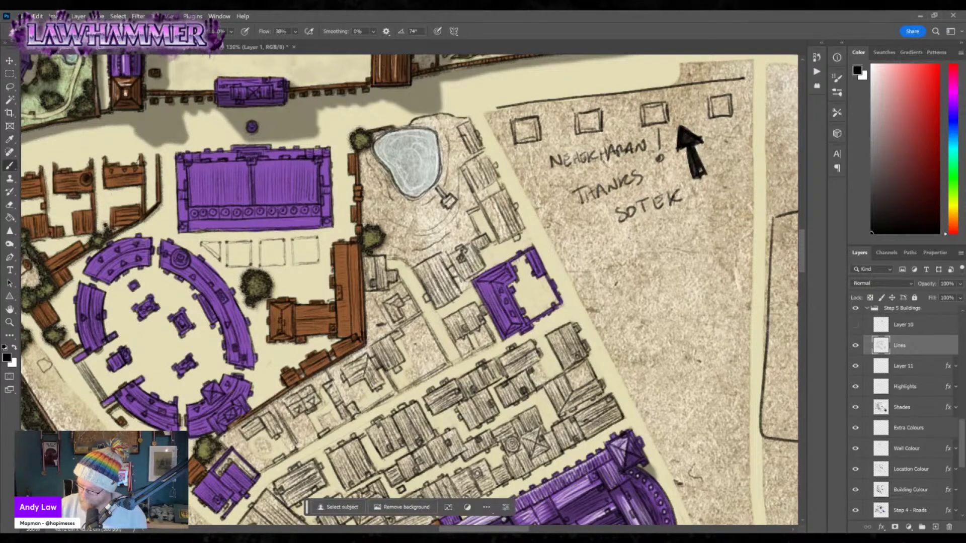
Draw yard boundaries, small outbuildings and a circular yard feature in the plots between the brown wall row and the new alleys.
mouse_move(397, 336)
mouse_down()
mouse_move(416, 367)
mouse_move(411, 390)
mouse_move(330, 420)
mouse_move(325, 404)
mouse_move(316, 431)
mouse_up()
mouse_move(254, 439)
mouse_down()
mouse_move(262, 452)
mouse_move(269, 446)
mouse_move(257, 438)
mouse_move(261, 462)
mouse_move(290, 453)
mouse_move(247, 450)
mouse_move(264, 462)
mouse_up()
mouse_move(305, 413)
mouse_down()
mouse_move(314, 430)
mouse_move(329, 427)
mouse_up()
drag(328, 414, 335, 426)
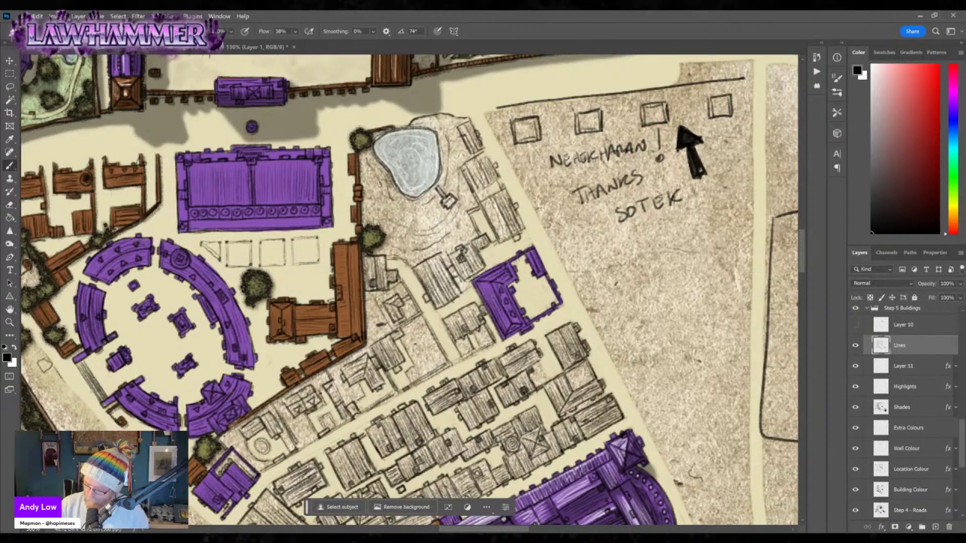
drag(356, 384, 362, 396)
drag(354, 395, 363, 401)
mouse_move(408, 370)
mouse_down()
mouse_move(414, 383)
mouse_move(419, 373)
mouse_up()
mouse_move(409, 351)
mouse_down()
mouse_move(419, 369)
mouse_move(410, 350)
mouse_up()
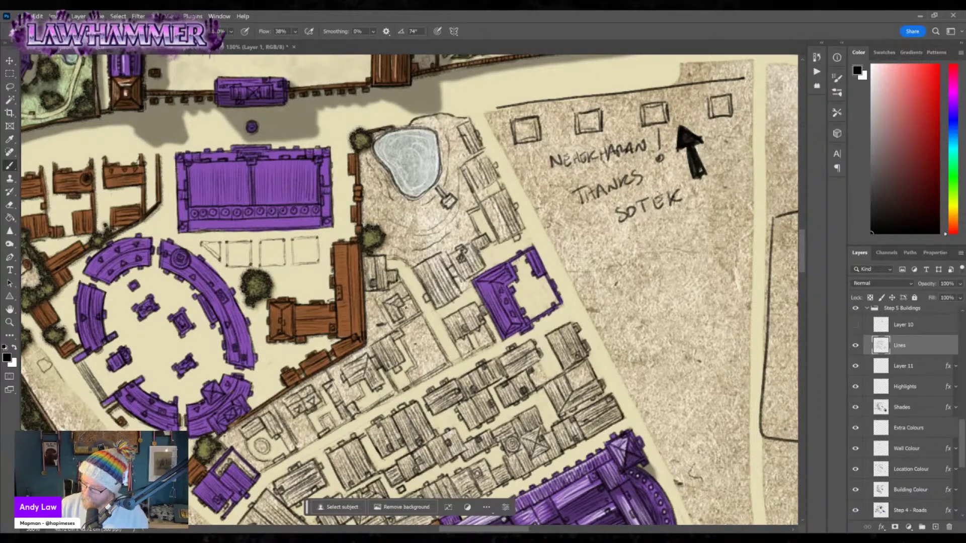
drag(397, 250, 409, 259)
drag(455, 281, 469, 290)
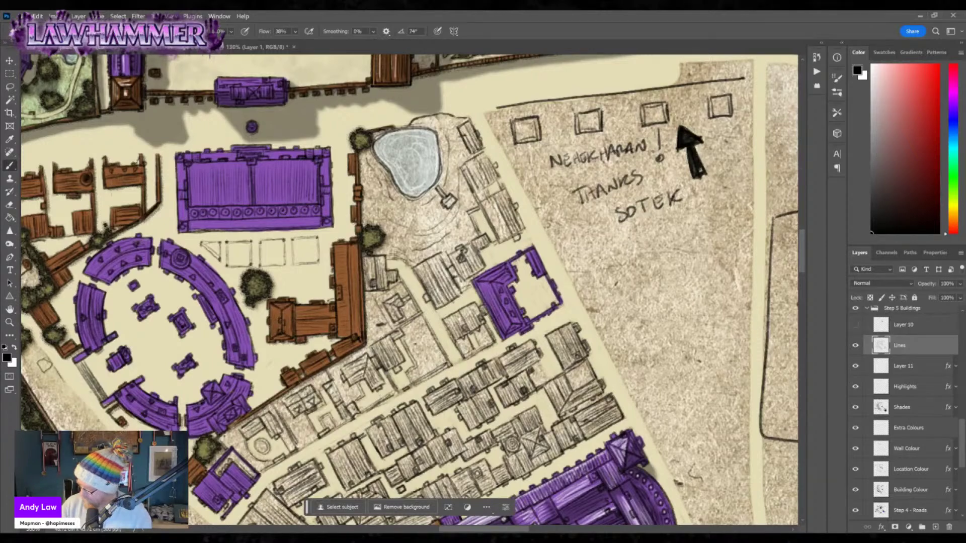
Make the Location Colour layer active and choose the Hard Round Pressure Size brush.
click(918, 510)
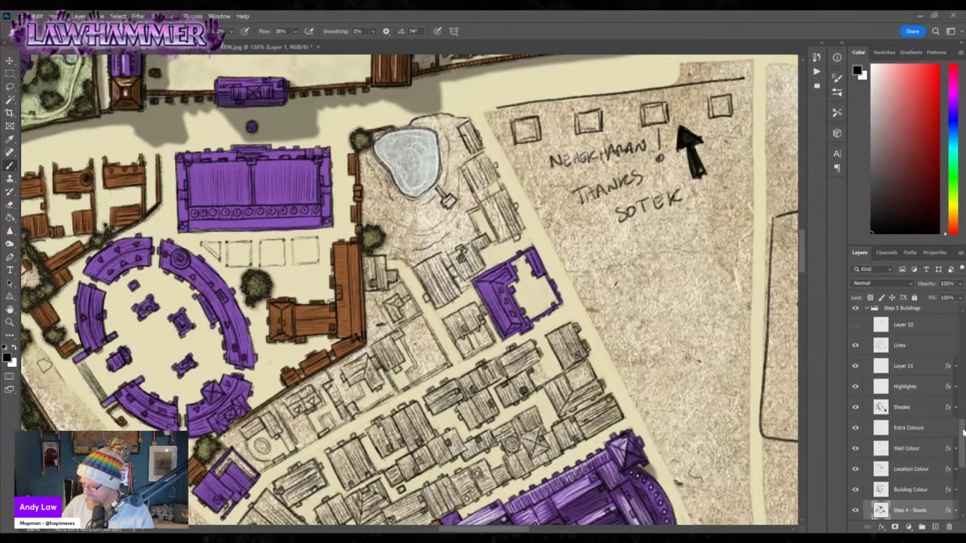
scroll(951, 427, down, 3)
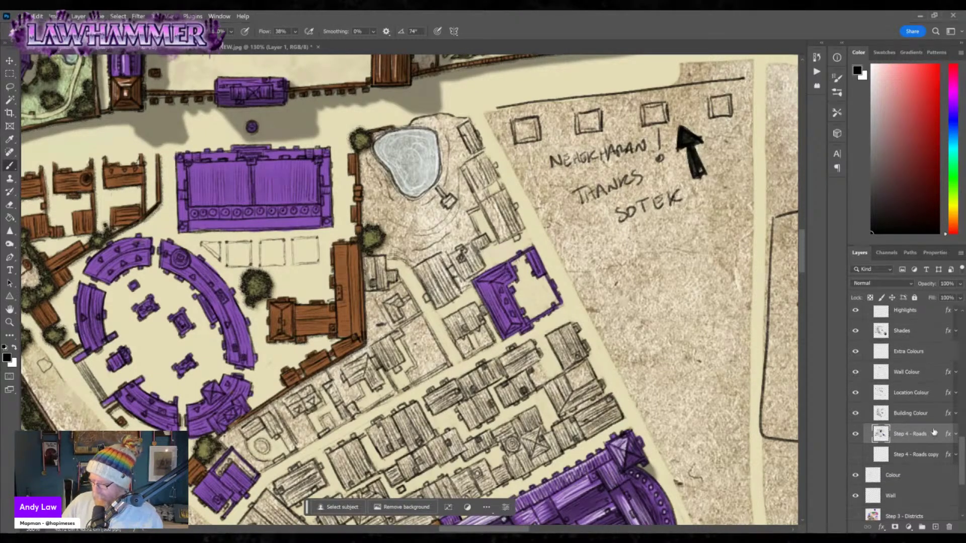
click(911, 392)
click(25, 31)
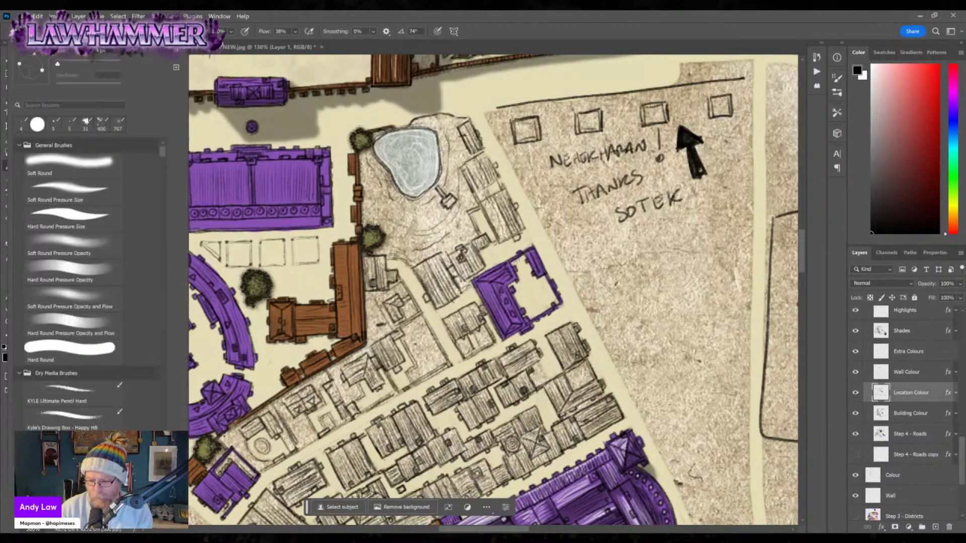
click(70, 219)
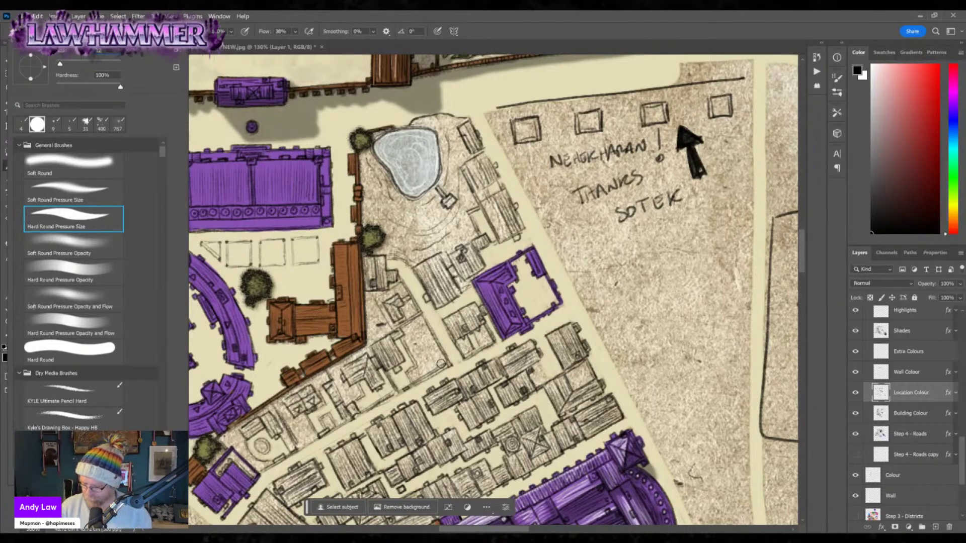
key(Escape)
Paint the square hatched house and the domed building north of the large purple complex in the purple location colour.
drag(503, 391, 484, 297)
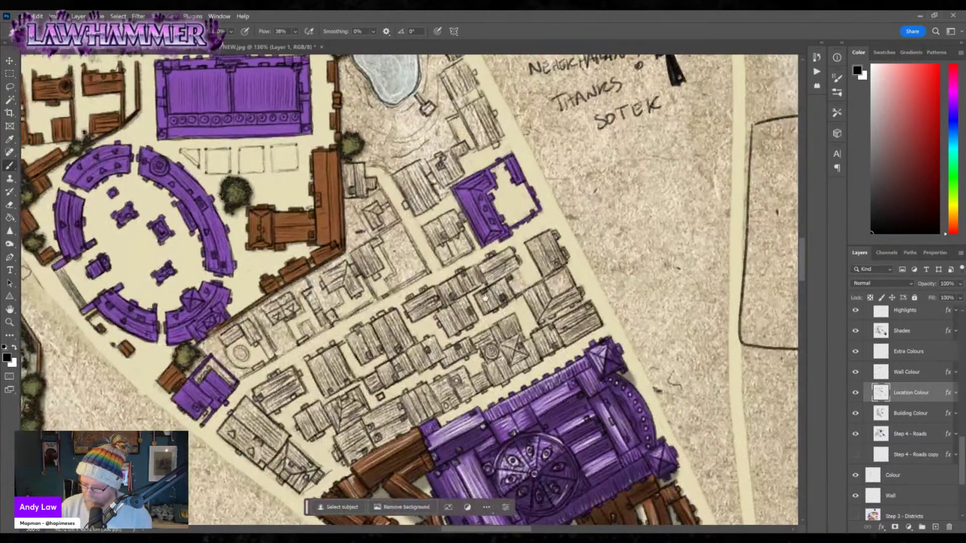
mouse_move(308, 385)
mouse_down()
mouse_move(345, 358)
mouse_move(339, 350)
mouse_move(313, 361)
mouse_up()
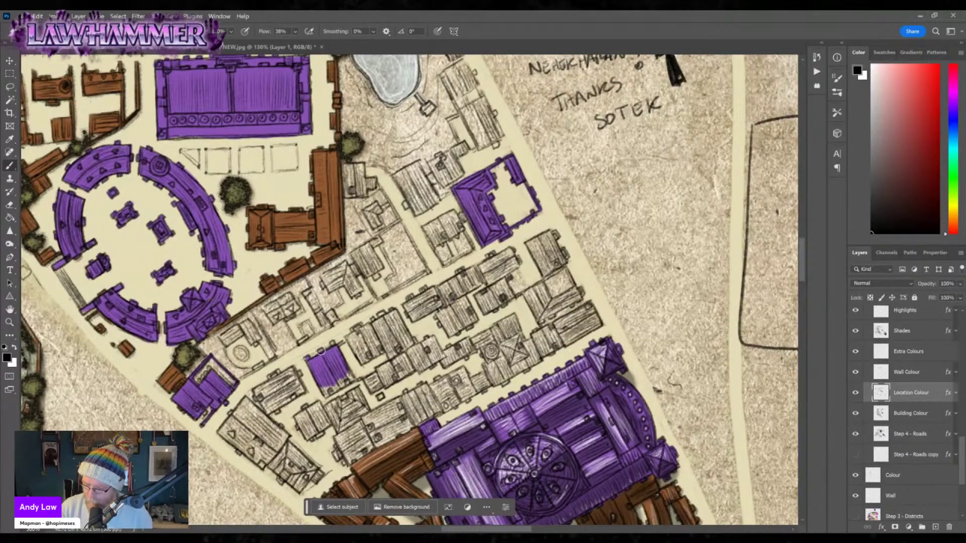
mouse_move(334, 347)
mouse_down()
mouse_move(323, 387)
mouse_move(339, 390)
mouse_move(347, 371)
mouse_move(351, 379)
mouse_up()
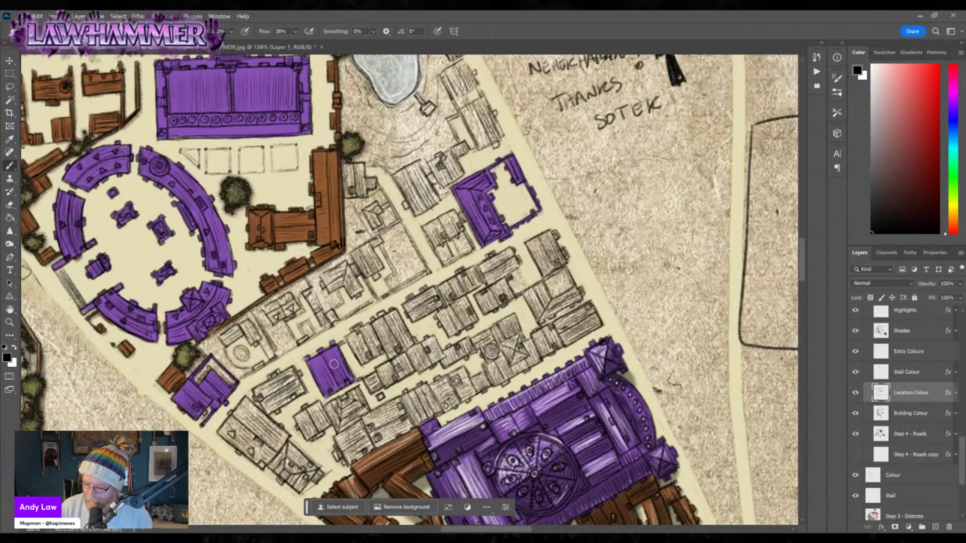
mouse_move(483, 343)
mouse_down()
mouse_move(472, 337)
mouse_move(498, 361)
mouse_move(518, 334)
mouse_move(499, 326)
mouse_move(482, 334)
mouse_move(489, 374)
mouse_move(507, 375)
mouse_move(528, 343)
mouse_move(537, 359)
mouse_up()
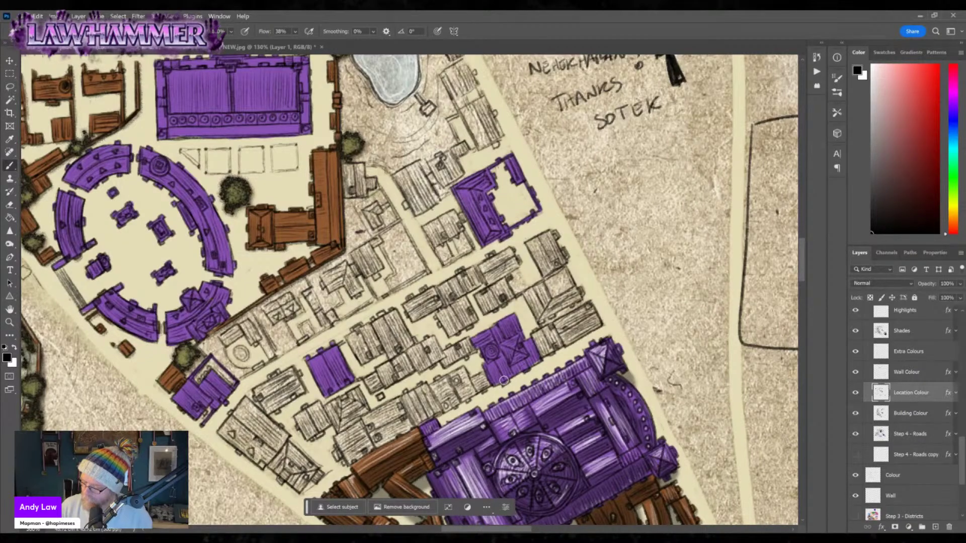
drag(582, 375, 534, 305)
mouse_move(618, 280)
mouse_down()
mouse_move(586, 304)
mouse_move(595, 279)
mouse_move(636, 272)
mouse_move(640, 298)
mouse_move(626, 295)
mouse_move(617, 317)
mouse_up()
key(ctrl+z)
mouse_move(626, 287)
mouse_down()
mouse_move(619, 320)
mouse_move(646, 308)
mouse_up()
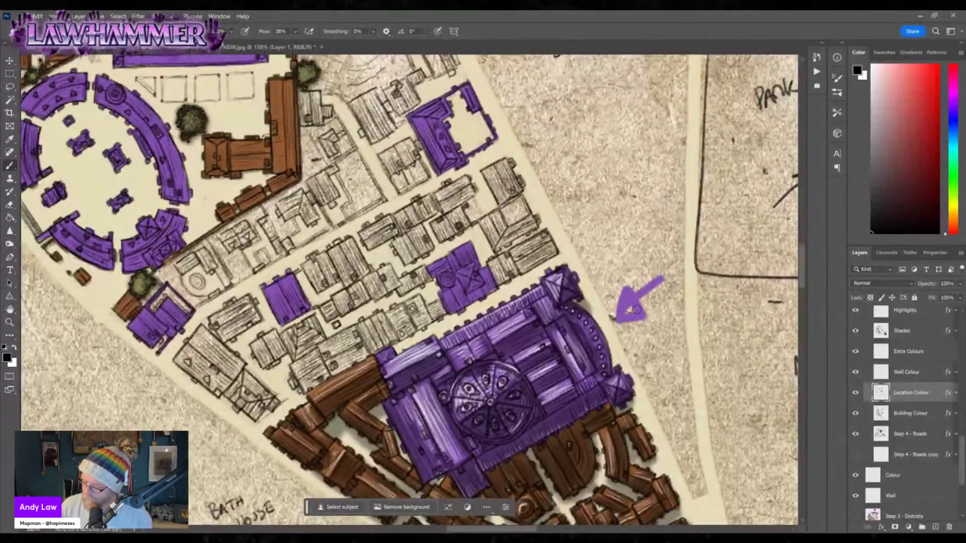
key(ctrl+z)
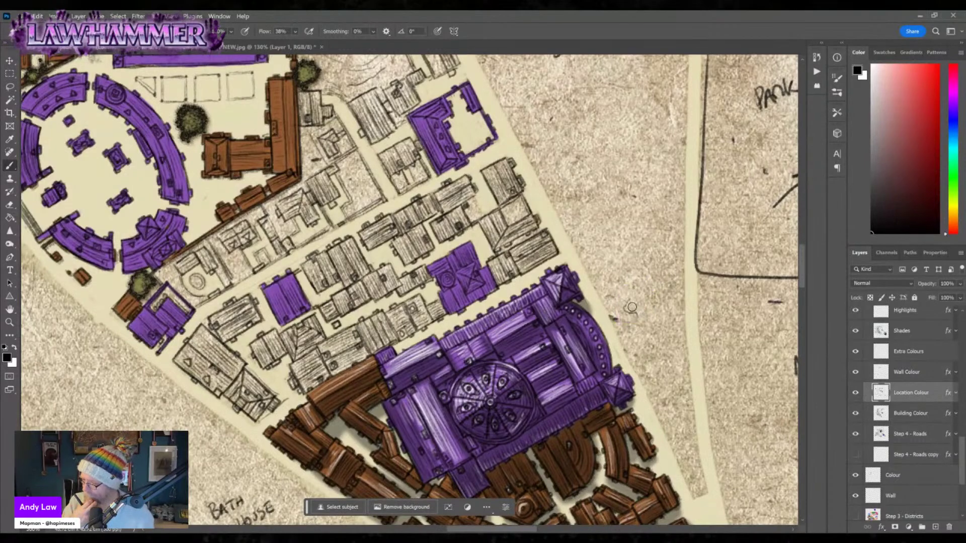
drag(525, 212, 559, 320)
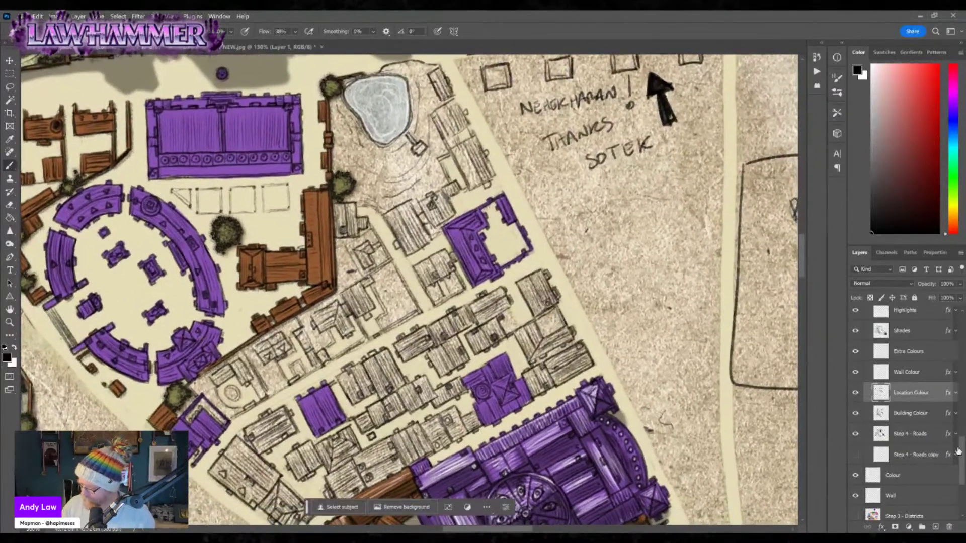
Make the Building Colour layer active and paint the two easternmost hatched houses southeast of the purple courtyard building brown.
click(911, 413)
mouse_move(522, 285)
mouse_down()
mouse_move(533, 304)
mouse_move(528, 281)
mouse_move(549, 304)
mouse_up()
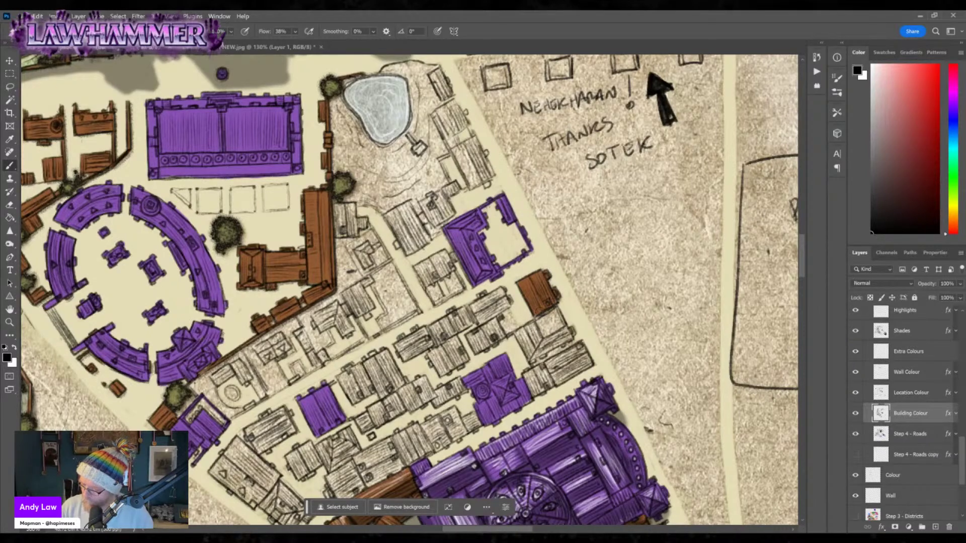
mouse_move(565, 326)
mouse_down()
mouse_move(560, 336)
mouse_move(570, 333)
mouse_move(531, 356)
mouse_move(525, 330)
mouse_move(534, 327)
mouse_move(528, 352)
mouse_move(520, 330)
mouse_up()
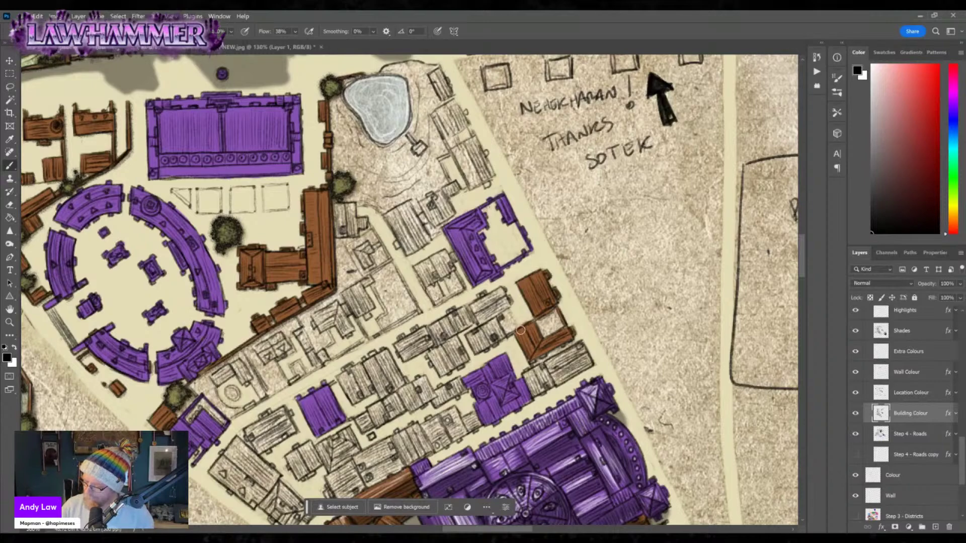
mouse_move(600, 205)
mouse_down()
mouse_move(660, 322)
mouse_move(606, 199)
mouse_up()
key(ctrl+z)
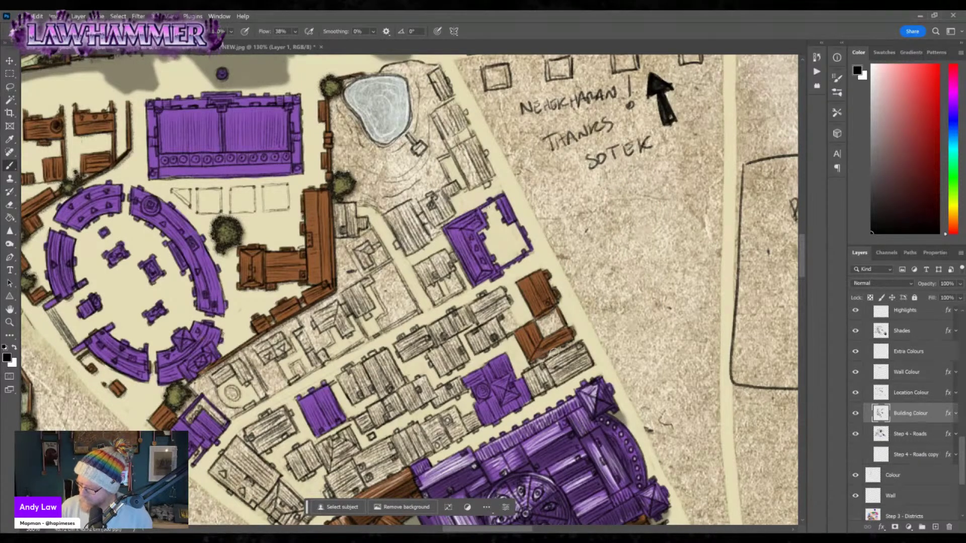
Paint the row of hatched houses along the northwest side of the large purple complex in the brown building colour.
mouse_move(526, 377)
mouse_down()
mouse_move(577, 343)
mouse_move(585, 362)
mouse_move(555, 380)
mouse_move(578, 358)
mouse_move(538, 391)
mouse_move(584, 364)
mouse_up()
mouse_move(476, 420)
mouse_down()
mouse_move(455, 437)
mouse_move(452, 412)
mouse_move(428, 442)
mouse_move(446, 444)
mouse_move(411, 457)
mouse_move(395, 439)
mouse_move(415, 427)
mouse_move(410, 439)
mouse_move(399, 436)
mouse_move(512, 337)
mouse_up()
mouse_move(457, 366)
mouse_down()
mouse_move(469, 391)
mouse_move(490, 358)
mouse_move(484, 385)
mouse_move(499, 376)
mouse_move(486, 368)
mouse_move(433, 380)
mouse_move(450, 340)
mouse_up()
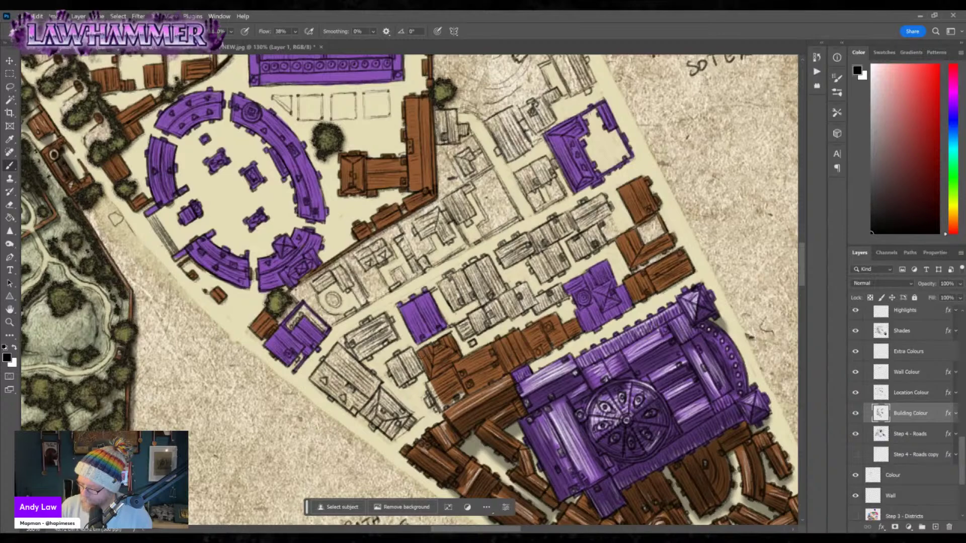
drag(436, 400, 443, 406)
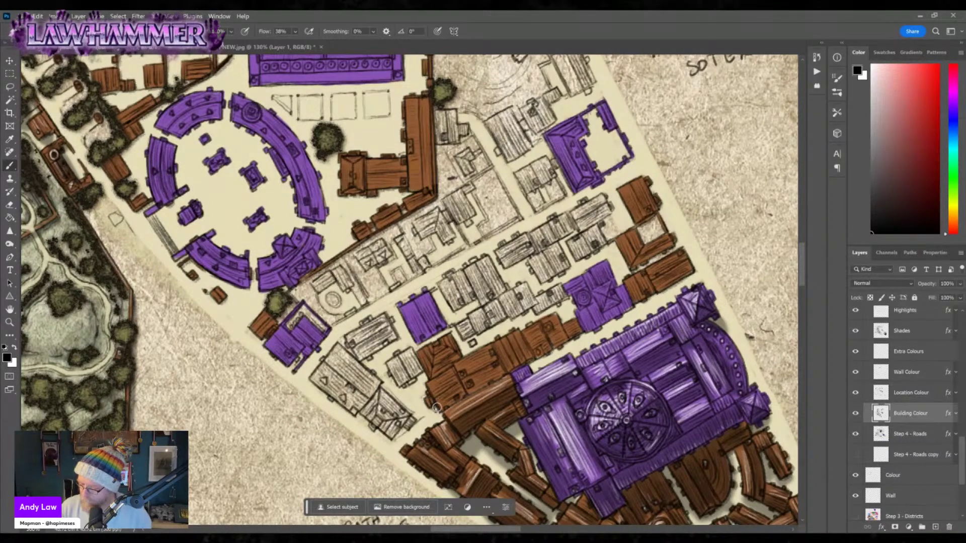
drag(391, 375, 415, 361)
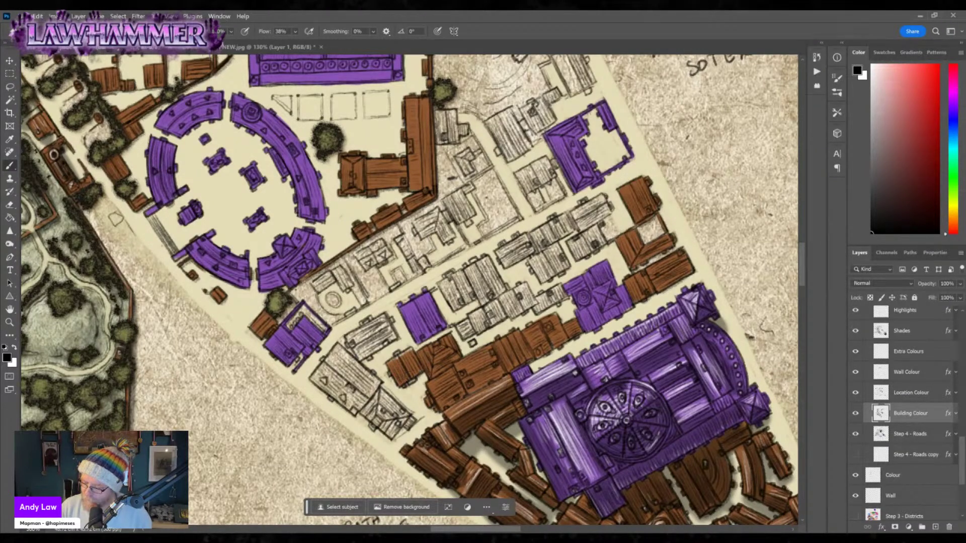
mouse_move(393, 362)
mouse_down()
mouse_move(409, 353)
mouse_move(398, 355)
mouse_up()
Paint the two large houses on the southwestern road and the house south of the purple corner building brown.
mouse_move(316, 378)
mouse_down()
mouse_move(360, 397)
mouse_move(338, 351)
mouse_move(320, 375)
mouse_up()
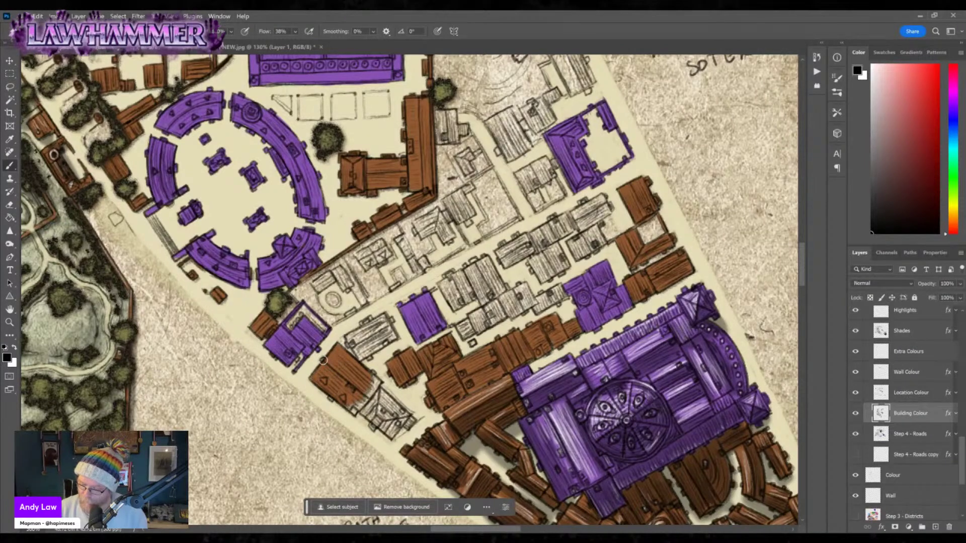
mouse_move(354, 401)
mouse_down()
mouse_move(349, 409)
mouse_move(374, 377)
mouse_move(365, 413)
mouse_move(390, 415)
mouse_move(400, 400)
mouse_move(382, 395)
mouse_move(373, 427)
mouse_move(405, 419)
mouse_up()
mouse_move(351, 343)
mouse_down()
mouse_move(371, 335)
mouse_move(388, 332)
mouse_move(383, 320)
mouse_move(349, 343)
mouse_move(369, 349)
mouse_move(394, 335)
mouse_move(389, 321)
mouse_move(363, 325)
mouse_move(368, 355)
mouse_up()
Colour the yard walls, houses and outbuildings brown in the plots around the circular yard feature southeast of the purple oval.
mouse_move(314, 285)
mouse_down()
mouse_move(335, 271)
mouse_move(352, 284)
mouse_move(333, 272)
mouse_move(340, 264)
mouse_up()
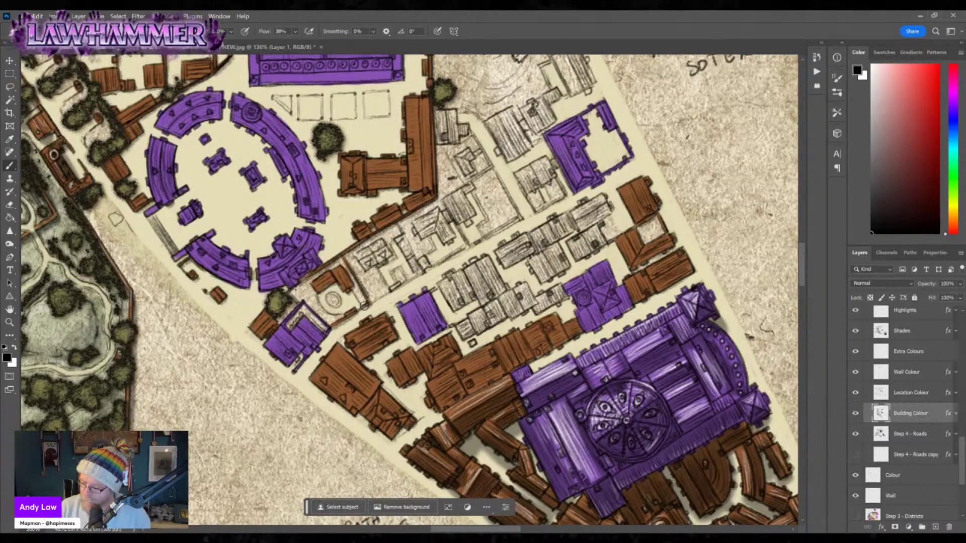
mouse_move(358, 281)
mouse_down()
mouse_move(361, 255)
mouse_move(391, 256)
mouse_up()
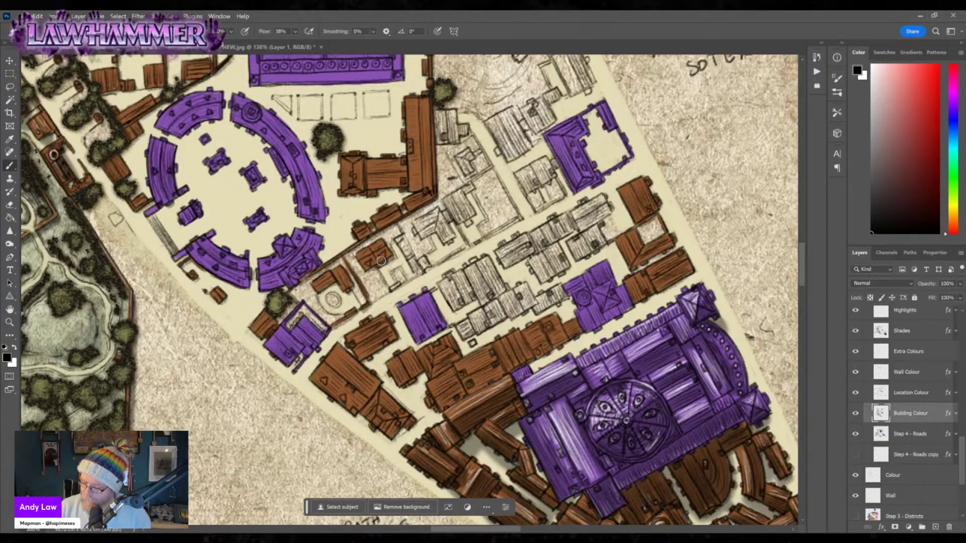
mouse_move(403, 242)
mouse_down()
mouse_move(408, 252)
mouse_move(397, 224)
mouse_up()
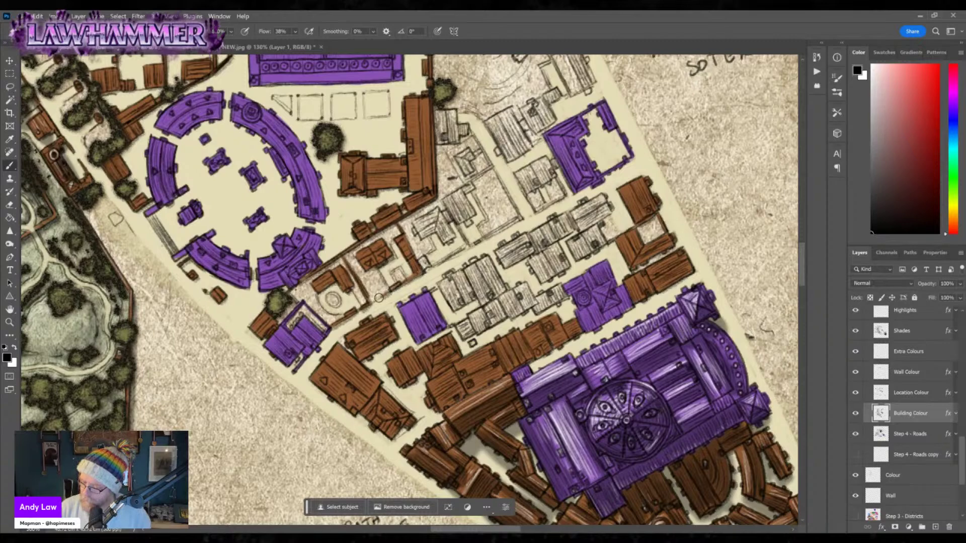
mouse_move(423, 232)
mouse_down()
mouse_move(419, 220)
mouse_move(441, 218)
mouse_move(443, 233)
mouse_up()
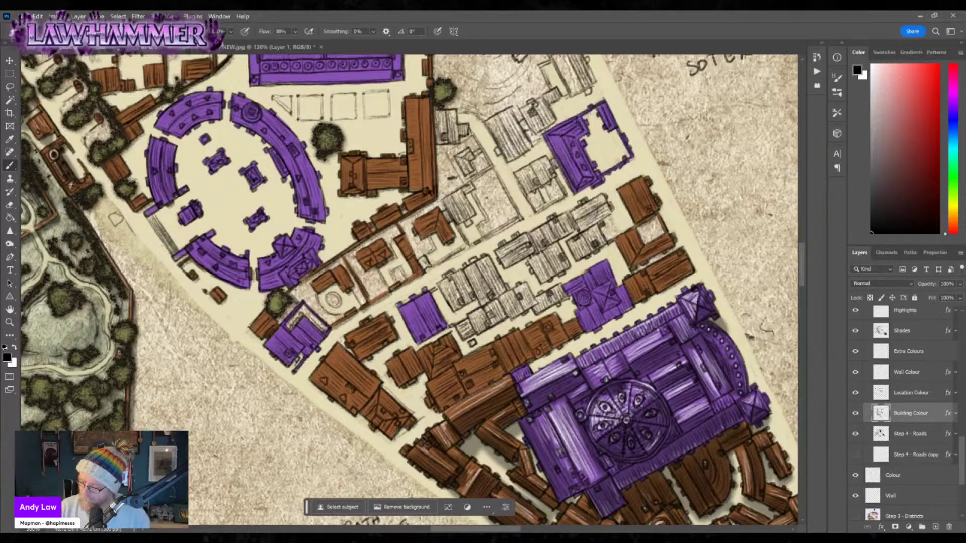
drag(423, 262, 422, 251)
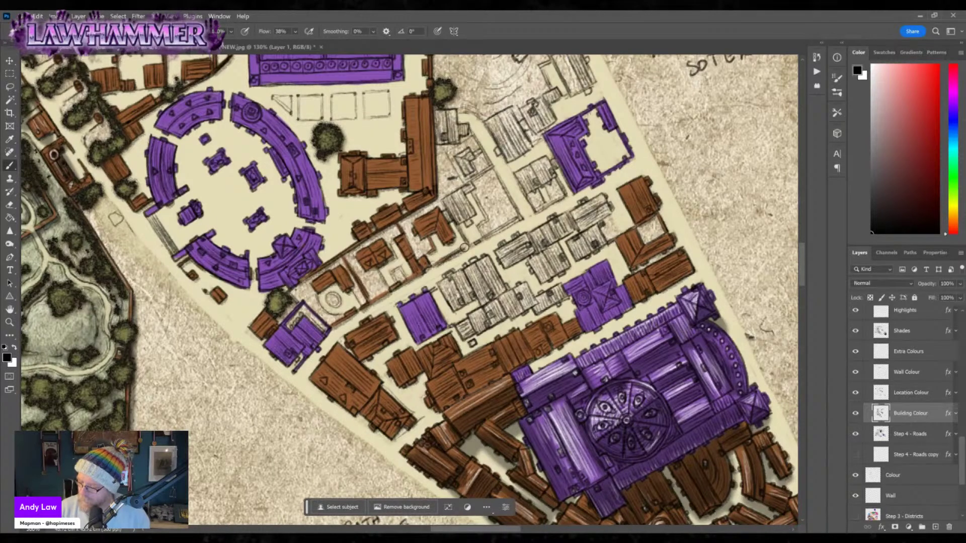
Colour the remaining houses and boundary walls brown in the northeastern walled plots, up to the house beside the long brown building.
mouse_move(446, 213)
mouse_down()
mouse_move(455, 205)
mouse_move(447, 200)
mouse_move(468, 198)
mouse_move(459, 221)
mouse_move(462, 210)
mouse_move(468, 223)
mouse_move(472, 191)
mouse_up()
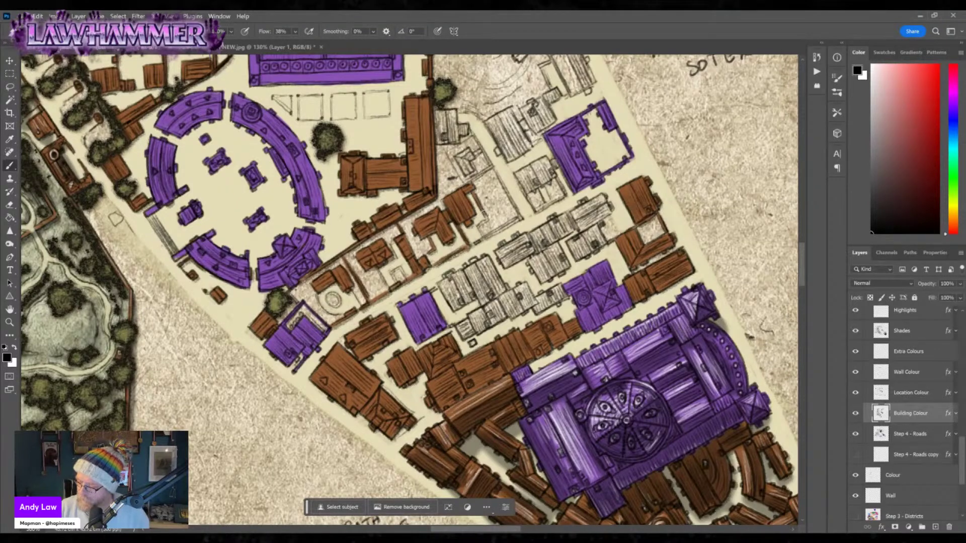
drag(471, 245, 516, 220)
drag(494, 170, 516, 213)
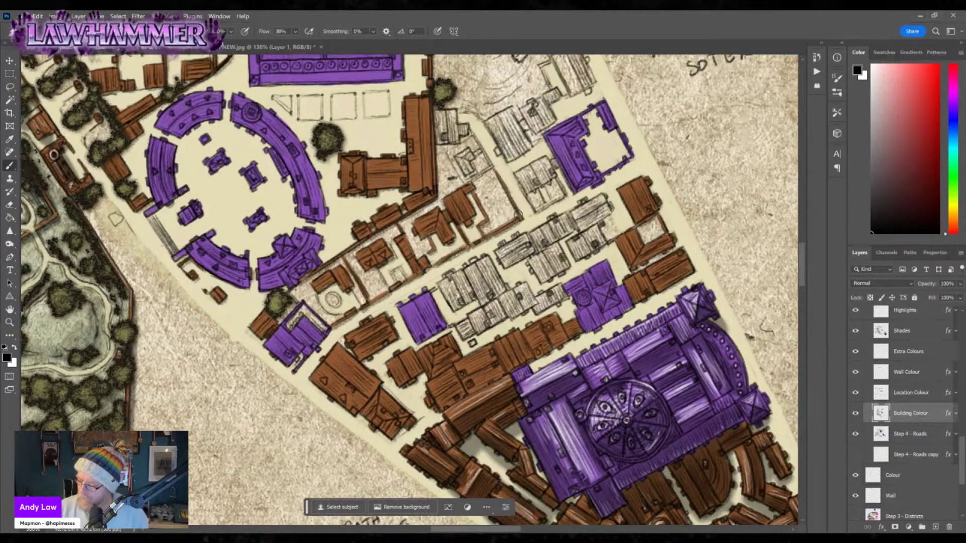
mouse_move(490, 165)
mouse_down()
mouse_move(467, 181)
mouse_move(446, 154)
mouse_move(460, 179)
mouse_move(467, 150)
mouse_up()
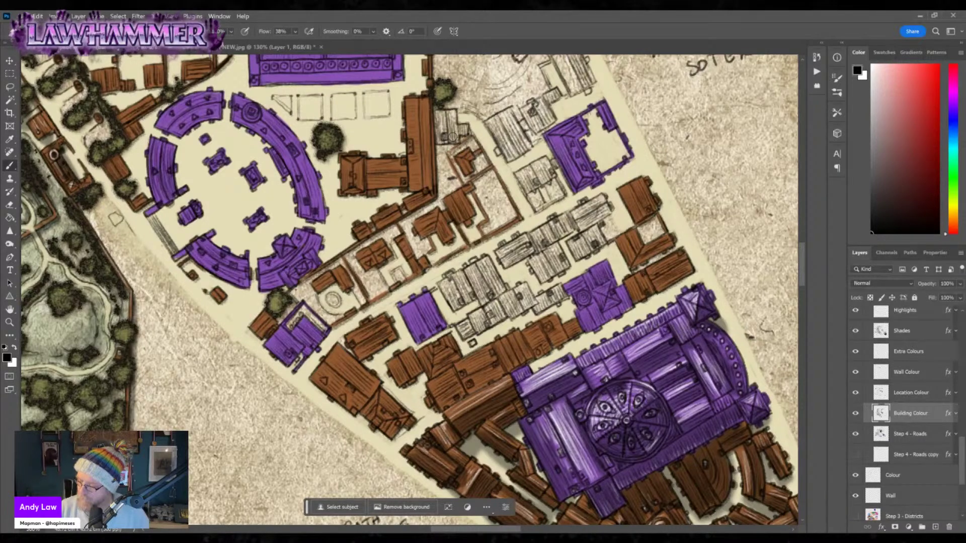
mouse_move(443, 114)
mouse_down()
mouse_move(437, 130)
mouse_move(453, 116)
mouse_move(448, 146)
mouse_move(443, 121)
mouse_move(460, 129)
mouse_up()
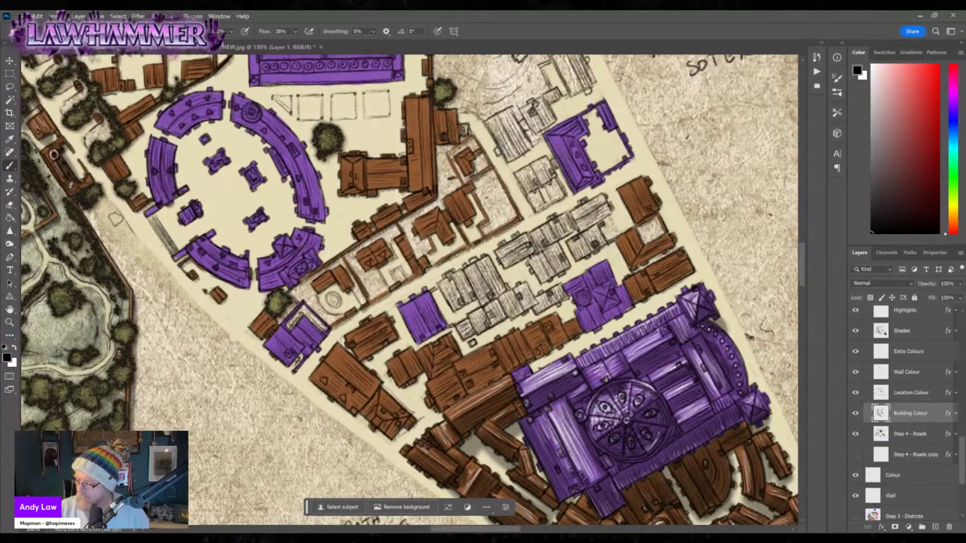
Paint the hatched houses in the central block between the two purple houses and the walled plots brown.
mouse_move(451, 290)
mouse_down()
mouse_move(440, 284)
mouse_move(447, 307)
mouse_move(471, 279)
mouse_move(442, 303)
mouse_move(432, 291)
mouse_move(468, 279)
mouse_move(452, 274)
mouse_up()
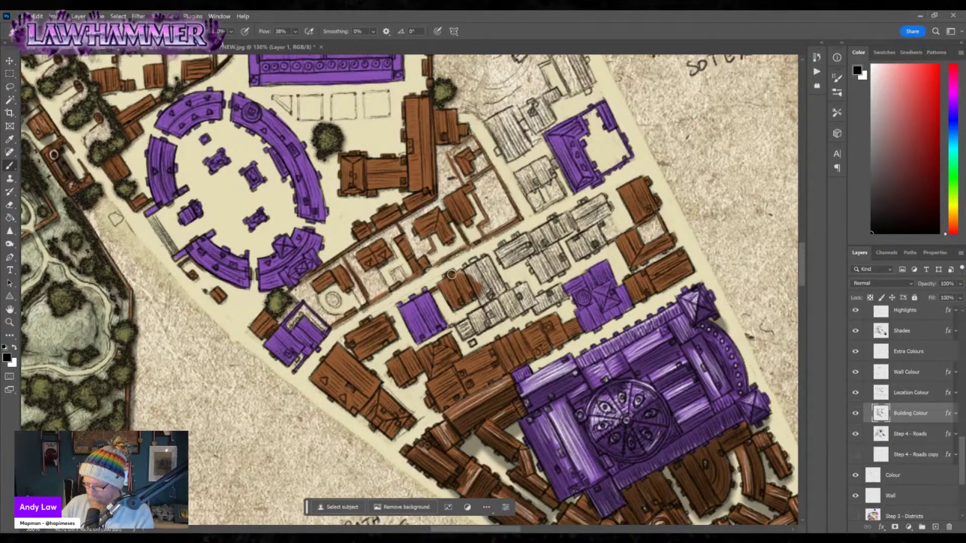
mouse_move(534, 305)
mouse_down()
mouse_move(562, 295)
mouse_move(537, 310)
mouse_move(543, 293)
mouse_move(566, 292)
mouse_move(523, 308)
mouse_move(525, 288)
mouse_move(499, 304)
mouse_move(520, 303)
mouse_move(512, 314)
mouse_move(473, 315)
mouse_move(459, 326)
mouse_move(465, 334)
mouse_move(505, 307)
mouse_move(482, 325)
mouse_move(473, 277)
mouse_move(481, 293)
mouse_move(502, 301)
mouse_move(491, 272)
mouse_move(465, 266)
mouse_up()
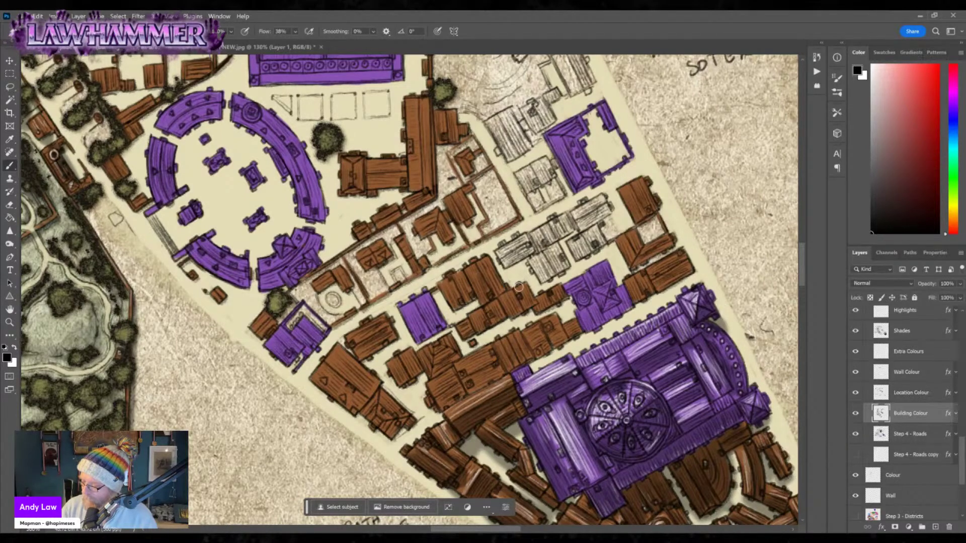
drag(498, 254, 524, 240)
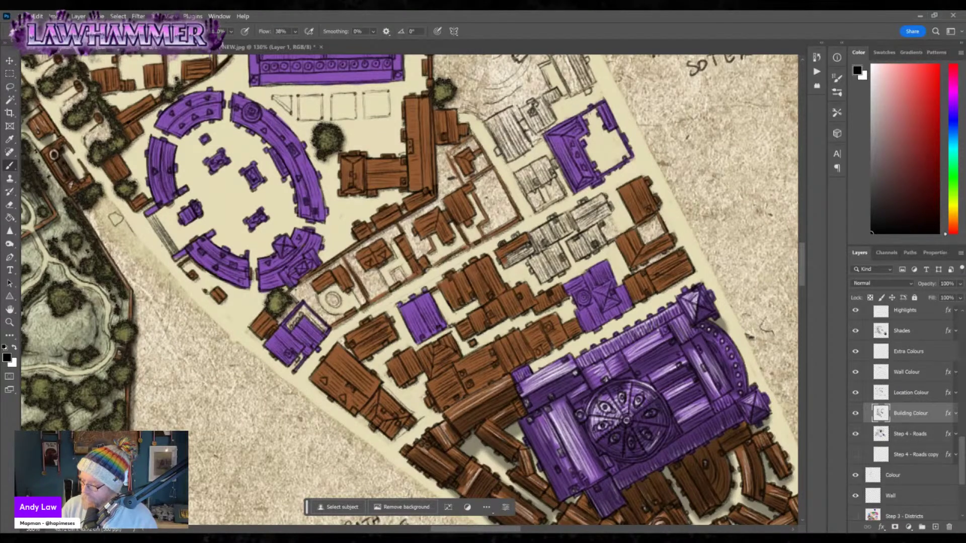
mouse_move(516, 235)
mouse_down()
mouse_move(506, 264)
mouse_move(523, 247)
mouse_move(507, 261)
mouse_move(521, 253)
mouse_move(541, 271)
mouse_move(540, 252)
mouse_move(559, 253)
mouse_move(564, 264)
mouse_move(542, 279)
mouse_move(560, 268)
mouse_move(537, 287)
mouse_up()
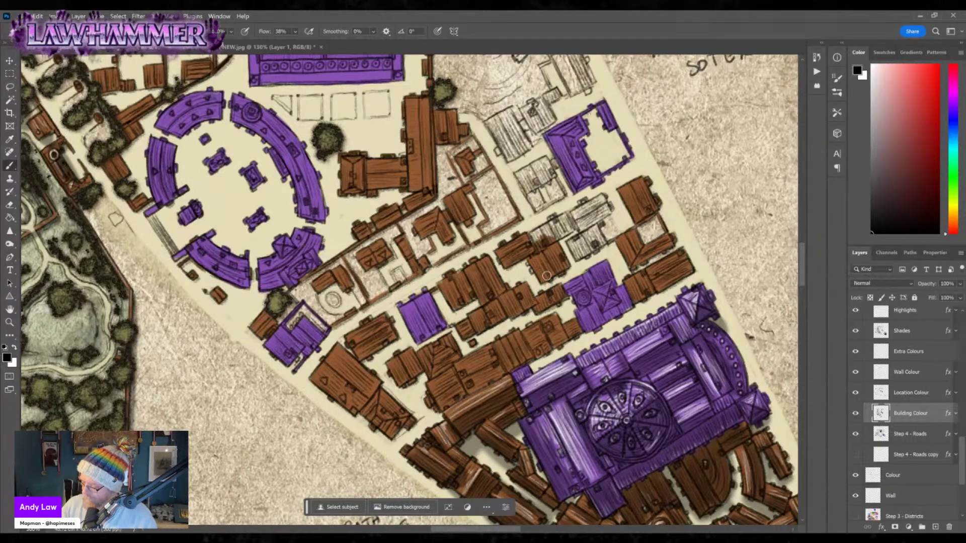
mouse_move(532, 269)
mouse_down()
mouse_move(536, 233)
mouse_move(565, 216)
mouse_move(569, 227)
mouse_move(558, 233)
mouse_move(578, 254)
mouse_move(571, 243)
mouse_move(589, 236)
mouse_move(588, 251)
mouse_move(574, 214)
mouse_move(579, 225)
mouse_move(584, 206)
mouse_up()
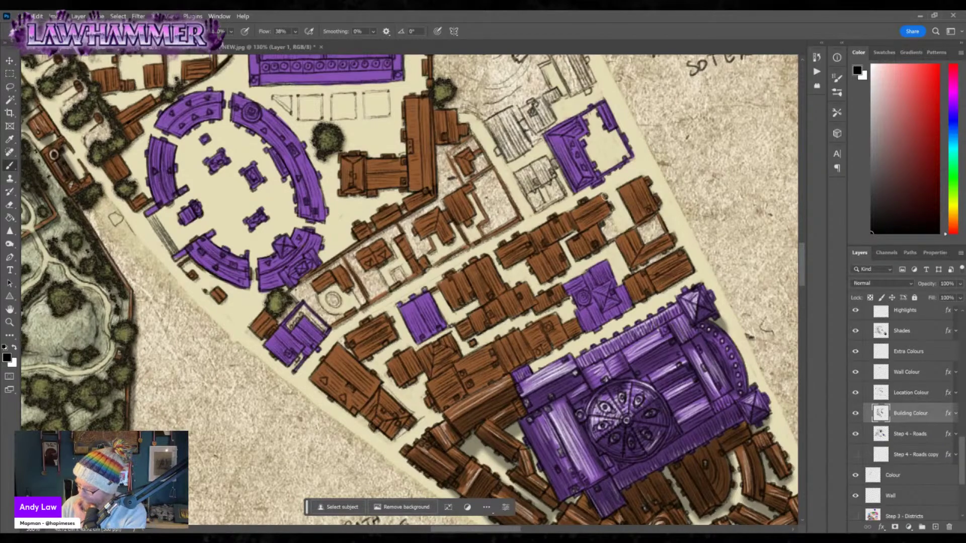
Paint the houses and the small walled yard just west of the purple courtyard building brown.
mouse_move(529, 177)
mouse_down()
mouse_move(553, 173)
mouse_move(538, 190)
mouse_move(538, 162)
mouse_move(547, 157)
mouse_up()
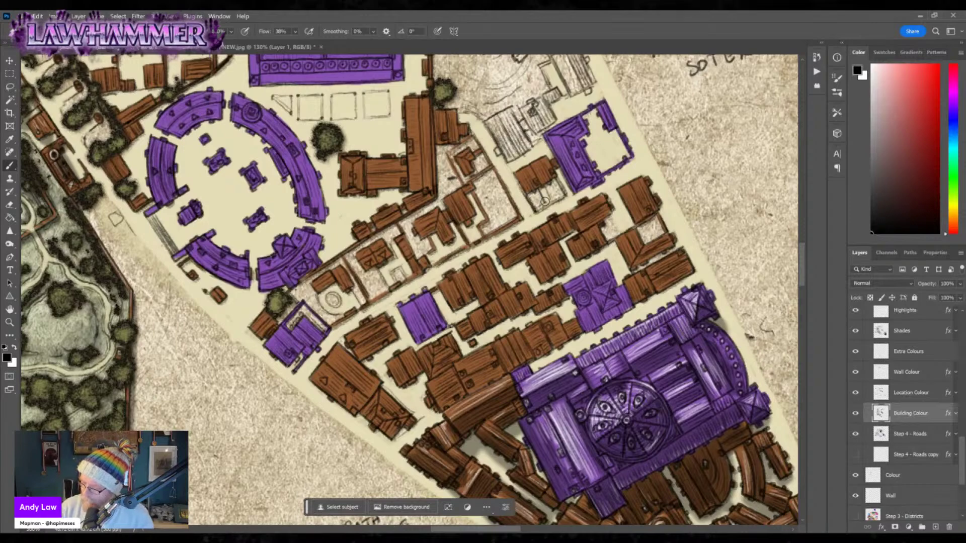
drag(538, 208, 564, 195)
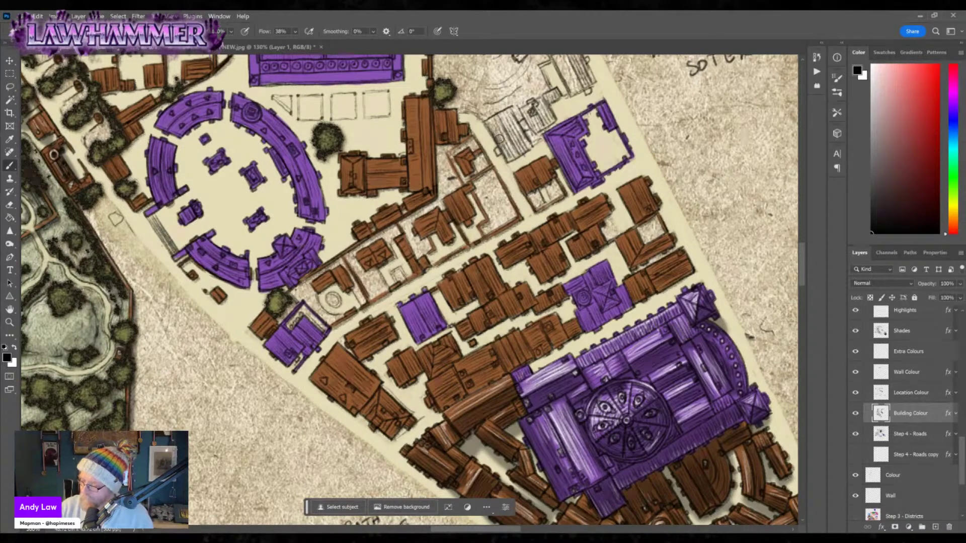
mouse_move(499, 139)
mouse_down()
mouse_move(522, 136)
mouse_move(514, 154)
mouse_move(517, 142)
mouse_move(488, 123)
mouse_move(509, 111)
mouse_move(514, 127)
mouse_move(499, 151)
mouse_move(533, 108)
mouse_move(531, 121)
mouse_move(525, 108)
mouse_move(539, 103)
mouse_move(534, 130)
mouse_move(545, 109)
mouse_move(534, 102)
mouse_move(611, 163)
mouse_move(556, 356)
mouse_move(544, 360)
mouse_move(497, 306)
mouse_up()
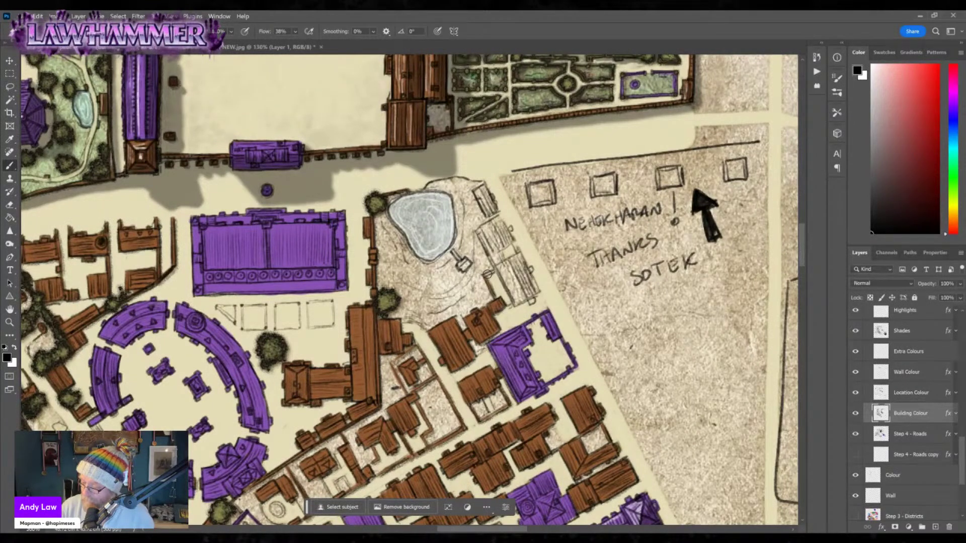
Colour the houses and yard walls along the road east of the pond and the small hut beside the pond brown.
drag(479, 233, 507, 297)
mouse_move(512, 261)
mouse_down()
mouse_move(520, 282)
mouse_move(524, 262)
mouse_move(536, 289)
mouse_move(527, 296)
mouse_up()
drag(512, 258, 522, 263)
mouse_move(534, 297)
mouse_down()
mouse_move(523, 302)
mouse_move(531, 301)
mouse_up()
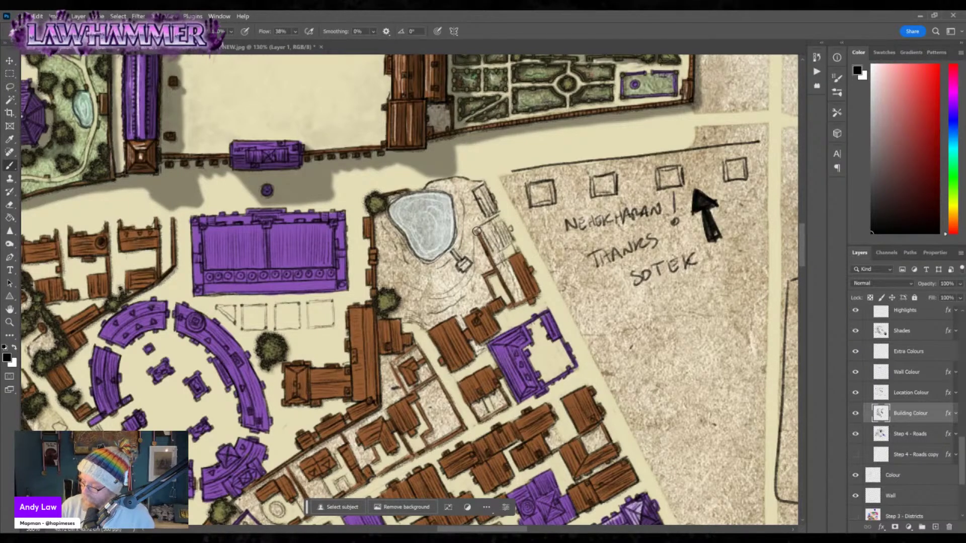
mouse_move(482, 240)
mouse_down()
mouse_move(501, 224)
mouse_move(505, 242)
mouse_move(493, 252)
mouse_move(486, 237)
mouse_up()
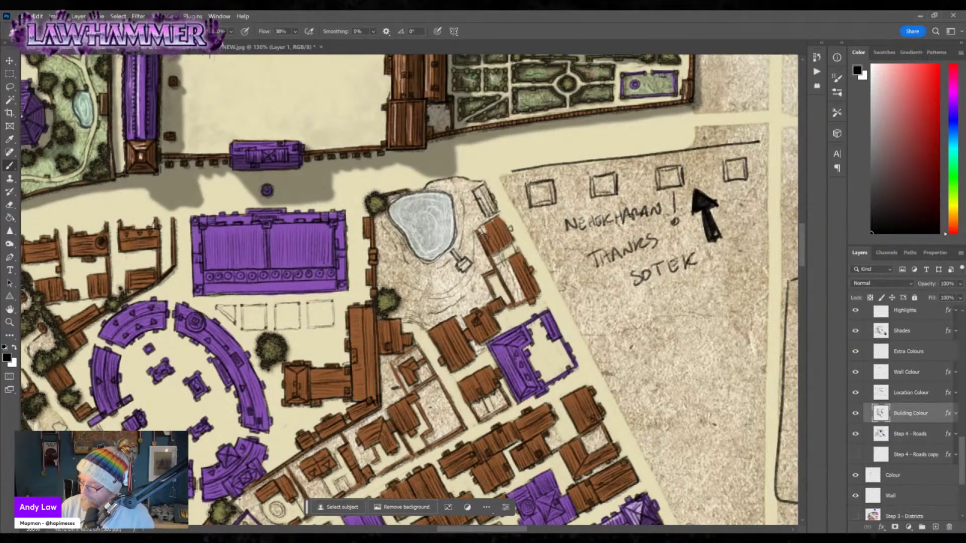
mouse_move(488, 197)
mouse_down()
mouse_move(478, 193)
mouse_move(495, 206)
mouse_move(496, 186)
mouse_up()
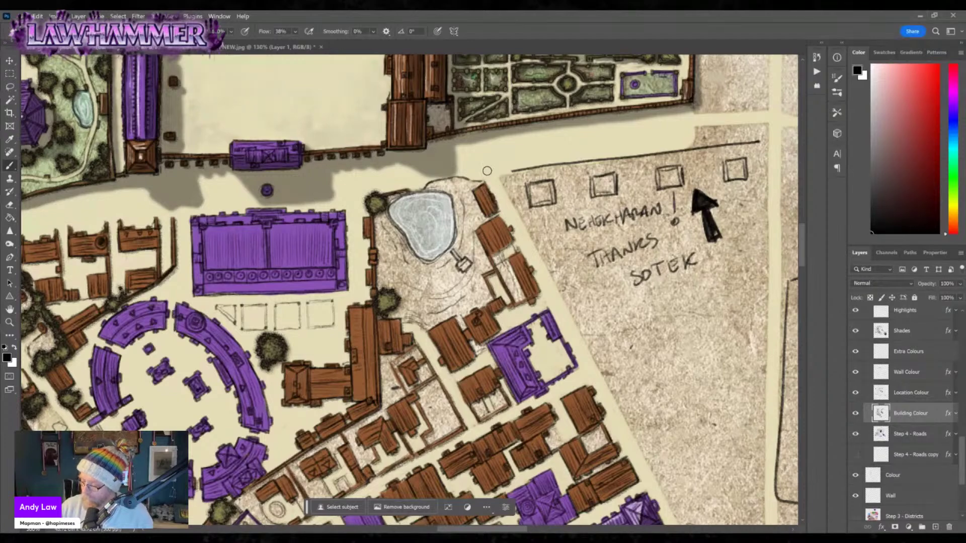
drag(455, 254, 461, 268)
drag(509, 375, 515, 278)
drag(592, 353, 612, 372)
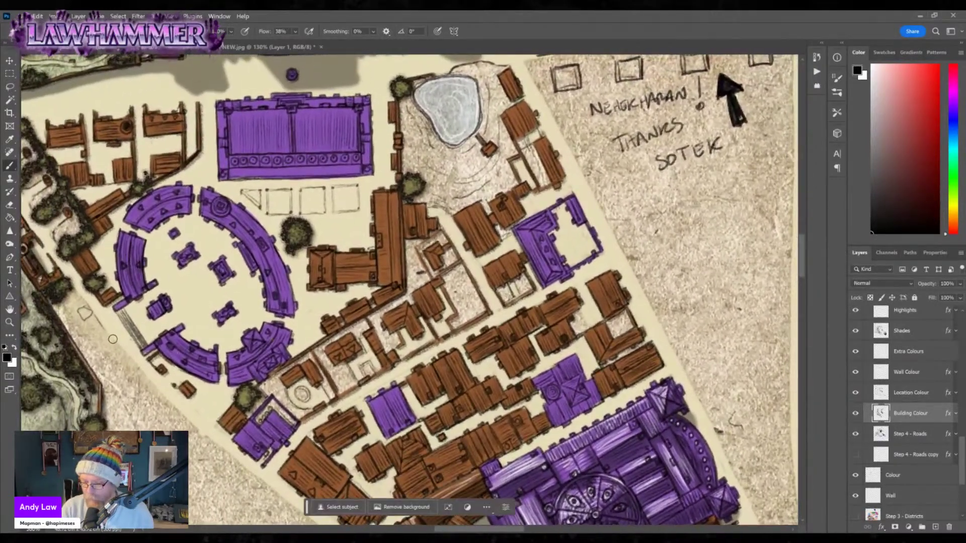
Survey the coloured district, the neighbouring park and docks, and the empty plots labelled for the middle class and ore store.
click(9, 323)
drag(518, 363, 525, 302)
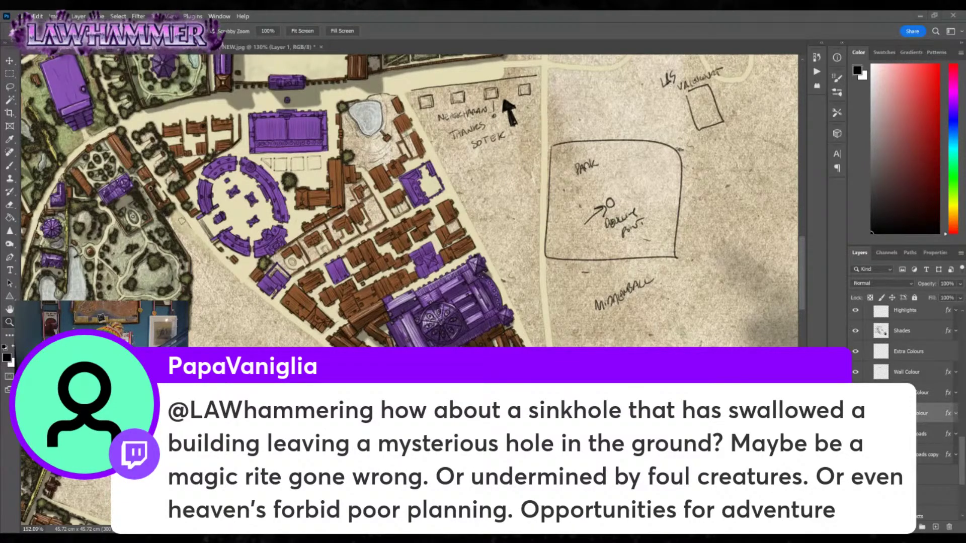
click(478, 382)
scroll(410, 201, down, 10)
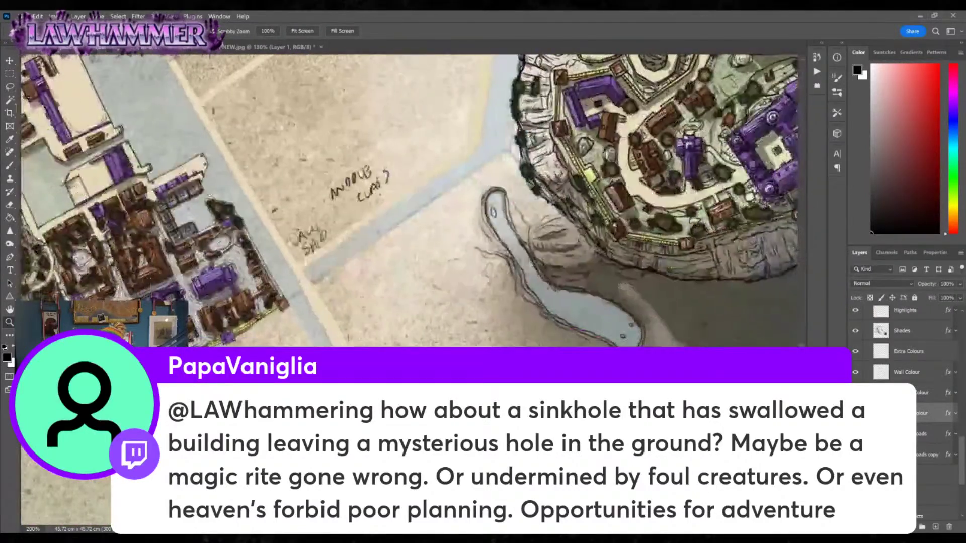
drag(192, 245, 475, 321)
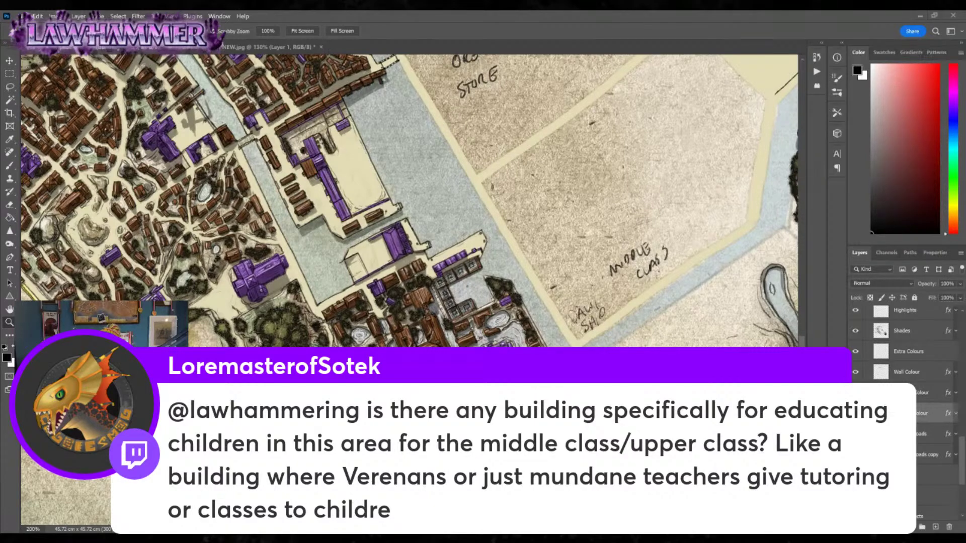
drag(196, 164, 382, 347)
drag(553, 251, 553, 322)
drag(449, 229, 517, 181)
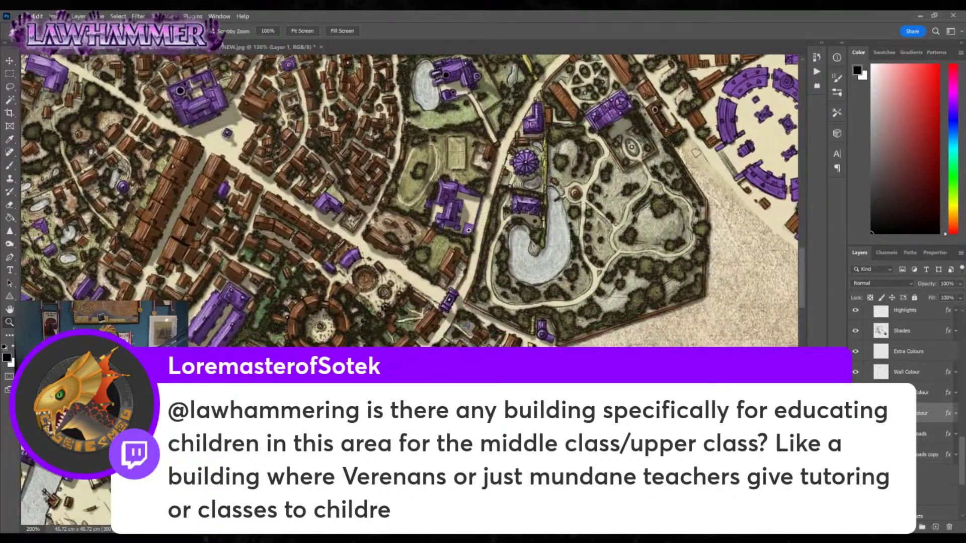
drag(648, 168, 229, 194)
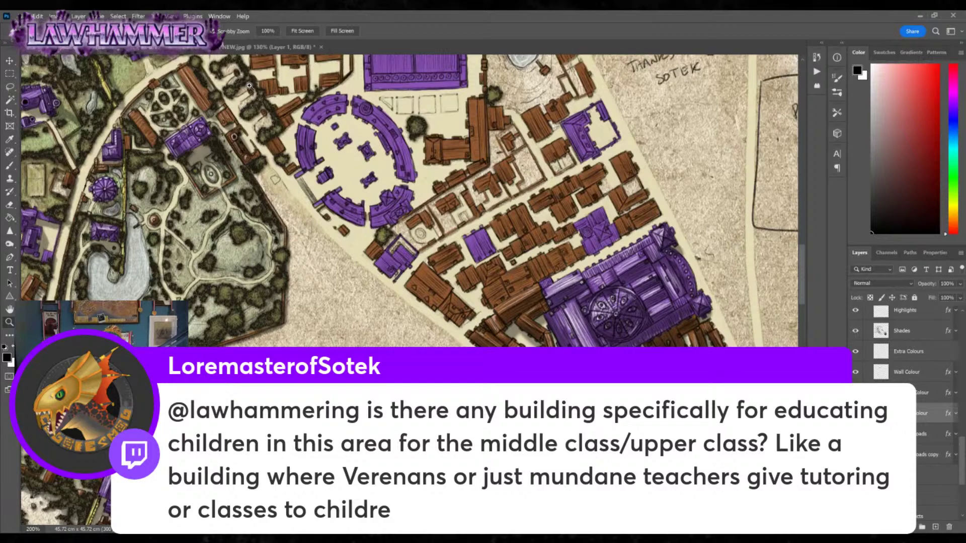
click(513, 418)
scroll(616, 61, down, 5)
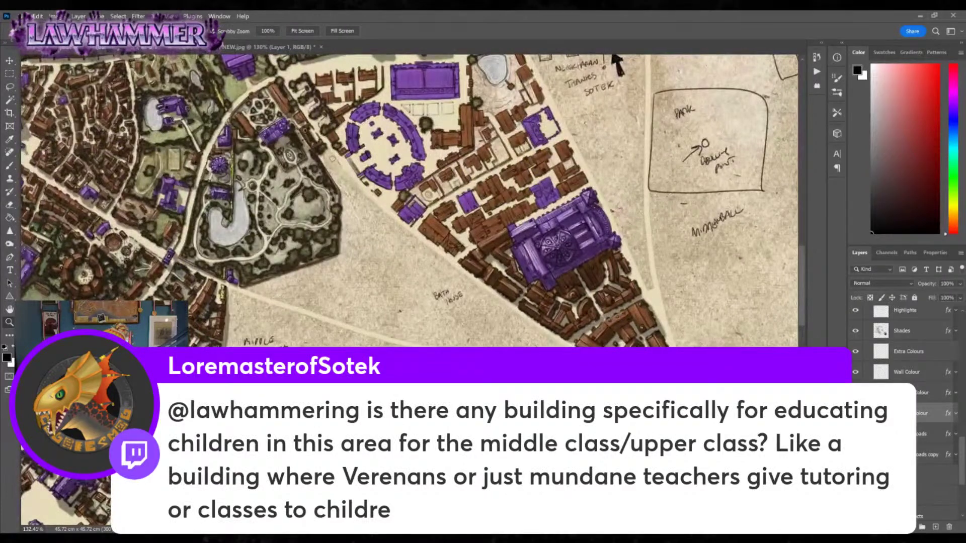
drag(659, 426, 515, 325)
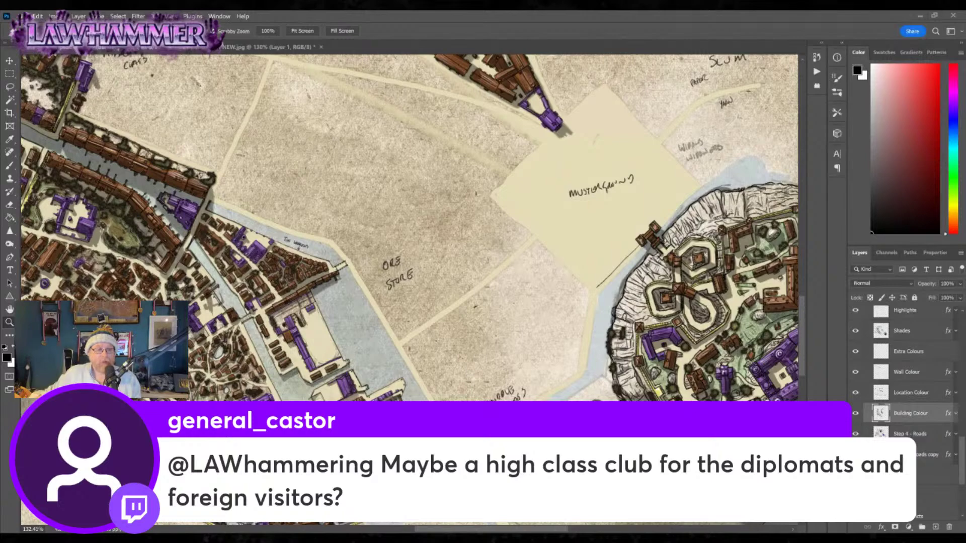
Look over the muster ground, the upper-class and park plots, and the neighbouring palace district to see what is still empty.
drag(496, 130, 561, 178)
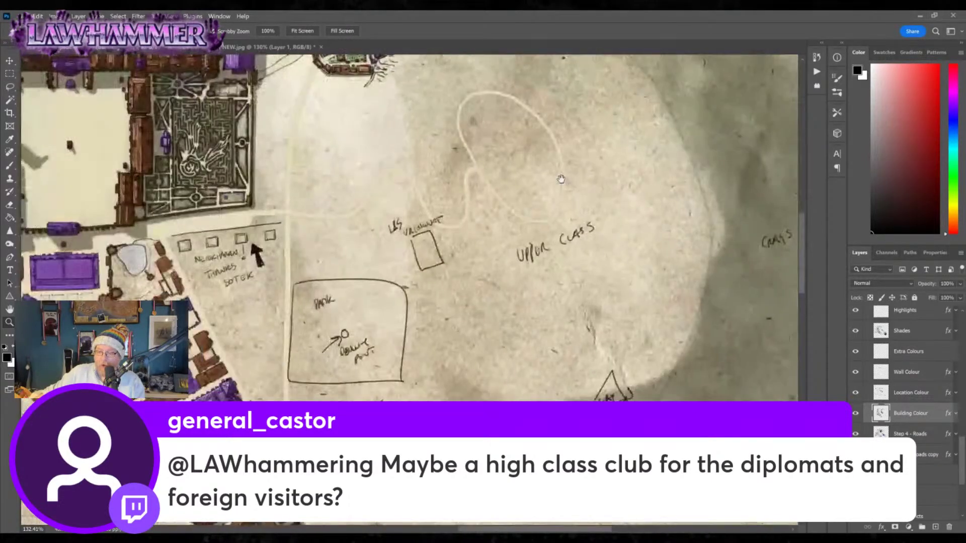
drag(337, 225, 435, 208)
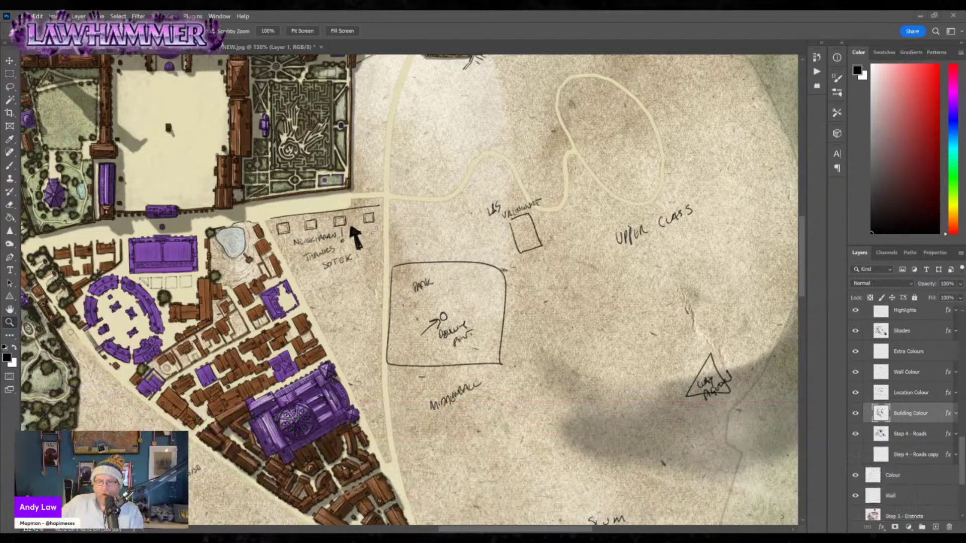
drag(225, 138, 336, 232)
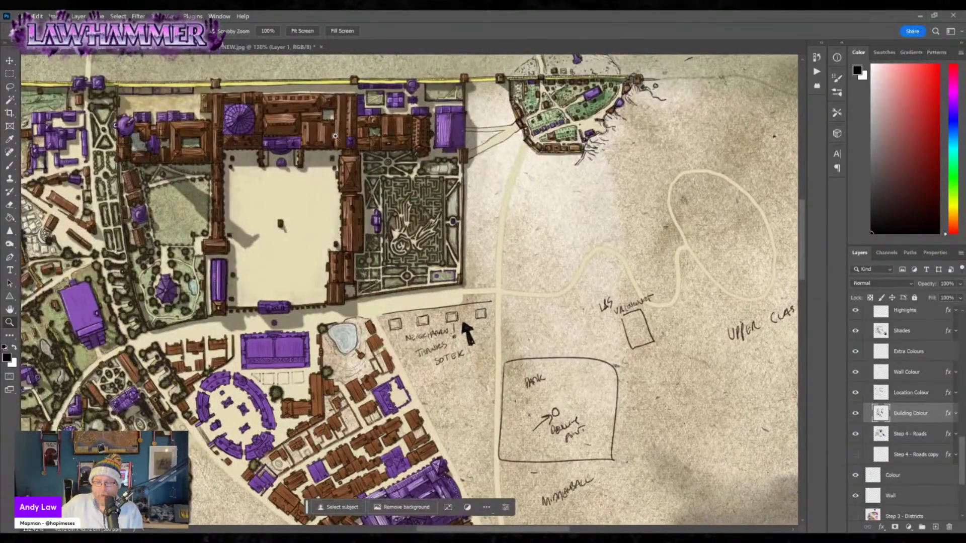
drag(449, 354, 456, 207)
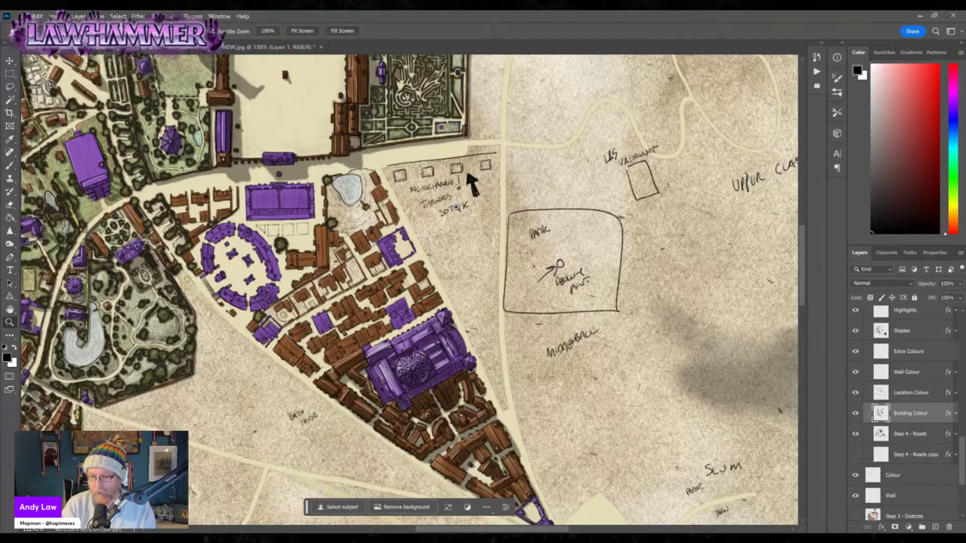
Make the Shades layer active and set up a small black brush with 0% hardness for painting shadows.
drag(381, 347, 424, 432)
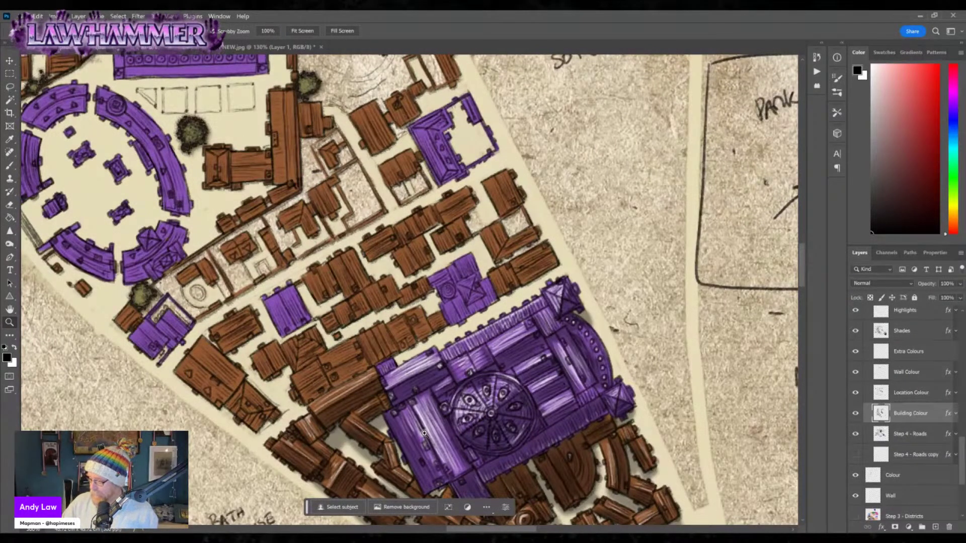
drag(963, 453, 963, 433)
click(908, 395)
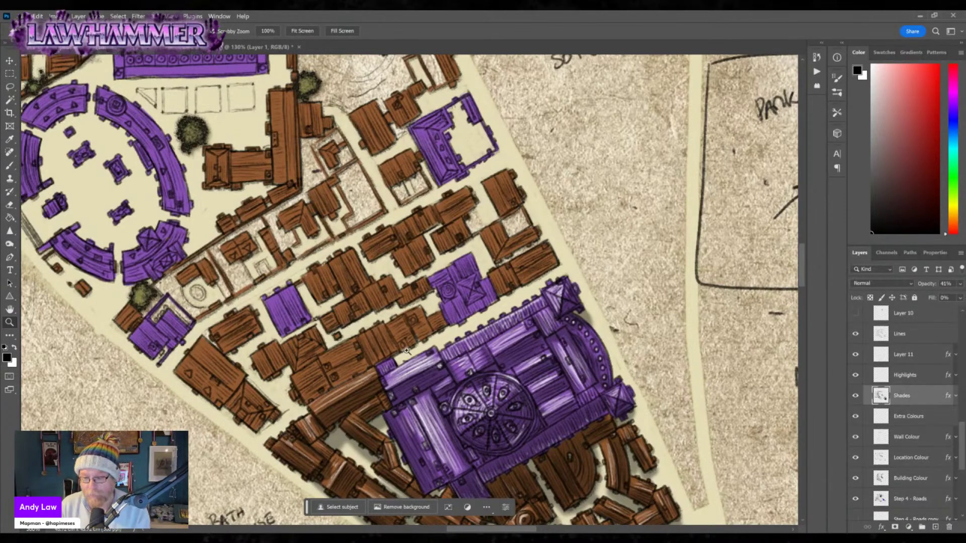
click(10, 165)
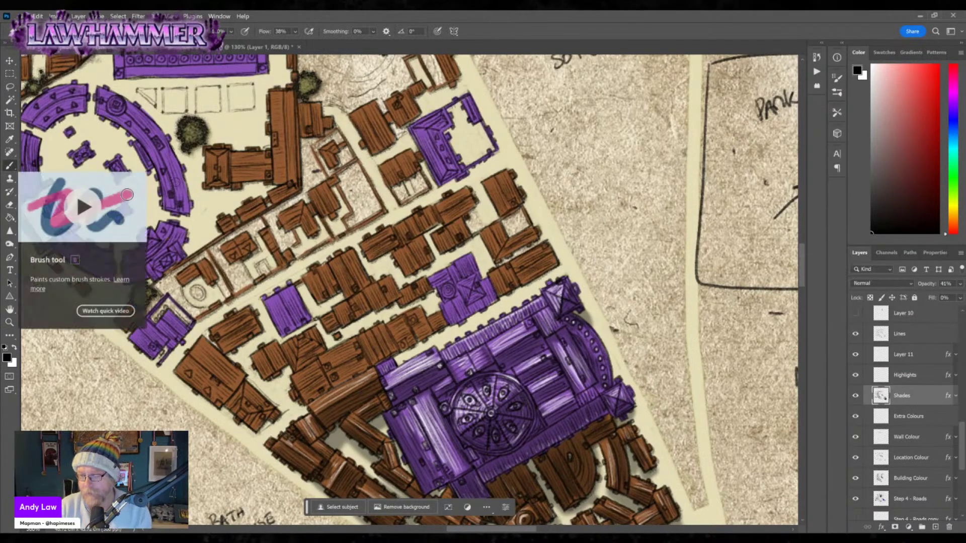
click(30, 31)
text(26)
key(Tab)
text(0)
key(Return)
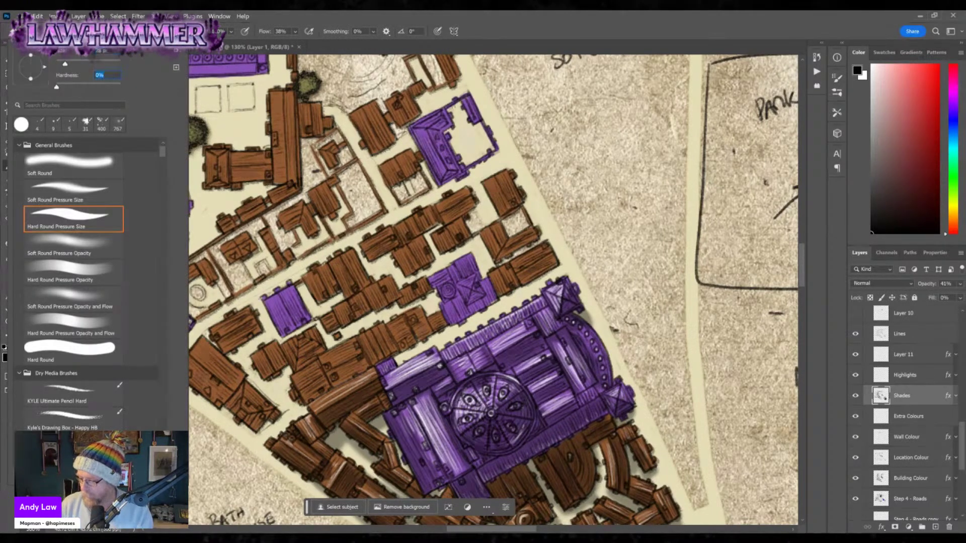
click(528, 276)
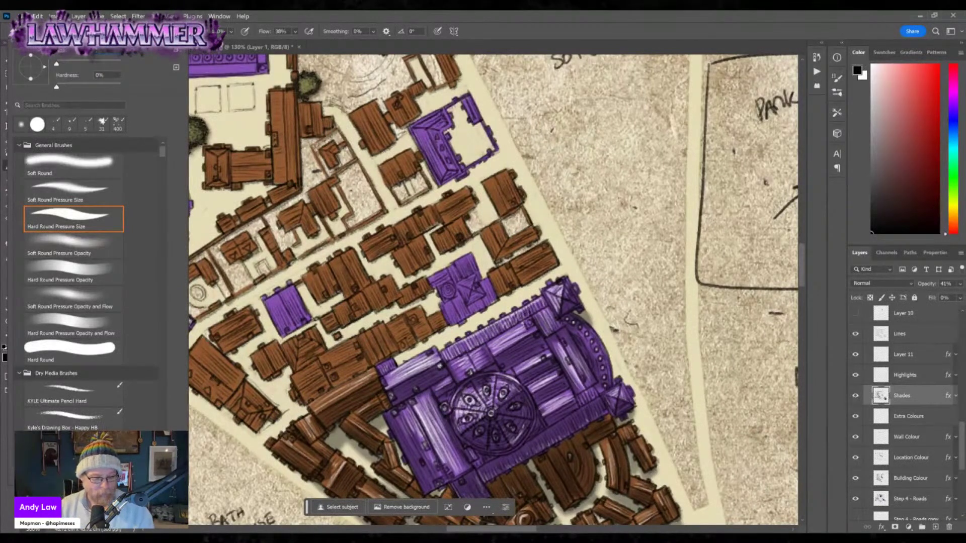
click(524, 278)
Paint shadows on the street north of the large domed purple building and around the brown houses near its northeast end.
mouse_move(524, 278)
mouse_down()
mouse_move(547, 262)
mouse_move(524, 280)
mouse_move(528, 287)
mouse_move(556, 263)
mouse_move(563, 272)
mouse_up()
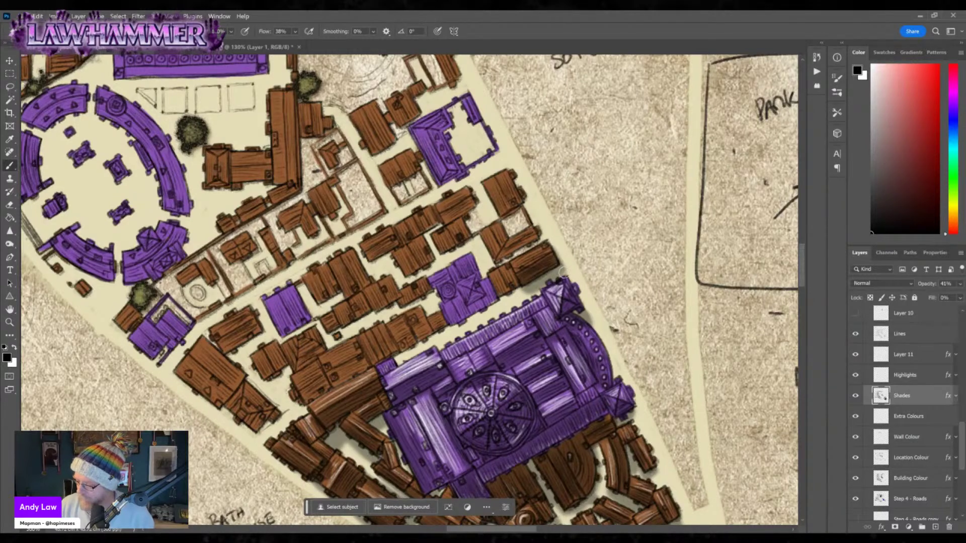
drag(582, 321, 611, 383)
mouse_move(524, 310)
mouse_down()
mouse_move(400, 359)
mouse_move(497, 312)
mouse_move(476, 310)
mouse_move(476, 293)
mouse_move(472, 304)
mouse_move(487, 305)
mouse_move(487, 295)
mouse_move(490, 308)
mouse_move(460, 306)
mouse_move(469, 262)
mouse_move(495, 303)
mouse_move(466, 263)
mouse_up()
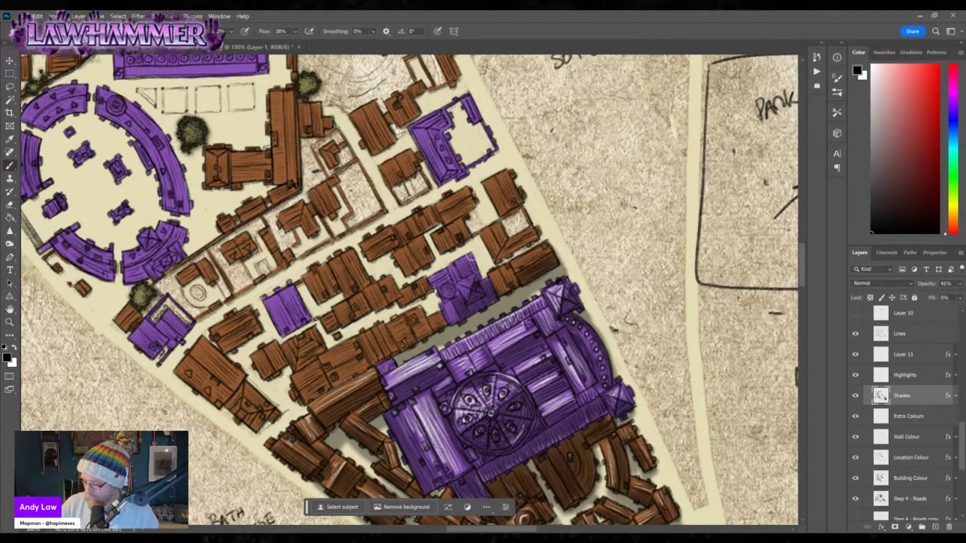
mouse_move(506, 251)
mouse_down()
mouse_move(535, 241)
mouse_move(522, 212)
mouse_move(511, 222)
mouse_move(448, 213)
mouse_up()
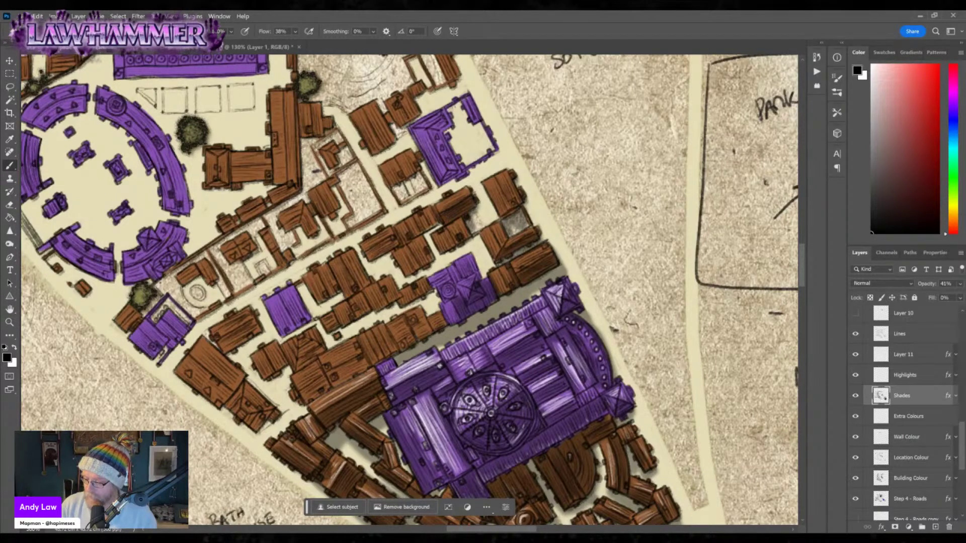
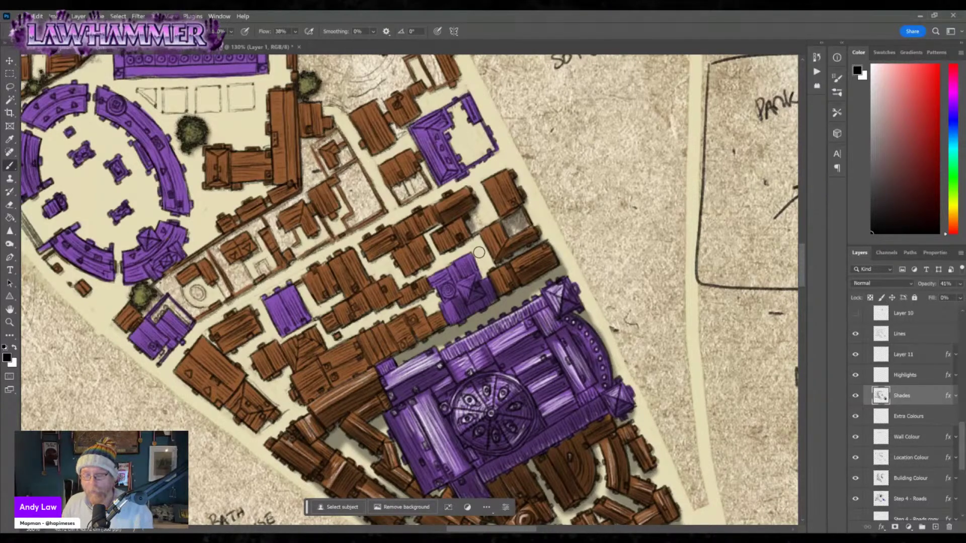
mouse_move(451, 227)
mouse_down()
mouse_move(462, 228)
mouse_move(456, 254)
mouse_move(477, 241)
mouse_up()
Shade the rows of brown houses northwest of the domed building, down to the large house at the western road.
mouse_move(474, 273)
mouse_down()
mouse_move(457, 296)
mouse_move(424, 309)
mouse_move(424, 301)
mouse_move(447, 280)
mouse_move(434, 323)
mouse_move(446, 323)
mouse_move(406, 323)
mouse_move(420, 340)
mouse_move(371, 332)
mouse_move(386, 361)
mouse_move(360, 352)
mouse_move(357, 339)
mouse_move(368, 364)
mouse_move(332, 374)
mouse_move(336, 386)
mouse_move(371, 368)
mouse_move(363, 355)
mouse_move(369, 365)
mouse_move(370, 357)
mouse_move(357, 359)
mouse_move(304, 394)
mouse_move(326, 377)
mouse_move(315, 396)
mouse_move(327, 379)
mouse_move(314, 396)
mouse_move(258, 419)
mouse_move(239, 400)
mouse_move(253, 387)
mouse_move(231, 399)
mouse_move(245, 383)
mouse_move(228, 381)
mouse_move(213, 400)
mouse_up()
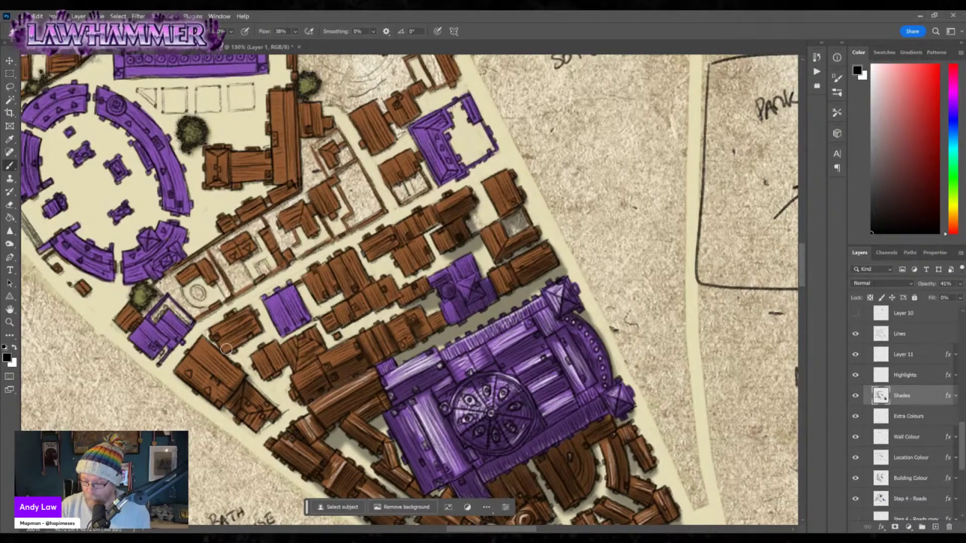
mouse_move(208, 343)
mouse_down()
mouse_move(247, 377)
mouse_move(226, 402)
mouse_move(252, 399)
mouse_move(260, 416)
mouse_move(244, 419)
mouse_move(262, 429)
mouse_move(274, 408)
mouse_move(249, 385)
mouse_move(280, 409)
mouse_move(260, 429)
mouse_move(276, 414)
mouse_move(274, 436)
mouse_up()
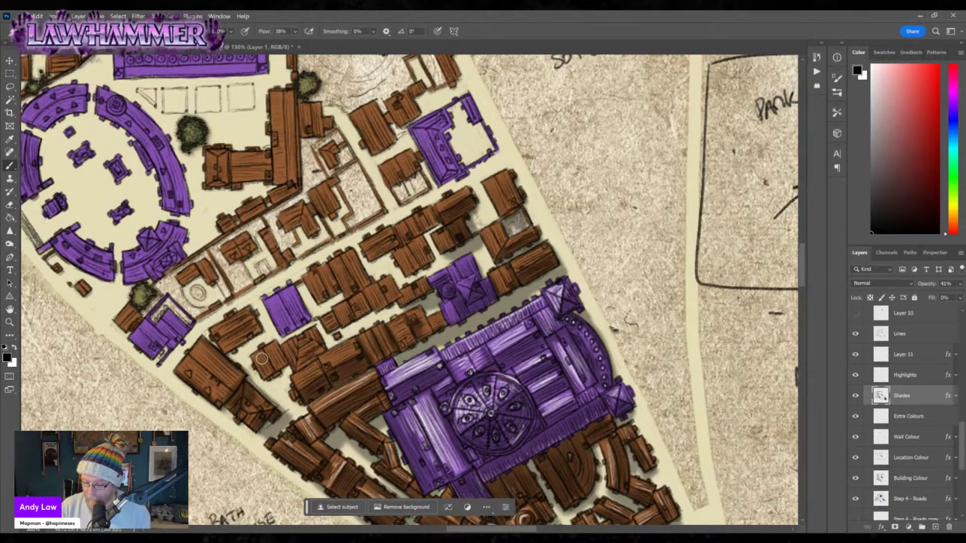
mouse_move(269, 352)
mouse_down()
mouse_move(279, 358)
mouse_move(270, 378)
mouse_up()
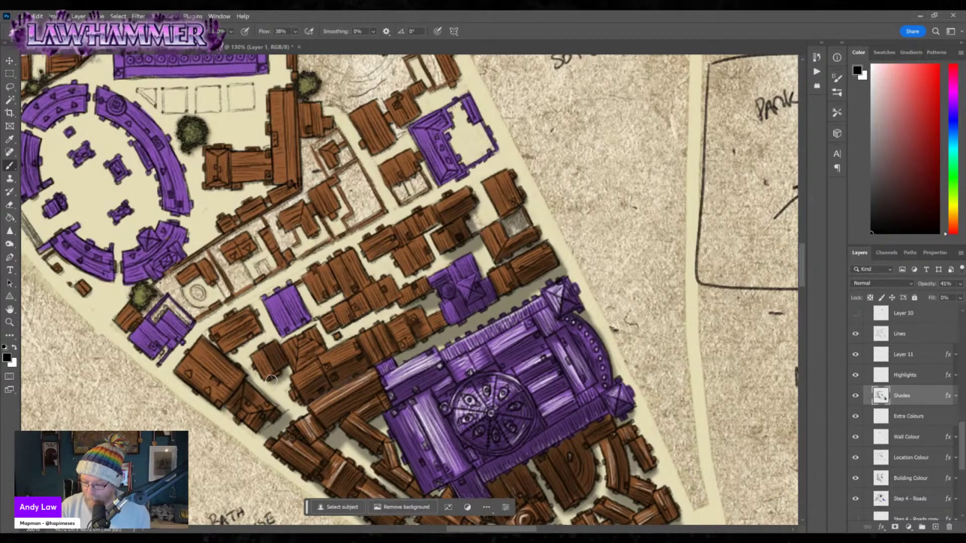
mouse_move(223, 346)
mouse_down()
mouse_move(251, 350)
mouse_move(257, 325)
mouse_move(267, 339)
mouse_move(258, 314)
mouse_up()
Shade the westernmost walled yard with its round feature and the small purple courtyard building beside it.
mouse_move(187, 283)
mouse_down()
mouse_move(205, 263)
mouse_move(218, 282)
mouse_up()
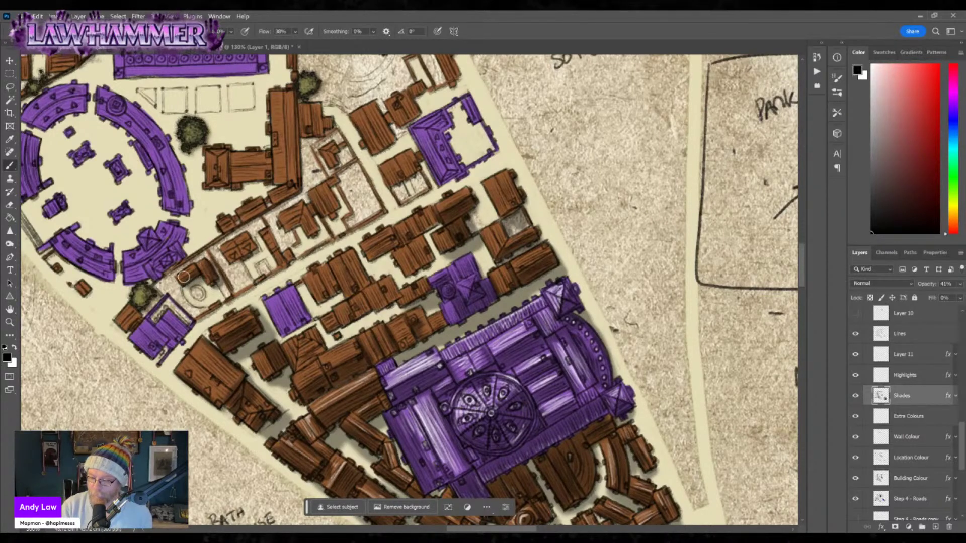
mouse_move(159, 283)
mouse_down()
mouse_move(165, 296)
mouse_move(148, 332)
mouse_move(161, 351)
mouse_move(228, 368)
mouse_up()
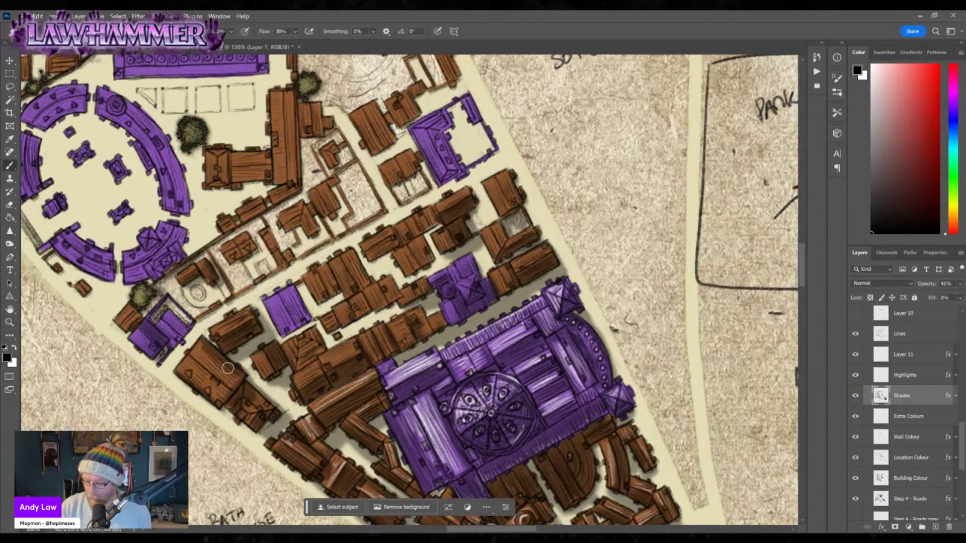
mouse_move(158, 316)
mouse_down()
mouse_move(144, 330)
mouse_move(155, 335)
mouse_move(152, 363)
mouse_up()
mouse_move(130, 320)
mouse_down()
mouse_move(133, 329)
mouse_move(147, 310)
mouse_move(173, 344)
mouse_move(160, 331)
mouse_move(169, 316)
mouse_move(189, 332)
mouse_move(188, 346)
mouse_move(193, 333)
mouse_move(165, 363)
mouse_up()
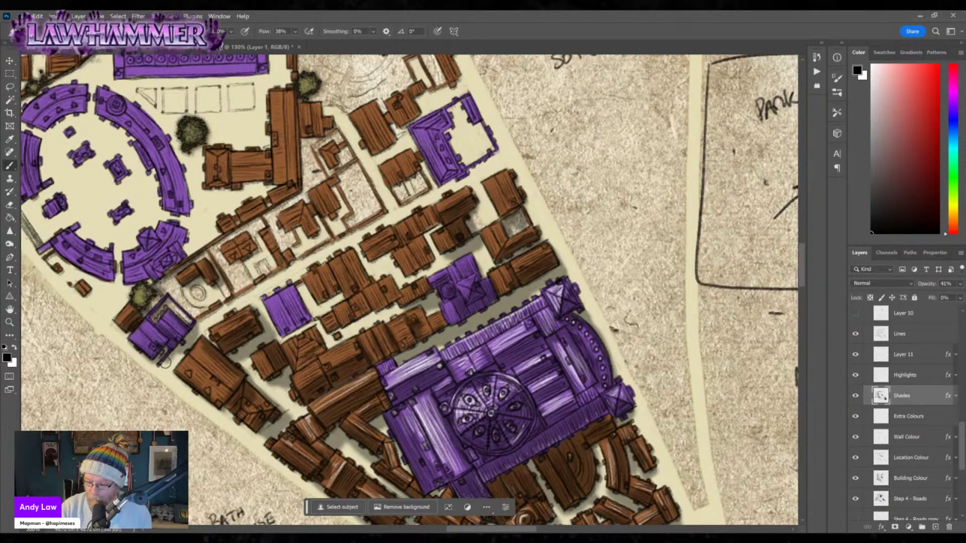
Paint shadows on the houses and inside the yards of the walled plots running northeast from the purple courtyard building.
drag(384, 234, 527, 307)
mouse_move(380, 328)
mouse_down()
mouse_move(390, 319)
mouse_move(383, 337)
mouse_move(398, 327)
mouse_move(405, 291)
mouse_move(362, 334)
mouse_move(419, 305)
mouse_move(425, 318)
mouse_up()
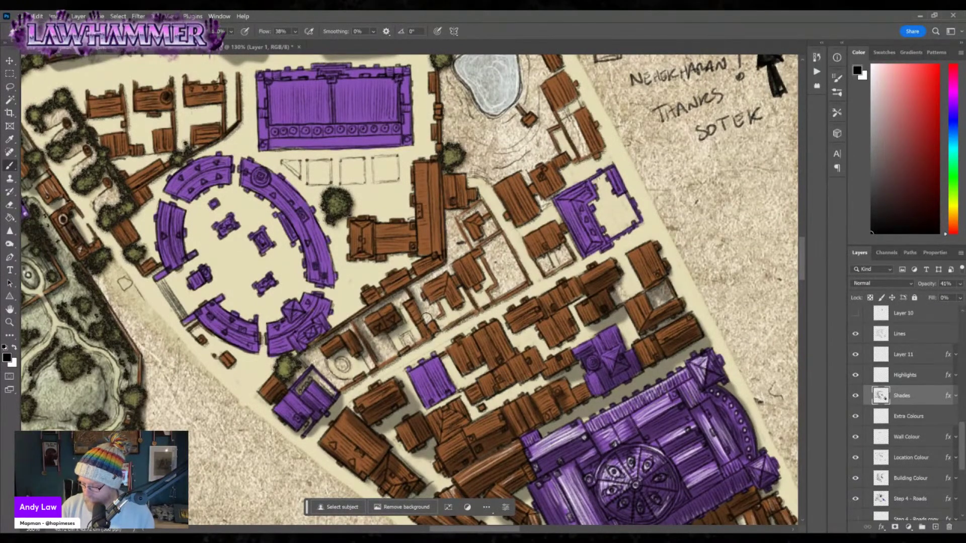
mouse_move(344, 395)
mouse_down()
mouse_move(532, 283)
mouse_move(499, 307)
mouse_move(486, 298)
mouse_move(526, 279)
mouse_move(513, 272)
mouse_move(484, 203)
mouse_move(508, 238)
mouse_move(495, 298)
mouse_up()
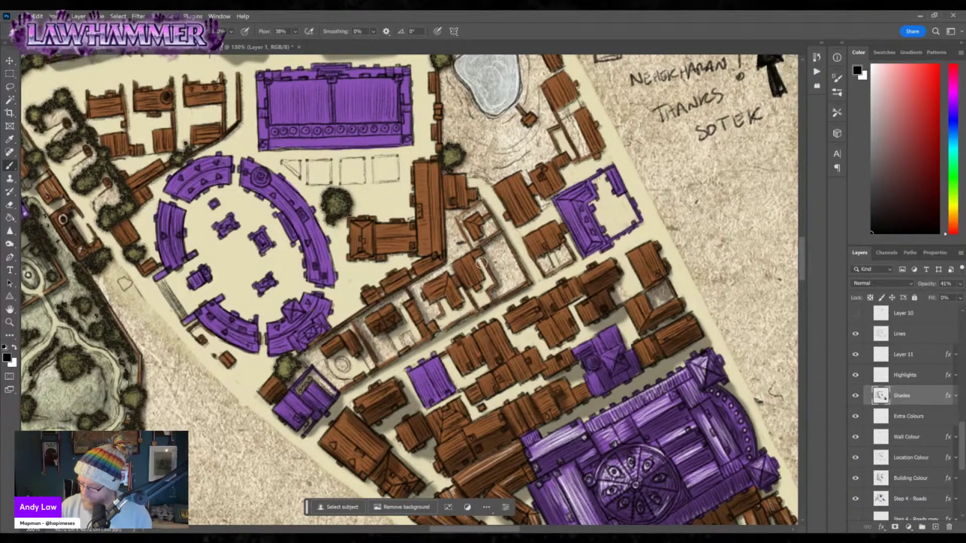
mouse_move(473, 256)
mouse_down()
mouse_move(481, 297)
mouse_move(458, 313)
mouse_move(459, 294)
mouse_move(431, 297)
mouse_move(442, 291)
mouse_move(455, 309)
mouse_up()
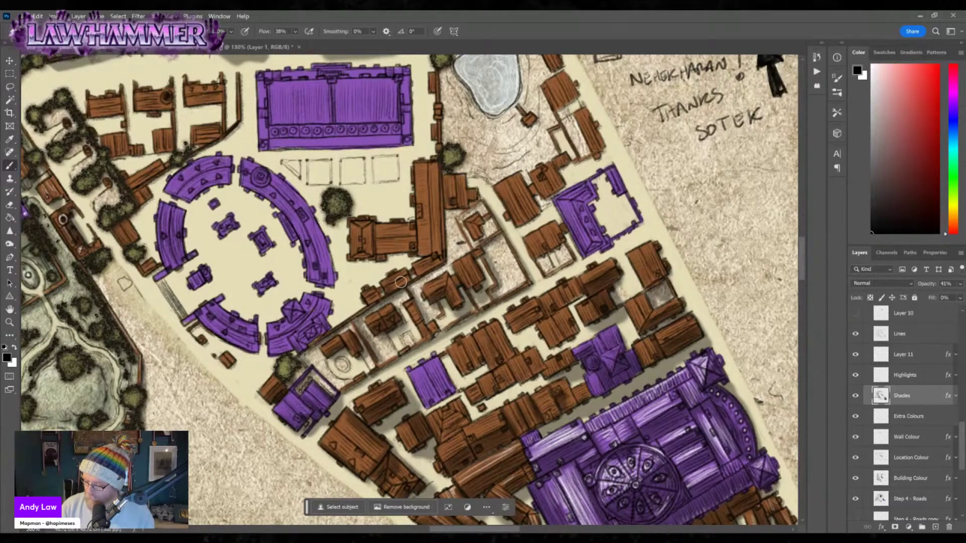
Shade the large L-shaped brown building east of the oval plaza and cast its shadow onto the ground.
mouse_move(433, 173)
mouse_down()
mouse_move(436, 247)
mouse_move(438, 166)
mouse_up()
mouse_move(448, 211)
mouse_down()
mouse_move(444, 276)
mouse_move(447, 265)
mouse_move(420, 286)
mouse_up()
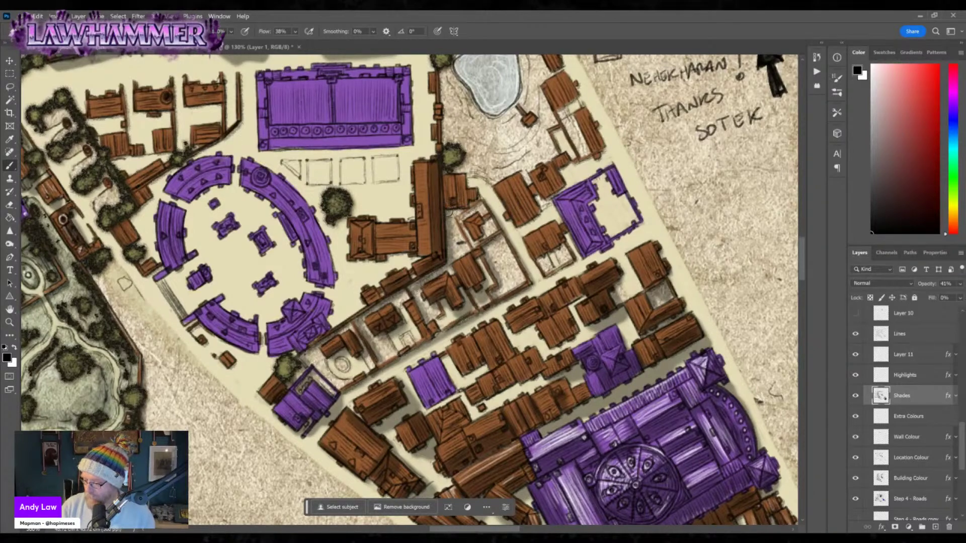
drag(463, 186, 463, 211)
mouse_move(382, 245)
mouse_down()
mouse_move(409, 245)
mouse_move(379, 256)
mouse_move(386, 262)
mouse_move(414, 259)
mouse_move(358, 256)
mouse_move(368, 230)
mouse_move(371, 255)
mouse_move(357, 262)
mouse_move(381, 271)
mouse_move(367, 271)
mouse_move(371, 278)
mouse_move(394, 263)
mouse_move(371, 272)
mouse_up()
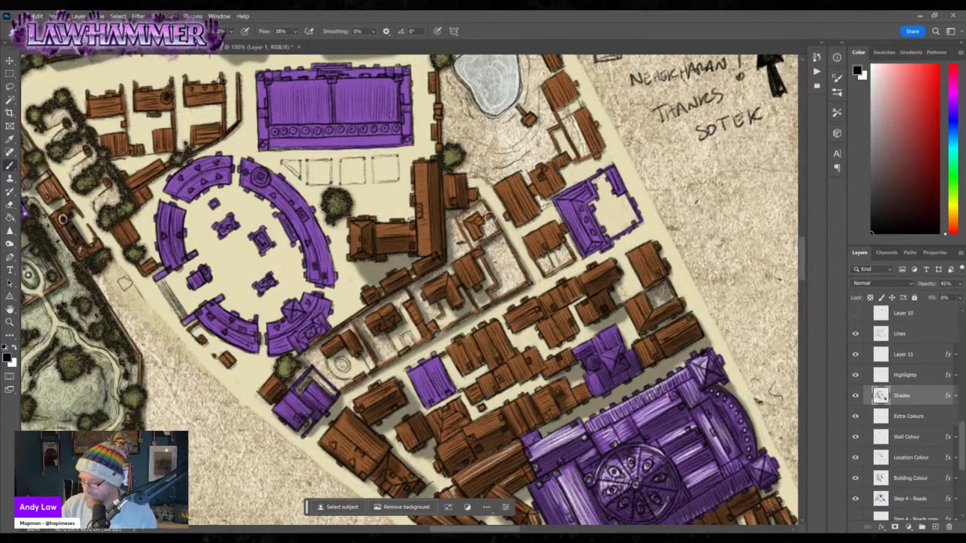
Shade the hut in the northeastern walled plot and the brown houses just west of the purple building on the eastern road.
drag(478, 225, 489, 222)
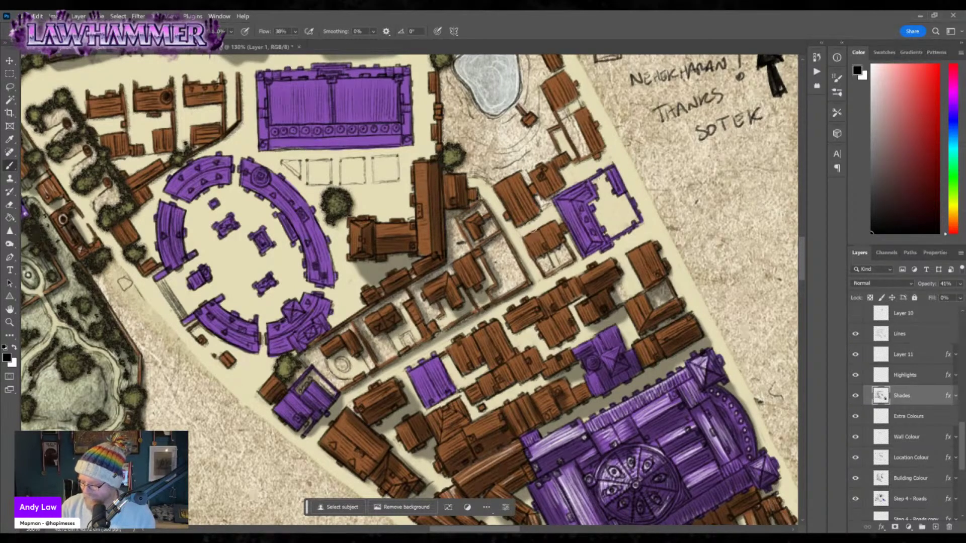
drag(541, 218, 524, 229)
mouse_move(499, 191)
mouse_down()
mouse_move(533, 189)
mouse_move(519, 177)
mouse_move(539, 216)
mouse_move(552, 199)
mouse_up()
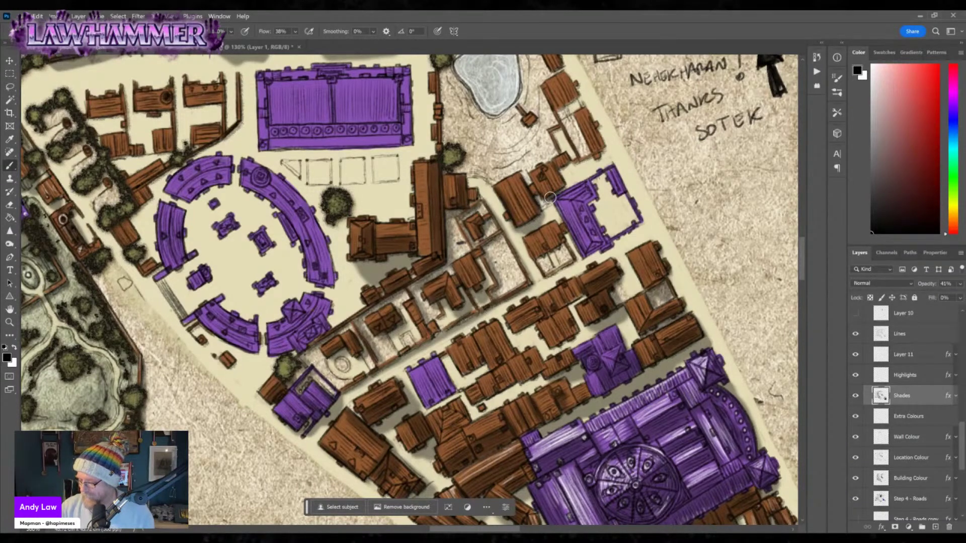
drag(543, 258, 562, 248)
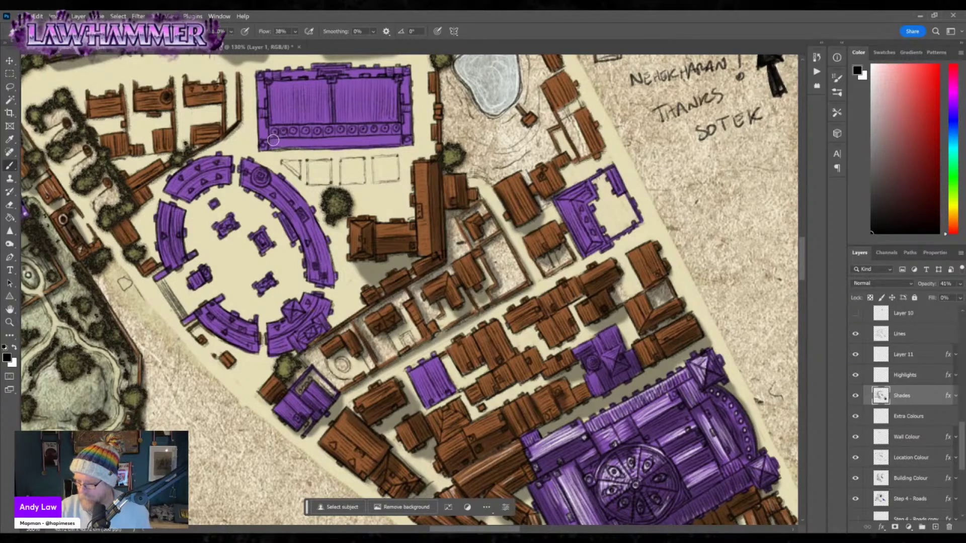
Shade the rectangular purple hall north of the plaza, filling its cast shadow across the outlined plots to its south.
mouse_move(271, 138)
mouse_down()
mouse_move(309, 174)
mouse_move(385, 169)
mouse_move(413, 147)
mouse_move(420, 162)
mouse_up()
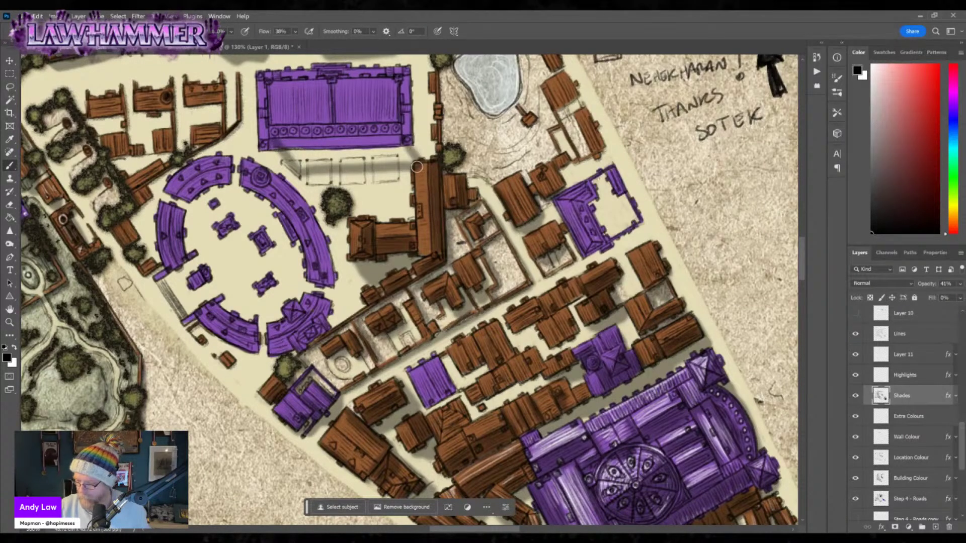
mouse_move(400, 78)
mouse_down()
mouse_move(417, 103)
mouse_move(418, 157)
mouse_move(415, 85)
mouse_move(419, 98)
mouse_up()
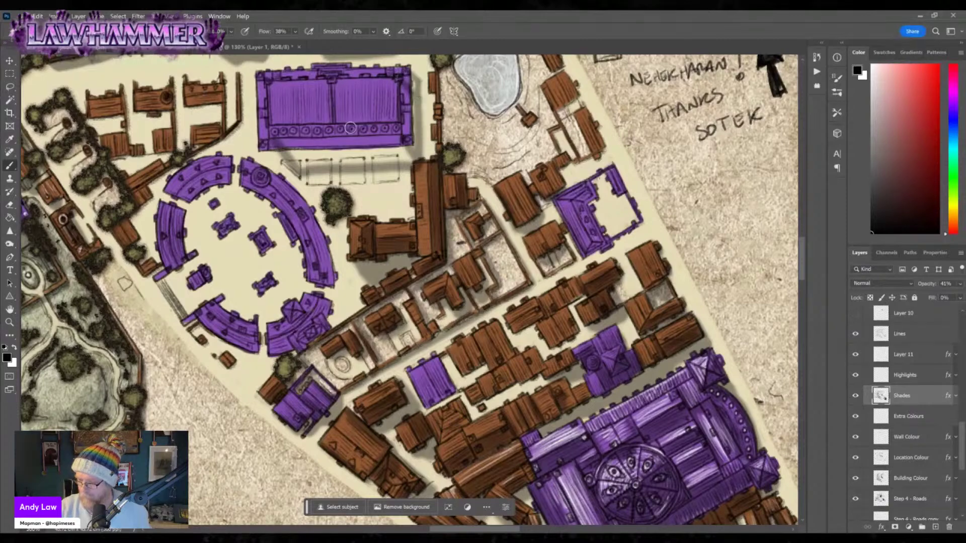
mouse_move(287, 141)
mouse_down()
mouse_move(377, 140)
mouse_move(305, 147)
mouse_move(294, 157)
mouse_move(368, 160)
mouse_move(349, 151)
mouse_up()
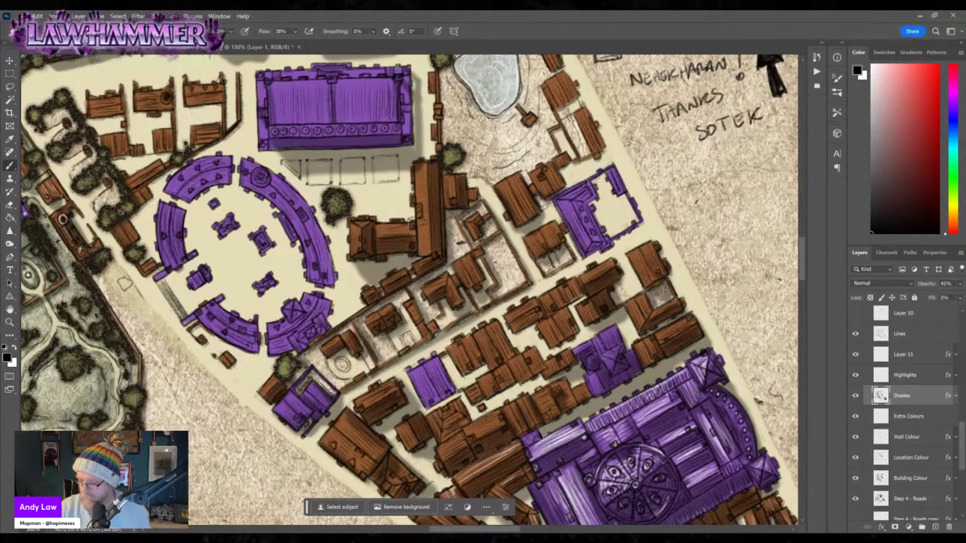
mouse_move(272, 126)
mouse_down()
mouse_move(403, 123)
mouse_move(277, 128)
mouse_move(355, 154)
mouse_move(302, 128)
mouse_up()
mouse_move(303, 171)
mouse_down()
mouse_move(378, 189)
mouse_move(413, 165)
mouse_move(381, 178)
mouse_move(333, 172)
mouse_up()
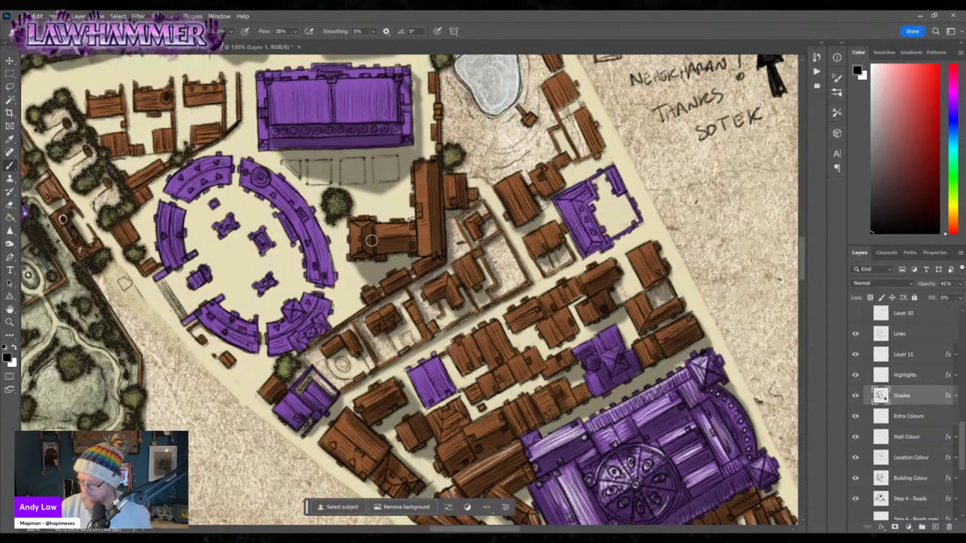
mouse_move(439, 81)
mouse_down()
mouse_move(443, 134)
mouse_move(479, 187)
mouse_up()
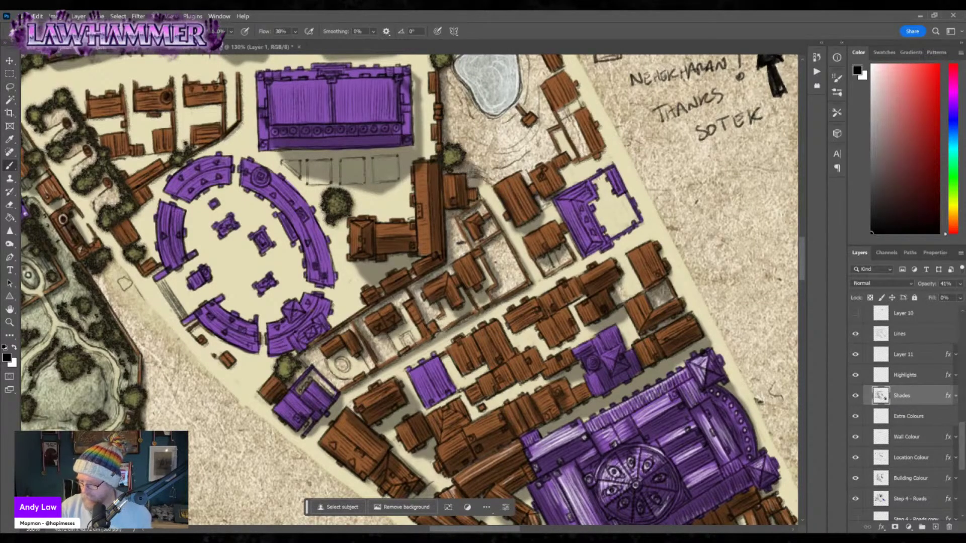
Shade the eastern purple arc of the oval plaza and cast ground shadows from the small purple structures inside it.
mouse_move(326, 284)
mouse_down()
mouse_move(272, 347)
mouse_move(308, 325)
mouse_move(318, 337)
mouse_move(326, 304)
mouse_move(332, 334)
mouse_up()
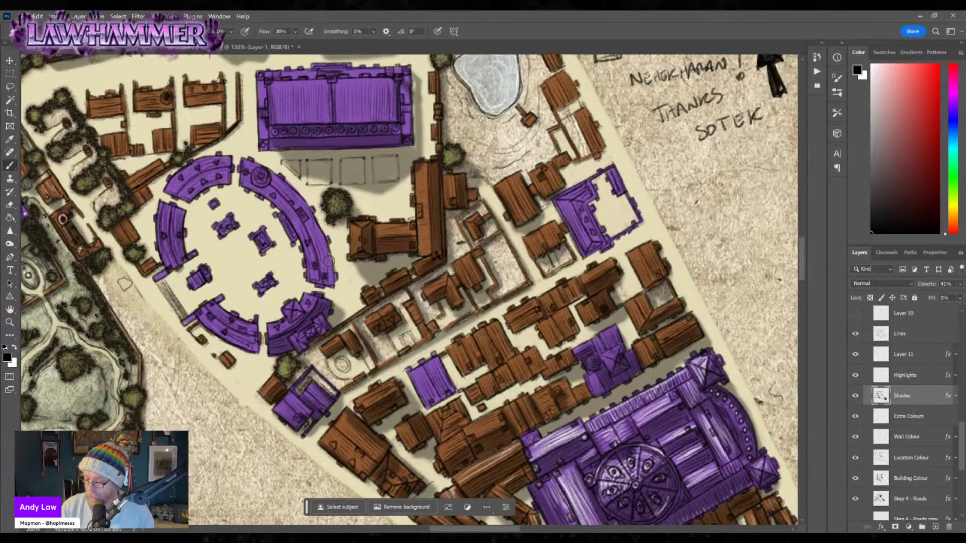
mouse_move(308, 229)
mouse_down()
mouse_move(320, 283)
mouse_move(309, 284)
mouse_move(334, 295)
mouse_move(325, 232)
mouse_move(308, 206)
mouse_up()
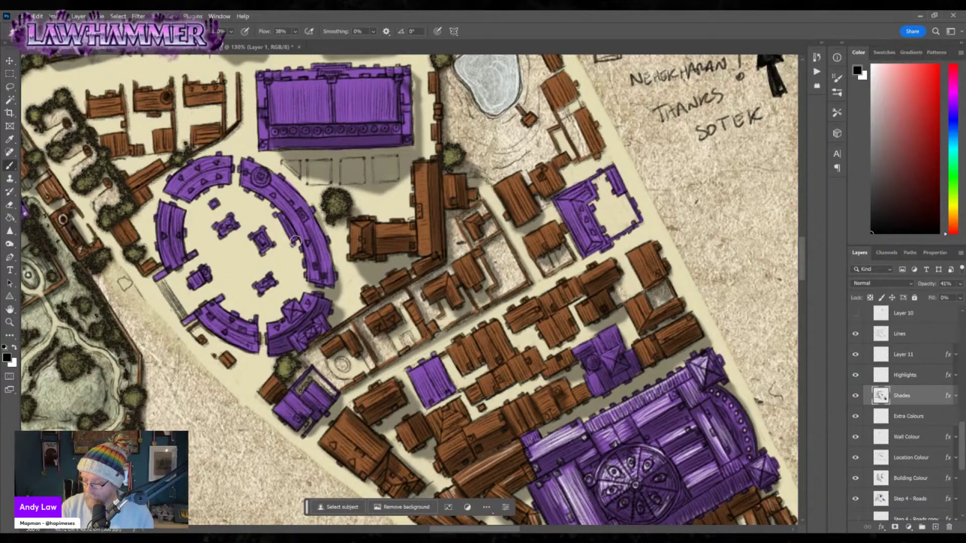
mouse_move(275, 257)
mouse_down()
mouse_move(269, 293)
mouse_move(283, 299)
mouse_up()
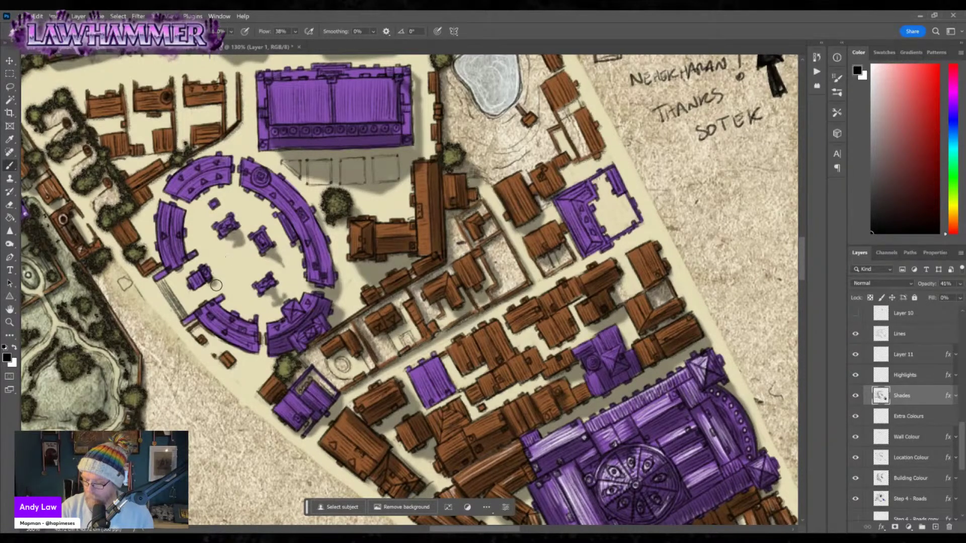
mouse_move(208, 283)
mouse_down()
mouse_move(198, 289)
mouse_move(185, 269)
mouse_up()
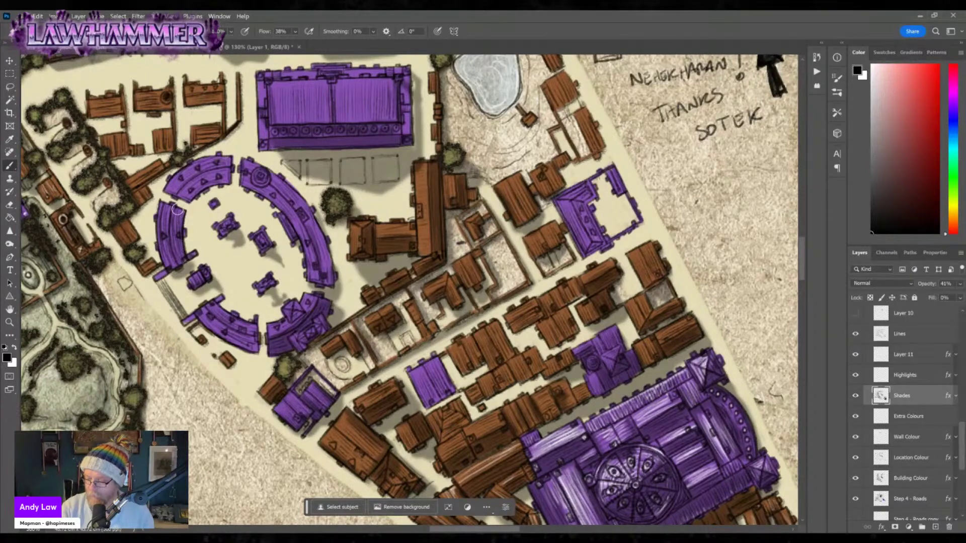
Shade the roofs of the western, northern and southern purple arcs around the oval plaza.
drag(177, 214, 189, 269)
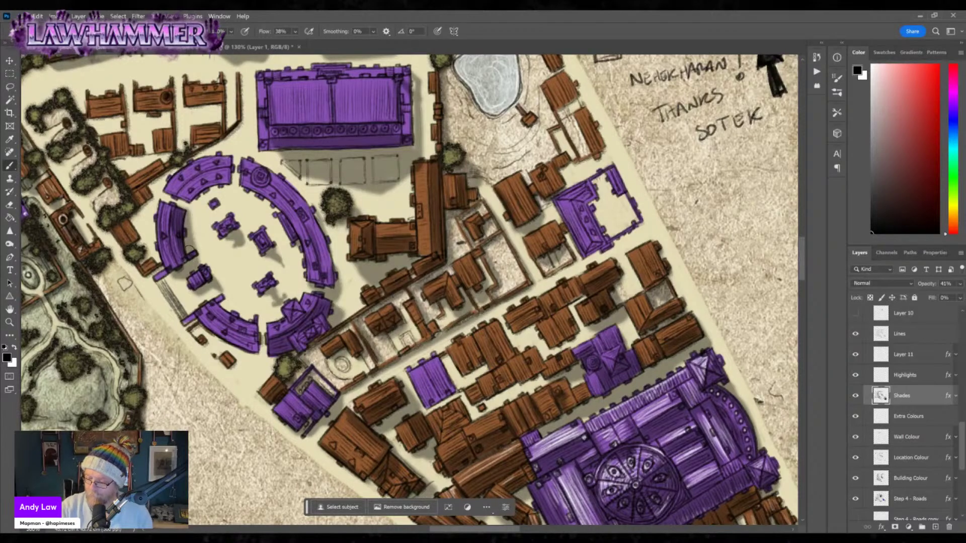
mouse_move(194, 201)
mouse_down()
mouse_move(223, 187)
mouse_move(198, 205)
mouse_move(223, 201)
mouse_move(226, 187)
mouse_move(184, 194)
mouse_move(213, 174)
mouse_move(233, 187)
mouse_up()
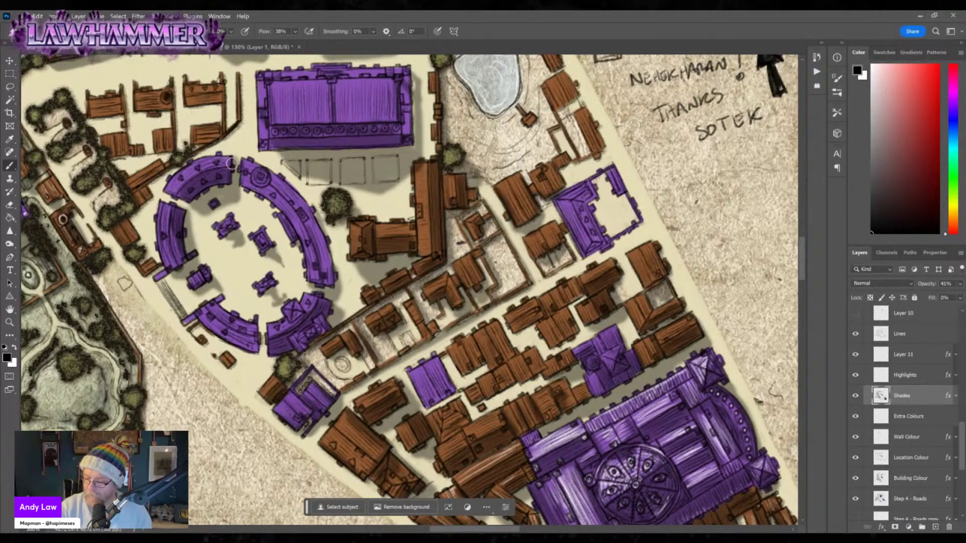
mouse_move(226, 321)
mouse_down()
mouse_move(203, 321)
mouse_move(256, 360)
mouse_move(264, 332)
mouse_move(209, 329)
mouse_move(232, 366)
mouse_move(228, 355)
mouse_up()
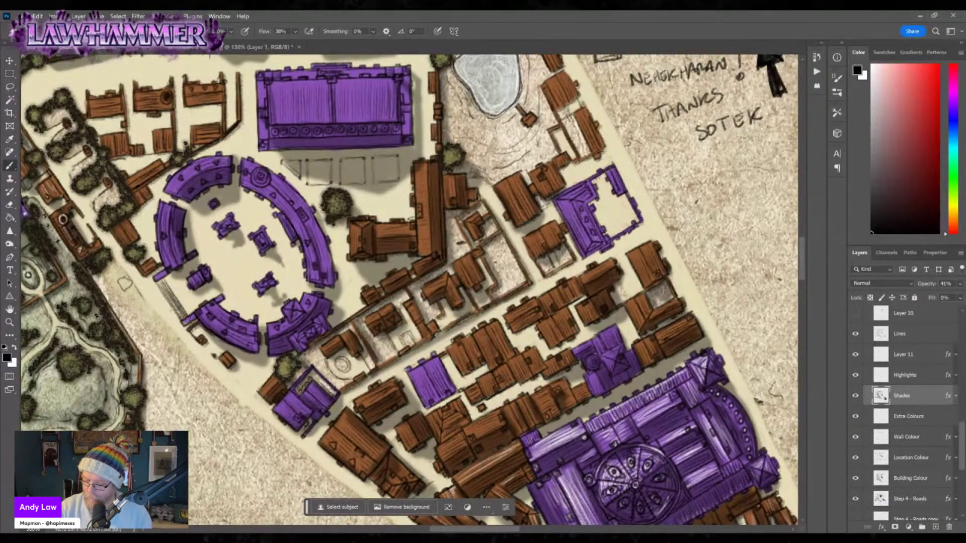
Paint shadows on the brown houses, yards and boundary wall northwest of the oval plaza.
mouse_move(156, 282)
mouse_down()
mouse_move(176, 305)
mouse_move(148, 273)
mouse_move(127, 220)
mouse_move(138, 237)
mouse_move(125, 243)
mouse_move(157, 191)
mouse_move(139, 186)
mouse_move(155, 172)
mouse_move(133, 160)
mouse_move(154, 157)
mouse_move(133, 157)
mouse_move(173, 153)
mouse_move(179, 135)
mouse_move(159, 115)
mouse_move(171, 115)
mouse_move(178, 97)
mouse_move(92, 113)
mouse_move(117, 110)
mouse_move(122, 152)
mouse_move(118, 122)
mouse_up()
mouse_move(199, 148)
mouse_down()
mouse_move(209, 110)
mouse_move(190, 107)
mouse_move(214, 102)
mouse_move(189, 102)
mouse_move(212, 117)
mouse_move(190, 104)
mouse_move(201, 113)
mouse_move(226, 94)
mouse_move(223, 75)
mouse_move(228, 126)
mouse_up()
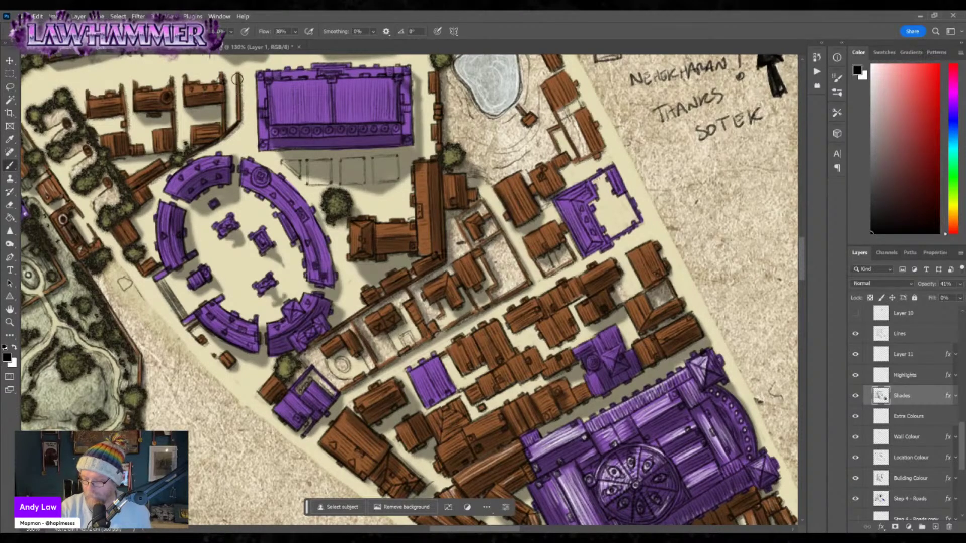
mouse_move(240, 87)
mouse_down()
mouse_move(240, 125)
mouse_move(209, 149)
mouse_move(240, 128)
mouse_up()
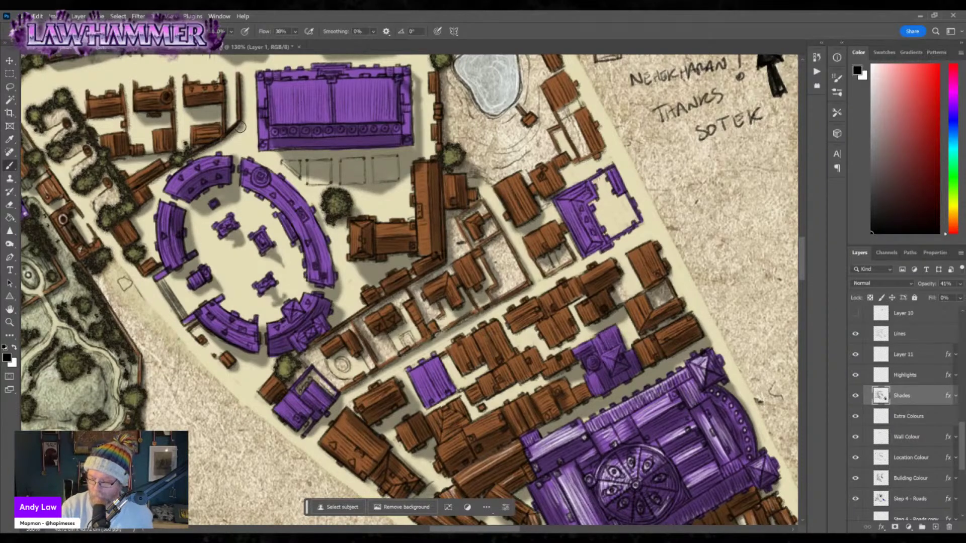
drag(179, 175, 154, 186)
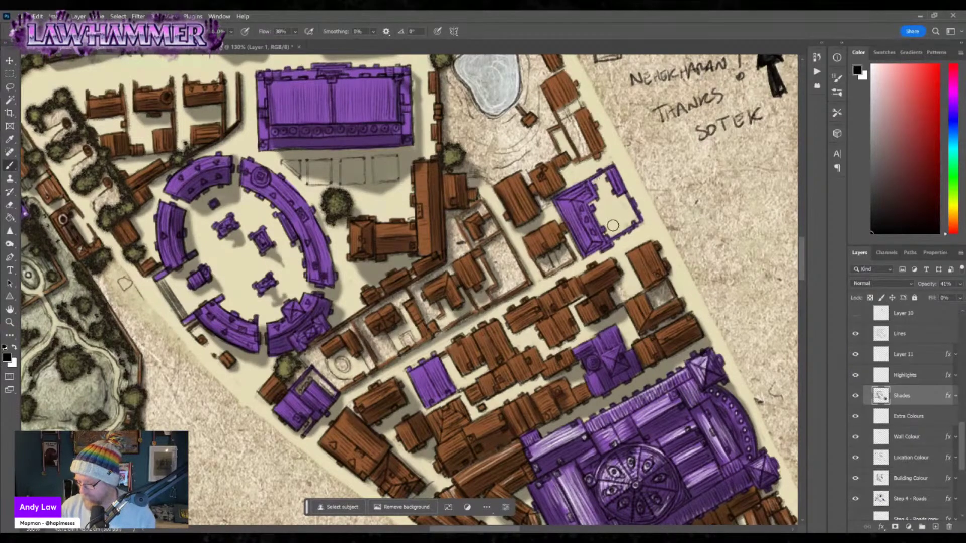
Shade the purple courtyard building beside the eastern road and the brown house just south of it.
scroll(601, 251, up, 5)
scroll(601, 251, right, 5)
mouse_move(360, 219)
mouse_down()
mouse_move(332, 172)
mouse_move(386, 149)
mouse_move(405, 228)
mouse_move(453, 212)
mouse_move(440, 221)
mouse_move(472, 230)
mouse_move(461, 219)
mouse_move(478, 267)
mouse_move(447, 270)
mouse_move(430, 241)
mouse_move(435, 251)
mouse_move(441, 231)
mouse_move(453, 267)
mouse_move(464, 269)
mouse_move(423, 273)
mouse_move(460, 354)
mouse_move(458, 313)
mouse_move(479, 353)
mouse_move(470, 371)
mouse_move(511, 334)
mouse_move(497, 305)
mouse_move(509, 339)
mouse_up()
mouse_move(469, 313)
mouse_down()
mouse_move(478, 342)
mouse_move(463, 308)
mouse_up()
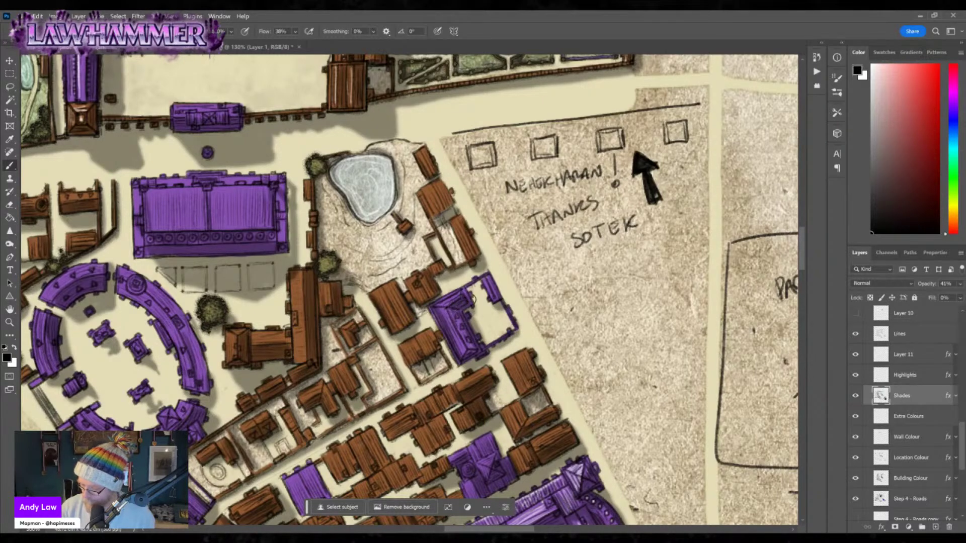
drag(526, 360, 540, 381)
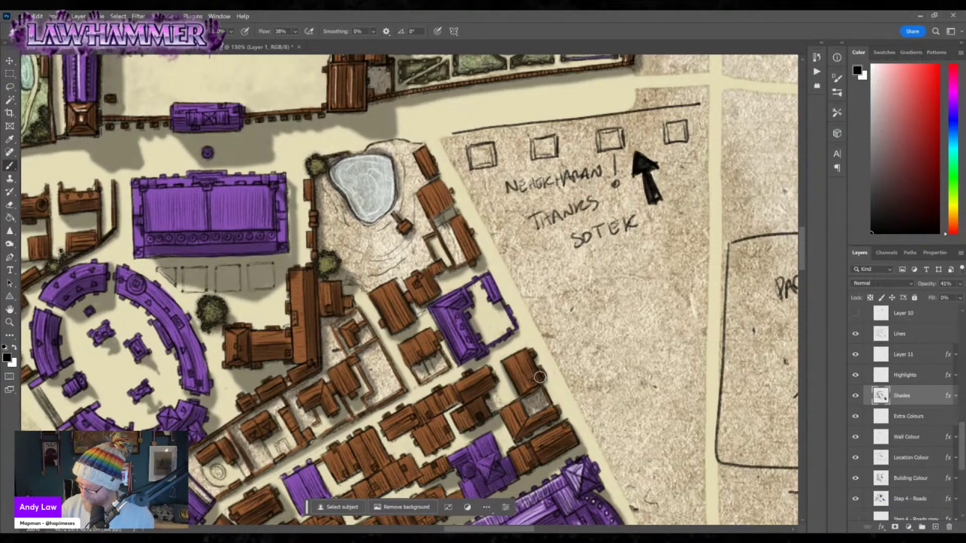
Deepen the shading on the rows of brown houses between the walled plots and the large domed purple complex.
scroll(541, 396, down, 4)
mouse_move(420, 376)
mouse_down()
mouse_move(432, 334)
mouse_move(442, 359)
mouse_move(430, 327)
mouse_move(411, 322)
mouse_move(378, 356)
mouse_move(395, 359)
mouse_move(390, 351)
mouse_move(459, 329)
mouse_move(410, 340)
mouse_move(351, 377)
mouse_move(336, 363)
mouse_move(349, 389)
mouse_move(371, 380)
mouse_move(338, 401)
mouse_up()
mouse_move(296, 432)
mouse_down()
mouse_move(275, 405)
mouse_move(294, 440)
mouse_move(313, 417)
mouse_move(308, 447)
mouse_move(328, 446)
mouse_move(295, 450)
mouse_move(310, 461)
mouse_move(374, 417)
mouse_move(402, 413)
mouse_move(375, 399)
mouse_move(401, 390)
mouse_up()
mouse_move(340, 409)
mouse_down()
mouse_move(353, 425)
mouse_move(371, 410)
mouse_move(337, 425)
mouse_up()
drag(492, 345, 483, 357)
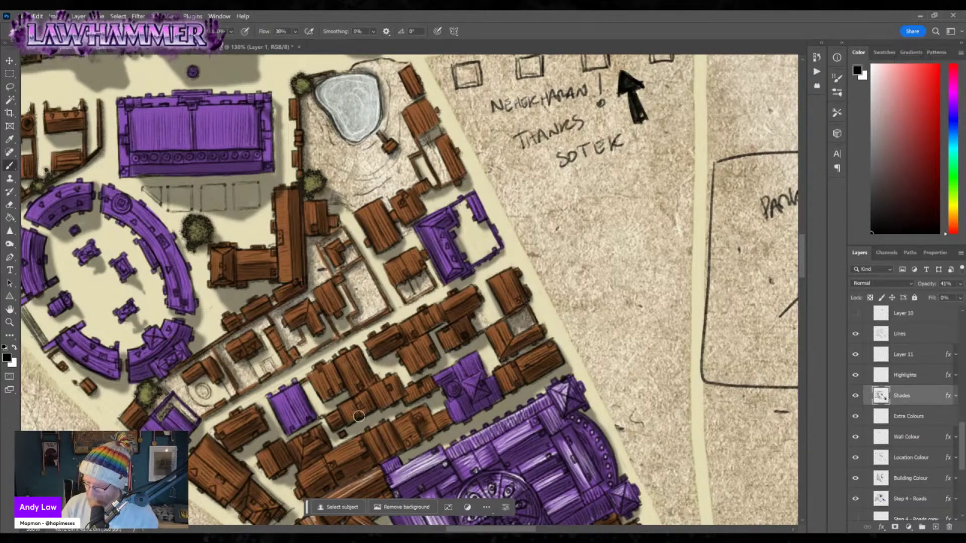
scroll(392, 327, down, 3)
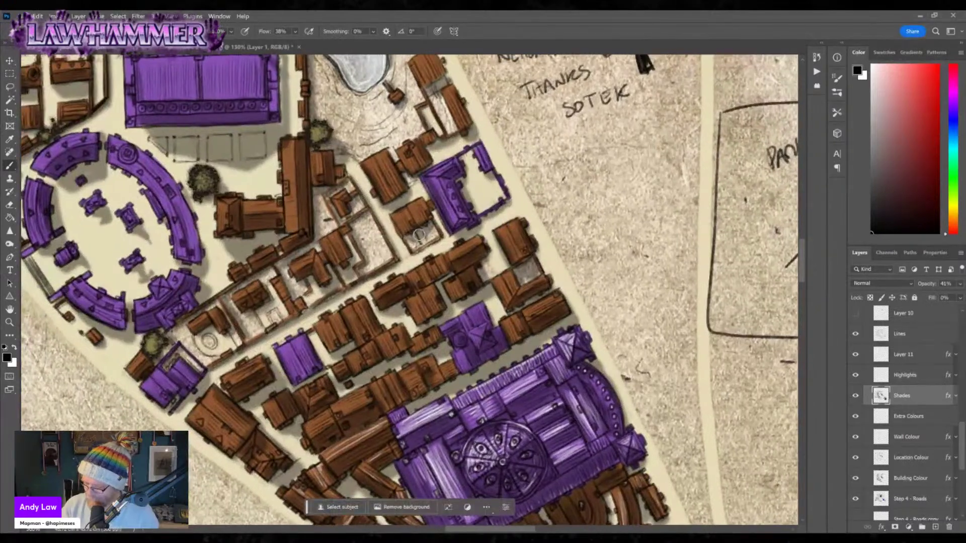
mouse_move(510, 354)
mouse_down()
mouse_move(541, 364)
mouse_move(524, 361)
mouse_up()
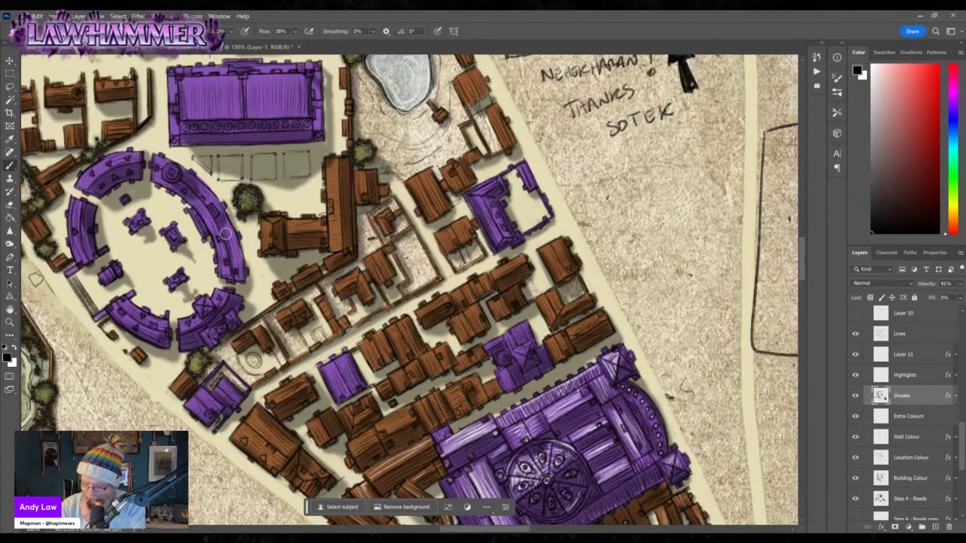
drag(234, 267, 242, 275)
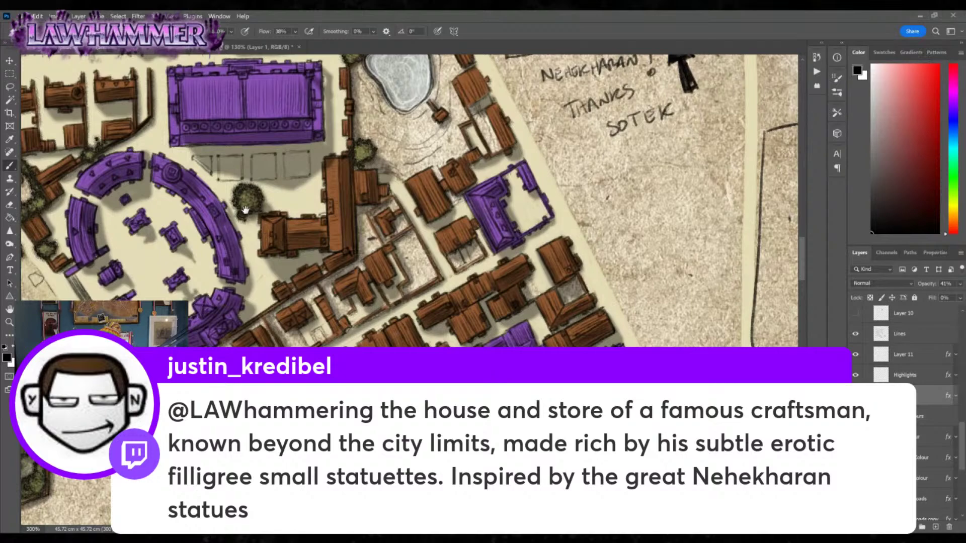
drag(264, 236, 514, 410)
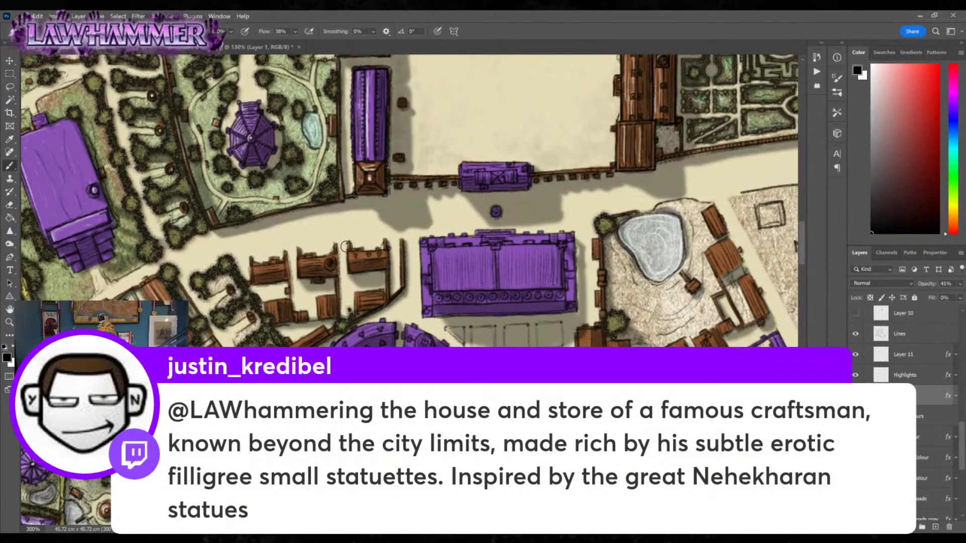
drag(338, 281, 74, 226)
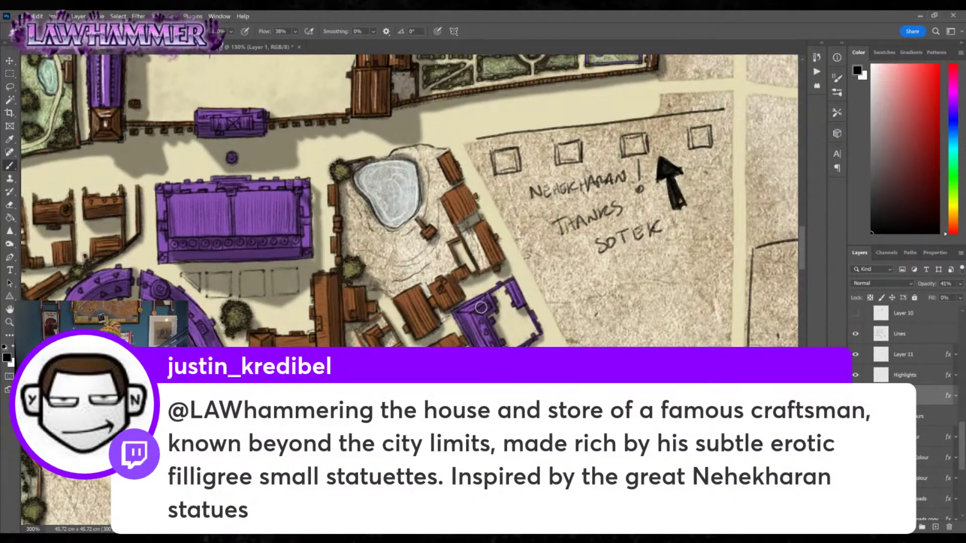
drag(470, 318, 441, 265)
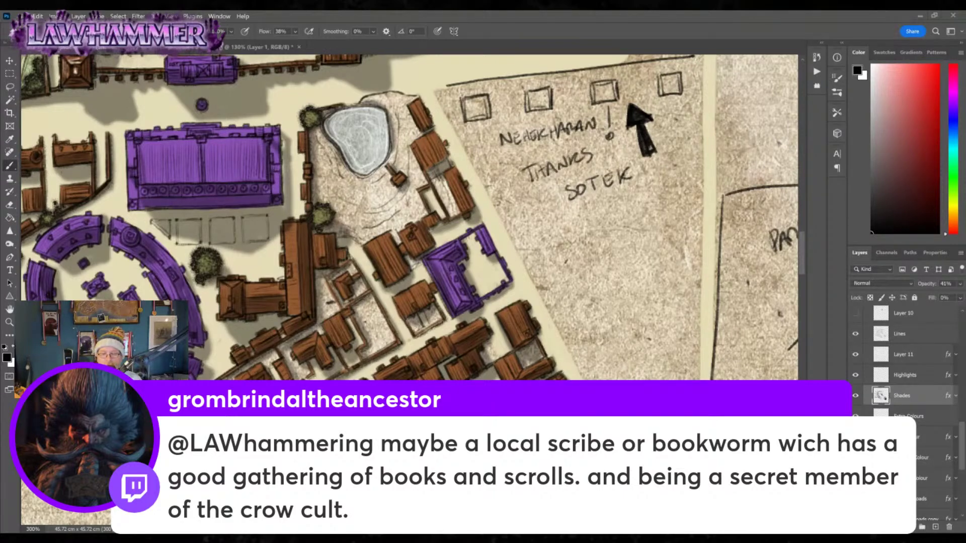
mouse_move(305, 438)
mouse_down()
mouse_move(289, 294)
mouse_move(256, 264)
mouse_move(274, 259)
mouse_move(319, 274)
mouse_move(299, 290)
mouse_up()
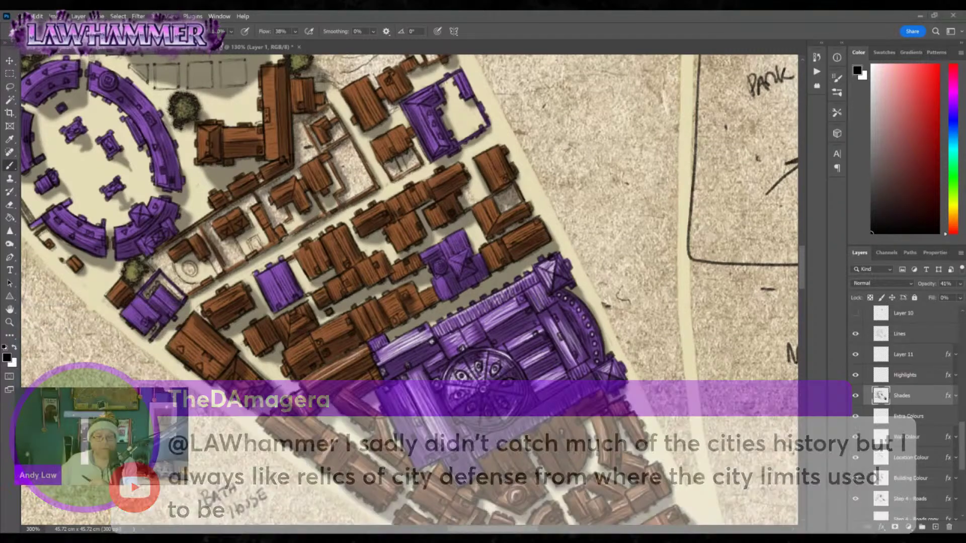
Set up a dark red Hard Round Pressure Size brush for marking the whole city on the Lines layer.
click(9, 323)
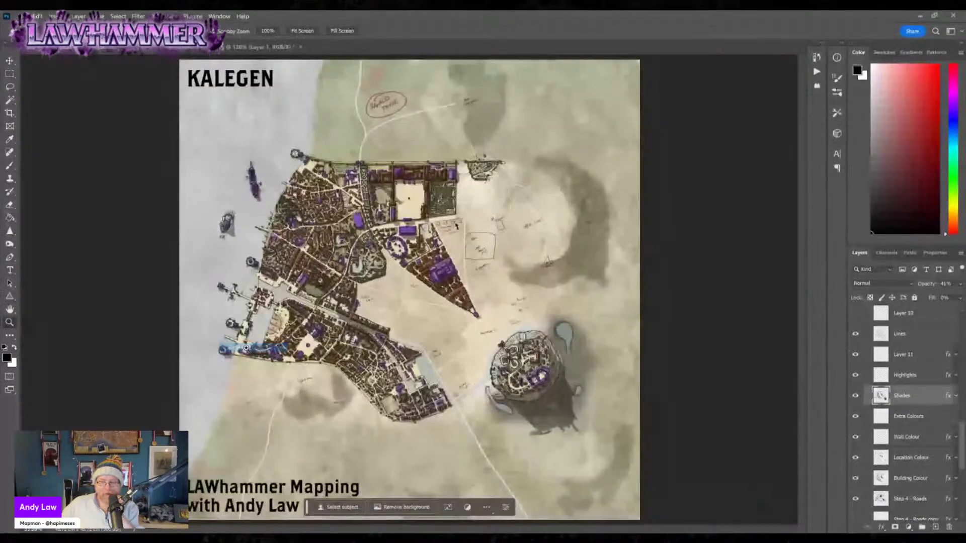
key(ctrl+0)
drag(290, 276, 308, 295)
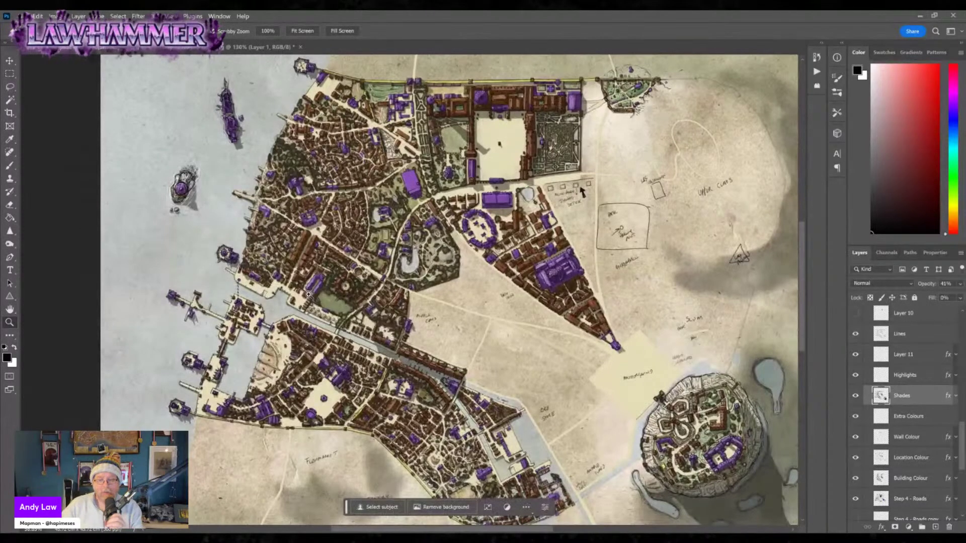
click(9, 166)
click(938, 123)
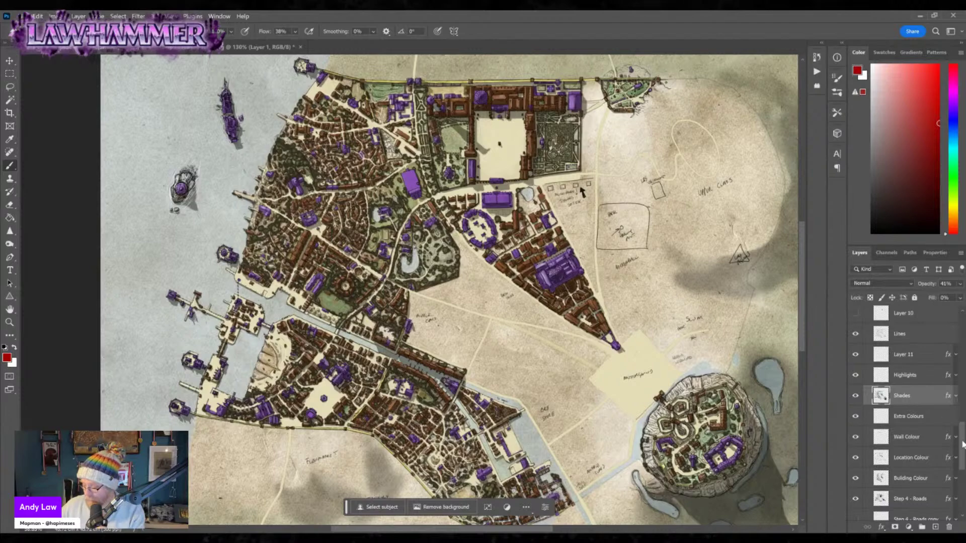
scroll(952, 420, up, 3)
click(920, 398)
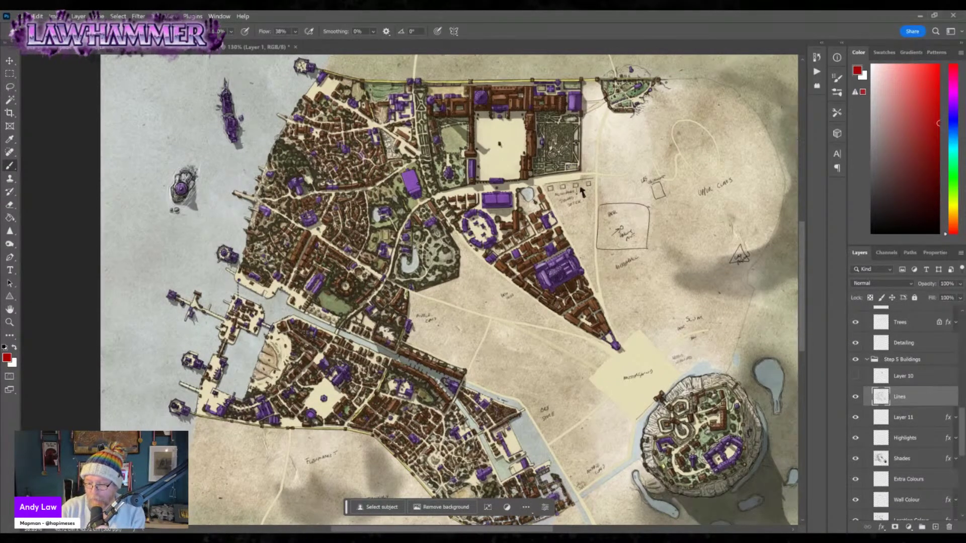
click(30, 31)
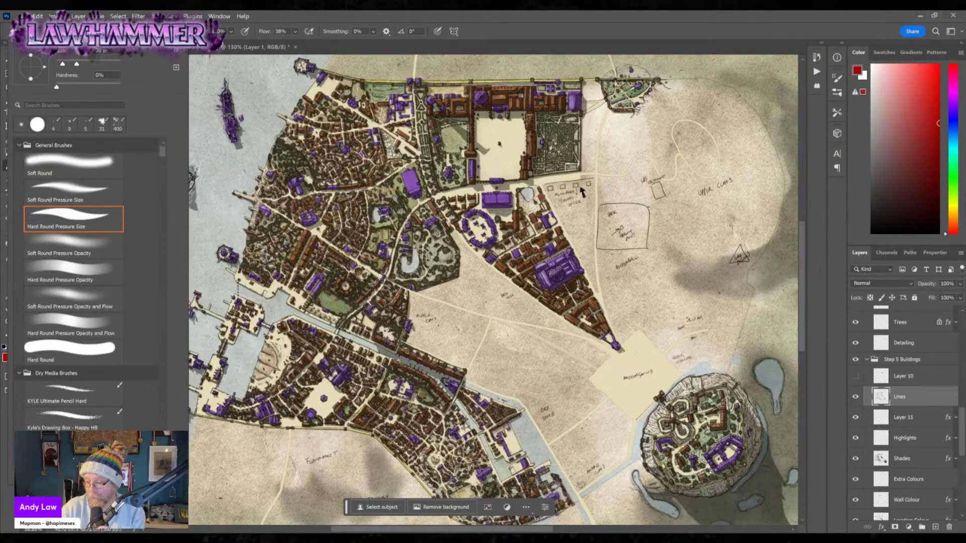
Circle the western waterfront district in red to point it out, and undo the marks.
click(282, 135)
mouse_move(283, 137)
mouse_down()
mouse_move(302, 256)
mouse_move(276, 143)
mouse_up()
mouse_move(310, 176)
mouse_down()
mouse_move(244, 171)
mouse_move(262, 166)
mouse_move(282, 226)
mouse_move(272, 220)
mouse_up()
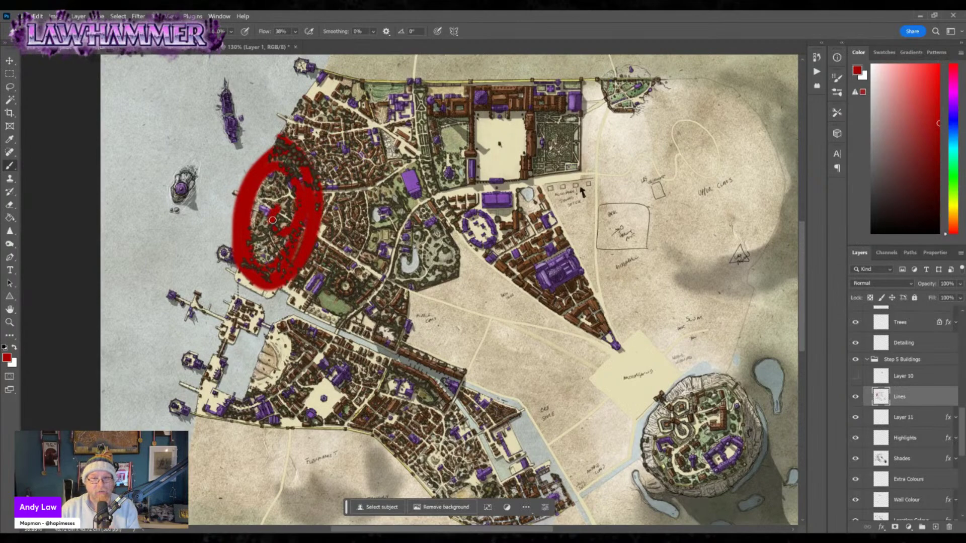
key(ctrl+z)
key(ctrl+z)
key(ctrl+z)
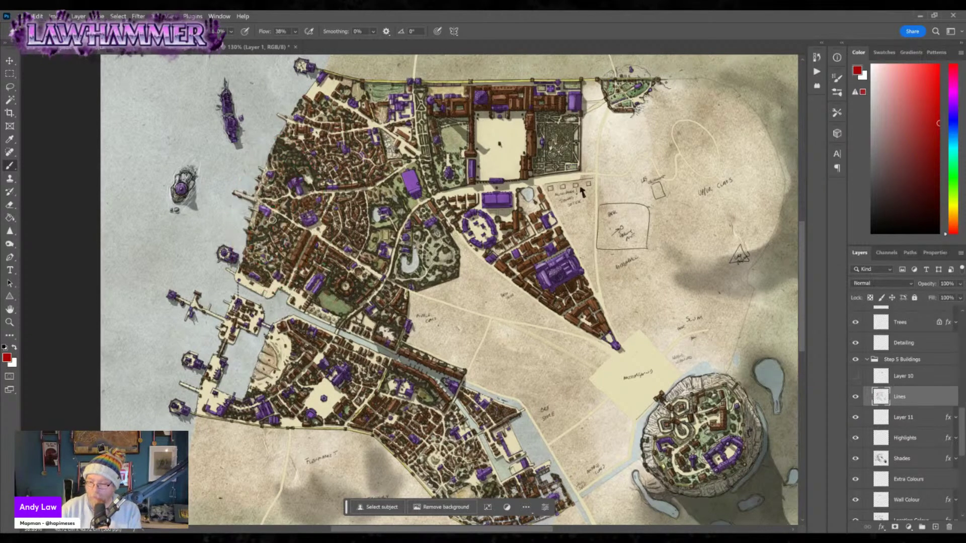
Outline the older western part of the city in red from the northern tower to the southern wall, and undo it.
mouse_move(314, 69)
mouse_down()
mouse_move(377, 128)
mouse_move(403, 196)
mouse_move(408, 294)
mouse_move(370, 398)
mouse_move(314, 428)
mouse_move(194, 415)
mouse_move(221, 315)
mouse_move(320, 86)
mouse_up()
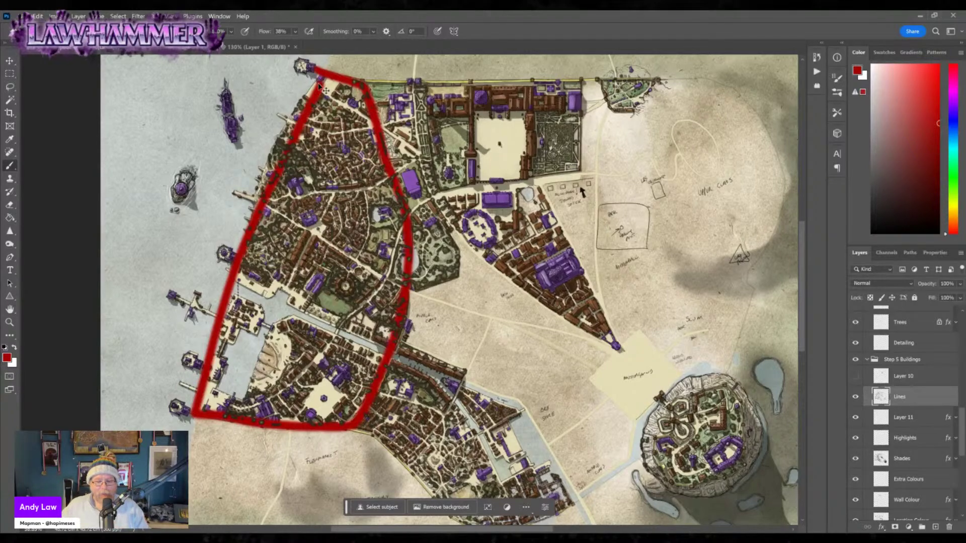
key(ctrl+z)
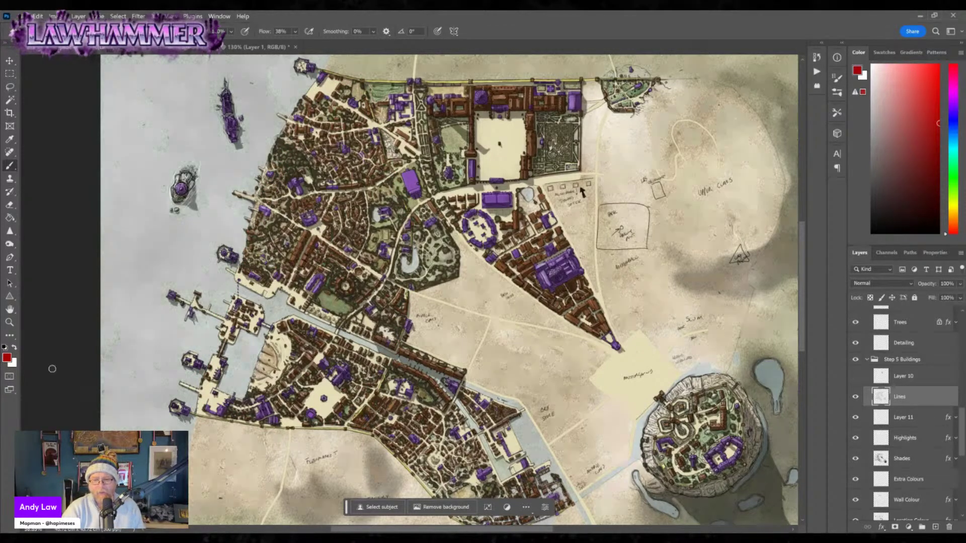
Trace the full city boundary in red from the southwestern harbour past the citadel to the northwestern tower, undoing the strokes.
click(9, 322)
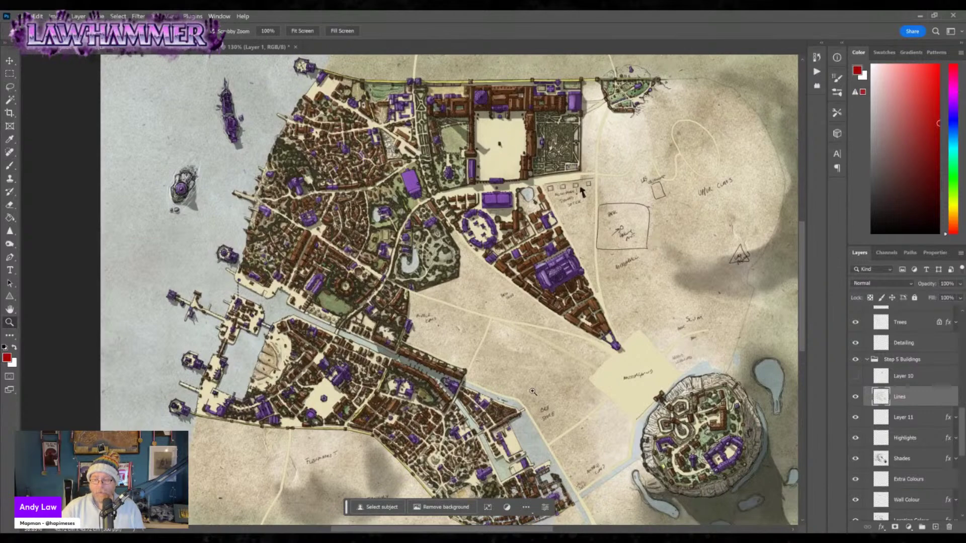
drag(533, 391, 518, 384)
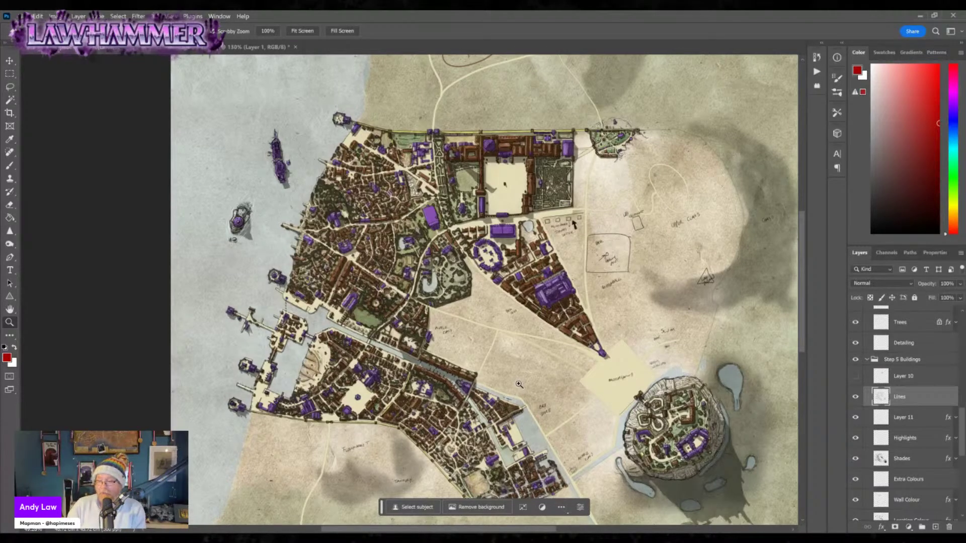
drag(260, 409, 387, 423)
key(ctrl+0)
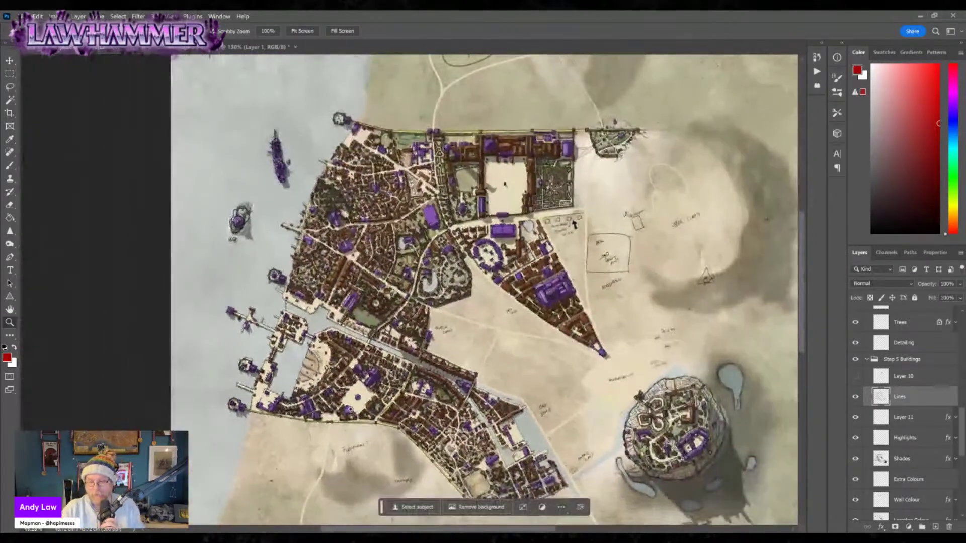
key(b)
mouse_move(259, 407)
mouse_down()
mouse_move(625, 472)
mouse_move(698, 343)
mouse_move(728, 251)
mouse_move(715, 169)
mouse_move(609, 131)
mouse_move(474, 139)
mouse_move(358, 125)
mouse_up()
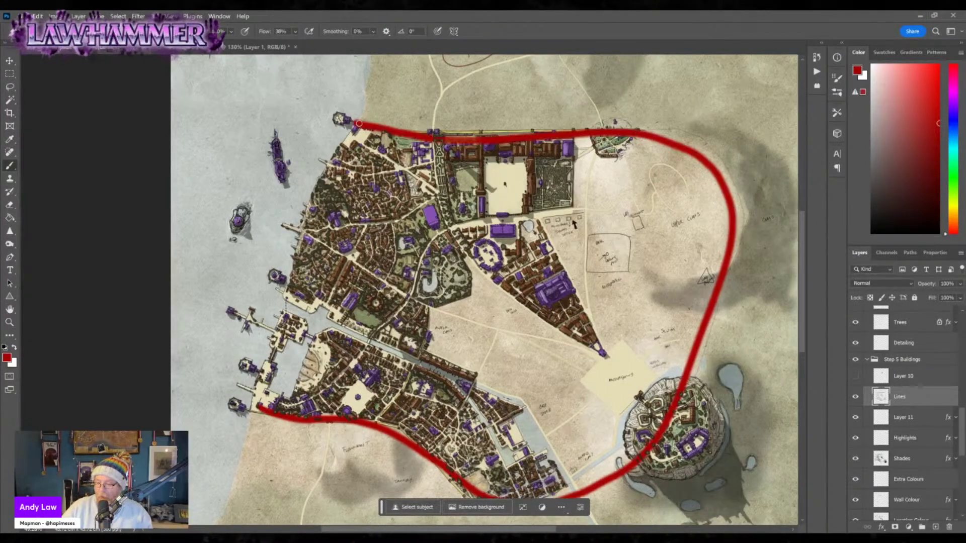
key(ctrl+z)
mouse_move(259, 406)
mouse_down()
mouse_move(375, 451)
mouse_move(404, 438)
mouse_move(472, 243)
mouse_move(425, 161)
mouse_move(385, 130)
mouse_up()
mouse_move(390, 413)
mouse_down()
mouse_move(499, 491)
mouse_move(646, 468)
mouse_move(669, 478)
mouse_move(730, 443)
mouse_up()
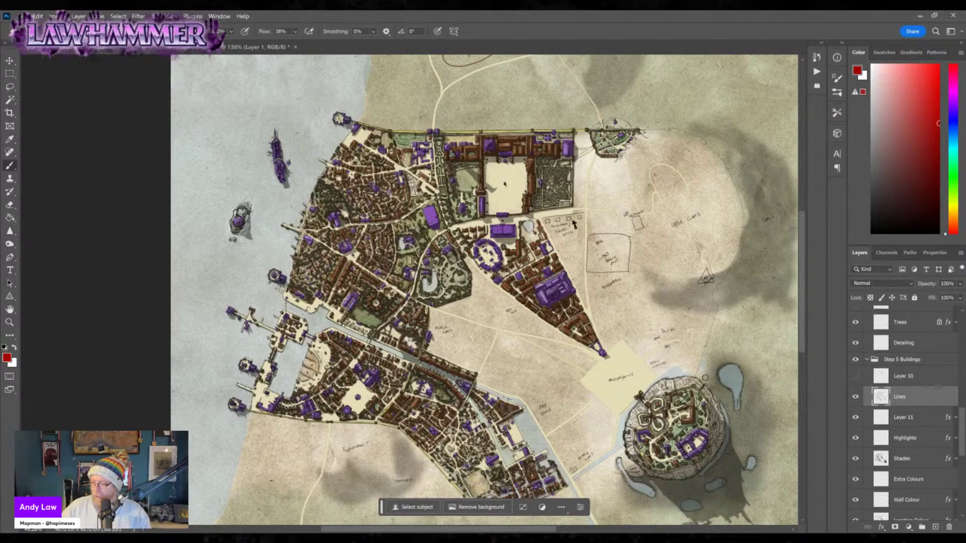
mouse_move(693, 376)
mouse_down()
mouse_move(756, 235)
mouse_move(732, 165)
mouse_move(705, 139)
mouse_move(681, 125)
mouse_move(518, 137)
mouse_move(372, 126)
mouse_up()
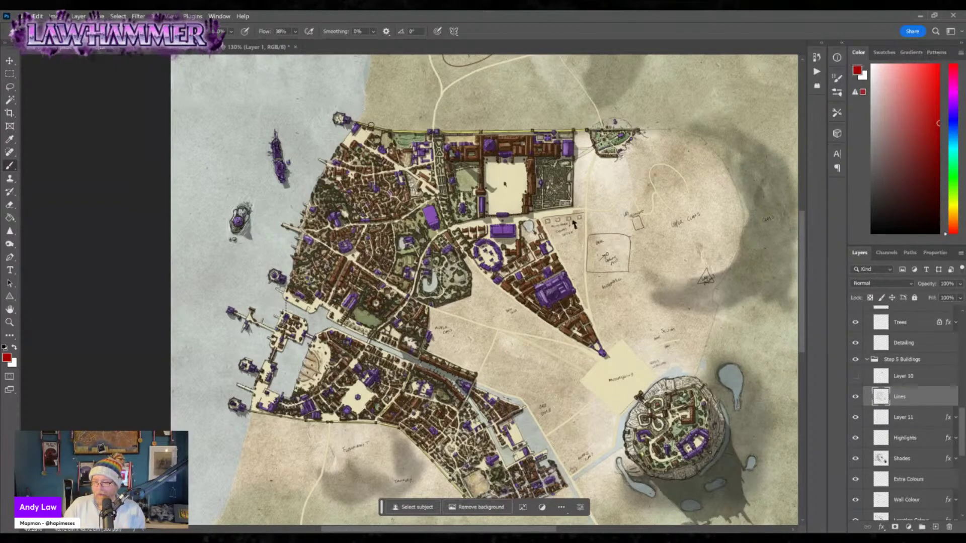
Examine the city map as a whole and the southeastern canal harbour district up close.
mouse_move(577, 411)
mouse_down()
mouse_move(557, 365)
mouse_move(516, 360)
mouse_move(470, 395)
mouse_up()
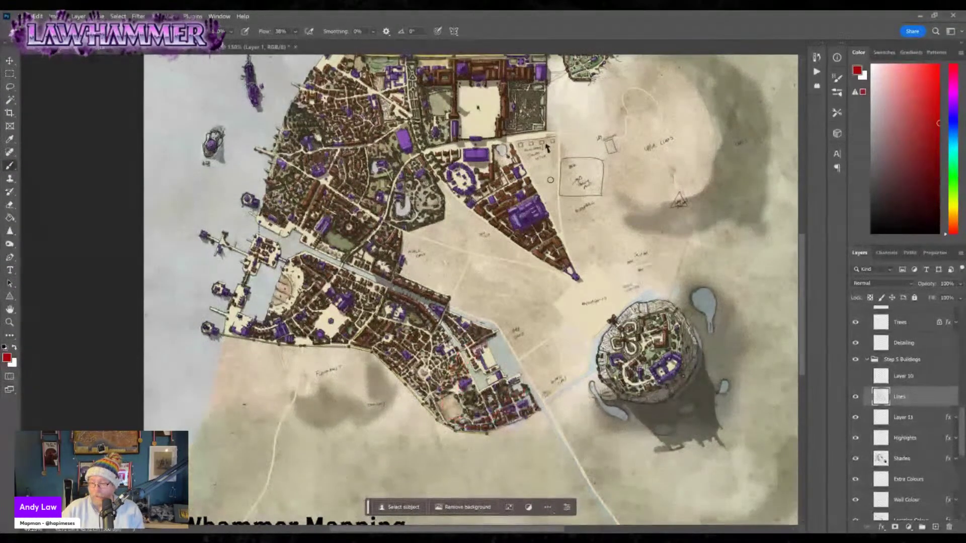
drag(550, 179, 552, 173)
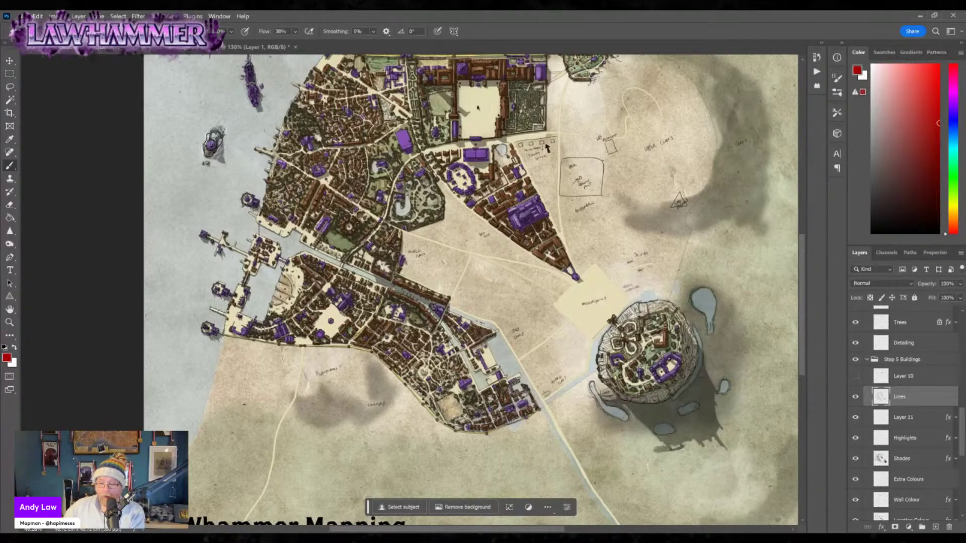
key(z)
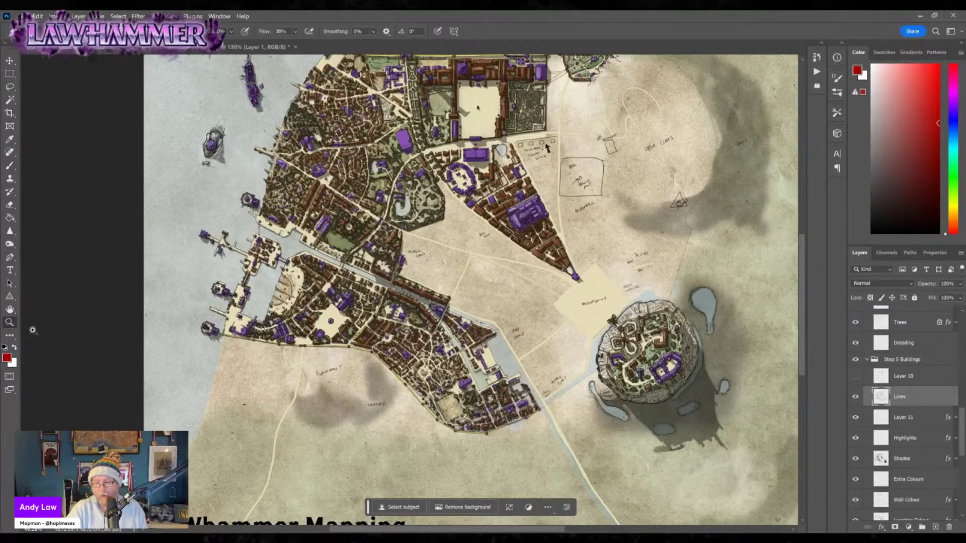
drag(471, 398, 473, 400)
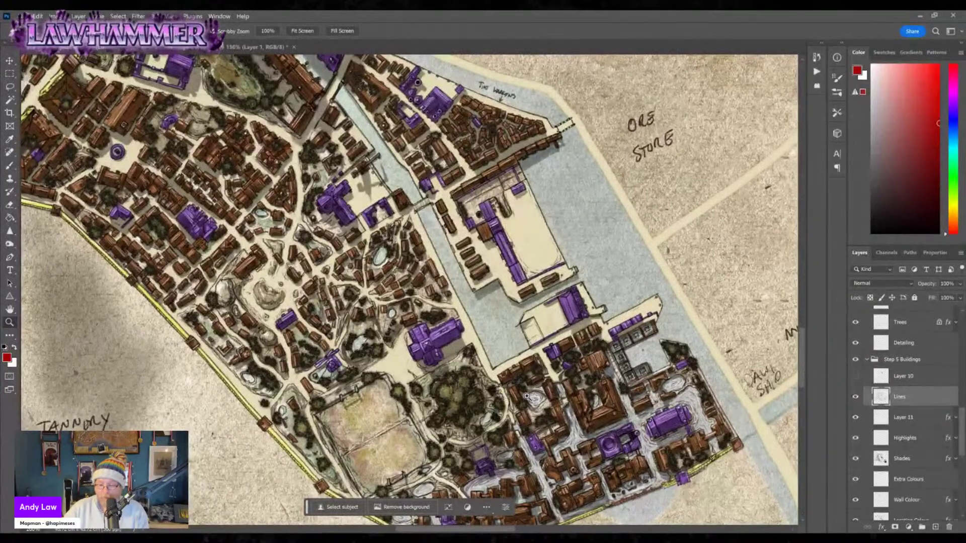
drag(536, 408, 508, 394)
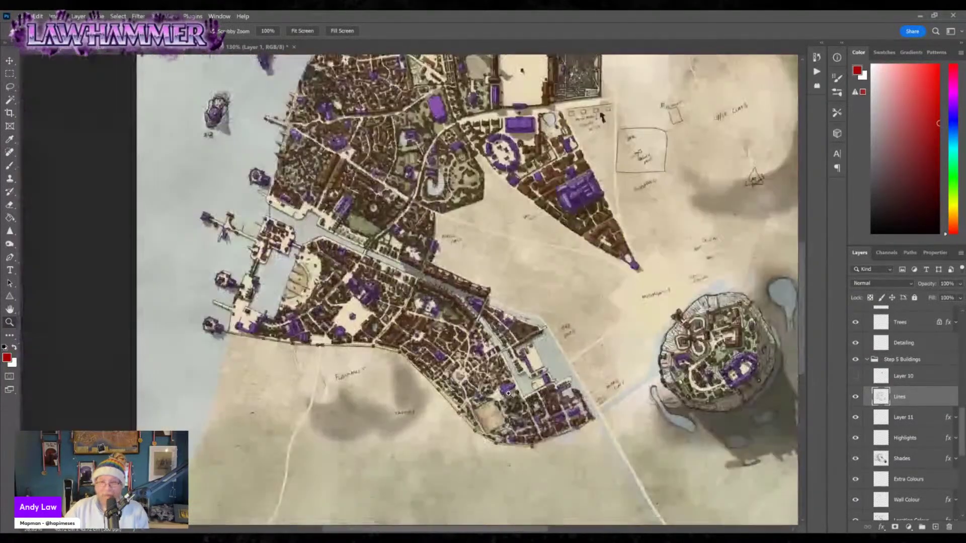
scroll(590, 302, up, 3)
drag(606, 405, 598, 401)
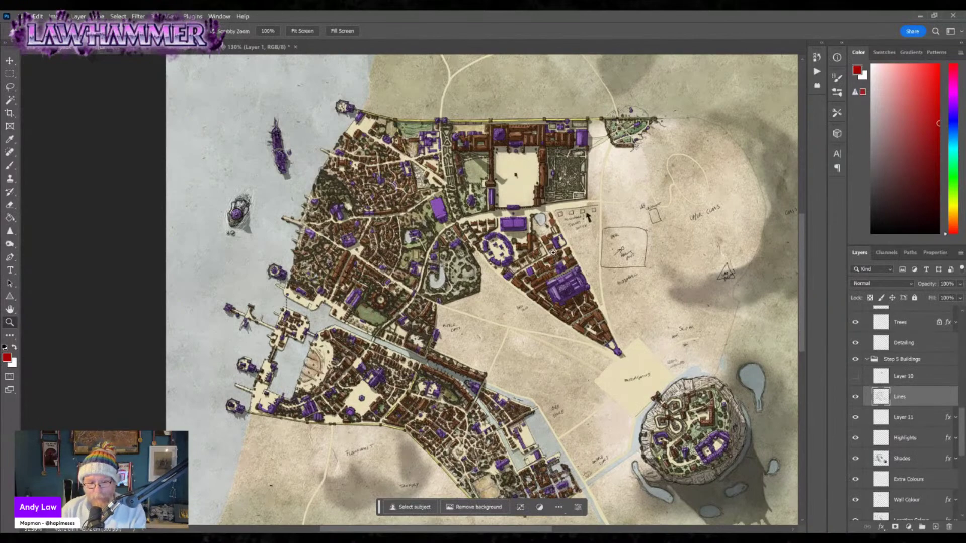
Set up the KYLE Ultimate Pencil Hard brush on the Highlights layer for the district around the oval purple complex.
drag(588, 217, 615, 194)
click(552, 234)
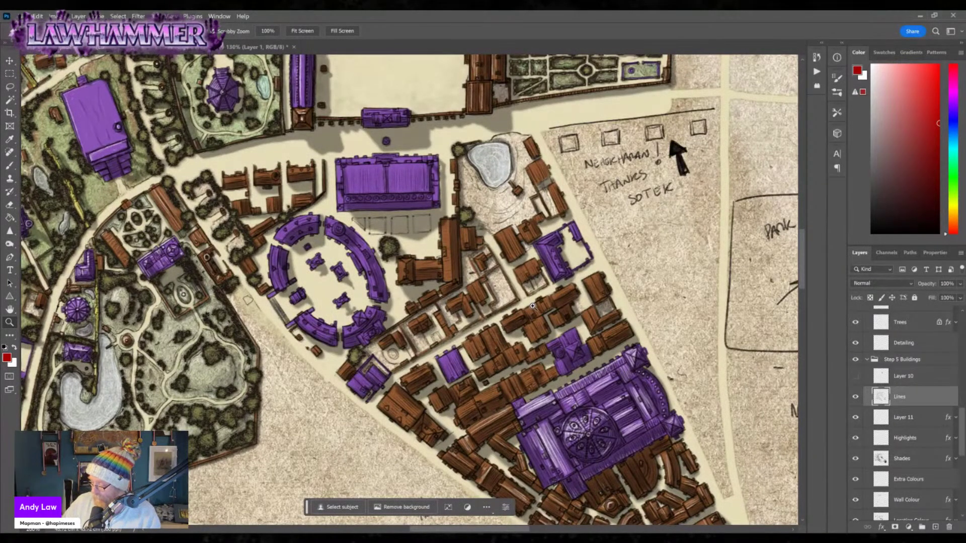
click(923, 418)
click(919, 435)
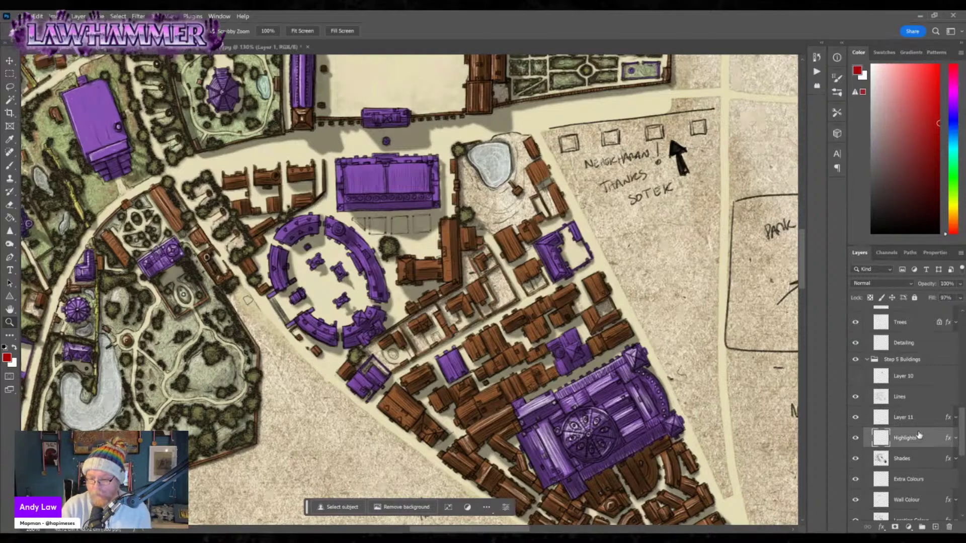
click(10, 166)
right_click(84, 68)
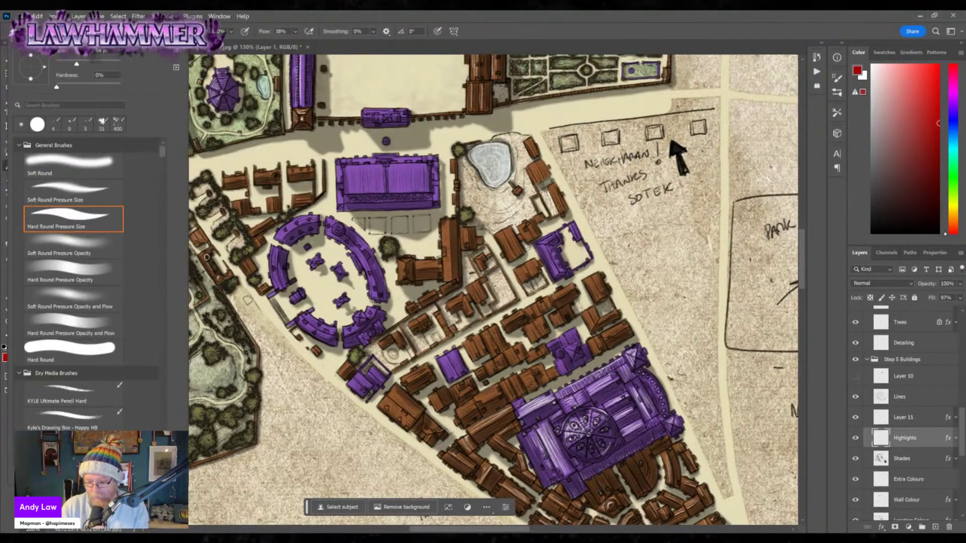
click(73, 393)
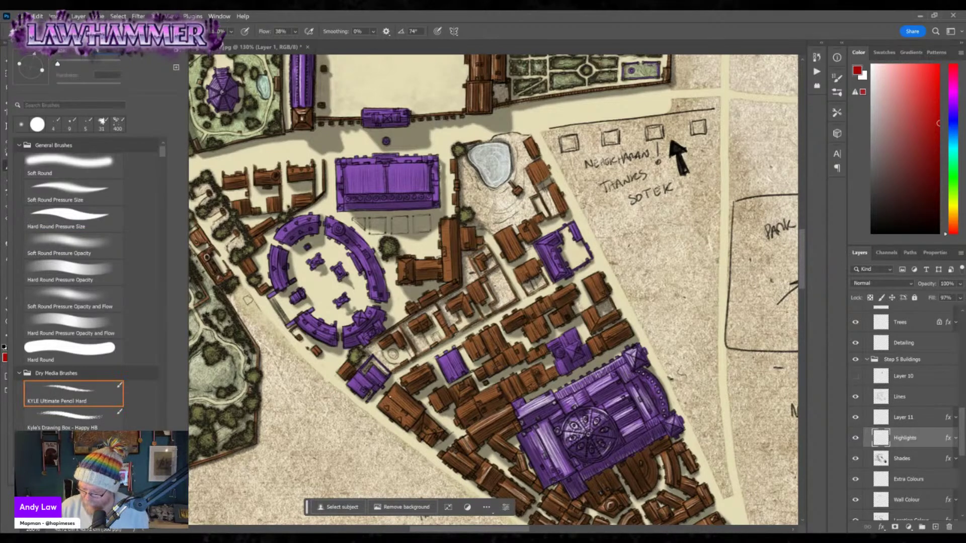
key(Escape)
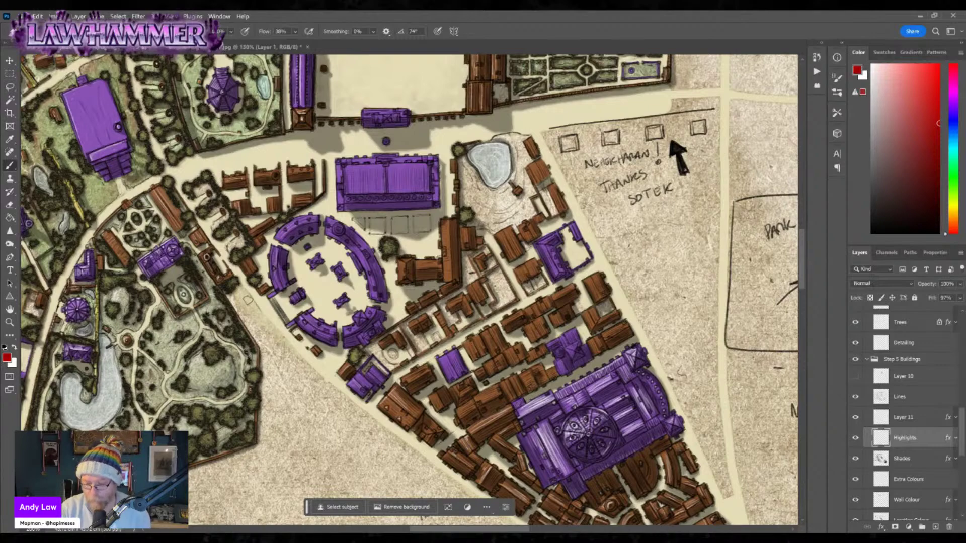
Add roof highlights to the small brown row houses northwest of the oval purple complex on the Highlights layer.
key(z)
click(314, 166)
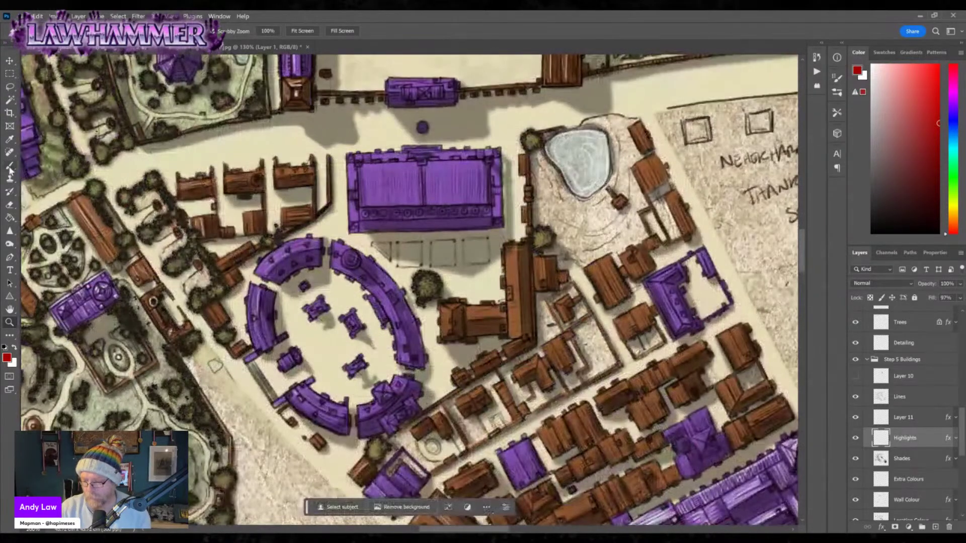
key(b)
click(255, 178)
mouse_move(285, 172)
mouse_down()
mouse_move(277, 173)
mouse_move(302, 171)
mouse_up()
mouse_move(287, 211)
mouse_down()
mouse_move(304, 210)
mouse_move(251, 220)
mouse_move(248, 231)
mouse_up()
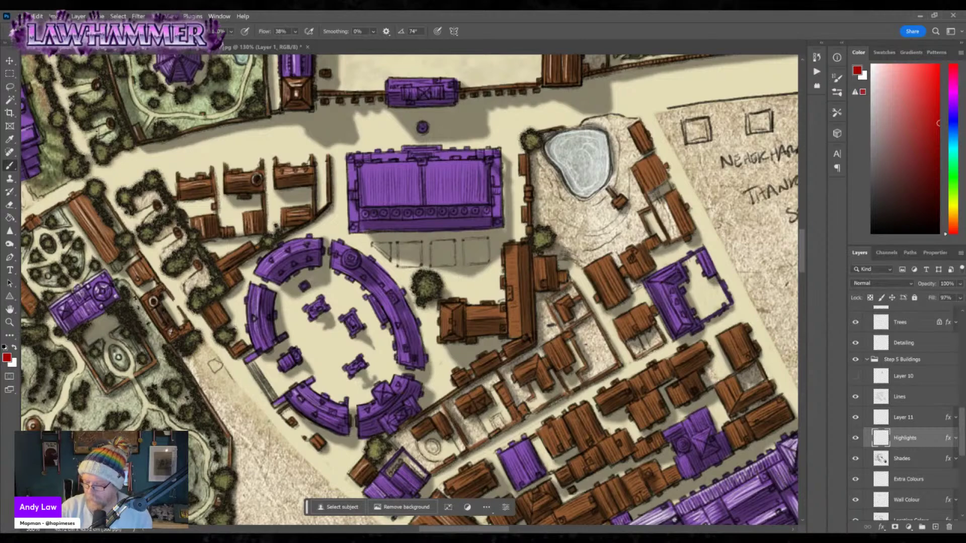
Brush highlights onto the curved roofs of the oval purple complex and the small structures inside its courtyard.
drag(277, 260, 348, 245)
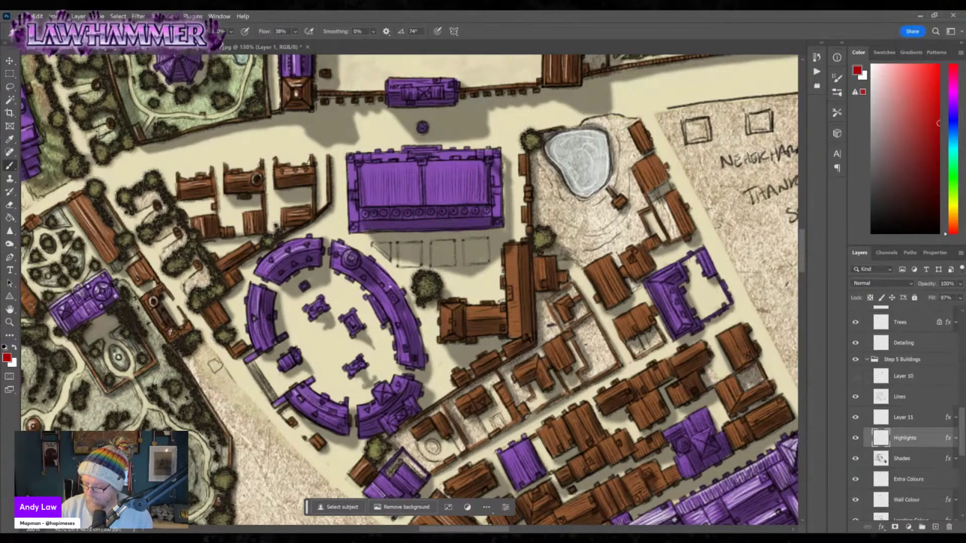
drag(394, 300, 390, 294)
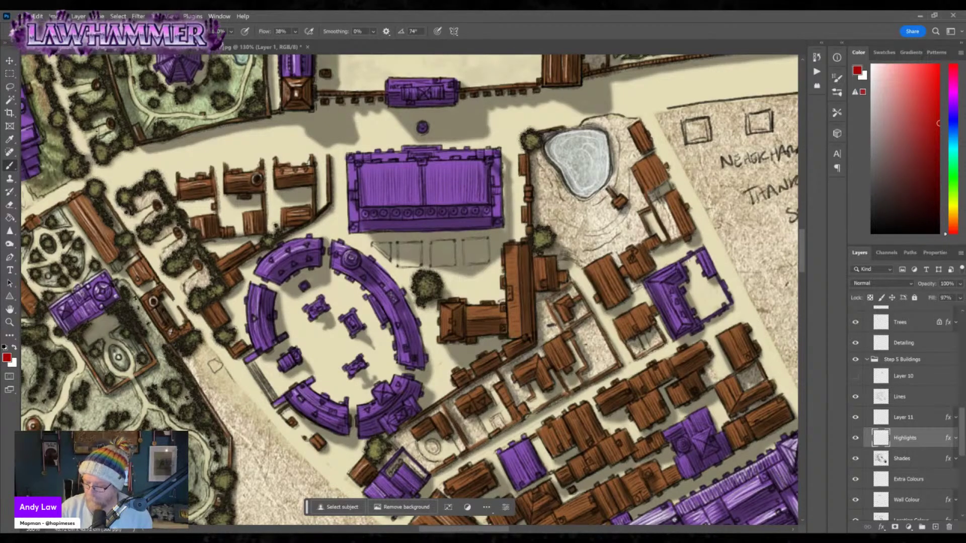
mouse_move(345, 319)
mouse_down()
mouse_move(352, 314)
mouse_move(354, 323)
mouse_move(320, 305)
mouse_up()
drag(289, 355, 295, 353)
drag(307, 401, 318, 390)
drag(419, 342, 358, 328)
mouse_move(321, 385)
mouse_down()
mouse_move(315, 374)
mouse_move(308, 393)
mouse_move(338, 370)
mouse_move(290, 351)
mouse_up()
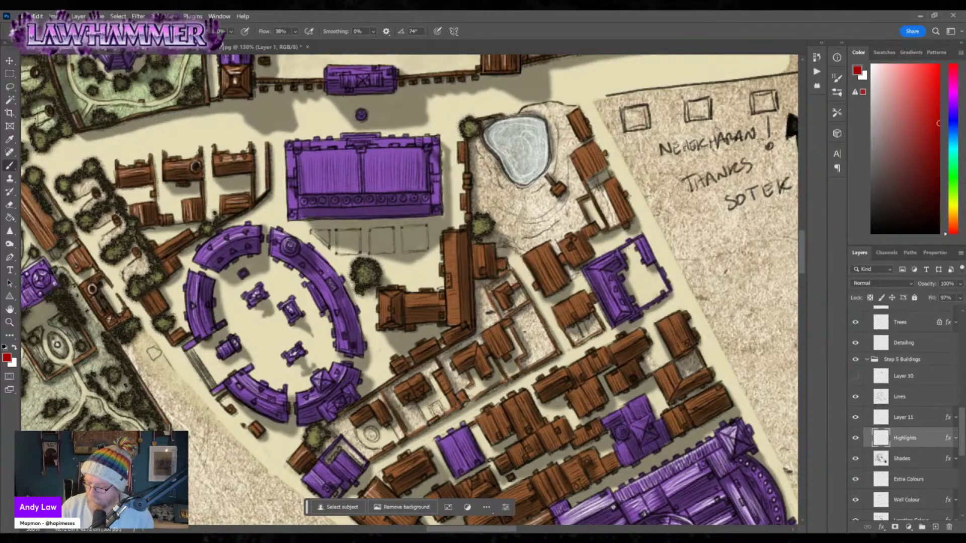
mouse_move(330, 300)
mouse_down()
mouse_move(319, 278)
mouse_move(322, 286)
mouse_up()
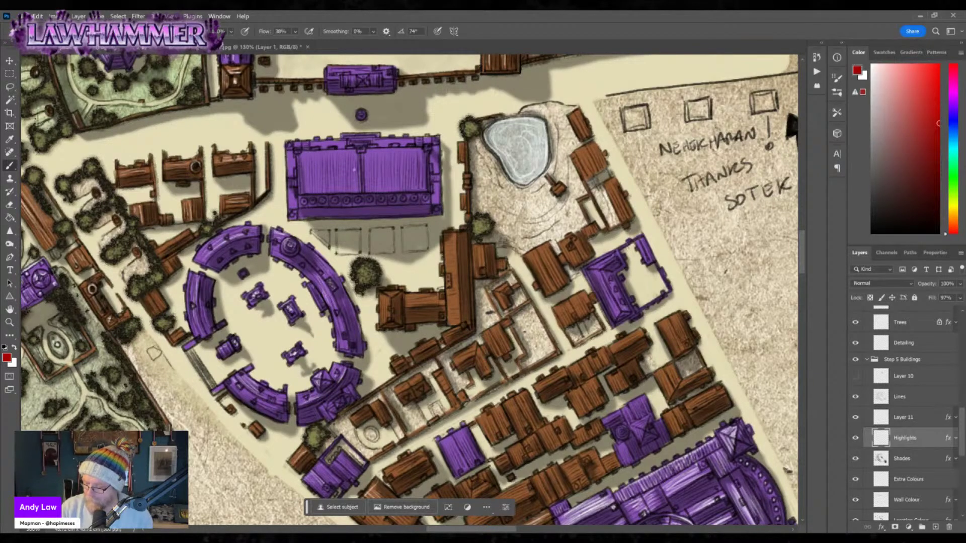
Draw fine highlight lines on the roof and upper edge of the large rectangular purple hall north of the oval complex.
mouse_move(356, 151)
mouse_down()
mouse_move(351, 194)
mouse_move(339, 153)
mouse_up()
mouse_move(409, 186)
mouse_down()
mouse_move(434, 233)
mouse_move(440, 470)
mouse_up()
drag(445, 177, 506, 181)
scroll(505, 181, down, 10)
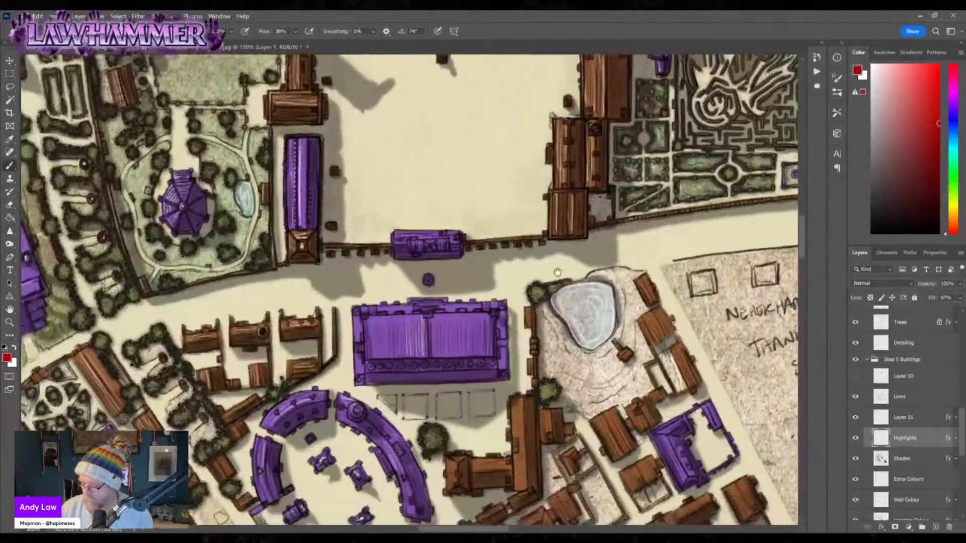
scroll(536, 163, down, 15)
scroll(536, 163, right, 5)
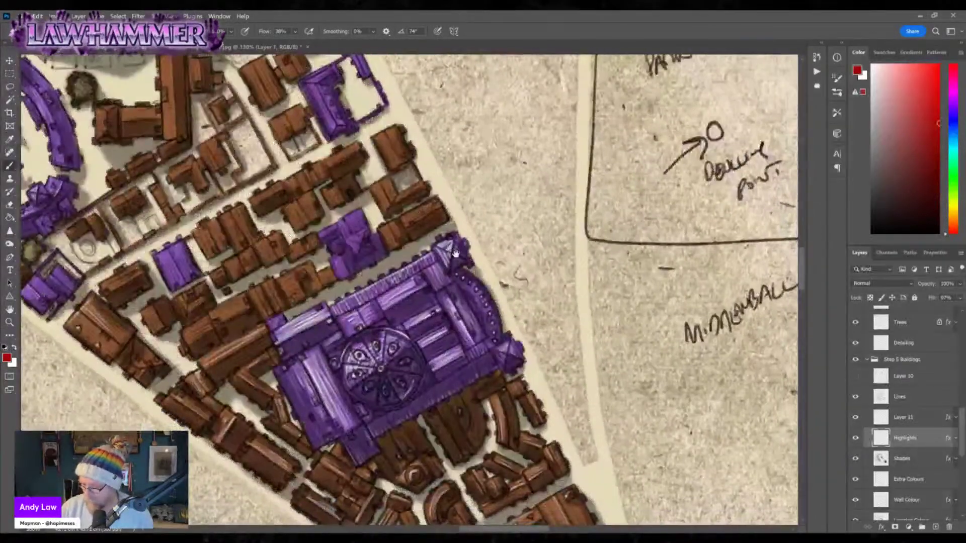
scroll(449, 239, up, 15)
scroll(448, 239, left, 6)
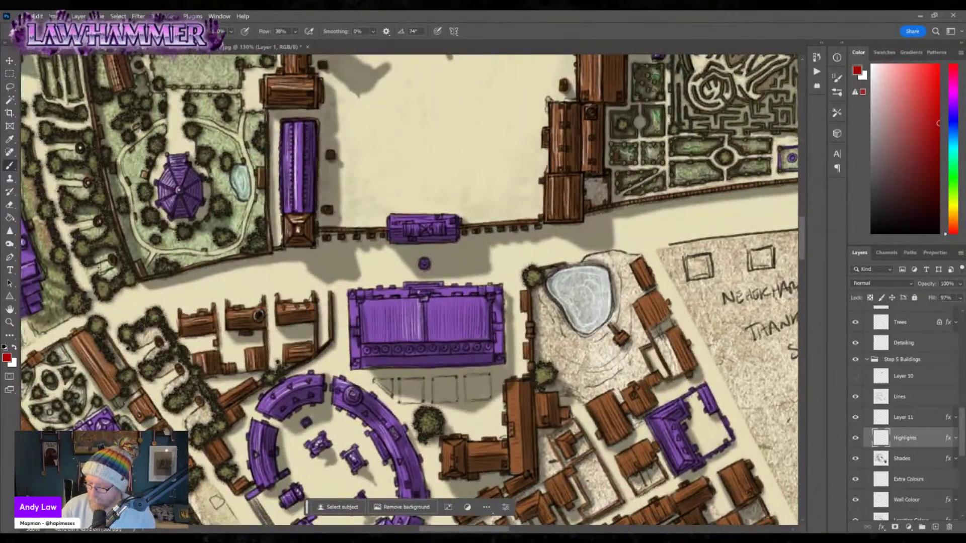
mouse_move(381, 291)
mouse_down()
mouse_move(476, 291)
mouse_move(445, 291)
mouse_move(491, 336)
mouse_up()
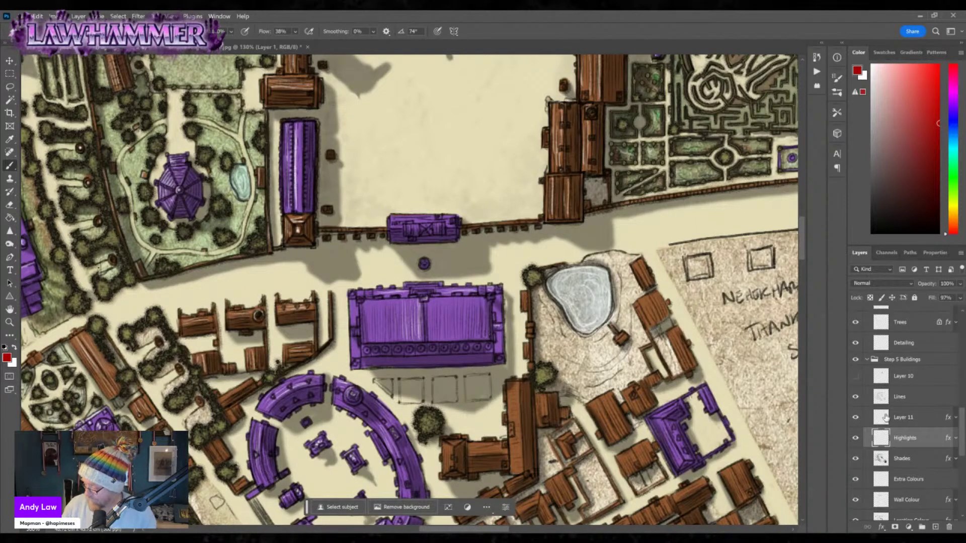
Shade the eastern edge of the rectangular purple hall on the Shades layer, and add roof highlights on the Highlights layer.
click(906, 460)
drag(496, 307, 501, 353)
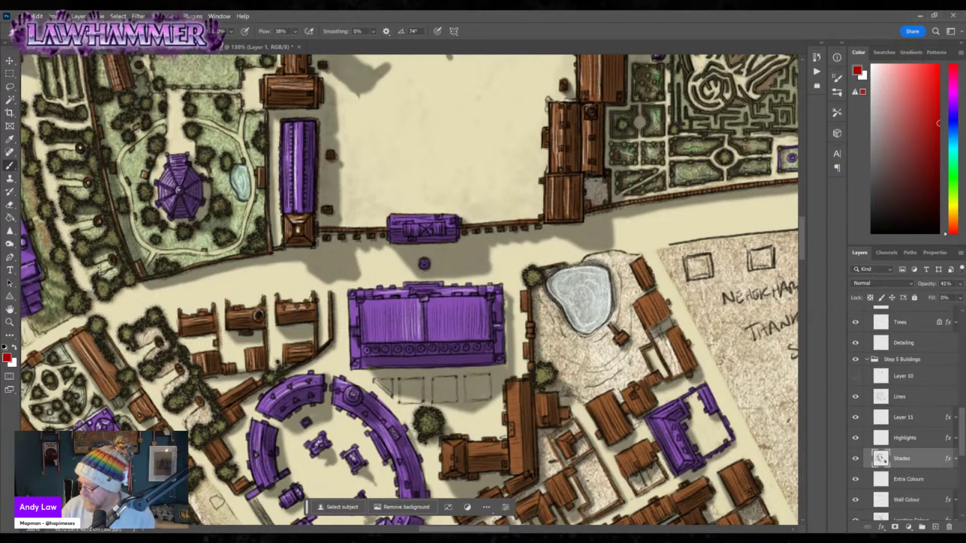
click(905, 397)
click(911, 438)
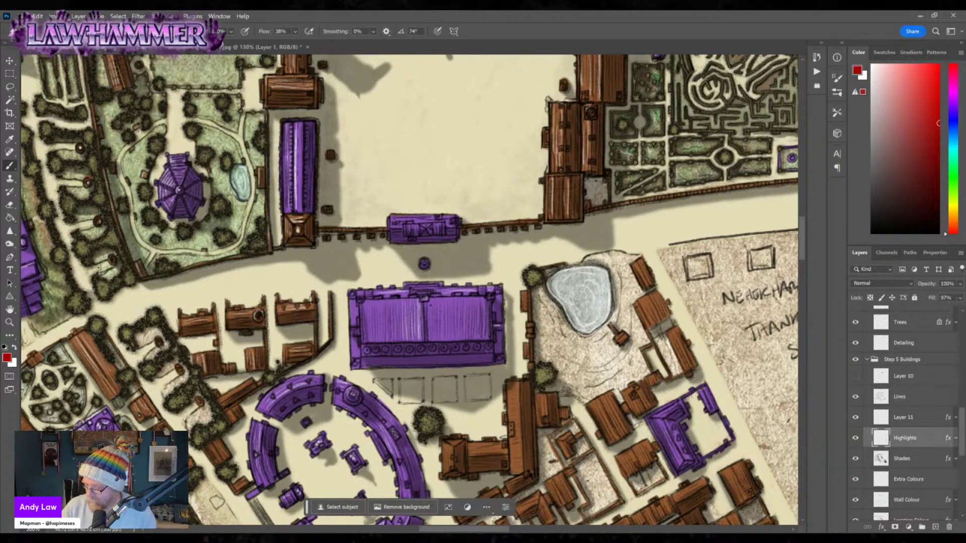
drag(431, 301, 430, 326)
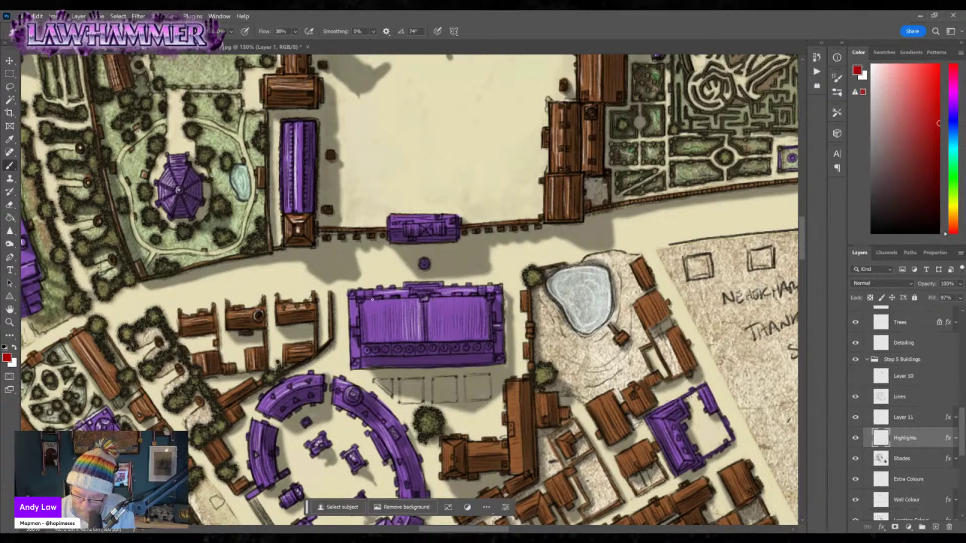
mouse_move(373, 300)
mouse_down()
mouse_move(402, 307)
mouse_move(403, 338)
mouse_move(394, 338)
mouse_move(389, 311)
mouse_move(378, 344)
mouse_up()
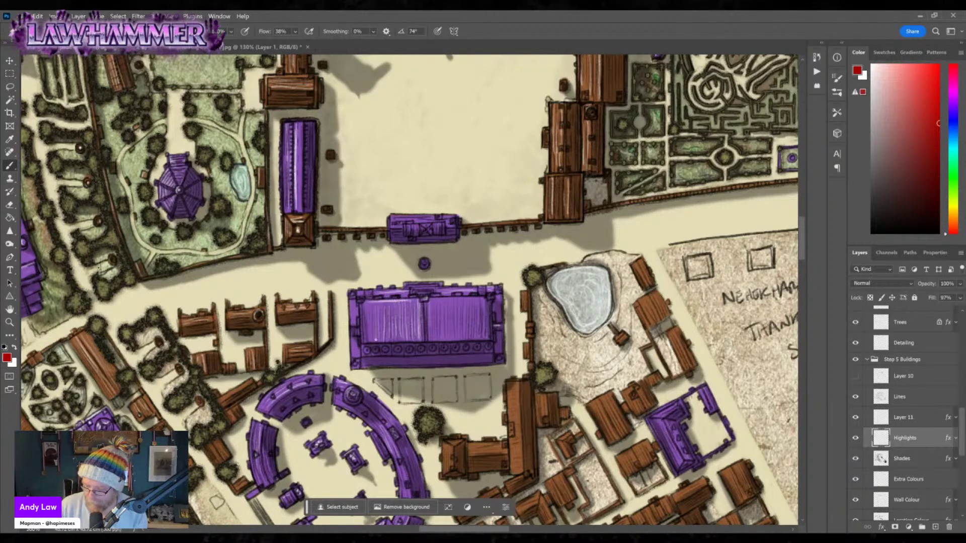
Shade the eastern roof panel of the purple hall on the Shades layer and line it with strokes on the Highlights layer.
click(908, 459)
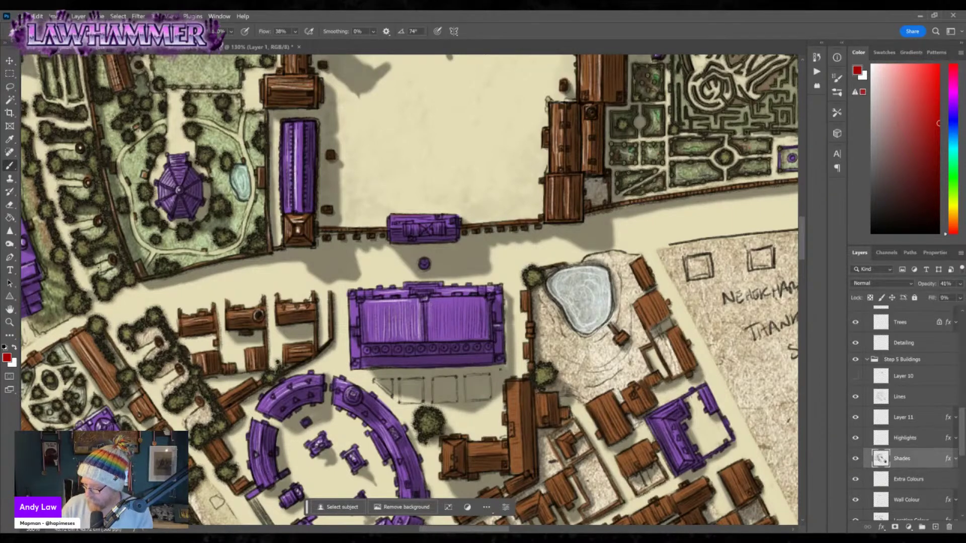
mouse_move(459, 298)
mouse_down()
mouse_move(461, 339)
mouse_move(488, 339)
mouse_up()
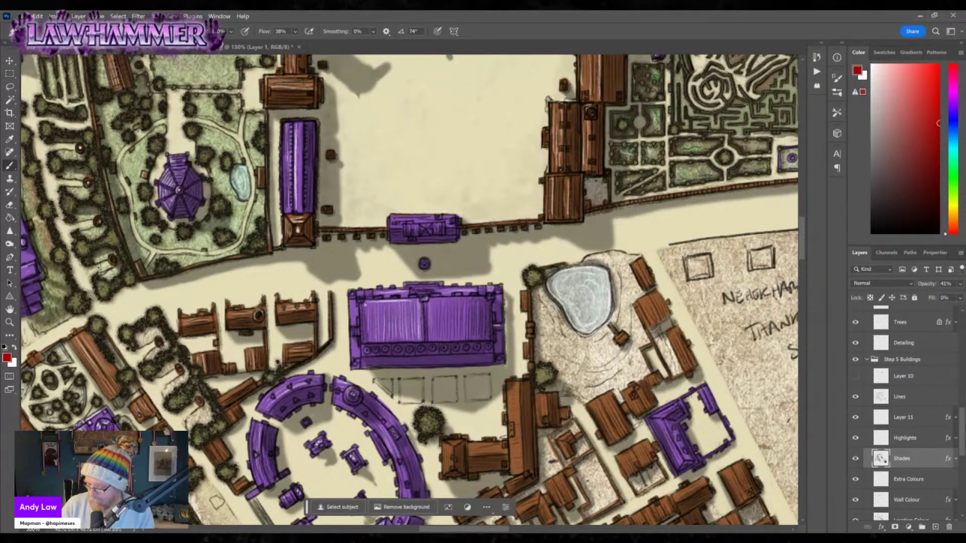
click(906, 438)
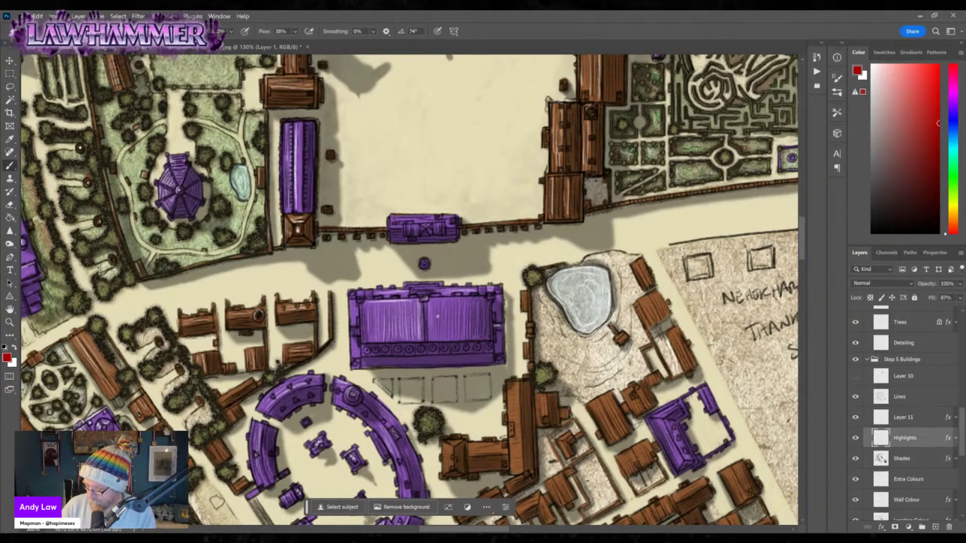
mouse_move(432, 303)
mouse_down()
mouse_move(435, 344)
mouse_move(456, 329)
mouse_move(460, 344)
mouse_move(463, 299)
mouse_move(479, 299)
mouse_up()
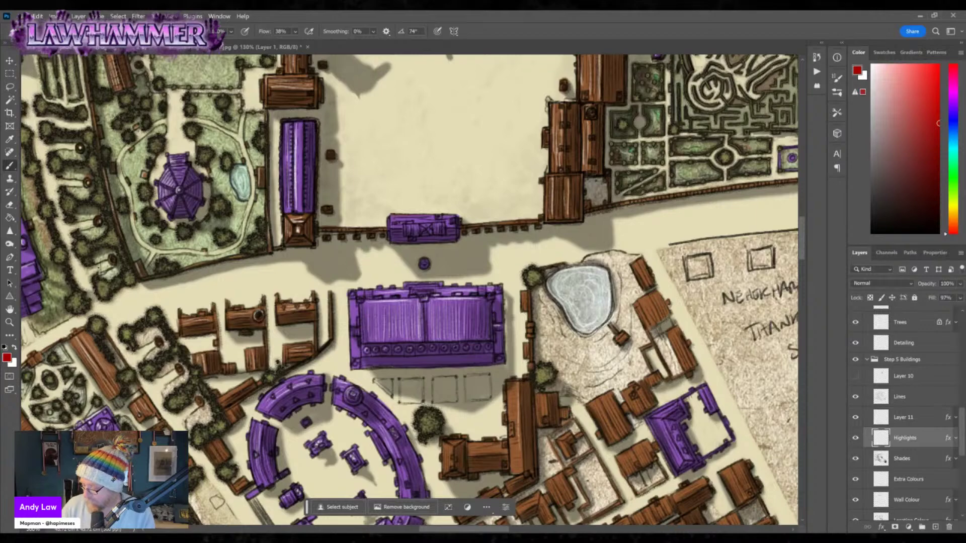
Paint highlights on the Highlights layer over the L-shaped brown building and the narrow wall buildings between the purple hall and the pond.
mouse_move(517, 422)
mouse_down()
mouse_move(509, 388)
mouse_move(509, 411)
mouse_up()
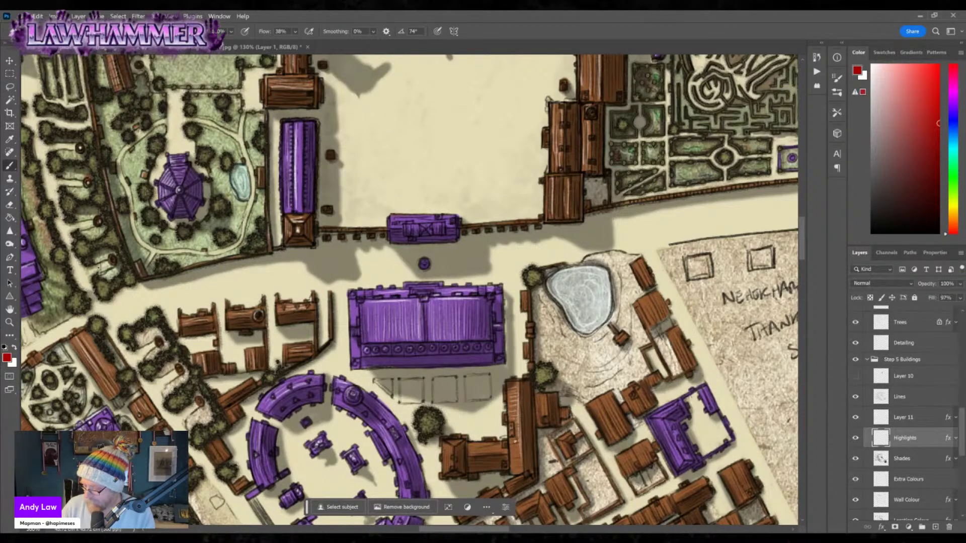
mouse_move(472, 454)
mouse_down()
mouse_move(504, 453)
mouse_move(474, 450)
mouse_move(503, 444)
mouse_up()
mouse_move(447, 470)
mouse_down()
mouse_move(445, 451)
mouse_move(458, 442)
mouse_up()
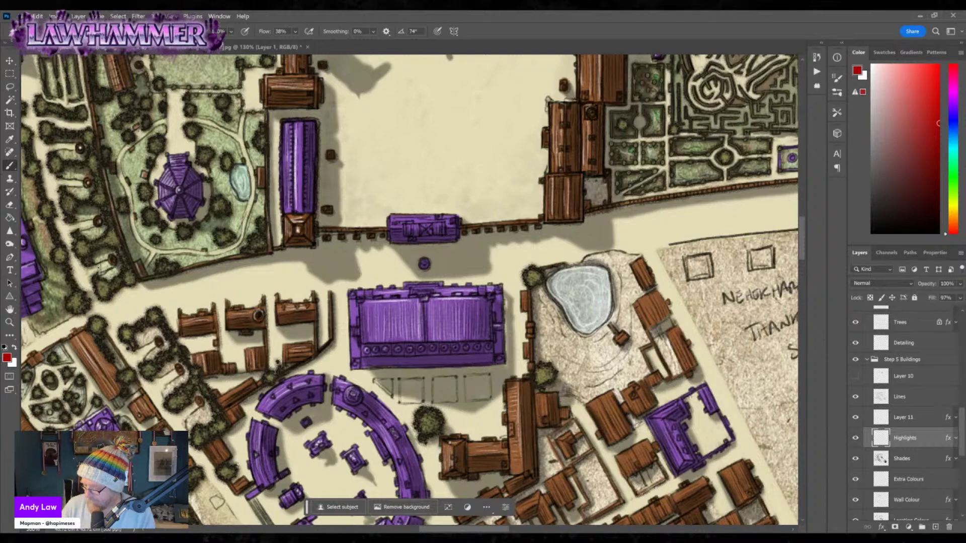
drag(524, 313, 527, 294)
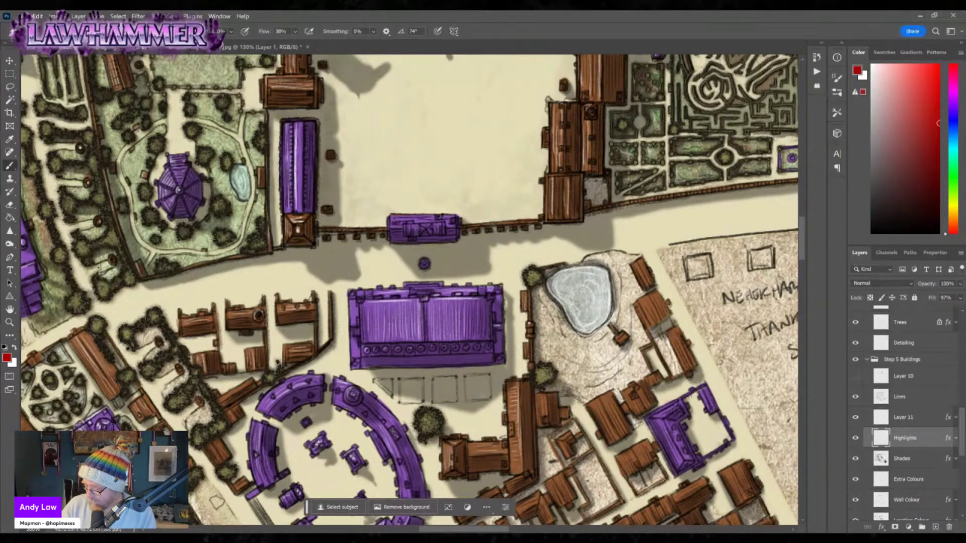
drag(524, 347, 525, 358)
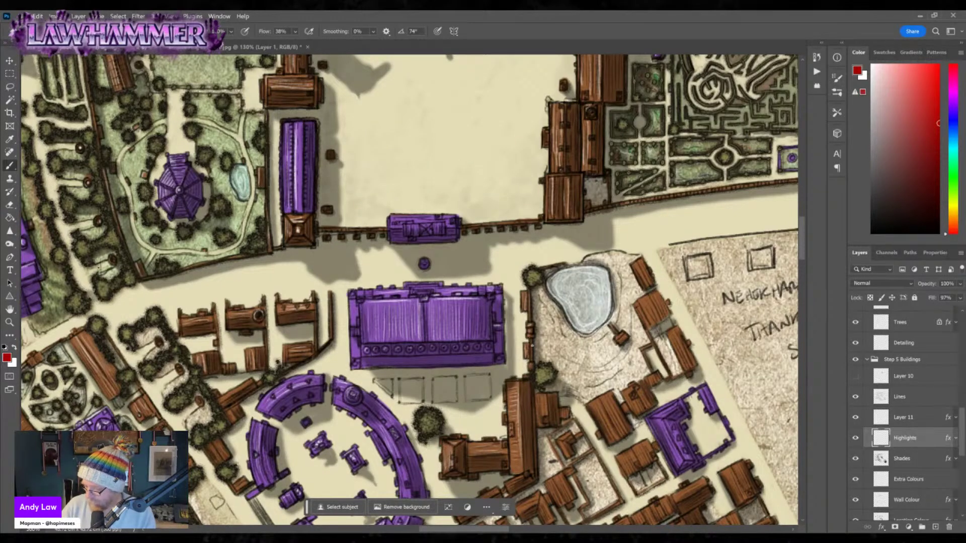
drag(547, 400, 544, 421)
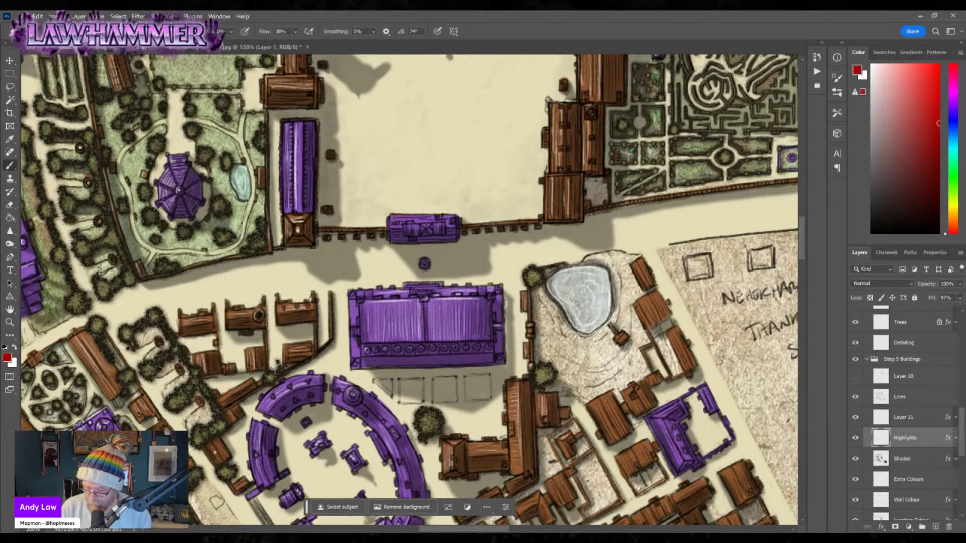
drag(250, 385, 221, 398)
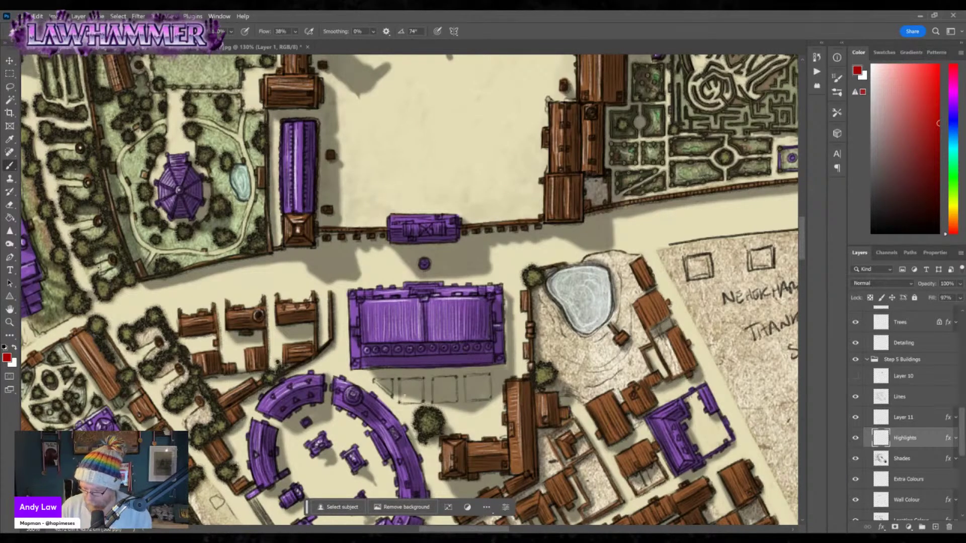
Brush highlights onto the brown roofs south of the L-shaped building and the block beside the purple courtyard building.
drag(424, 377, 420, 342)
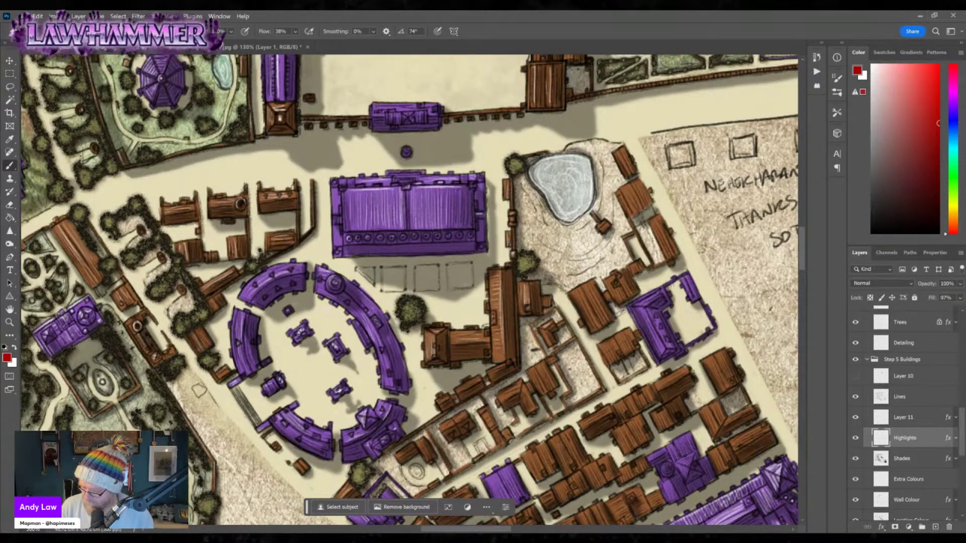
scroll(473, 402, down, 1)
scroll(475, 400, down, 4)
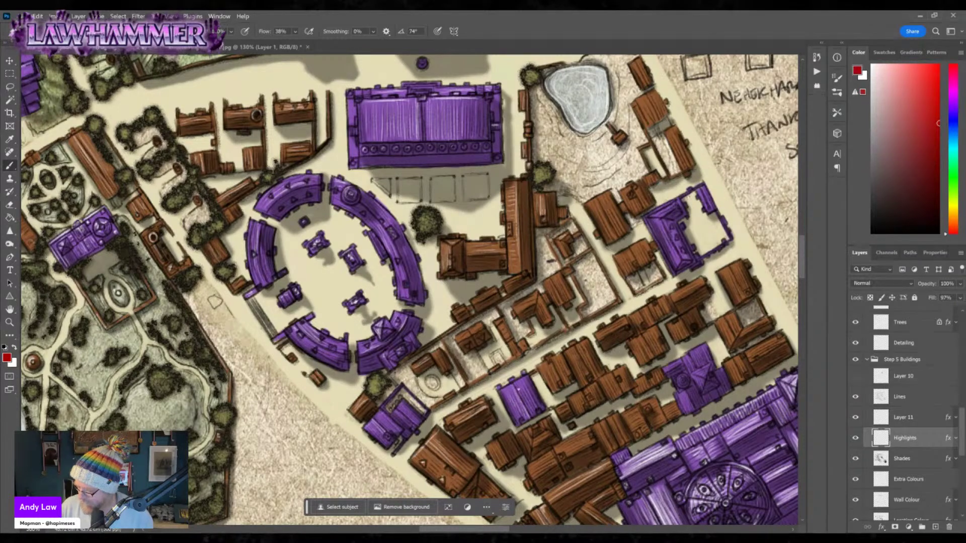
drag(541, 436, 500, 460)
mouse_move(460, 338)
mouse_down()
mouse_move(481, 328)
mouse_move(464, 309)
mouse_move(518, 277)
mouse_move(468, 250)
mouse_up()
mouse_move(600, 202)
mouse_down()
mouse_move(610, 228)
mouse_move(620, 217)
mouse_up()
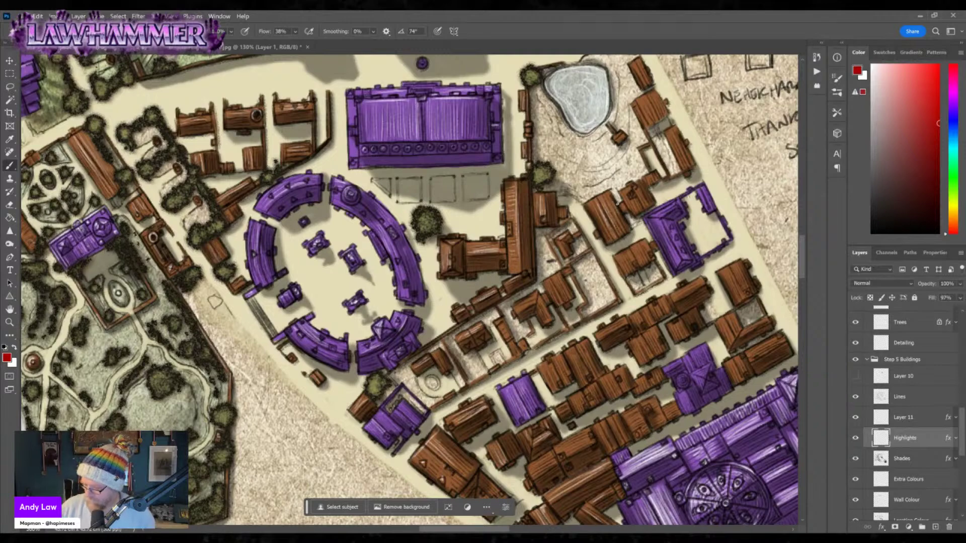
Add highlights to the brown roofs running from the pond down to the purple courtyard building, including its outer wing.
mouse_move(625, 263)
mouse_down()
mouse_move(668, 234)
mouse_move(677, 256)
mouse_move(677, 208)
mouse_move(659, 215)
mouse_up()
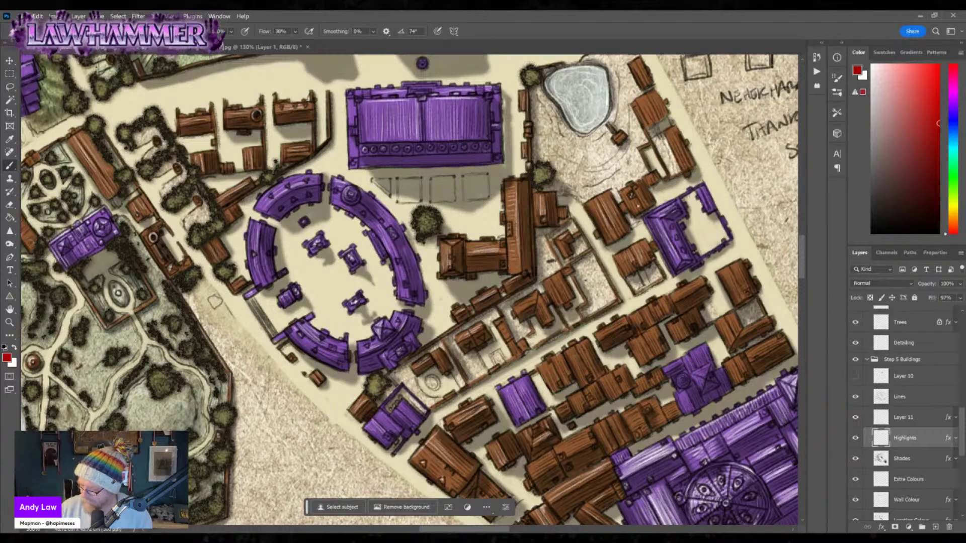
drag(645, 147, 639, 163)
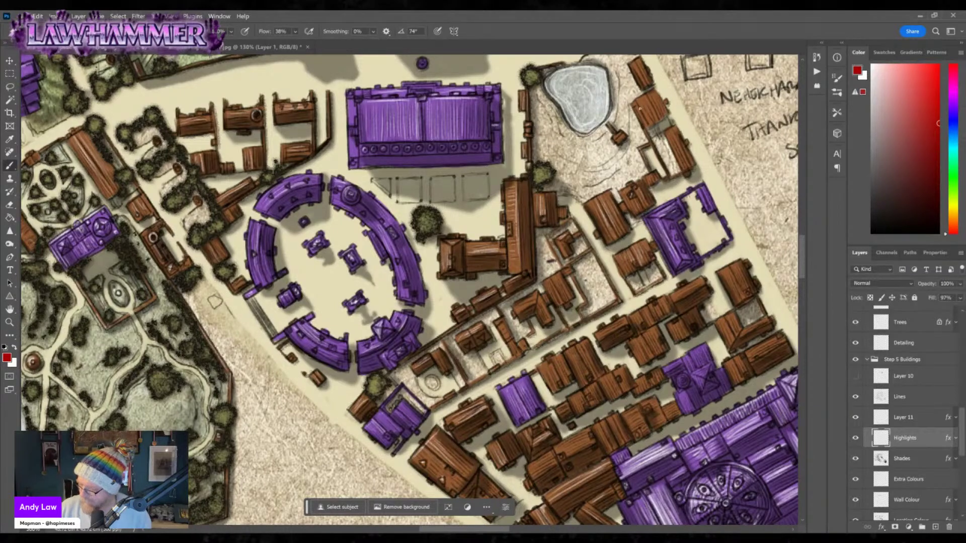
mouse_move(648, 104)
mouse_down()
mouse_move(647, 120)
mouse_move(654, 115)
mouse_up()
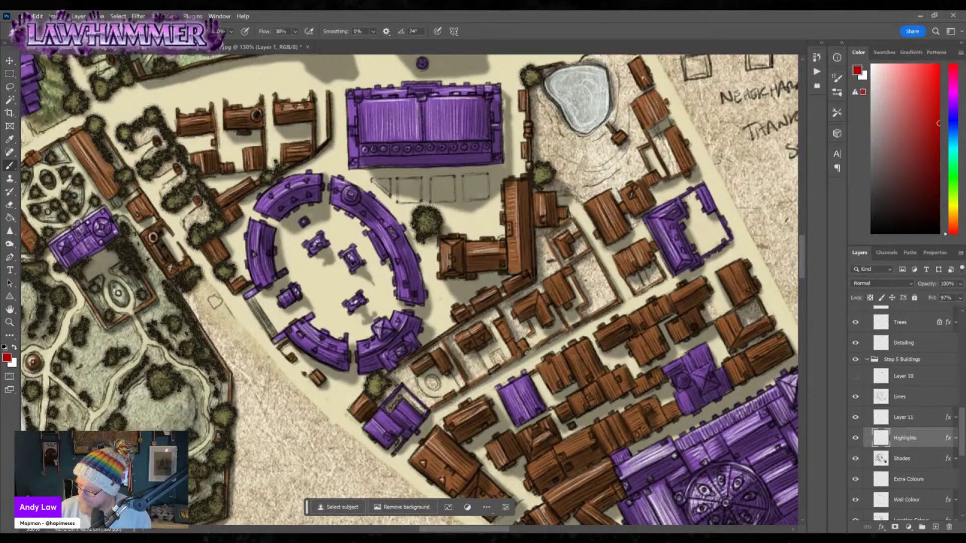
drag(683, 146, 679, 160)
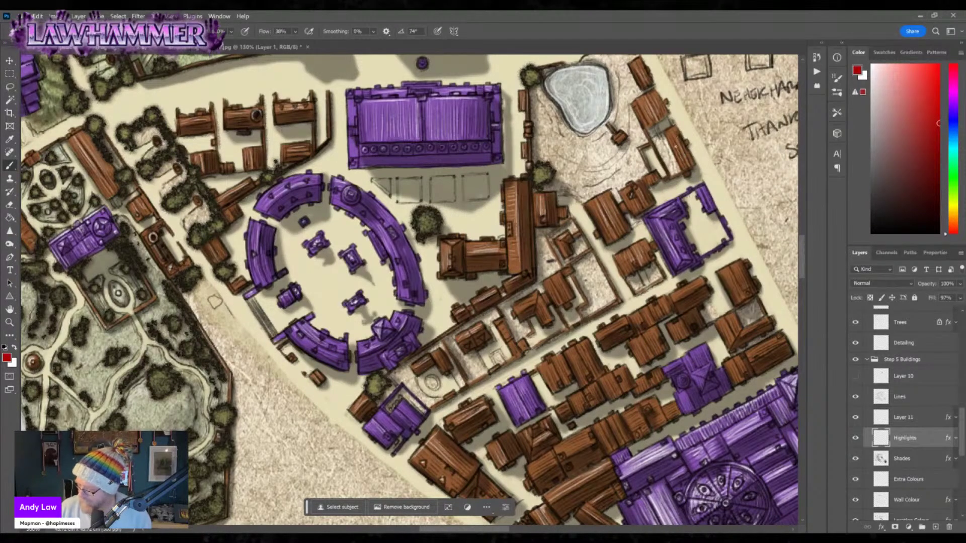
drag(701, 192, 706, 211)
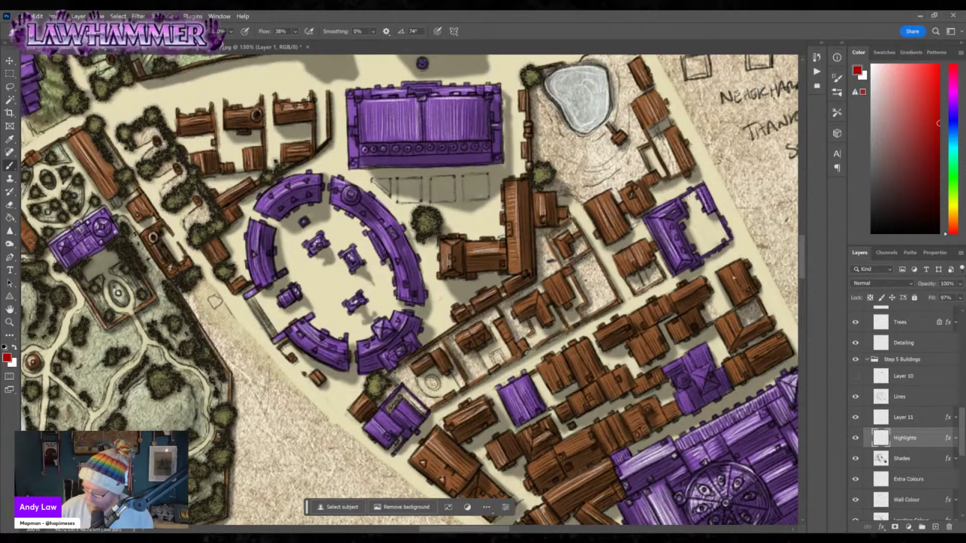
Paint highlights across the rows of brown roofs south of the purple courtyard building, from the street corner to the lower terraces.
mouse_move(729, 270)
mouse_down()
mouse_move(736, 295)
mouse_move(725, 340)
mouse_move(770, 320)
mouse_up()
mouse_move(757, 352)
mouse_down()
mouse_move(782, 343)
mouse_move(736, 367)
mouse_move(730, 358)
mouse_move(729, 379)
mouse_up()
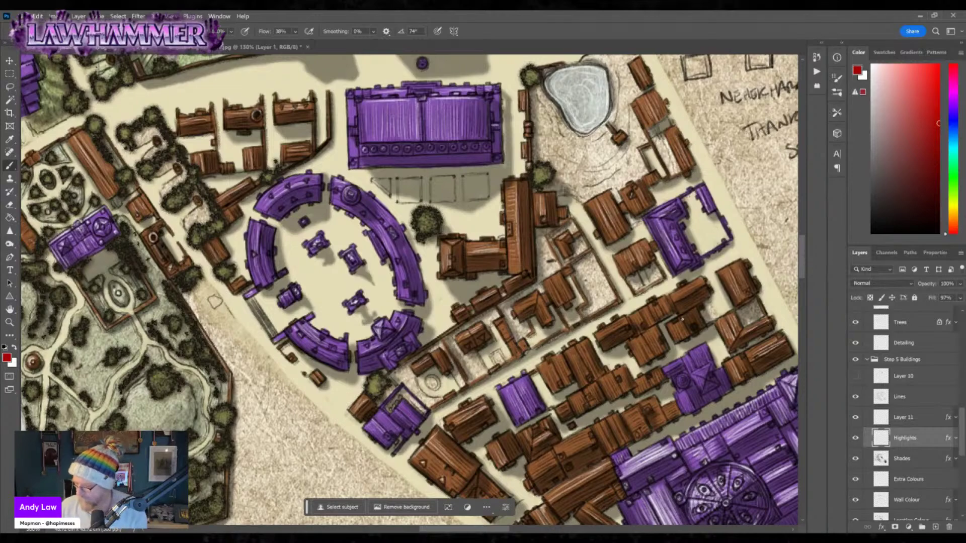
drag(685, 323, 636, 361)
mouse_move(642, 315)
mouse_down()
mouse_move(600, 338)
mouse_move(604, 331)
mouse_up()
drag(663, 305, 656, 317)
mouse_move(594, 351)
mouse_down()
mouse_move(579, 375)
mouse_move(587, 374)
mouse_move(551, 377)
mouse_move(574, 404)
mouse_up()
mouse_move(589, 442)
mouse_down()
mouse_move(532, 476)
mouse_move(537, 466)
mouse_up()
mouse_move(609, 425)
mouse_down()
mouse_move(599, 450)
mouse_move(611, 441)
mouse_up()
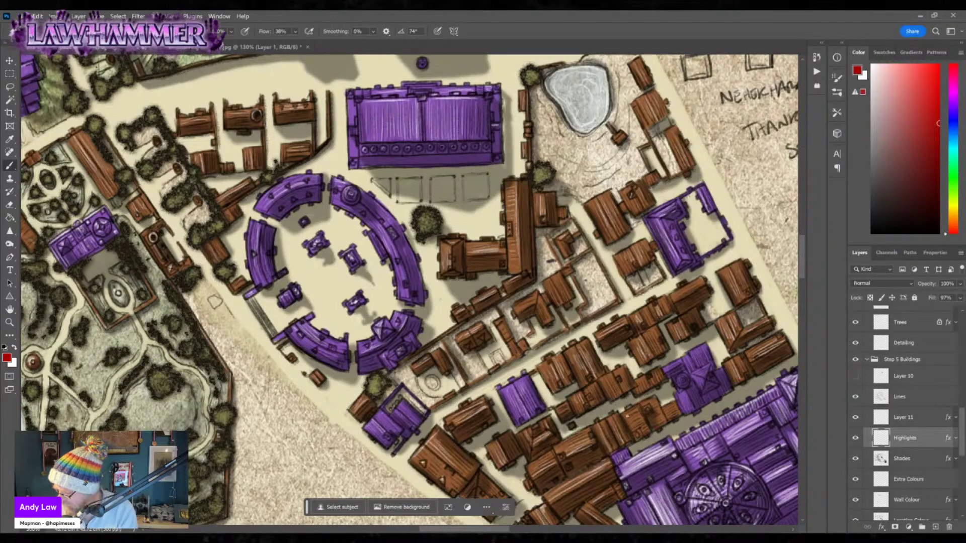
Highlight the small purple domed building among the brown terraces and touch up the roofs around it.
mouse_move(684, 376)
mouse_down()
mouse_move(678, 386)
mouse_move(703, 376)
mouse_move(698, 385)
mouse_up()
mouse_move(692, 352)
mouse_down()
mouse_move(700, 365)
mouse_move(670, 367)
mouse_up()
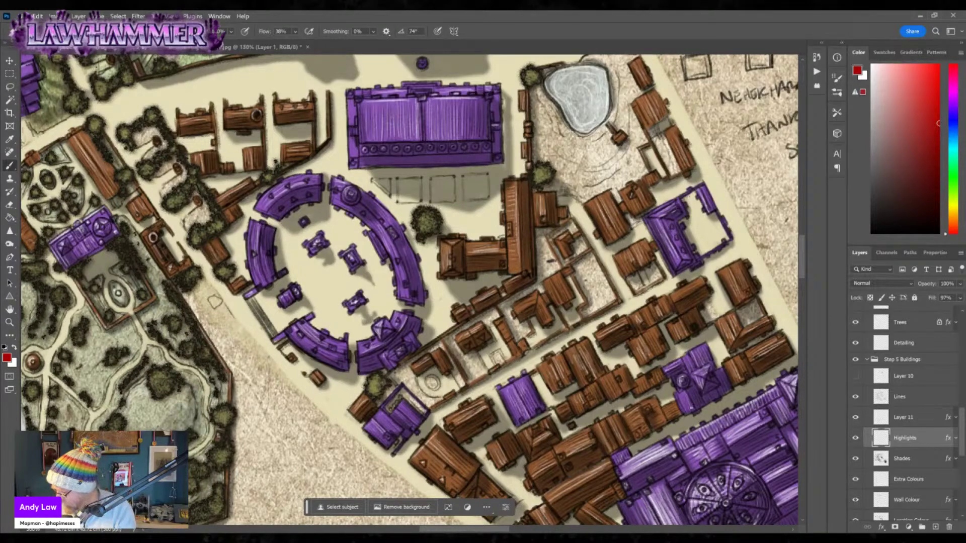
drag(677, 401, 670, 415)
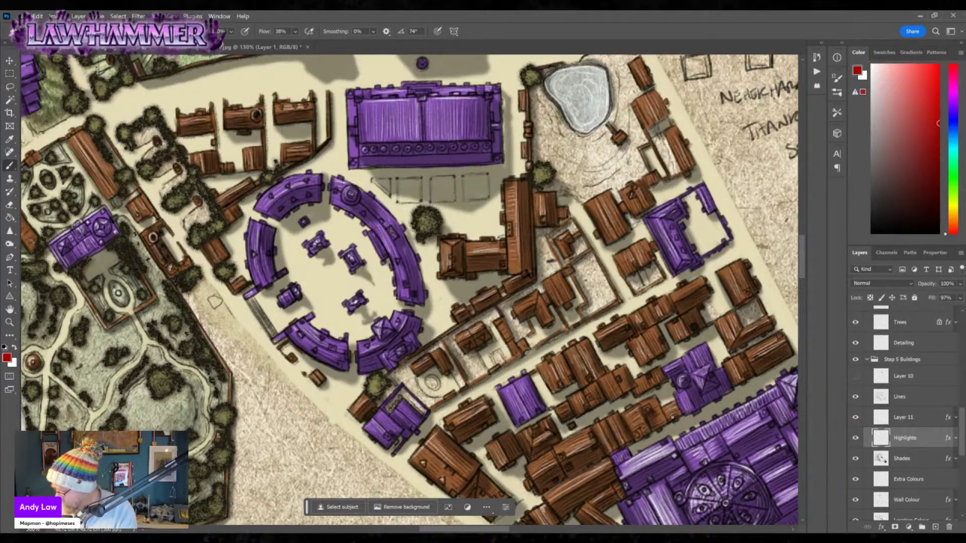
mouse_move(703, 285)
mouse_down()
mouse_move(675, 301)
mouse_move(680, 295)
mouse_up()
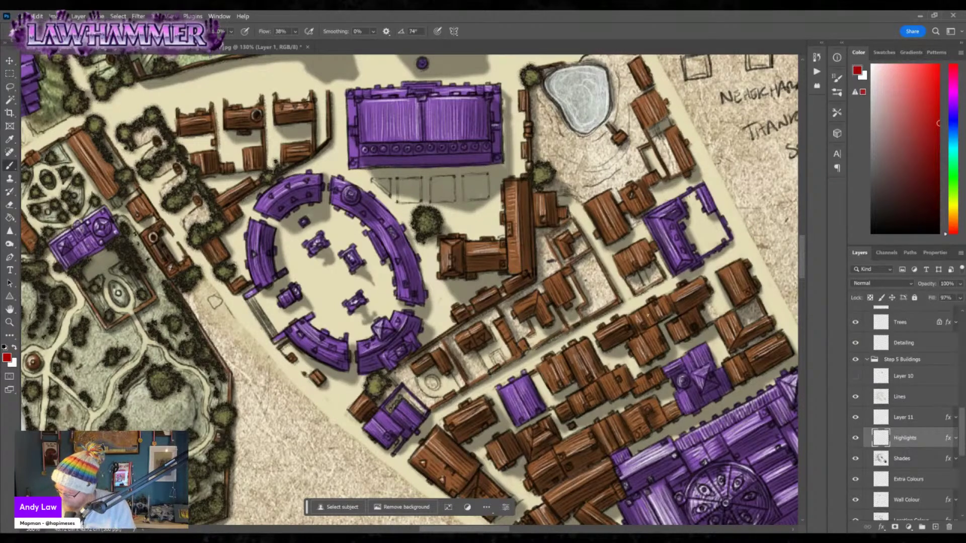
drag(656, 344, 651, 332)
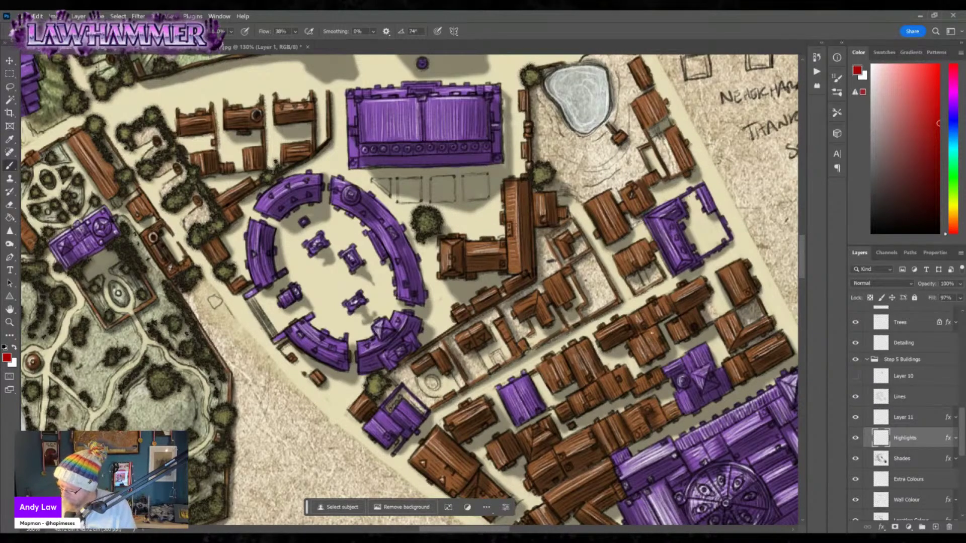
Touch up highlights on the brown roofs near the pond, the lower terraces and the houses in the walled yards.
drag(608, 237, 595, 205)
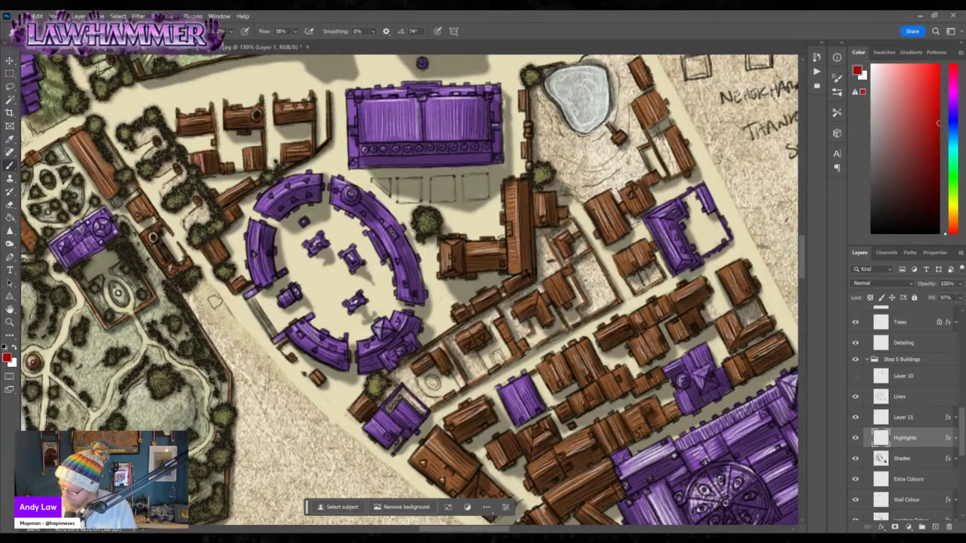
drag(648, 121, 640, 104)
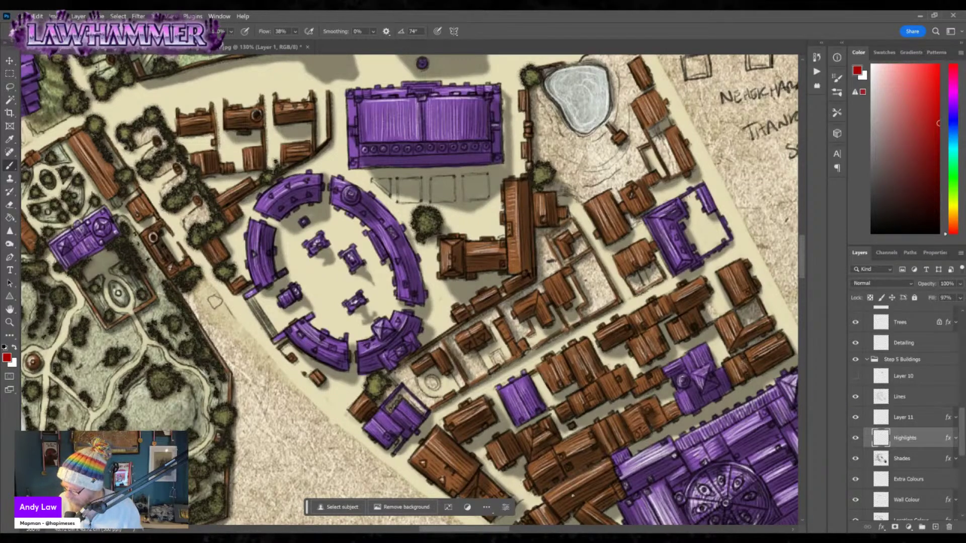
drag(550, 495, 603, 475)
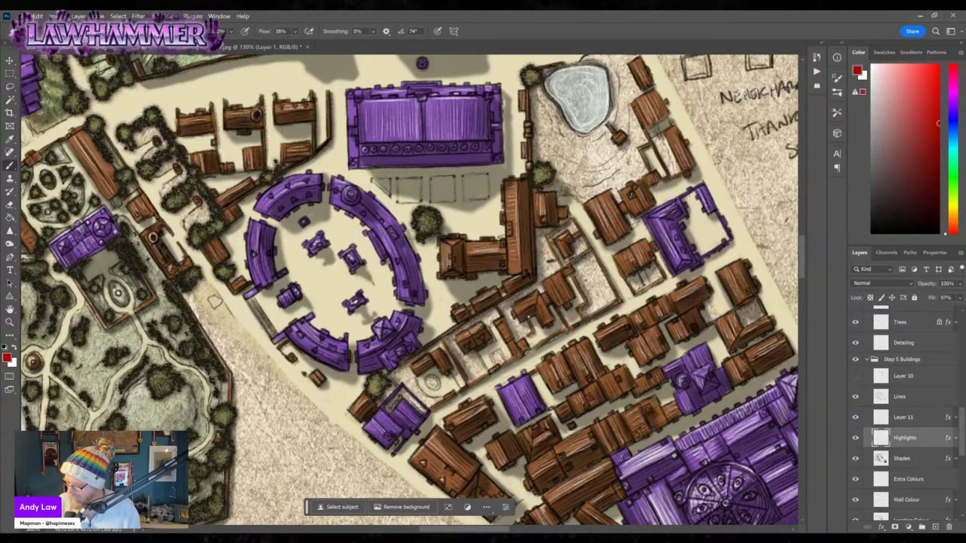
mouse_move(552, 294)
mouse_down()
mouse_move(562, 297)
mouse_move(560, 244)
mouse_up()
drag(497, 324, 509, 327)
drag(428, 381, 431, 382)
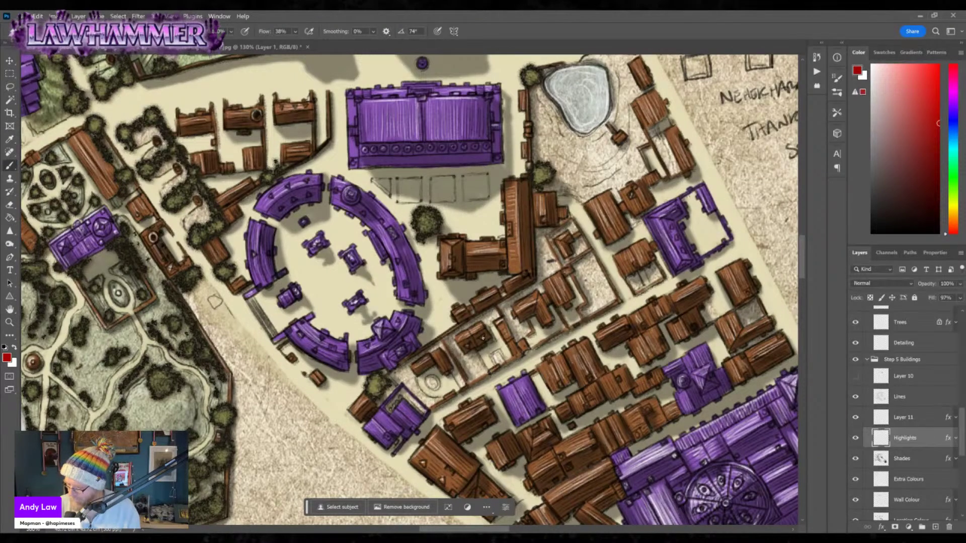
Switch to the Trees layer and choose the Scattered Maple Leaves brush at a reduced size.
drag(664, 374, 649, 297)
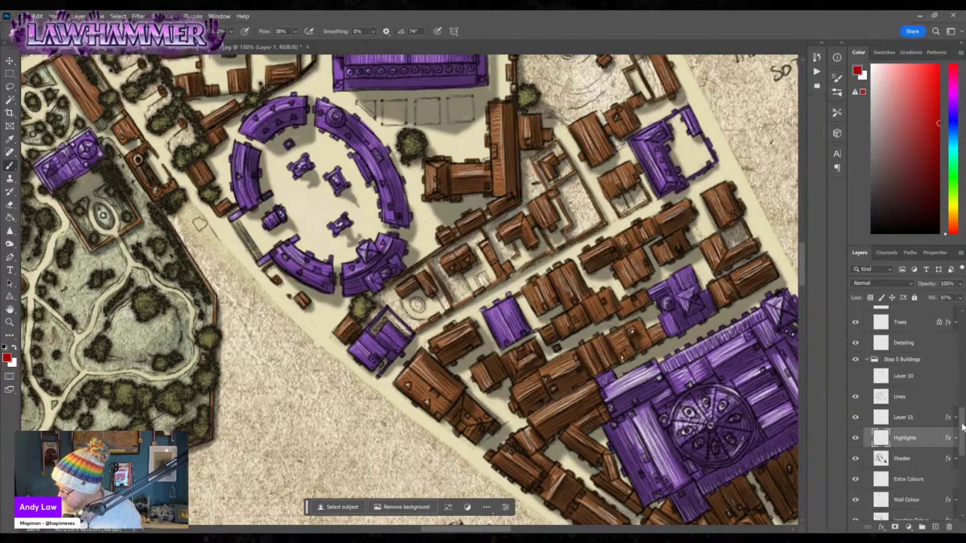
scroll(962, 427, up, 3)
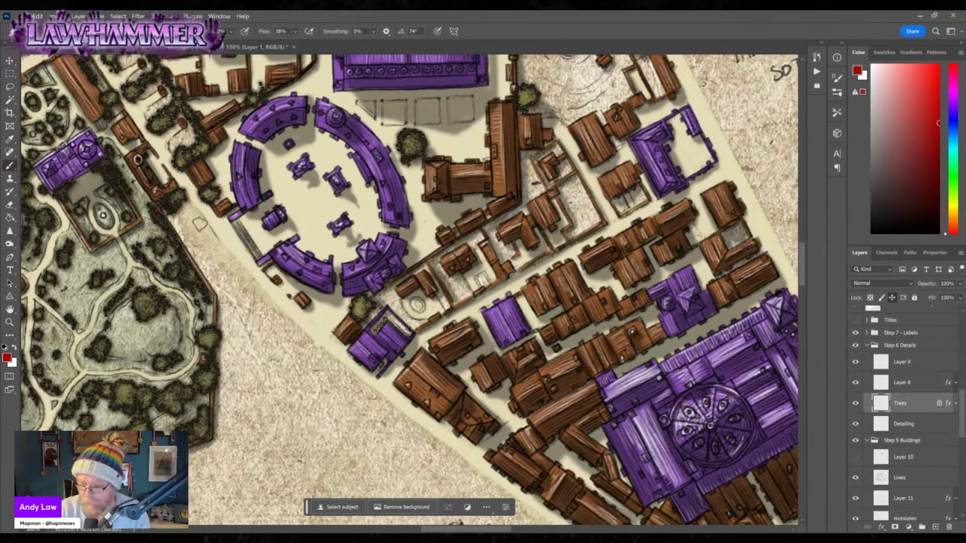
right_click(181, 478)
scroll(85, 282, down, 15)
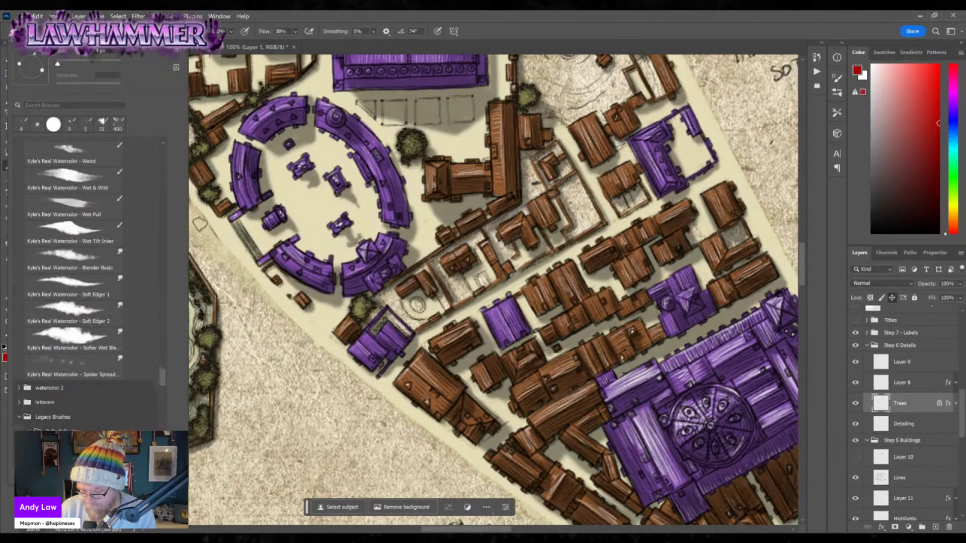
scroll(81, 281, down, 10)
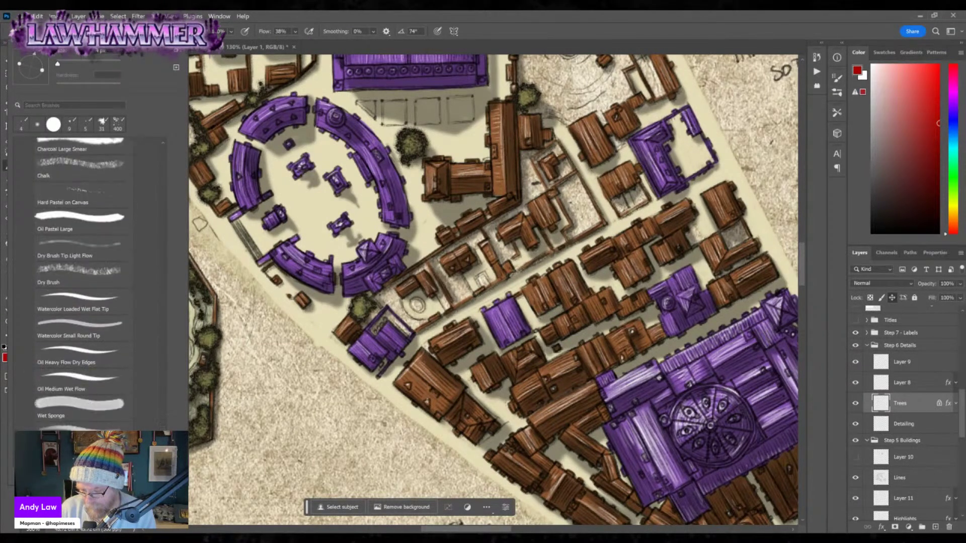
scroll(81, 282, up, 1)
click(81, 254)
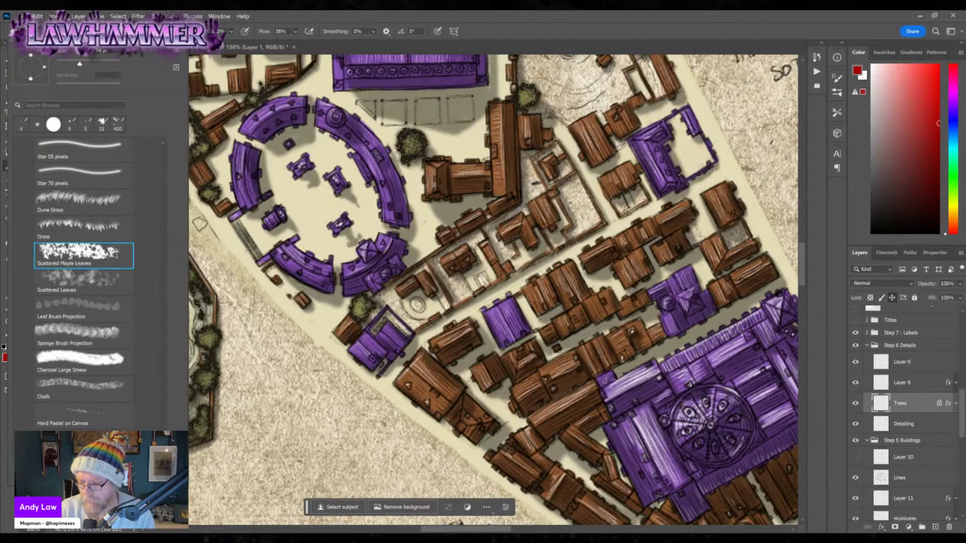
key(bracketleft)
key(bracketleft)
key(bracketleft)
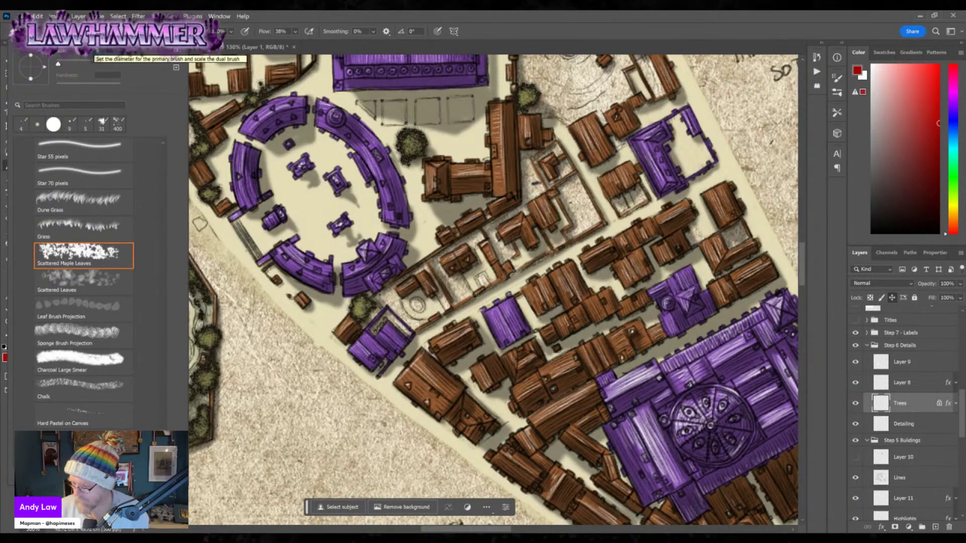
Stamp trees around the yard with the circular feature and beside the purple building at the southern end of the ring.
click(457, 297)
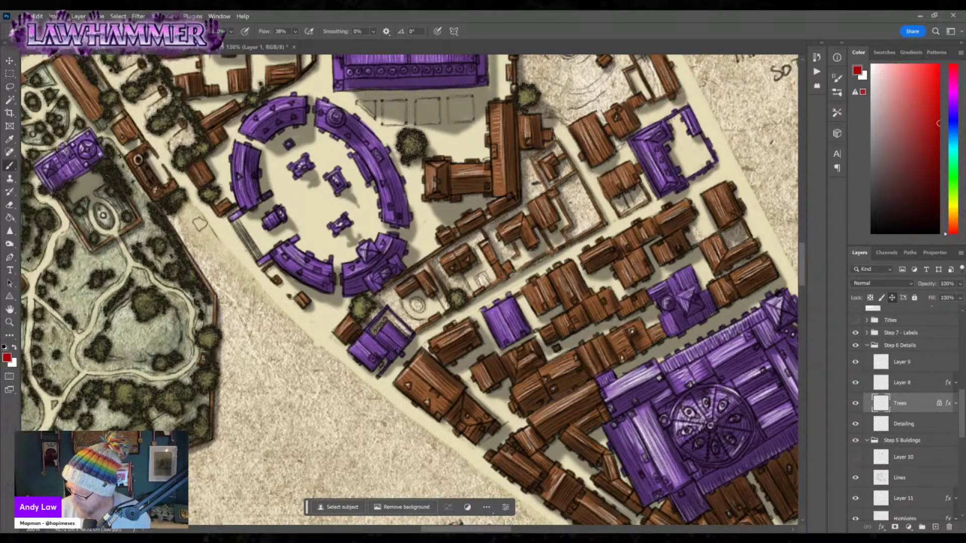
click(435, 266)
click(430, 262)
click(443, 252)
click(480, 234)
click(474, 235)
click(484, 238)
click(390, 302)
click(377, 299)
click(391, 288)
click(415, 268)
click(413, 326)
click(425, 324)
click(428, 318)
click(418, 304)
Stamp trees along the back walls of the narrow yards south of the L-shaped brown building.
click(490, 228)
click(504, 216)
click(523, 204)
click(505, 257)
click(512, 252)
click(562, 191)
click(575, 182)
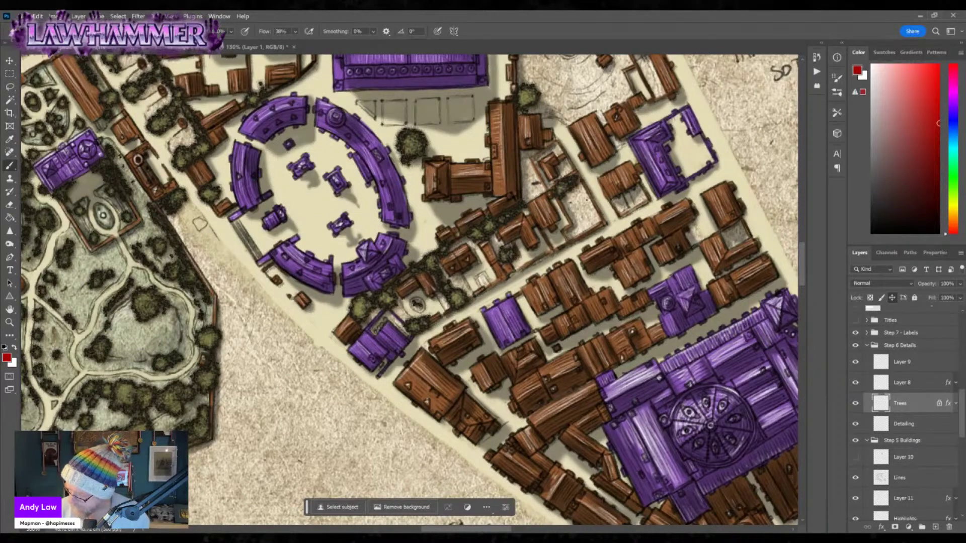
Fill the eastern walled yard's edges and the strip beside the L-shaped brown building with trees.
click(583, 199)
click(595, 217)
click(599, 221)
click(603, 217)
click(583, 233)
click(570, 216)
click(530, 185)
click(532, 182)
click(538, 184)
click(534, 196)
click(527, 162)
click(534, 157)
Stamp a row of trees along the southern edge of the pond grounds.
click(546, 112)
click(563, 111)
click(573, 113)
click(578, 112)
click(597, 102)
click(616, 90)
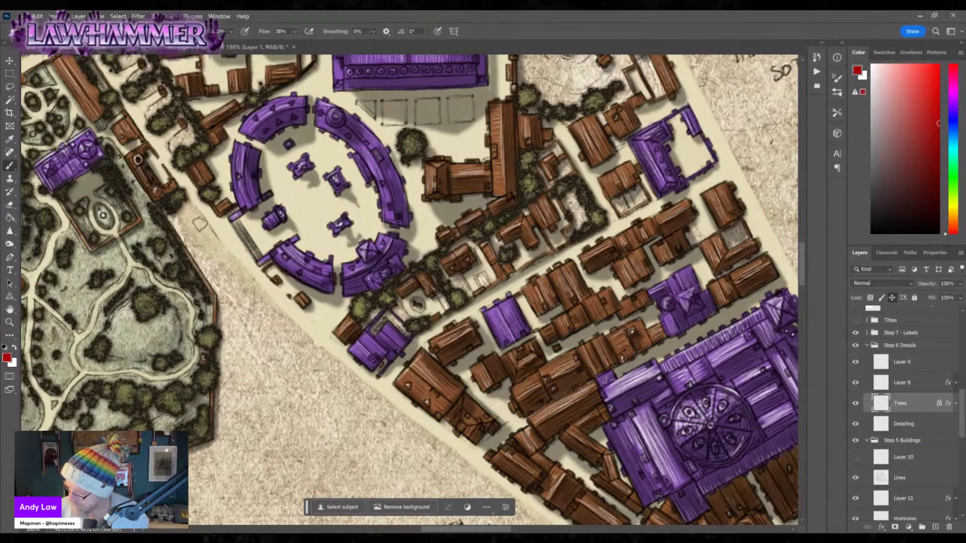
Place trees in the small brown house's yard, the purple building's courtyard and the nearby brown corner yard.
click(616, 205)
click(619, 210)
click(637, 195)
click(641, 196)
click(685, 175)
click(695, 176)
click(704, 165)
click(675, 121)
click(679, 118)
click(732, 243)
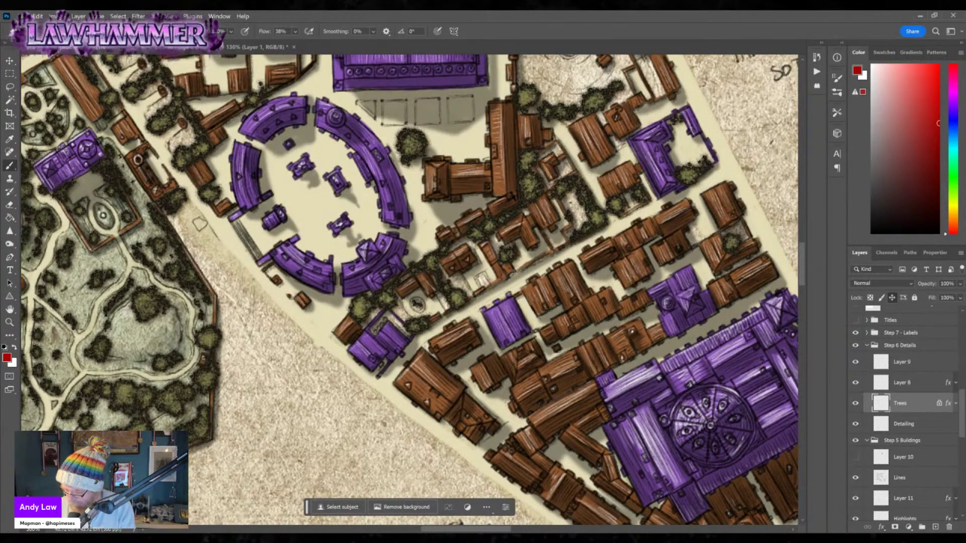
Stamp small trees in the gaps between the lower brown terraces and near their southwestern roadside edge.
click(563, 312)
click(571, 314)
click(565, 300)
click(550, 360)
click(555, 357)
click(565, 348)
click(491, 441)
click(500, 436)
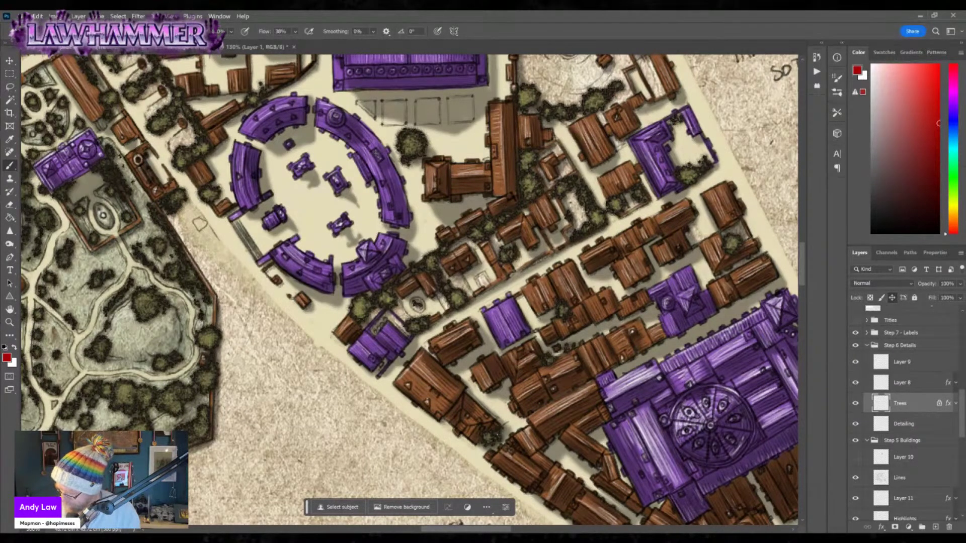
Stamp small trees in the gaps between the brown terraces and beside the small purple building north of the large complex.
click(605, 331)
click(612, 328)
click(652, 283)
click(649, 324)
click(649, 319)
click(704, 285)
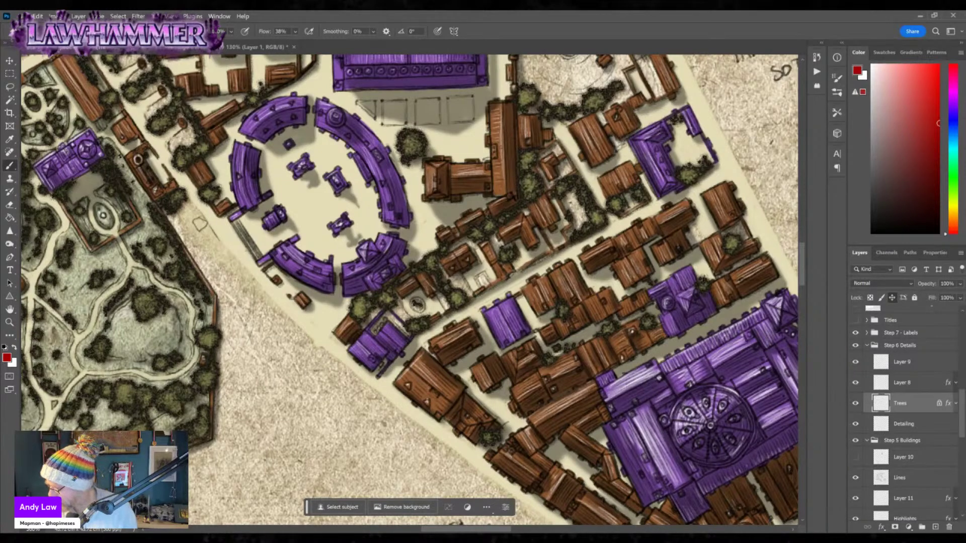
Fill the yards between the brown houses on the eastern side of the pond grounds with trees.
drag(720, 126, 634, 306)
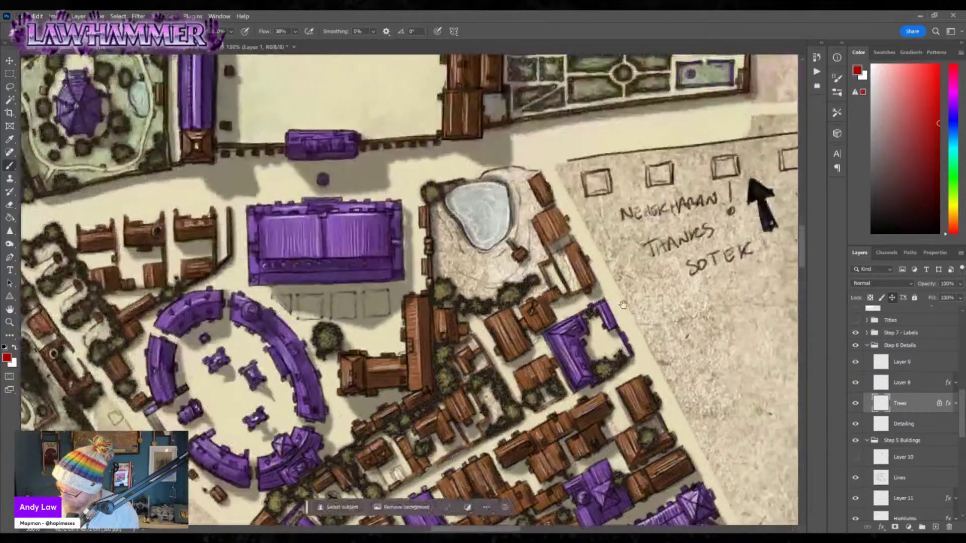
click(556, 265)
click(569, 285)
click(574, 288)
click(559, 255)
click(566, 256)
click(538, 208)
click(543, 251)
Stamp a row of trees along the northern edge of the pond grounds.
click(516, 175)
click(511, 174)
click(534, 171)
click(492, 176)
click(490, 172)
click(461, 178)
click(463, 180)
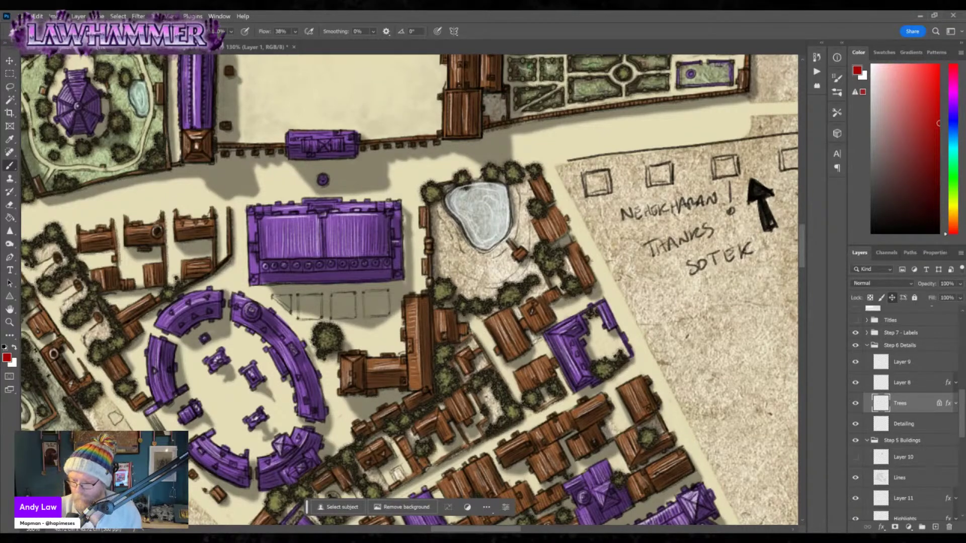
Choose a finer foliage brush and paint small hedges inside the gardens among the brown terraces south of the L-shaped building.
click(30, 31)
click(83, 254)
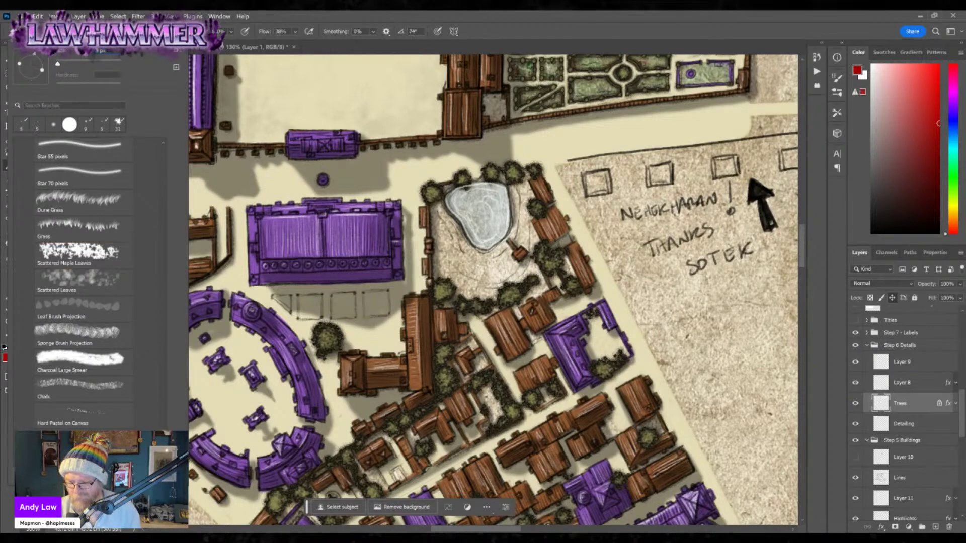
key(Escape)
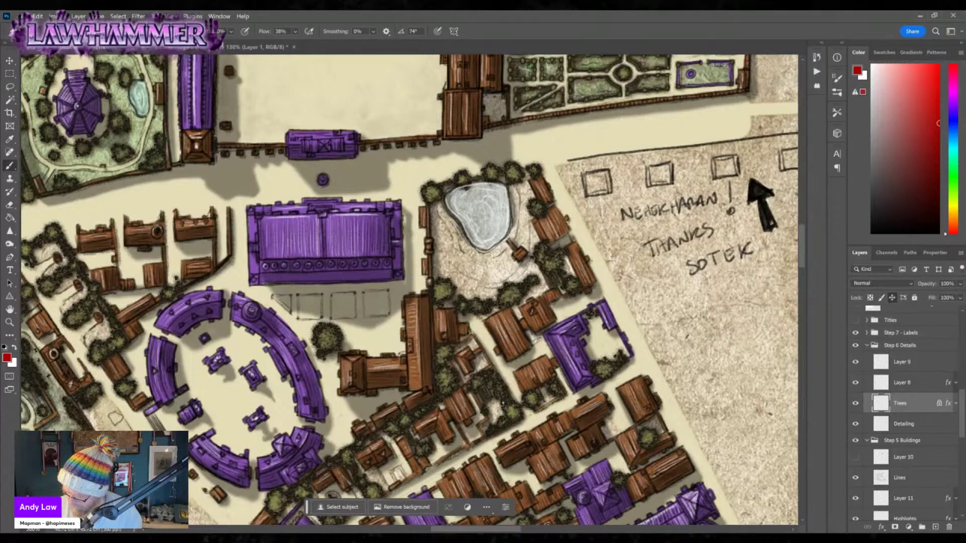
drag(513, 379, 487, 334)
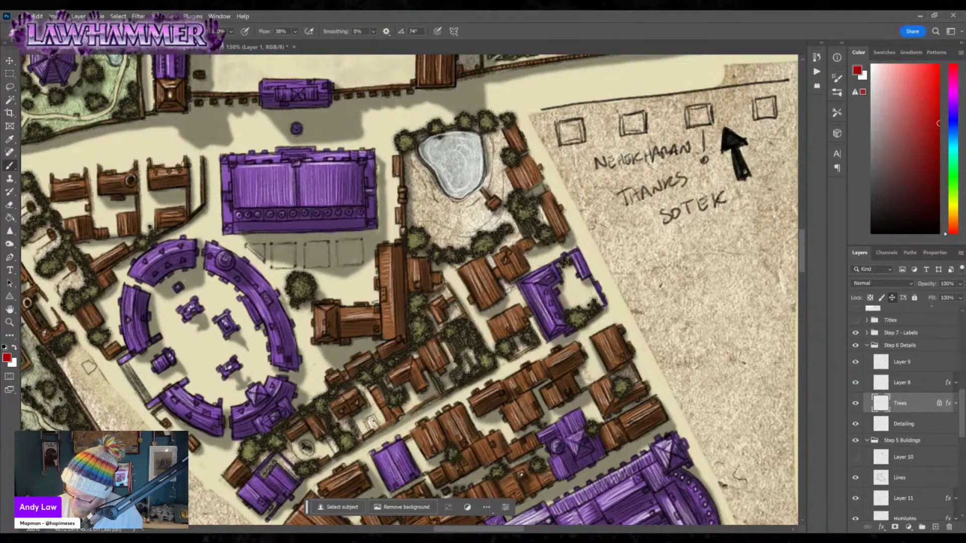
mouse_move(367, 425)
mouse_down()
mouse_move(374, 417)
mouse_move(375, 431)
mouse_up()
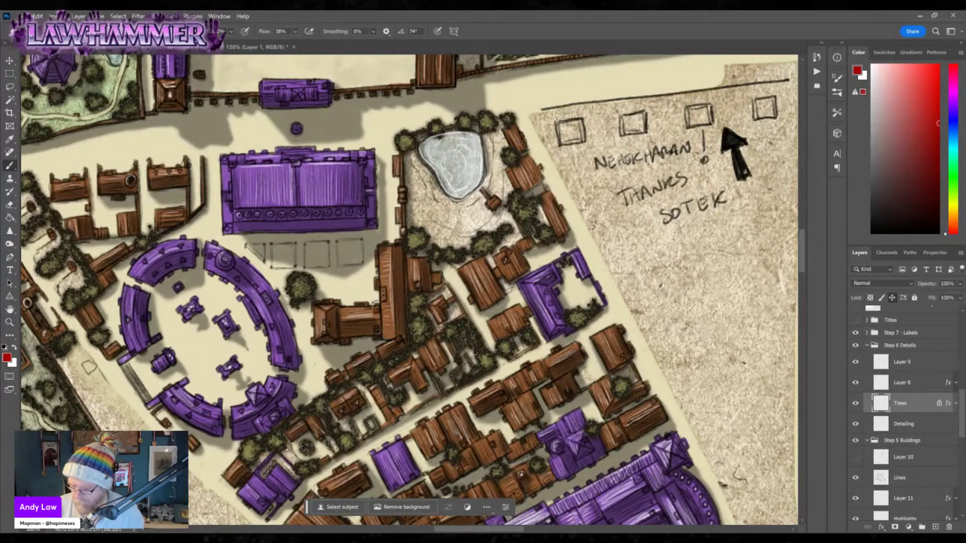
Activate the Green terrain layer and pick a pale green as the painting colour.
drag(412, 352, 509, 352)
drag(626, 390, 534, 352)
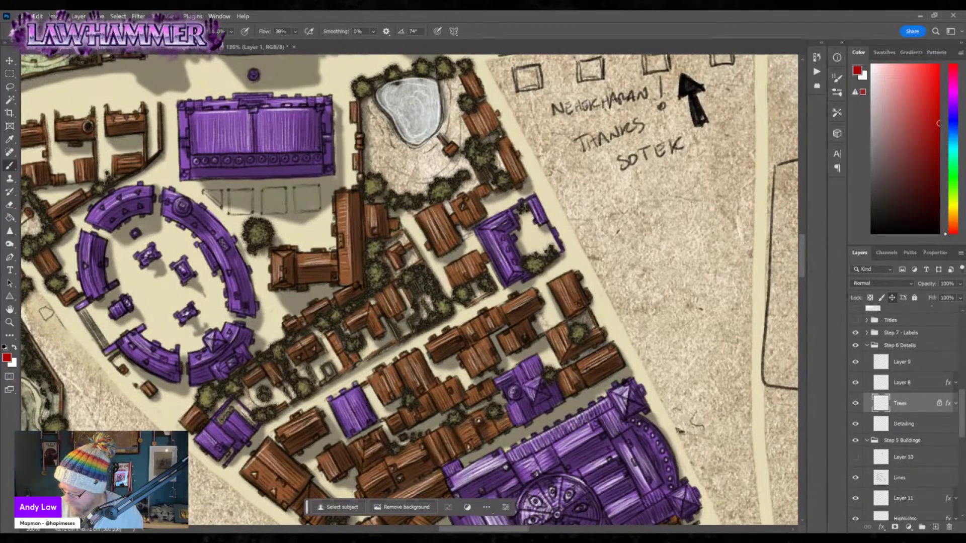
drag(624, 313, 604, 246)
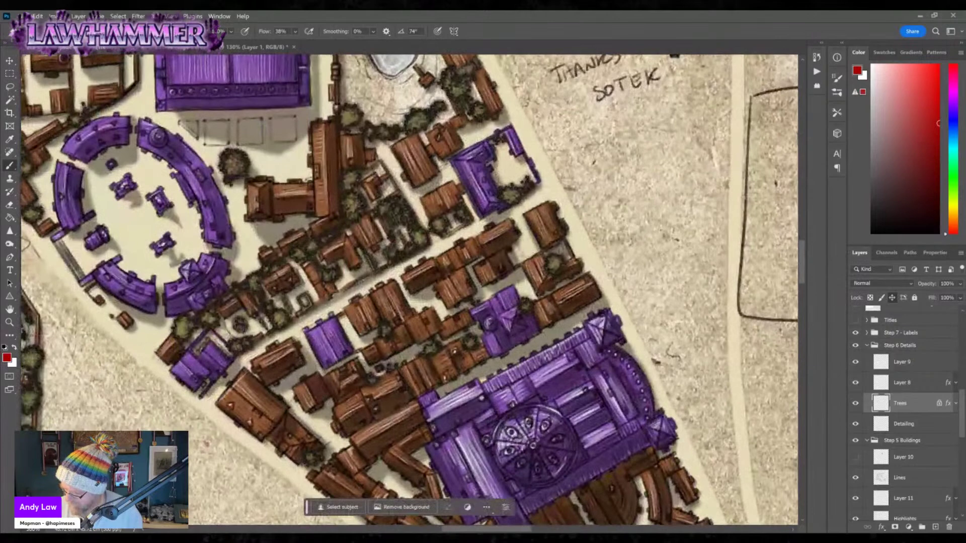
drag(961, 413, 958, 484)
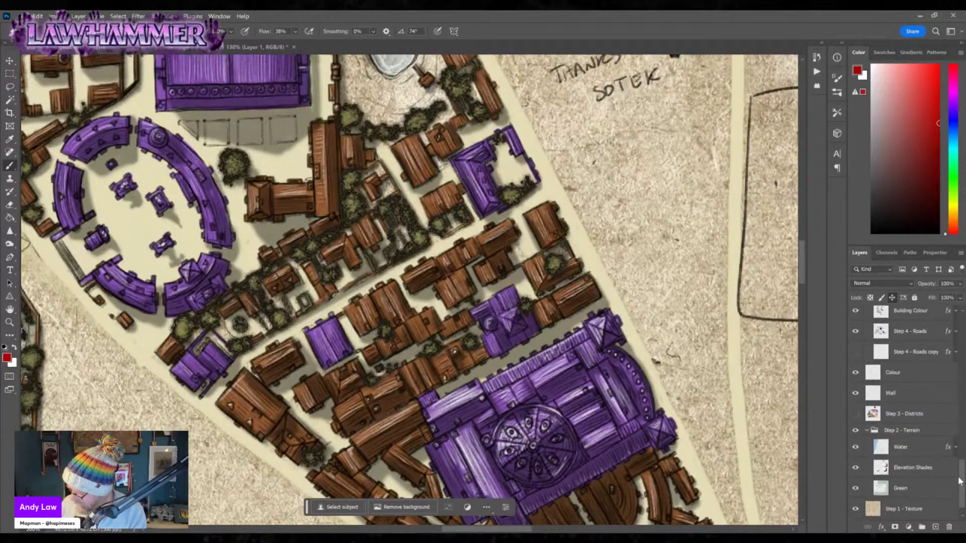
click(907, 488)
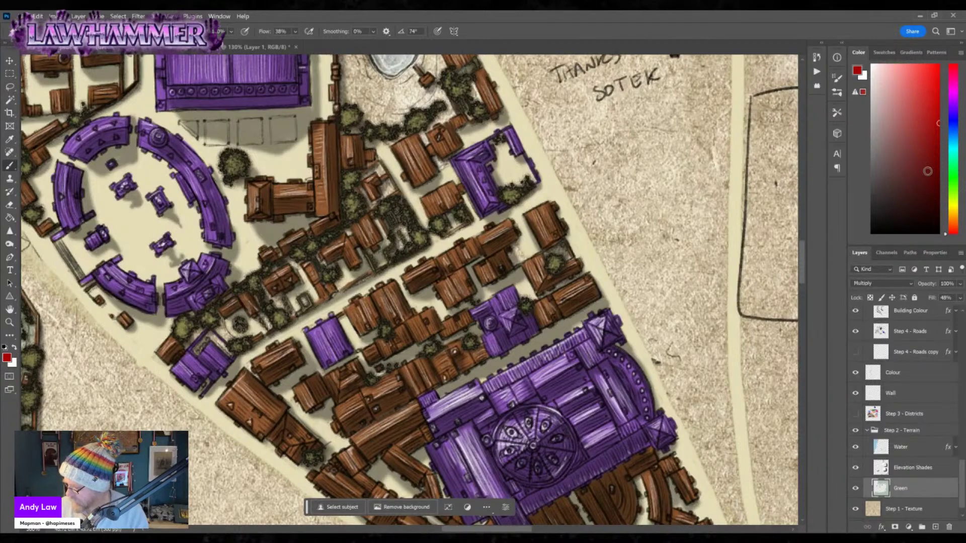
click(952, 167)
drag(891, 98, 886, 87)
click(29, 31)
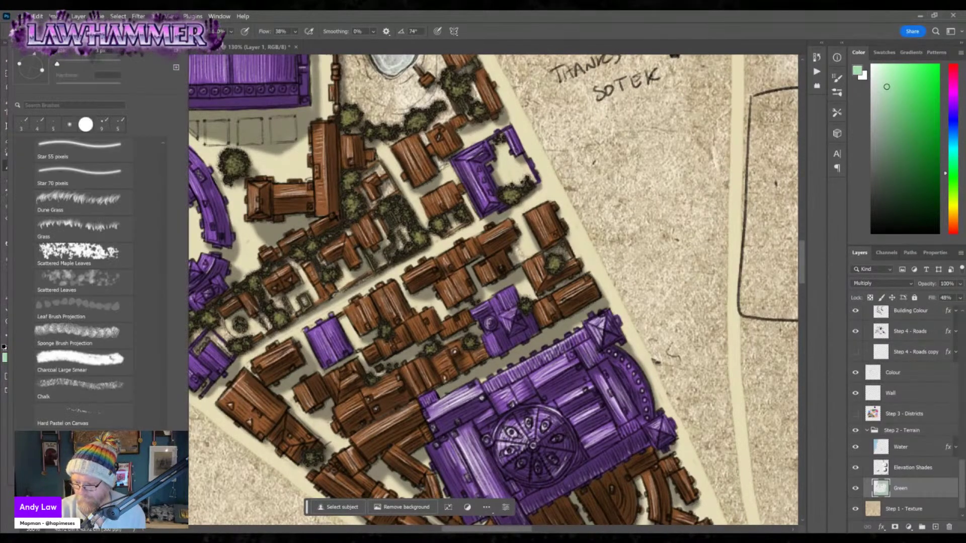
Tint the small yards and the grounds around the pond with varied shades of green.
click(523, 232)
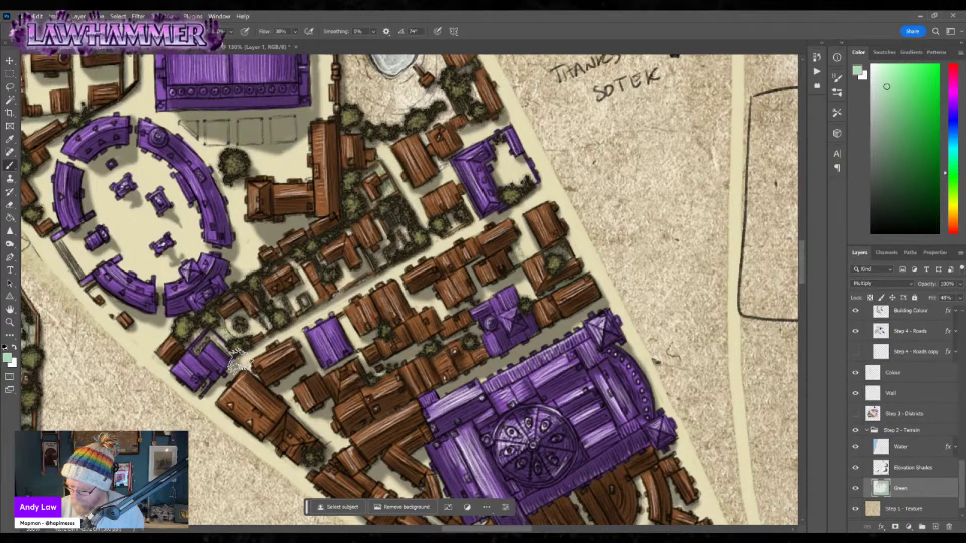
drag(441, 244, 464, 357)
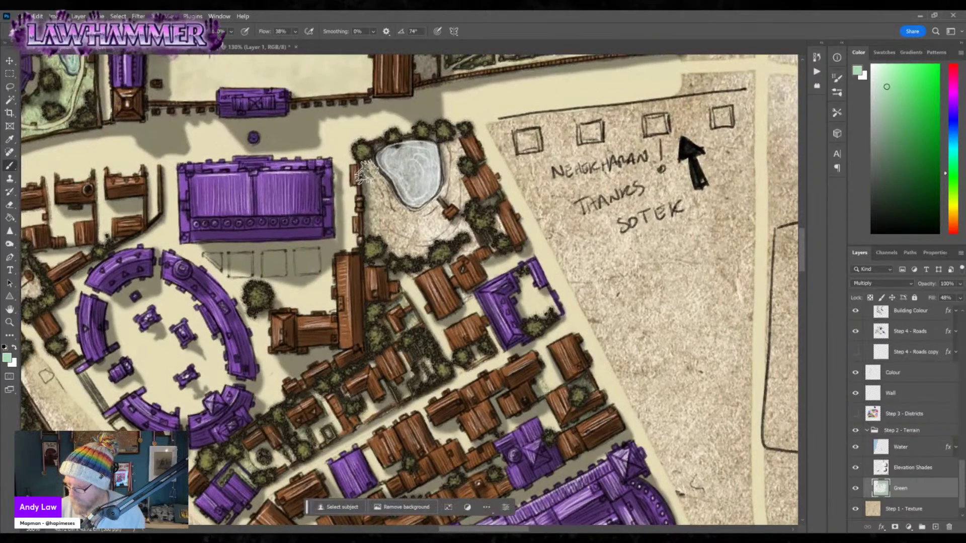
mouse_move(417, 244)
mouse_down()
mouse_move(463, 196)
mouse_move(470, 201)
mouse_move(390, 222)
mouse_move(408, 239)
mouse_move(443, 239)
mouse_move(461, 183)
mouse_move(471, 191)
mouse_up()
alt+click(397, 232)
click(904, 157)
mouse_move(366, 200)
mouse_down()
mouse_move(427, 246)
mouse_move(473, 201)
mouse_move(375, 184)
mouse_move(458, 163)
mouse_move(462, 241)
mouse_move(375, 232)
mouse_move(419, 261)
mouse_up()
alt+click(372, 224)
click(883, 79)
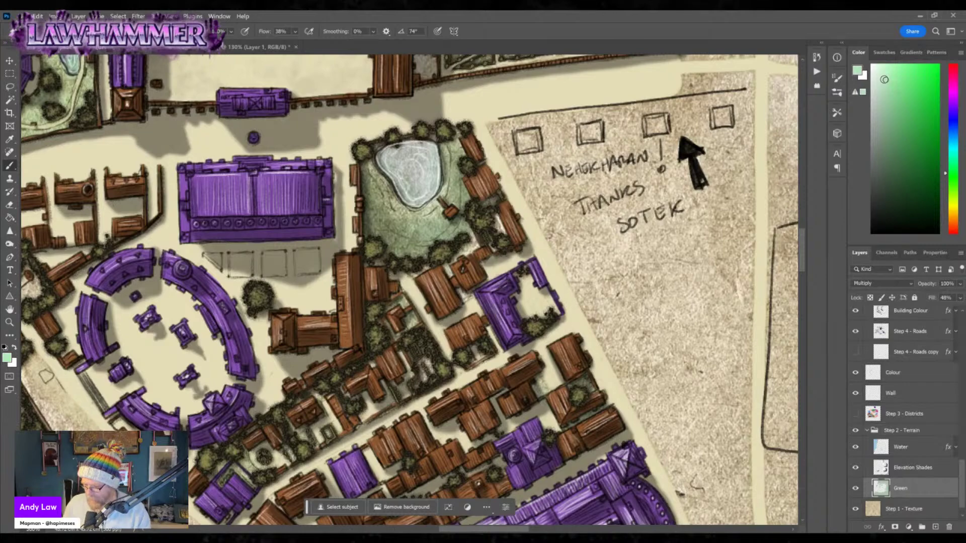
Remove the handwritten thanks note and the black arrow beneath the row of four squares from the Lines layer.
drag(570, 399, 541, 313)
key(z)
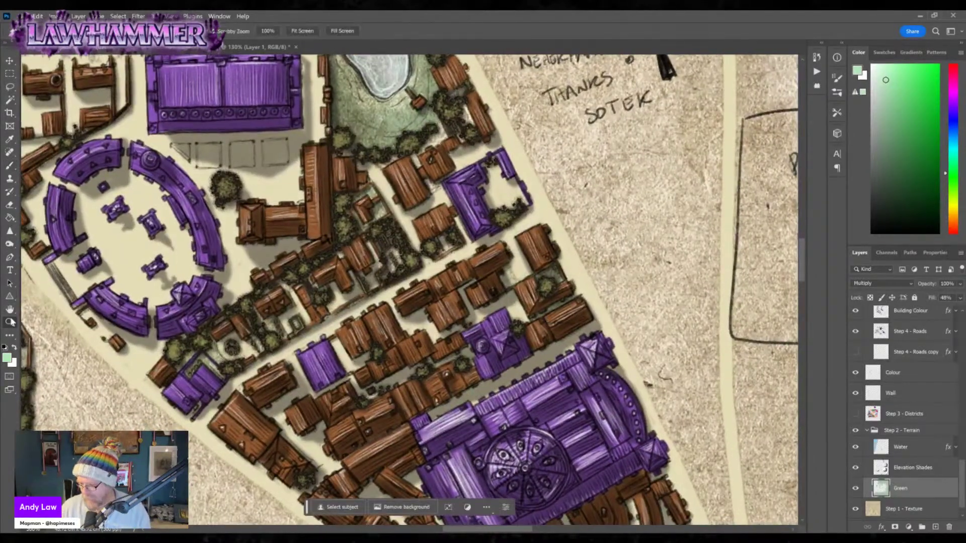
key(h)
drag(397, 413, 602, 355)
scroll(579, 393, down, 6)
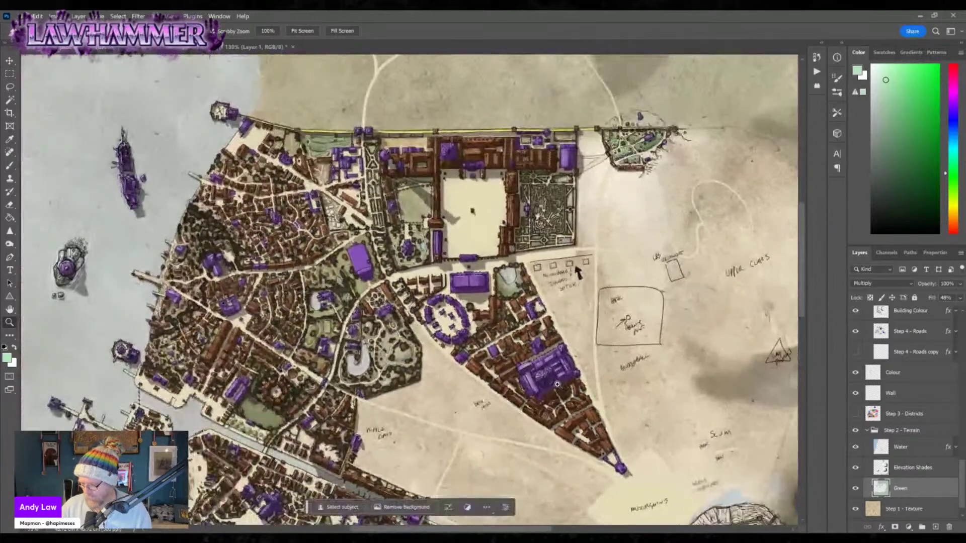
drag(669, 410, 629, 330)
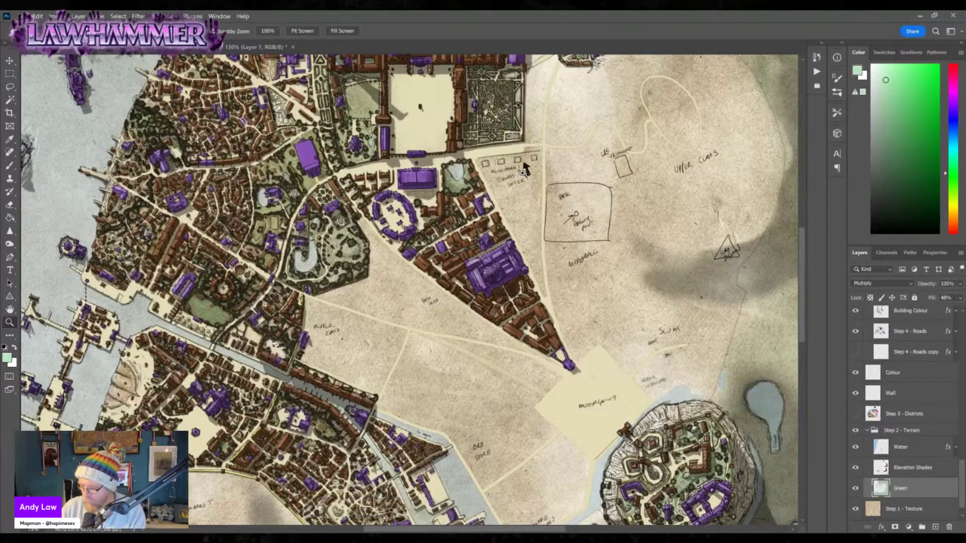
drag(523, 171, 523, 171)
scroll(946, 453, up, 5)
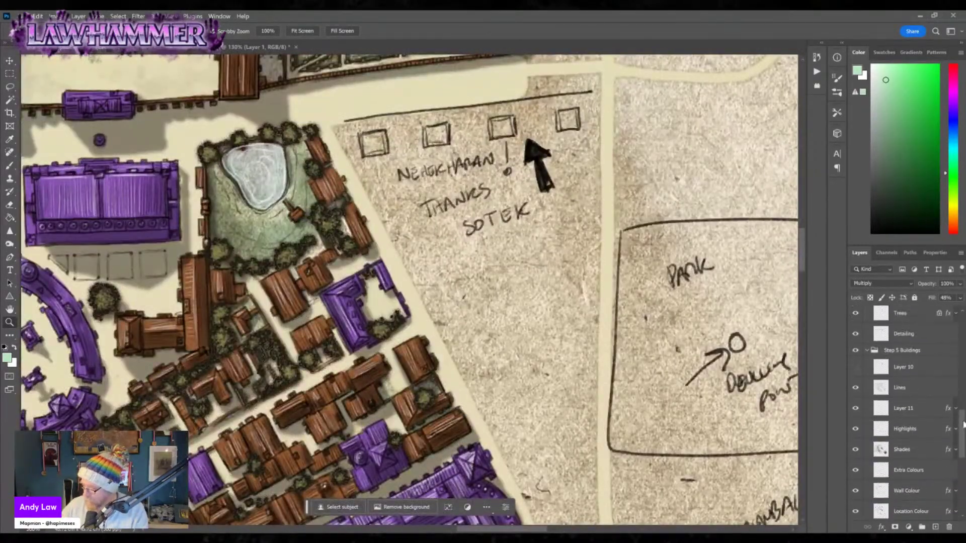
click(899, 398)
mouse_move(532, 138)
mouse_down()
mouse_move(531, 161)
mouse_move(548, 184)
mouse_move(453, 165)
mouse_move(420, 170)
mouse_move(433, 206)
mouse_move(490, 193)
mouse_move(508, 216)
mouse_move(529, 210)
mouse_up()
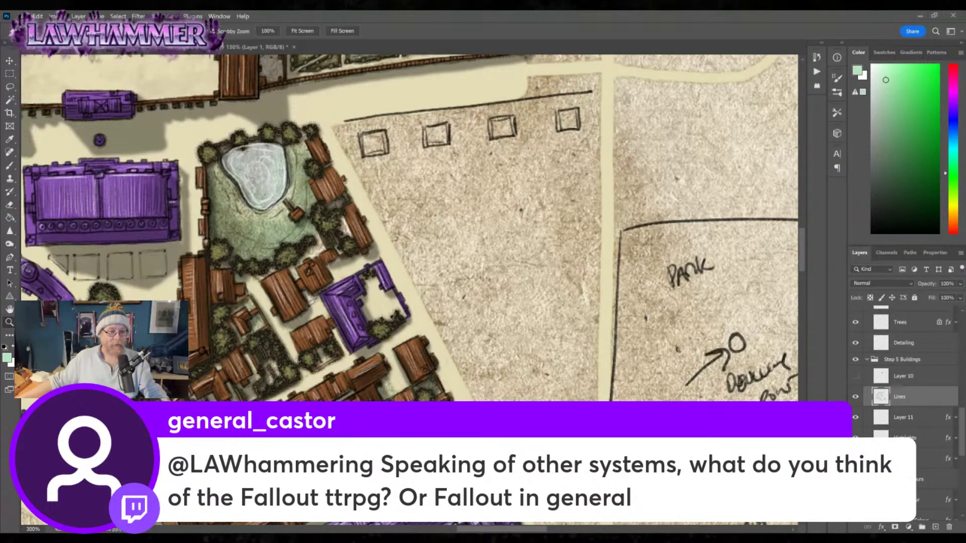
key(ctrl+shift+alt+n)
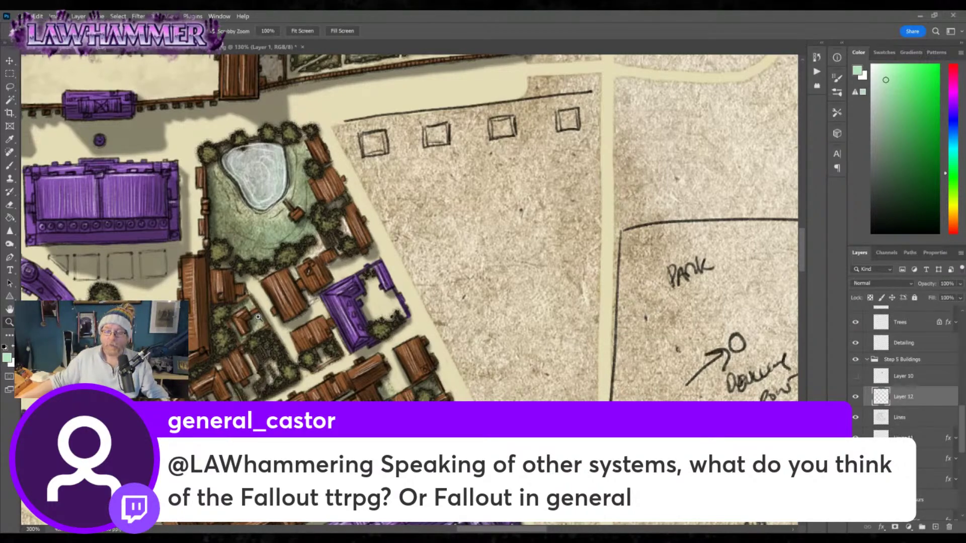
key(ctrl+v)
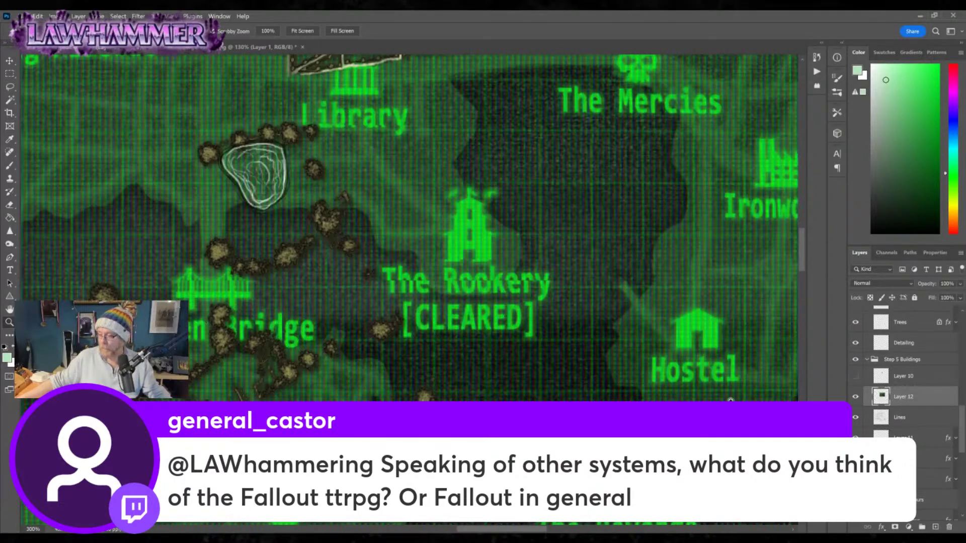
key(ctrl+Tab)
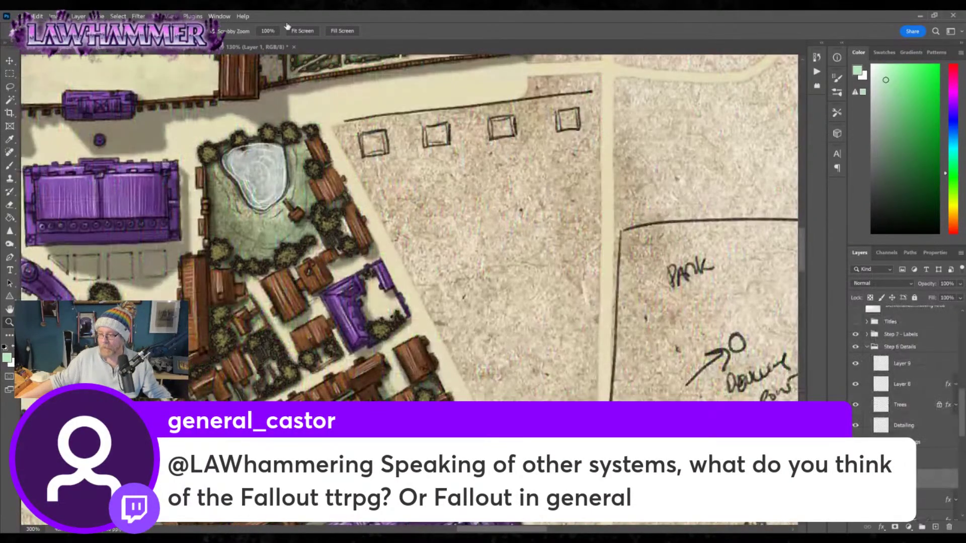
Paste the copied retro-future map into the other open map document and return to the city map.
click(233, 49)
key(ctrl+v)
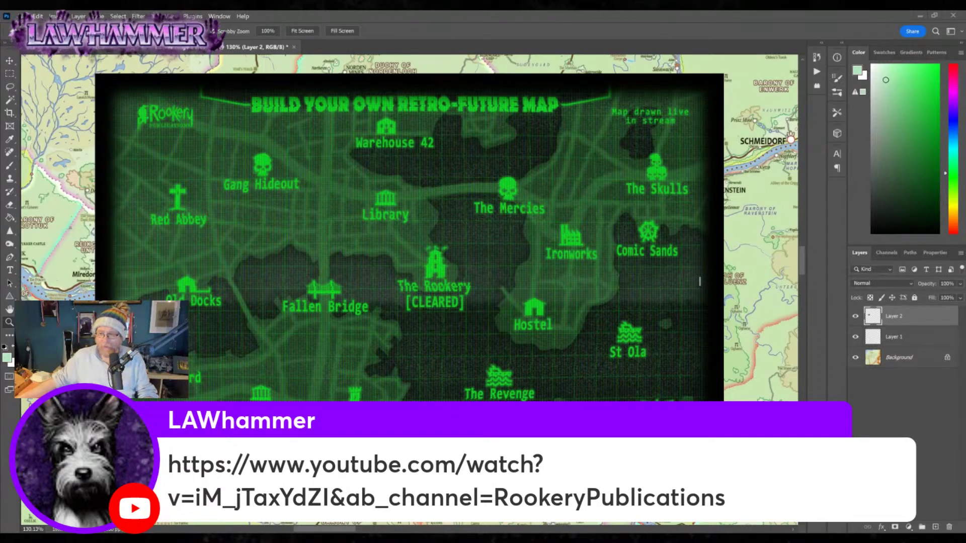
key(ctrl+Tab)
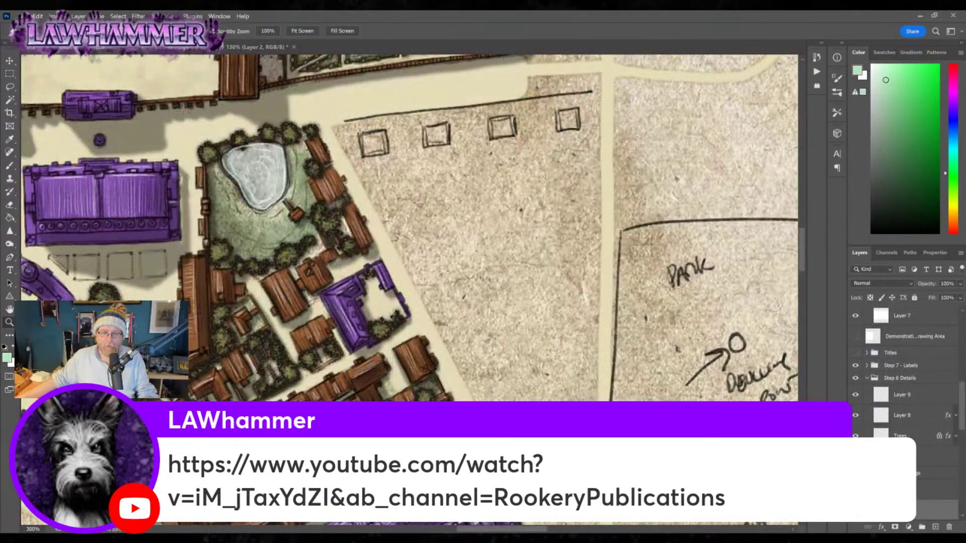
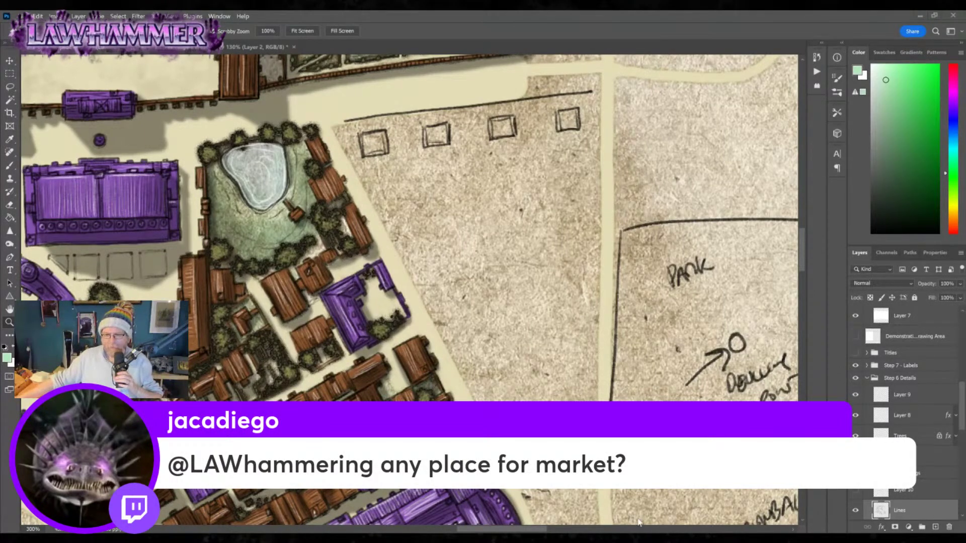
Set the brush size to 3 and reset the painting colours to default black and white for line work.
scroll(410, 227, down, 2)
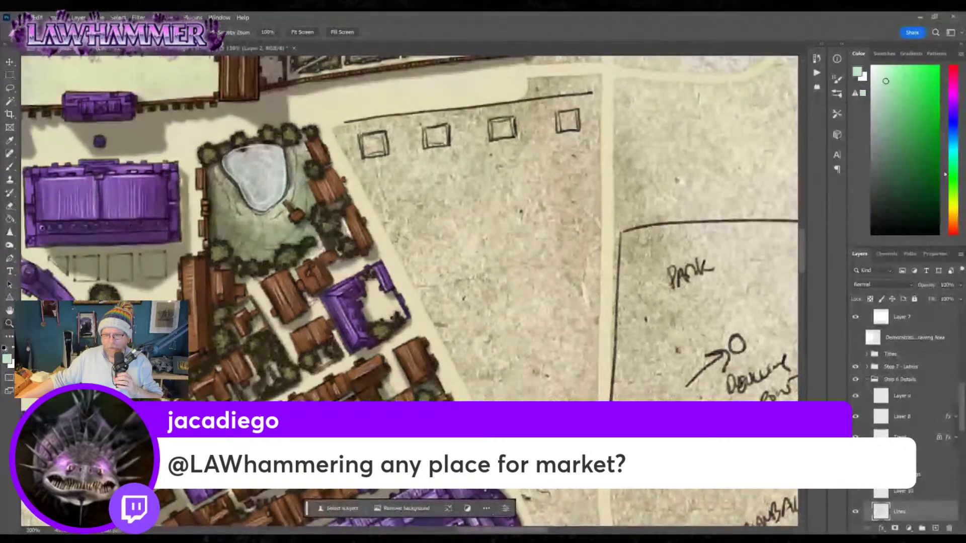
key(ctrl+0)
scroll(413, 236, up, 2)
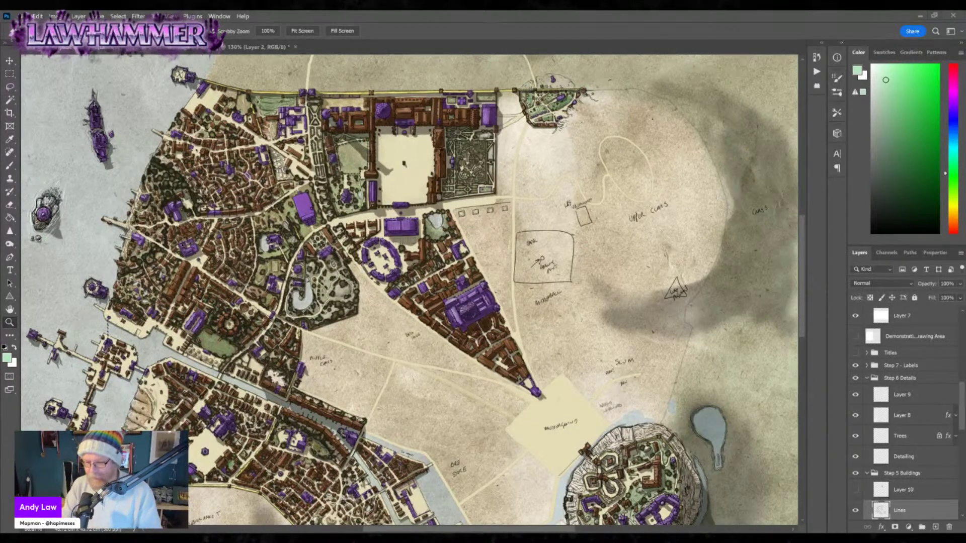
click(512, 250)
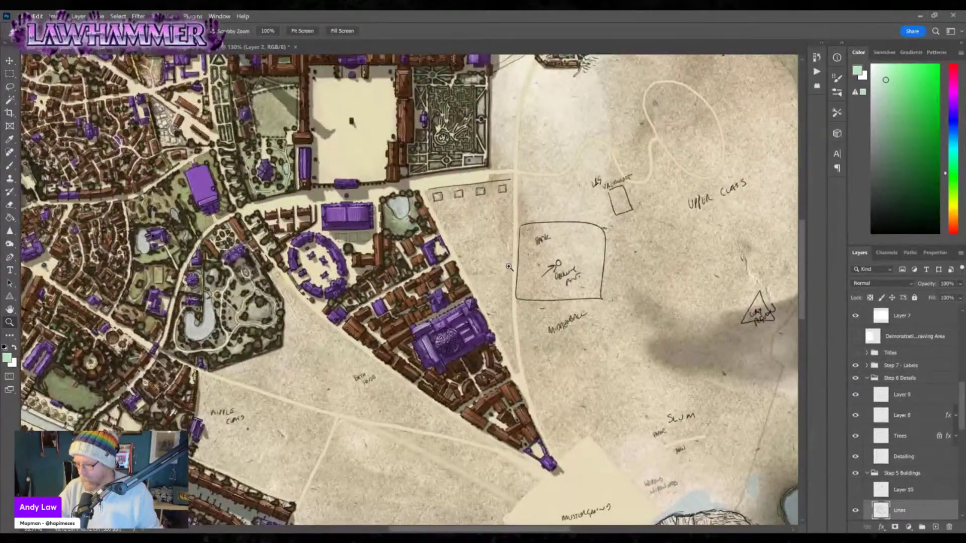
click(514, 274)
drag(514, 342, 477, 347)
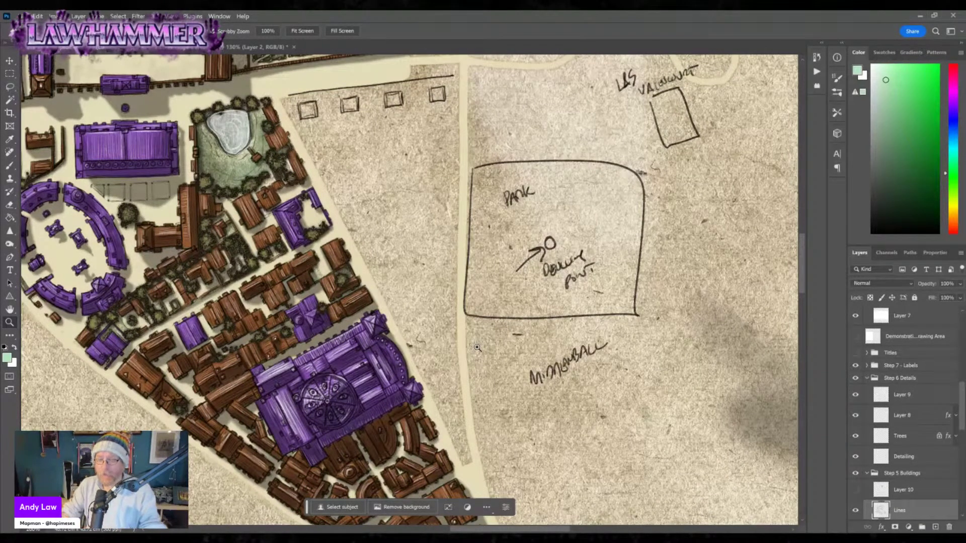
key(b)
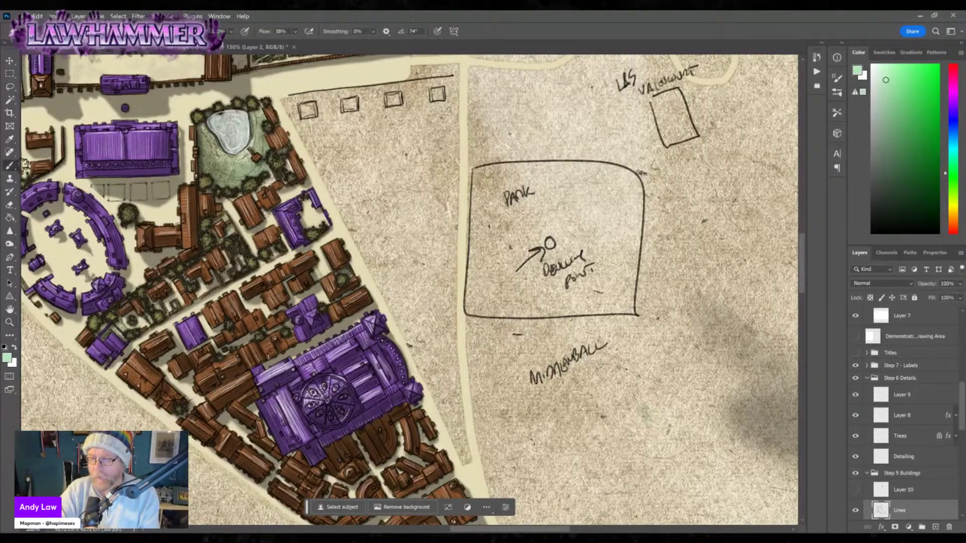
right_click(38, 121)
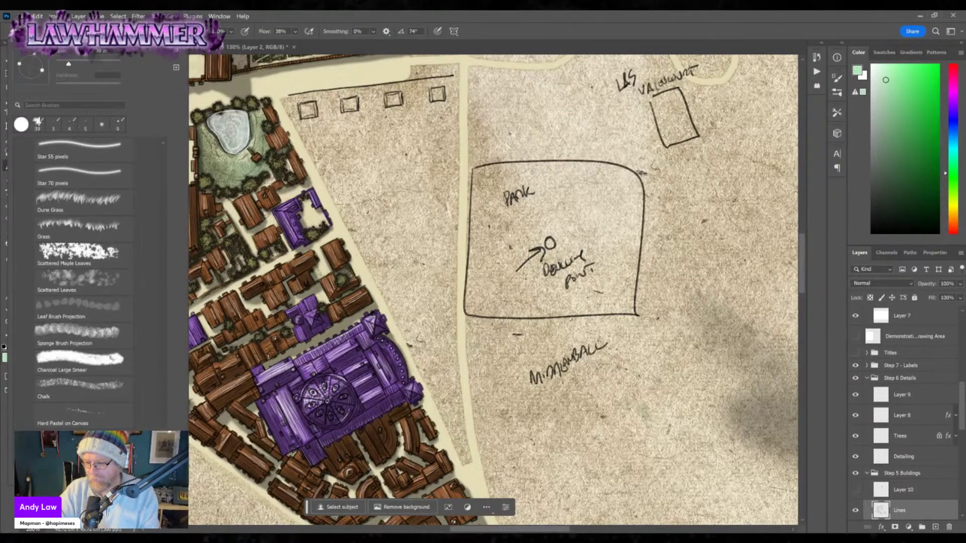
scroll(76, 282, up, 10)
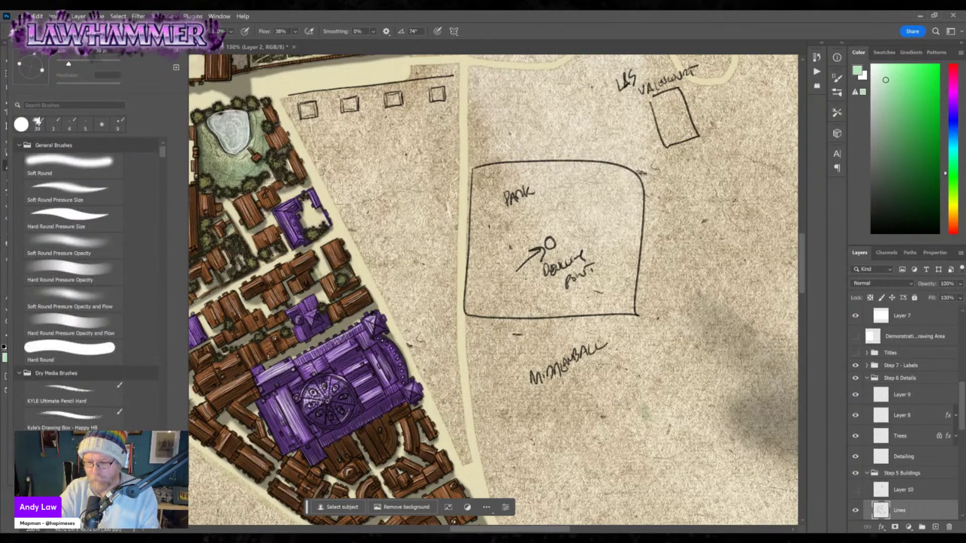
click(103, 51)
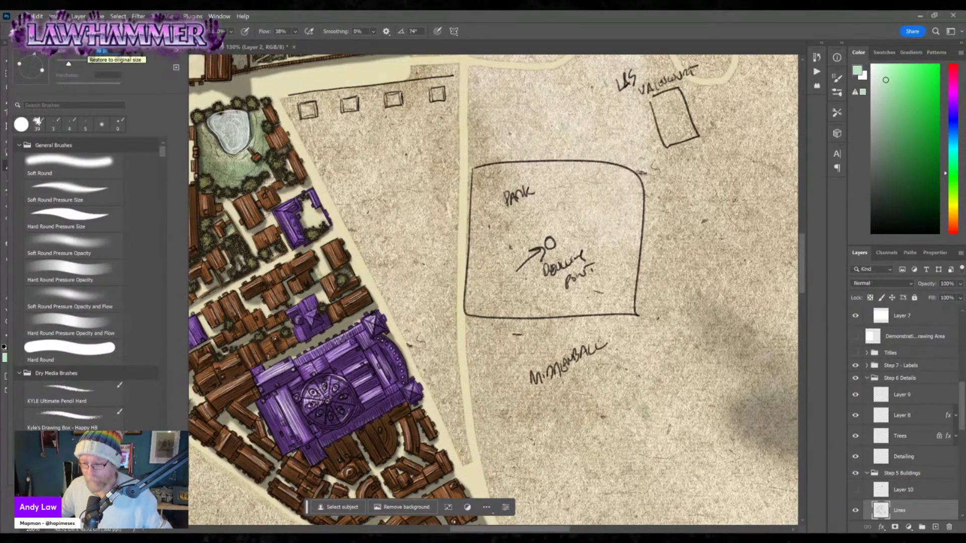
text(3)
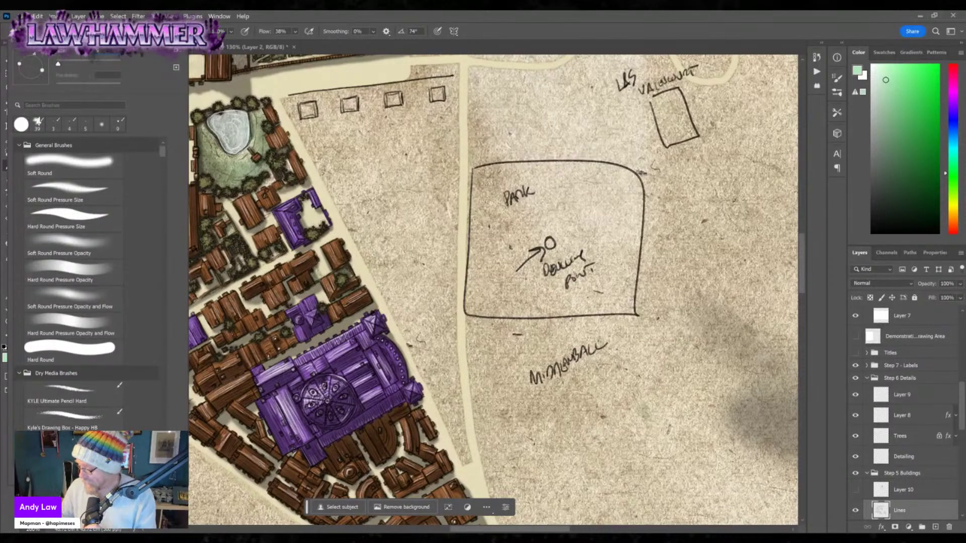
drag(963, 401, 959, 414)
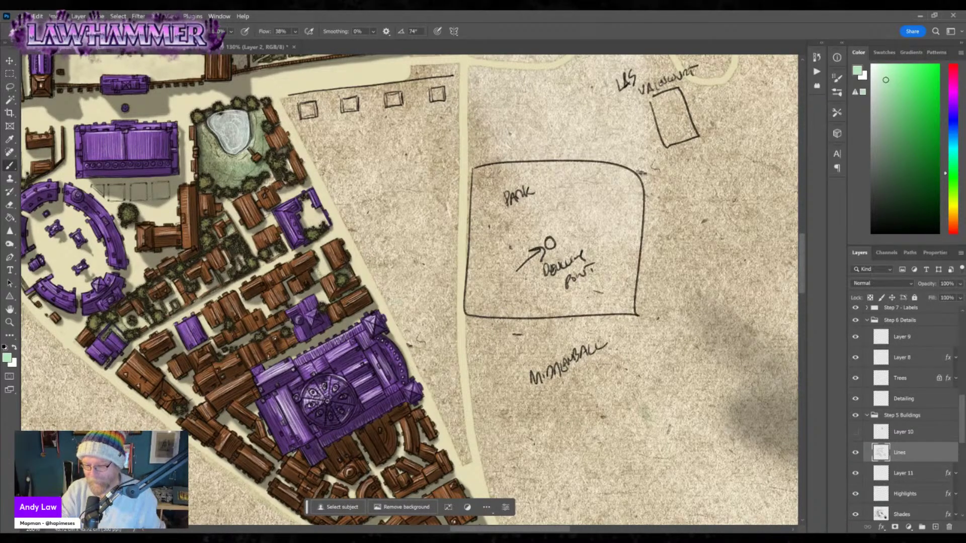
key(d)
Remove the long straight line above the row of four squares from the Lines layer.
key(z)
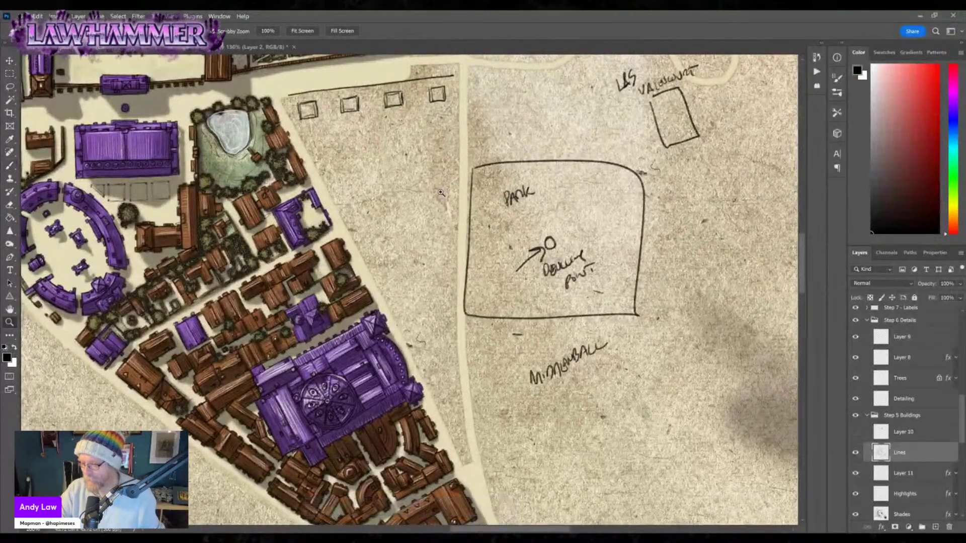
click(441, 192)
scroll(453, 242, up, 3)
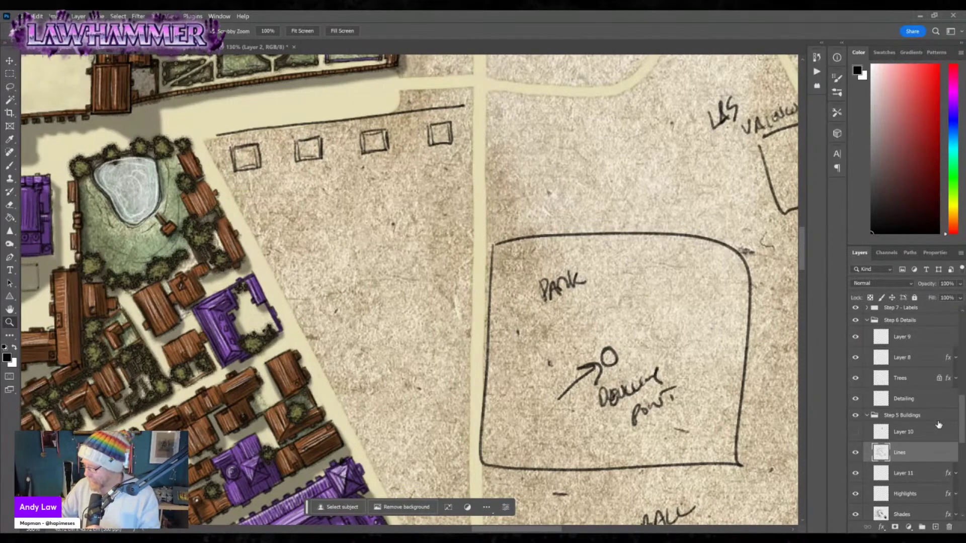
scroll(957, 417, up, 1)
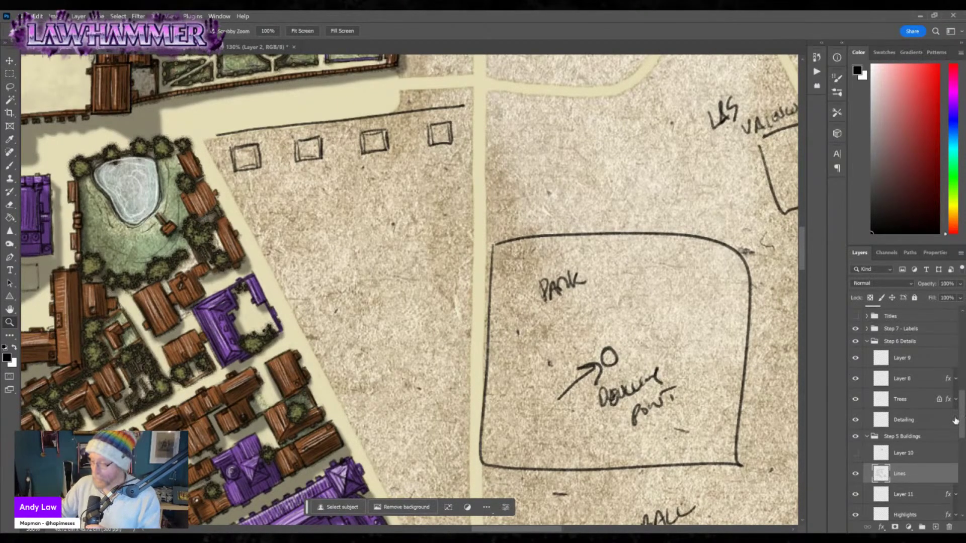
scroll(962, 408, down, 1)
scroll(962, 409, down, 1)
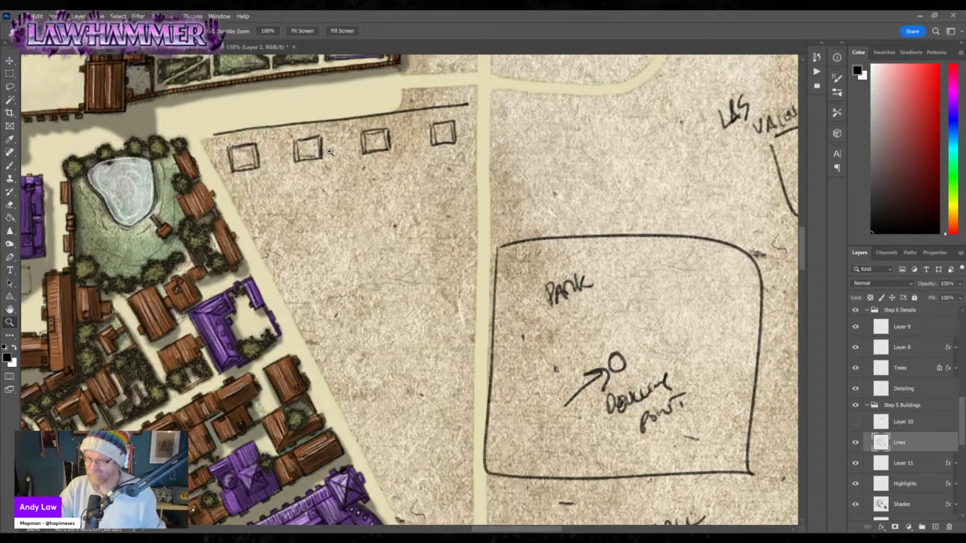
click(331, 153)
scroll(330, 152, up, 2)
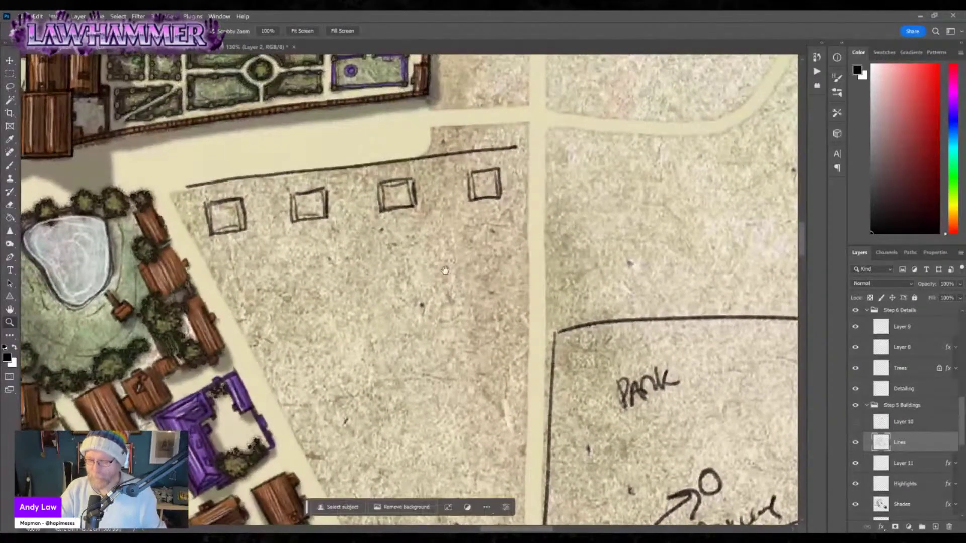
click(10, 165)
mouse_move(184, 193)
mouse_down()
mouse_move(428, 145)
mouse_move(523, 143)
mouse_move(316, 169)
mouse_up()
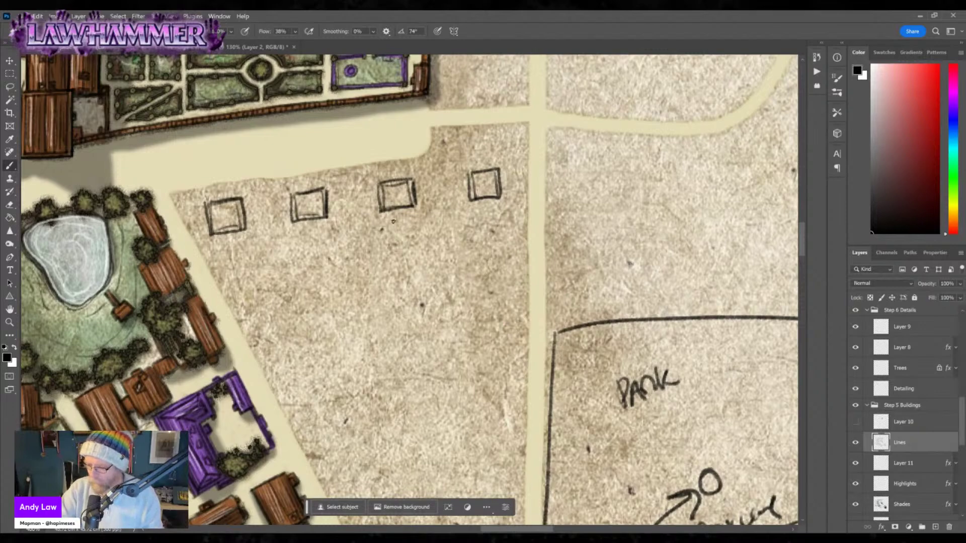
Sketch small statue-like details inside each of the four squares and reinforce their outlines.
mouse_move(222, 218)
mouse_down()
mouse_move(236, 204)
mouse_move(229, 234)
mouse_move(232, 214)
mouse_up()
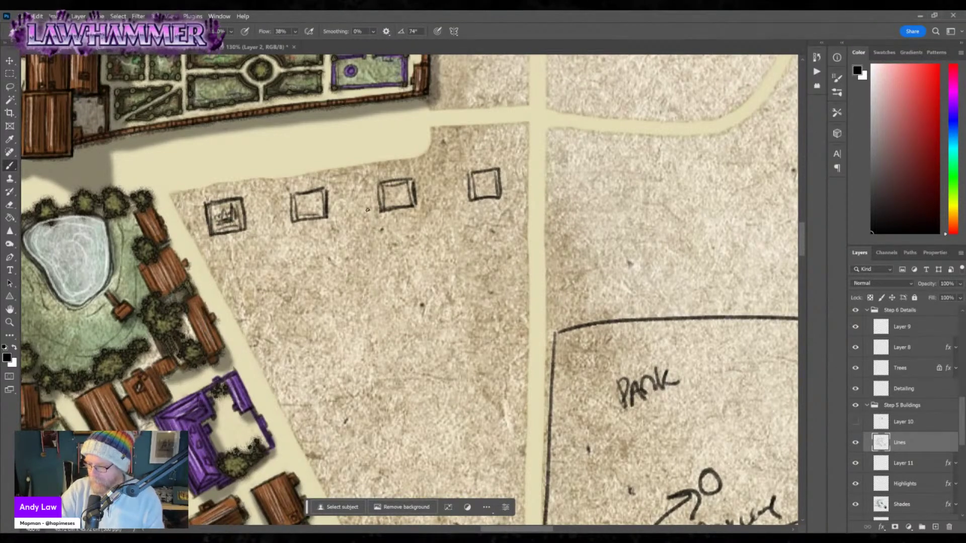
mouse_move(305, 204)
mouse_down()
mouse_move(298, 207)
mouse_move(318, 196)
mouse_move(320, 208)
mouse_up()
mouse_move(306, 204)
mouse_down()
mouse_move(307, 214)
mouse_move(300, 205)
mouse_move(311, 201)
mouse_up()
mouse_move(393, 186)
mouse_down()
mouse_move(388, 200)
mouse_move(402, 199)
mouse_move(399, 191)
mouse_move(405, 199)
mouse_move(396, 200)
mouse_up()
mouse_move(483, 183)
mouse_down()
mouse_move(491, 190)
mouse_move(489, 176)
mouse_move(477, 180)
mouse_move(478, 192)
mouse_move(492, 191)
mouse_move(472, 173)
mouse_move(478, 201)
mouse_move(501, 199)
mouse_move(502, 174)
mouse_up()
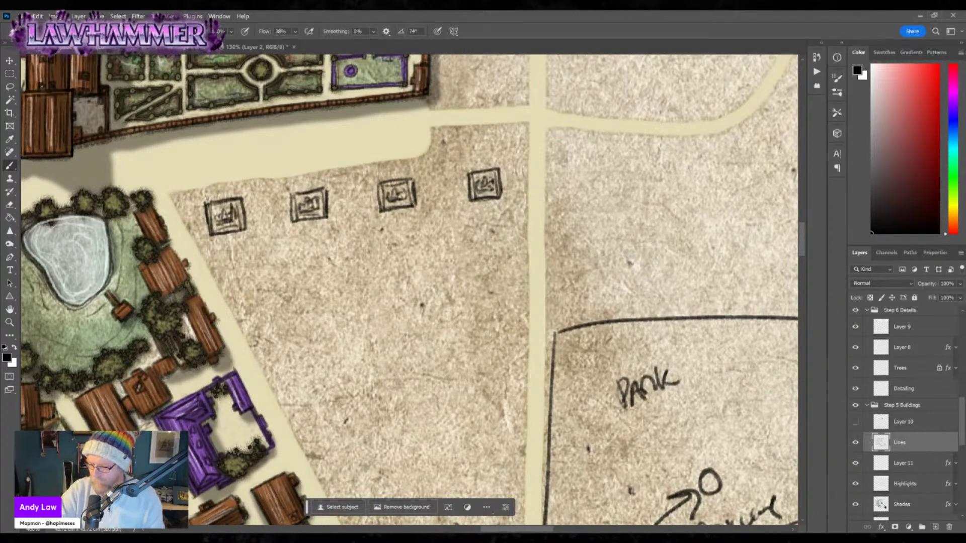
mouse_move(292, 194)
mouse_down()
mouse_move(325, 190)
mouse_move(293, 190)
mouse_up()
drag(209, 200, 240, 198)
mouse_move(466, 170)
mouse_down()
mouse_move(496, 167)
mouse_move(468, 187)
mouse_up()
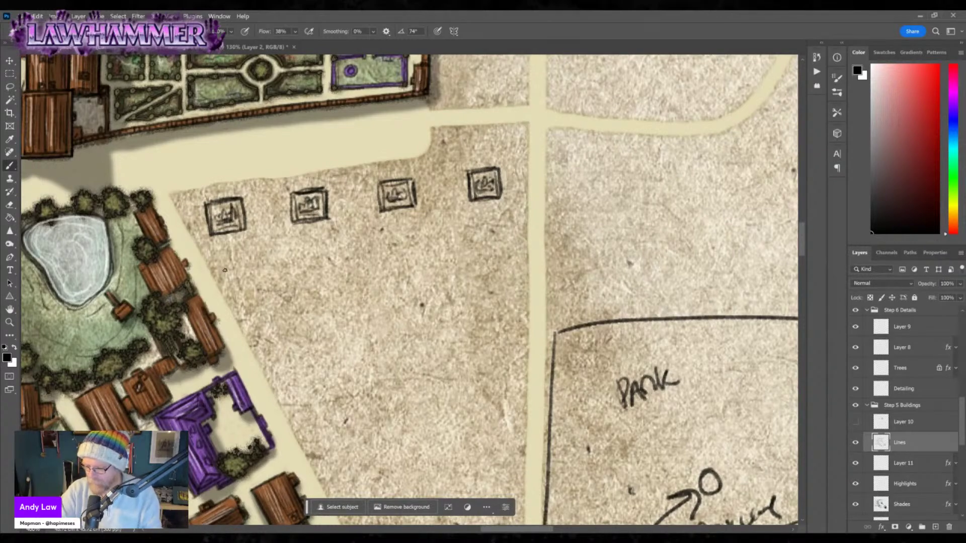
Outline a long rectangular building along the diagonal road, just below the westernmost square, redrawing its southern end further down the road.
mouse_move(208, 266)
mouse_down()
mouse_move(246, 255)
mouse_move(271, 301)
mouse_move(246, 321)
mouse_move(274, 303)
mouse_up()
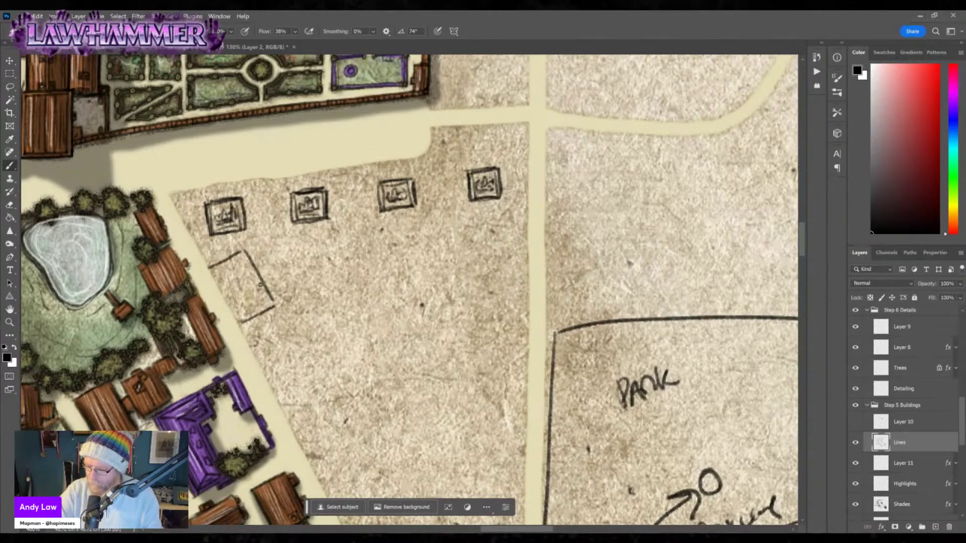
mouse_move(220, 288)
mouse_down()
mouse_move(238, 280)
mouse_move(245, 299)
mouse_up()
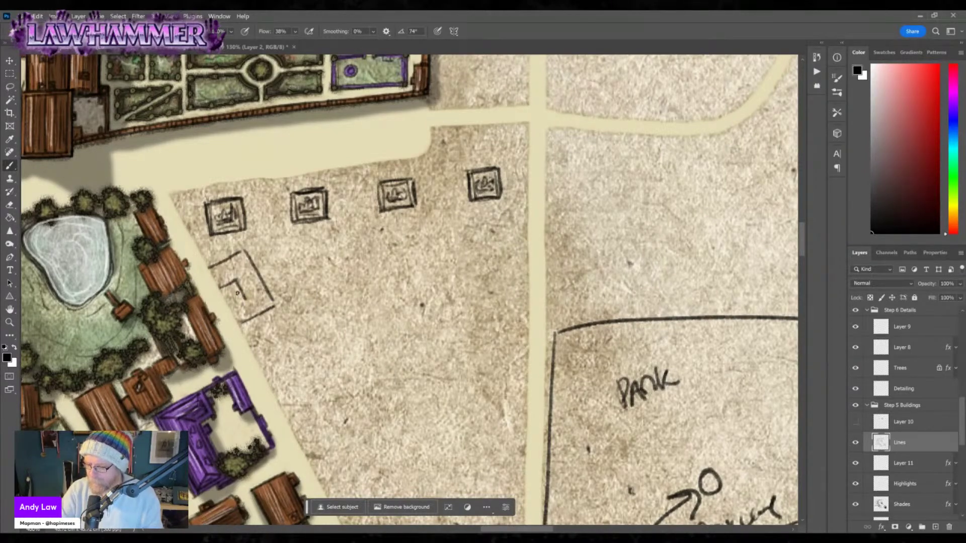
key(ctrl+z)
key(ctrl+z)
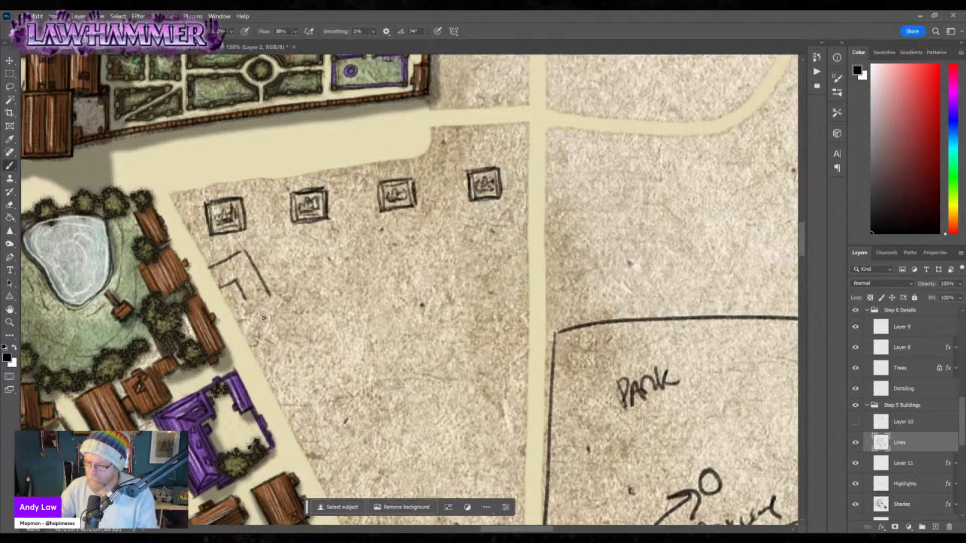
drag(261, 363, 294, 346)
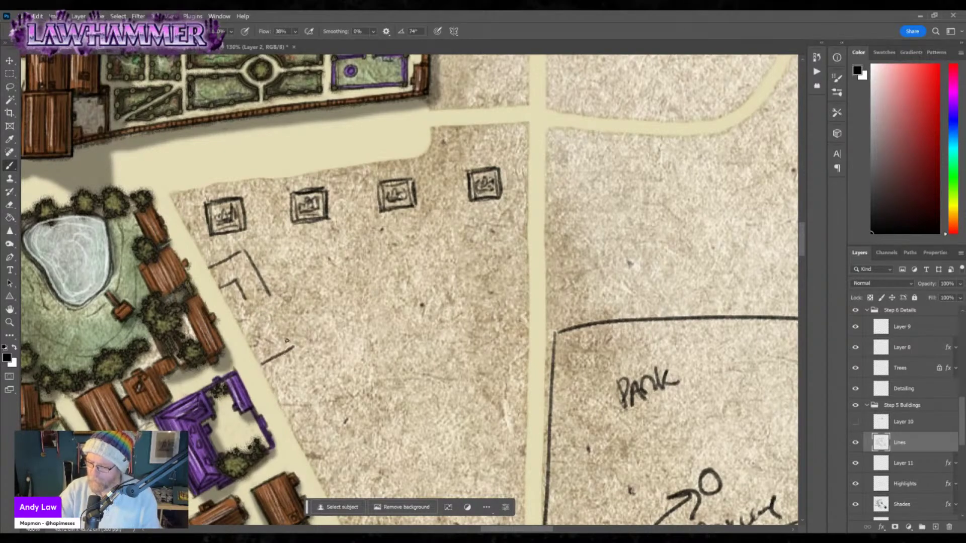
mouse_move(271, 296)
mouse_down()
mouse_move(294, 346)
mouse_move(282, 351)
mouse_move(293, 346)
mouse_up()
Add roof ridges, a dividing wall and small interior details to the new building beside the diagonal road.
mouse_move(235, 313)
mouse_down()
mouse_move(261, 363)
mouse_move(235, 310)
mouse_move(267, 293)
mouse_move(239, 271)
mouse_move(244, 253)
mouse_up()
mouse_move(264, 301)
mouse_down()
mouse_move(256, 304)
mouse_move(262, 314)
mouse_up()
mouse_move(261, 307)
mouse_down()
mouse_move(274, 312)
mouse_move(272, 294)
mouse_move(245, 310)
mouse_up()
key(ctrl+z)
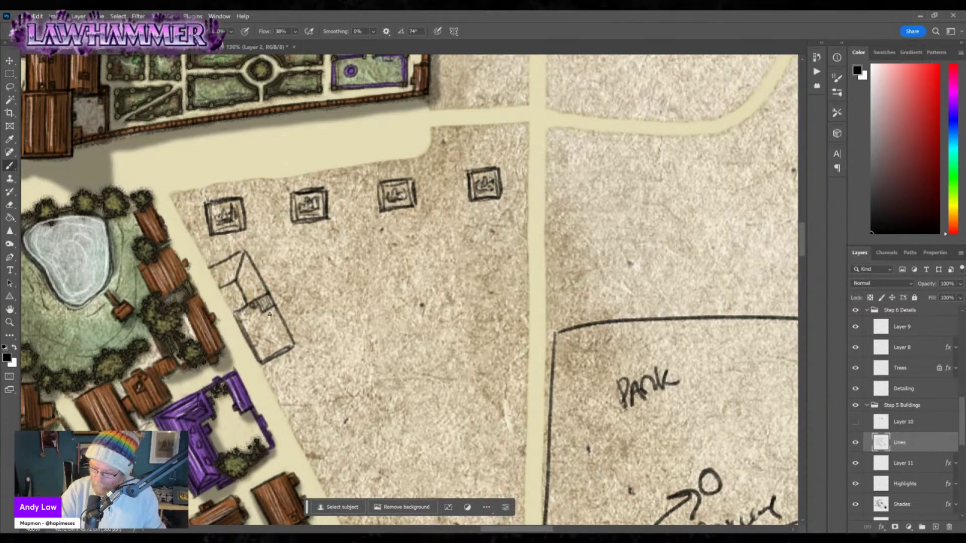
mouse_move(264, 338)
mouse_down()
mouse_move(263, 354)
mouse_move(284, 331)
mouse_up()
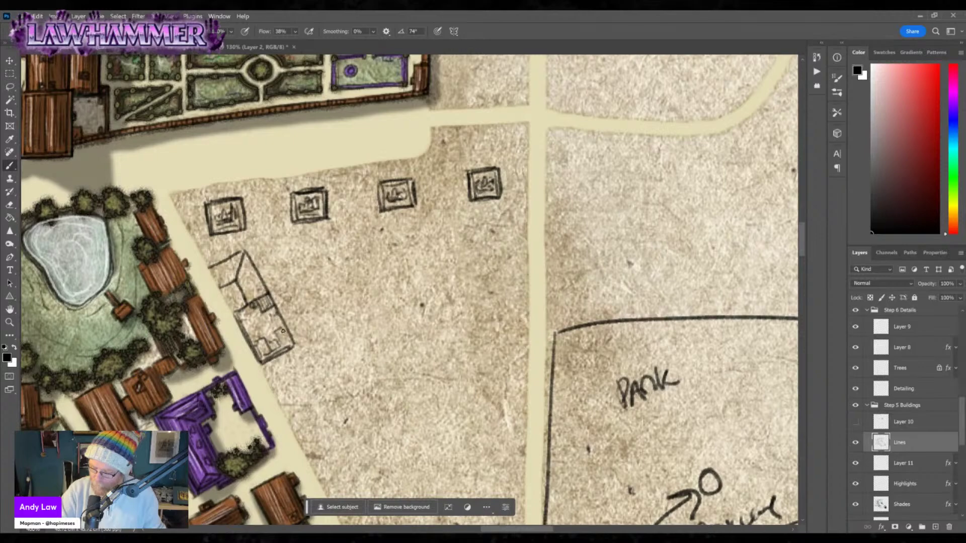
drag(257, 325, 254, 340)
mouse_move(239, 285)
mouse_down()
mouse_move(230, 306)
mouse_move(213, 272)
mouse_up()
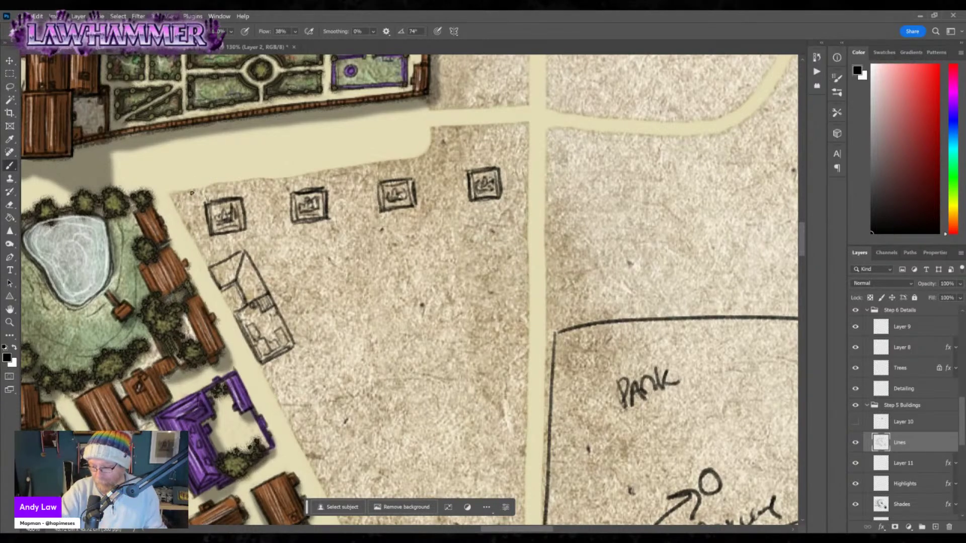
Draw a small slatted structure at the wide road's eastern end and two dividing lines across the narrowing wedge of land.
mouse_move(434, 132)
mouse_down()
mouse_move(430, 148)
mouse_move(445, 154)
mouse_move(452, 133)
mouse_move(432, 127)
mouse_move(448, 152)
mouse_move(433, 152)
mouse_up()
scroll(418, 245, down, 5)
scroll(418, 245, right, 3)
drag(246, 326, 394, 298)
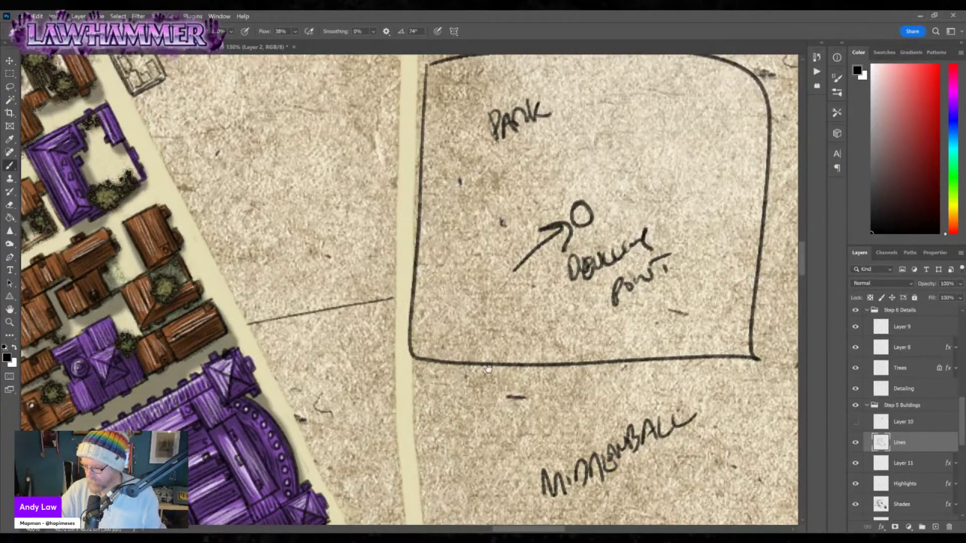
scroll(474, 303, down, 5)
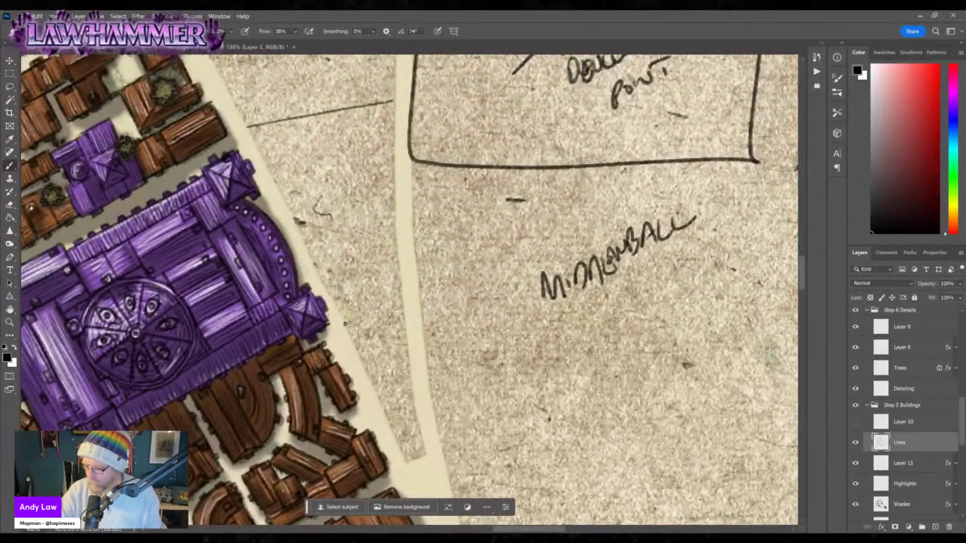
drag(344, 320, 401, 308)
scroll(403, 308, down, 3)
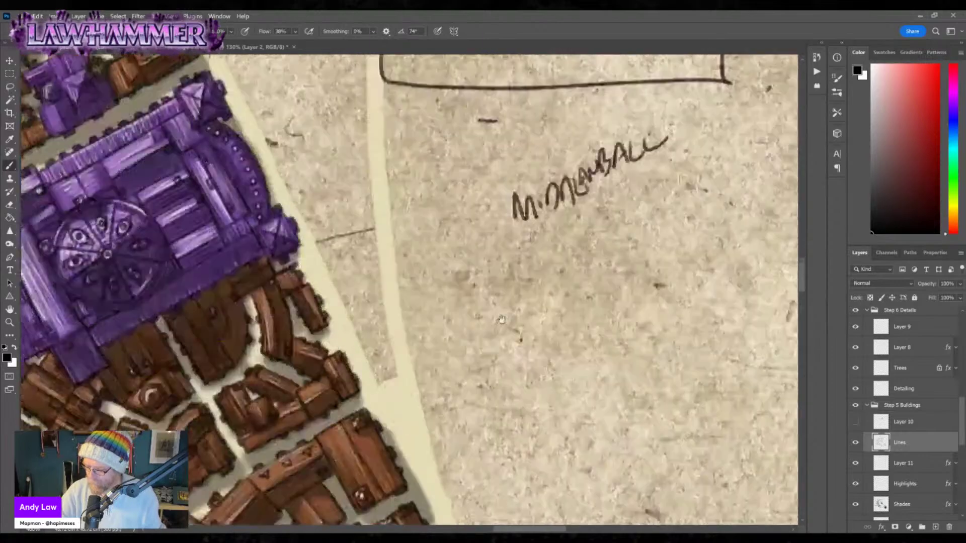
mouse_move(362, 346)
mouse_down()
mouse_move(376, 380)
mouse_move(400, 369)
mouse_move(383, 328)
mouse_move(361, 332)
mouse_up()
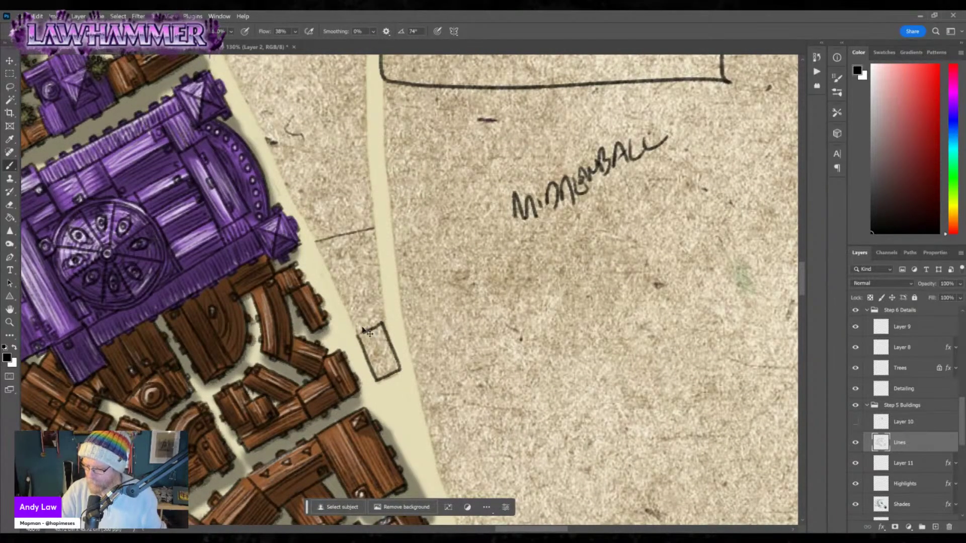
key(ctrl+z)
Draw a dark pit with irregular contour rings in the middle of the empty wedge, with a small rectangular structure on its north side.
mouse_move(429, 137)
mouse_down()
mouse_move(444, 218)
mouse_move(557, 479)
mouse_up()
drag(449, 211, 454, 357)
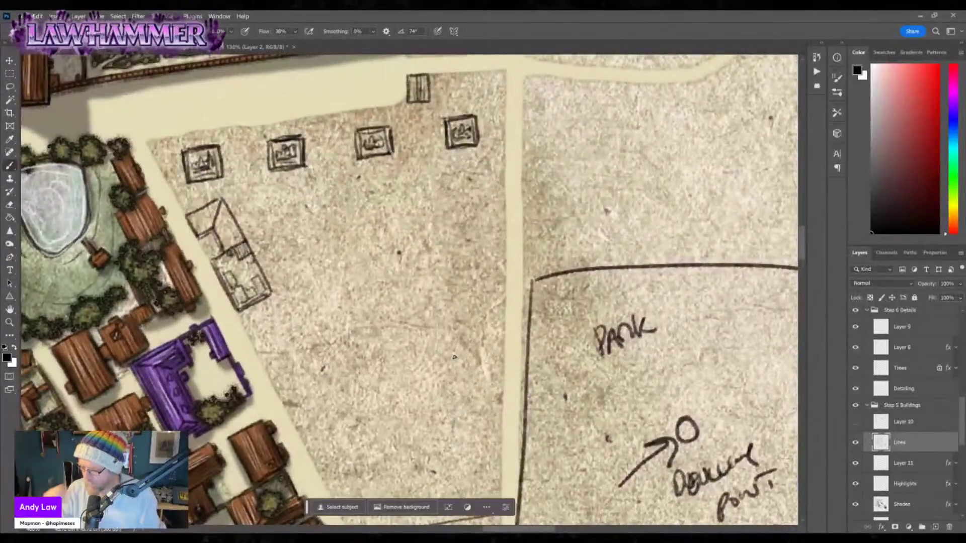
mouse_move(375, 359)
mouse_down()
mouse_move(380, 312)
mouse_move(397, 298)
mouse_move(417, 304)
mouse_move(427, 328)
mouse_move(414, 375)
mouse_move(375, 359)
mouse_move(367, 340)
mouse_move(390, 304)
mouse_move(413, 299)
mouse_move(426, 336)
mouse_move(410, 373)
mouse_move(385, 365)
mouse_move(394, 325)
mouse_move(406, 329)
mouse_move(409, 348)
mouse_move(391, 354)
mouse_move(390, 332)
mouse_up()
mouse_move(397, 298)
mouse_down()
mouse_move(397, 272)
mouse_move(425, 264)
mouse_move(427, 309)
mouse_up()
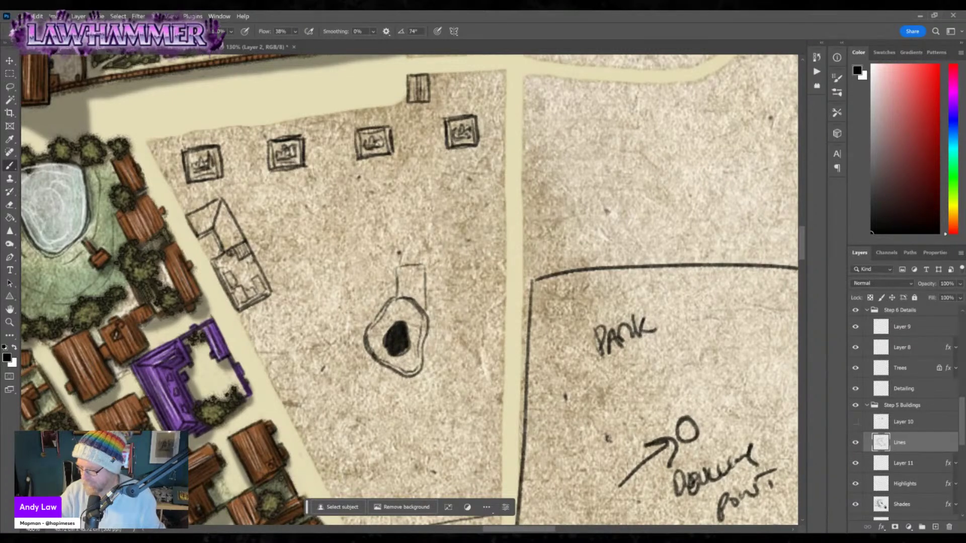
mouse_move(399, 279)
mouse_down()
mouse_move(401, 279)
mouse_move(416, 298)
mouse_move(415, 286)
mouse_move(398, 277)
mouse_move(419, 280)
mouse_move(420, 273)
mouse_move(384, 275)
mouse_move(381, 305)
mouse_move(380, 270)
mouse_move(406, 267)
mouse_up()
mouse_move(425, 268)
mouse_down()
mouse_move(431, 308)
mouse_move(402, 357)
mouse_move(381, 330)
mouse_move(381, 352)
mouse_move(411, 361)
mouse_move(414, 323)
mouse_move(401, 317)
mouse_move(377, 333)
mouse_move(405, 303)
mouse_move(419, 326)
mouse_move(402, 363)
mouse_move(372, 337)
mouse_move(384, 359)
mouse_move(409, 367)
mouse_move(420, 349)
mouse_move(409, 313)
mouse_move(408, 359)
mouse_move(380, 338)
mouse_move(396, 316)
mouse_move(381, 336)
mouse_move(382, 304)
mouse_move(361, 335)
mouse_move(360, 319)
mouse_move(359, 347)
mouse_move(380, 371)
mouse_move(429, 379)
mouse_move(433, 317)
mouse_up()
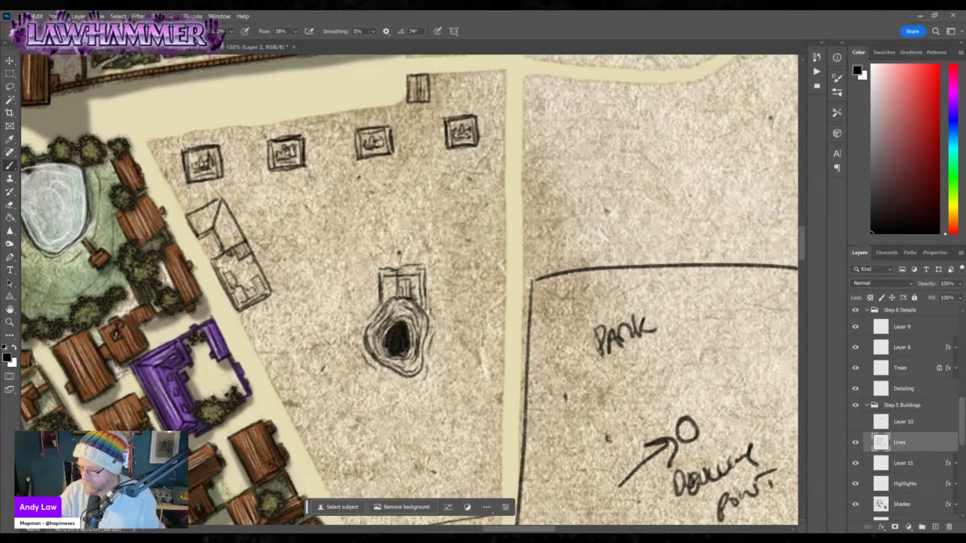
Remove the southern dividing line across the narrow wedge beside the large purple building.
drag(533, 453, 488, 299)
drag(569, 430, 547, 332)
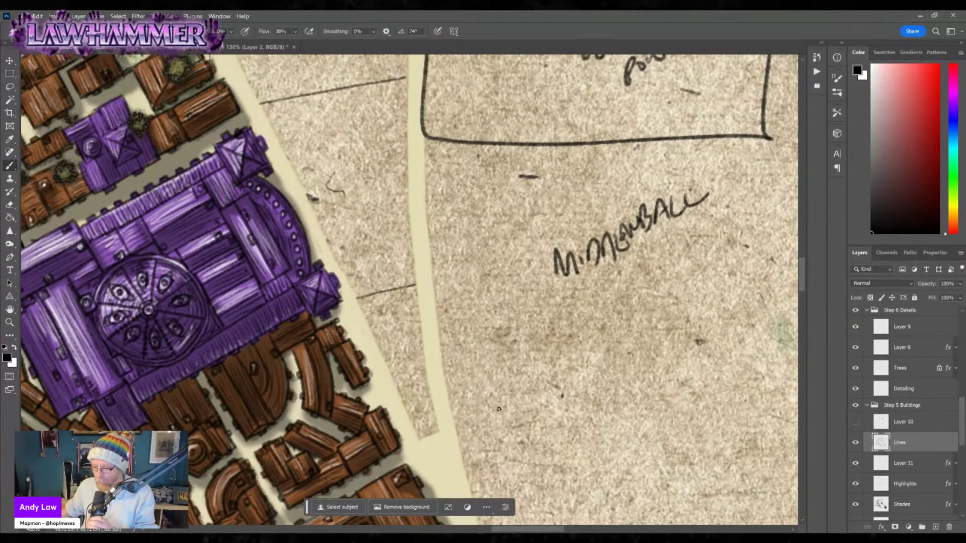
mouse_move(418, 313)
mouse_down()
mouse_move(422, 354)
mouse_move(392, 359)
mouse_move(423, 354)
mouse_up()
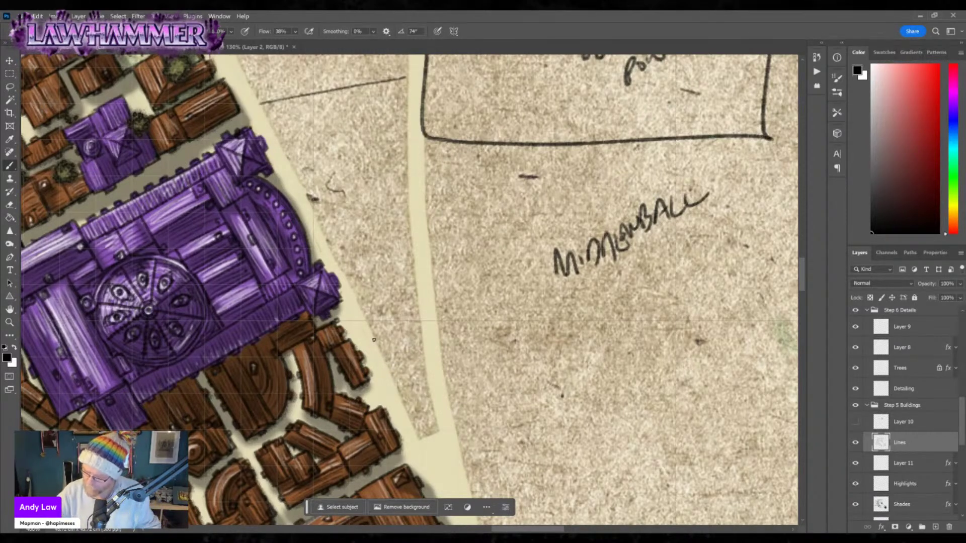
Draw a narrow slatted building with a square block on its north end at the wedge's southern tip.
mouse_move(361, 316)
mouse_down()
mouse_move(388, 368)
mouse_move(398, 361)
mouse_move(415, 389)
mouse_move(418, 434)
mouse_move(433, 433)
mouse_up()
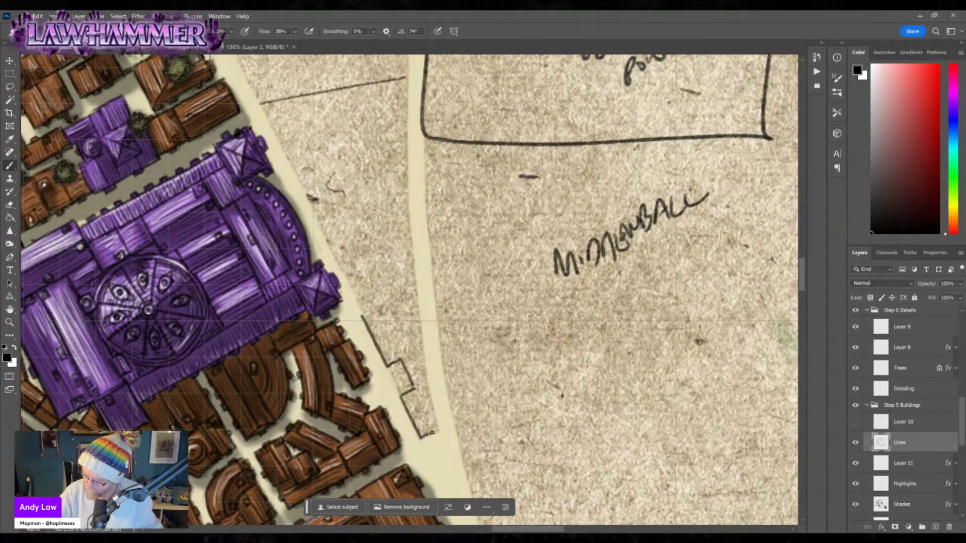
drag(414, 388, 433, 431)
mouse_move(398, 361)
mouse_down()
mouse_move(419, 351)
mouse_move(430, 381)
mouse_move(415, 389)
mouse_move(405, 373)
mouse_move(431, 389)
mouse_move(437, 412)
mouse_move(416, 378)
mouse_move(398, 387)
mouse_move(430, 427)
mouse_up()
drag(362, 316, 388, 365)
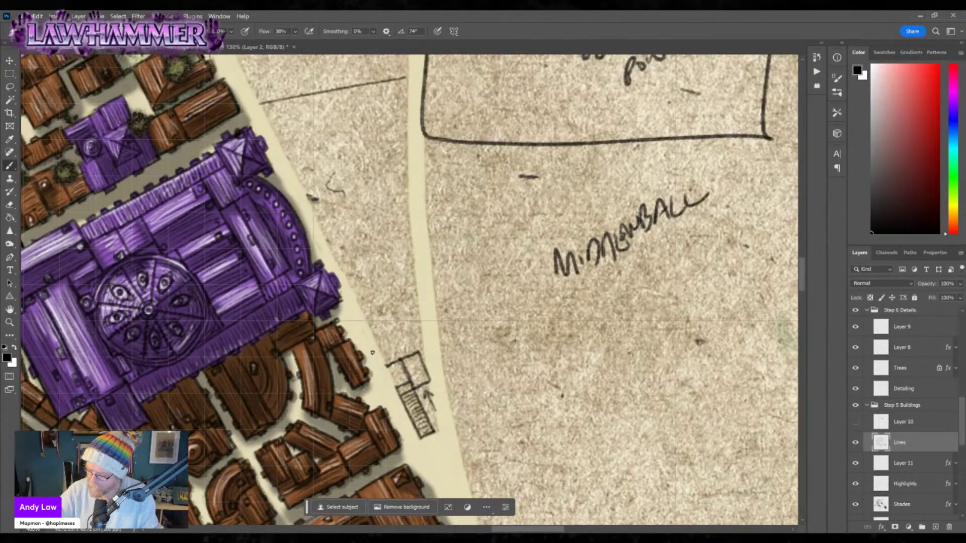
Outline a larger rectangular block adjoining the north end of the narrow building at the wedge's southern tip.
drag(372, 312, 396, 361)
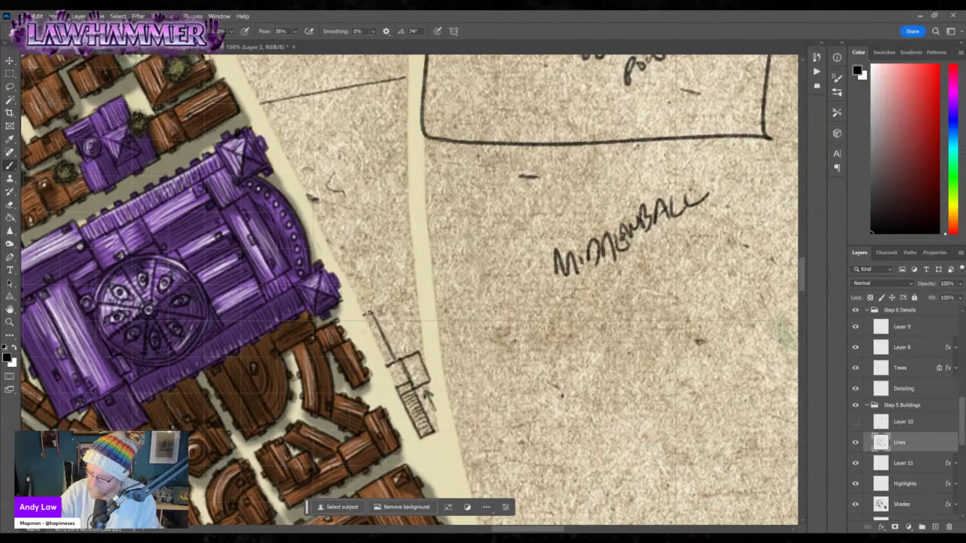
drag(374, 313, 397, 359)
drag(402, 294, 424, 346)
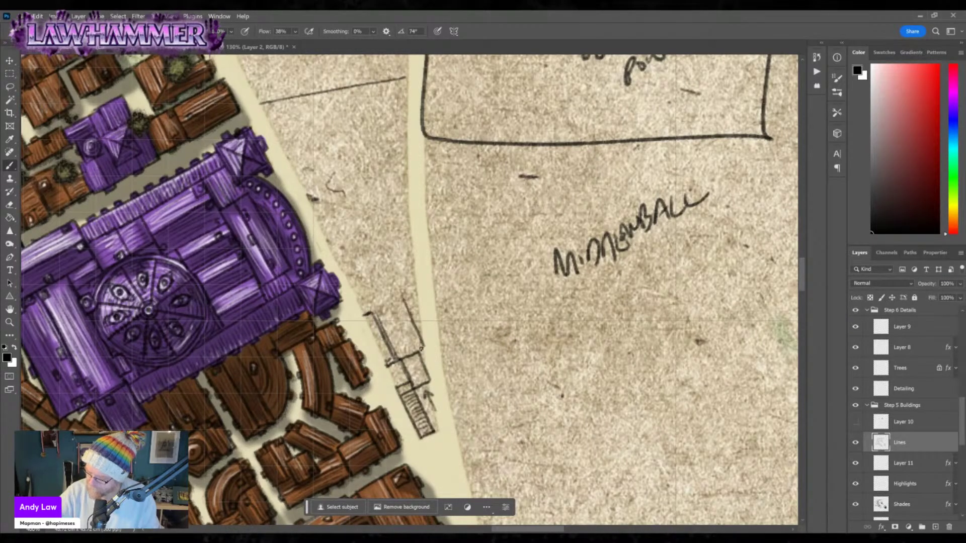
mouse_move(366, 314)
mouse_down()
mouse_move(407, 302)
mouse_move(404, 296)
mouse_move(426, 351)
mouse_up()
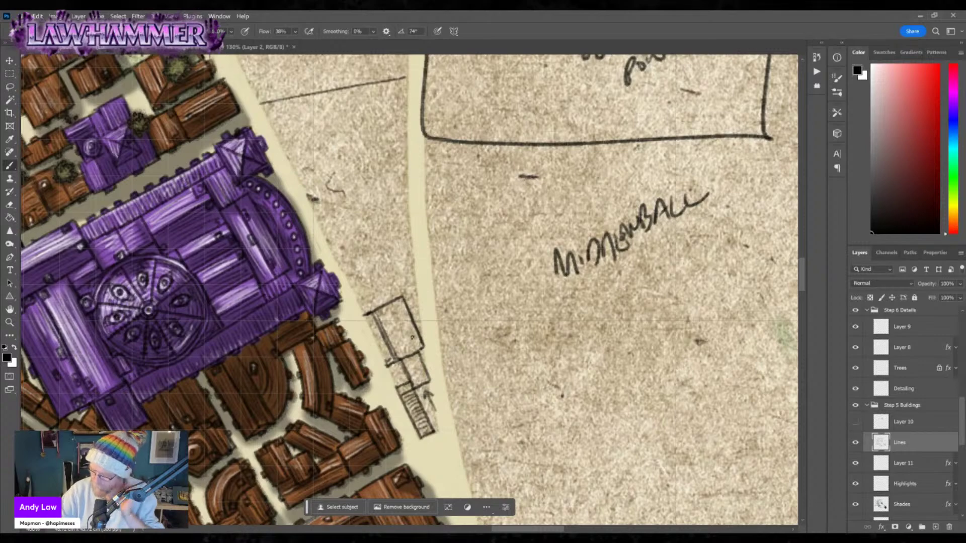
Draw a narrow upright annex at the larger block's northeast corner, clear the overlapping wall line and fill its roof with slats.
mouse_move(363, 315)
mouse_down()
mouse_move(407, 290)
mouse_move(408, 303)
mouse_move(400, 277)
mouse_move(418, 278)
mouse_move(418, 323)
mouse_up()
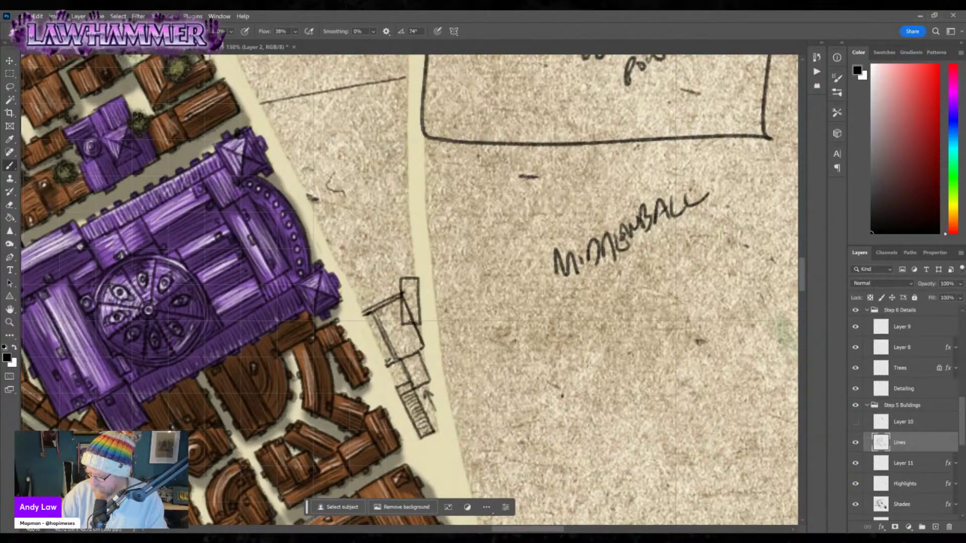
key(ctrl+z)
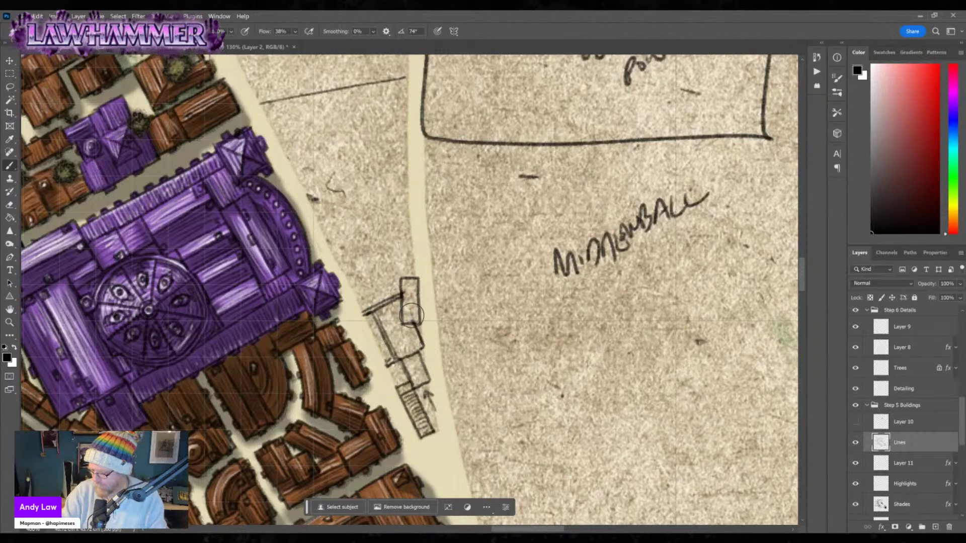
mouse_move(408, 279)
mouse_down()
mouse_move(413, 321)
mouse_move(416, 286)
mouse_move(414, 319)
mouse_move(405, 299)
mouse_move(407, 324)
mouse_up()
drag(407, 282, 406, 321)
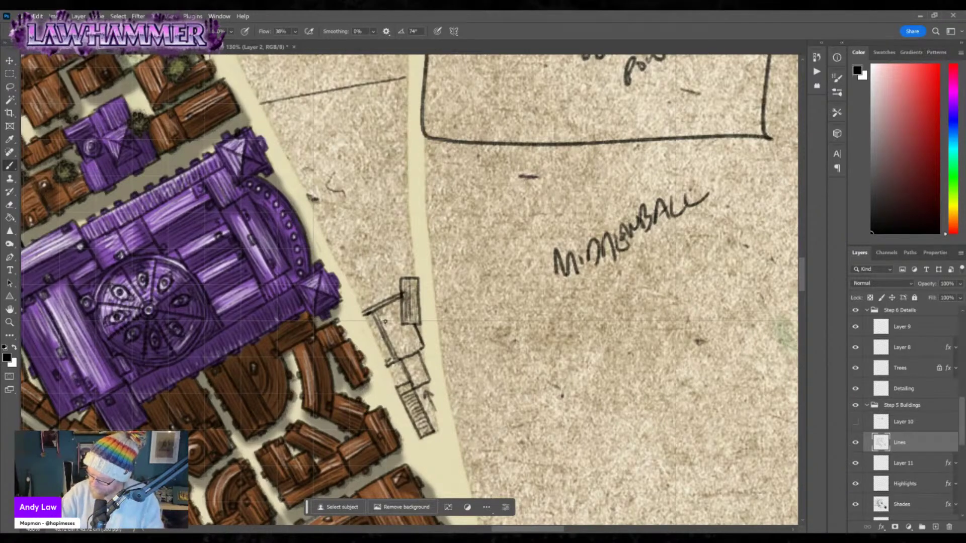
Add small roof details and wall projections along the connected blocks at the wedge's southern tip.
mouse_move(391, 333)
mouse_down()
mouse_move(400, 354)
mouse_move(420, 348)
mouse_up()
mouse_move(379, 308)
mouse_down()
mouse_move(417, 385)
mouse_move(428, 382)
mouse_move(415, 386)
mouse_move(423, 381)
mouse_up()
drag(406, 362, 395, 365)
drag(424, 401, 436, 431)
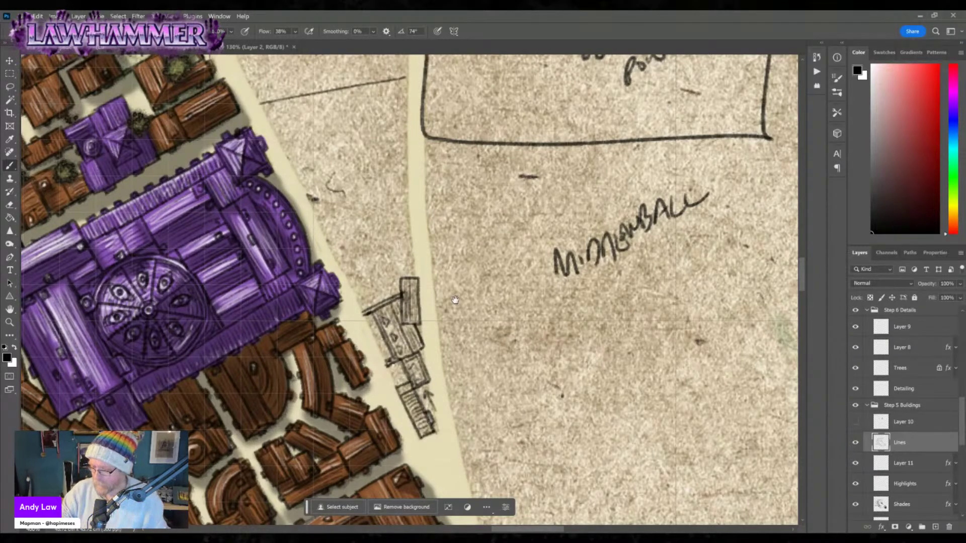
Cap the southern building group with a tilted, ridged and slatted block on its northwest end, and add small projections to the annex.
drag(434, 228, 471, 340)
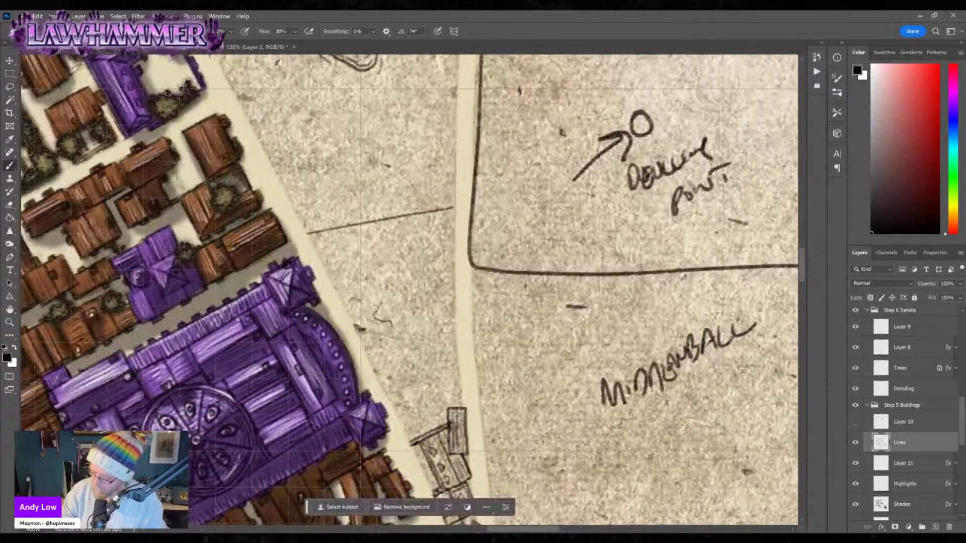
mouse_move(401, 421)
mouse_down()
mouse_move(443, 410)
mouse_move(447, 423)
mouse_move(410, 441)
mouse_up()
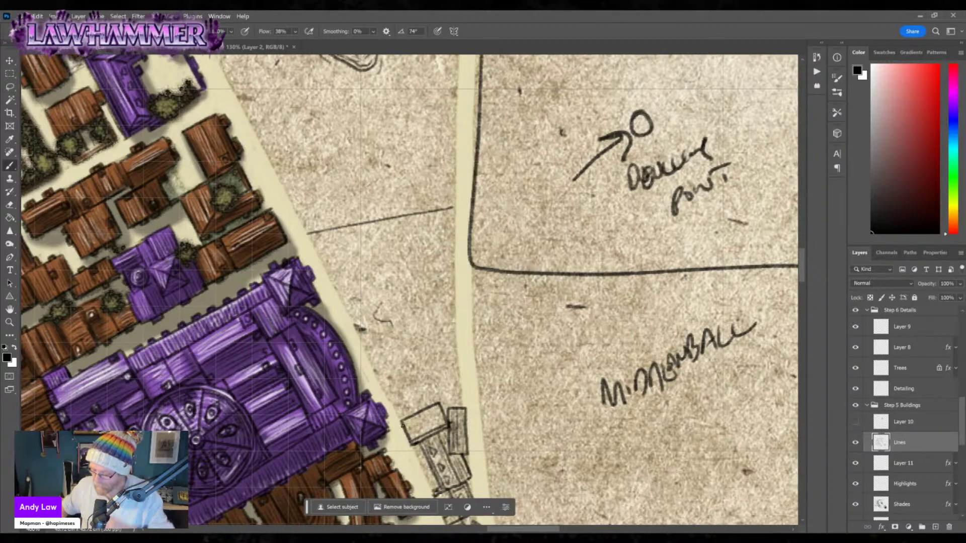
mouse_move(408, 428)
mouse_down()
mouse_move(440, 414)
mouse_move(409, 434)
mouse_move(444, 419)
mouse_move(420, 418)
mouse_move(449, 428)
mouse_up()
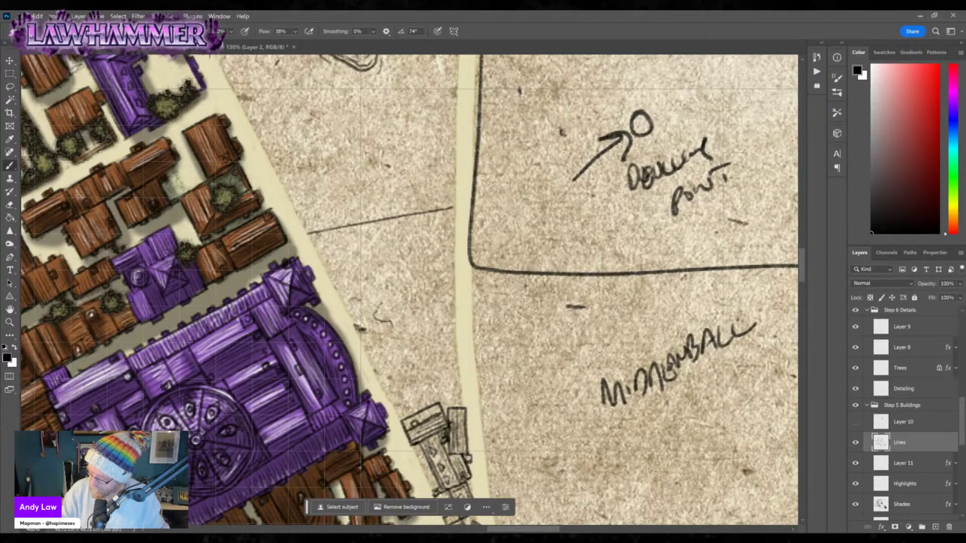
mouse_move(468, 437)
mouse_down()
mouse_move(462, 410)
mouse_move(408, 422)
mouse_move(436, 406)
mouse_up()
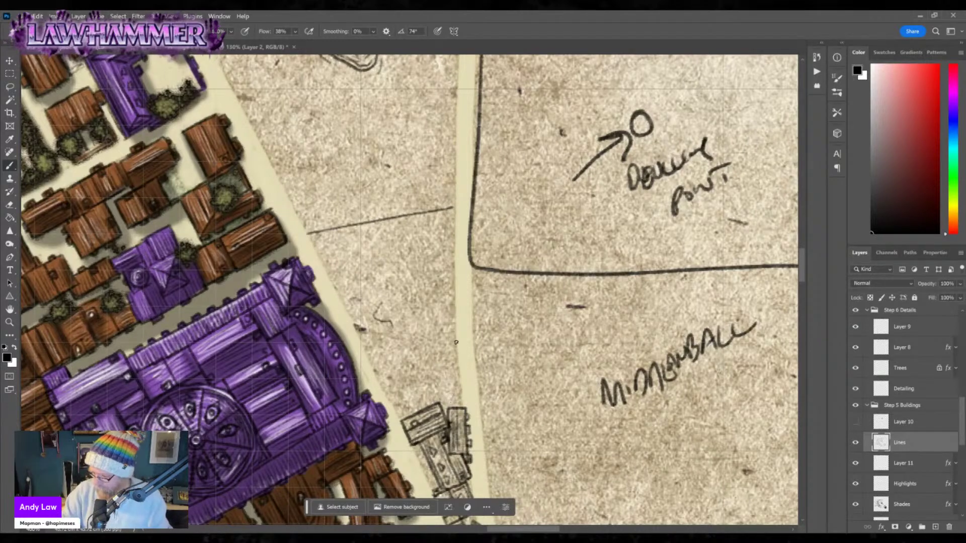
Redraw the park outline's southwest corner as a sharp corner and draw an L-shaped boundary line south of it beside the road.
drag(477, 198, 471, 247)
drag(466, 200, 461, 280)
drag(474, 192, 475, 267)
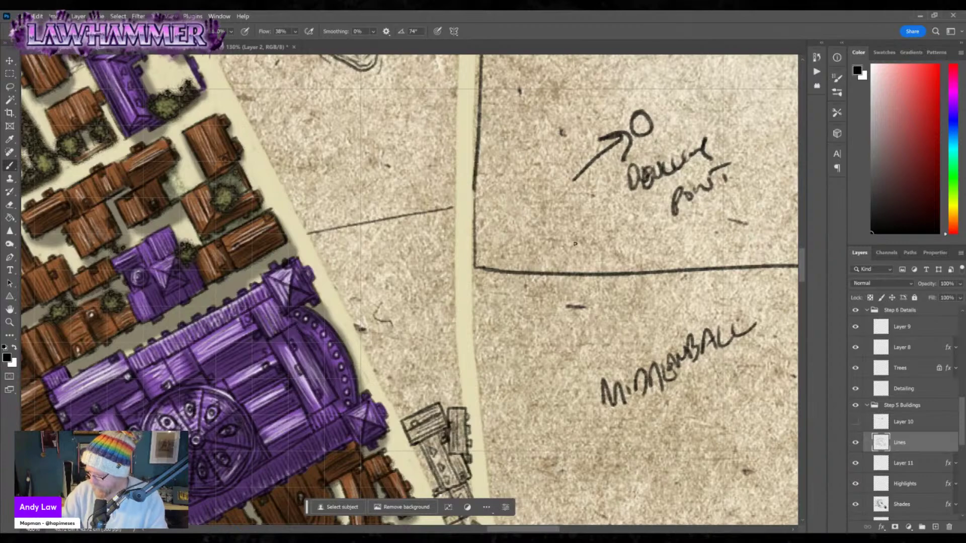
drag(502, 275, 500, 402)
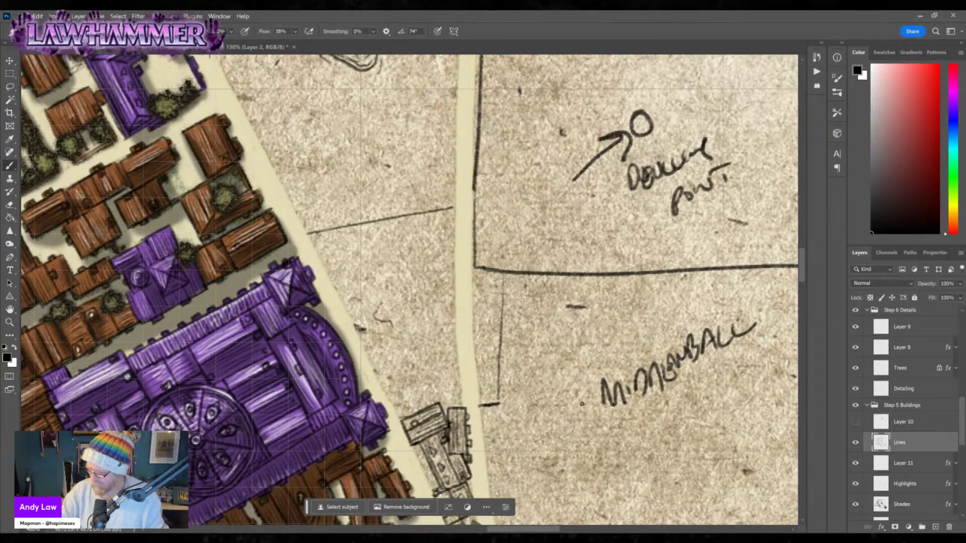
Replace the dividing line across the wedge south of the pit with a row of three rectangular building outlines.
scroll(539, 254, up, 5)
scroll(538, 254, left, 3)
mouse_move(405, 416)
mouse_down()
mouse_move(396, 390)
mouse_move(437, 381)
mouse_move(443, 411)
mouse_up()
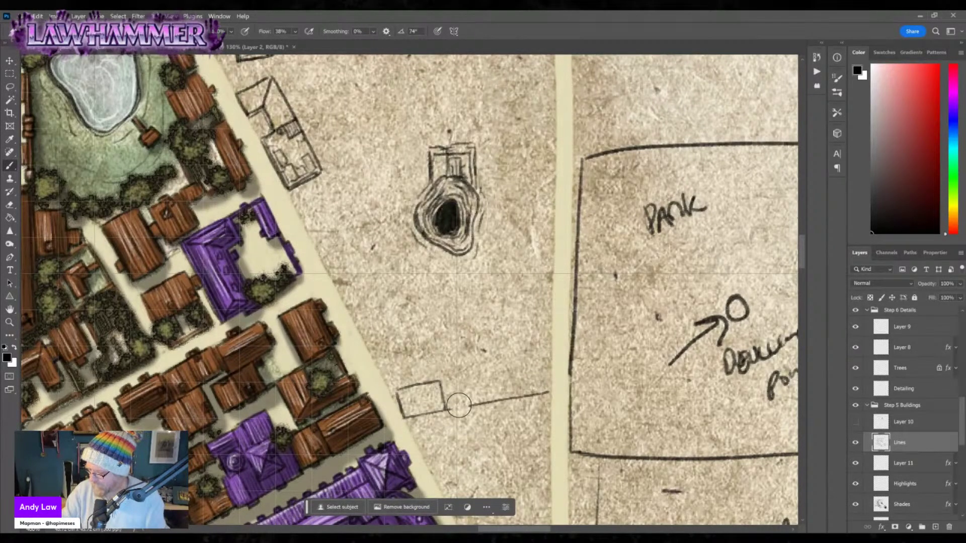
key(ctrl+z)
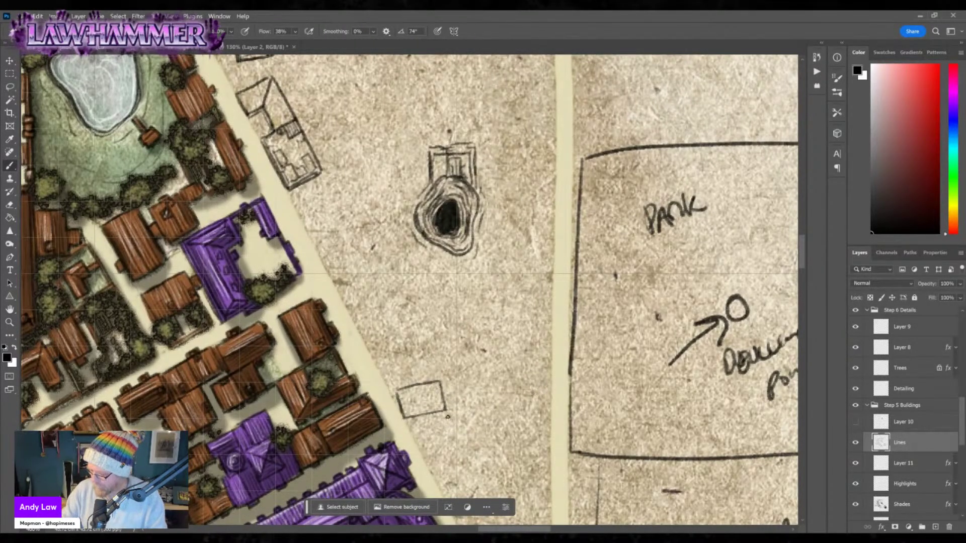
drag(444, 415, 482, 406)
drag(485, 372, 489, 404)
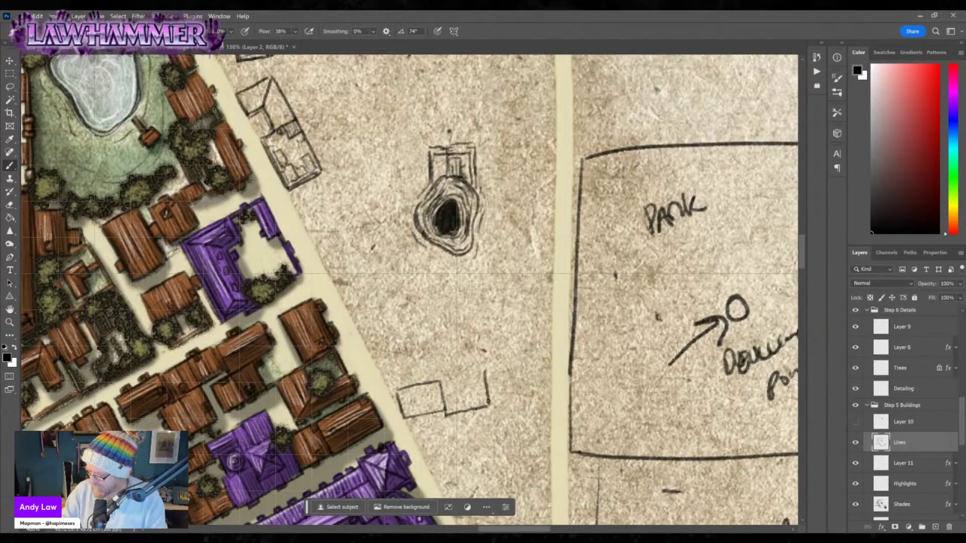
mouse_move(440, 381)
mouse_down()
mouse_move(480, 370)
mouse_move(550, 399)
mouse_move(551, 365)
mouse_move(496, 365)
mouse_up()
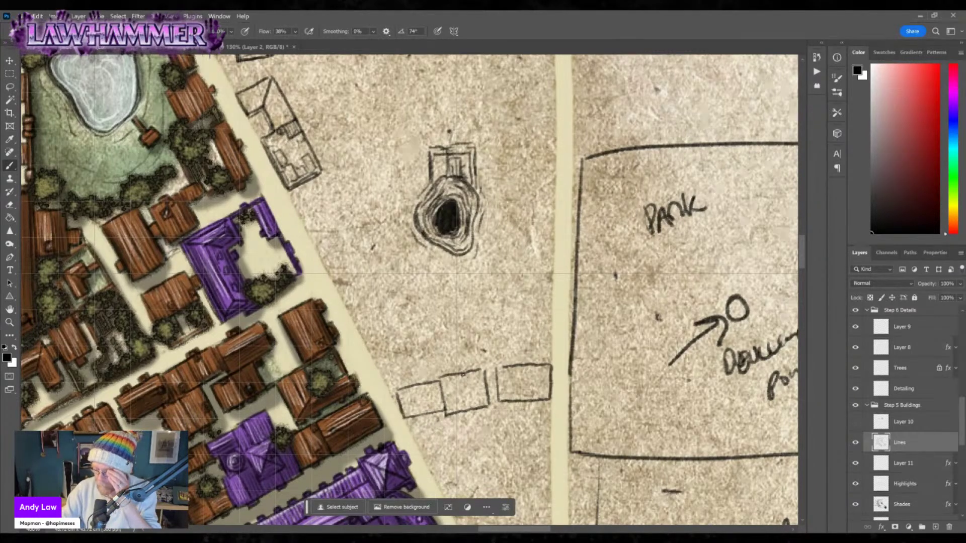
Fill the two western buildings of the row with roof slats and add chimneys and projections along their southern walls.
mouse_move(464, 374)
mouse_down()
mouse_move(464, 407)
mouse_move(474, 407)
mouse_up()
drag(477, 373, 481, 405)
drag(485, 388, 486, 405)
drag(444, 379, 449, 415)
drag(452, 394, 457, 413)
drag(464, 381, 463, 409)
mouse_move(420, 385)
mouse_down()
mouse_move(422, 406)
mouse_move(424, 386)
mouse_move(436, 397)
mouse_move(399, 388)
mouse_move(408, 415)
mouse_up()
drag(412, 389, 413, 415)
drag(417, 388, 420, 408)
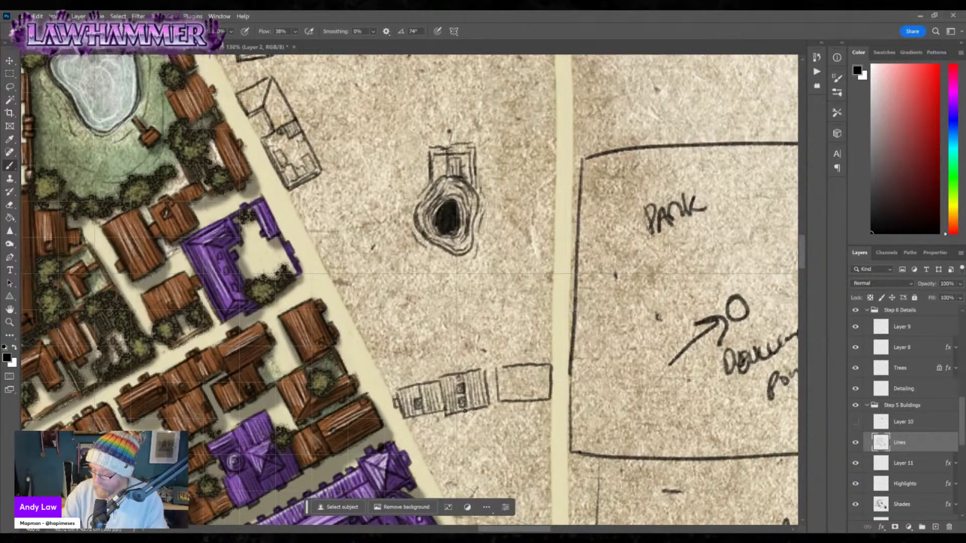
drag(442, 383, 436, 415)
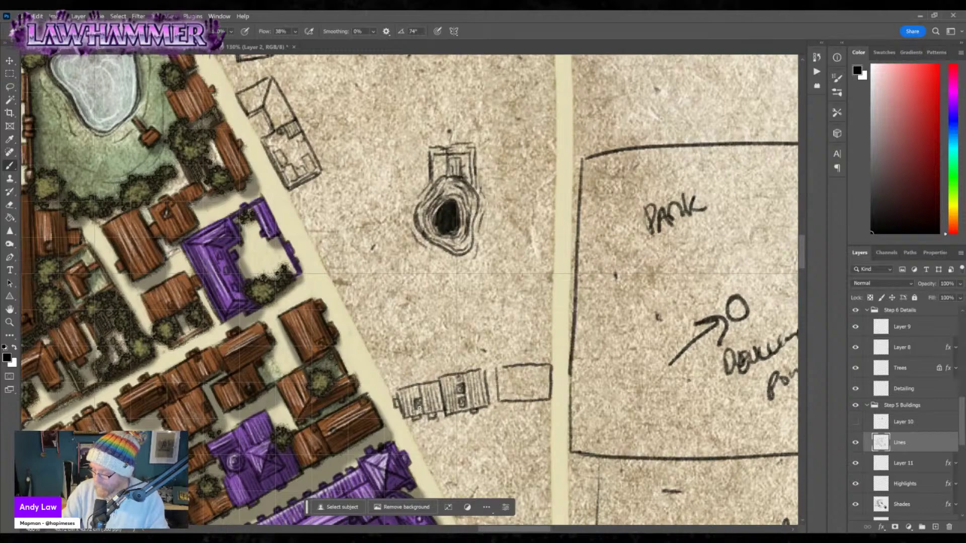
Fill the row's eastern building with roof slats and add a small porch on its south side.
mouse_move(522, 366)
mouse_down()
mouse_move(523, 402)
mouse_move(534, 402)
mouse_up()
drag(537, 374, 541, 397)
drag(547, 374, 548, 403)
drag(500, 364, 505, 402)
mouse_move(510, 398)
mouse_down()
mouse_move(510, 370)
mouse_move(515, 400)
mouse_up()
drag(519, 400, 520, 370)
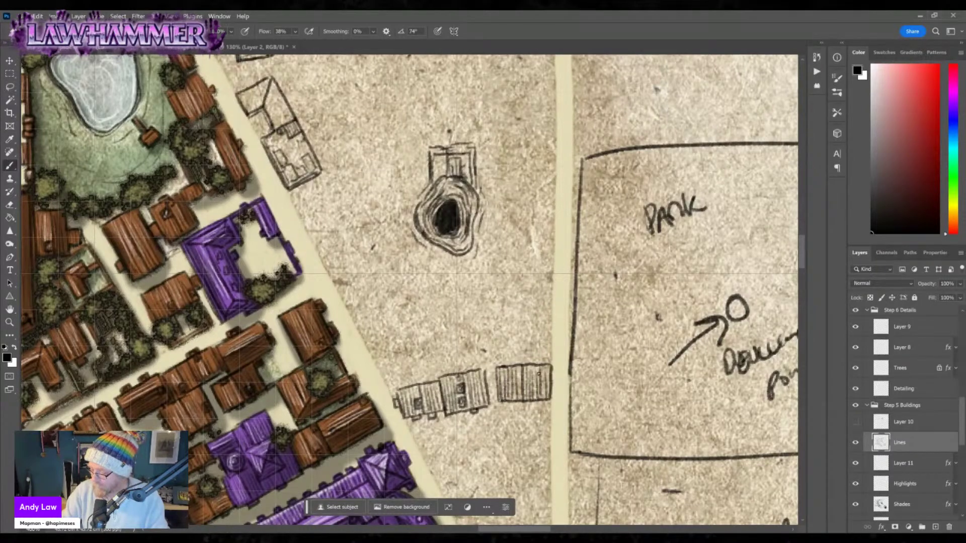
mouse_move(520, 402)
mouse_down()
mouse_move(534, 403)
mouse_move(512, 412)
mouse_move(539, 415)
mouse_up()
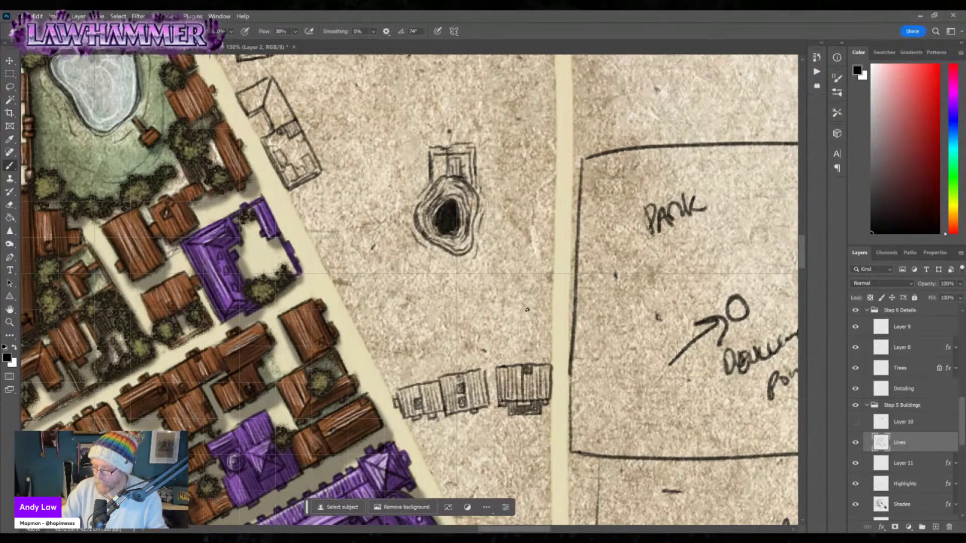
Add small projections along the row's northern walls and draw a narrow upright building north of its eastern end.
drag(481, 373, 486, 362)
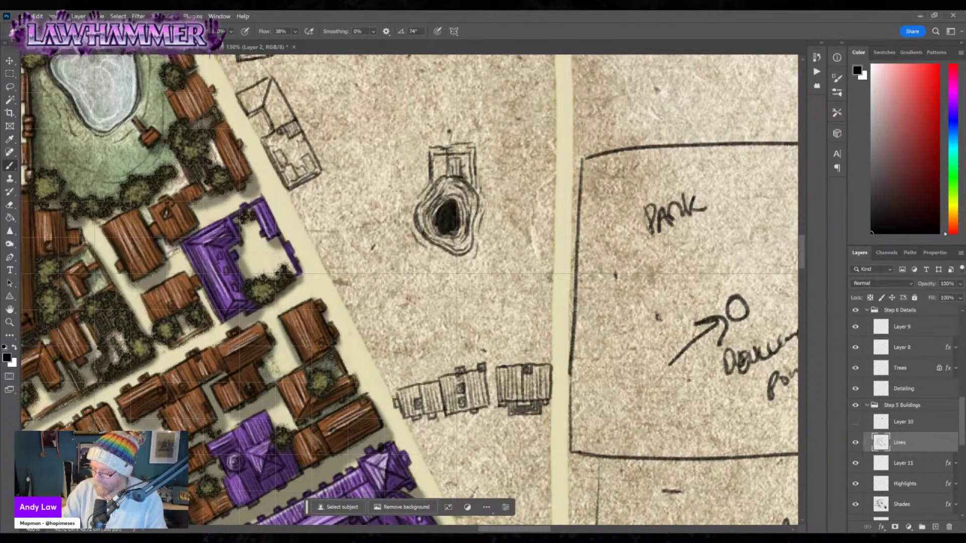
mouse_move(430, 374)
mouse_down()
mouse_move(438, 377)
mouse_move(396, 382)
mouse_move(404, 388)
mouse_move(421, 377)
mouse_up()
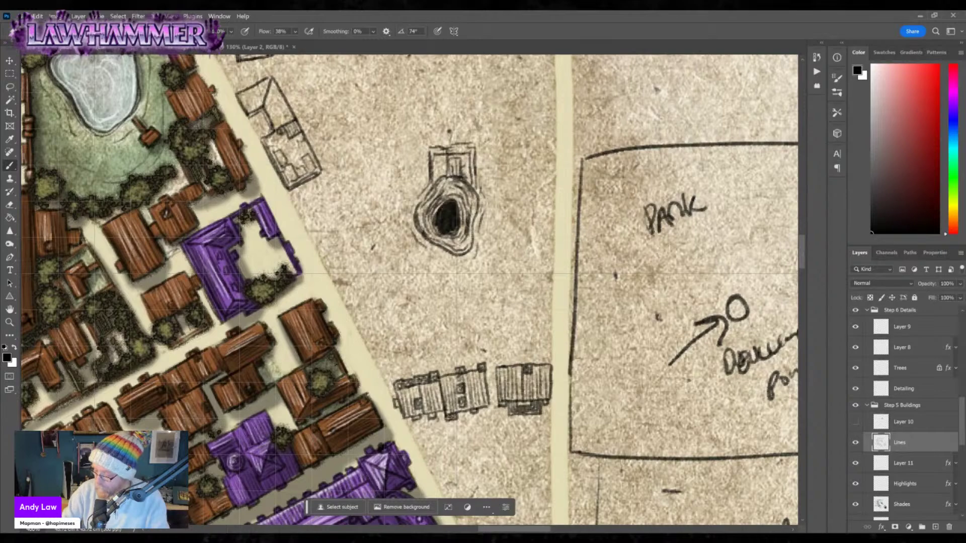
mouse_move(511, 364)
mouse_down()
mouse_move(552, 362)
mouse_move(541, 358)
mouse_up()
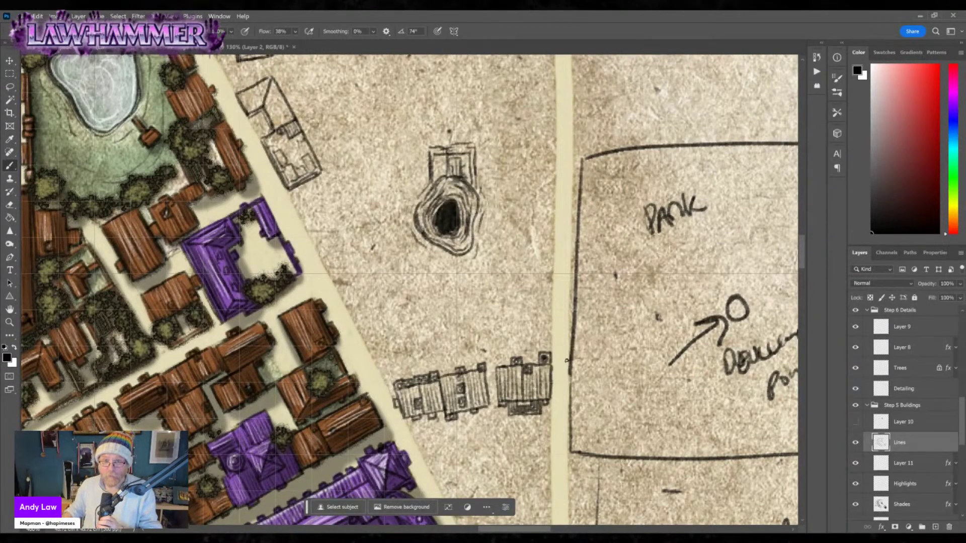
mouse_move(529, 354)
mouse_down()
mouse_move(547, 344)
mouse_move(551, 352)
mouse_move(551, 315)
mouse_move(527, 330)
mouse_move(528, 353)
mouse_up()
mouse_move(528, 315)
mouse_down()
mouse_move(551, 315)
mouse_move(538, 352)
mouse_up()
mouse_move(543, 316)
mouse_down()
mouse_move(546, 349)
mouse_move(534, 330)
mouse_move(539, 355)
mouse_up()
Examine the new buildings in the wedge and the empty land around the park and the Middenball site.
drag(596, 459, 526, 193)
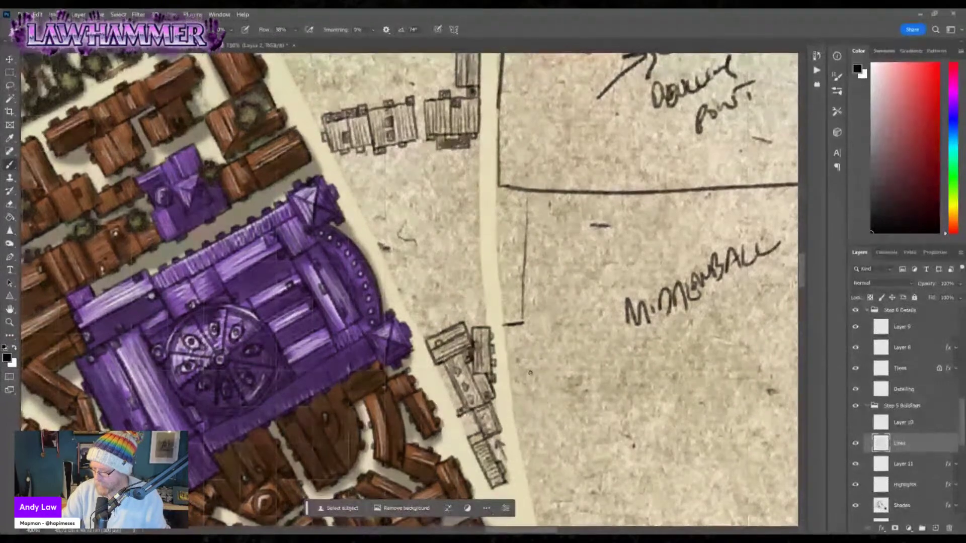
drag(442, 404, 455, 382)
key(ctrl+z)
mouse_move(555, 176)
mouse_down()
mouse_move(547, 315)
mouse_move(596, 491)
mouse_up()
mouse_move(465, 173)
mouse_down()
mouse_move(397, 214)
mouse_move(441, 204)
mouse_up()
key(ctrl+z)
drag(585, 300, 637, 419)
mouse_move(370, 254)
mouse_down()
mouse_move(392, 363)
mouse_move(309, 247)
mouse_up()
key(ctrl+z)
mouse_move(585, 166)
mouse_down()
mouse_move(428, 249)
mouse_move(584, 168)
mouse_up()
key(ctrl+z)
drag(612, 389, 557, 254)
key(z)
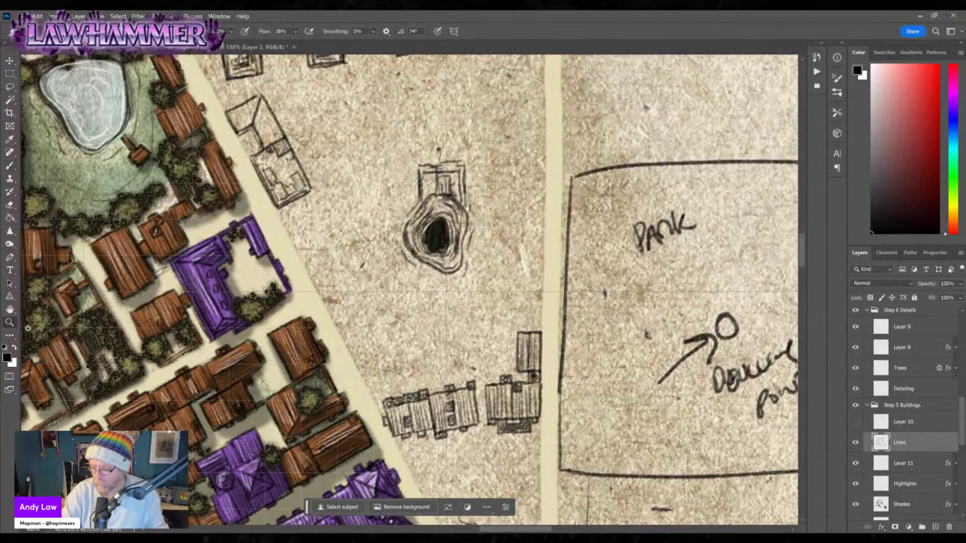
drag(558, 382, 487, 384)
drag(615, 447, 550, 317)
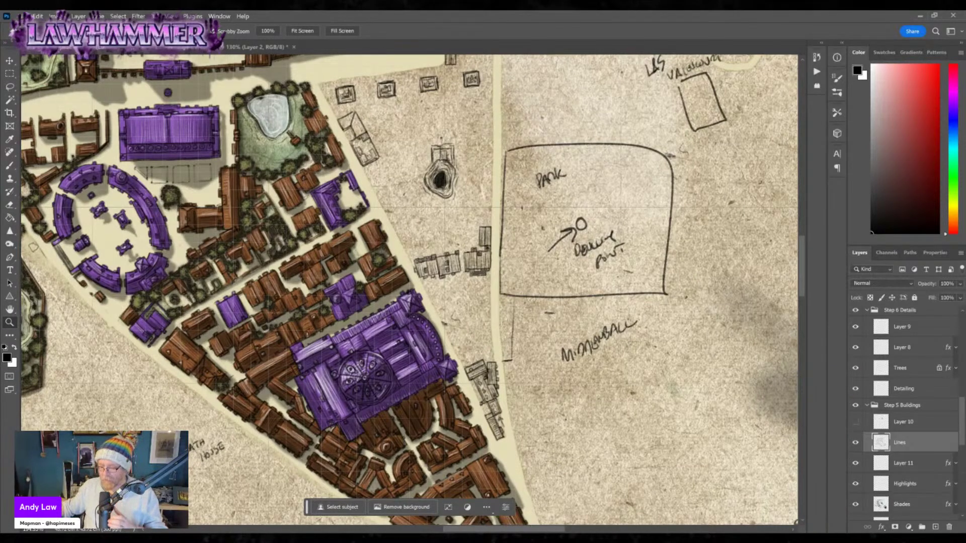
Write a double-underlined "MAKE-UP" label with the brush on the empty land east of the road, south of the Middenball note.
mouse_move(538, 401)
mouse_down()
mouse_move(427, 463)
mouse_move(456, 126)
mouse_move(434, 94)
mouse_move(432, 155)
mouse_up()
click(10, 167)
mouse_move(313, 365)
mouse_down()
mouse_move(320, 350)
mouse_move(350, 347)
mouse_move(347, 338)
mouse_move(376, 318)
mouse_move(394, 344)
mouse_move(382, 354)
mouse_up()
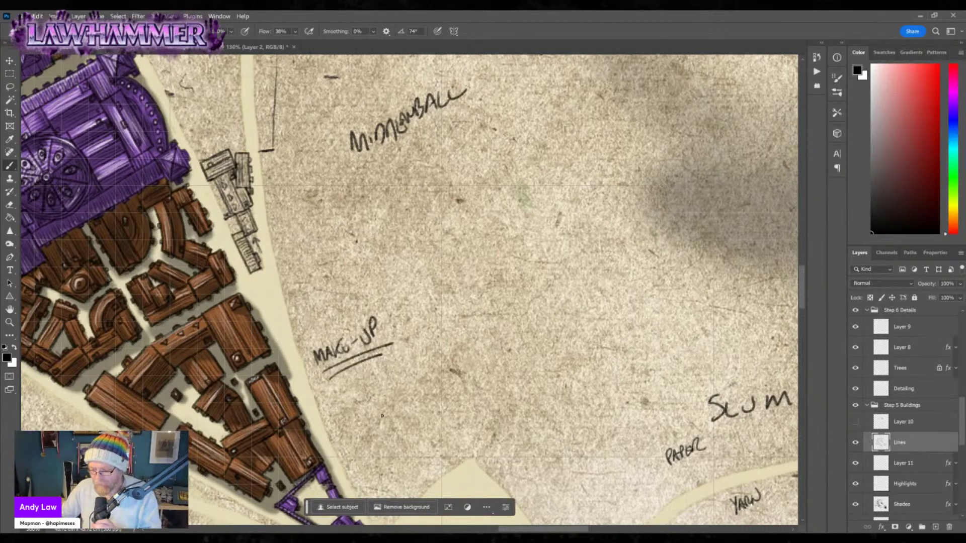
Survey the undeveloped eastern land from the park and Middenball notes down to the slum area.
key(z)
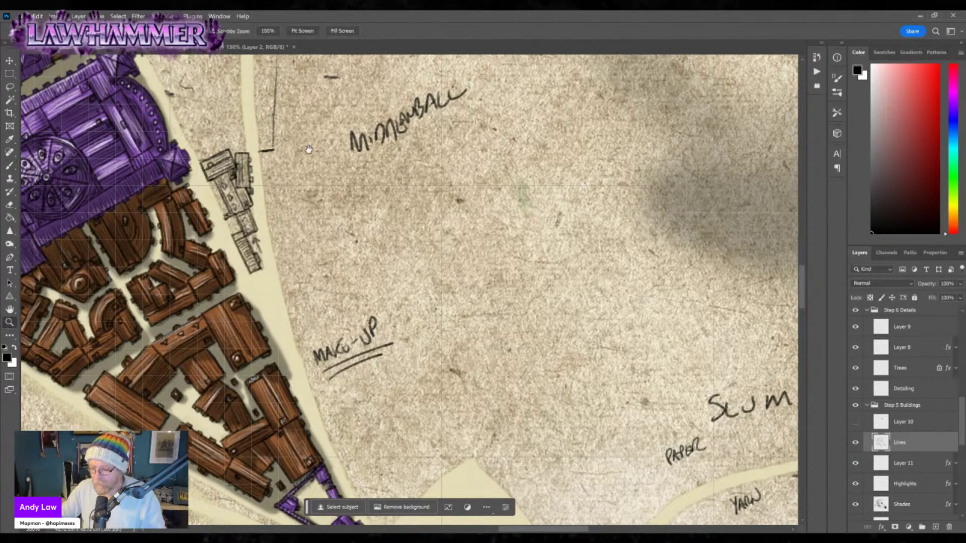
drag(291, 134, 352, 397)
scroll(382, 382, down, 3)
scroll(418, 402, up, 1)
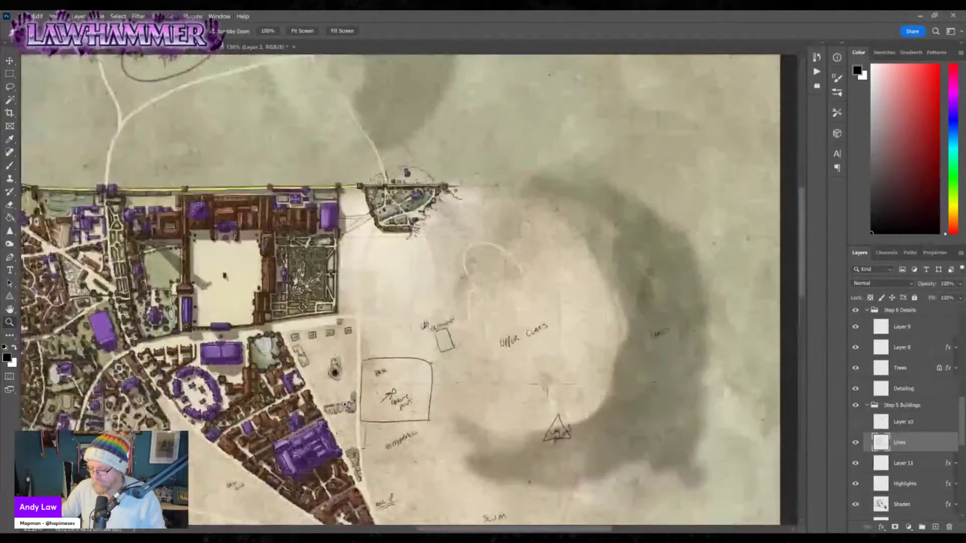
drag(418, 403, 411, 226)
scroll(492, 338, up, 5)
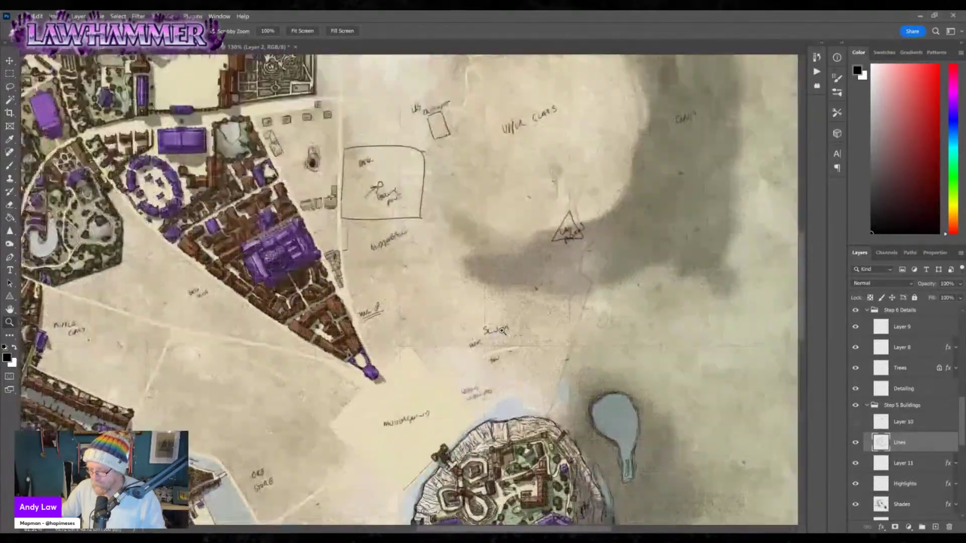
drag(140, 221, 417, 347)
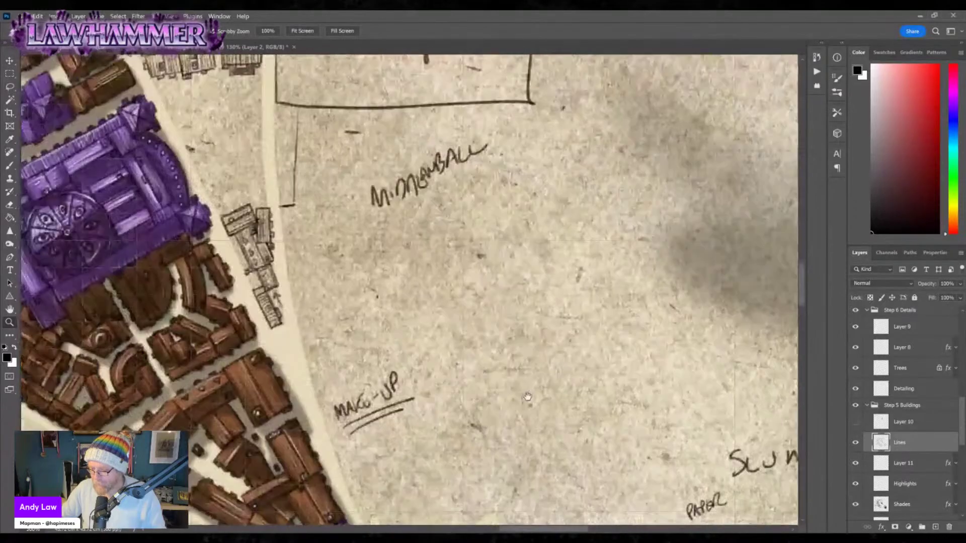
scroll(417, 347, down, 4)
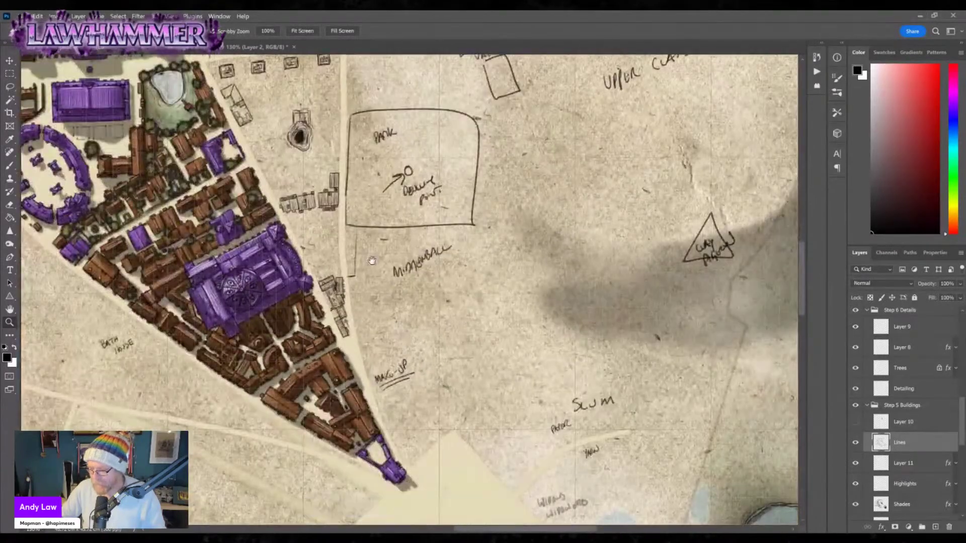
Draw a long narrow facade with the brush along the sinkhole's eastern side, facing the road.
drag(372, 260, 431, 349)
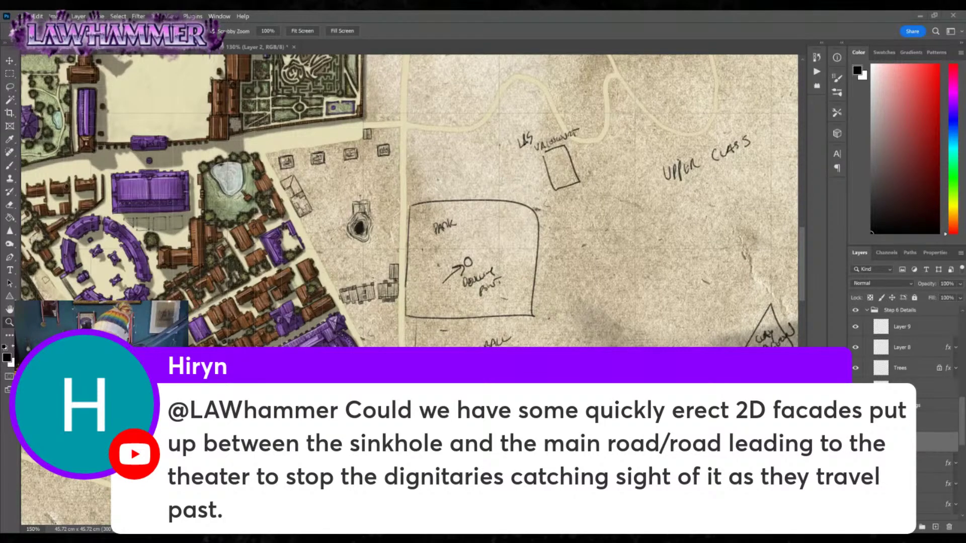
click(380, 204)
click(376, 216)
click(376, 216)
click(376, 217)
click(10, 165)
mouse_move(361, 189)
mouse_down()
mouse_move(363, 298)
mouse_move(364, 192)
mouse_up()
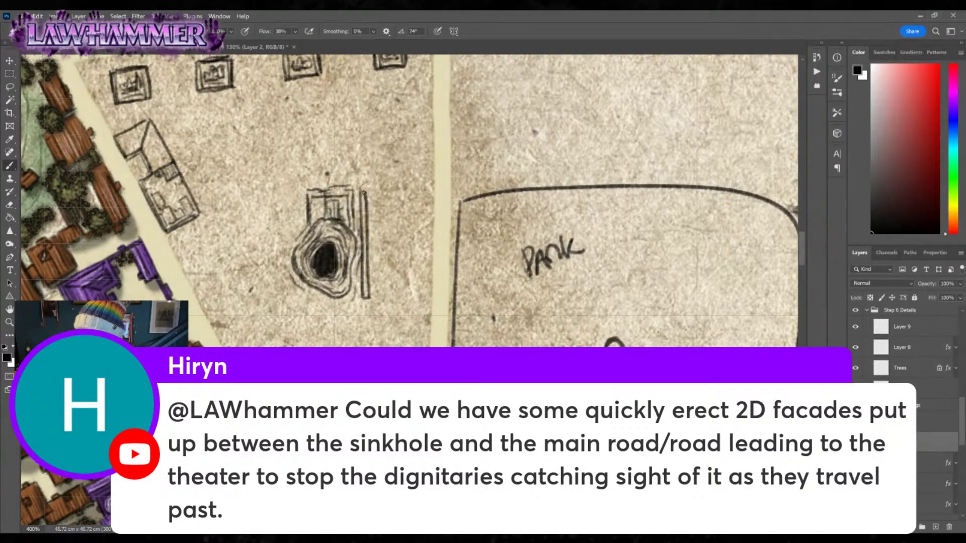
Draw a matching bracket-shaped facade along the sinkhole's western side and add small projections to the facades.
mouse_move(284, 212)
mouse_down()
mouse_move(288, 294)
mouse_move(275, 214)
mouse_move(284, 216)
mouse_move(287, 291)
mouse_up()
drag(274, 222, 278, 283)
drag(275, 242, 275, 261)
mouse_move(284, 215)
mouse_down()
mouse_move(302, 216)
mouse_move(286, 221)
mouse_up()
mouse_move(289, 288)
mouse_down()
mouse_move(307, 290)
mouse_move(287, 290)
mouse_up()
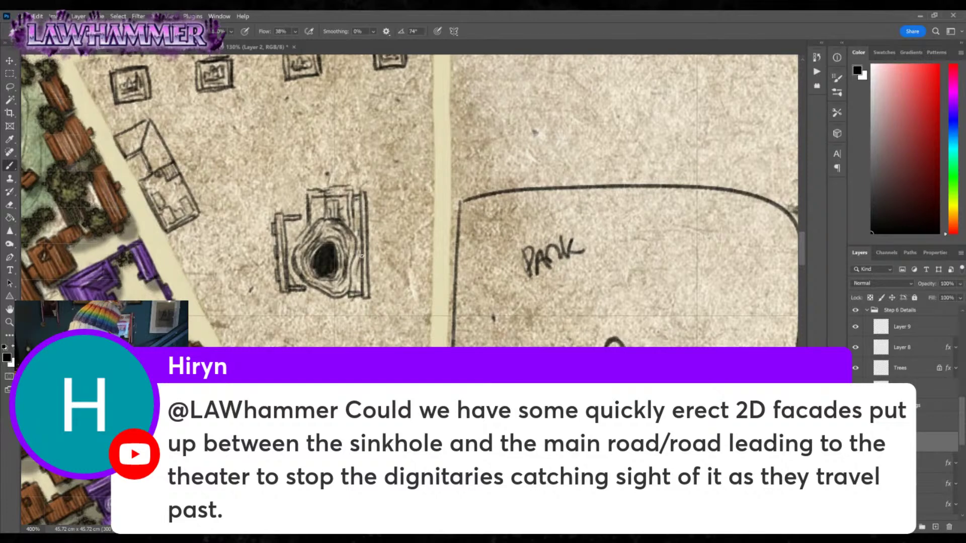
drag(369, 200, 371, 215)
drag(373, 262, 373, 275)
Sketch light outlines of building plots south and west of the sinkhole.
mouse_move(325, 305)
mouse_down()
mouse_move(327, 332)
mouse_move(361, 302)
mouse_move(368, 346)
mouse_up()
mouse_move(368, 302)
mouse_down()
mouse_move(426, 304)
mouse_move(425, 345)
mouse_up()
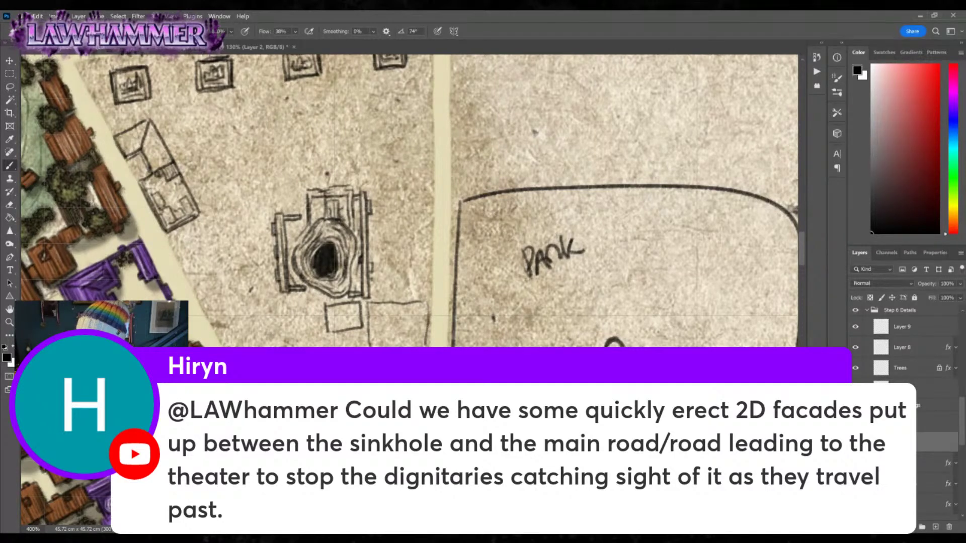
mouse_move(308, 302)
mouse_down()
mouse_move(309, 333)
mouse_move(279, 338)
mouse_move(302, 302)
mouse_move(257, 344)
mouse_move(209, 313)
mouse_move(250, 297)
mouse_move(236, 274)
mouse_up()
mouse_move(179, 259)
mouse_down()
mouse_move(201, 301)
mouse_move(240, 279)
mouse_move(212, 222)
mouse_move(175, 243)
mouse_up()
Sketch light rectangular building plots north and east of the sinkhole, below the row of small statue squares.
drag(442, 192, 448, 268)
mouse_move(179, 229)
mouse_down()
mouse_move(182, 199)
mouse_move(247, 192)
mouse_move(256, 222)
mouse_move(193, 227)
mouse_up()
mouse_move(259, 224)
mouse_down()
mouse_move(254, 185)
mouse_move(348, 182)
mouse_move(350, 215)
mouse_move(264, 228)
mouse_up()
mouse_move(363, 189)
mouse_down()
mouse_move(366, 225)
mouse_move(434, 198)
mouse_move(384, 168)
mouse_up()
mouse_move(442, 240)
mouse_down()
mouse_move(400, 238)
mouse_move(400, 308)
mouse_move(436, 305)
mouse_up()
mouse_move(434, 293)
mouse_down()
mouse_move(432, 238)
mouse_move(436, 287)
mouse_up()
drag(434, 321, 392, 323)
mouse_move(393, 327)
mouse_down()
mouse_move(392, 347)
mouse_move(431, 329)
mouse_up()
mouse_move(291, 232)
mouse_down()
mouse_move(341, 261)
mouse_move(338, 230)
mouse_move(291, 225)
mouse_move(280, 240)
mouse_move(284, 279)
mouse_move(246, 282)
mouse_move(246, 241)
mouse_move(237, 250)
mouse_move(229, 238)
mouse_move(232, 280)
mouse_move(209, 280)
mouse_move(227, 234)
mouse_up()
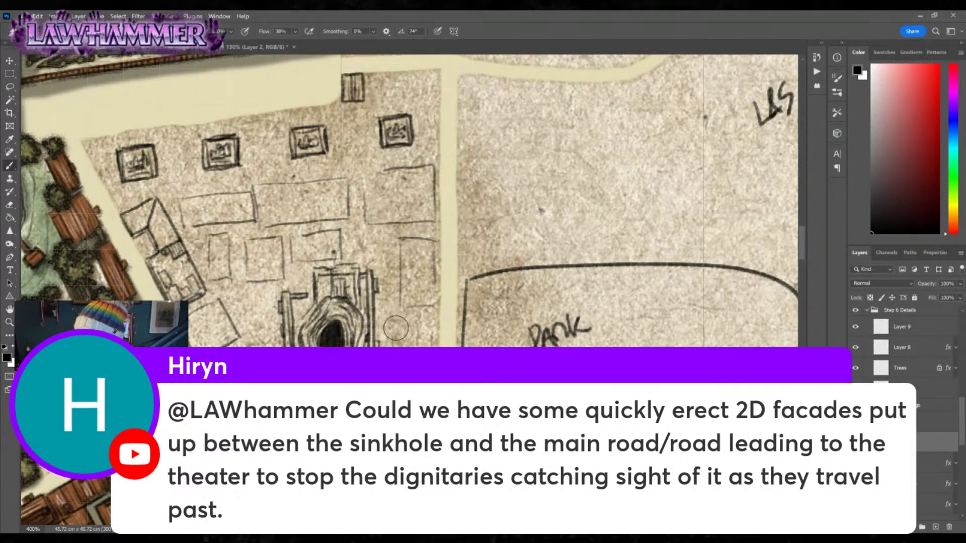
drag(391, 342, 413, 342)
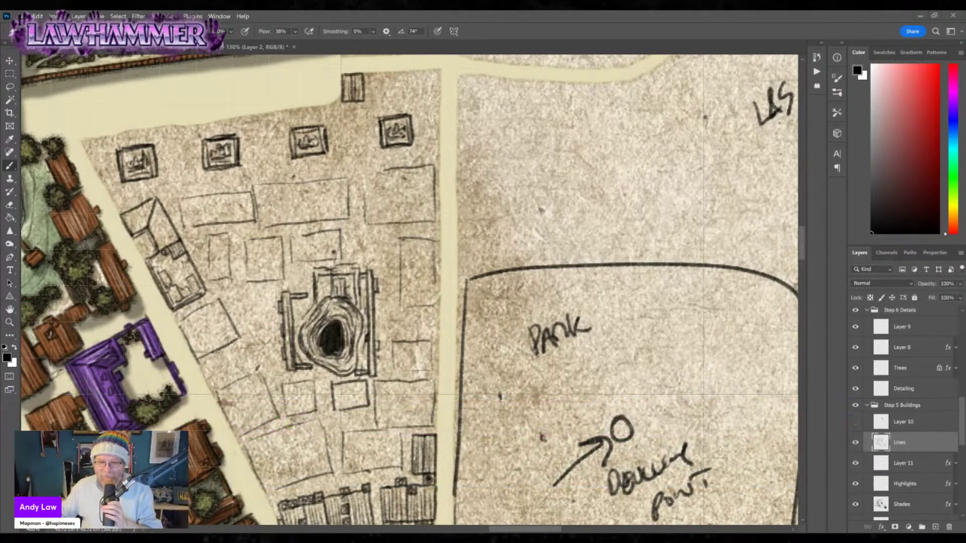
Turn the faint plot north of the finished southern row into an L-shaped building with a mitred roof ridge.
key(z)
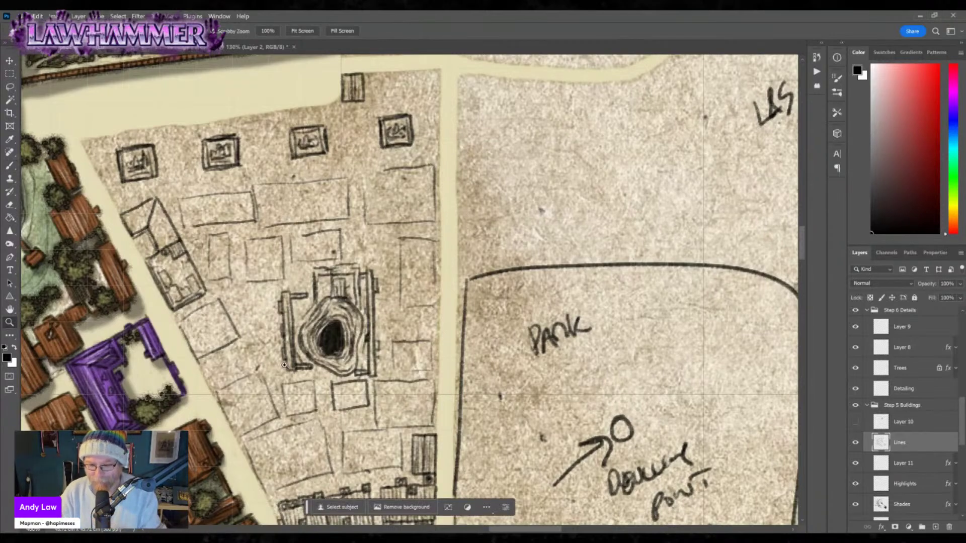
click(291, 372)
click(292, 372)
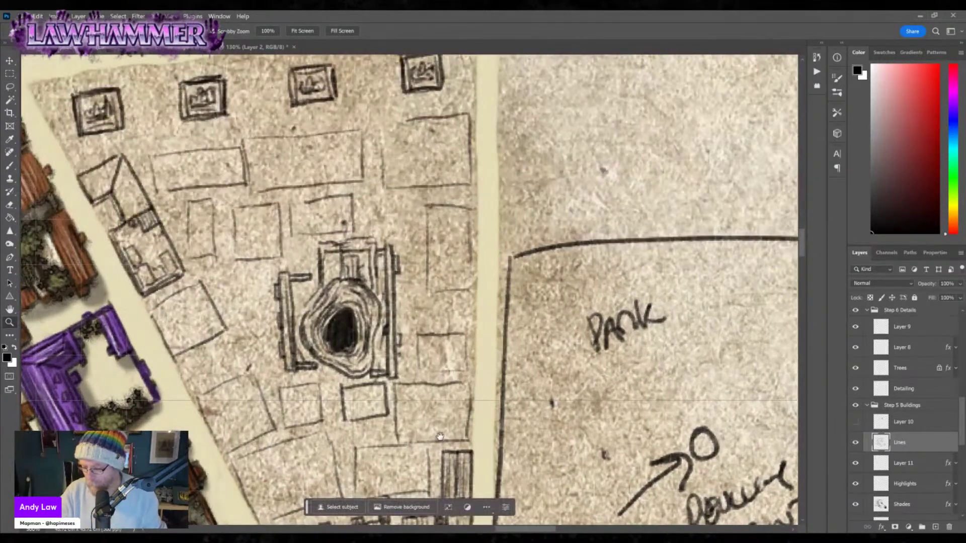
drag(437, 435, 376, 208)
click(382, 196)
click(12, 168)
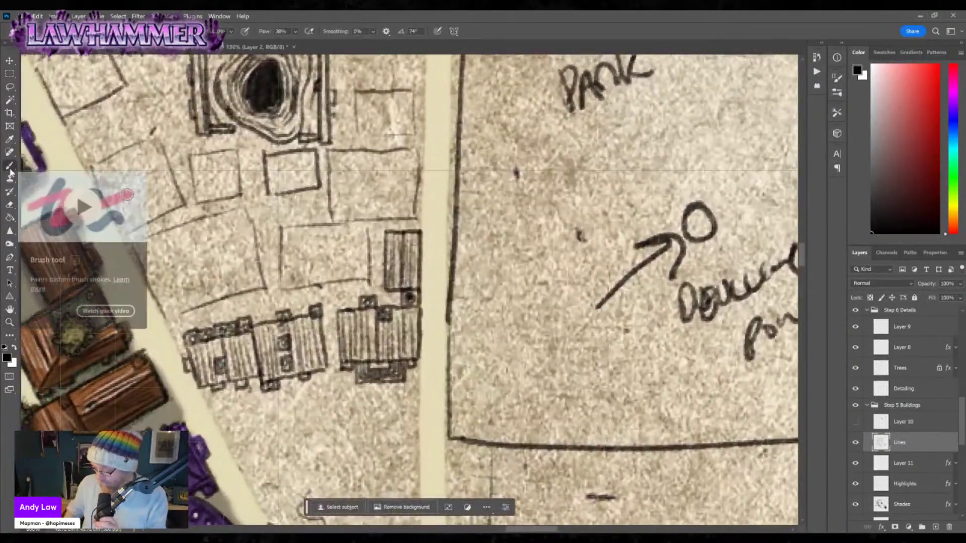
drag(280, 281, 366, 273)
drag(374, 234, 471, 299)
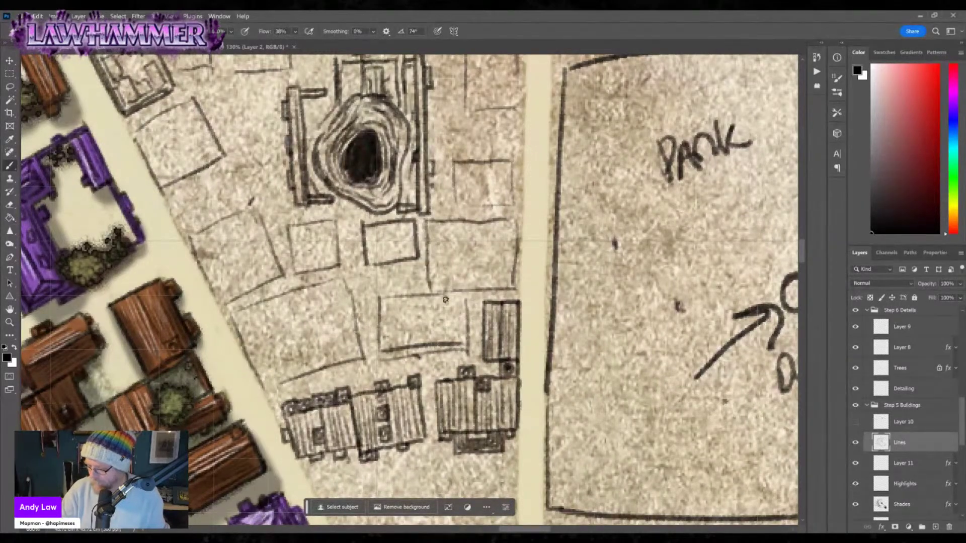
mouse_move(414, 296)
mouse_down()
mouse_move(414, 318)
mouse_move(467, 319)
mouse_move(380, 298)
mouse_up()
mouse_move(382, 349)
mouse_down()
mouse_move(417, 320)
mouse_move(402, 334)
mouse_move(463, 333)
mouse_up()
mouse_move(381, 351)
mouse_down()
mouse_move(408, 358)
mouse_move(468, 348)
mouse_up()
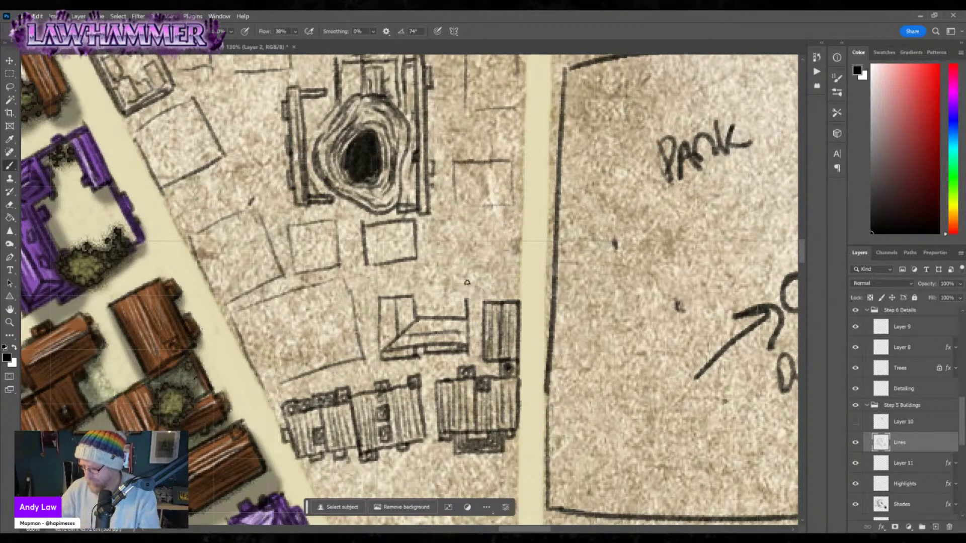
Draw a partly open, hatched building north of the L-shaped one and extend parallel walls from it to the road.
mouse_move(425, 254)
mouse_down()
mouse_move(480, 283)
mouse_move(427, 228)
mouse_move(437, 282)
mouse_move(474, 227)
mouse_move(481, 284)
mouse_up()
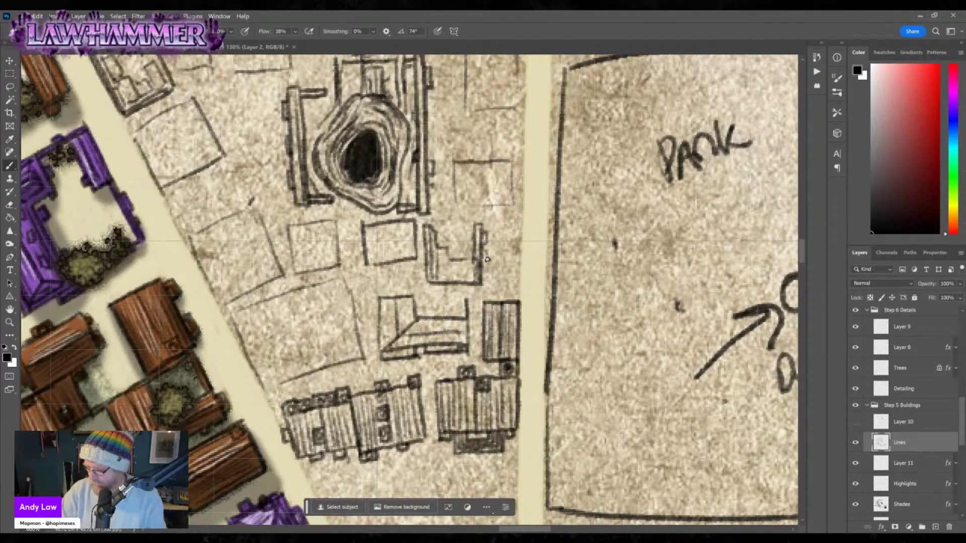
mouse_move(427, 227)
mouse_down()
mouse_move(462, 227)
mouse_move(444, 230)
mouse_move(455, 285)
mouse_up()
drag(458, 267, 465, 284)
drag(469, 273, 473, 284)
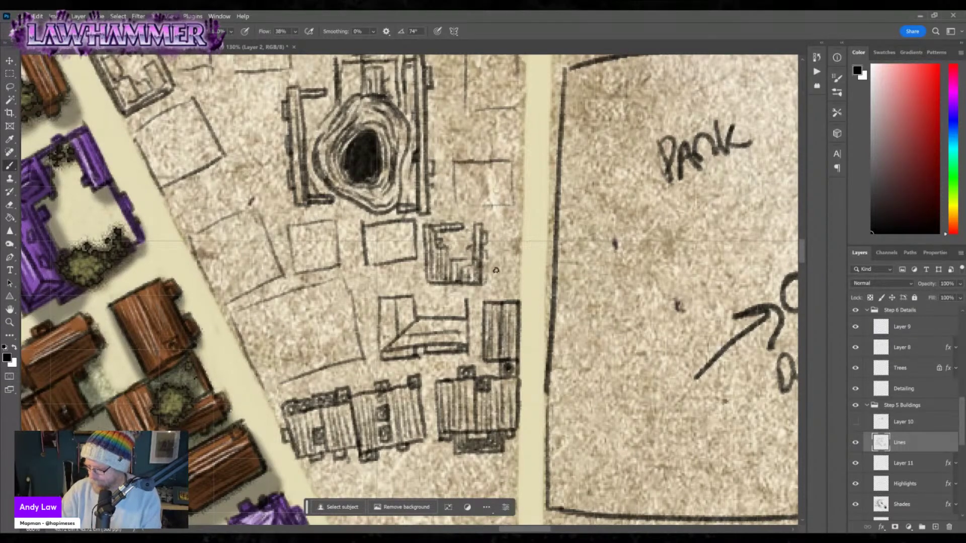
drag(480, 225, 518, 231)
mouse_move(483, 280)
mouse_down()
mouse_move(518, 276)
mouse_move(489, 257)
mouse_move(524, 255)
mouse_up()
Replace the faint plot east of the sinkhole with two small cross-roofed squares by the road, joined by walls to the facade.
mouse_move(455, 162)
mouse_down()
mouse_move(461, 193)
mouse_move(508, 166)
mouse_move(502, 192)
mouse_up()
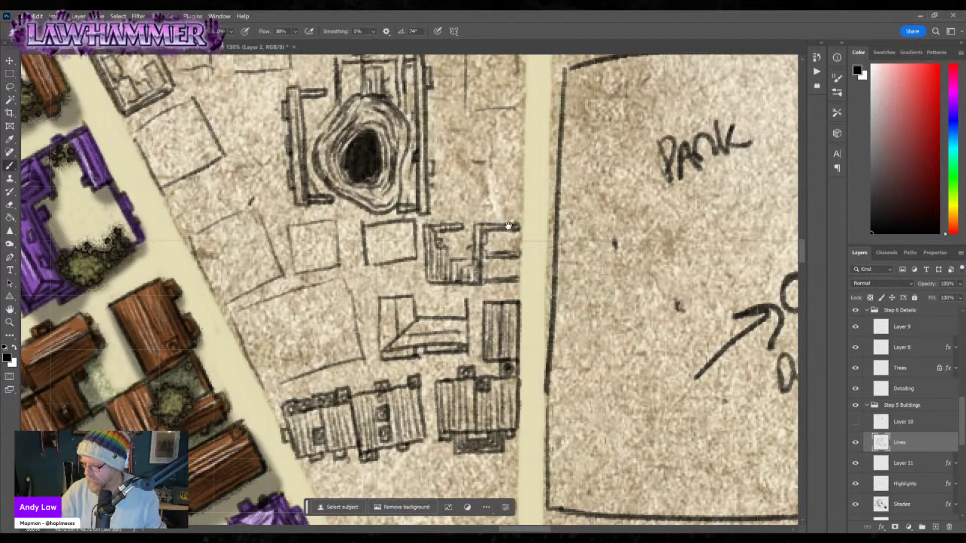
scroll(506, 211, up, 4)
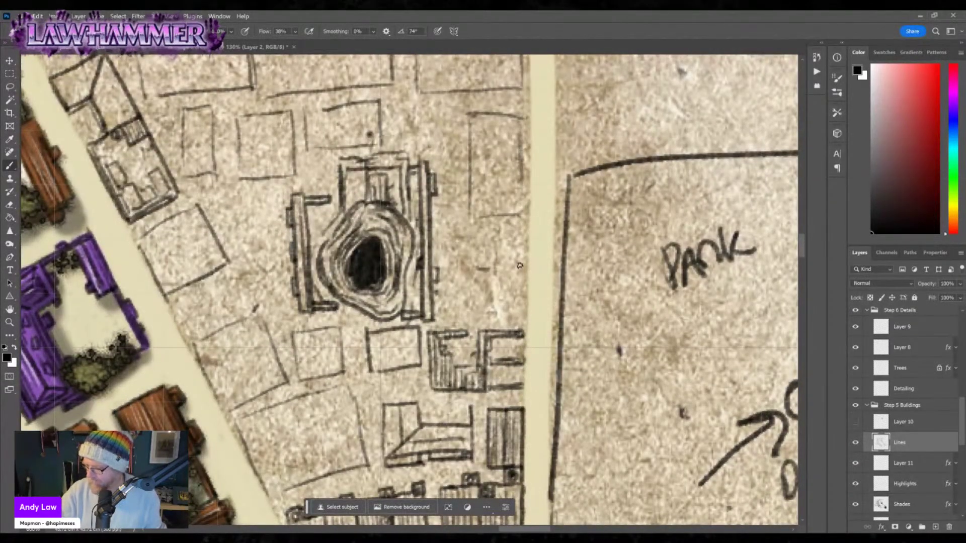
mouse_move(524, 244)
mouse_down()
mouse_move(501, 244)
mouse_move(502, 265)
mouse_move(527, 270)
mouse_move(526, 243)
mouse_up()
mouse_move(525, 284)
mouse_down()
mouse_move(501, 284)
mouse_move(504, 312)
mouse_move(527, 306)
mouse_move(527, 285)
mouse_move(504, 285)
mouse_move(528, 309)
mouse_move(501, 310)
mouse_move(524, 287)
mouse_up()
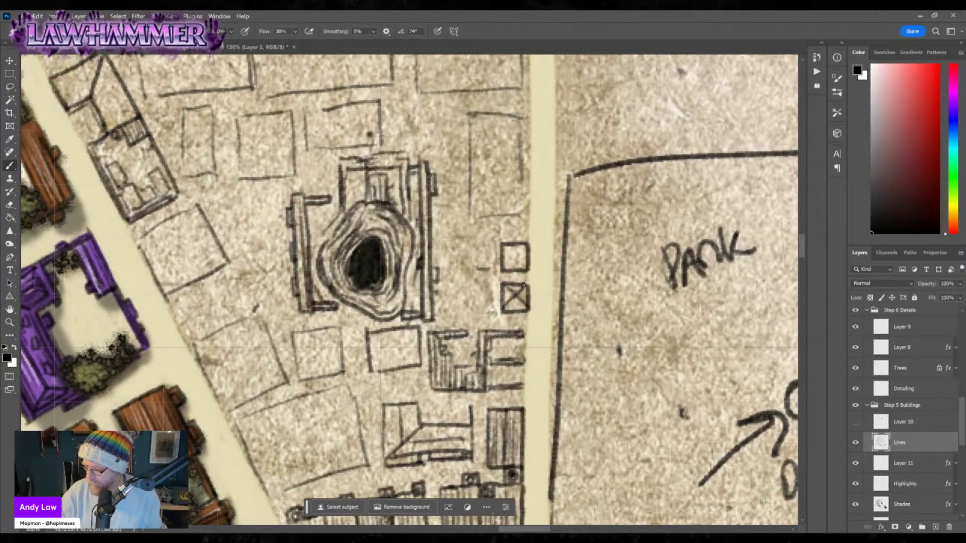
mouse_move(504, 246)
mouse_down()
mouse_move(528, 267)
mouse_move(527, 245)
mouse_up()
mouse_move(510, 270)
mouse_down()
mouse_move(510, 283)
mouse_move(523, 268)
mouse_up()
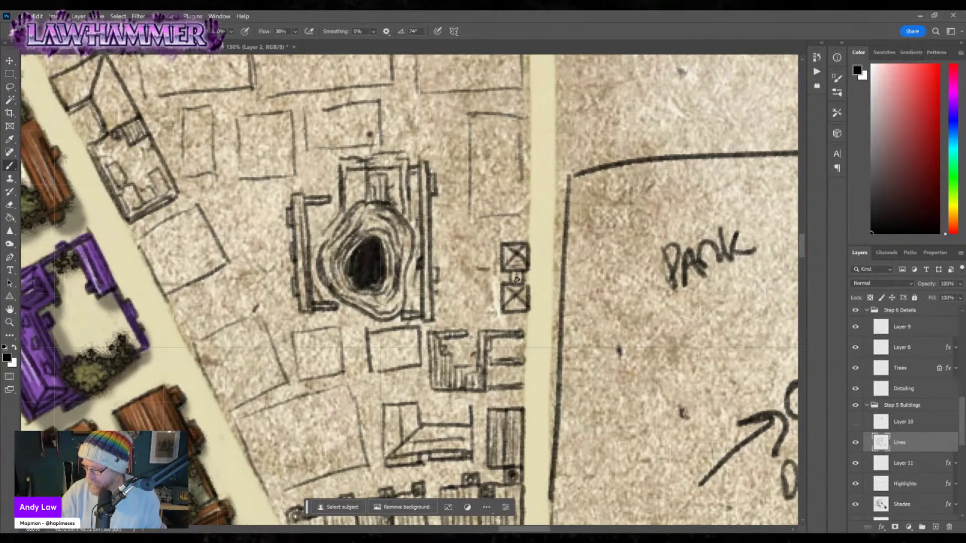
mouse_move(433, 307)
mouse_down()
mouse_move(503, 309)
mouse_move(442, 305)
mouse_up()
mouse_move(518, 215)
mouse_down()
mouse_move(519, 243)
mouse_move(518, 217)
mouse_move(508, 217)
mouse_move(527, 216)
mouse_up()
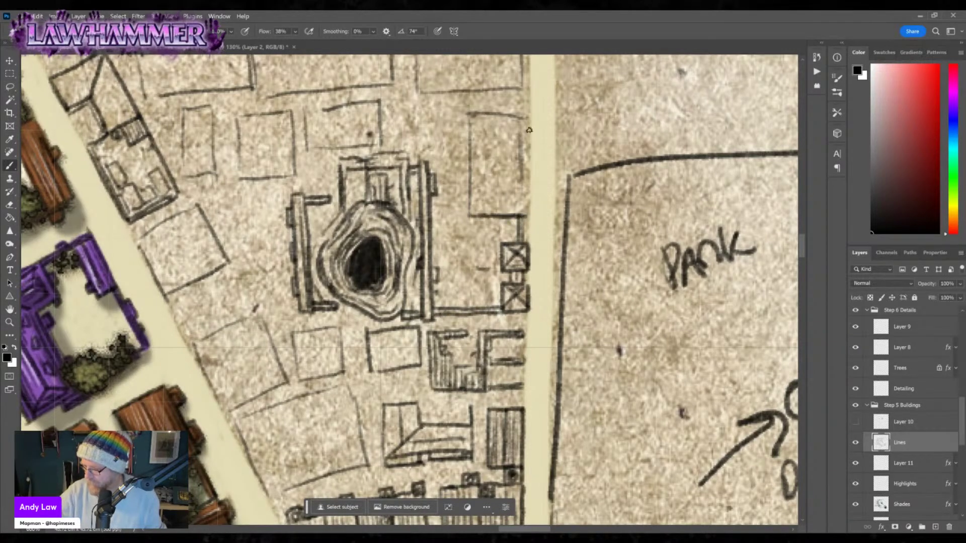
Draw an upright rectangular building by the road north of the cross-roofed squares, with vertical roof lines, end projections and dormers.
drag(526, 123, 528, 219)
mouse_move(470, 110)
mouse_down()
mouse_move(469, 205)
mouse_move(473, 115)
mouse_move(522, 116)
mouse_move(497, 215)
mouse_up()
mouse_move(503, 117)
mouse_down()
mouse_move(501, 207)
mouse_move(513, 128)
mouse_move(513, 208)
mouse_up()
drag(521, 136, 521, 214)
mouse_move(475, 129)
mouse_down()
mouse_move(473, 177)
mouse_move(489, 136)
mouse_move(486, 211)
mouse_up()
mouse_move(492, 130)
mouse_down()
mouse_move(491, 212)
mouse_move(503, 223)
mouse_up()
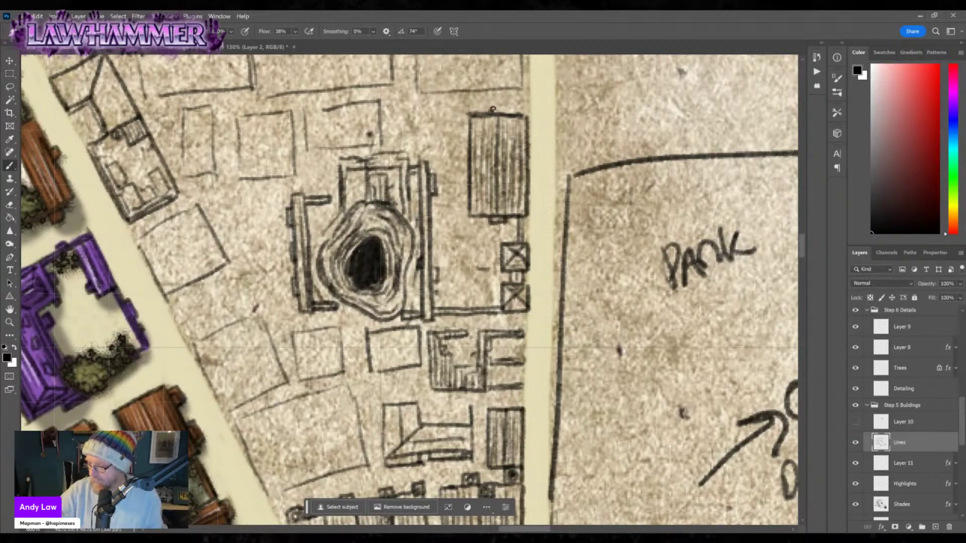
drag(545, 198, 563, 263)
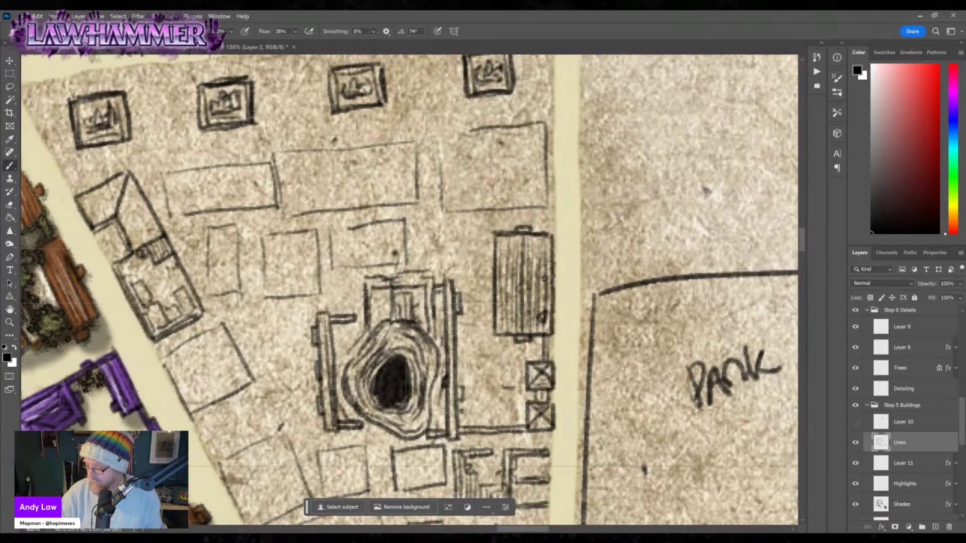
drag(544, 290, 543, 277)
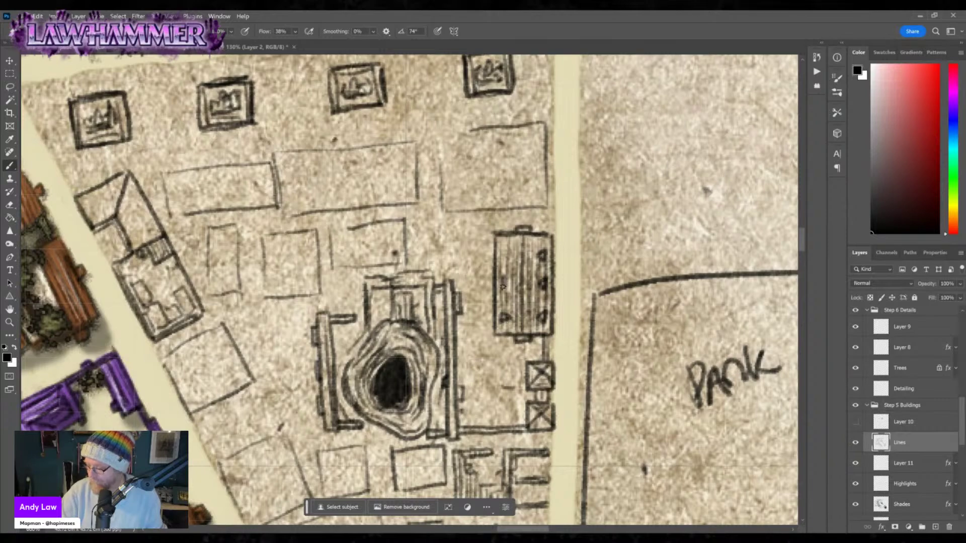
Draw walls linking the upright roadside building to the sinkhole's eastern facade and to the plot north of it.
mouse_move(568, 233)
mouse_down()
mouse_move(578, 326)
mouse_move(547, 297)
mouse_up()
drag(456, 369, 497, 364)
drag(575, 403, 571, 330)
drag(448, 242, 455, 311)
drag(533, 280, 515, 396)
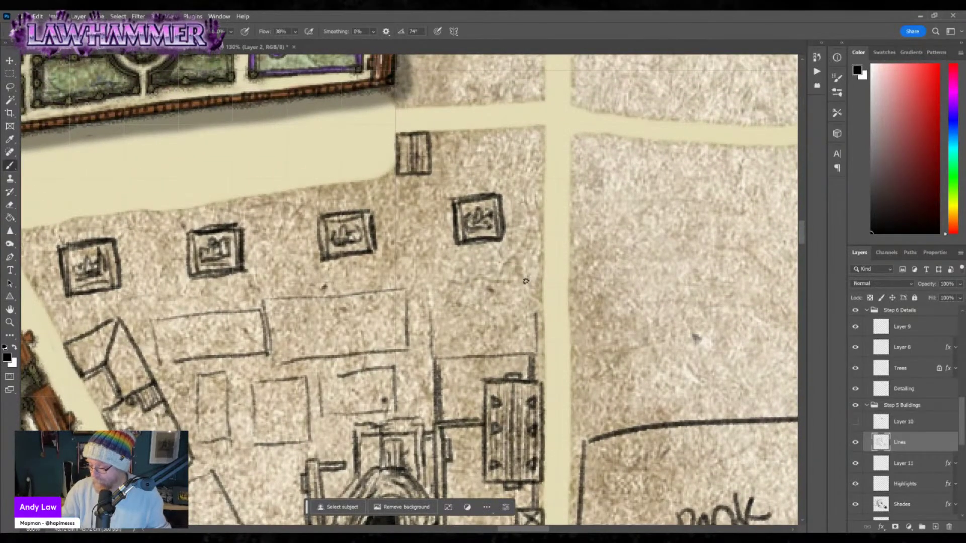
Outline a wide building on the northeastern plot, divide it down the middle and add small squares near its southern edge.
mouse_move(428, 283)
mouse_down()
mouse_move(427, 358)
mouse_move(447, 278)
mouse_move(538, 272)
mouse_move(537, 327)
mouse_up()
drag(540, 277, 540, 344)
drag(484, 277, 483, 358)
drag(488, 278, 487, 338)
mouse_move(509, 277)
mouse_down()
mouse_move(511, 354)
mouse_move(506, 333)
mouse_up()
mouse_move(512, 391)
mouse_down()
mouse_move(504, 403)
mouse_move(510, 393)
mouse_up()
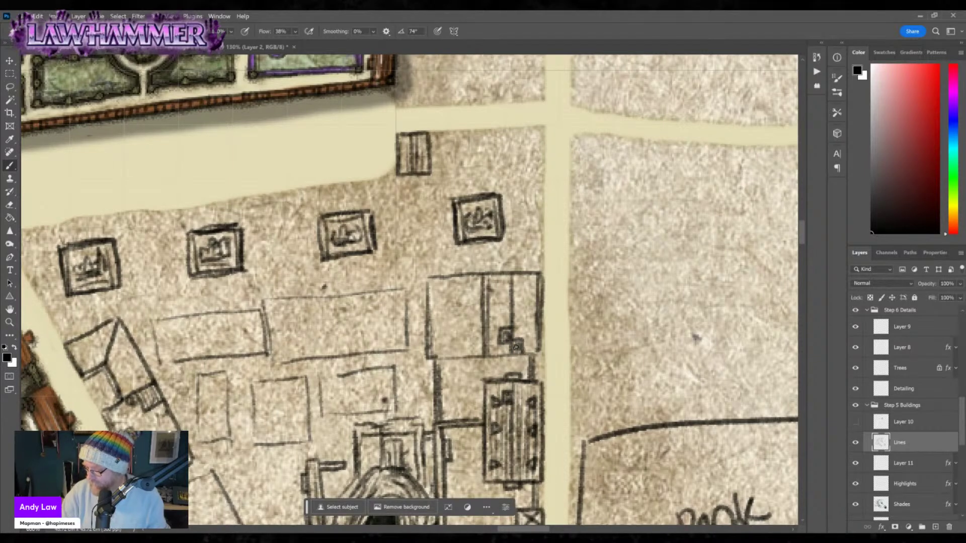
Fill the wide building's eastern half with vertical roof lines and add a small projection on its northern wall.
drag(516, 278, 526, 352)
drag(531, 281, 531, 353)
mouse_move(491, 274)
mouse_down()
mouse_move(494, 355)
mouse_move(504, 338)
mouse_up()
drag(506, 301, 508, 350)
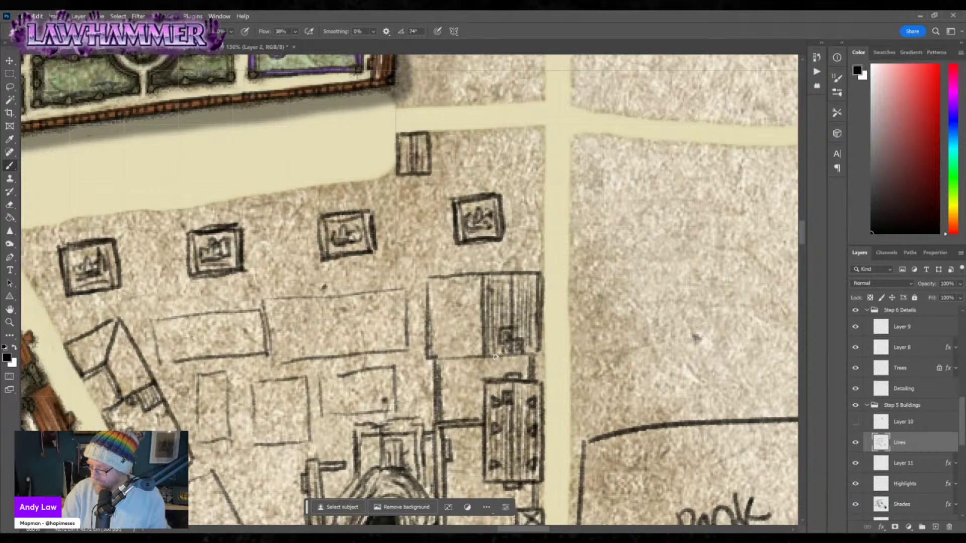
drag(503, 269, 518, 270)
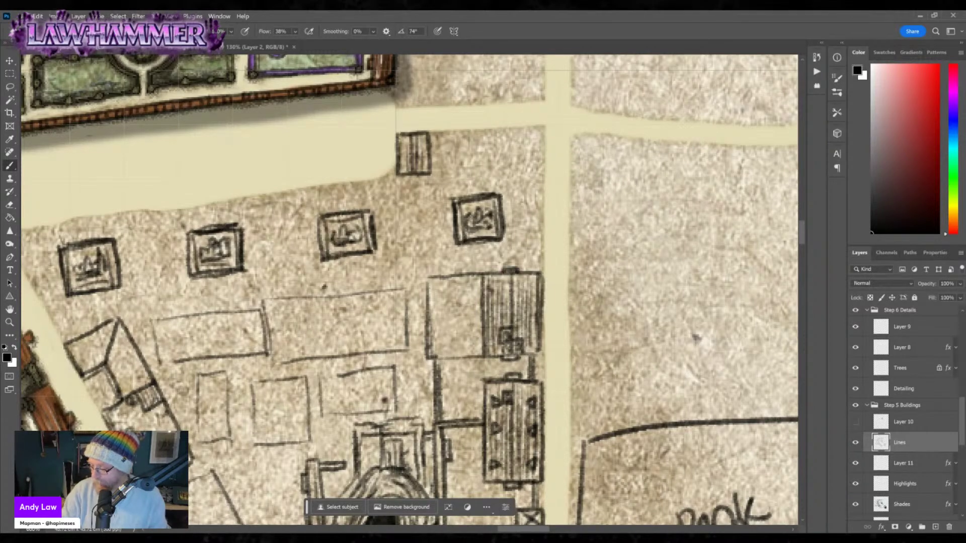
Fill the wide building's western half with vertical roof lines and add small projections along its outer walls.
mouse_move(456, 280)
mouse_down()
mouse_move(457, 360)
mouse_move(461, 275)
mouse_move(463, 350)
mouse_move(464, 279)
mouse_move(471, 353)
mouse_up()
drag(478, 283, 476, 341)
drag(477, 300, 476, 343)
mouse_move(432, 279)
mouse_down()
mouse_move(433, 356)
mouse_move(443, 355)
mouse_up()
mouse_move(445, 279)
mouse_down()
mouse_move(446, 355)
mouse_move(471, 359)
mouse_up()
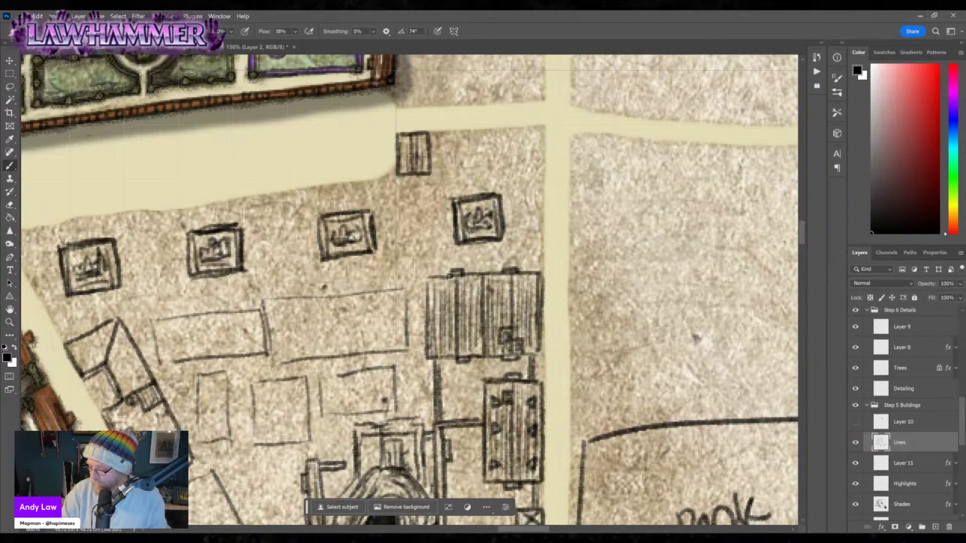
drag(422, 308, 425, 299)
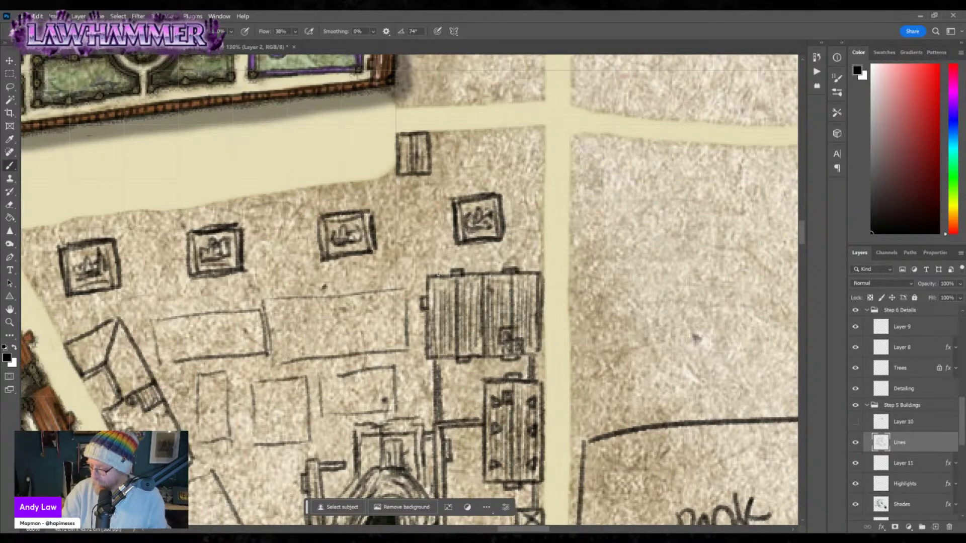
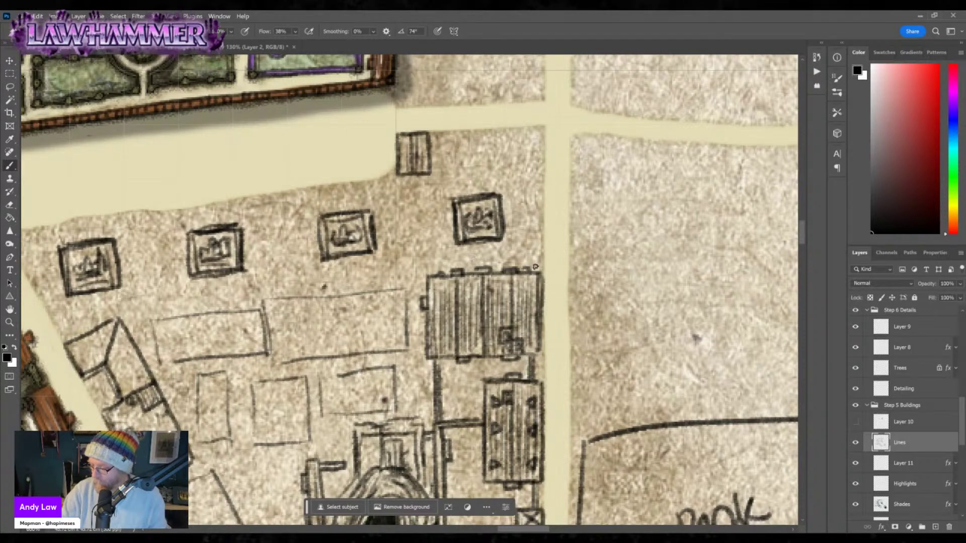
Draw a short wall north from the wide building and a small cross-roofed building at the road junction.
drag(538, 232, 539, 275)
mouse_move(520, 132)
mouse_down()
mouse_move(520, 146)
mouse_move(542, 157)
mouse_move(523, 128)
mouse_move(521, 157)
mouse_up()
mouse_move(522, 130)
mouse_down()
mouse_move(542, 158)
mouse_move(549, 147)
mouse_up()
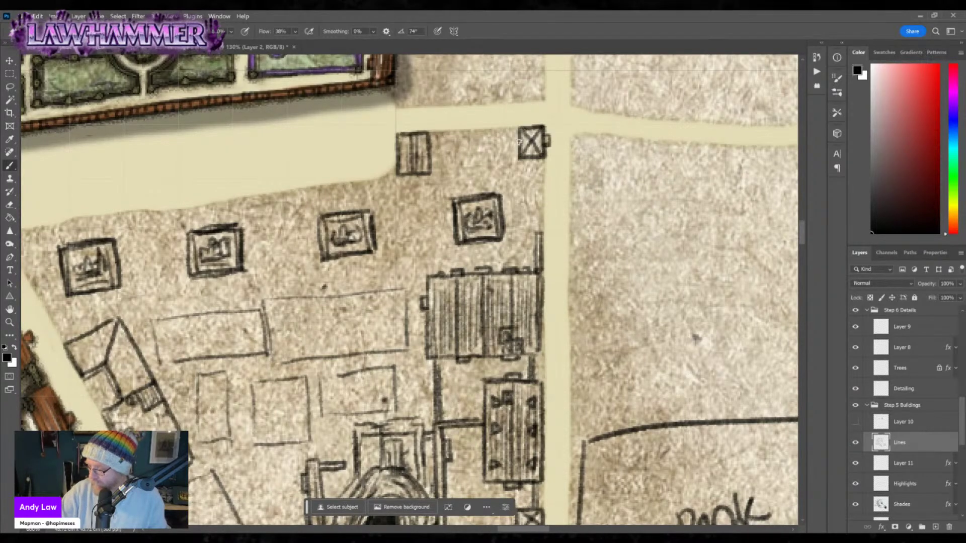
mouse_move(431, 151)
mouse_down()
mouse_move(462, 151)
mouse_move(445, 132)
mouse_move(456, 132)
mouse_move(455, 146)
mouse_up()
Fill both wings of the L-shaped building with roof lines and draw a short wall north from its eastern end.
scroll(507, 416, down, 10)
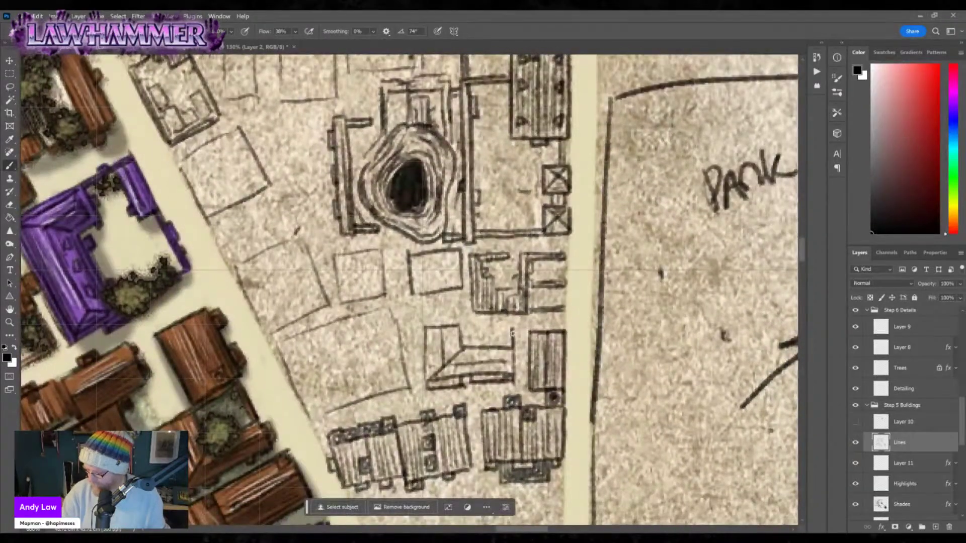
drag(513, 314, 517, 379)
mouse_move(441, 375)
mouse_down()
mouse_move(500, 371)
mouse_move(510, 346)
mouse_move(455, 349)
mouse_move(428, 378)
mouse_up()
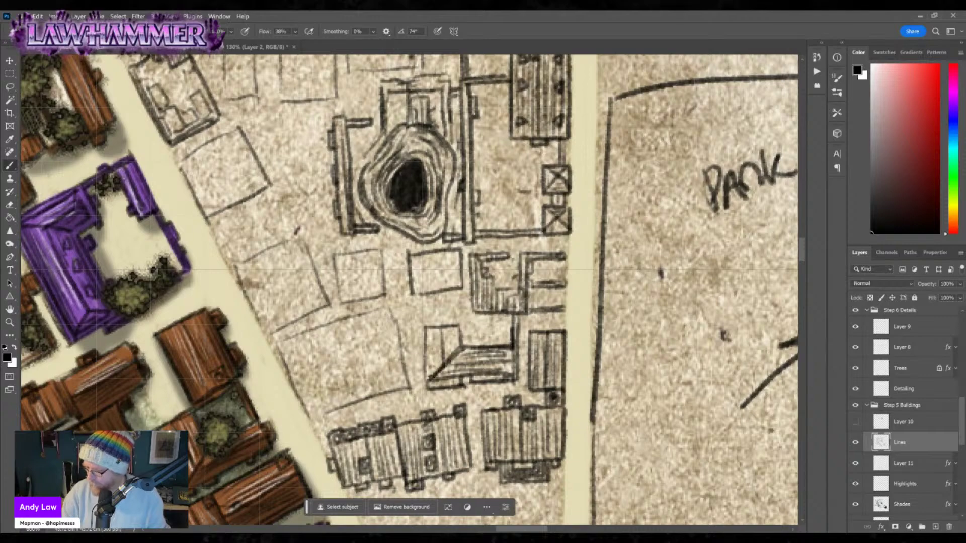
drag(446, 332, 445, 362)
mouse_move(452, 332)
mouse_down()
mouse_move(455, 358)
mouse_move(431, 377)
mouse_move(439, 366)
mouse_up()
mouse_move(425, 326)
mouse_down()
mouse_move(426, 387)
mouse_move(451, 323)
mouse_move(464, 323)
mouse_move(463, 347)
mouse_up()
Fill the small square building south of the sinkhole with vertical roof lines and add small projections to its walls.
drag(432, 253, 435, 293)
drag(436, 255, 442, 295)
drag(447, 253, 452, 292)
drag(456, 276, 456, 292)
drag(457, 255, 457, 286)
drag(413, 255, 414, 297)
drag(417, 254, 424, 296)
drag(428, 256, 430, 294)
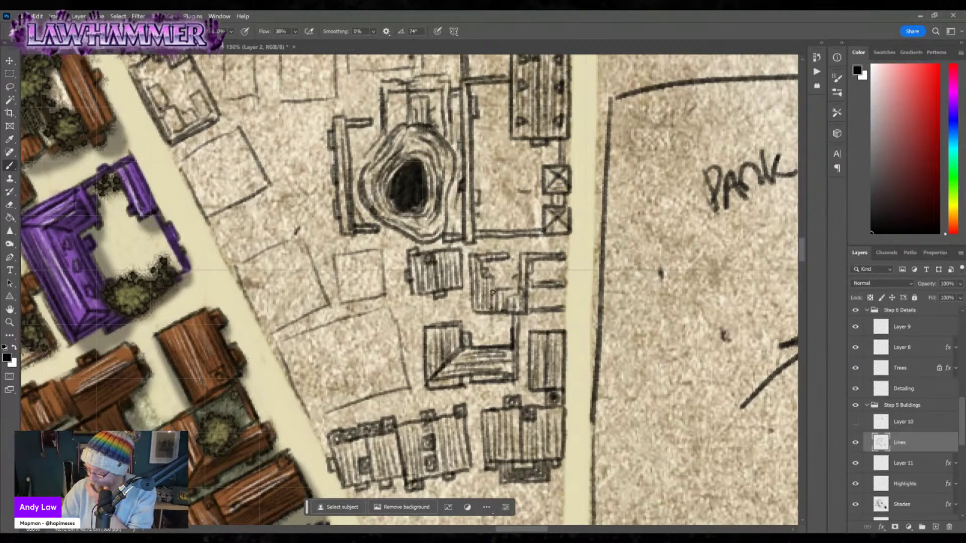
drag(473, 314, 472, 300)
Outline two adjoining buildings in dark line on the large plot west of the L-shaped building.
drag(335, 322, 359, 402)
drag(389, 307, 407, 389)
drag(336, 321, 385, 306)
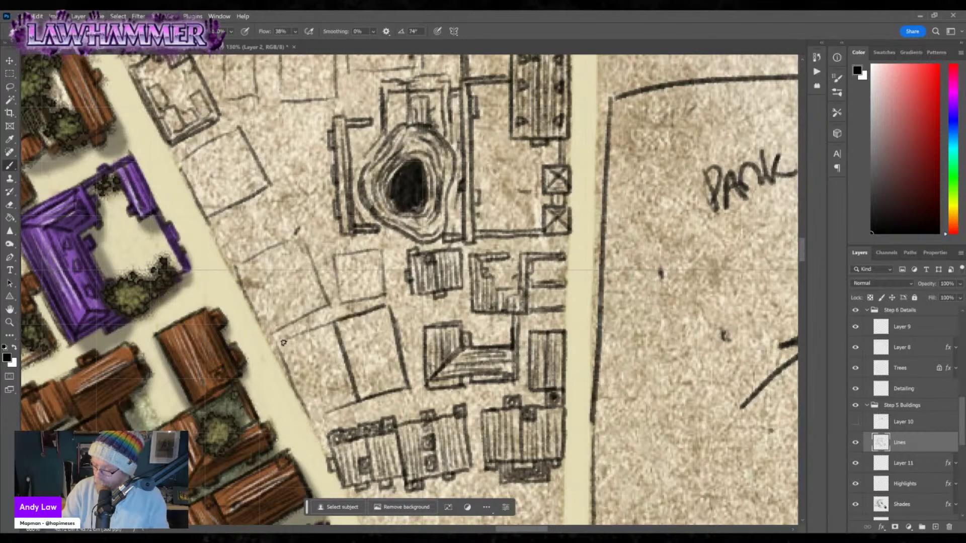
mouse_move(282, 344)
mouse_down()
mouse_move(329, 323)
mouse_move(285, 370)
mouse_move(315, 420)
mouse_move(357, 395)
mouse_up()
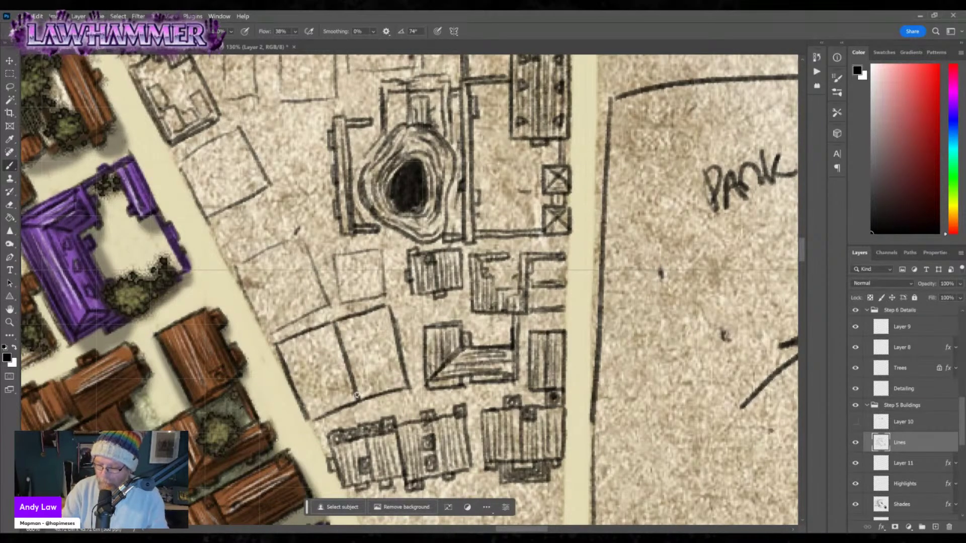
Add ridges, dormers and roof lines to the western of the two adjoining buildings and an inner roof edge to the eastern one.
mouse_move(294, 377)
mouse_down()
mouse_move(314, 371)
mouse_move(328, 410)
mouse_move(335, 323)
mouse_move(345, 404)
mouse_move(316, 351)
mouse_move(327, 346)
mouse_up()
mouse_move(325, 380)
mouse_down()
mouse_move(329, 394)
mouse_move(303, 358)
mouse_move(328, 343)
mouse_move(325, 330)
mouse_move(348, 401)
mouse_up()
drag(341, 356, 353, 397)
drag(321, 363, 327, 371)
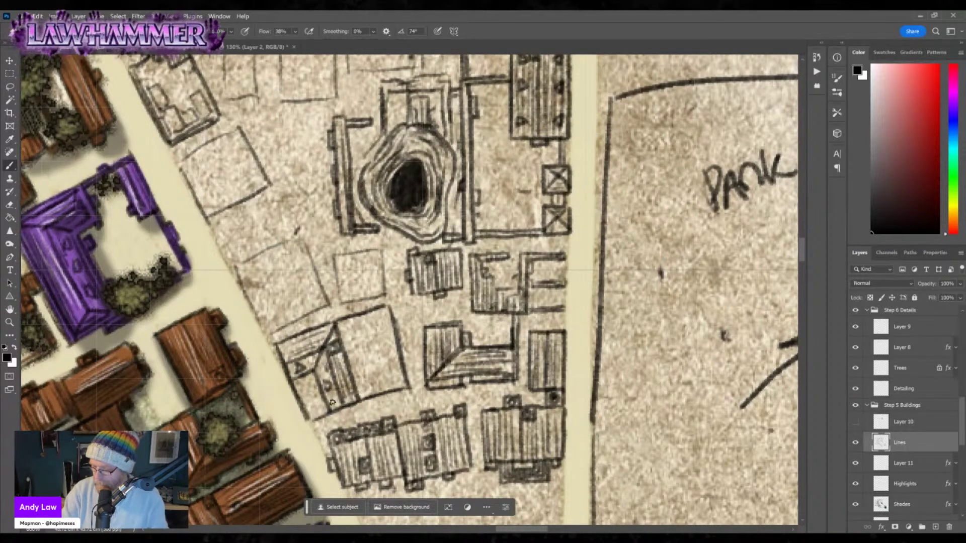
drag(313, 419, 328, 409)
mouse_move(338, 329)
mouse_down()
mouse_move(365, 397)
mouse_move(401, 384)
mouse_up()
drag(381, 310, 404, 385)
drag(343, 327, 386, 305)
Draw a small building with a few vertical roof lines on the square plot just north of the two adjoining buildings.
drag(336, 262, 344, 307)
mouse_move(333, 255)
mouse_down()
mouse_move(381, 248)
mouse_move(380, 296)
mouse_up()
drag(355, 310, 376, 300)
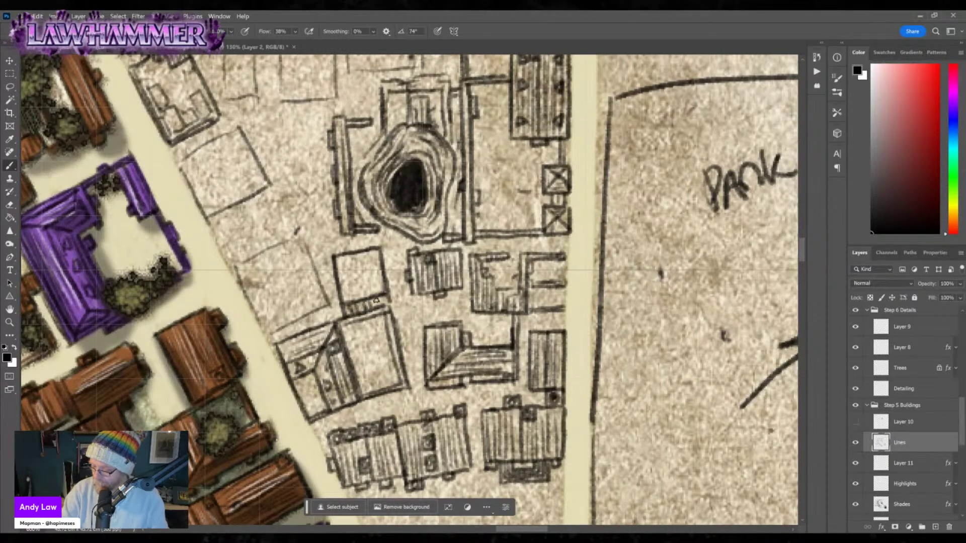
mouse_move(355, 250)
mouse_down()
mouse_move(365, 299)
mouse_move(378, 290)
mouse_up()
Draw a building with an L-shaped roof and hatching on the roadside plot southwest of the sinkhole, and hatch the building below it.
mouse_move(236, 267)
mouse_down()
mouse_move(314, 227)
mouse_move(330, 241)
mouse_move(320, 228)
mouse_move(331, 250)
mouse_move(300, 249)
mouse_move(324, 304)
mouse_up()
drag(252, 306, 287, 290)
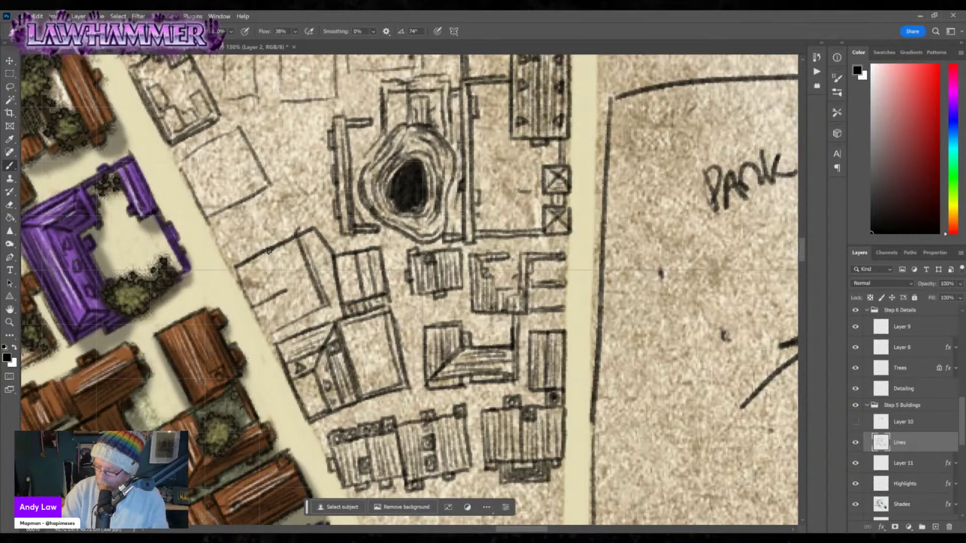
drag(271, 251, 287, 291)
drag(282, 245, 306, 296)
drag(262, 319, 300, 300)
drag(276, 252, 298, 238)
mouse_move(254, 310)
mouse_down()
mouse_move(266, 334)
mouse_move(257, 304)
mouse_up()
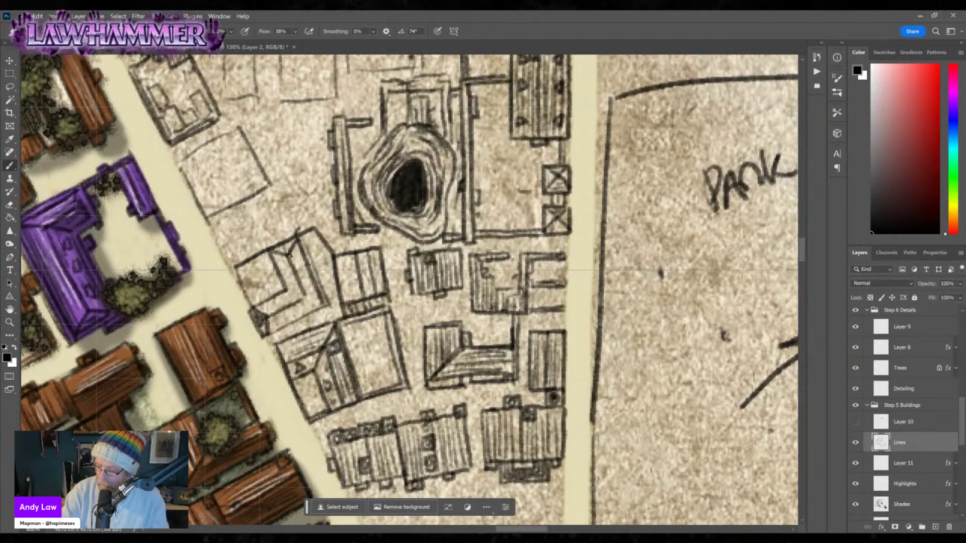
mouse_move(285, 249)
mouse_down()
mouse_move(239, 270)
mouse_move(251, 298)
mouse_move(255, 268)
mouse_move(229, 267)
mouse_move(238, 277)
mouse_move(289, 281)
mouse_move(267, 257)
mouse_move(267, 270)
mouse_move(284, 269)
mouse_move(280, 257)
mouse_move(290, 292)
mouse_move(314, 300)
mouse_move(264, 311)
mouse_move(311, 297)
mouse_move(276, 316)
mouse_move(313, 307)
mouse_up()
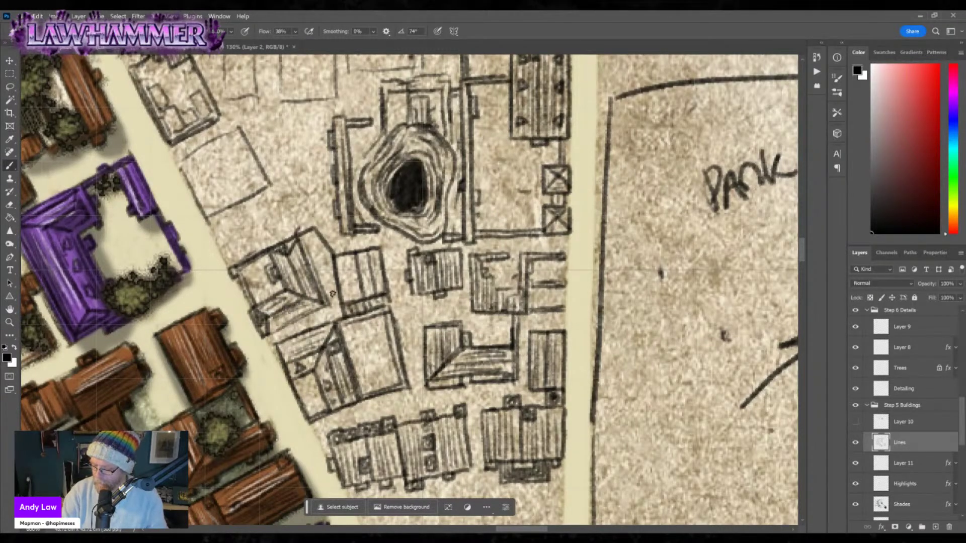
drag(318, 362, 342, 403)
drag(342, 327, 359, 380)
Outline the roadside square building west of the sinkhole in dark line, then divide and hatch its roof.
scroll(319, 165, up, 5)
scroll(319, 165, left, 3)
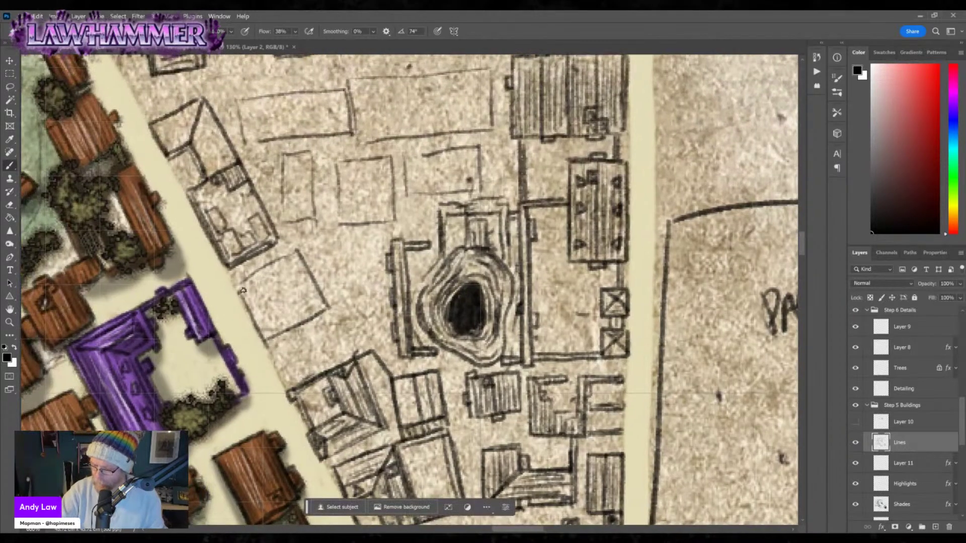
mouse_move(263, 332)
mouse_down()
mouse_move(276, 349)
mouse_move(325, 312)
mouse_up()
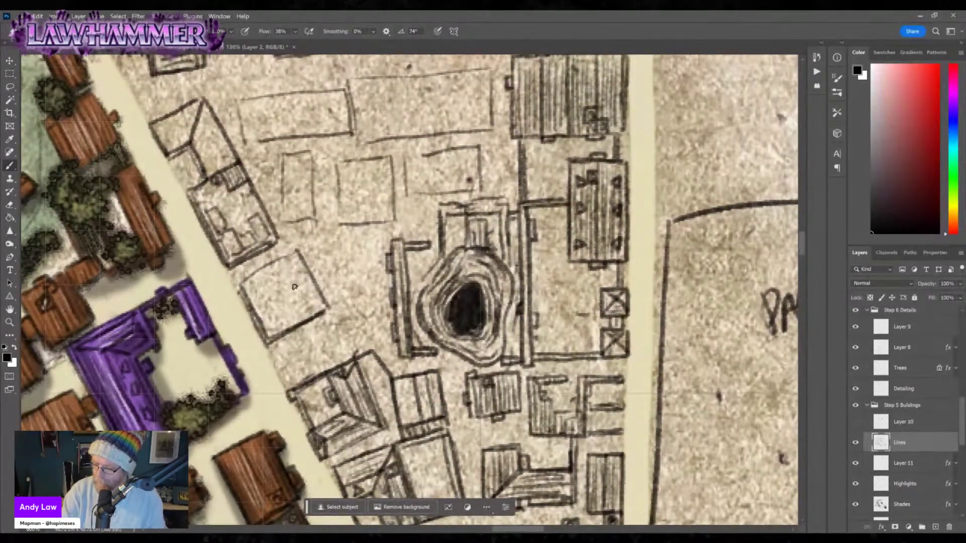
drag(240, 283, 296, 252)
mouse_move(242, 282)
mouse_down()
mouse_move(300, 253)
mouse_move(324, 310)
mouse_up()
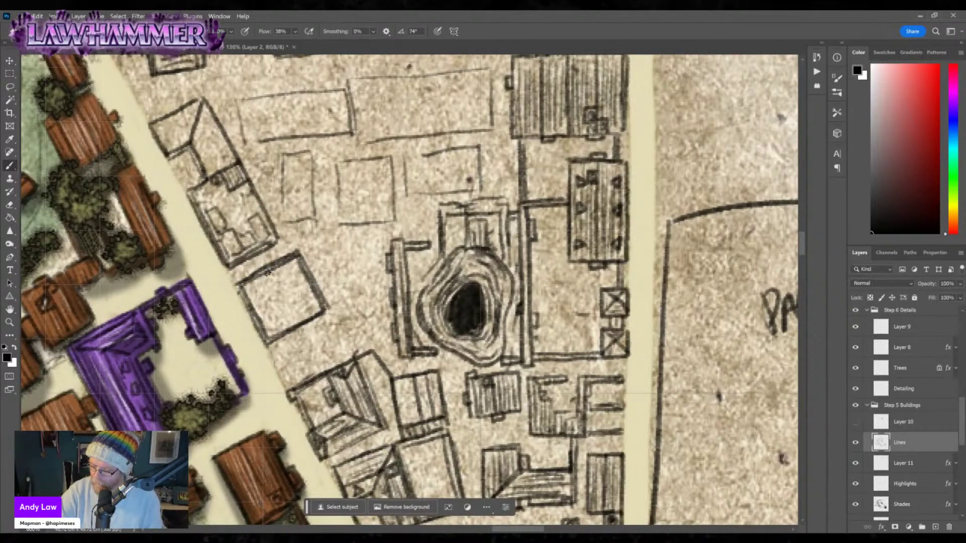
drag(268, 269, 291, 326)
mouse_move(285, 265)
mouse_down()
mouse_move(308, 320)
mouse_move(317, 317)
mouse_move(285, 287)
mouse_move(301, 322)
mouse_up()
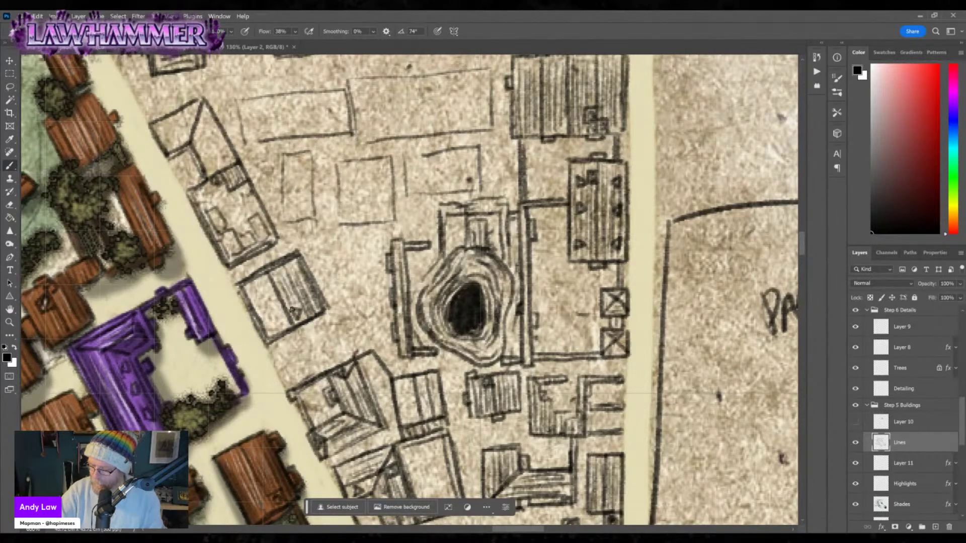
mouse_move(245, 297)
mouse_down()
mouse_move(274, 278)
mouse_move(278, 320)
mouse_up()
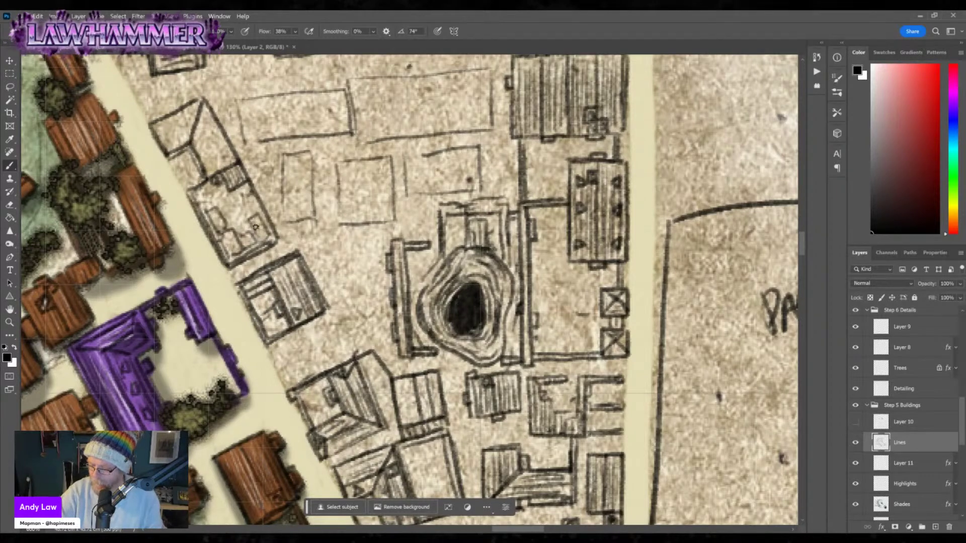
Darken the inner shapes of the roadside courtyard building and add roof lines to the angled building on its north side.
mouse_move(254, 227)
mouse_down()
mouse_move(266, 242)
mouse_move(271, 234)
mouse_move(262, 240)
mouse_up()
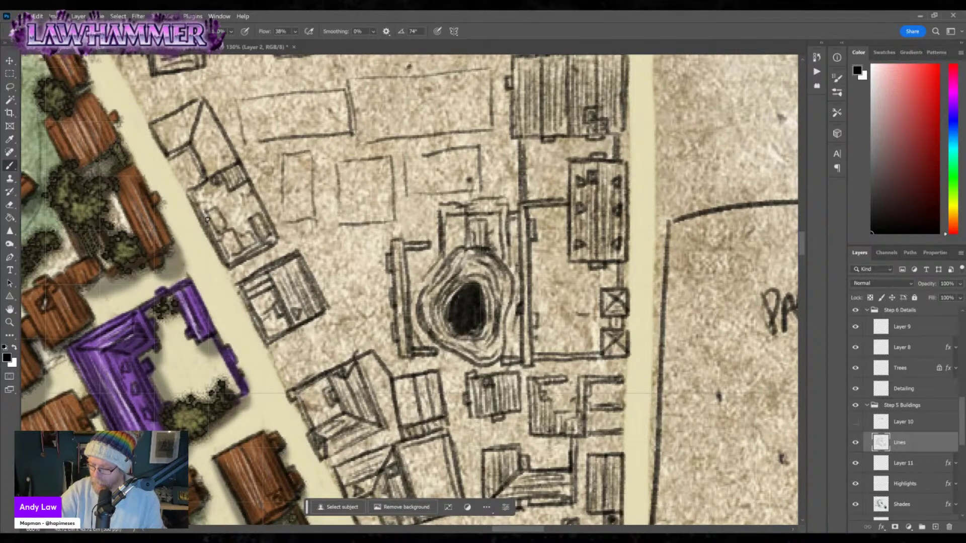
mouse_move(214, 208)
mouse_down()
mouse_move(231, 252)
mouse_move(228, 230)
mouse_move(244, 249)
mouse_up()
drag(231, 217, 235, 227)
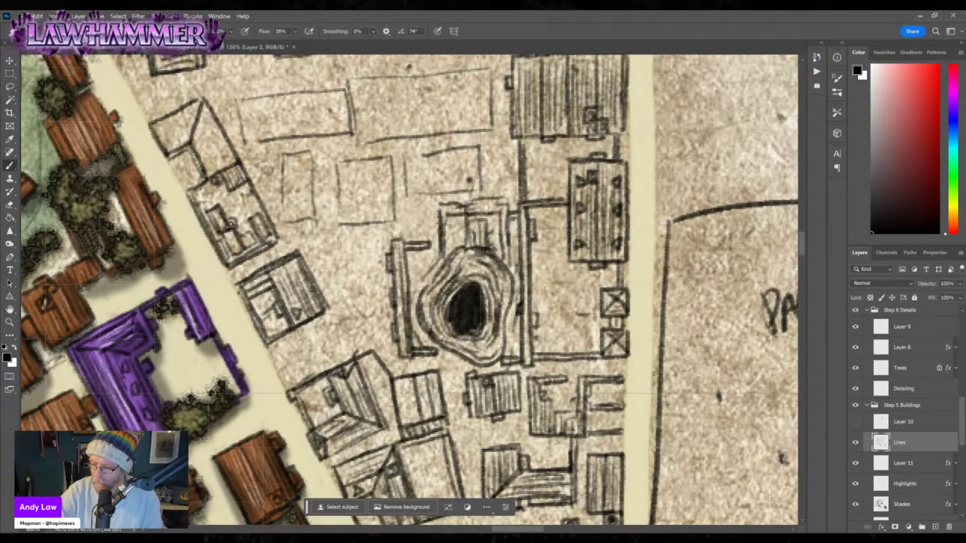
mouse_move(246, 193)
mouse_down()
mouse_move(201, 197)
mouse_move(200, 209)
mouse_move(208, 202)
mouse_move(202, 189)
mouse_move(199, 208)
mouse_up()
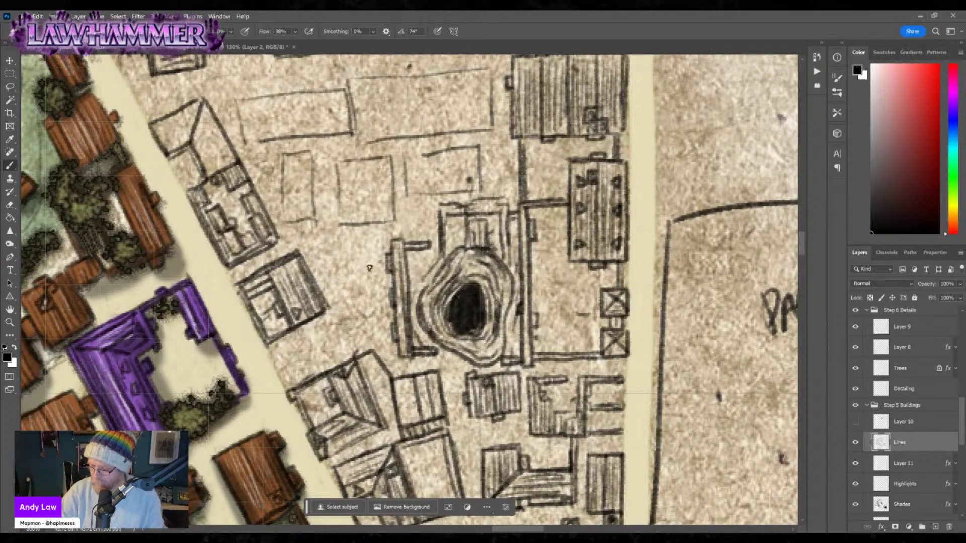
mouse_move(191, 152)
mouse_down()
mouse_move(241, 264)
mouse_move(290, 326)
mouse_up()
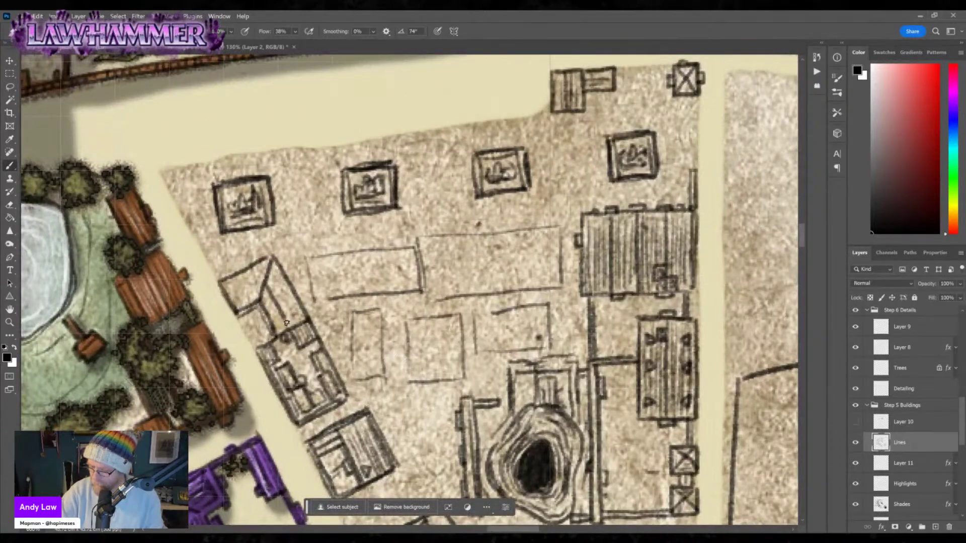
mouse_move(230, 302)
mouse_down()
mouse_move(257, 284)
mouse_move(243, 298)
mouse_move(257, 292)
mouse_move(248, 300)
mouse_move(254, 266)
mouse_move(283, 314)
mouse_move(259, 294)
mouse_move(268, 248)
mouse_move(224, 276)
mouse_move(240, 263)
mouse_up()
Draw a narrow building with vertical roof lines east of the courtyard building and link them with walls.
drag(340, 229, 379, 163)
mouse_move(392, 244)
mouse_down()
mouse_move(403, 310)
mouse_move(428, 309)
mouse_move(428, 242)
mouse_move(412, 309)
mouse_up()
mouse_move(418, 259)
mouse_down()
mouse_move(418, 304)
mouse_move(403, 306)
mouse_up()
drag(353, 254, 390, 252)
drag(390, 327, 424, 309)
Draw a long two-part building with vertical roof lines north of the narrow building, with walls running from both ends.
drag(328, 195, 460, 177)
mouse_move(462, 209)
mouse_down()
mouse_move(465, 248)
mouse_move(428, 256)
mouse_up()
mouse_move(347, 191)
mouse_down()
mouse_move(353, 233)
mouse_move(417, 227)
mouse_up()
drag(454, 181, 459, 221)
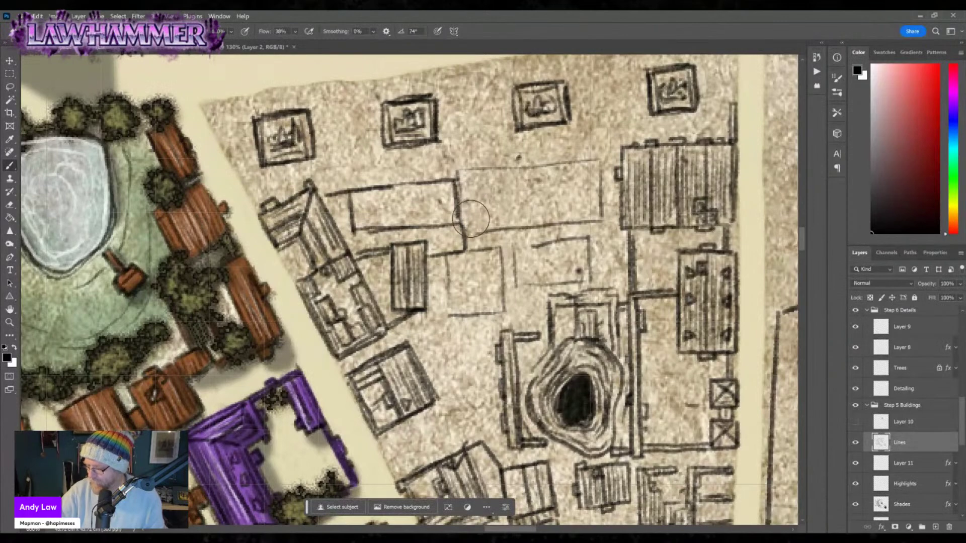
mouse_move(316, 193)
mouse_down()
mouse_move(397, 185)
mouse_move(408, 227)
mouse_up()
mouse_move(408, 186)
mouse_down()
mouse_move(418, 226)
mouse_move(423, 194)
mouse_move(436, 226)
mouse_move(450, 228)
mouse_up()
drag(448, 184, 455, 222)
mouse_move(355, 194)
mouse_down()
mouse_move(366, 231)
mouse_move(378, 191)
mouse_up()
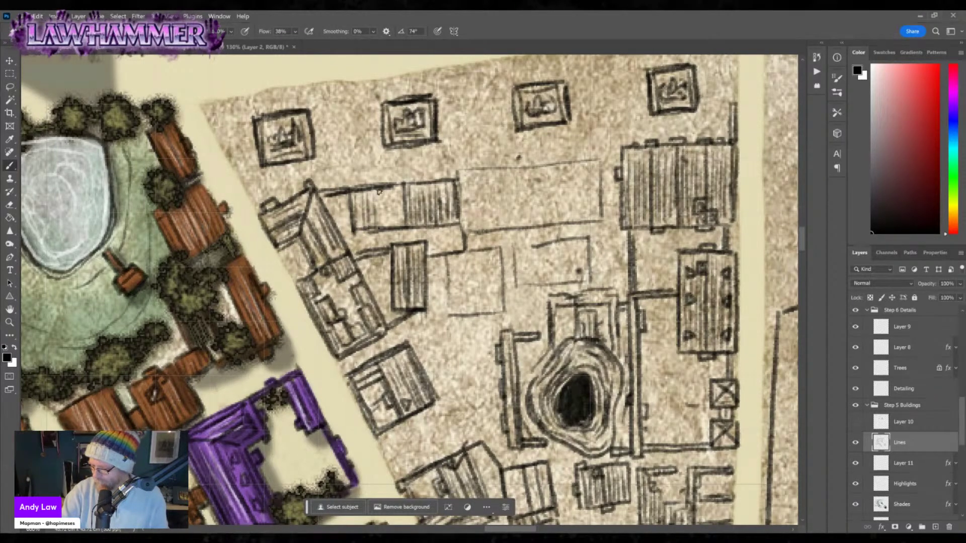
drag(382, 229, 400, 190)
mouse_move(298, 201)
mouse_down()
mouse_move(323, 226)
mouse_move(354, 189)
mouse_up()
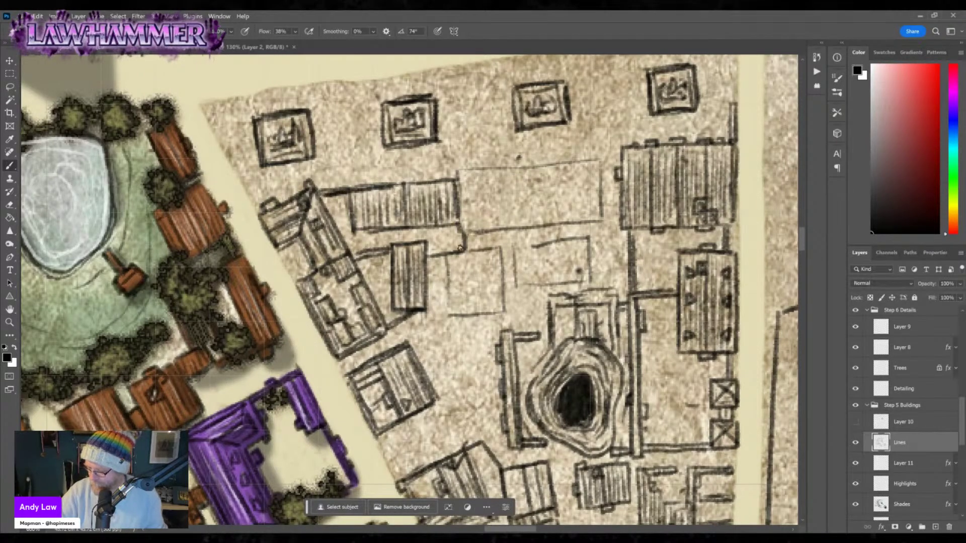
mouse_move(448, 248)
mouse_down()
mouse_move(460, 171)
mouse_move(461, 210)
mouse_up()
Outline the long rectangular building east of the two-part building and give it hipped roof ends.
mouse_move(461, 173)
mouse_down()
mouse_move(593, 163)
mouse_move(600, 215)
mouse_up()
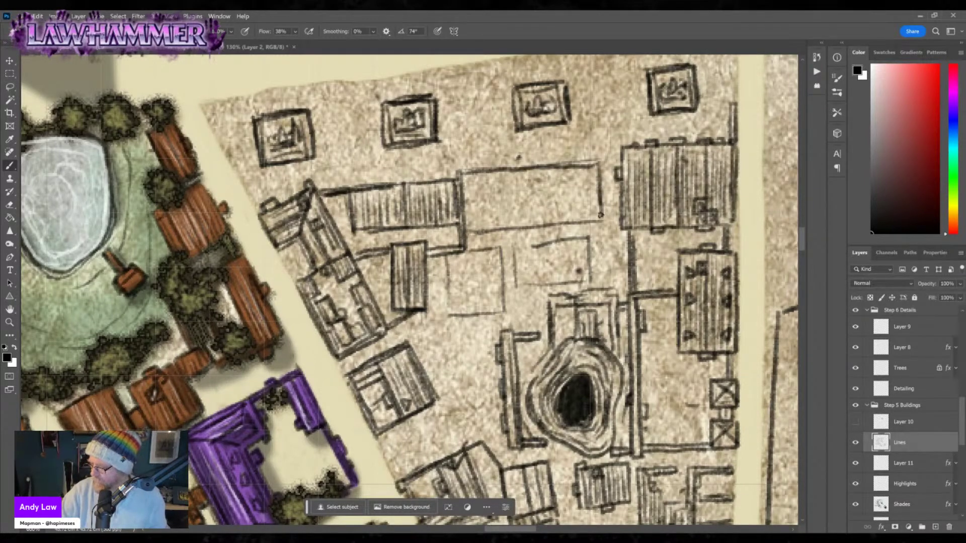
drag(464, 234, 602, 221)
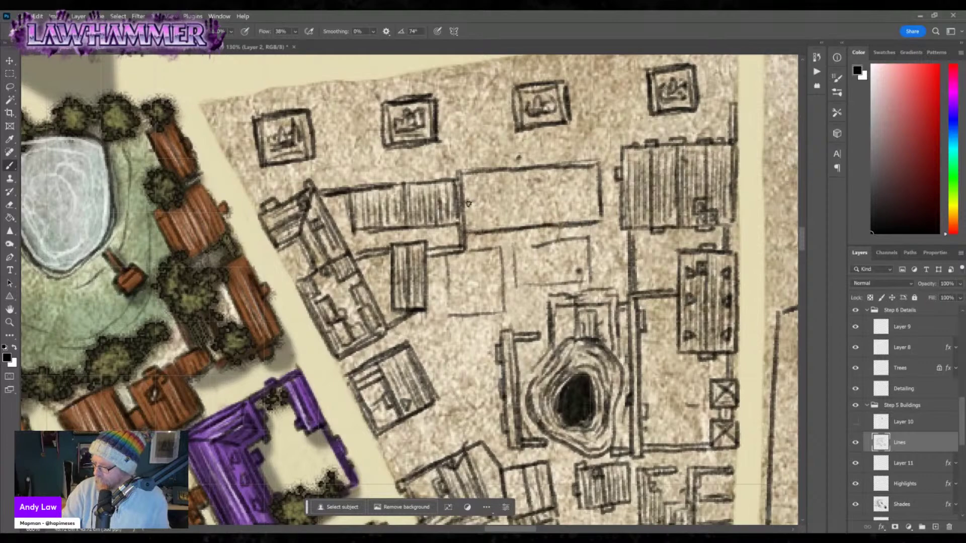
mouse_move(459, 173)
mouse_down()
mouse_move(475, 202)
mouse_move(465, 232)
mouse_up()
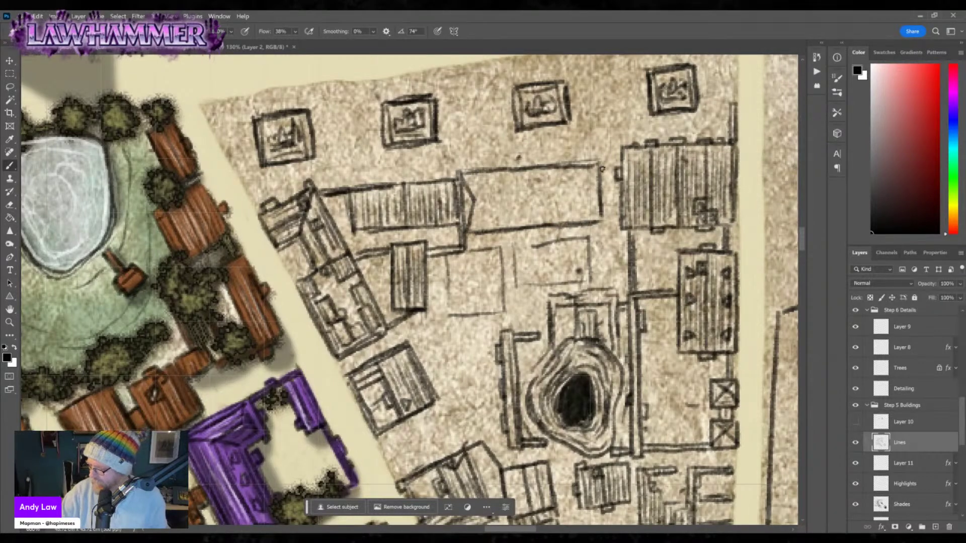
mouse_move(599, 165)
mouse_down()
mouse_move(588, 193)
mouse_move(601, 217)
mouse_up()
Fill the long hipped roof with a ridge and lengthwise lines, and add two small square details and wall projections.
mouse_move(483, 200)
mouse_down()
mouse_move(590, 184)
mouse_move(575, 218)
mouse_move(589, 201)
mouse_move(577, 198)
mouse_up()
mouse_move(478, 223)
mouse_down()
mouse_move(560, 220)
mouse_move(560, 211)
mouse_move(493, 205)
mouse_up()
mouse_move(475, 194)
mouse_down()
mouse_move(579, 182)
mouse_move(481, 176)
mouse_up()
mouse_move(600, 182)
mouse_down()
mouse_move(594, 204)
mouse_move(470, 183)
mouse_up()
mouse_move(485, 182)
mouse_down()
mouse_move(545, 180)
mouse_move(590, 161)
mouse_up()
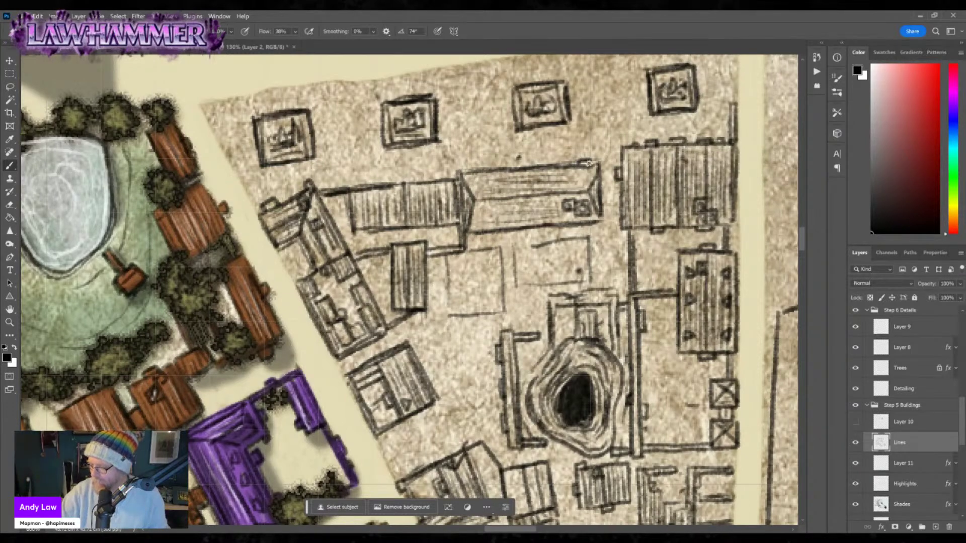
mouse_move(521, 169)
mouse_down()
mouse_move(539, 157)
mouse_move(544, 166)
mouse_move(547, 155)
mouse_move(552, 166)
mouse_up()
Draw a small building with a diagonal ridge and hatched roof on the plot between the long hipped building and the sinkhole.
mouse_move(527, 229)
mouse_down()
mouse_move(541, 232)
mouse_move(516, 287)
mouse_move(554, 285)
mouse_up()
drag(586, 237, 589, 288)
drag(514, 248, 586, 237)
drag(560, 271, 553, 277)
mouse_move(586, 240)
mouse_down()
mouse_move(566, 264)
mouse_move(569, 294)
mouse_up()
drag(516, 263, 573, 258)
mouse_move(551, 292)
mouse_down()
mouse_move(559, 271)
mouse_move(567, 296)
mouse_up()
drag(577, 254, 584, 298)
mouse_move(516, 281)
mouse_down()
mouse_move(557, 274)
mouse_move(558, 260)
mouse_up()
drag(519, 257, 571, 245)
mouse_move(569, 290)
mouse_down()
mouse_move(583, 286)
mouse_move(575, 285)
mouse_move(582, 239)
mouse_up()
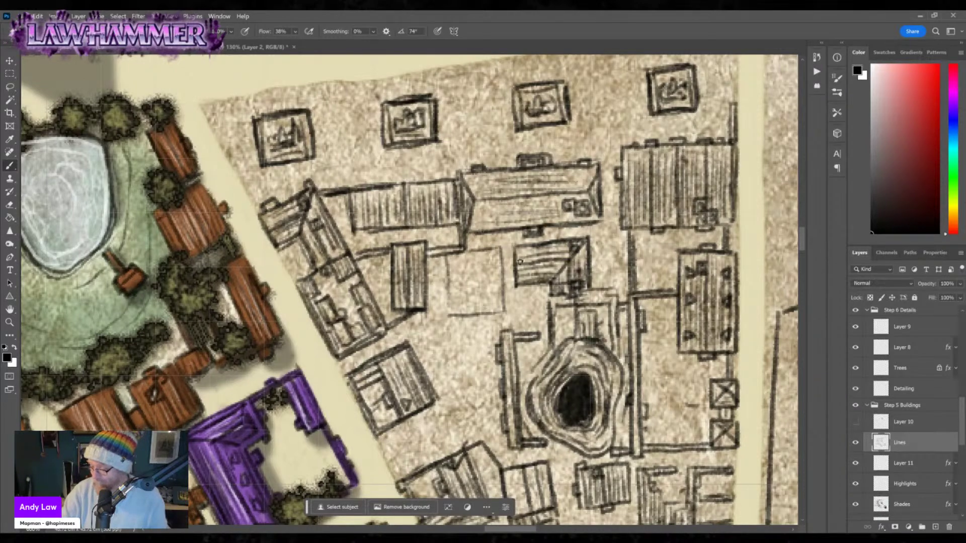
Draw a square building with a hipped, vertically lined roof northwest of the sinkhole, with small projections and a short wall.
mouse_move(445, 252)
mouse_down()
mouse_move(446, 278)
mouse_move(480, 316)
mouse_move(496, 251)
mouse_move(487, 316)
mouse_move(479, 314)
mouse_up()
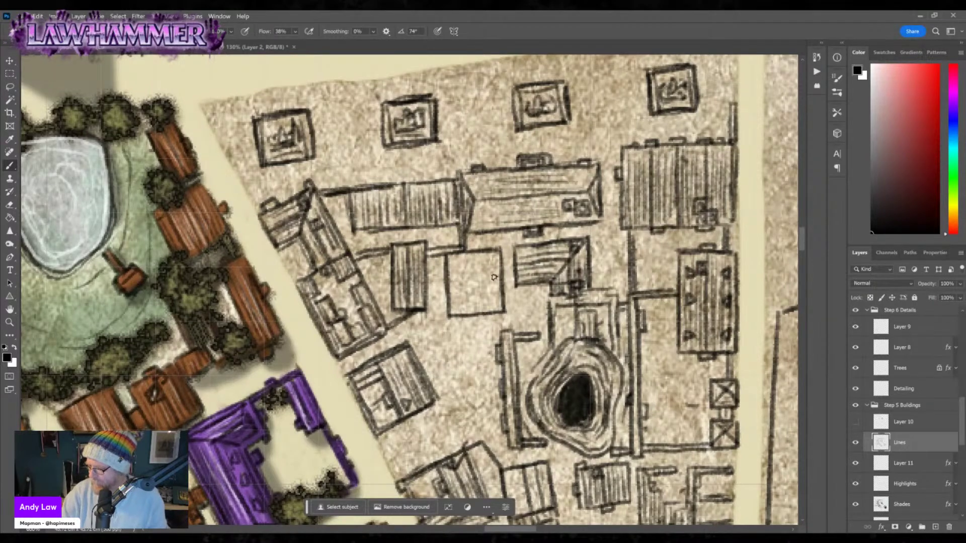
mouse_move(448, 254)
mouse_down()
mouse_move(476, 263)
mouse_move(500, 250)
mouse_up()
mouse_move(451, 317)
mouse_down()
mouse_move(476, 298)
mouse_move(502, 310)
mouse_up()
mouse_move(472, 260)
mouse_down()
mouse_move(478, 306)
mouse_move(496, 310)
mouse_move(456, 300)
mouse_move(467, 304)
mouse_move(480, 259)
mouse_up()
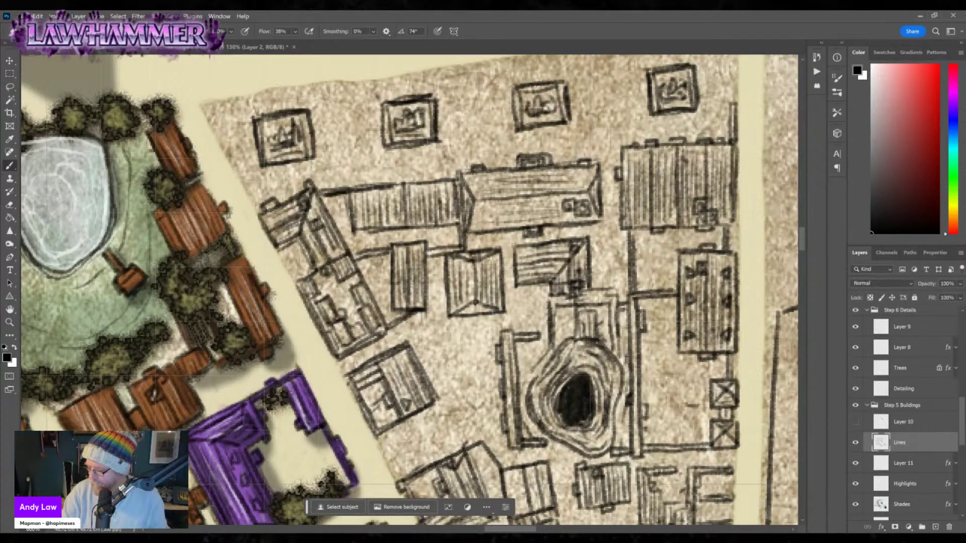
mouse_move(469, 314)
mouse_down()
mouse_move(478, 306)
mouse_move(475, 317)
mouse_up()
drag(460, 324, 473, 322)
drag(445, 282, 445, 298)
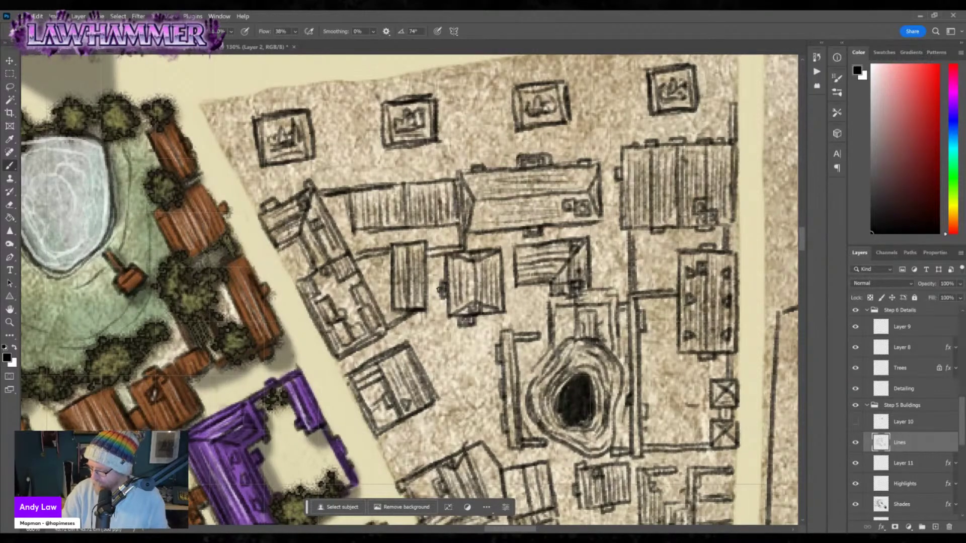
mouse_move(501, 317)
mouse_down()
mouse_move(504, 329)
mouse_move(504, 279)
mouse_up()
Extend the roadside square building eastward with a hatched wing and add a narrow structure beside the sinkhole's west wall.
mouse_move(408, 348)
mouse_down()
mouse_move(448, 323)
mouse_move(471, 375)
mouse_up()
mouse_move(435, 403)
mouse_down()
mouse_move(482, 386)
mouse_move(455, 367)
mouse_move(468, 375)
mouse_move(458, 392)
mouse_move(468, 380)
mouse_move(460, 353)
mouse_move(451, 385)
mouse_up()
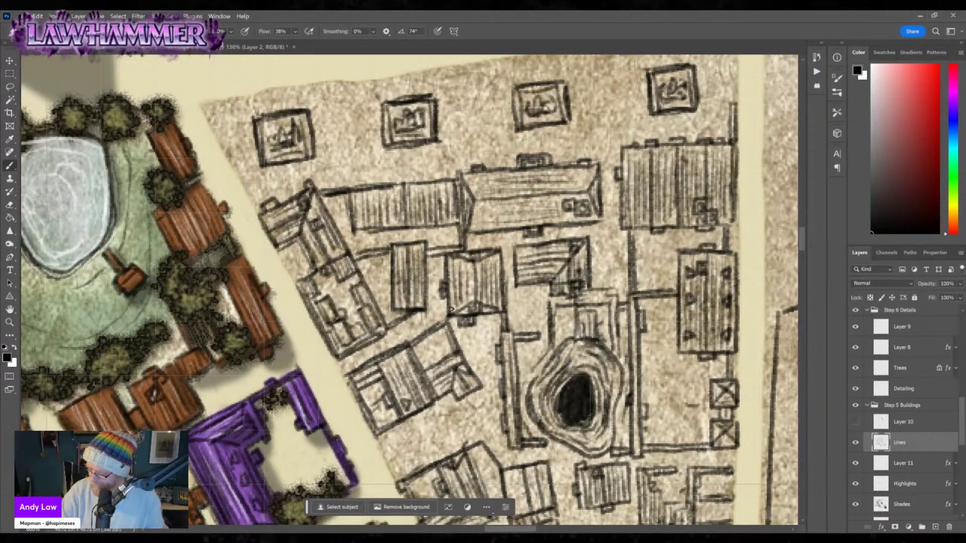
mouse_move(478, 373)
mouse_down()
mouse_move(499, 367)
mouse_move(483, 318)
mouse_move(480, 352)
mouse_up()
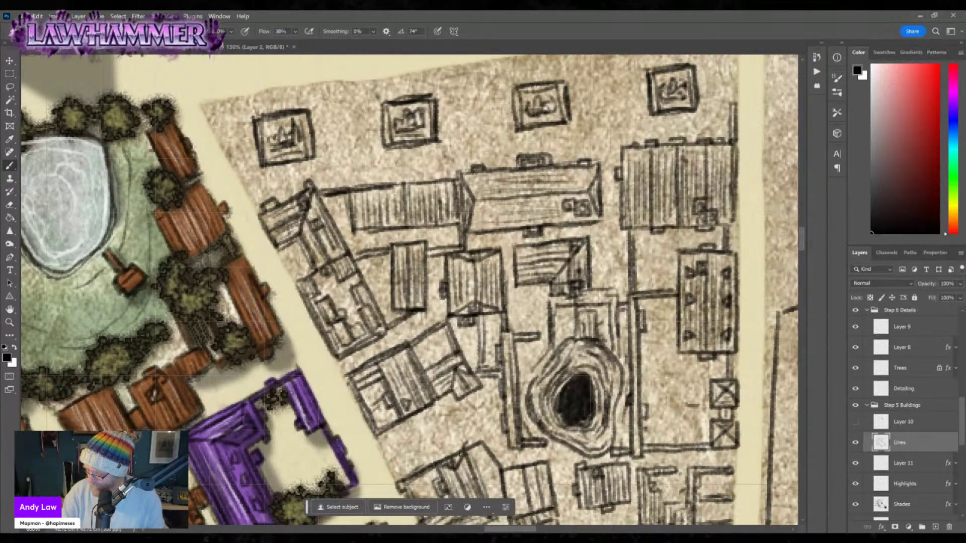
Add a narrow strip along the north side of the L-roofed roadside building and more line work to the buildings around it.
mouse_move(395, 463)
mouse_down()
mouse_move(460, 427)
mouse_move(436, 337)
mouse_up()
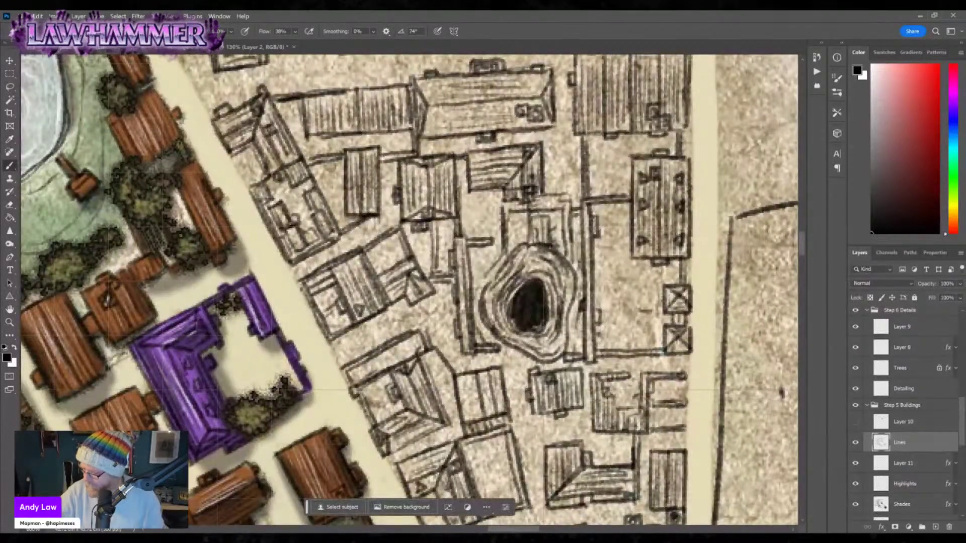
drag(519, 246, 493, 196)
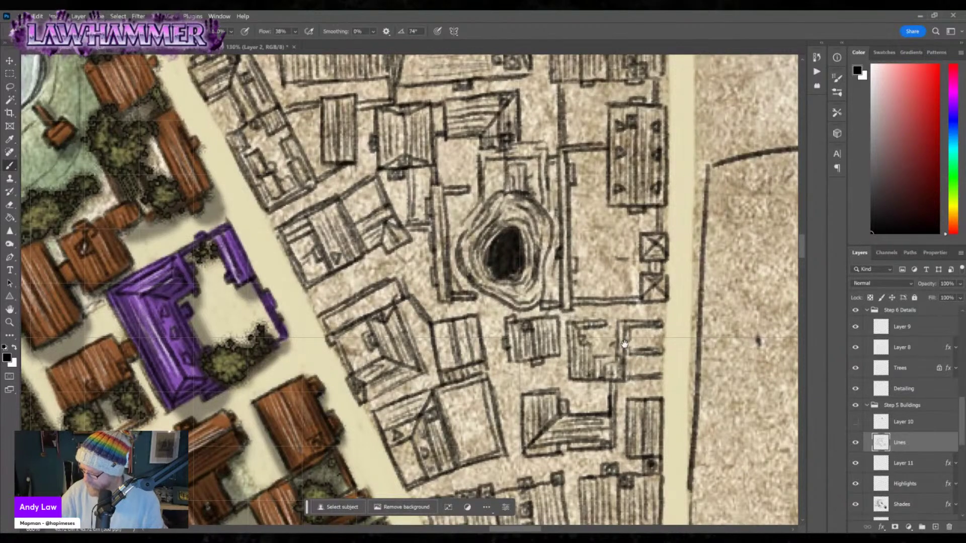
drag(416, 314, 367, 285)
drag(443, 274, 446, 284)
mouse_move(446, 334)
mouse_down()
mouse_move(473, 325)
mouse_move(490, 344)
mouse_move(511, 344)
mouse_move(500, 332)
mouse_move(456, 397)
mouse_move(465, 395)
mouse_up()
mouse_move(427, 453)
mouse_down()
mouse_move(501, 437)
mouse_move(465, 434)
mouse_move(406, 454)
mouse_move(401, 343)
mouse_up()
mouse_move(513, 347)
mouse_down()
mouse_move(511, 330)
mouse_move(530, 326)
mouse_move(513, 340)
mouse_up()
Draw a wall linking the small diagonal-ridged building north of the sinkhole to the enclosure wall on its east.
scroll(514, 391, up, 5)
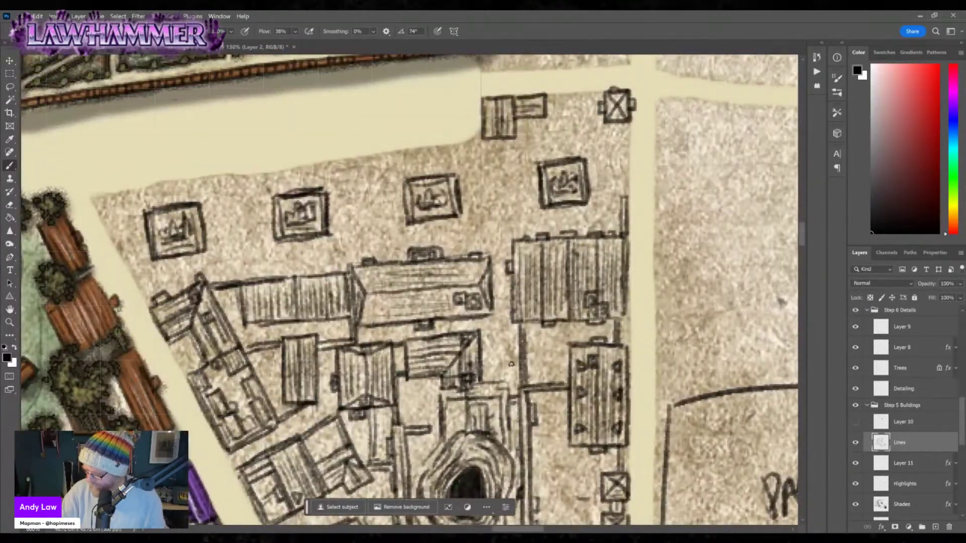
mouse_move(482, 333)
mouse_down()
mouse_move(519, 336)
mouse_move(484, 387)
mouse_up()
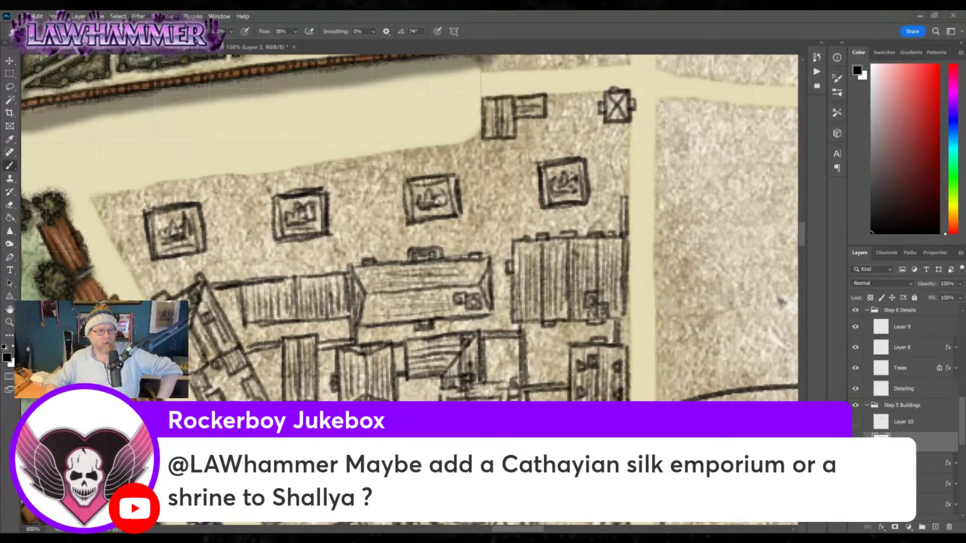
Handwrite the note "Cathay Silk" with a downward arrow on the empty land north of the park, beside the road junction.
key(z)
mouse_move(503, 363)
mouse_down()
mouse_move(398, 362)
mouse_move(591, 320)
mouse_move(418, 323)
mouse_move(380, 123)
mouse_up()
drag(427, 352, 428, 234)
drag(428, 378, 428, 323)
mouse_move(388, 401)
mouse_down()
mouse_move(427, 377)
mouse_move(427, 493)
mouse_move(450, 460)
mouse_move(428, 493)
mouse_move(377, 511)
mouse_move(337, 495)
mouse_move(224, 490)
mouse_up()
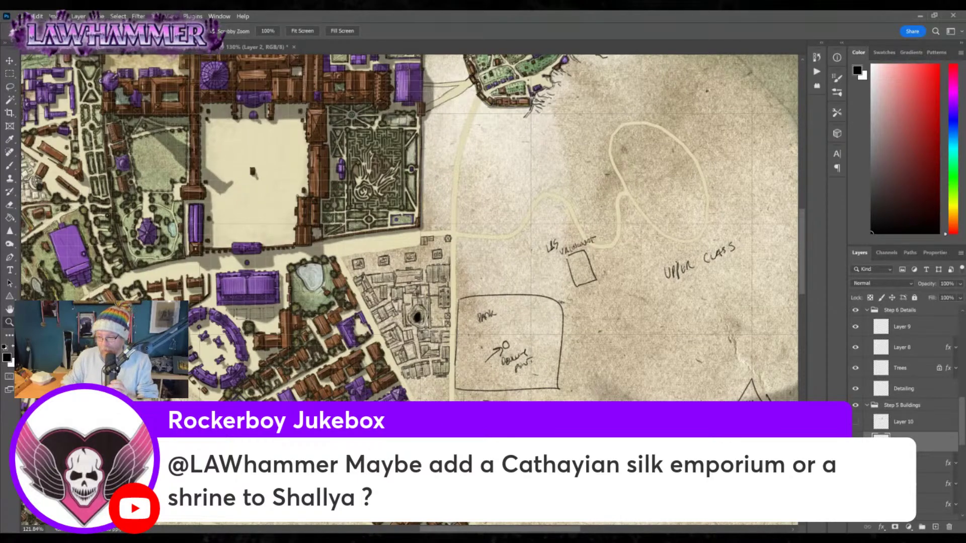
drag(353, 335, 402, 263)
click(402, 263)
key(b)
drag(327, 285, 321, 298)
drag(333, 289, 333, 297)
mouse_move(339, 286)
mouse_down()
mouse_move(338, 294)
mouse_move(347, 289)
mouse_up()
mouse_move(355, 277)
mouse_down()
mouse_move(352, 288)
mouse_move(315, 283)
mouse_move(333, 258)
mouse_up()
mouse_move(327, 263)
mouse_down()
mouse_move(330, 275)
mouse_move(338, 255)
mouse_up()
drag(340, 252, 350, 261)
drag(348, 247, 354, 251)
mouse_move(352, 301)
mouse_down()
mouse_move(358, 324)
mouse_move(364, 308)
mouse_move(579, 131)
mouse_up()
key(z)
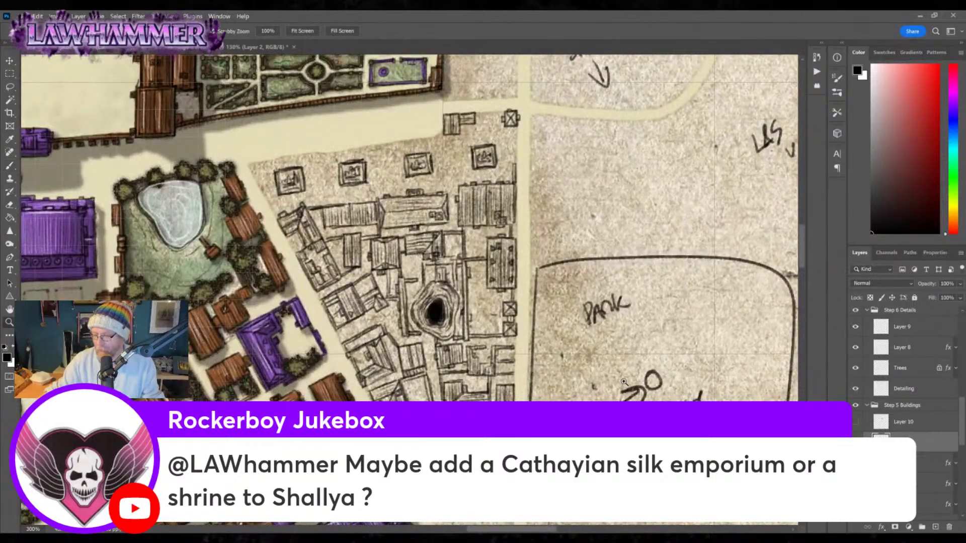
drag(629, 381, 600, 374)
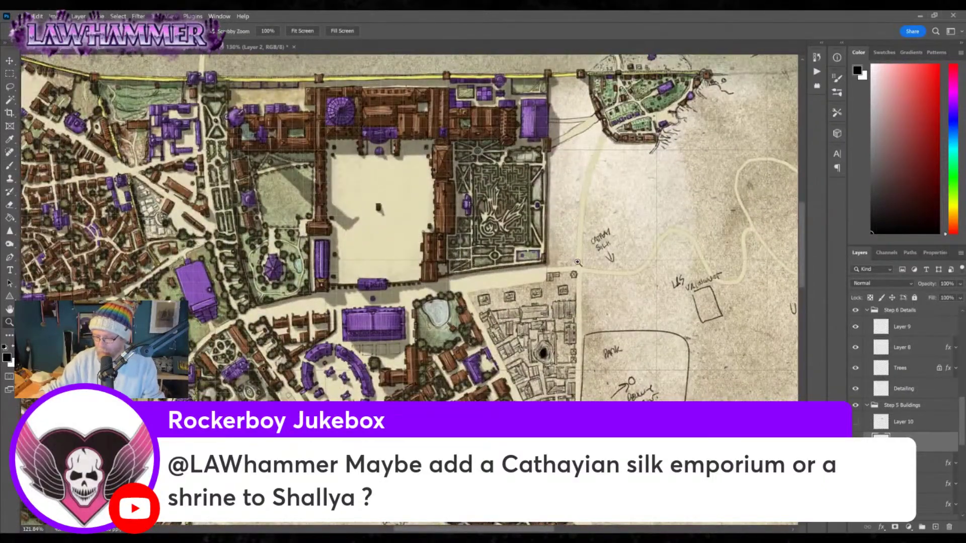
scroll(409, 228, down, 3)
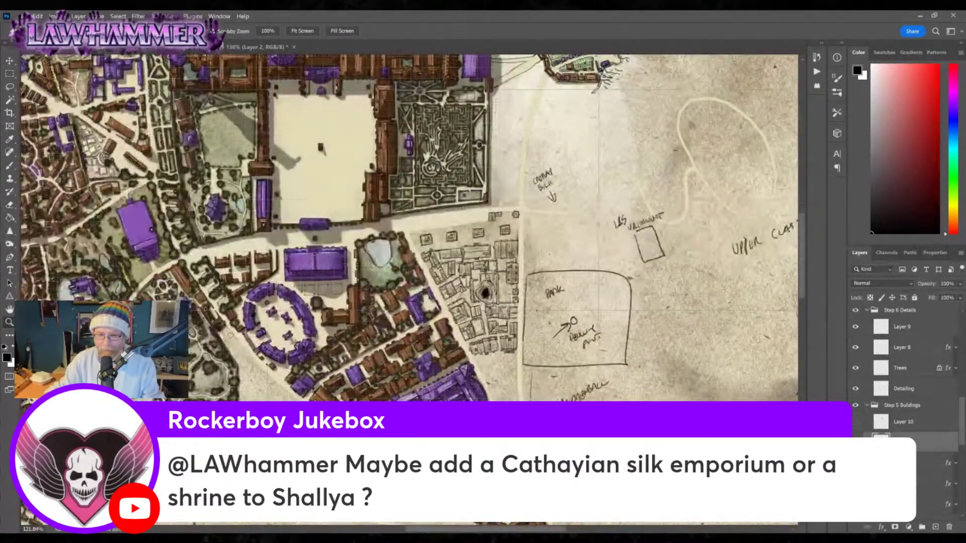
Hide Layer 10 and paint the ground colour on the Step 4 - Roads layer over the empty wedge south of the sinkhole block.
scroll(409, 228, up, 2)
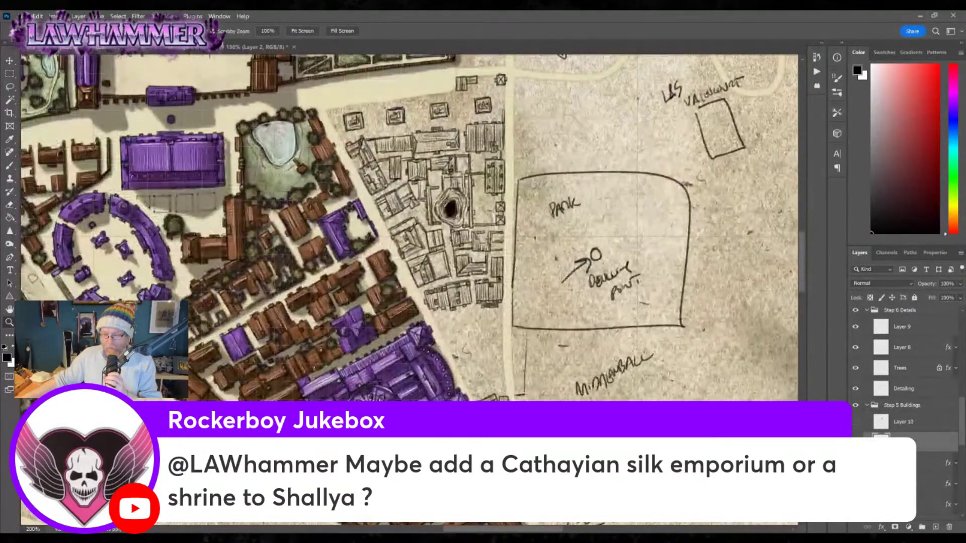
key(ctrl+apostrophe)
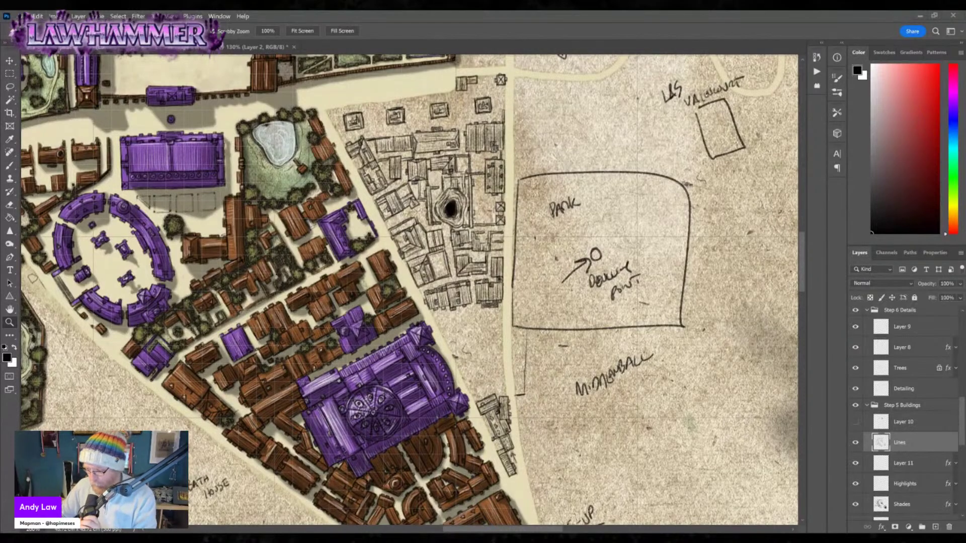
drag(961, 441, 962, 459)
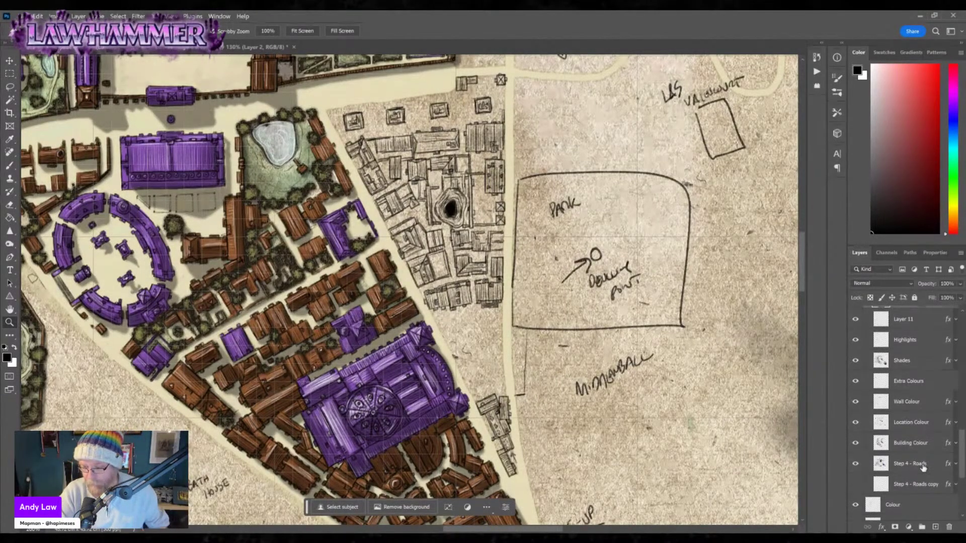
click(906, 463)
key(b)
click(23, 31)
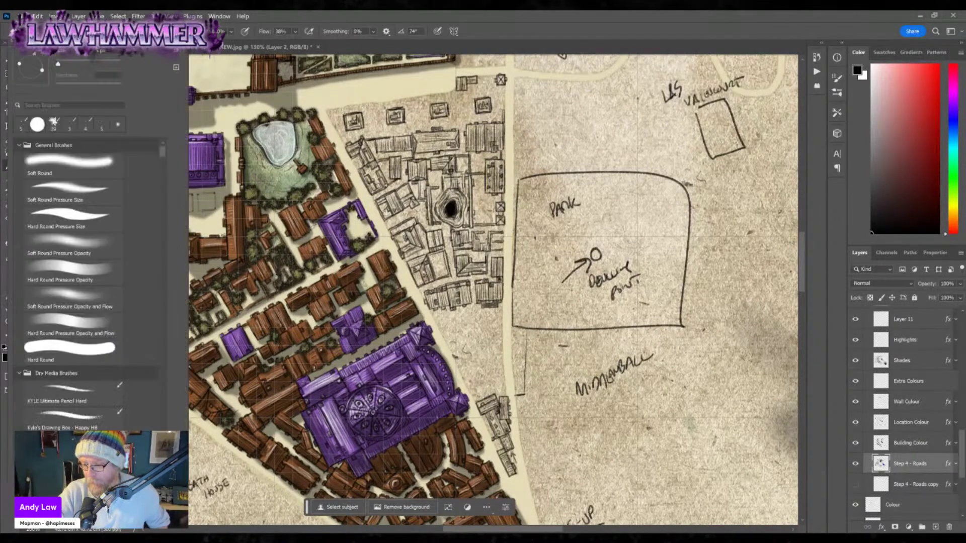
click(442, 322)
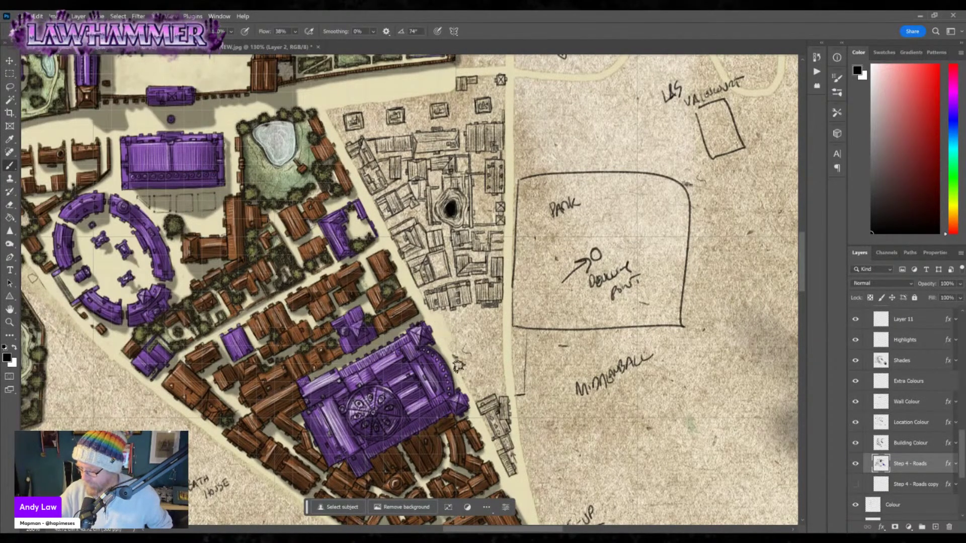
mouse_move(471, 375)
mouse_down()
mouse_move(487, 339)
mouse_move(504, 376)
mouse_move(476, 394)
mouse_up()
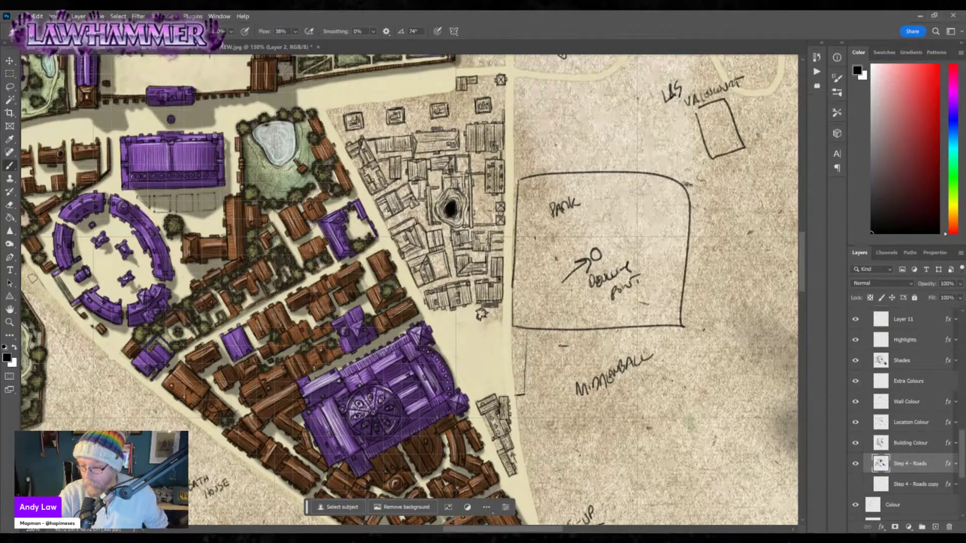
Extend the Step 4 - Roads ground colour beneath the line-drawn sinkhole buildings and up to the road north of them.
click(37, 31)
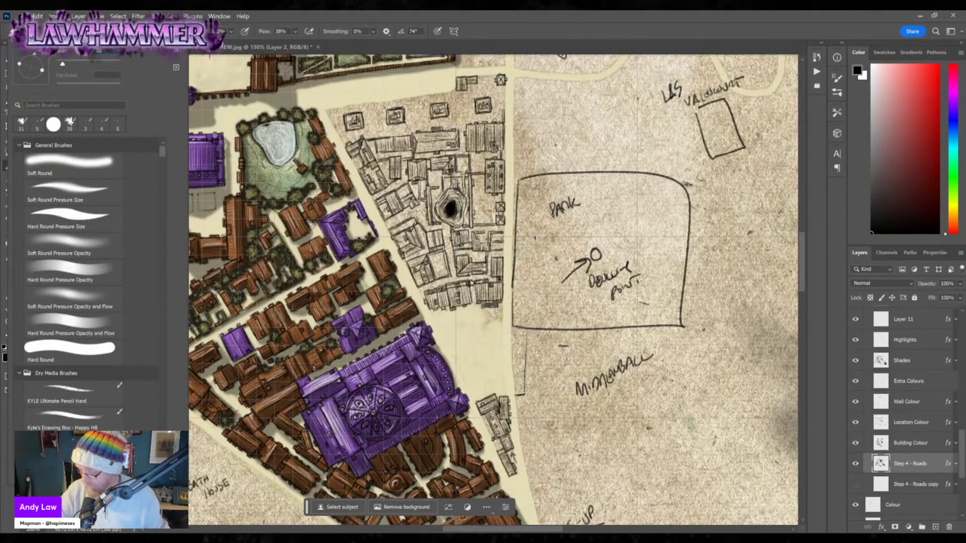
click(473, 290)
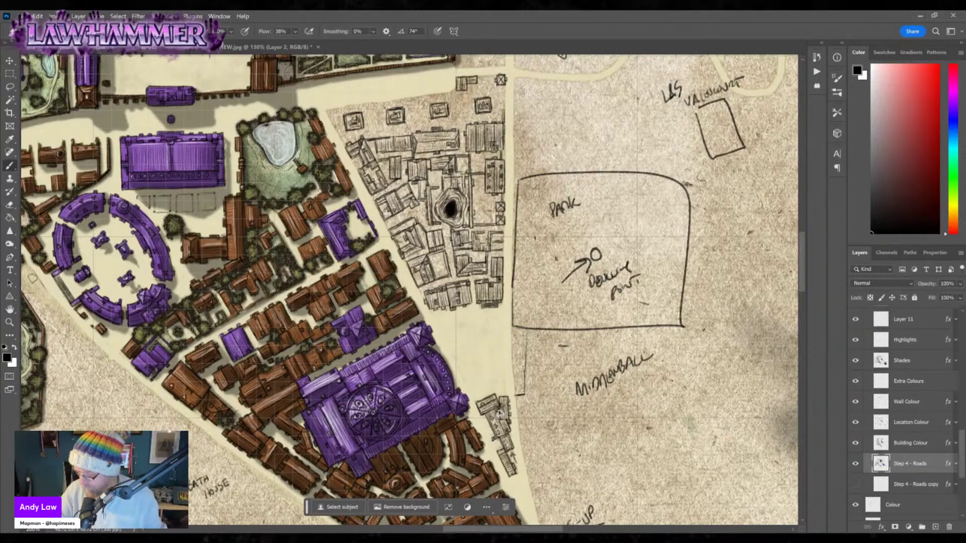
scroll(498, 503, up, 3)
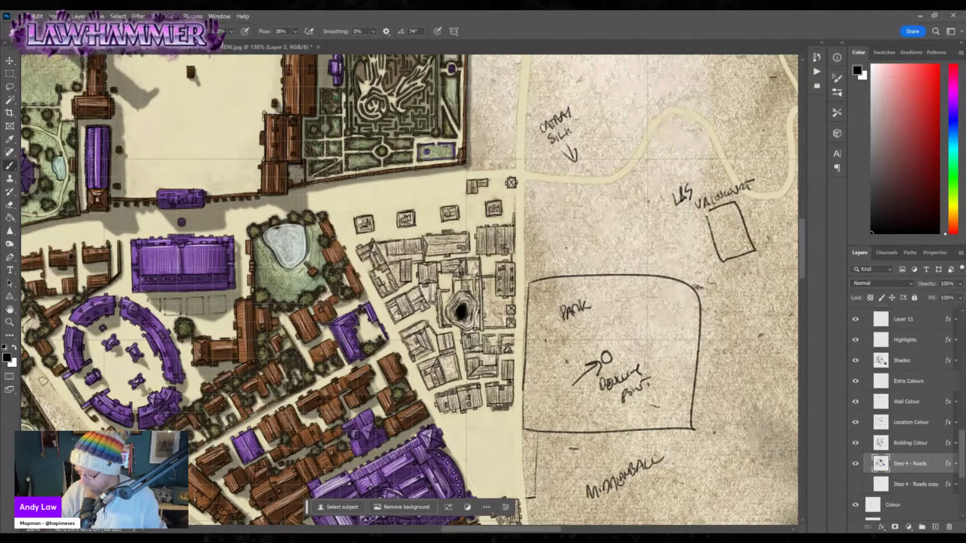
Paint the narrow building cluster at the wedge's southern tip on the Location Colour layer with a 15 px Hard Round Pressure Size brush.
drag(506, 442, 480, 338)
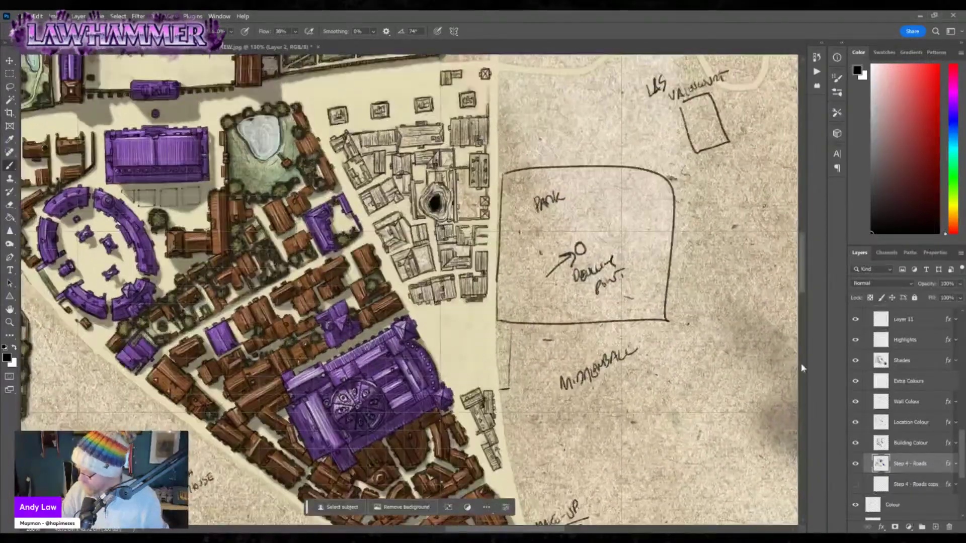
click(910, 422)
click(35, 31)
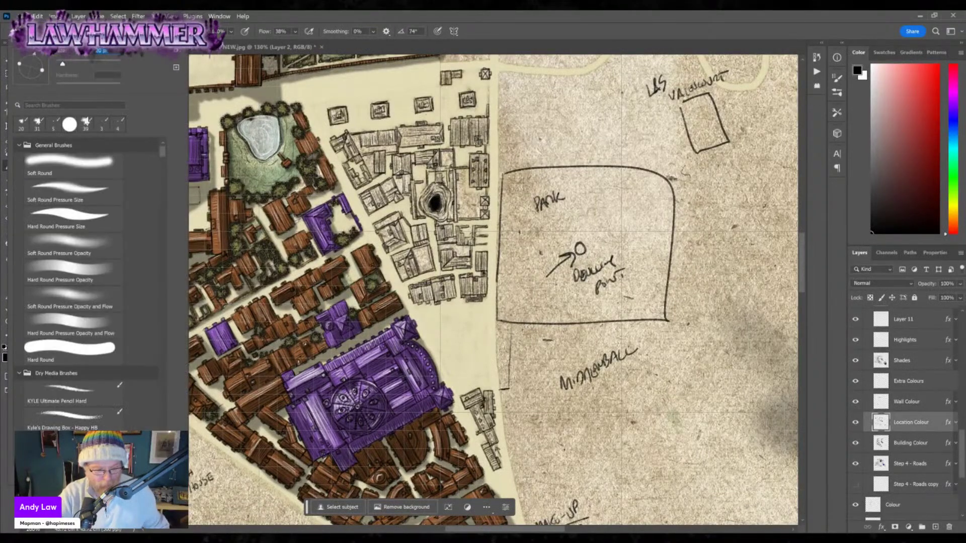
click(70, 219)
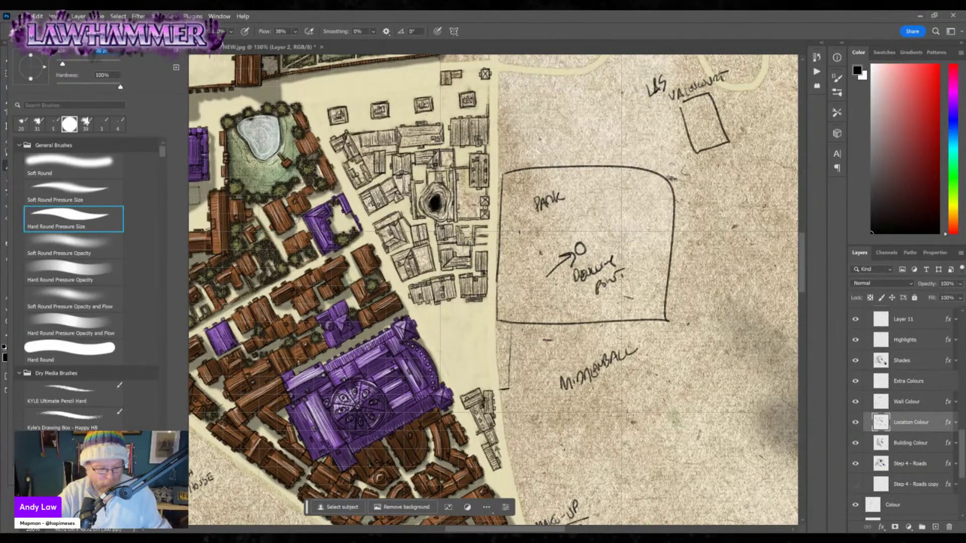
text(15)
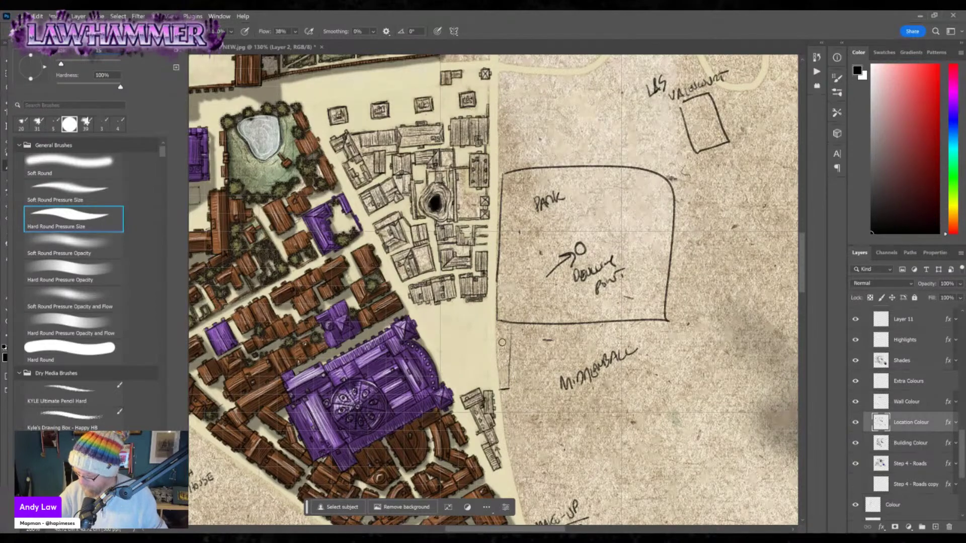
key(Return)
mouse_move(473, 408)
mouse_down()
mouse_move(489, 424)
mouse_move(471, 410)
mouse_move(488, 411)
mouse_move(490, 395)
mouse_up()
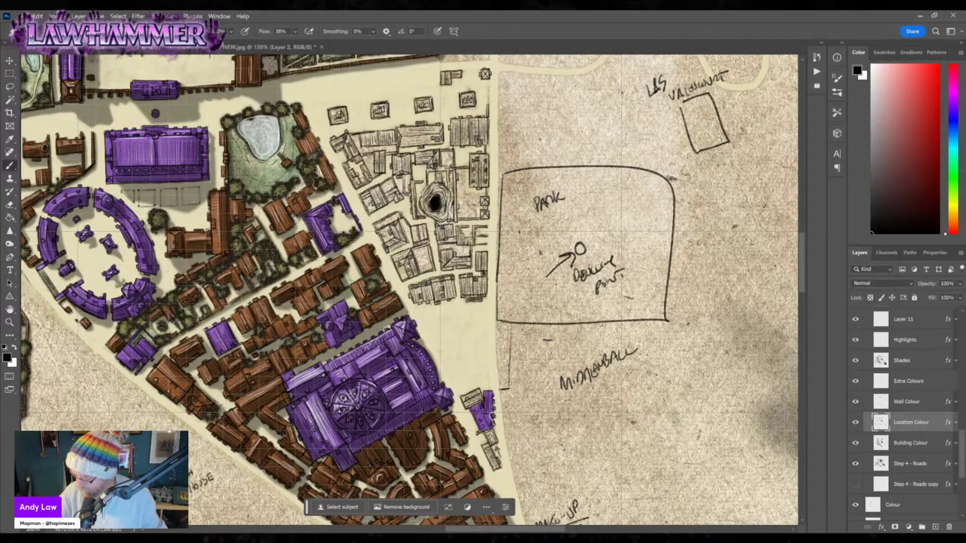
drag(487, 427, 493, 464)
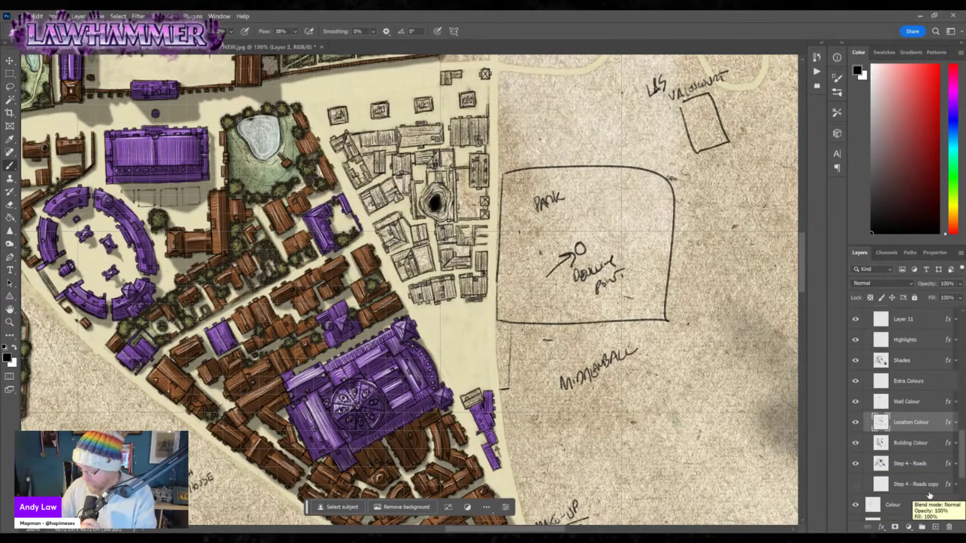
Colour the small building at the northwest end of the southern cluster brown on the Building Colour layer.
click(921, 448)
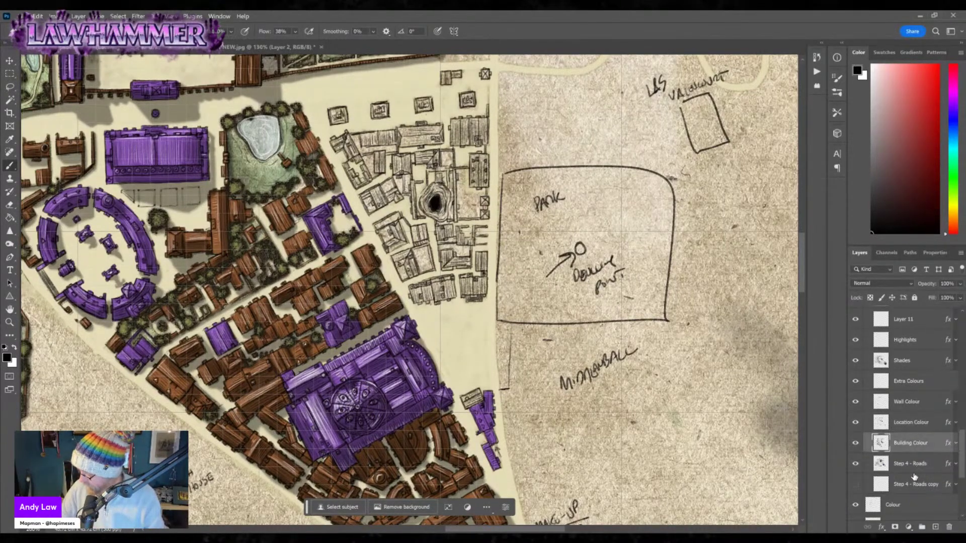
click(917, 465)
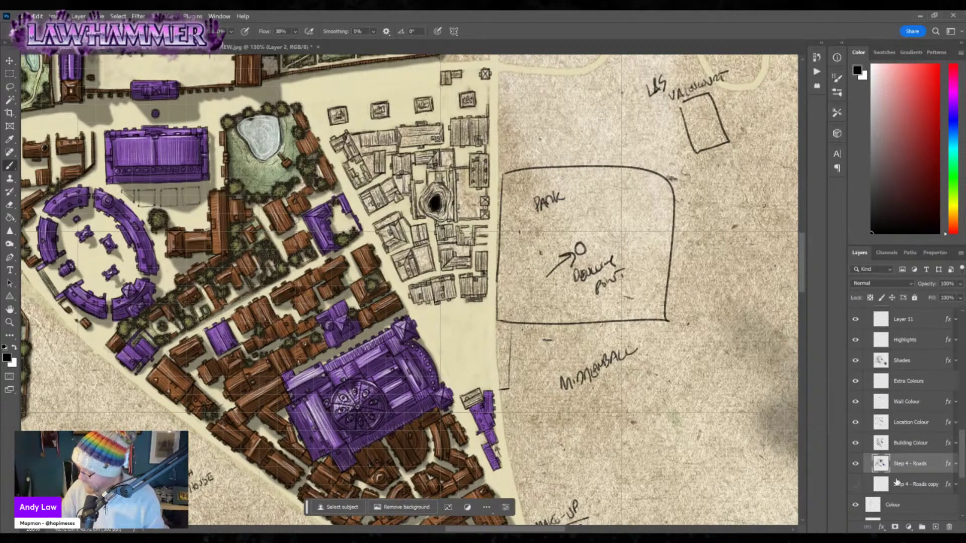
click(918, 322)
scroll(913, 352, up, 3)
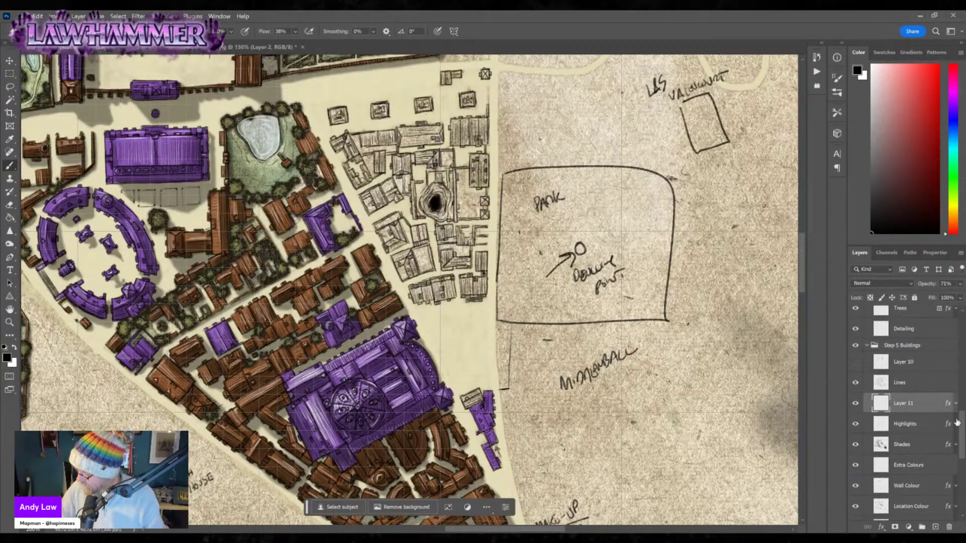
click(909, 383)
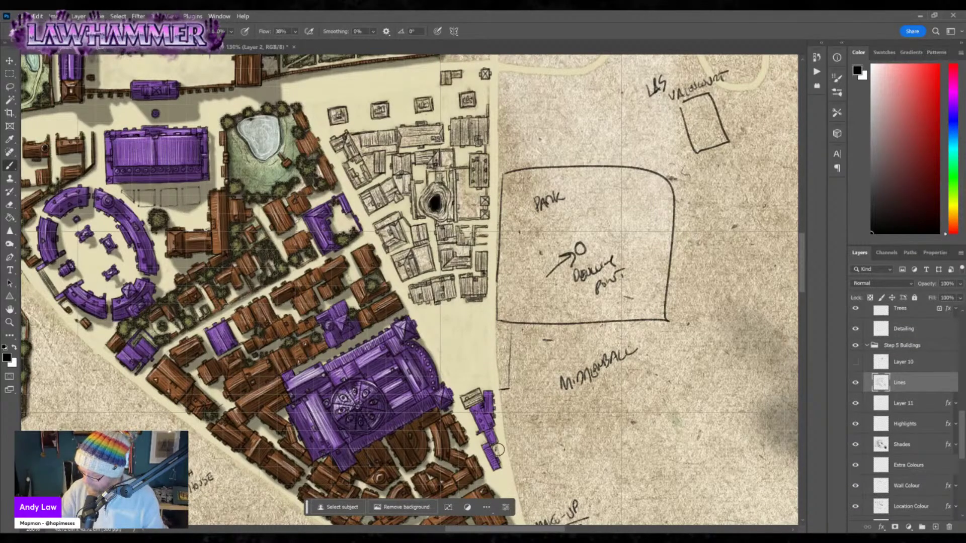
drag(962, 435, 962, 457)
click(907, 445)
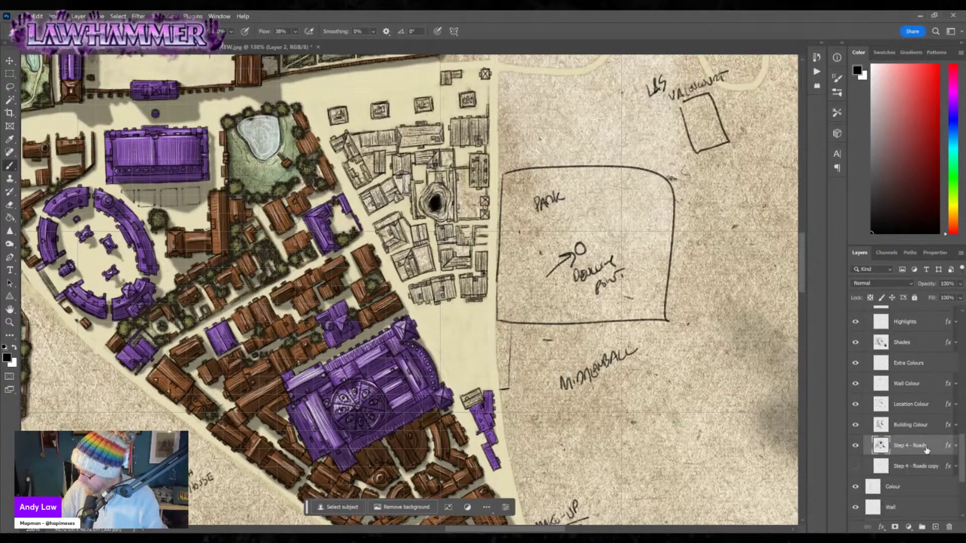
click(910, 425)
mouse_move(465, 402)
mouse_down()
mouse_move(480, 395)
mouse_move(474, 400)
mouse_up()
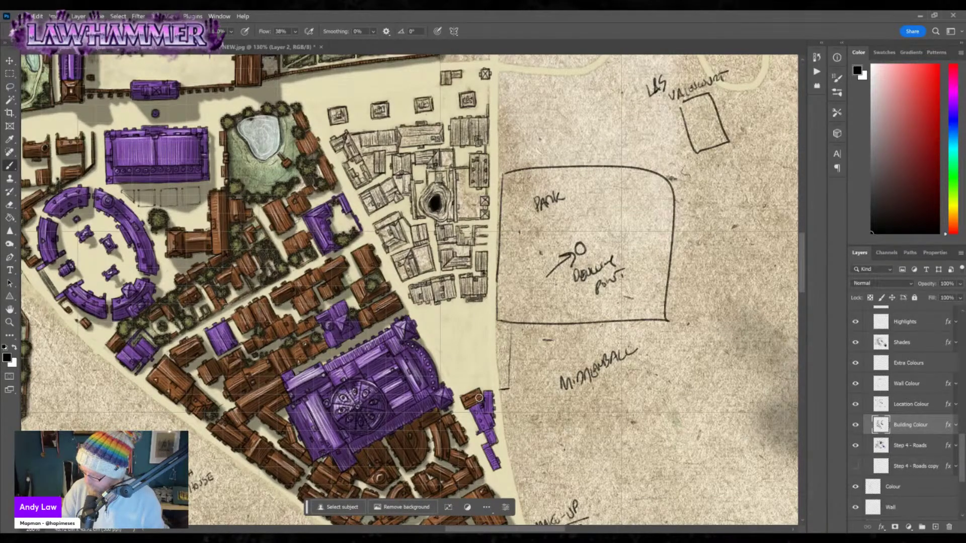
Colour the four small square buildings along the north road and the block's northwest corner building purple on the Location Colour layer.
drag(526, 359, 609, 487)
click(911, 404)
mouse_move(416, 239)
mouse_down()
mouse_move(427, 250)
mouse_move(503, 231)
mouse_move(502, 239)
mouse_move(553, 234)
mouse_move(559, 221)
mouse_move(552, 227)
mouse_up()
drag(567, 374, 544, 350)
drag(391, 244, 407, 244)
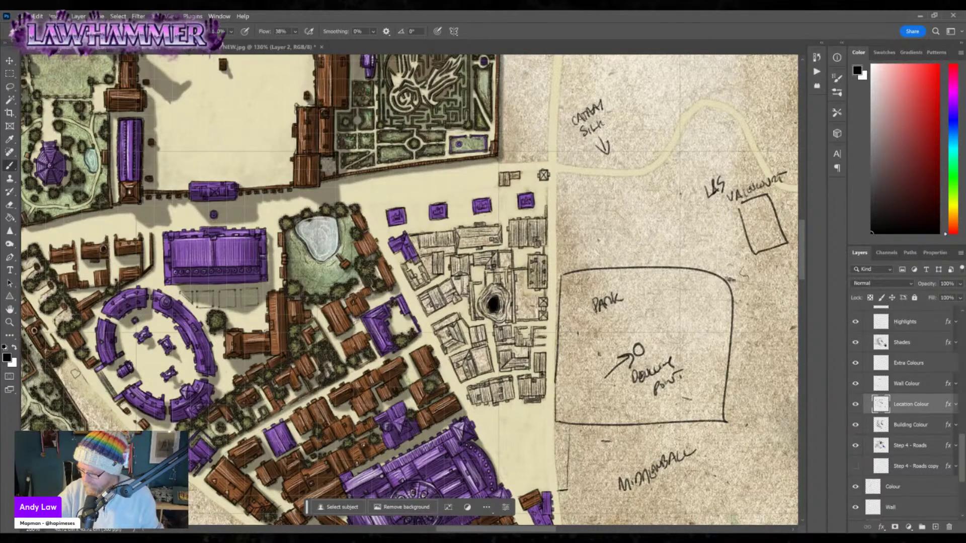
drag(409, 258, 400, 247)
drag(404, 235, 413, 291)
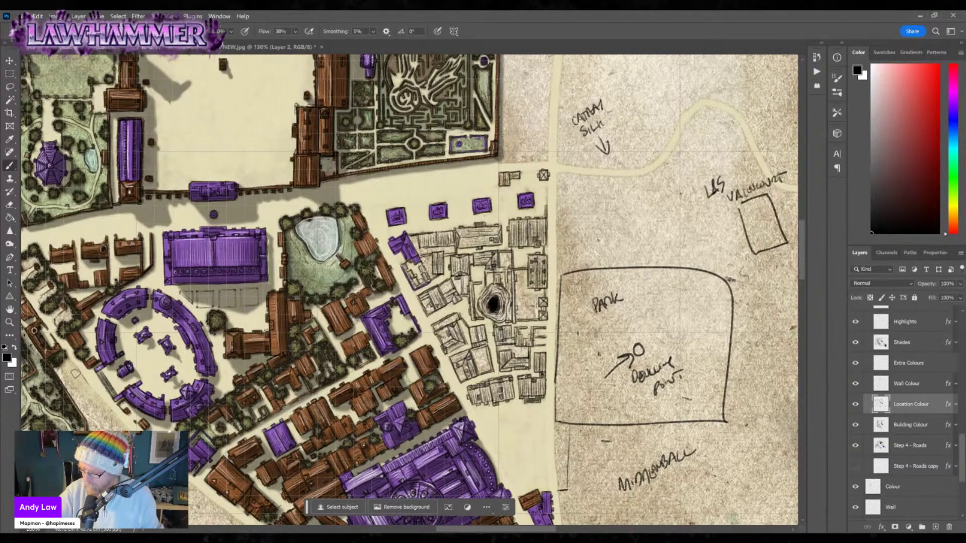
Paint the narrow structures along the west and east sides of the sinkhole enclosure in the purple location colour.
drag(532, 402, 483, 387)
drag(423, 263, 425, 303)
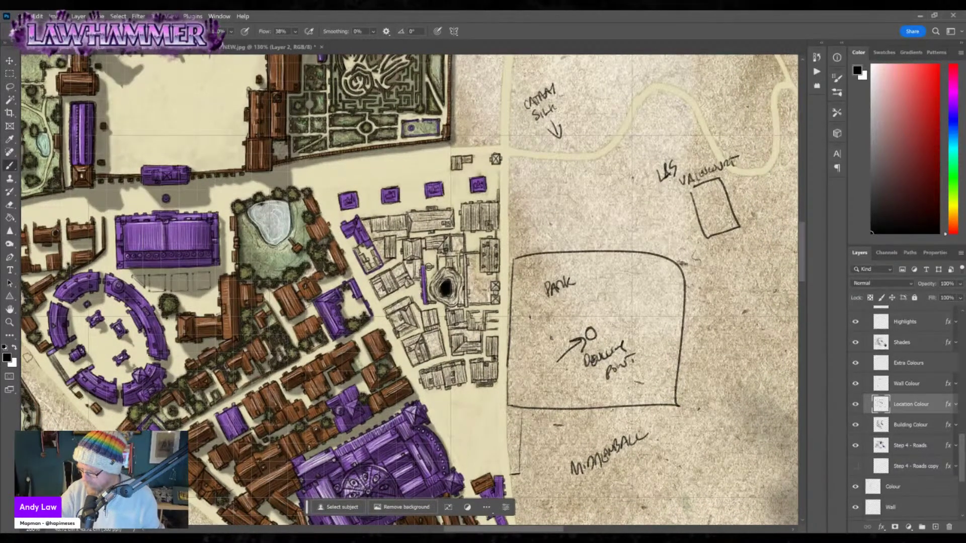
drag(466, 255, 466, 301)
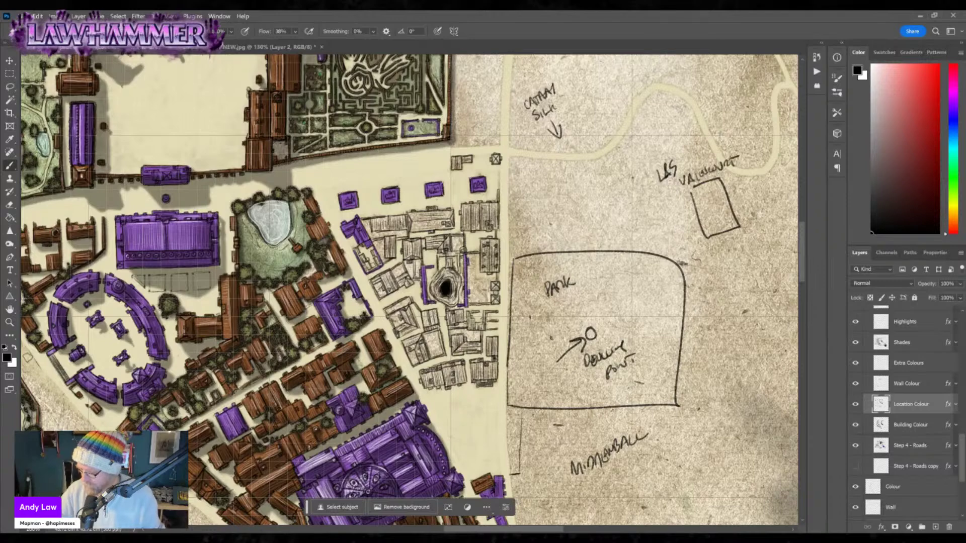
Fill the block's southern row and the buildings southeast of the sinkhole with brown on the Building Colour layer.
click(928, 440)
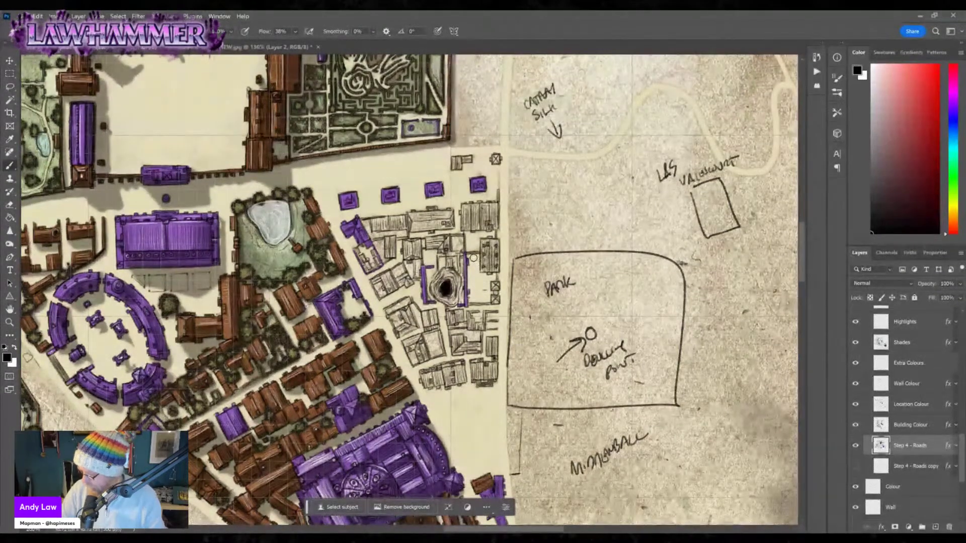
click(925, 427)
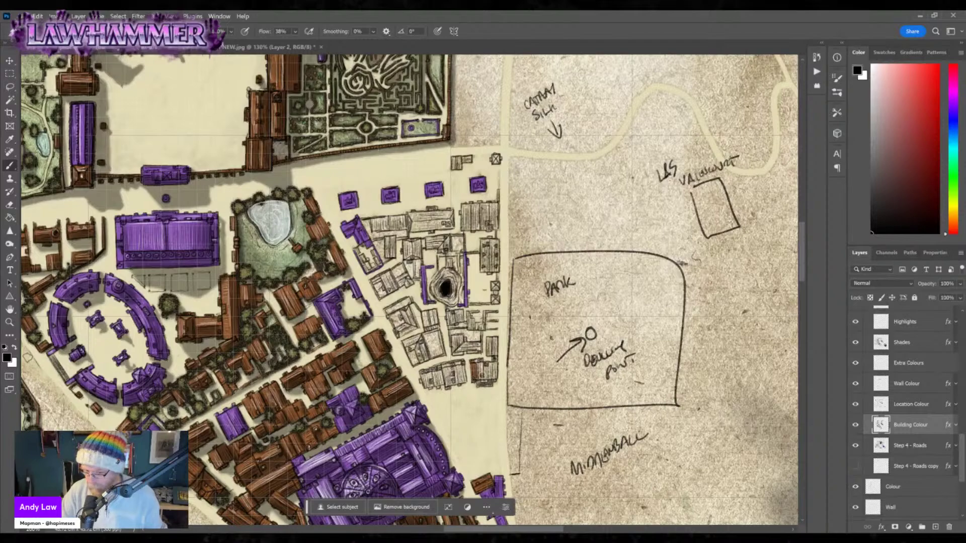
mouse_move(479, 361)
mouse_down()
mouse_move(485, 376)
mouse_move(493, 365)
mouse_move(478, 381)
mouse_move(488, 383)
mouse_up()
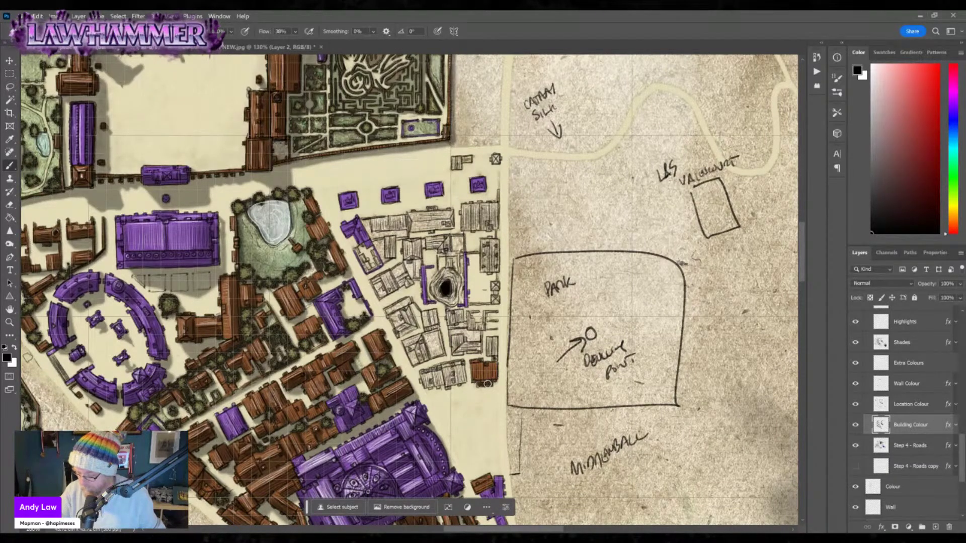
mouse_move(487, 342)
mouse_down()
mouse_move(488, 353)
mouse_move(495, 346)
mouse_up()
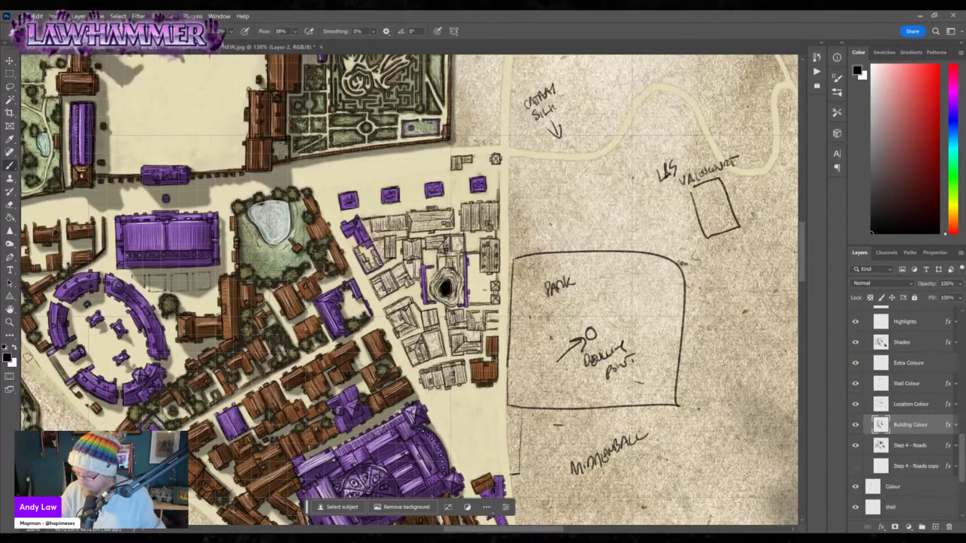
mouse_move(441, 369)
mouse_down()
mouse_move(451, 378)
mouse_move(457, 370)
mouse_move(455, 382)
mouse_move(425, 382)
mouse_move(441, 370)
mouse_move(424, 381)
mouse_move(432, 383)
mouse_up()
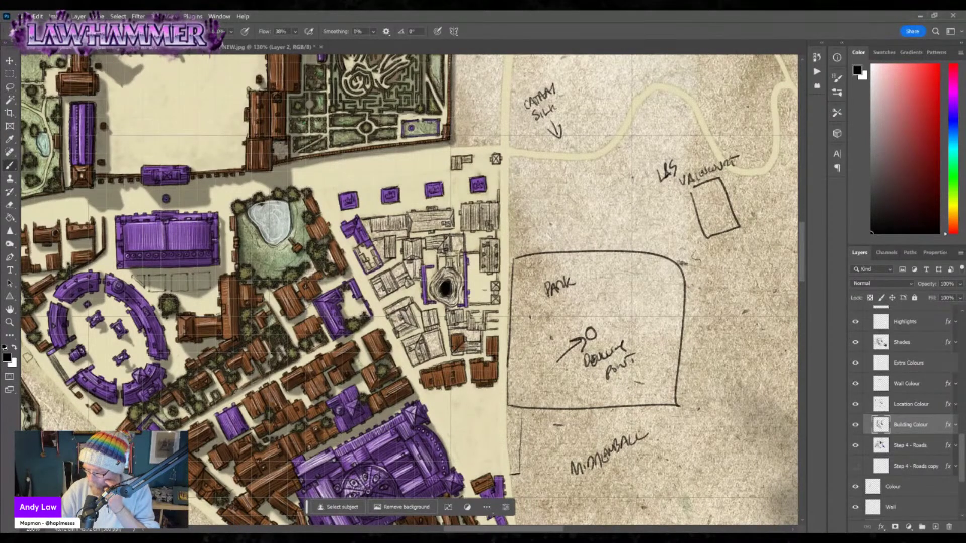
mouse_move(461, 346)
mouse_down()
mouse_move(474, 350)
mouse_move(463, 346)
mouse_move(482, 333)
mouse_up()
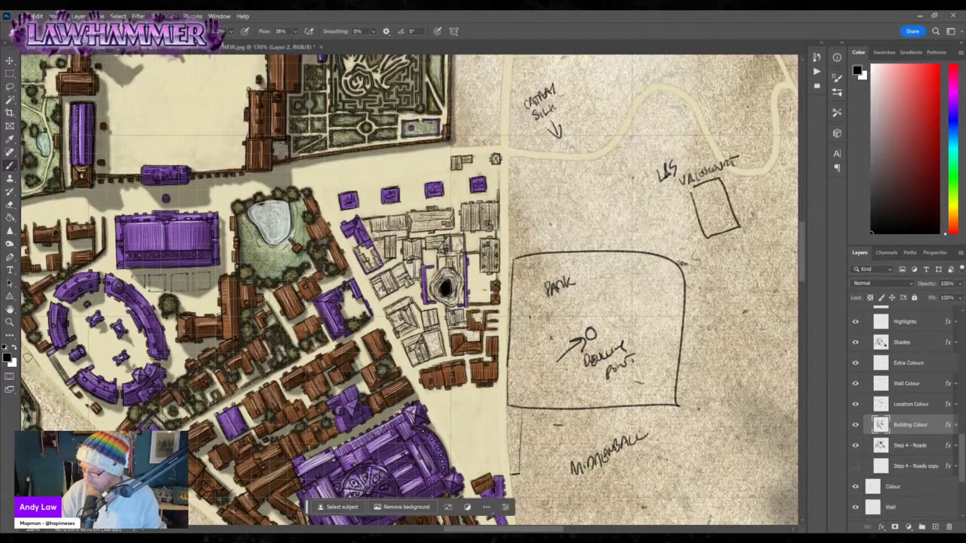
Paint the roadside building east of the sinkhole, the hatched northeast building and the small square at the road junction brown.
mouse_move(496, 275)
mouse_down()
mouse_move(482, 261)
mouse_move(495, 252)
mouse_move(489, 262)
mouse_up()
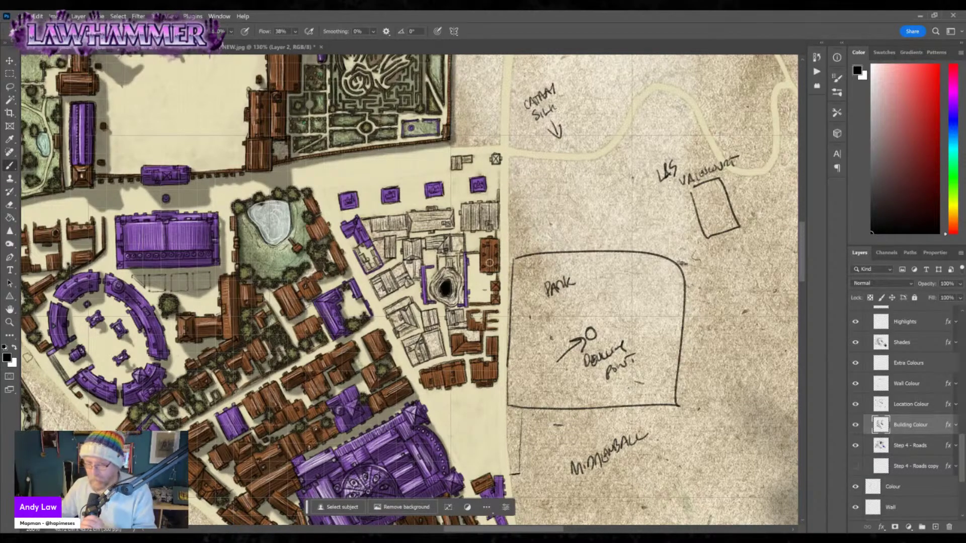
right_click(489, 262)
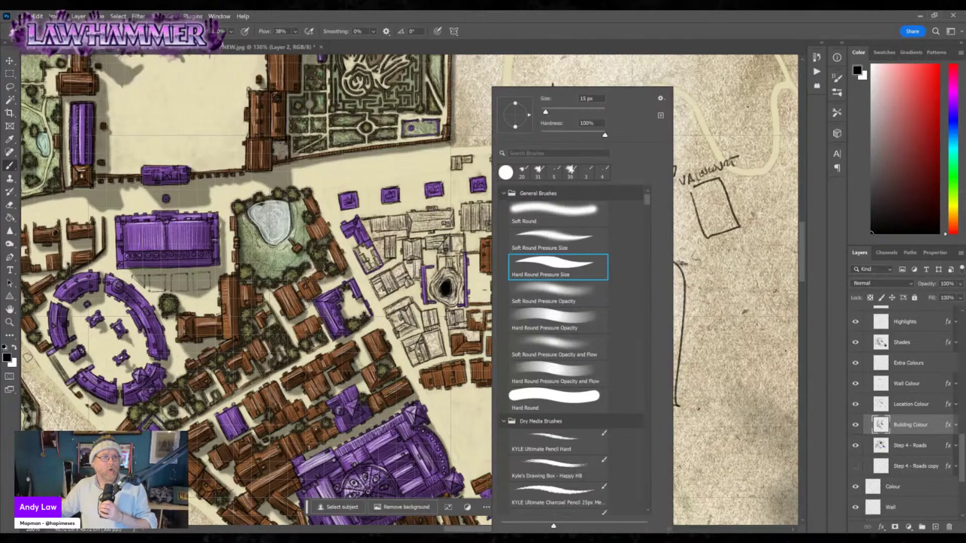
key(Escape)
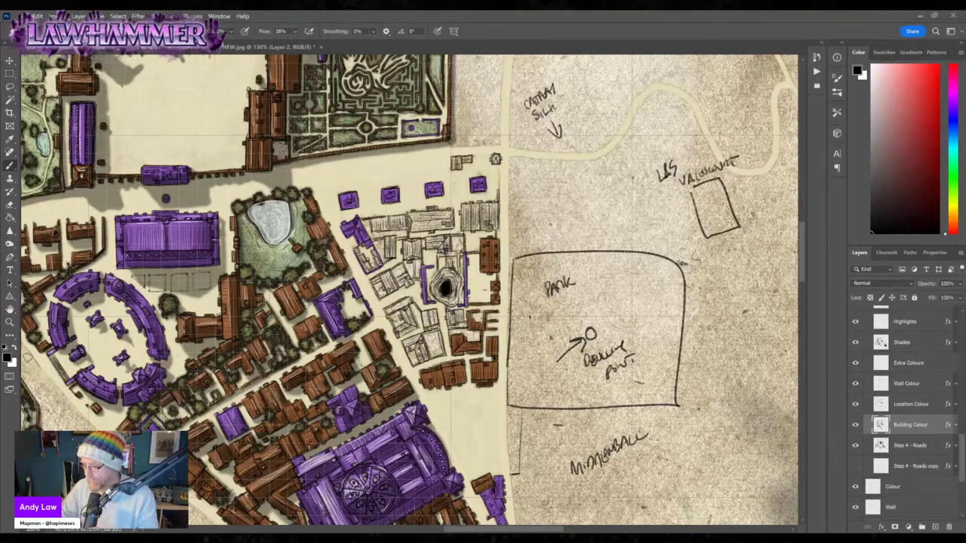
mouse_move(466, 211)
mouse_down()
mouse_move(467, 221)
mouse_move(493, 216)
mouse_move(498, 229)
mouse_move(473, 208)
mouse_move(488, 205)
mouse_up()
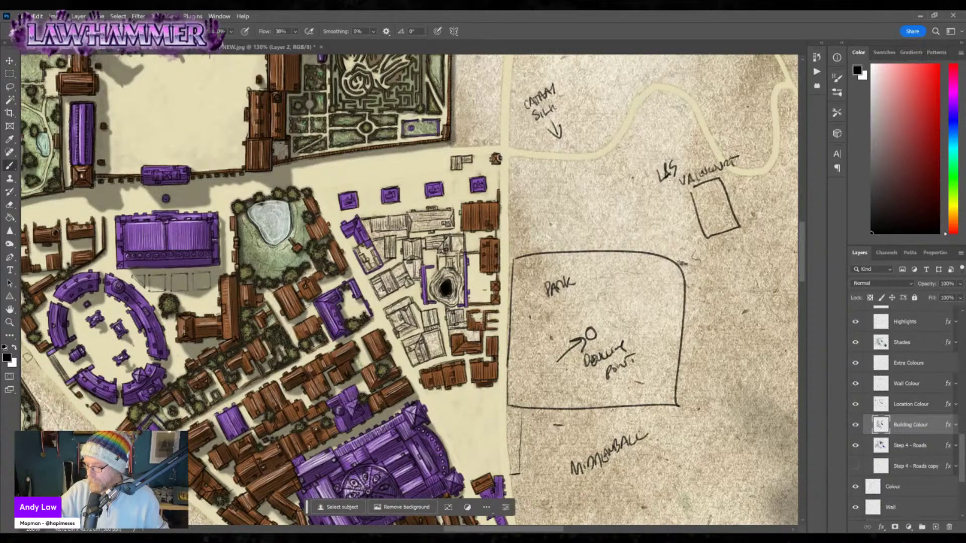
Paint the L-shaped roadside building and the remaining uncoloured buildings north, west and southwest of the sinkhole brown on the Building Colour layer.
drag(456, 161, 468, 159)
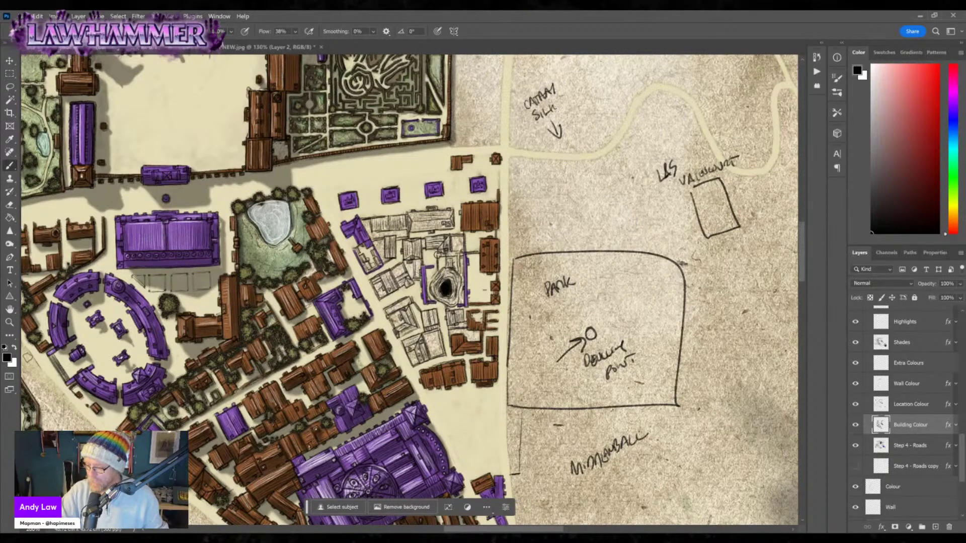
mouse_move(447, 249)
mouse_down()
mouse_move(429, 243)
mouse_move(436, 239)
mouse_up()
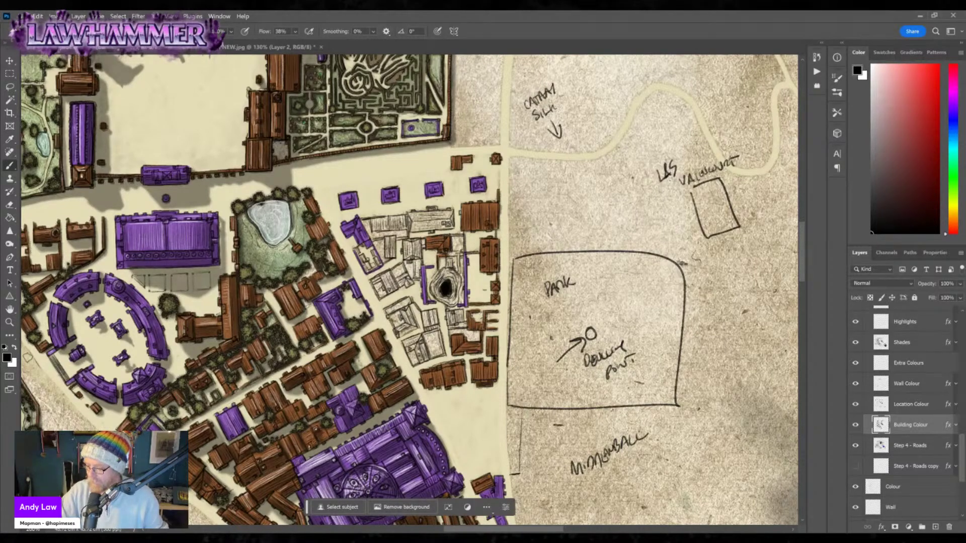
mouse_move(410, 254)
mouse_down()
mouse_move(419, 251)
mouse_move(417, 239)
mouse_move(408, 240)
mouse_move(421, 280)
mouse_move(397, 281)
mouse_move(410, 281)
mouse_move(390, 266)
mouse_move(397, 264)
mouse_move(385, 278)
mouse_move(395, 292)
mouse_move(376, 285)
mouse_move(387, 270)
mouse_move(379, 297)
mouse_up()
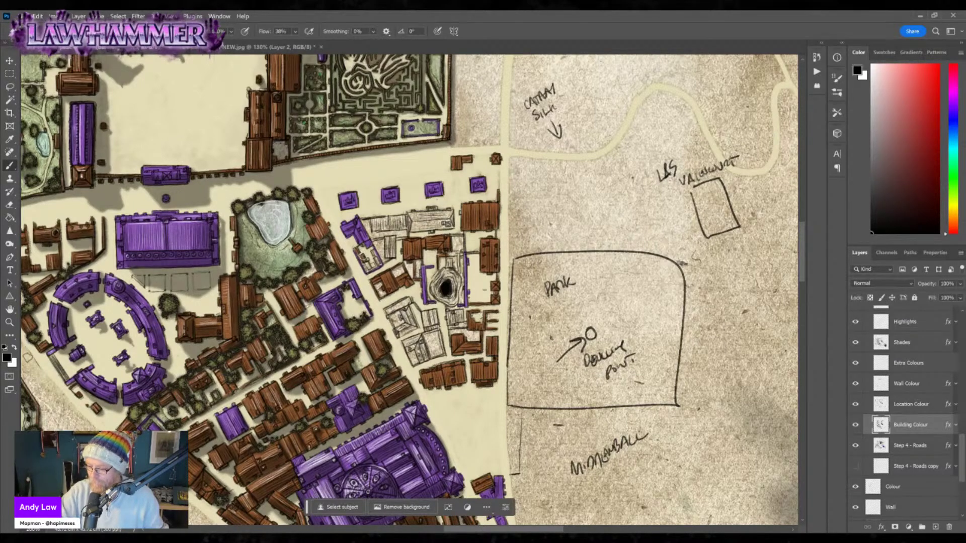
mouse_move(365, 260)
mouse_down()
mouse_move(369, 270)
mouse_move(396, 236)
mouse_move(411, 237)
mouse_move(407, 218)
mouse_move(400, 228)
mouse_move(373, 224)
mouse_move(422, 215)
mouse_move(415, 227)
mouse_move(430, 226)
mouse_move(451, 211)
mouse_move(449, 225)
mouse_move(428, 229)
mouse_move(452, 213)
mouse_up()
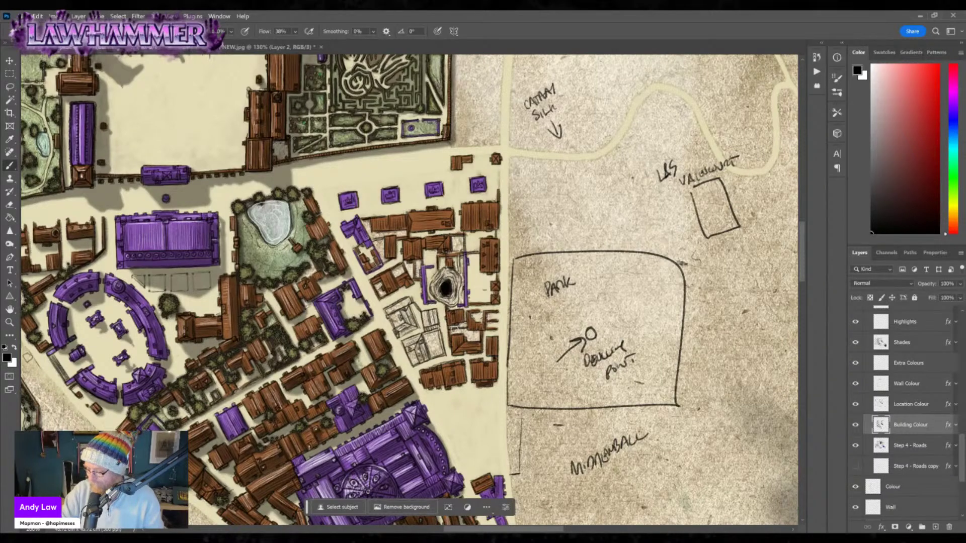
mouse_move(409, 344)
mouse_down()
mouse_move(415, 338)
mouse_move(417, 358)
mouse_up()
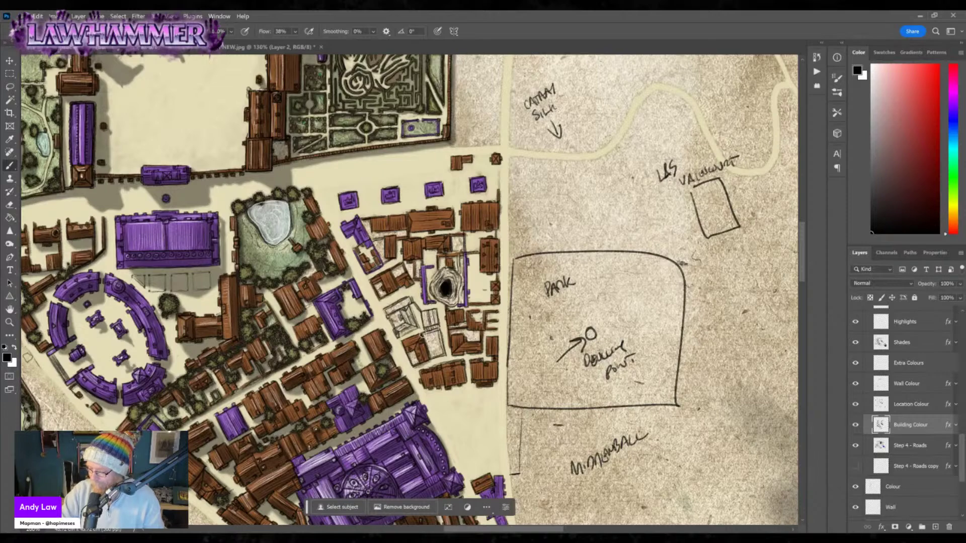
mouse_move(439, 333)
mouse_down()
mouse_move(443, 349)
mouse_move(425, 322)
mouse_move(435, 316)
mouse_move(421, 307)
mouse_move(428, 321)
mouse_move(432, 310)
mouse_move(429, 318)
mouse_move(412, 294)
mouse_move(403, 311)
mouse_move(415, 322)
mouse_move(402, 328)
mouse_move(408, 334)
mouse_up()
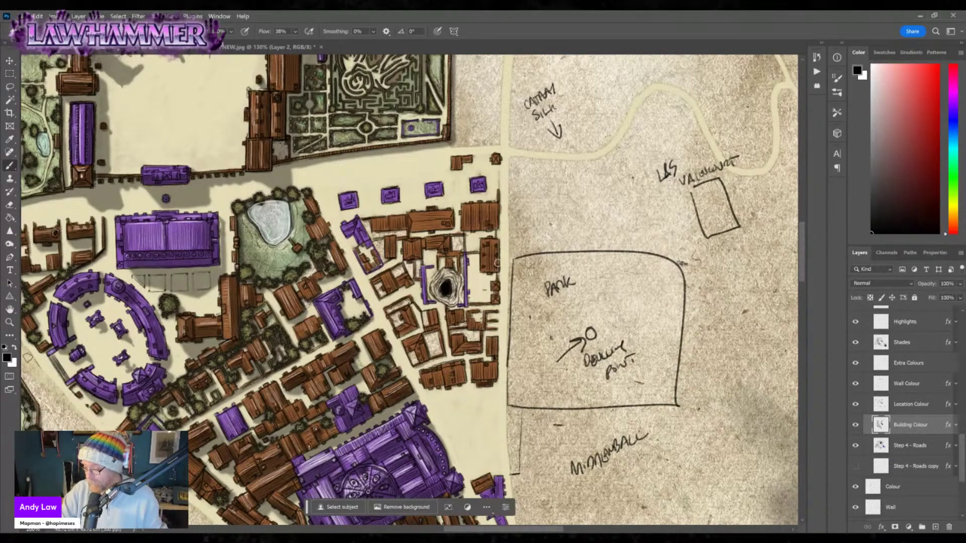
On the Shades layer, shade the sinkhole and the brown buildings along the block's northern edge with the Hard Round Pressure Size brush.
mouse_move(530, 411)
mouse_down()
mouse_move(514, 302)
mouse_move(536, 427)
mouse_up()
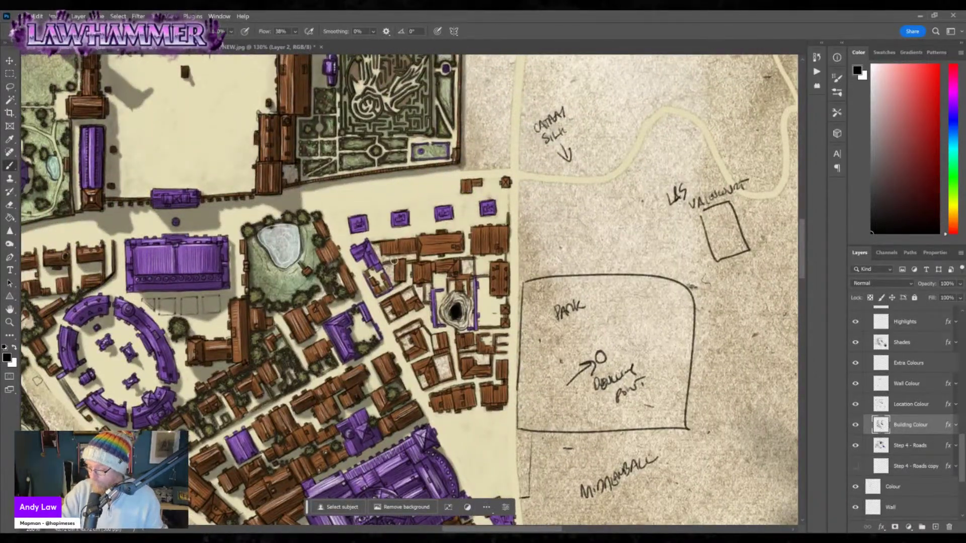
drag(515, 359, 468, 280)
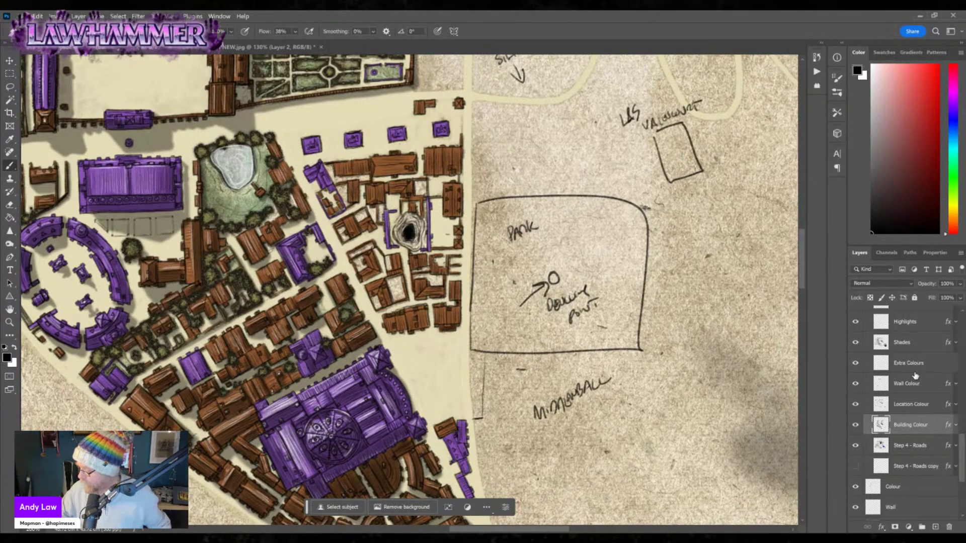
click(910, 344)
mouse_move(404, 222)
mouse_down()
mouse_move(397, 239)
mouse_move(416, 221)
mouse_move(409, 240)
mouse_move(415, 227)
mouse_move(390, 216)
mouse_move(392, 241)
mouse_up()
click(21, 31)
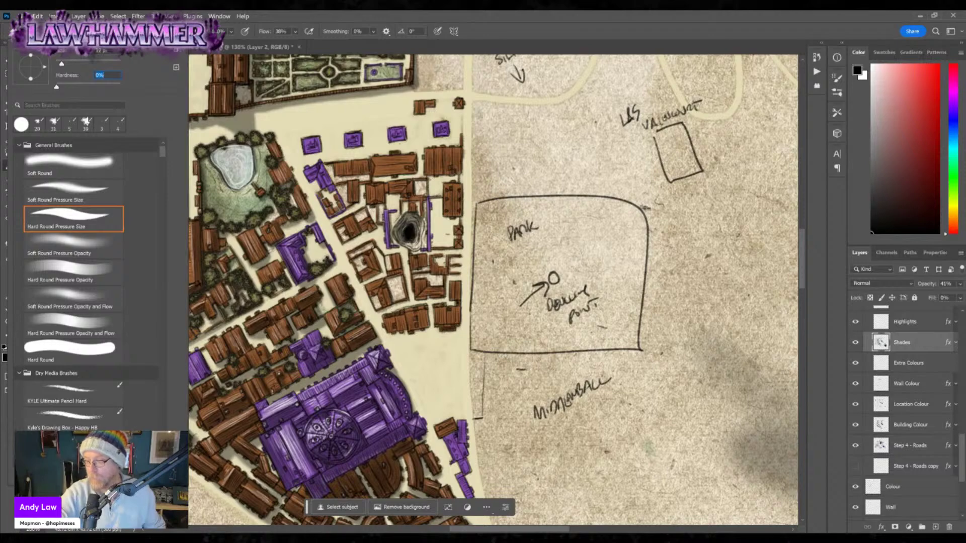
key(Return)
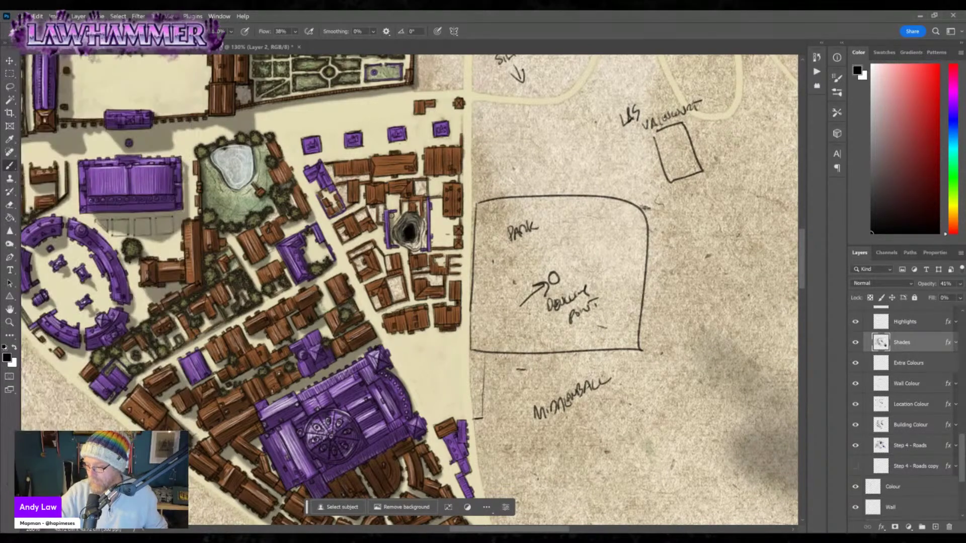
mouse_move(376, 170)
mouse_down()
mouse_move(411, 169)
mouse_move(403, 173)
mouse_up()
mouse_move(415, 159)
mouse_down()
mouse_move(442, 154)
mouse_move(442, 164)
mouse_move(435, 151)
mouse_move(437, 172)
mouse_move(437, 153)
mouse_move(456, 149)
mouse_move(459, 172)
mouse_move(427, 176)
mouse_move(441, 177)
mouse_move(439, 190)
mouse_move(434, 181)
mouse_move(458, 176)
mouse_up()
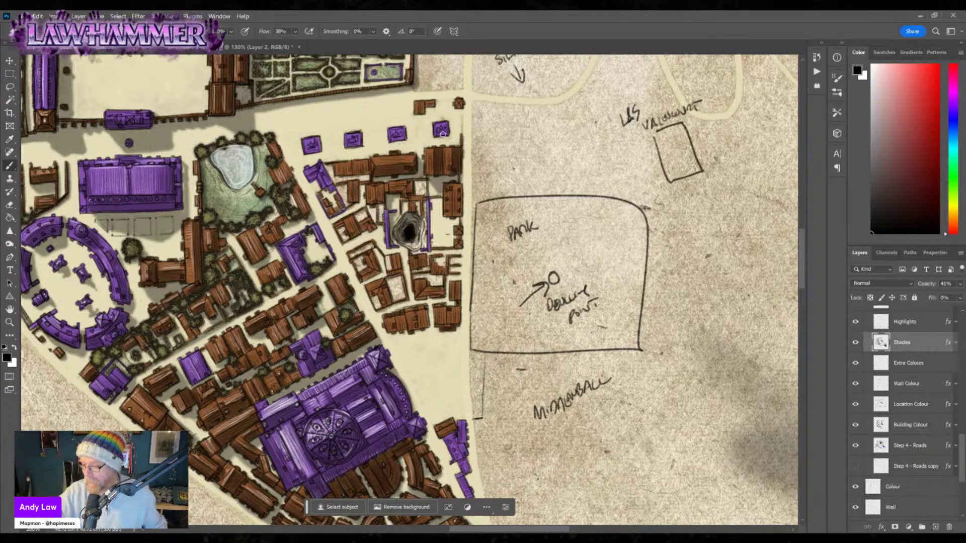
Paint shadows beside the four small purple buildings along the north road and around the block's northwest corner buildings.
mouse_move(436, 136)
mouse_down()
mouse_move(449, 130)
mouse_move(453, 147)
mouse_up()
mouse_move(392, 146)
mouse_down()
mouse_move(410, 140)
mouse_move(407, 148)
mouse_up()
mouse_move(347, 149)
mouse_down()
mouse_move(363, 141)
mouse_move(351, 149)
mouse_move(366, 157)
mouse_move(364, 148)
mouse_up()
drag(306, 160, 322, 139)
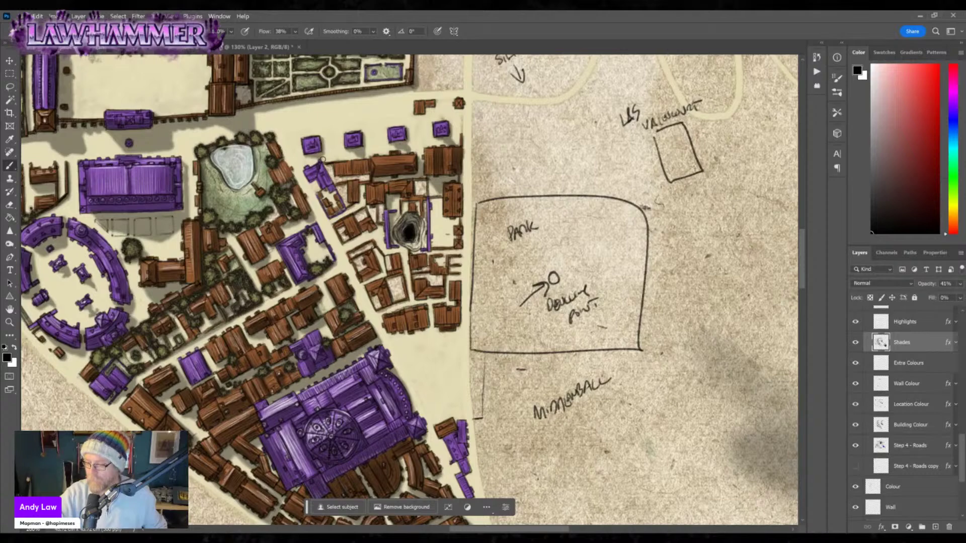
mouse_move(312, 178)
mouse_down()
mouse_move(328, 188)
mouse_move(322, 197)
mouse_move(334, 188)
mouse_move(358, 206)
mouse_move(357, 182)
mouse_move(365, 186)
mouse_move(343, 187)
mouse_move(371, 177)
mouse_up()
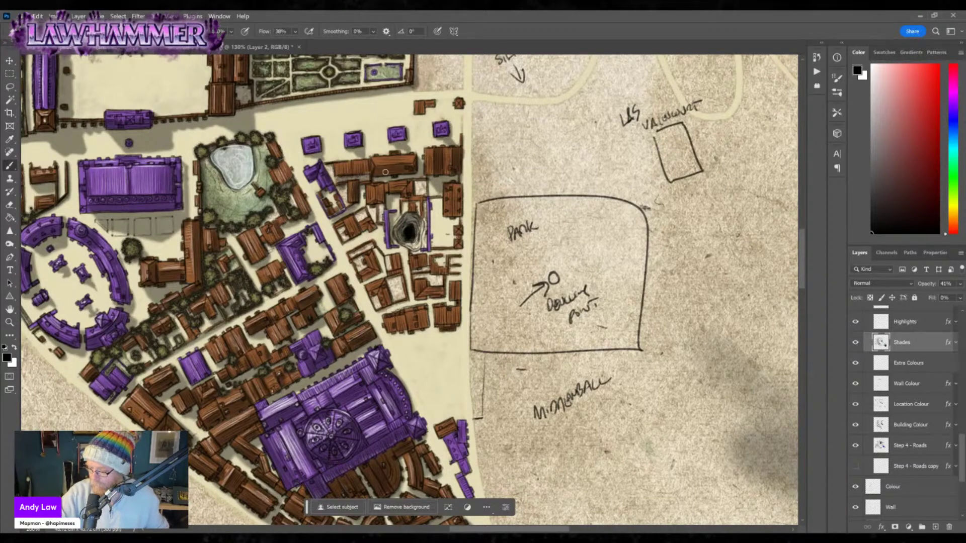
Shade the buildings east of the sinkhole, the enclosure's edges and the courtyard buildings west and southwest of it.
mouse_move(455, 218)
mouse_down()
mouse_move(457, 184)
mouse_move(457, 245)
mouse_up()
mouse_move(432, 200)
mouse_down()
mouse_move(433, 253)
mouse_move(444, 267)
mouse_move(415, 268)
mouse_move(428, 261)
mouse_move(417, 252)
mouse_move(421, 212)
mouse_up()
mouse_move(387, 239)
mouse_down()
mouse_move(400, 279)
mouse_move(377, 307)
mouse_move(379, 290)
mouse_move(405, 303)
mouse_up()
mouse_move(365, 278)
mouse_down()
mouse_move(380, 269)
mouse_move(375, 251)
mouse_move(366, 280)
mouse_move(350, 243)
mouse_move(361, 216)
mouse_move(341, 227)
mouse_move(343, 221)
mouse_move(357, 231)
mouse_up()
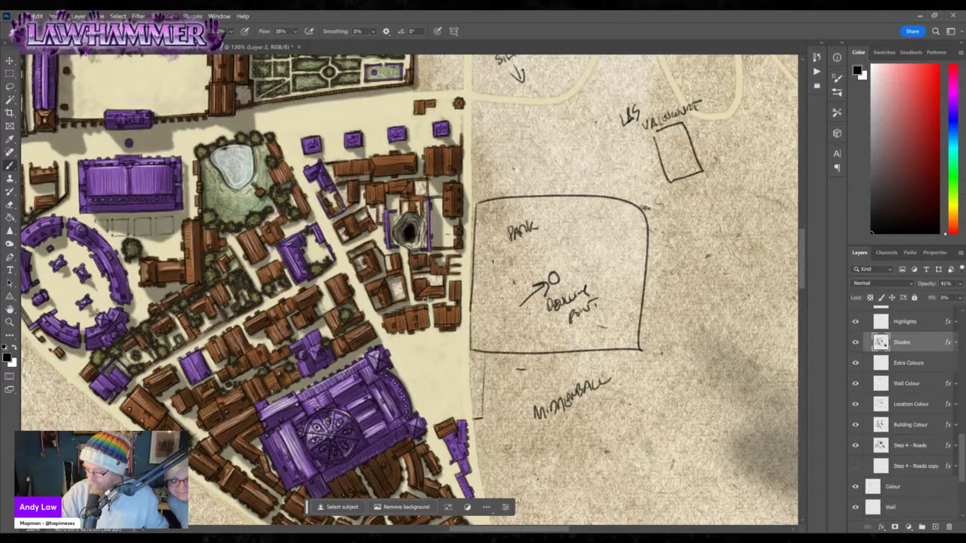
Shade the buildings southeast of the sinkhole and cast shadows from the block's southern row onto the ground.
drag(419, 302, 445, 301)
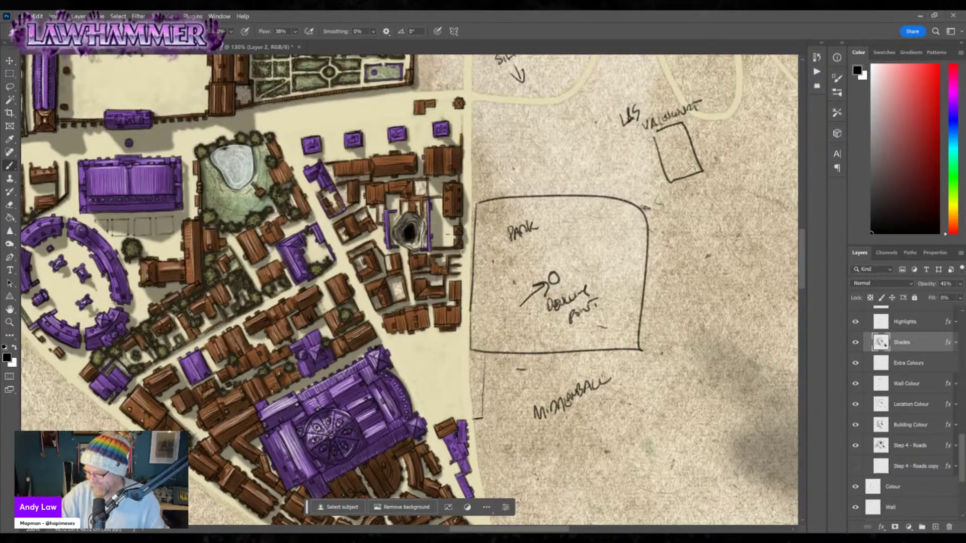
mouse_move(456, 284)
mouse_down()
mouse_move(461, 324)
mouse_move(444, 316)
mouse_move(439, 330)
mouse_move(460, 333)
mouse_move(445, 330)
mouse_move(463, 315)
mouse_move(466, 340)
mouse_move(448, 338)
mouse_move(421, 314)
mouse_move(434, 334)
mouse_move(413, 334)
mouse_move(430, 336)
mouse_up()
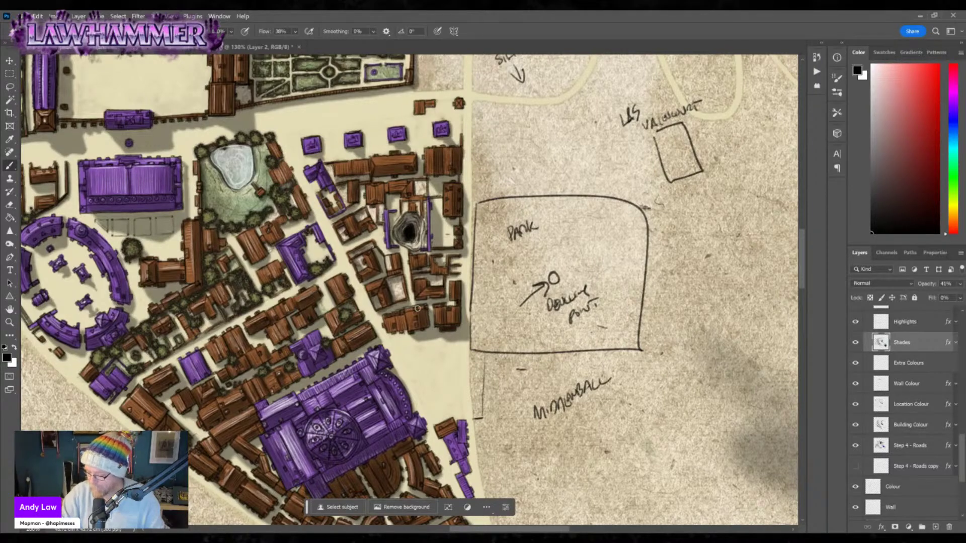
mouse_move(407, 316)
mouse_down()
mouse_move(400, 340)
mouse_move(401, 332)
mouse_move(415, 345)
mouse_up()
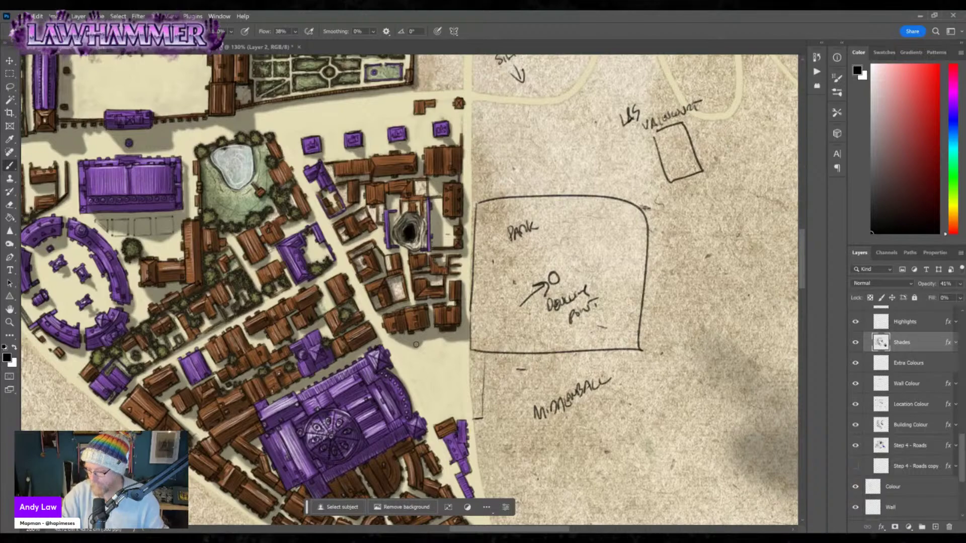
Add shadows around the small brown building and the narrow purple buildings near the wedge's southern tip.
mouse_move(441, 434)
mouse_down()
mouse_move(453, 428)
mouse_move(462, 450)
mouse_move(455, 430)
mouse_move(470, 434)
mouse_up()
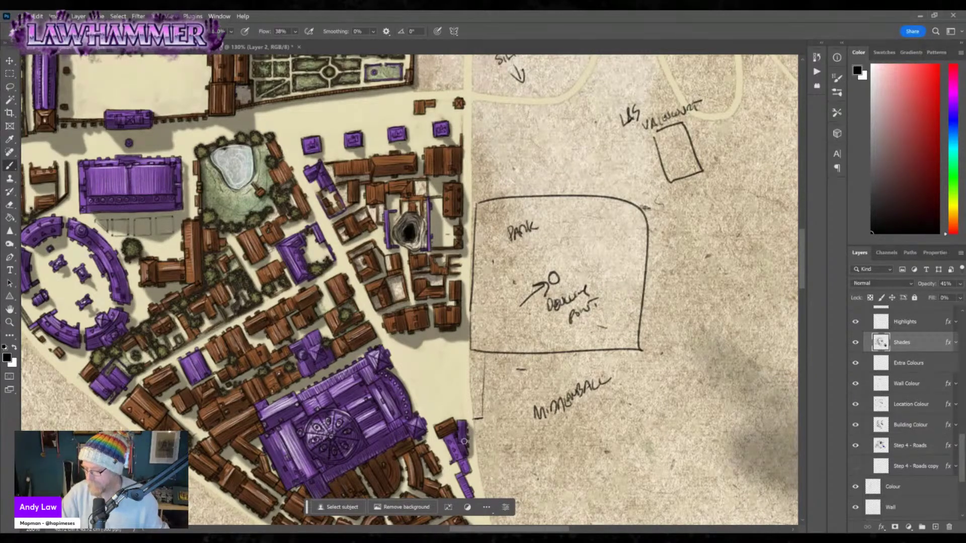
scroll(468, 435, down, 3)
drag(440, 359, 447, 352)
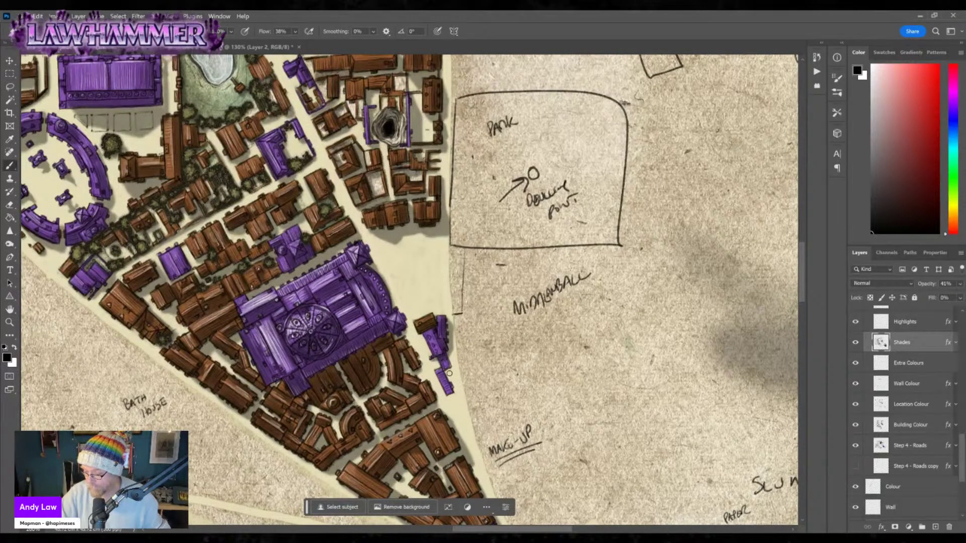
drag(446, 352, 455, 397)
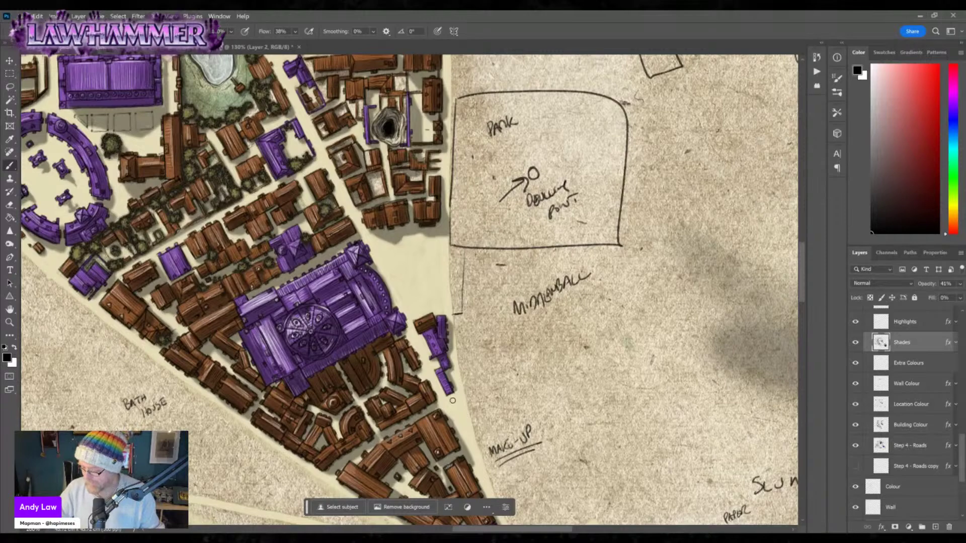
drag(456, 397, 449, 377)
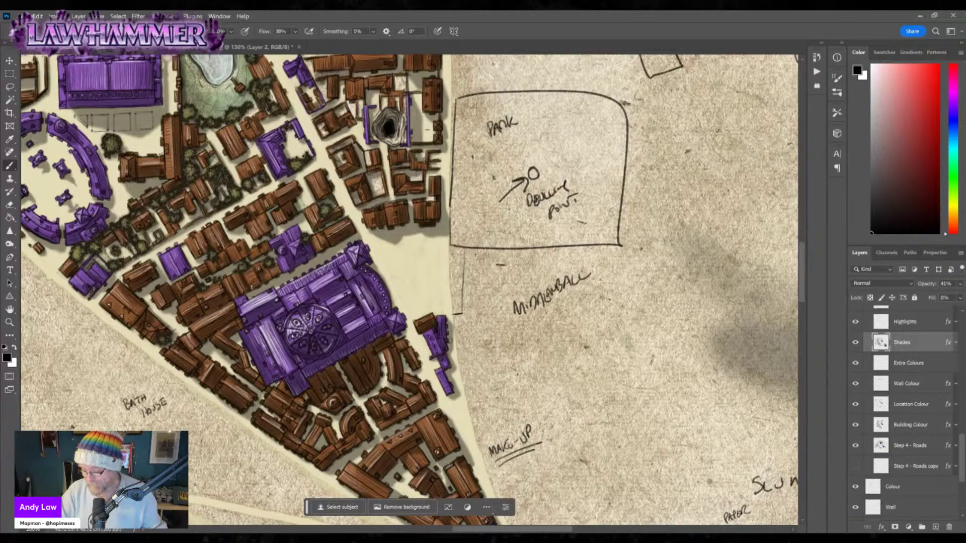
Shade the small square building at the road junction and touch up the shadows west and southeast of the sinkhole.
drag(467, 217, 506, 296)
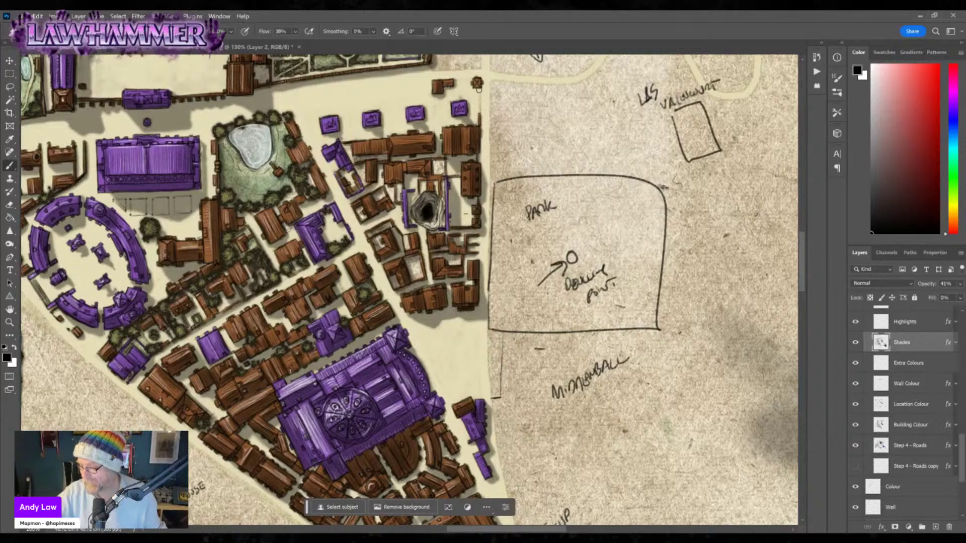
drag(481, 89, 533, 162)
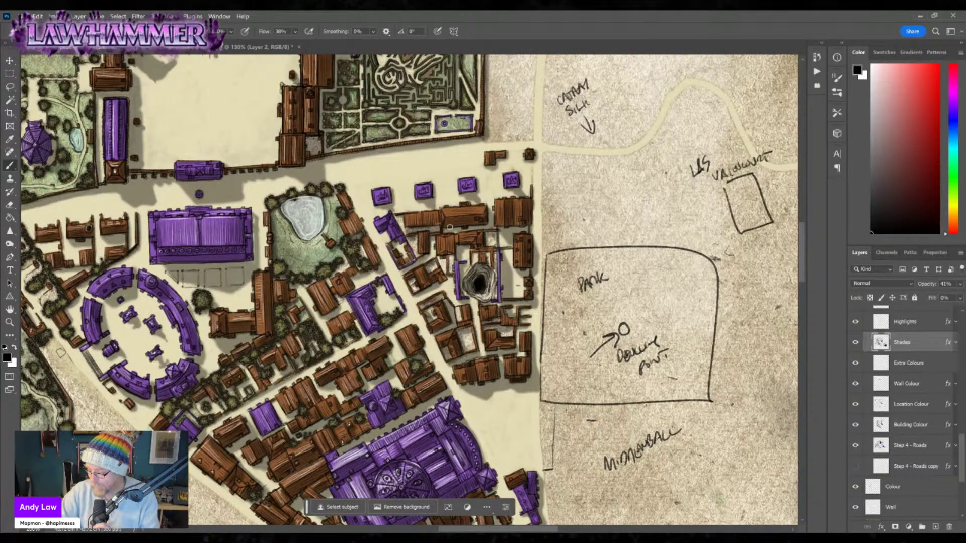
mouse_move(450, 272)
mouse_down()
mouse_move(453, 241)
mouse_move(446, 279)
mouse_up()
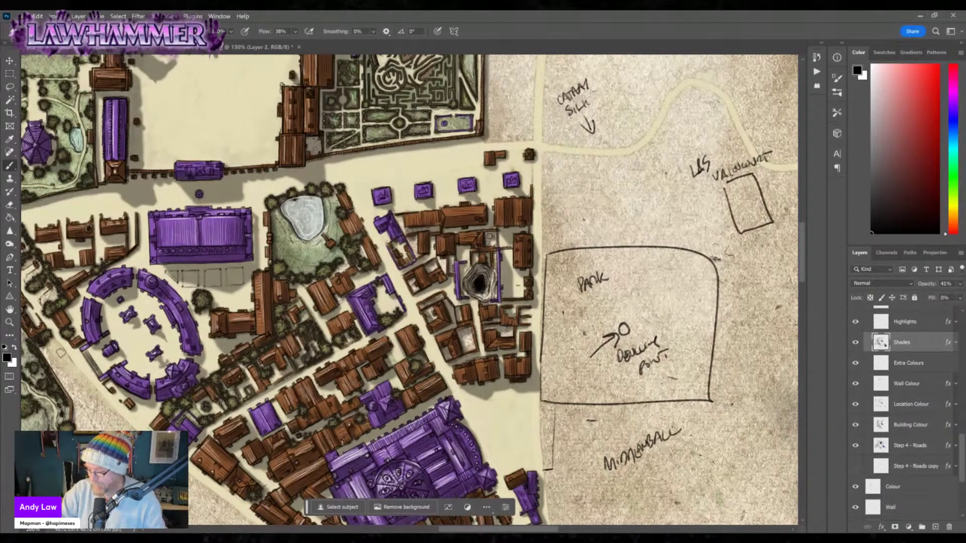
drag(529, 305, 521, 305)
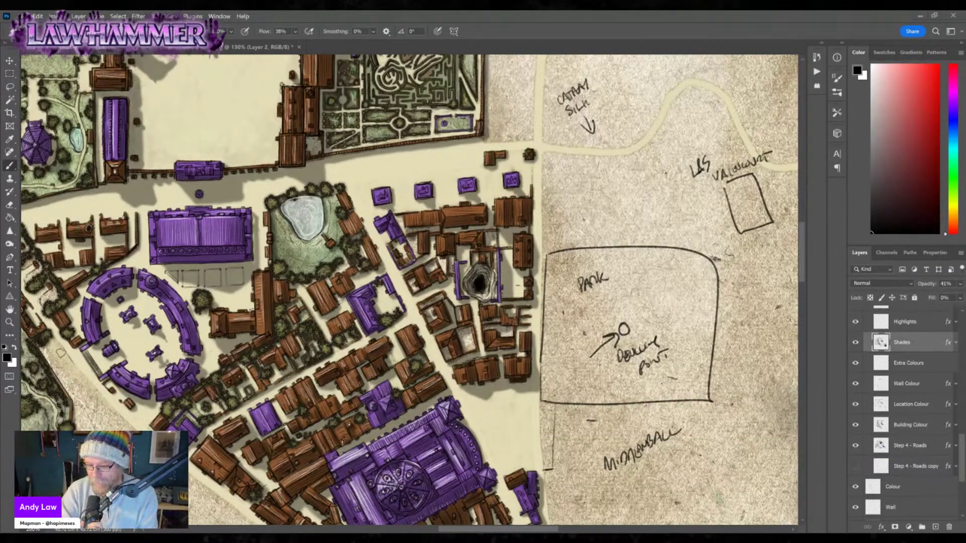
On the Highlights layer, highlight the figure on the easternmost small purple building and the roof edge just south of it.
key(z)
click(502, 214)
click(502, 213)
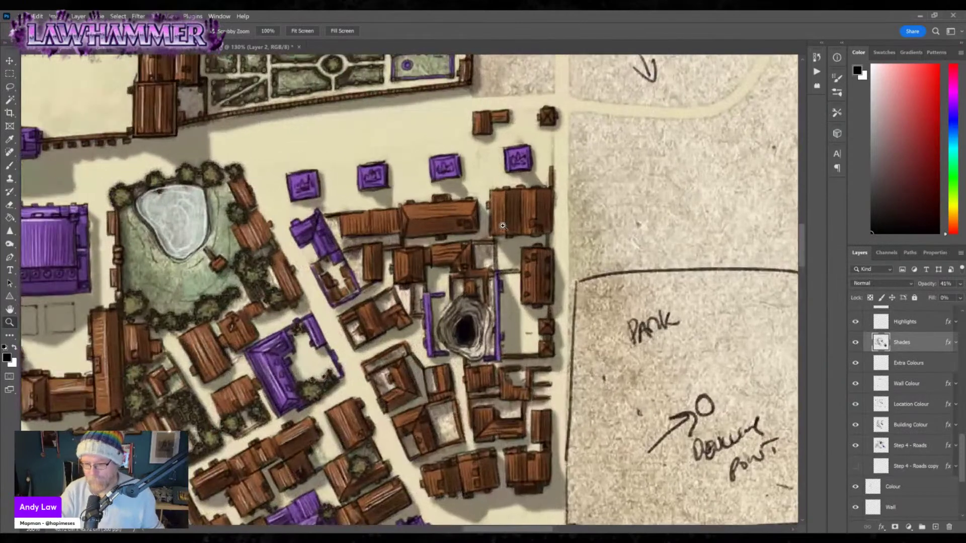
click(10, 165)
click(36, 31)
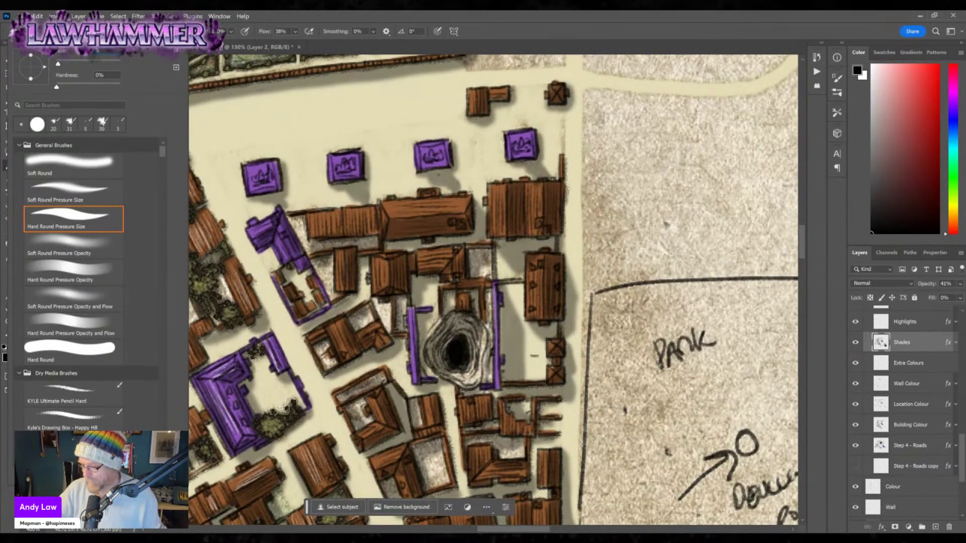
click(502, 190)
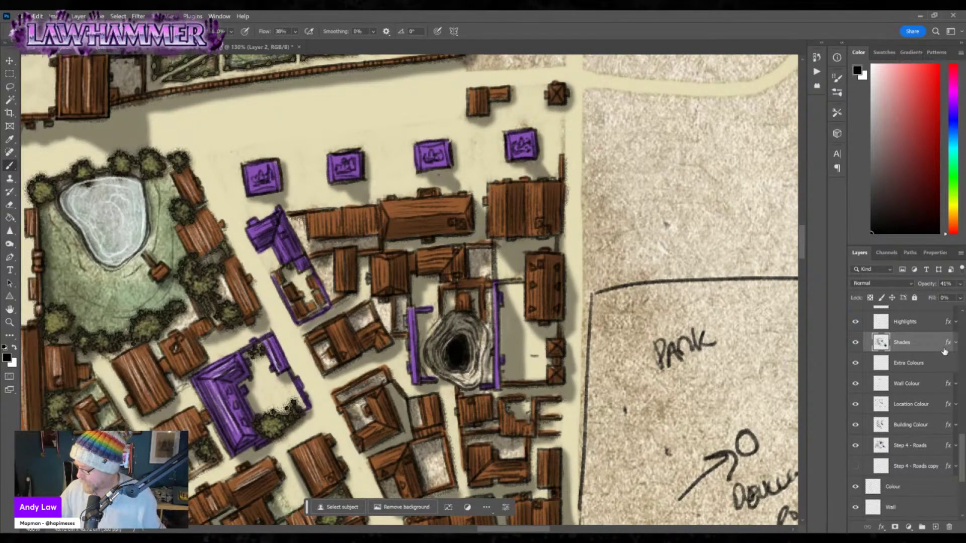
click(925, 322)
scroll(925, 322, up, 4)
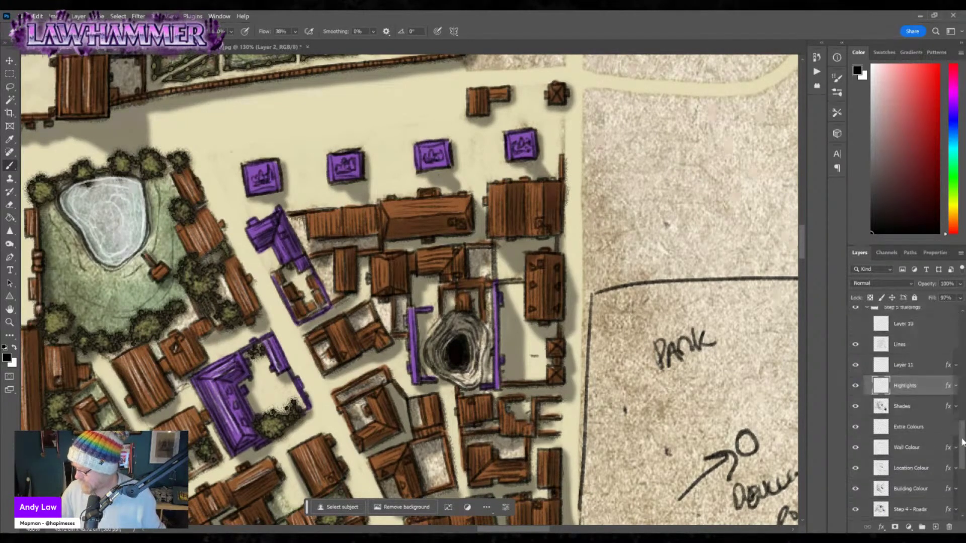
mouse_move(505, 185)
mouse_down()
mouse_move(503, 236)
mouse_move(492, 186)
mouse_up()
mouse_move(521, 147)
mouse_down()
mouse_move(510, 135)
mouse_move(529, 145)
mouse_up()
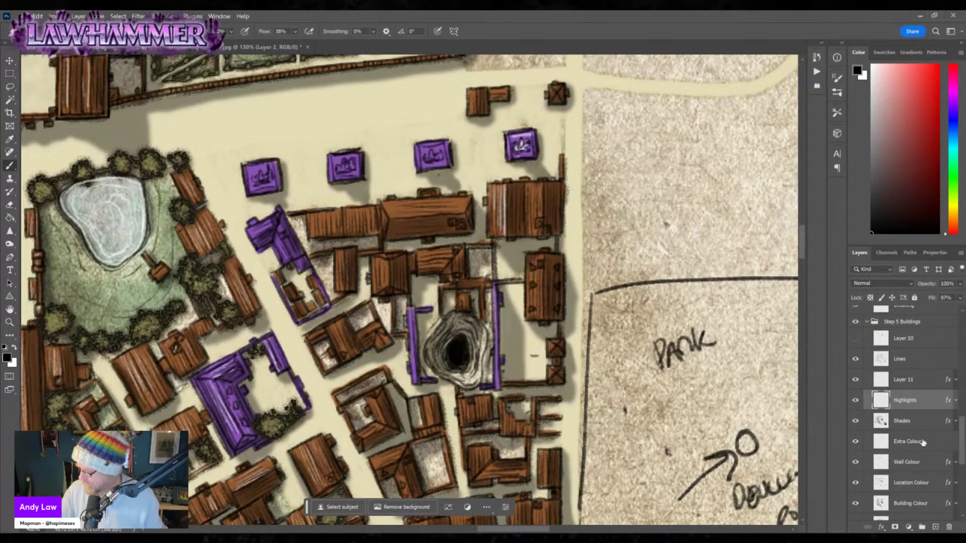
Darken the small purple buildings along the north road on the Shades layer, and highlight their central figures on the Highlights layer.
click(912, 423)
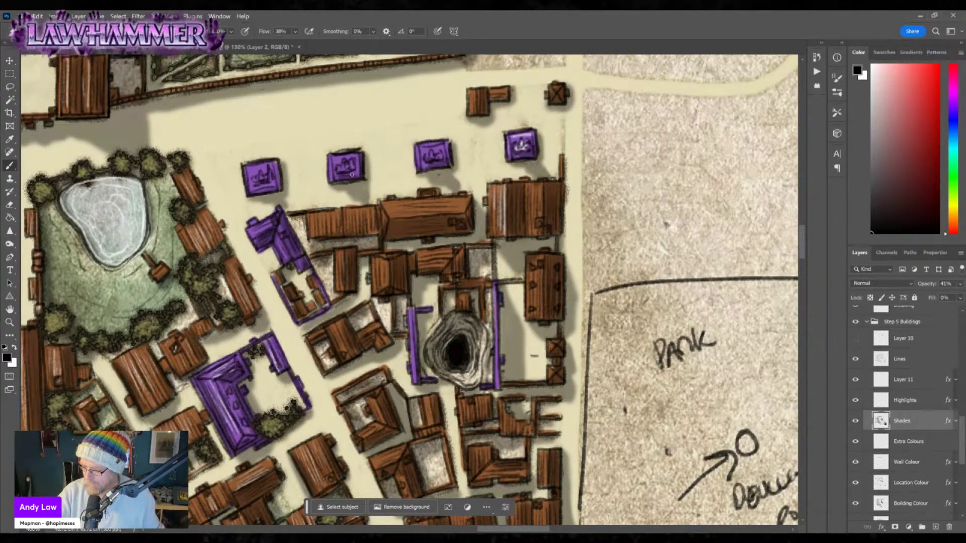
mouse_move(264, 179)
mouse_down()
mouse_move(274, 183)
mouse_move(272, 174)
mouse_move(282, 188)
mouse_up()
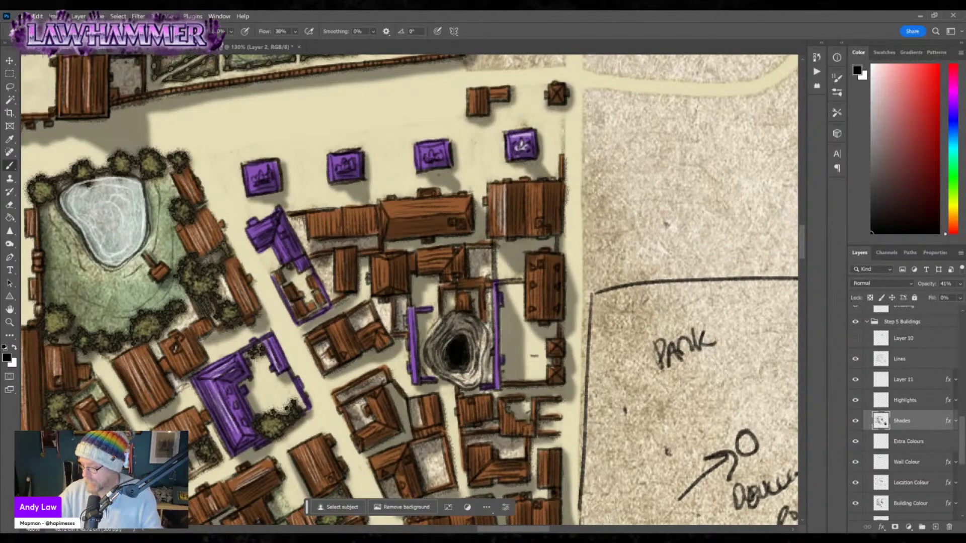
key(alt+bracketright)
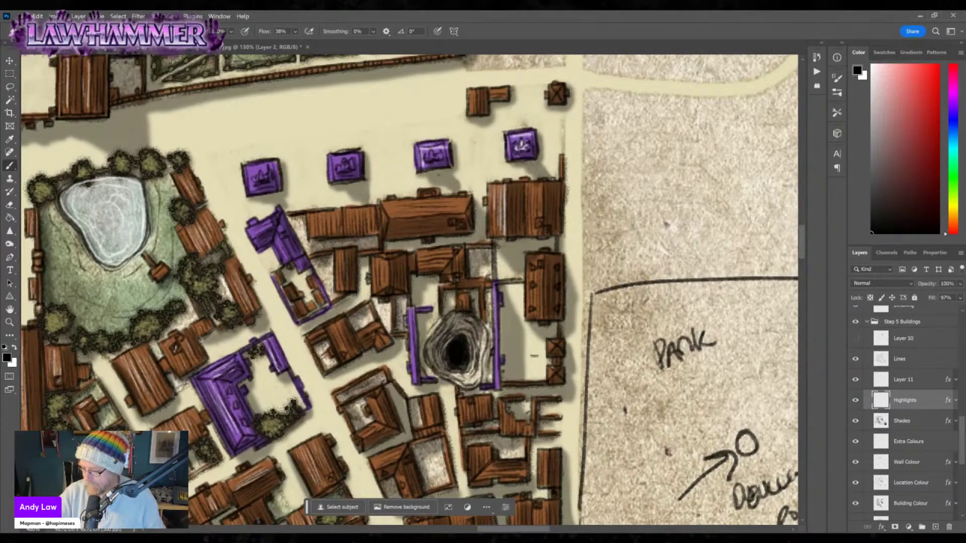
drag(347, 157, 343, 169)
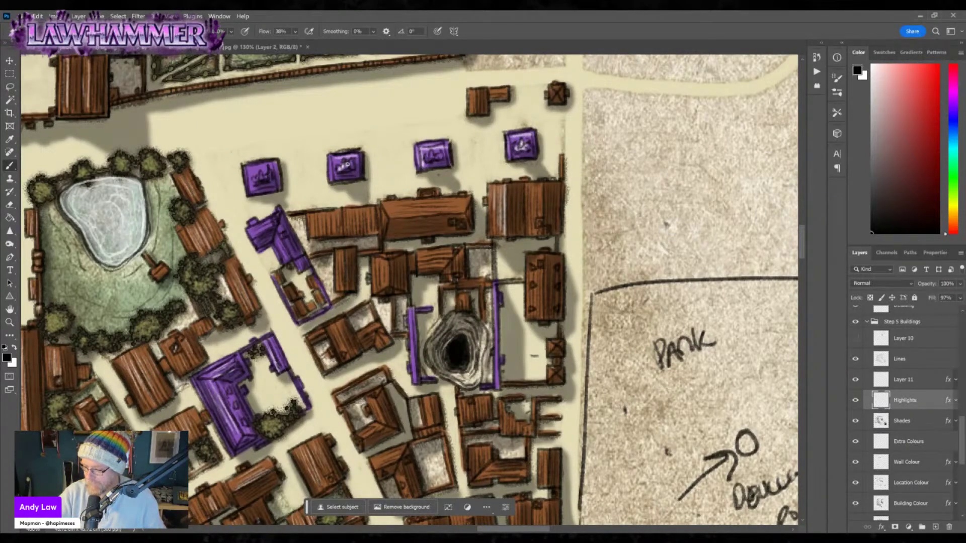
mouse_move(258, 178)
mouse_down()
mouse_move(269, 175)
mouse_move(246, 166)
mouse_move(249, 182)
mouse_up()
Paint highlights on the purple northwest corner building and the brown roofs along the block's northern side.
mouse_move(261, 233)
mouse_down()
mouse_move(283, 234)
mouse_move(277, 284)
mouse_move(287, 304)
mouse_up()
mouse_move(339, 211)
mouse_down()
mouse_move(350, 227)
mouse_move(354, 212)
mouse_move(374, 221)
mouse_move(359, 209)
mouse_move(373, 209)
mouse_move(321, 216)
mouse_up()
mouse_move(344, 268)
mouse_down()
mouse_move(342, 284)
mouse_move(337, 257)
mouse_up()
mouse_move(391, 271)
mouse_down()
mouse_move(375, 265)
mouse_move(385, 255)
mouse_up()
mouse_move(390, 218)
mouse_down()
mouse_move(449, 207)
mouse_move(390, 206)
mouse_move(463, 200)
mouse_move(425, 193)
mouse_move(435, 192)
mouse_up()
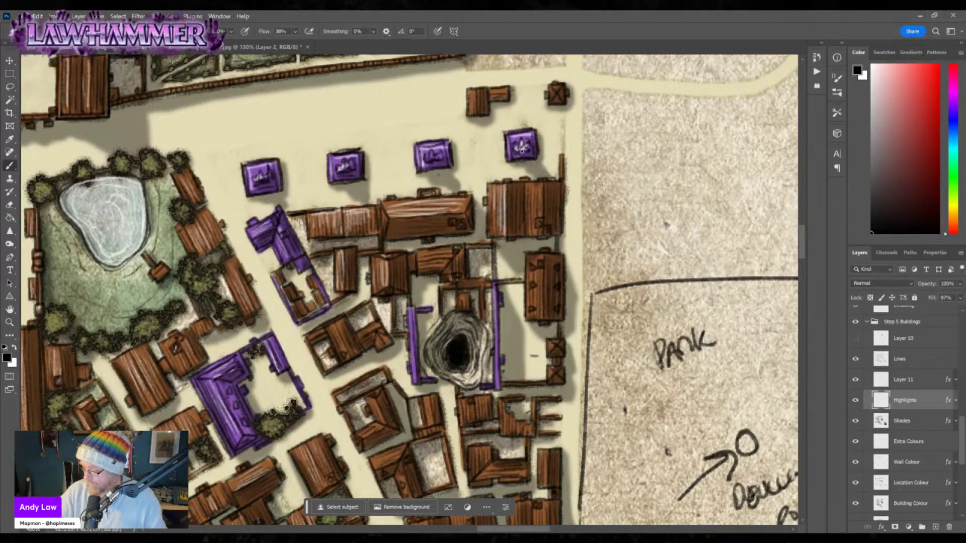
Highlight the long brown building east of the sinkhole, the sinkhole's southern rim and the purple walls on both sides of it.
mouse_move(540, 254)
mouse_down()
mouse_move(540, 317)
mouse_move(529, 260)
mouse_move(530, 299)
mouse_up()
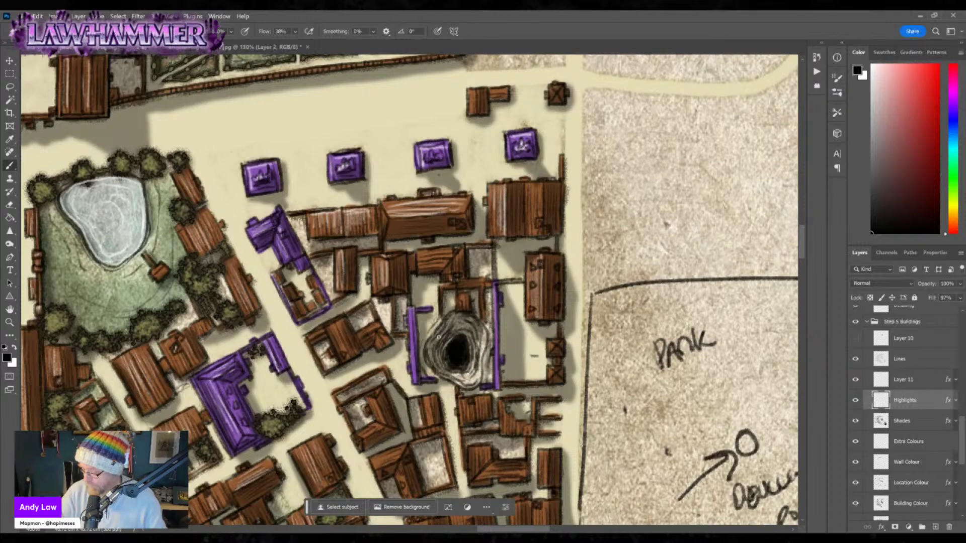
mouse_move(457, 380)
mouse_down()
mouse_move(473, 380)
mouse_move(483, 341)
mouse_move(485, 369)
mouse_move(464, 388)
mouse_move(487, 329)
mouse_move(446, 386)
mouse_up()
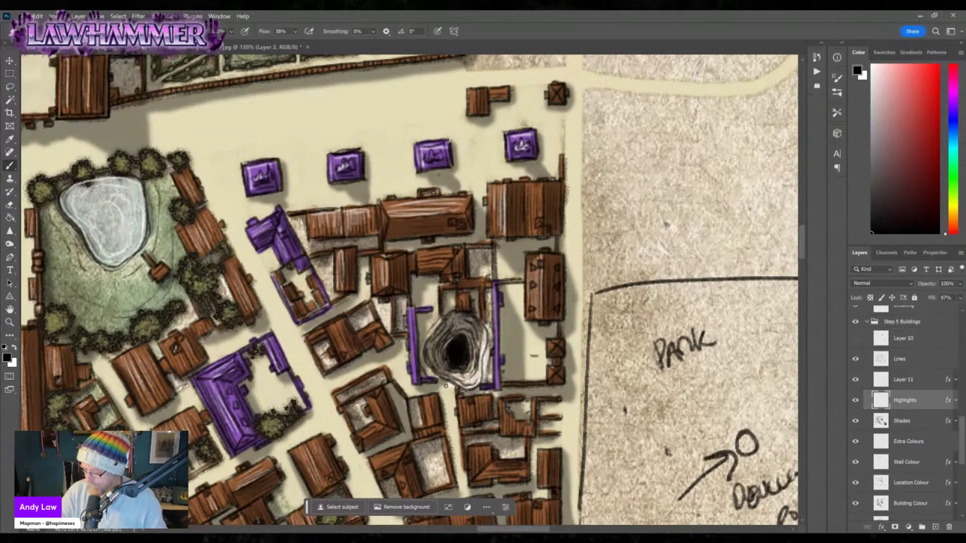
drag(411, 308, 411, 387)
drag(496, 286, 496, 365)
Paint highlights on the brown roofs northwest, west and southwest of the sinkhole, down to the block's southern row.
mouse_move(341, 325)
mouse_down()
mouse_move(343, 355)
mouse_move(340, 320)
mouse_up()
scroll(403, 267, down, 3)
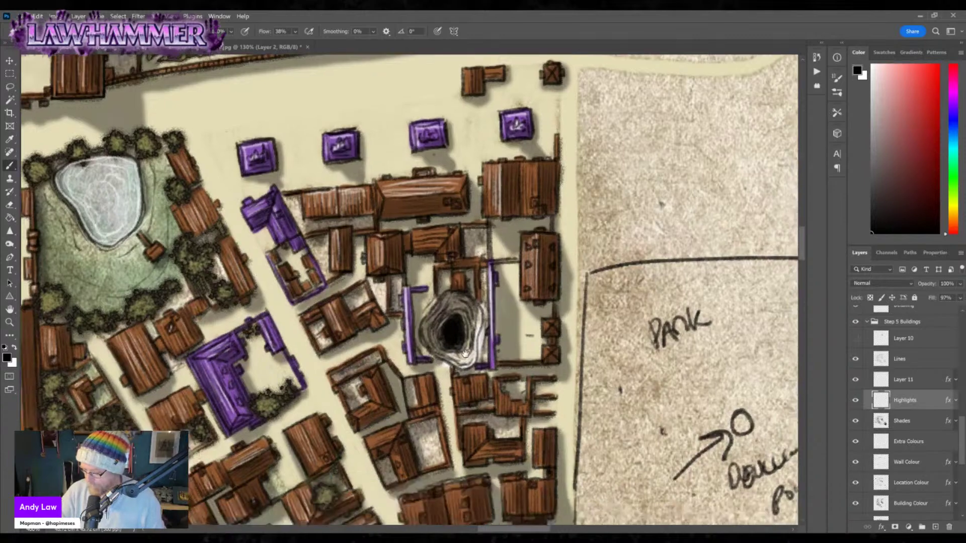
drag(367, 234, 371, 258)
drag(347, 322, 355, 359)
mouse_move(404, 331)
mouse_down()
mouse_move(403, 322)
mouse_move(403, 346)
mouse_up()
drag(377, 389, 344, 376)
mouse_move(437, 434)
mouse_down()
mouse_move(445, 449)
mouse_move(435, 436)
mouse_move(436, 469)
mouse_move(447, 455)
mouse_move(402, 456)
mouse_move(395, 467)
mouse_move(398, 453)
mouse_up()
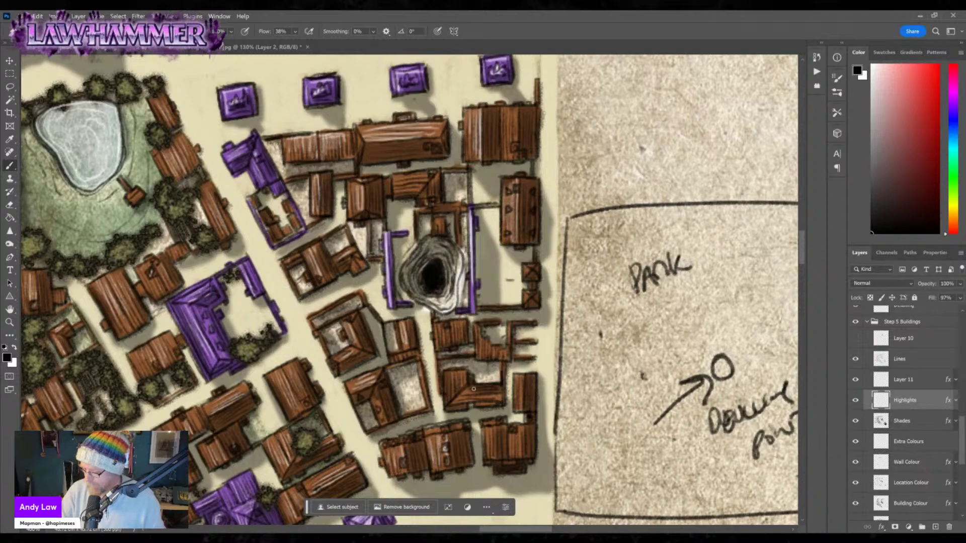
Highlight the brown roofs just south of the sinkhole, the large northeast buildings and the two small square towers on the east edge.
mouse_move(455, 382)
mouse_down()
mouse_move(452, 395)
mouse_move(446, 387)
mouse_up()
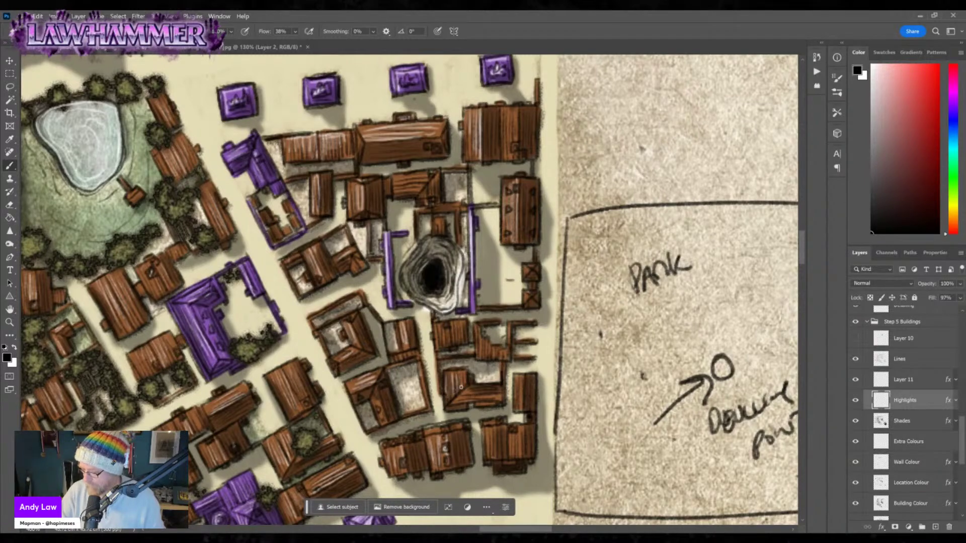
mouse_move(448, 336)
mouse_down()
mouse_move(446, 324)
mouse_move(437, 342)
mouse_move(453, 337)
mouse_up()
drag(516, 193, 515, 207)
mouse_move(518, 115)
mouse_down()
mouse_move(515, 141)
mouse_move(506, 136)
mouse_up()
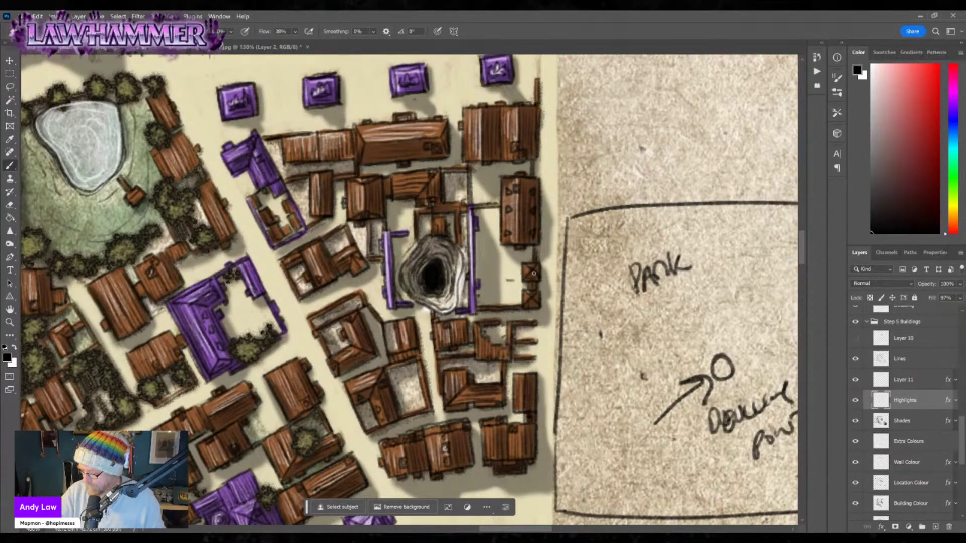
drag(528, 269, 527, 298)
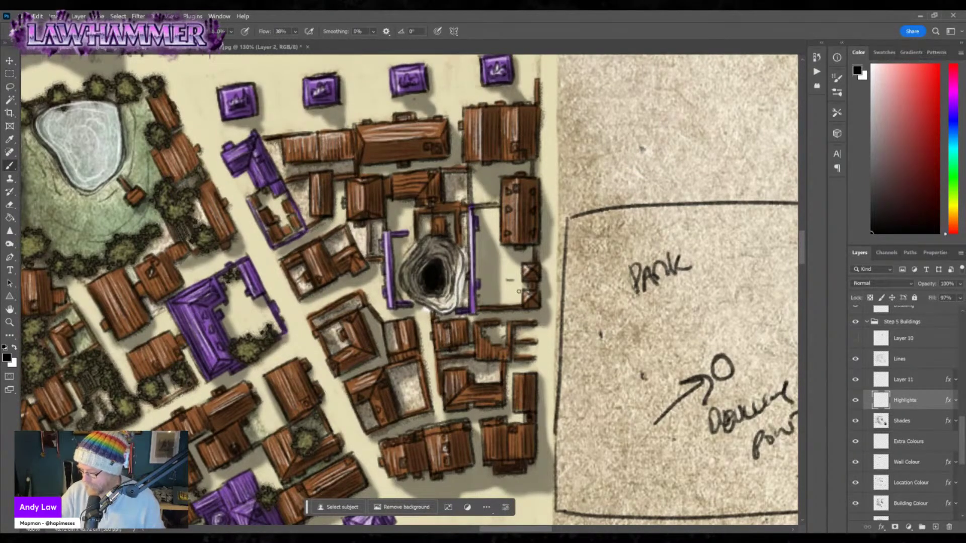
Paint highlights on the brown roofs in the block's southeast corner, keeping to the Highlights layer.
drag(519, 403, 517, 380)
mouse_move(483, 336)
mouse_down()
mouse_move(480, 357)
mouse_move(495, 347)
mouse_move(476, 345)
mouse_move(481, 327)
mouse_up()
mouse_move(462, 395)
mouse_down()
mouse_move(497, 384)
mouse_move(522, 421)
mouse_move(468, 402)
mouse_move(493, 397)
mouse_up()
click(905, 420)
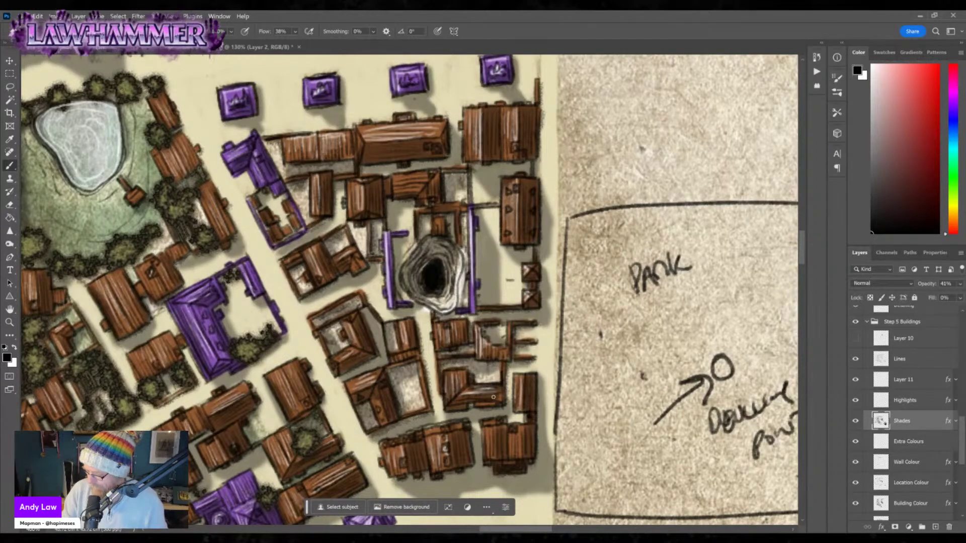
click(906, 400)
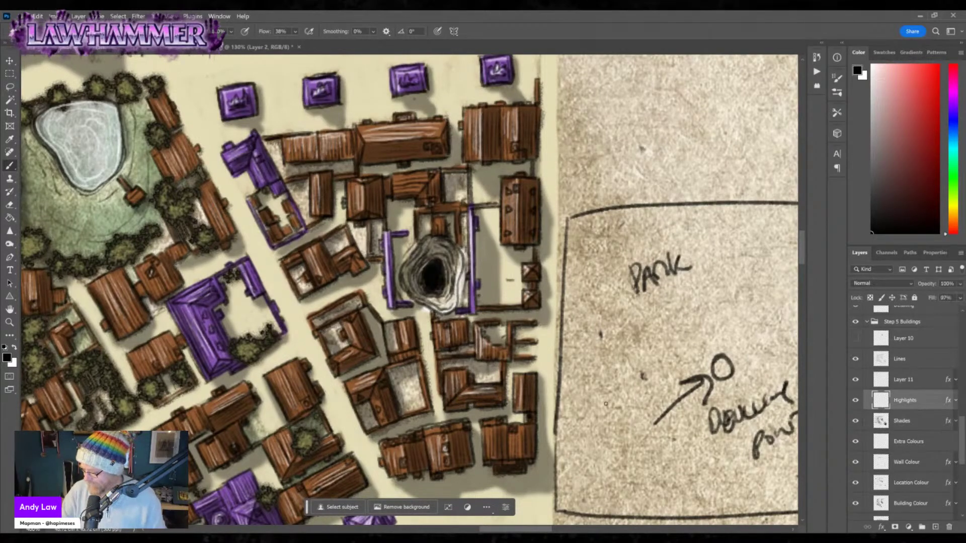
mouse_move(520, 427)
mouse_down()
mouse_move(519, 455)
mouse_move(489, 456)
mouse_up()
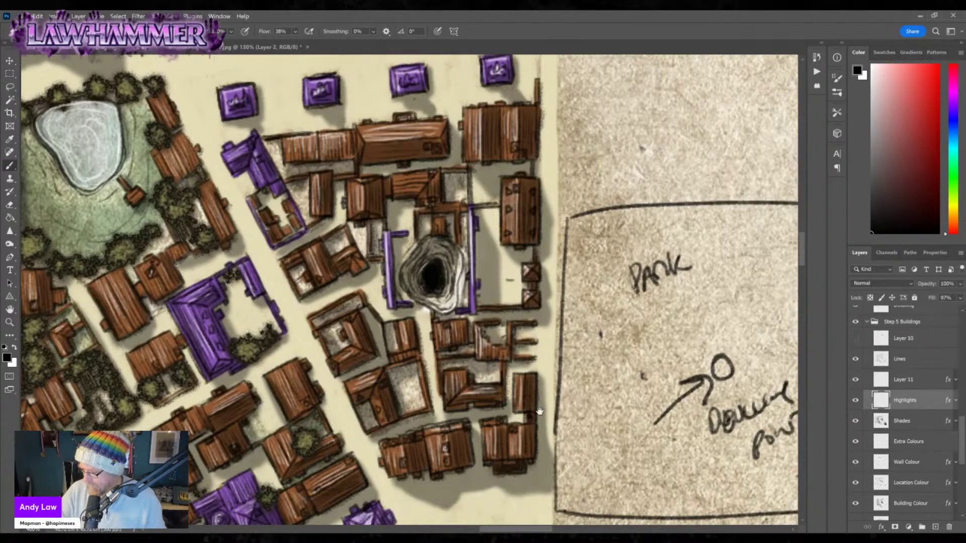
Highlight the roof north of the sinkhole and the narrow purple buildings southeast of the large domed purple complex.
scroll(436, 180, down, 3)
scroll(436, 180, up, 2)
drag(389, 157, 419, 146)
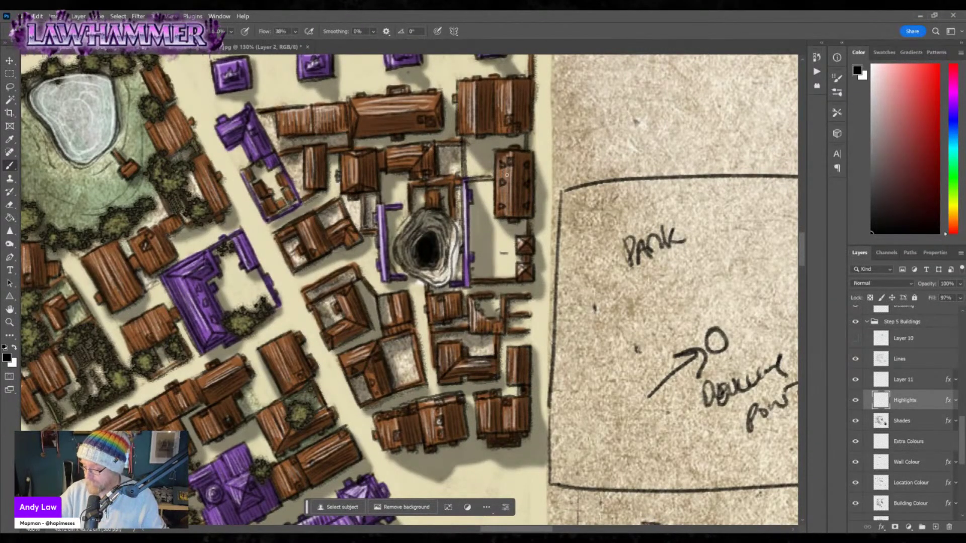
scroll(512, 369, down, 6)
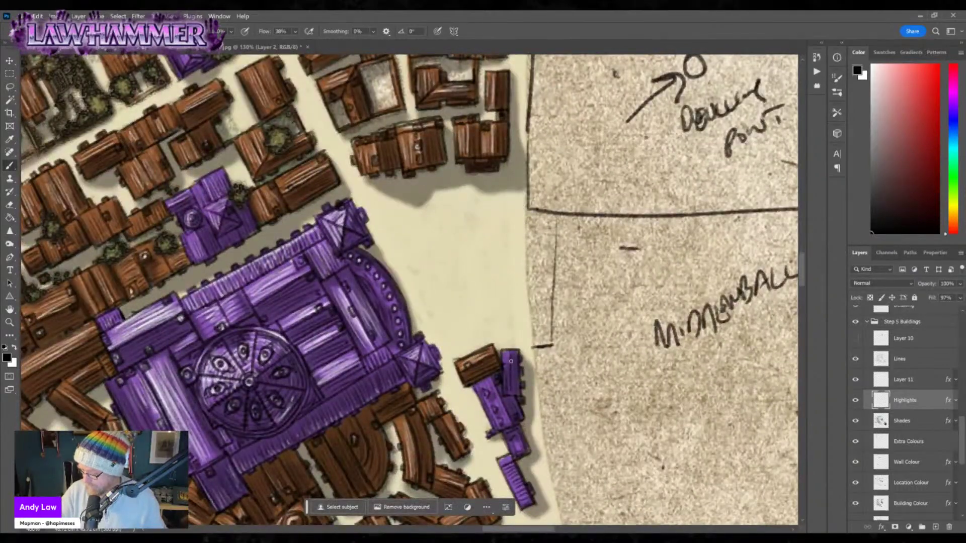
mouse_move(495, 396)
mouse_down()
mouse_move(516, 444)
mouse_move(516, 428)
mouse_move(507, 478)
mouse_move(523, 499)
mouse_up()
mouse_move(510, 352)
mouse_down()
mouse_move(508, 388)
mouse_move(514, 354)
mouse_move(504, 360)
mouse_up()
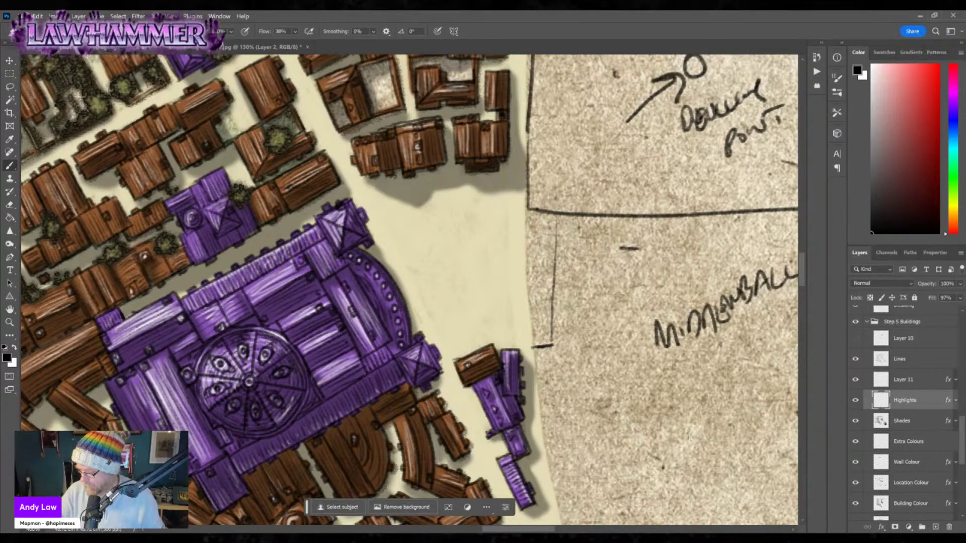
Return to the sinkhole block, make the Trees layer active and choose the Scattered Maple Leaves brush.
mouse_move(507, 192)
mouse_down()
mouse_move(513, 367)
mouse_move(549, 524)
mouse_up()
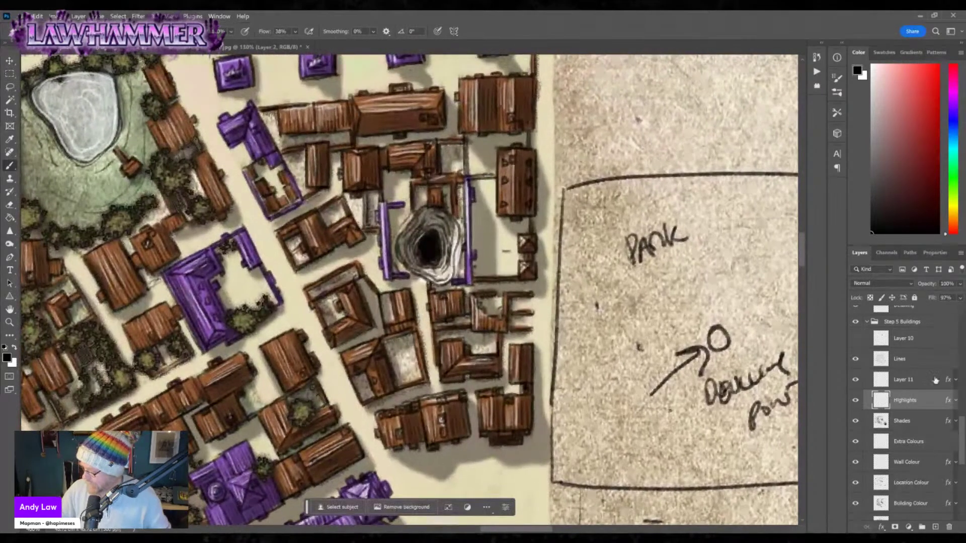
scroll(921, 408, up, 5)
click(923, 408)
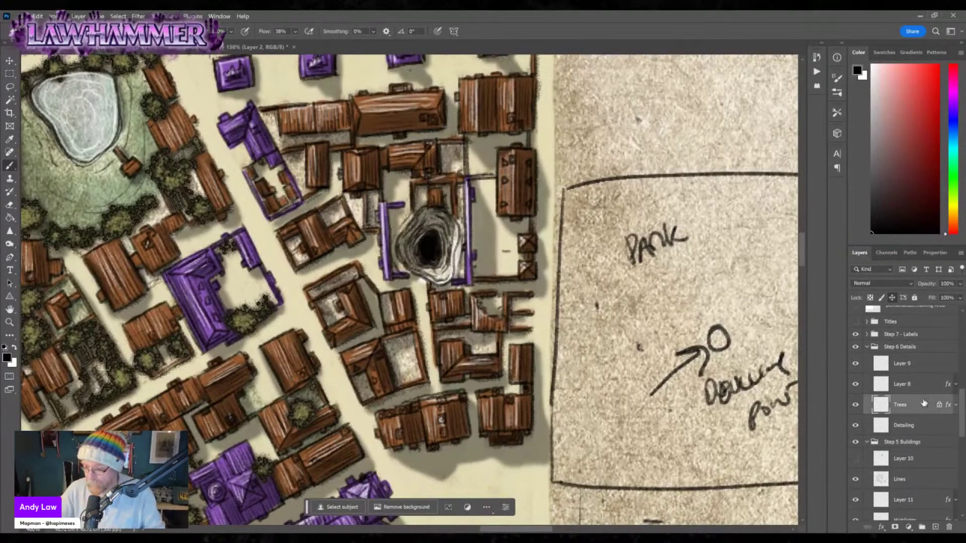
click(31, 31)
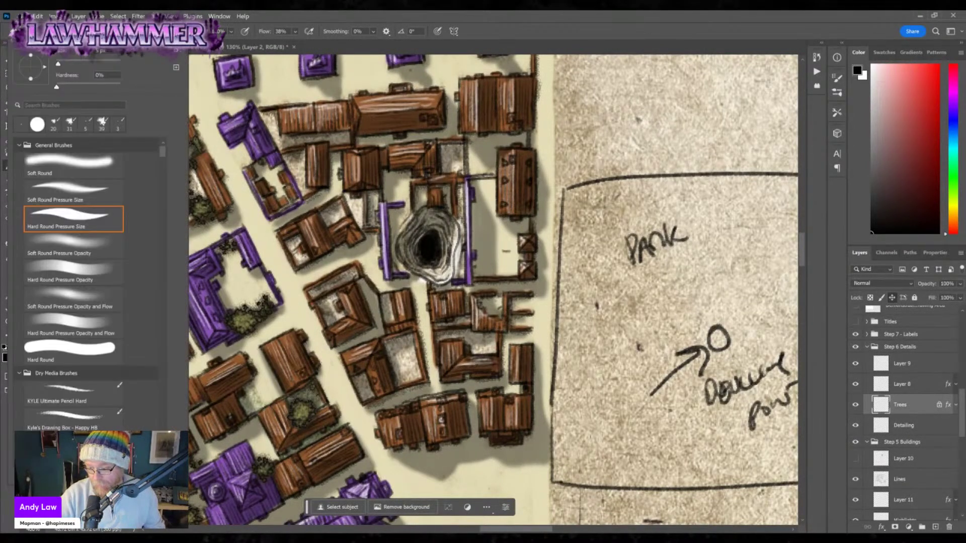
scroll(76, 281, down, 10)
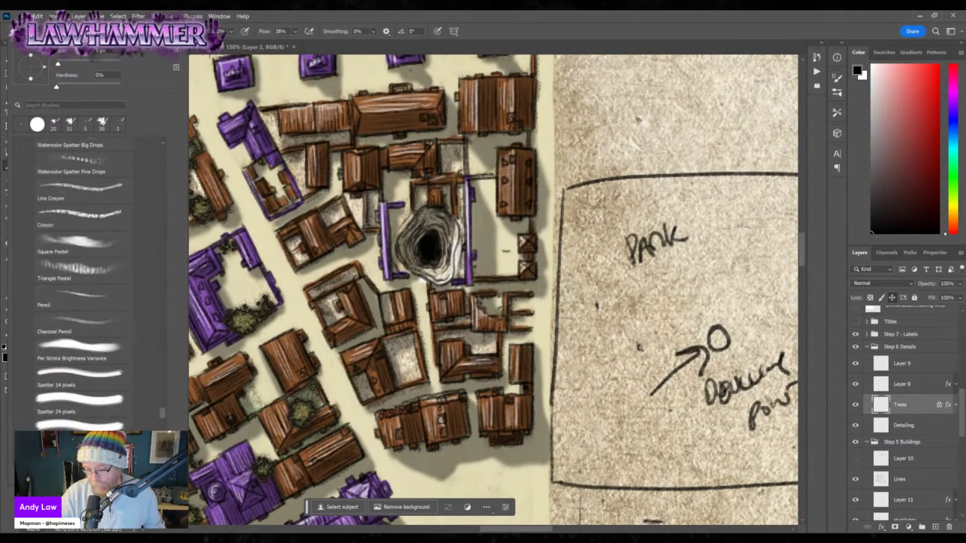
scroll(80, 281, down, 12)
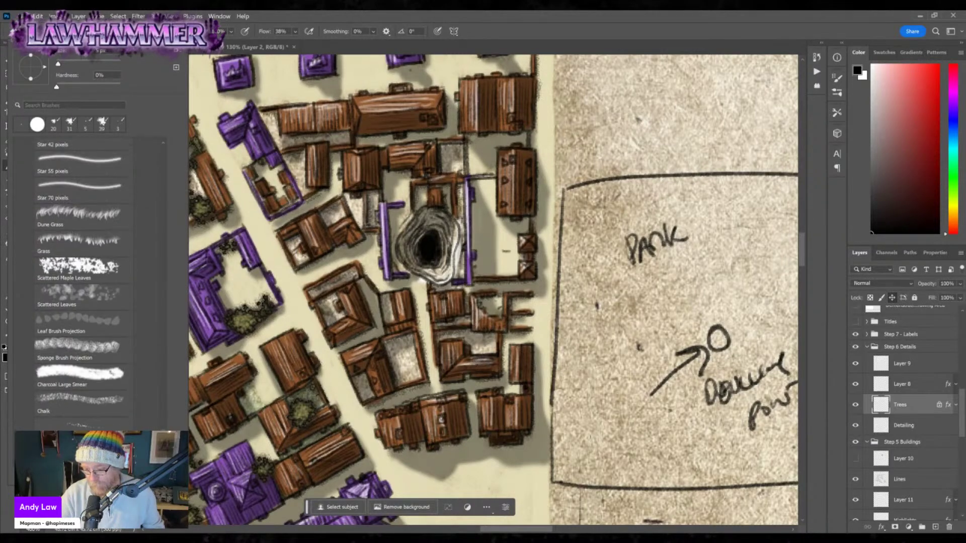
click(78, 327)
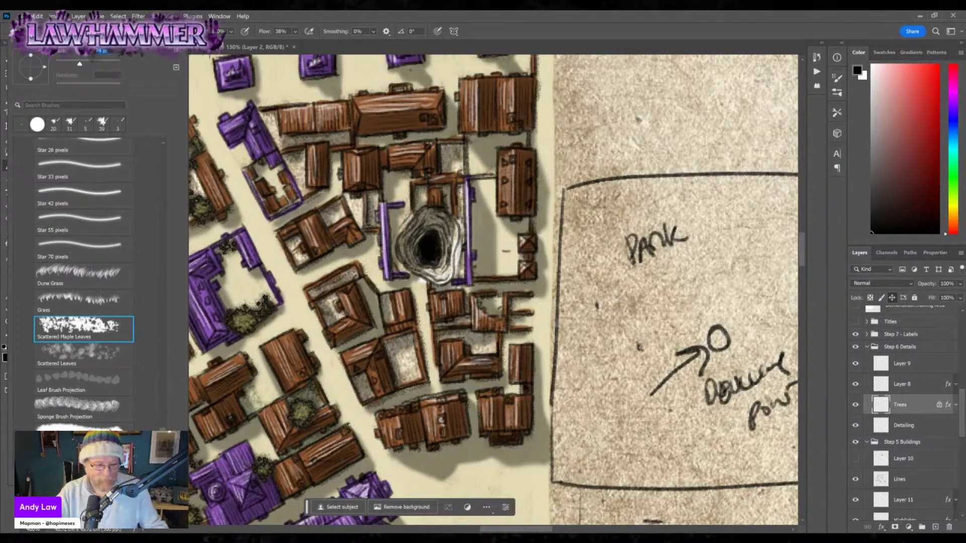
Paint trees among the brown buildings southwest and northwest of the sinkhole and beside the purple northwest corner building.
click(376, 284)
mouse_move(376, 284)
mouse_down()
mouse_move(382, 318)
mouse_move(415, 342)
mouse_move(409, 350)
mouse_up()
drag(352, 262, 348, 271)
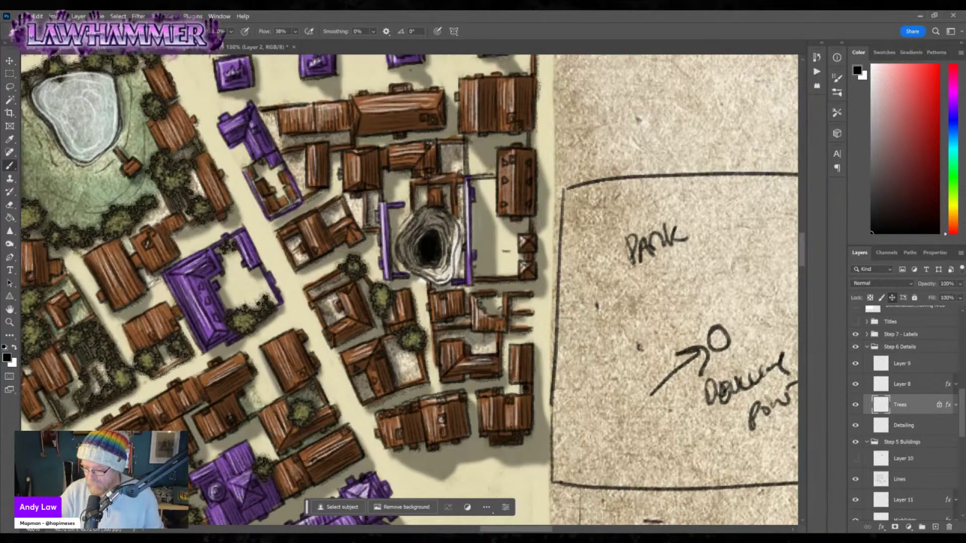
drag(334, 199, 352, 216)
mouse_move(292, 153)
mouse_down()
mouse_move(265, 107)
mouse_move(276, 143)
mouse_up()
drag(337, 151, 362, 140)
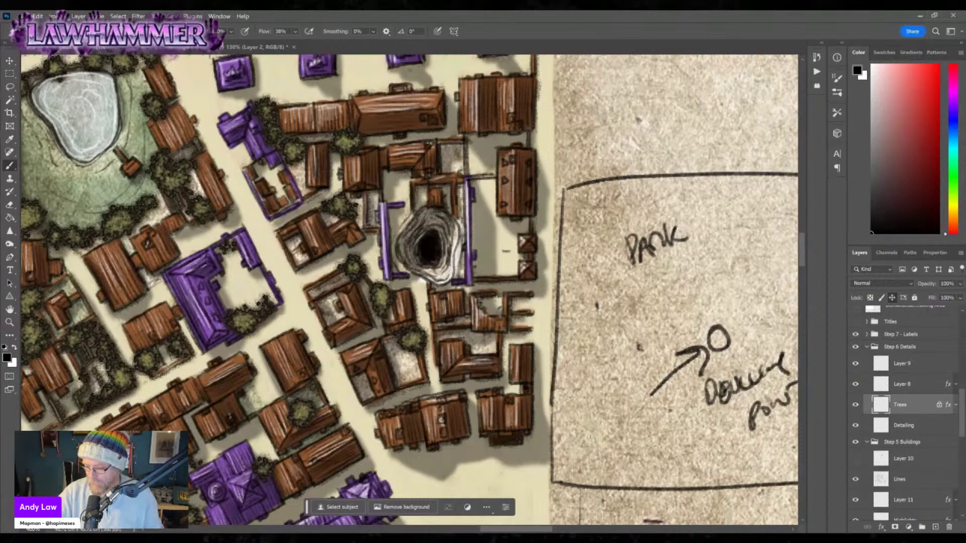
Paint trees close to the sinkhole's north and south sides and between the brown buildings in the southern row.
mouse_move(422, 214)
mouse_down()
mouse_move(409, 182)
mouse_move(448, 156)
mouse_move(456, 162)
mouse_up()
drag(423, 279, 428, 297)
drag(432, 342, 452, 319)
drag(472, 418, 475, 395)
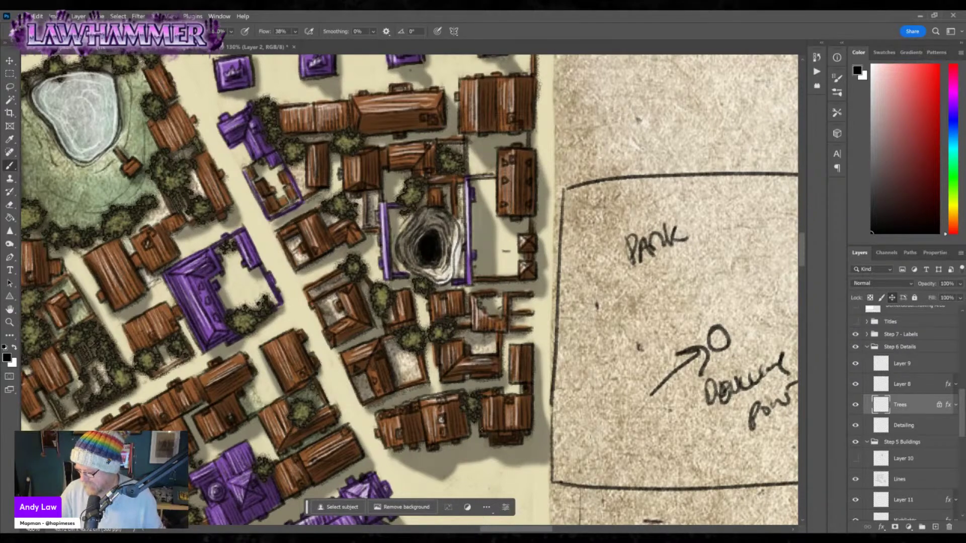
Paint trees along the block's eastern side, by the ruined southeast building and beside the large northeast roofs.
drag(502, 287, 493, 317)
drag(470, 174, 486, 189)
click(525, 220)
mouse_move(532, 86)
mouse_down()
mouse_move(535, 313)
mouse_move(525, 294)
mouse_move(539, 287)
mouse_move(529, 282)
mouse_move(520, 302)
mouse_up()
mouse_move(450, 322)
mouse_down()
mouse_move(435, 315)
mouse_move(443, 296)
mouse_move(438, 322)
mouse_up()
mouse_move(442, 201)
mouse_down()
mouse_move(432, 186)
mouse_move(450, 178)
mouse_move(460, 193)
mouse_move(448, 173)
mouse_up()
Undo the latest tree strokes.
key(ctrl+z)
key(ctrl+z)
key(ctrl+z)
key(ctrl+z)
key(ctrl+z)
key(ctrl+z)
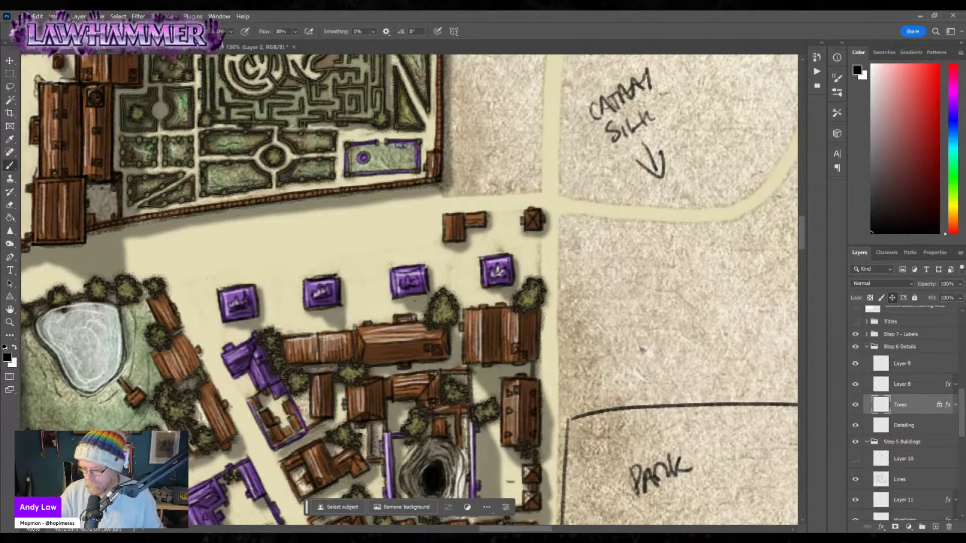
Try a smaller brush with a single bush dab northwest of the westernmost small purple building.
drag(491, 389, 489, 283)
click(20, 31)
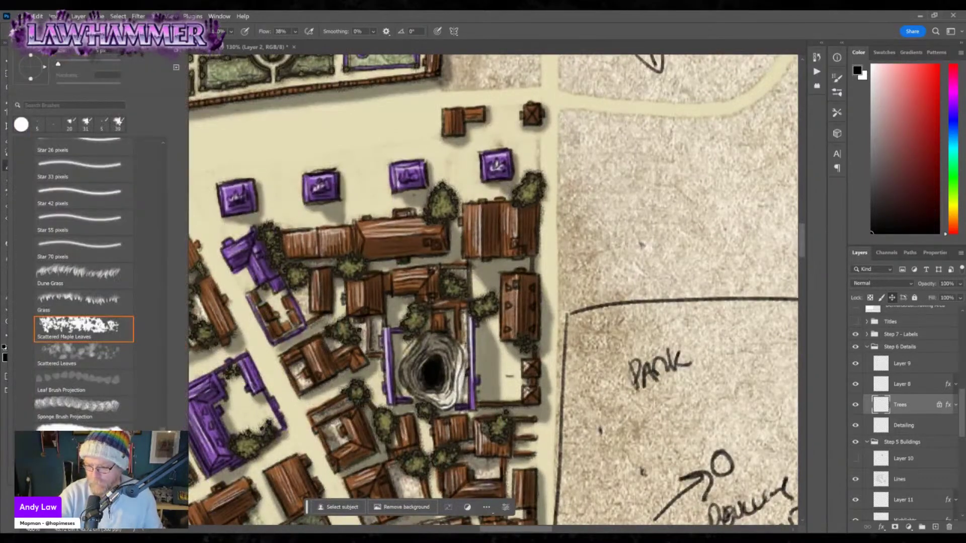
click(217, 158)
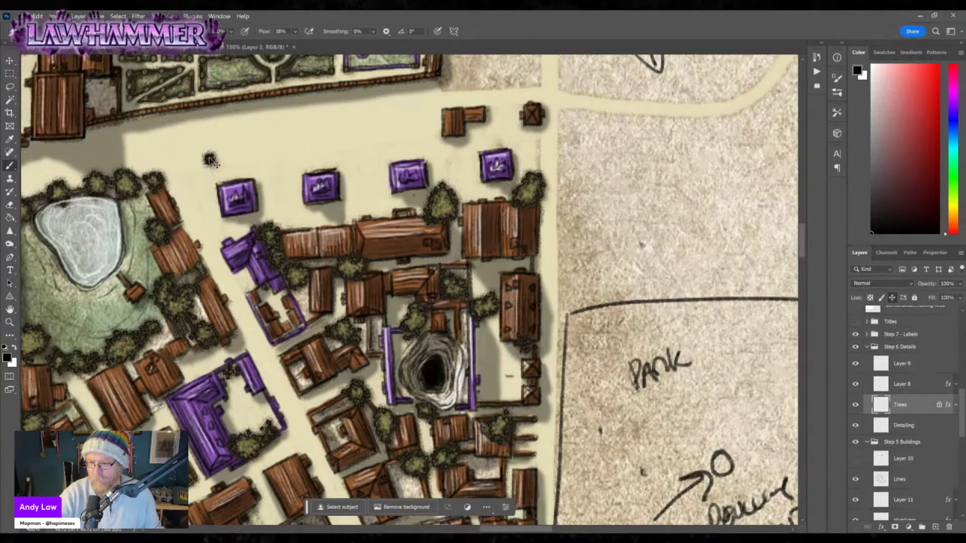
Choose the KYLE Ultimate Pencil Hard brush for painting small bushes.
click(20, 31)
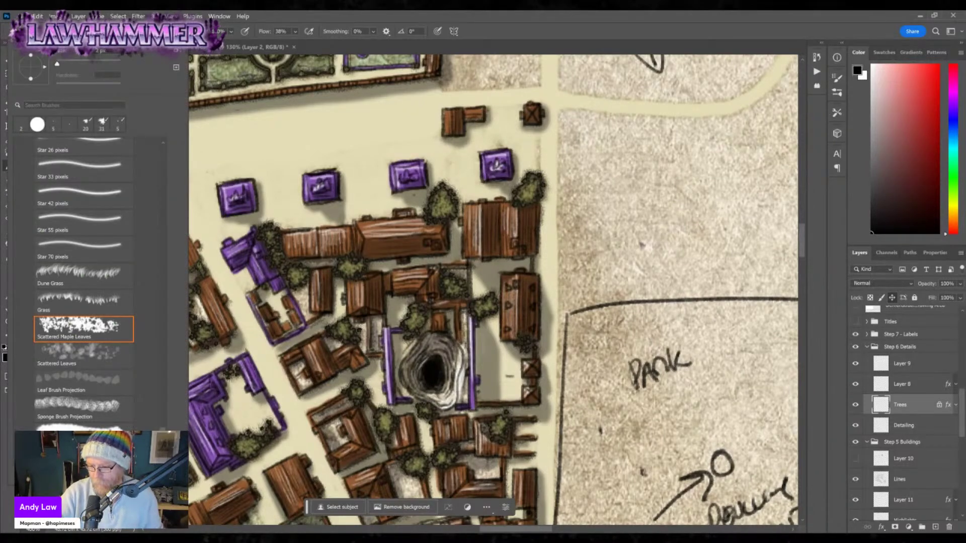
key(])
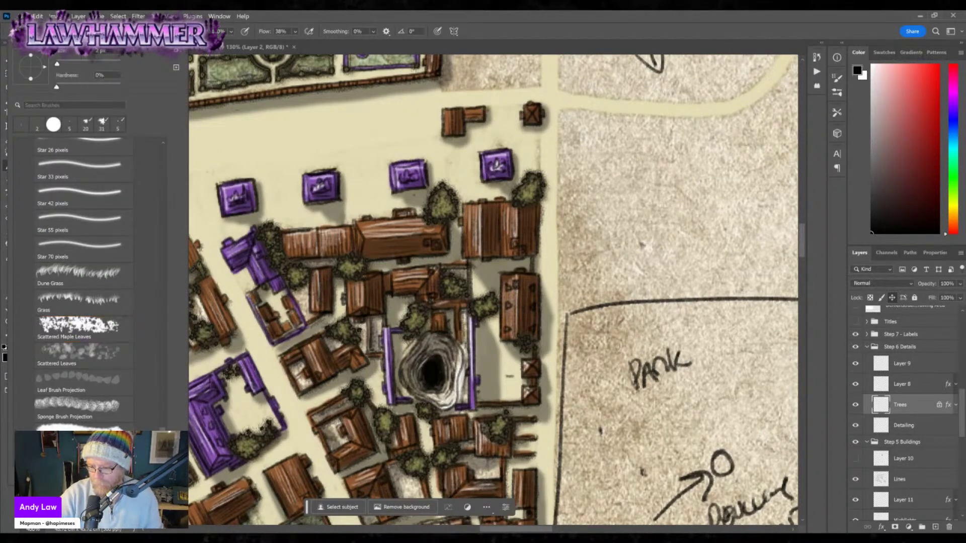
scroll(76, 282, up, 10)
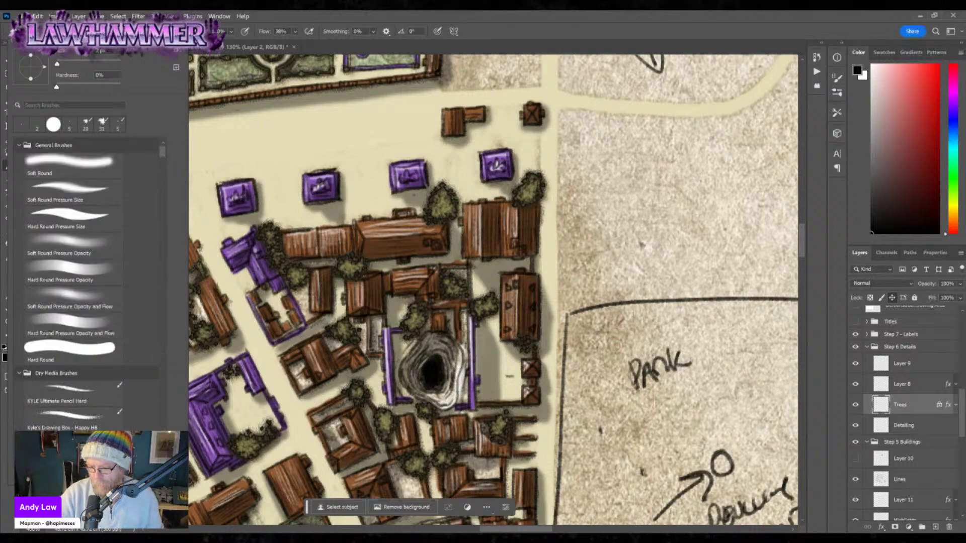
click(70, 394)
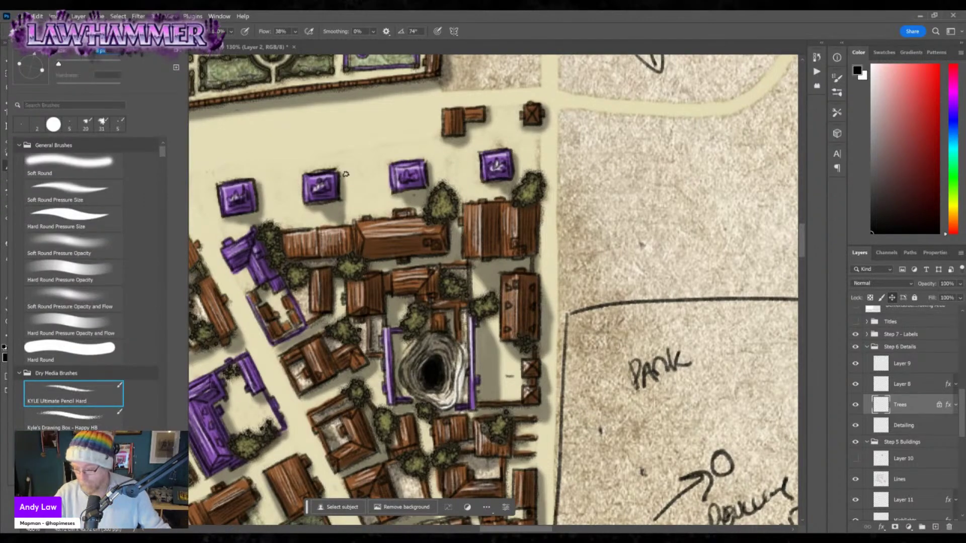
Dab an evenly spaced row of small bushes north of the four small purple buildings, ending at the brown L-shaped building.
click(226, 160)
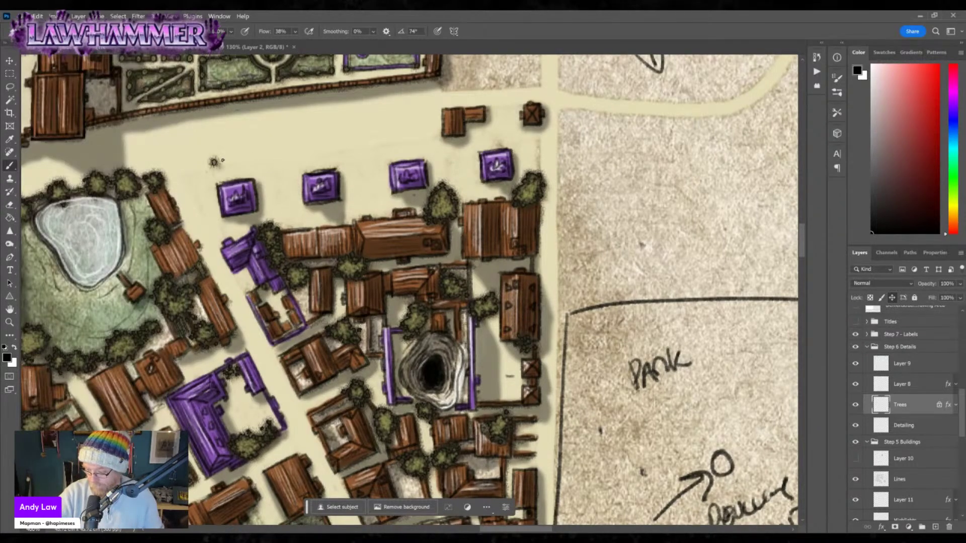
click(225, 161)
click(234, 159)
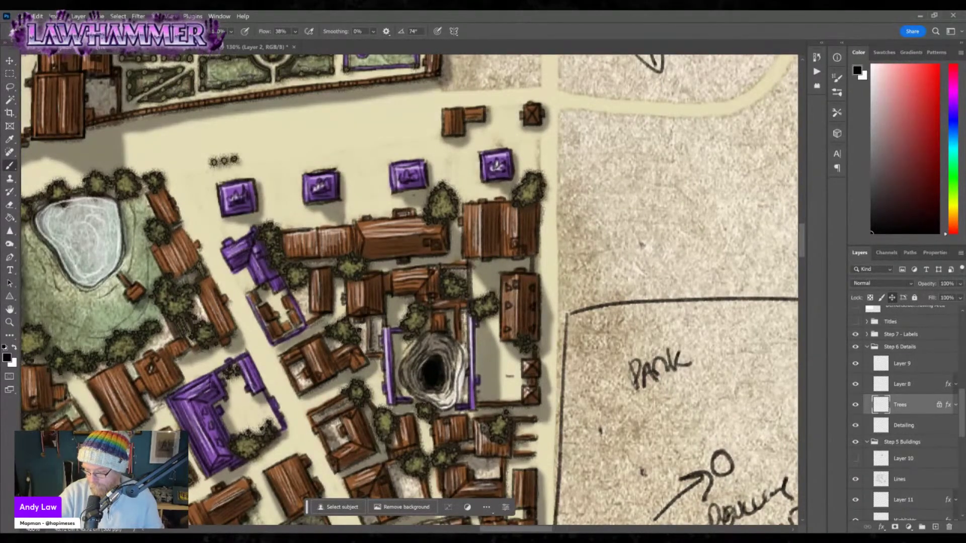
click(244, 158)
click(255, 157)
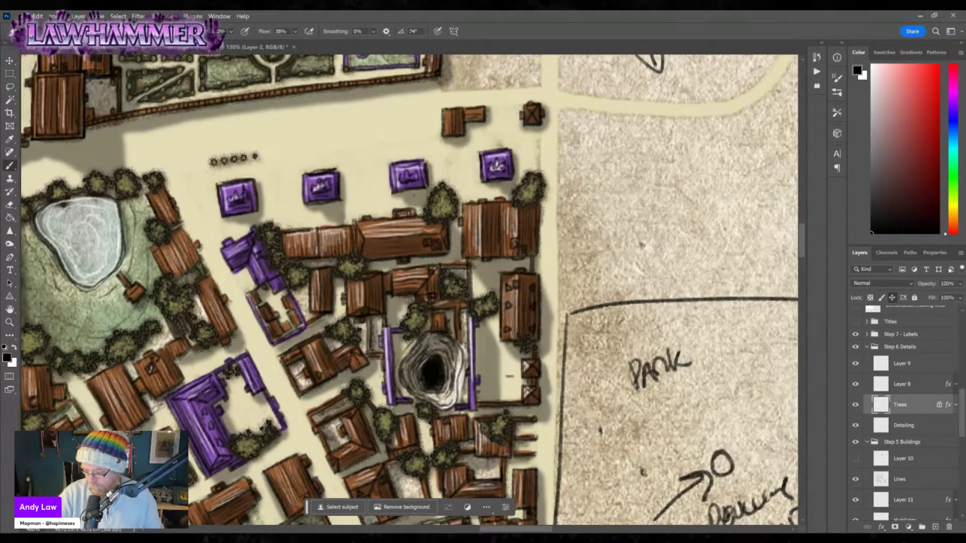
click(267, 153)
click(278, 153)
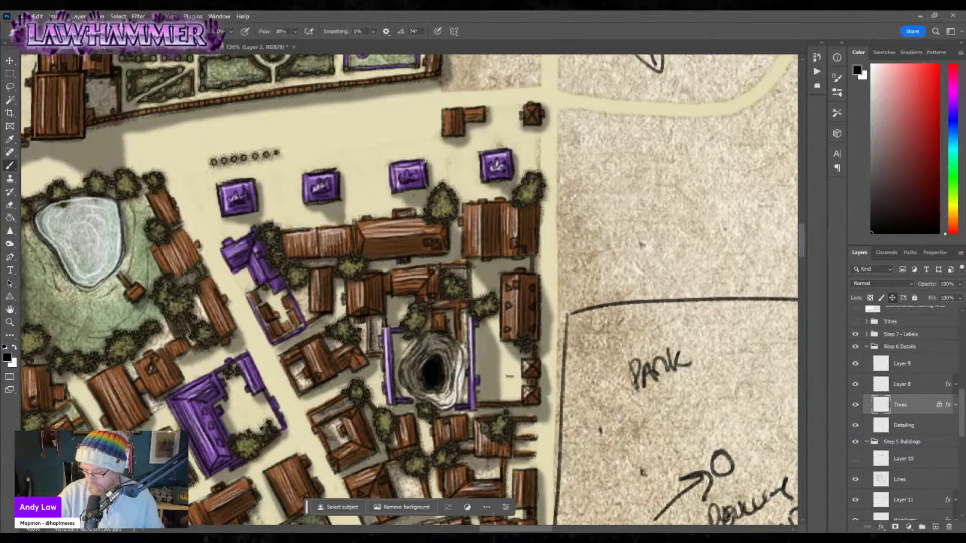
click(291, 151)
click(302, 150)
click(315, 148)
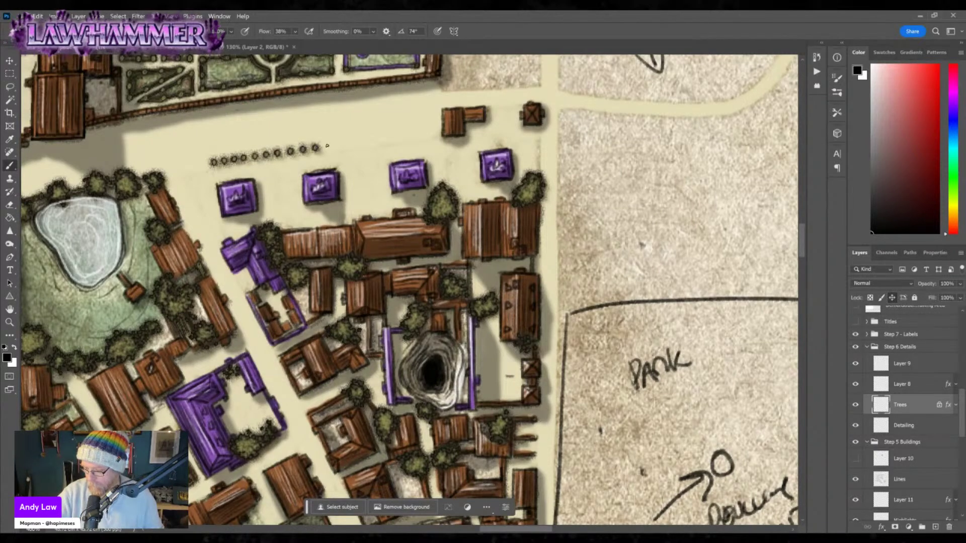
click(327, 145)
click(340, 145)
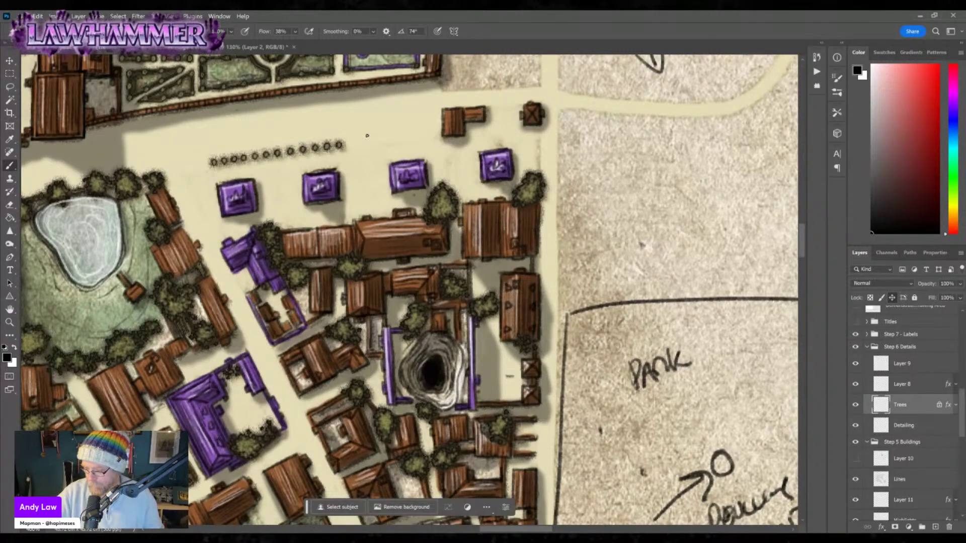
click(351, 144)
click(365, 142)
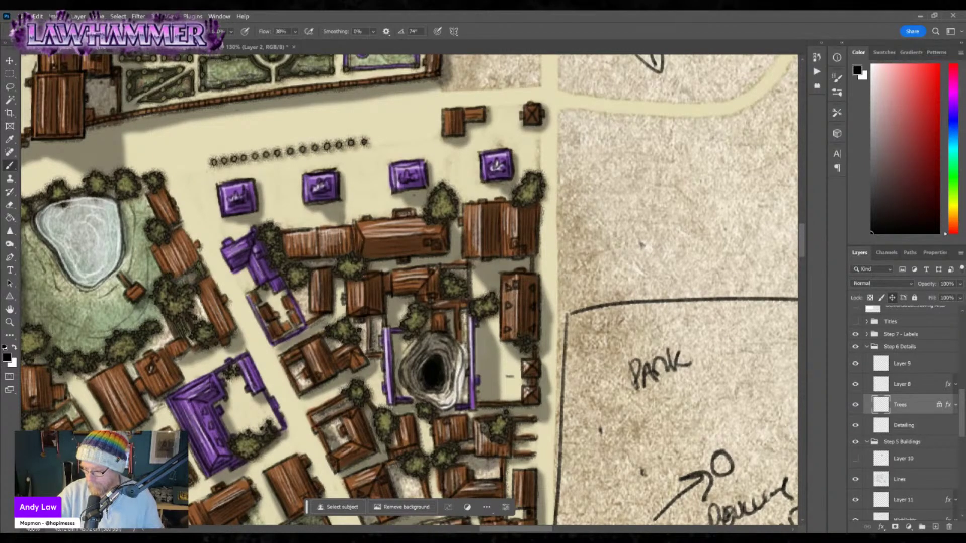
click(375, 141)
click(386, 139)
click(399, 137)
click(411, 136)
click(422, 135)
click(433, 134)
Extend the bush row around its western corner and down past the westernmost small purple building toward the ruined purple house.
click(202, 164)
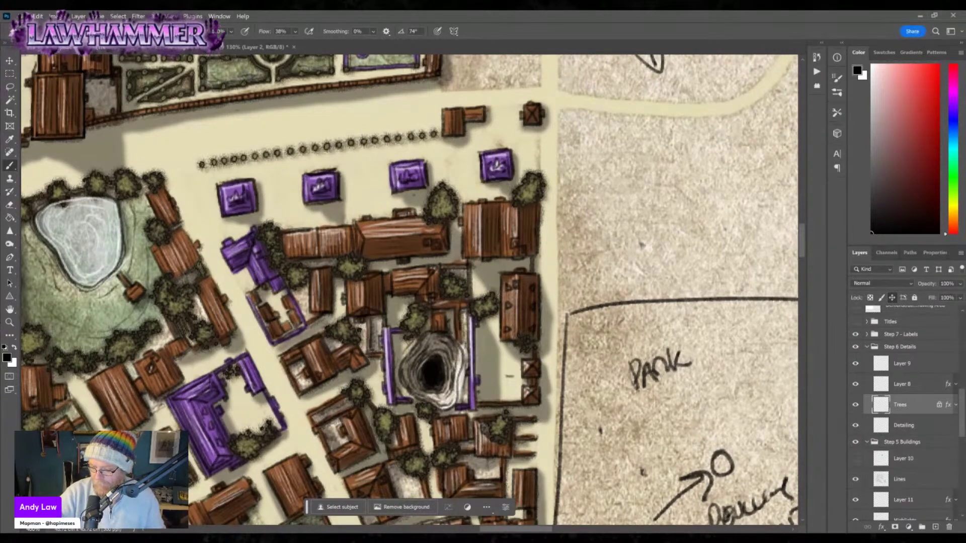
click(191, 166)
click(201, 188)
click(207, 200)
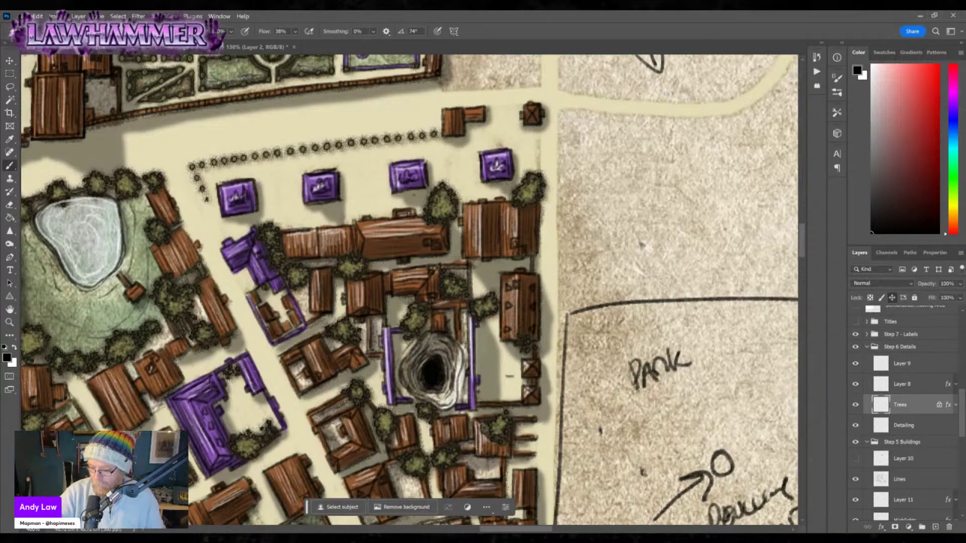
click(212, 208)
click(217, 218)
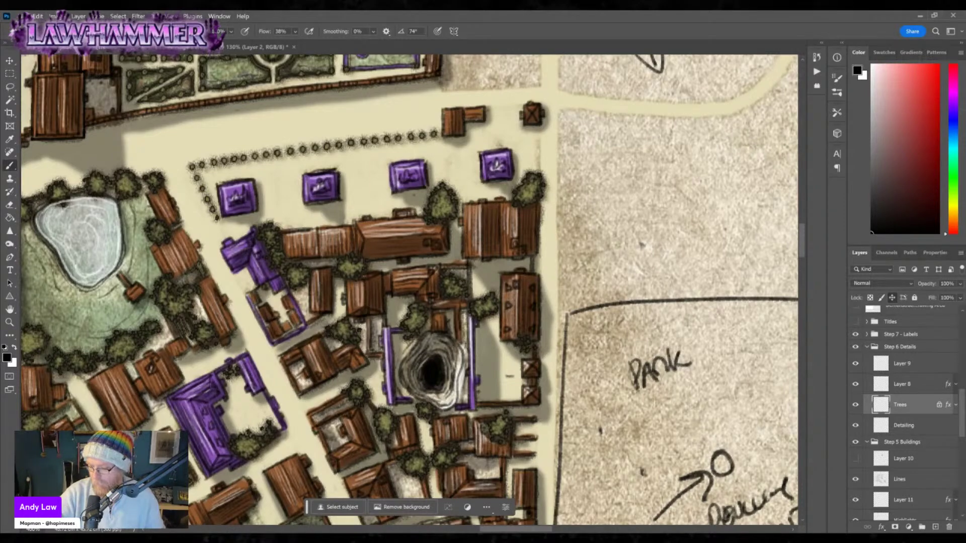
click(221, 228)
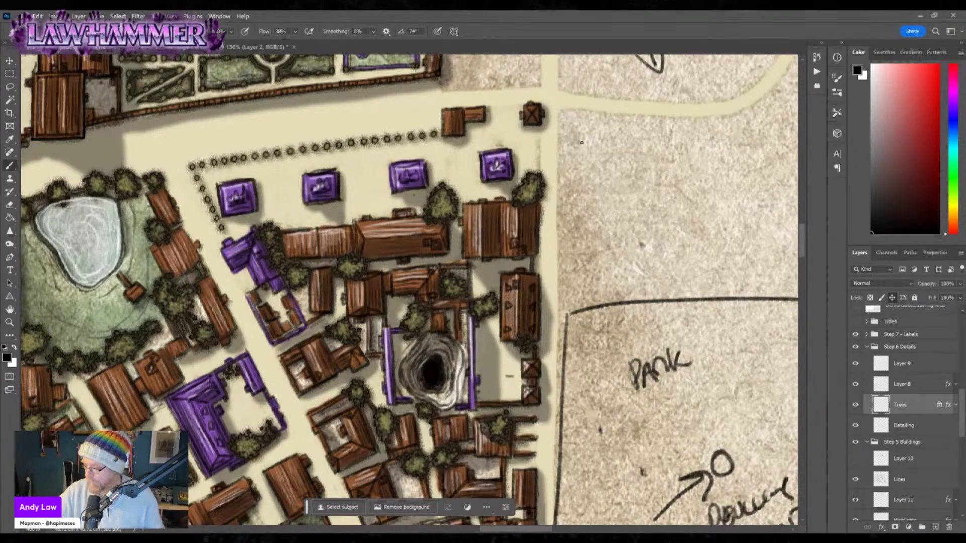
Dab two short bush rows on either side of the north-south road east of the easternmost small purple building.
click(536, 164)
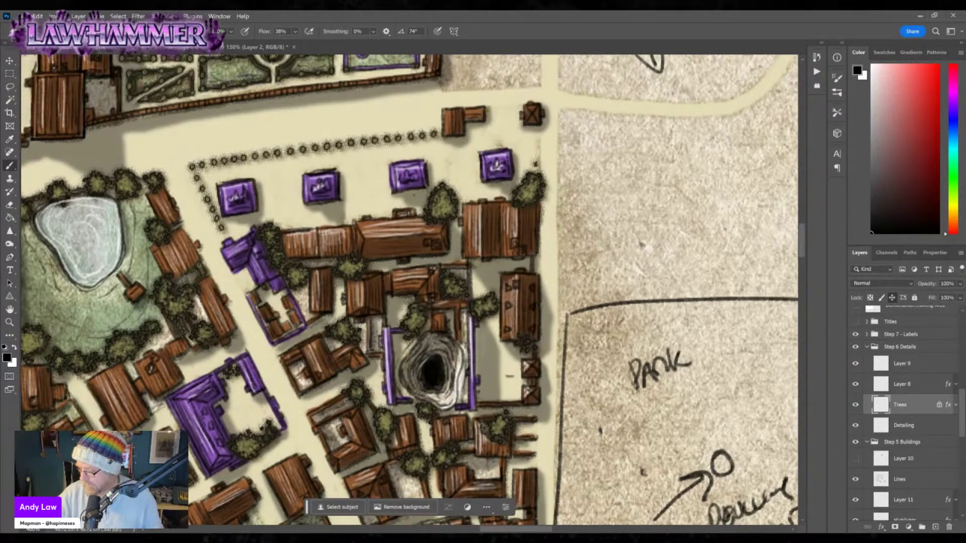
click(535, 152)
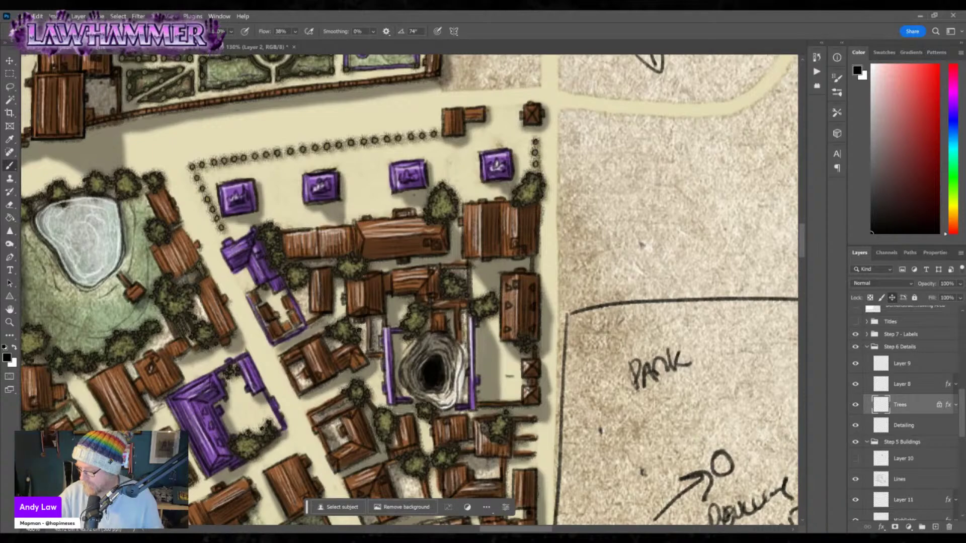
click(561, 134)
click(561, 143)
click(560, 153)
click(561, 166)
click(562, 177)
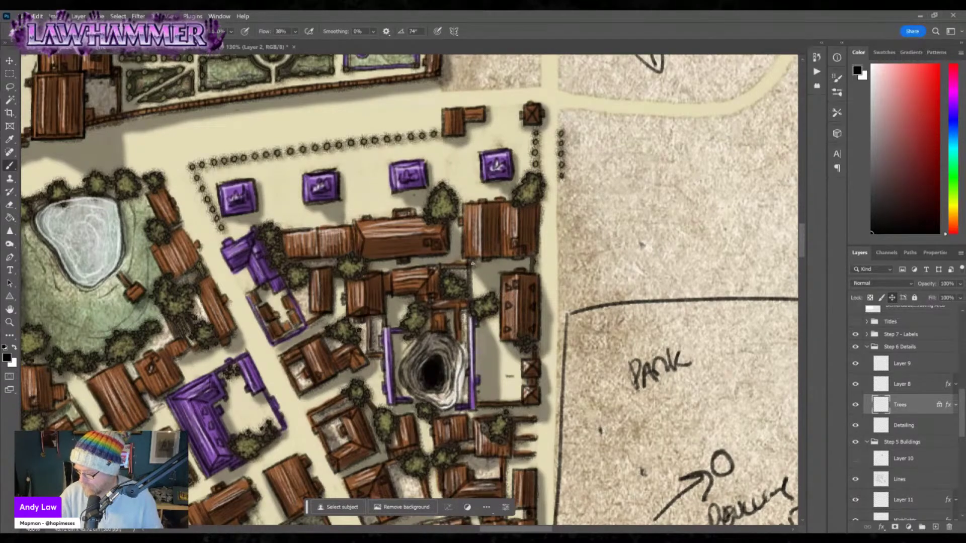
Add bush rows beside the two small square towers east of the sinkhole and small bushes in the surrounding courtyards.
mouse_move(519, 361)
mouse_down()
mouse_move(476, 362)
mouse_move(506, 376)
mouse_move(479, 375)
mouse_move(518, 362)
mouse_up()
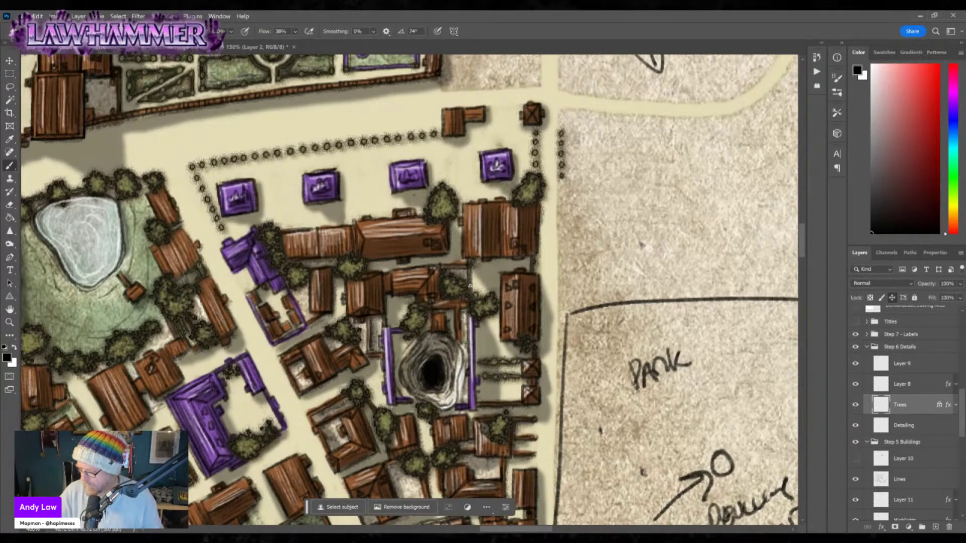
scroll(470, 291, down, 5)
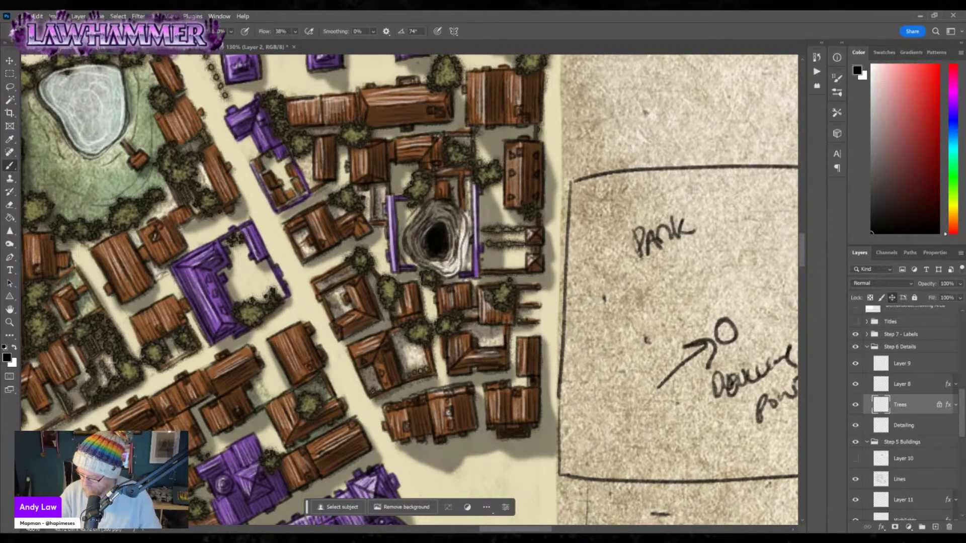
drag(348, 319, 332, 308)
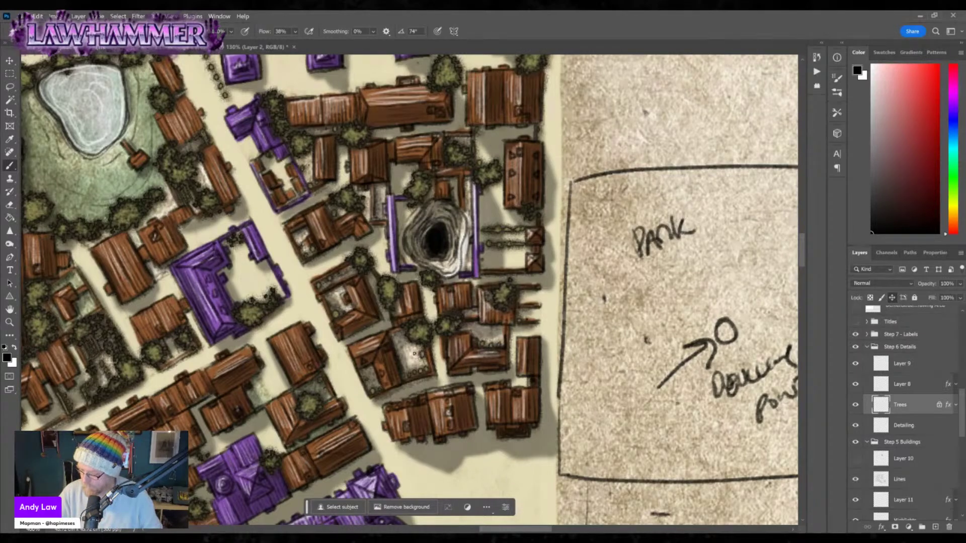
mouse_move(512, 356)
mouse_down()
mouse_move(452, 211)
mouse_move(432, 281)
mouse_move(475, 254)
mouse_move(500, 443)
mouse_up()
mouse_move(480, 151)
mouse_down()
mouse_move(470, 251)
mouse_move(457, 224)
mouse_up()
On the Green layer, paint light green over the courtyards and gardens around the sinkhole with a larger brush.
scroll(962, 415, down, 5)
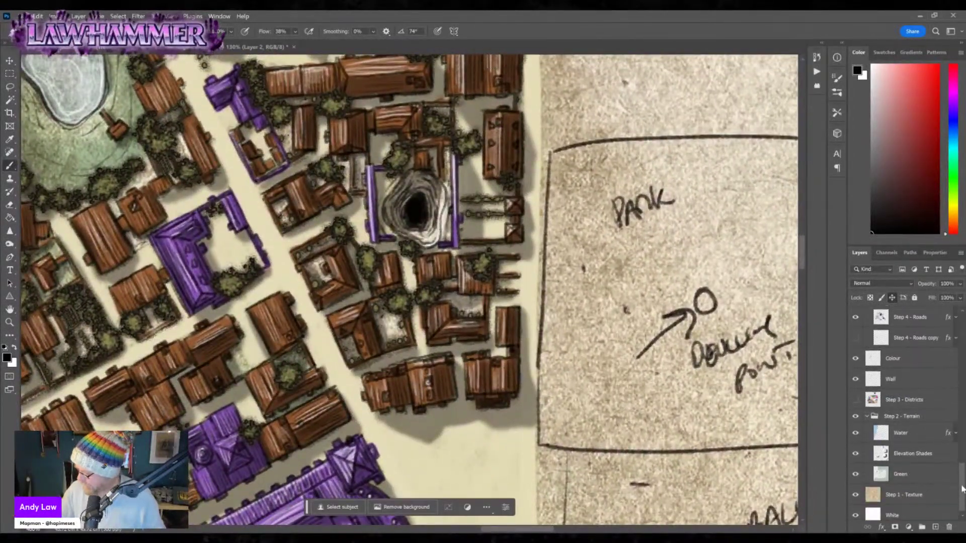
click(900, 476)
click(950, 180)
click(901, 98)
click(26, 31)
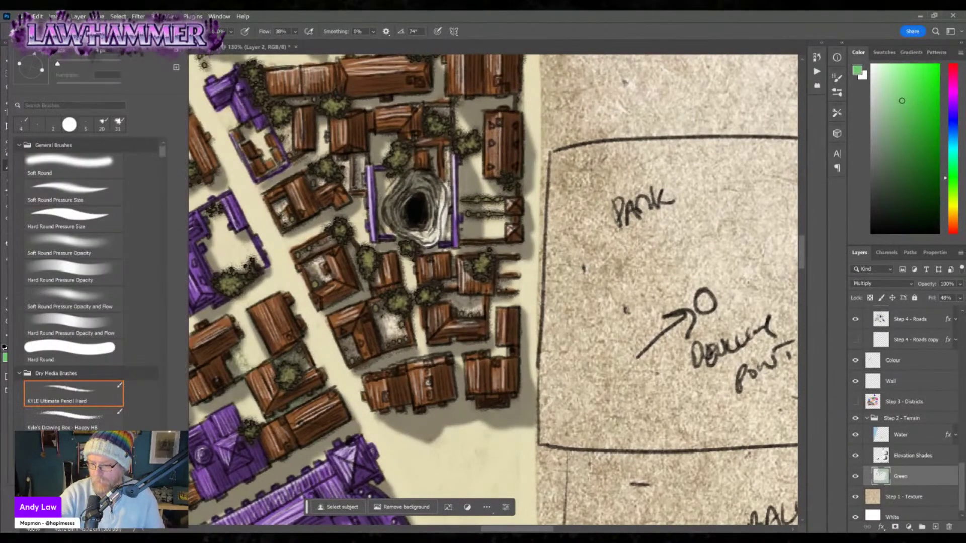
click(382, 322)
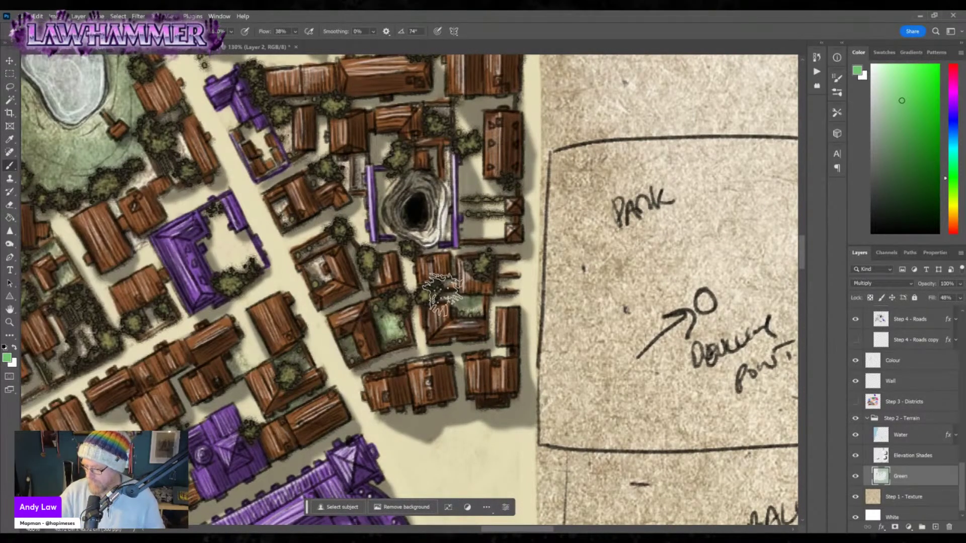
mouse_move(300, 239)
mouse_down()
mouse_move(327, 300)
mouse_move(274, 169)
mouse_move(290, 203)
mouse_move(313, 221)
mouse_move(314, 177)
mouse_move(334, 186)
mouse_move(390, 142)
mouse_move(430, 200)
mouse_move(437, 113)
mouse_move(438, 236)
mouse_move(486, 154)
mouse_move(433, 117)
mouse_move(442, 112)
mouse_move(428, 232)
mouse_move(417, 201)
mouse_up()
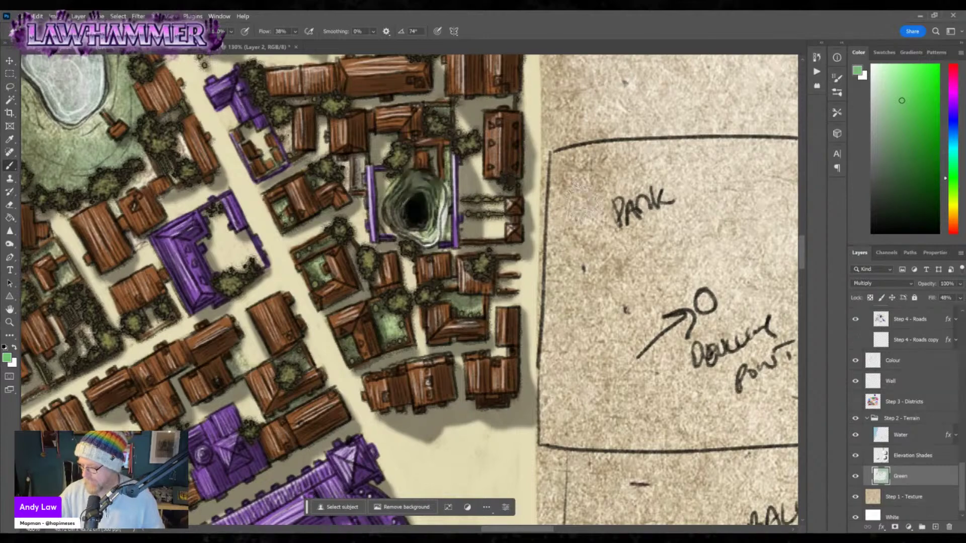
Shade the sinkhole on the Green layer with a smaller brush, using progressively darker tones down to near black.
scroll(581, 199, up, 5)
mouse_move(438, 357)
mouse_down()
mouse_move(425, 352)
mouse_move(418, 306)
mouse_move(394, 307)
mouse_move(425, 349)
mouse_move(388, 341)
mouse_move(410, 340)
mouse_move(405, 325)
mouse_up()
alt+click(410, 339)
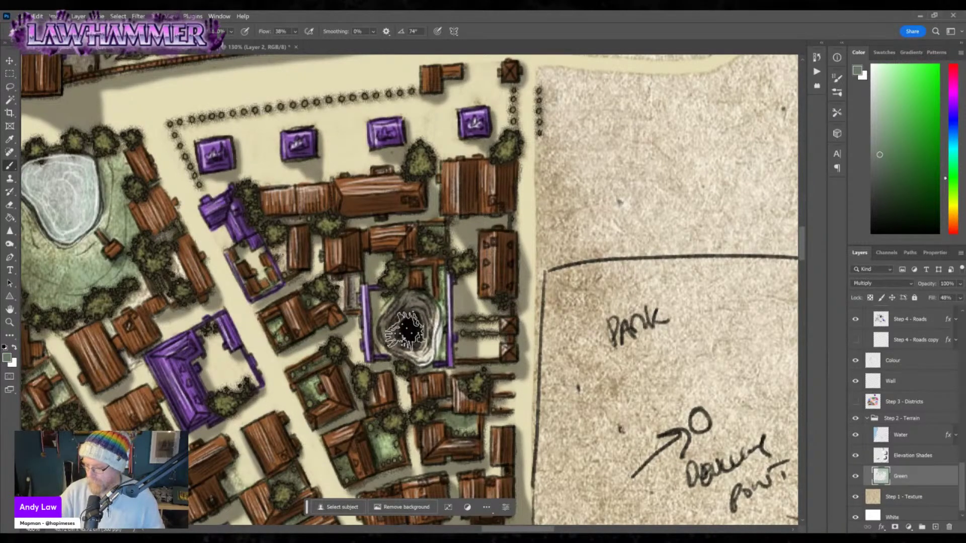
click(21, 31)
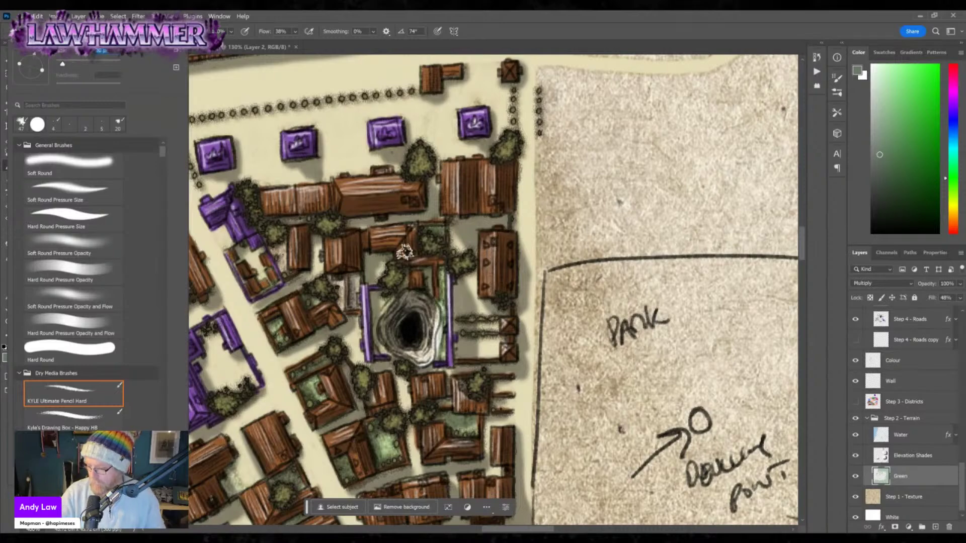
click(412, 316)
click(879, 192)
mouse_move(410, 313)
mouse_down()
mouse_move(404, 343)
mouse_move(412, 349)
mouse_move(420, 315)
mouse_move(423, 343)
mouse_move(410, 353)
mouse_move(406, 345)
mouse_move(419, 354)
mouse_move(427, 335)
mouse_move(408, 312)
mouse_move(412, 301)
mouse_move(409, 321)
mouse_up()
click(879, 220)
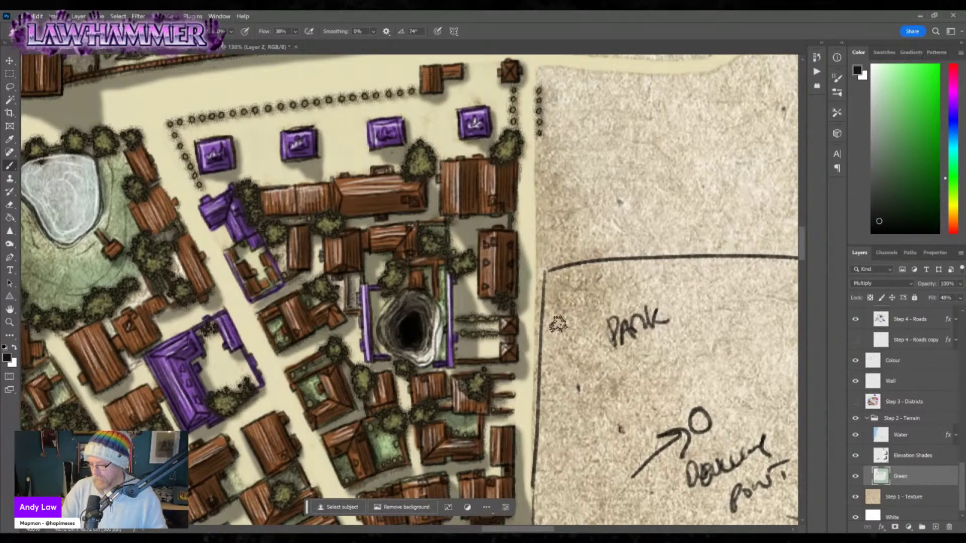
Erase the road fill from the yards east of the sinkhole on the Step 4 - Roads layer.
scroll(508, 295, down, 5)
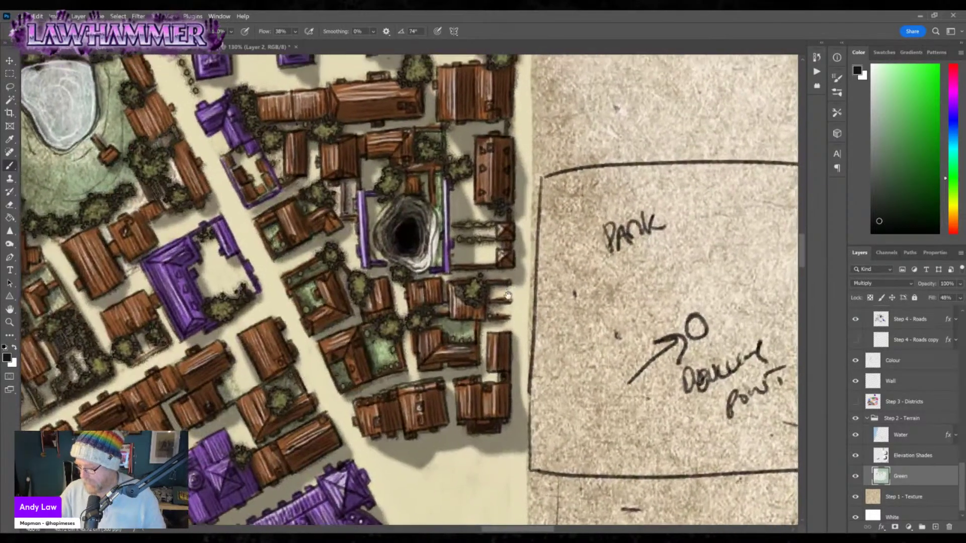
drag(509, 296, 491, 345)
drag(961, 486, 961, 495)
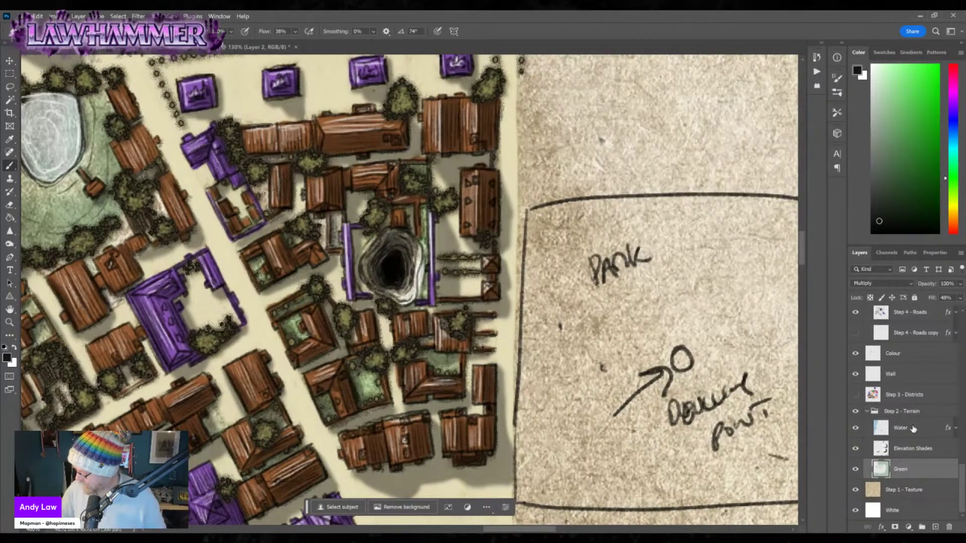
click(918, 318)
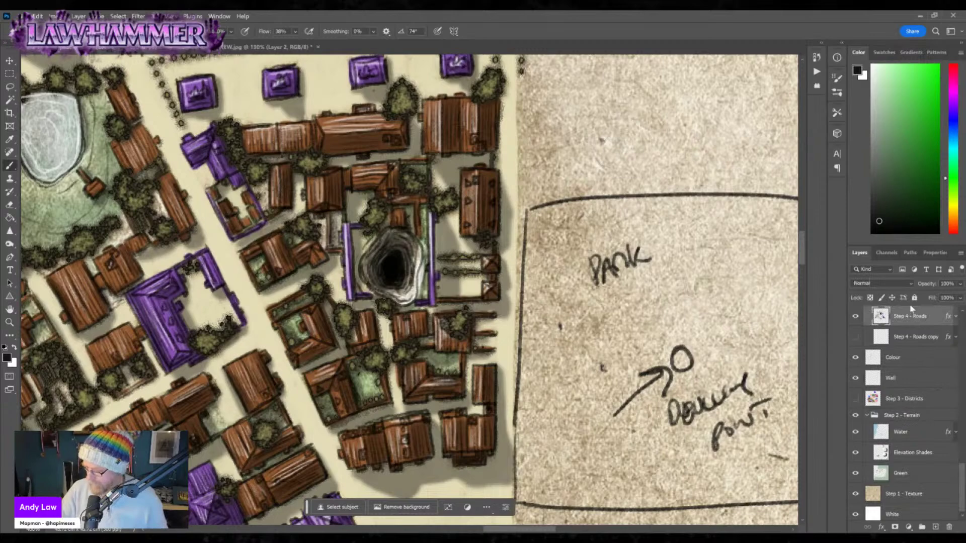
mouse_move(450, 284)
mouse_down()
mouse_move(473, 284)
mouse_move(445, 229)
mouse_move(468, 246)
mouse_move(480, 238)
mouse_up()
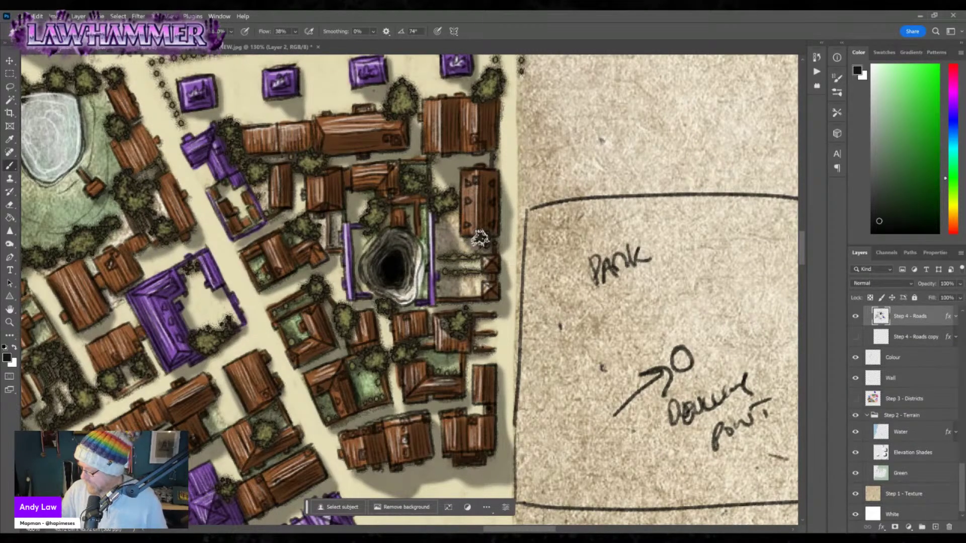
Paint light green over the yards east of the sinkhole on the Green layer.
click(908, 475)
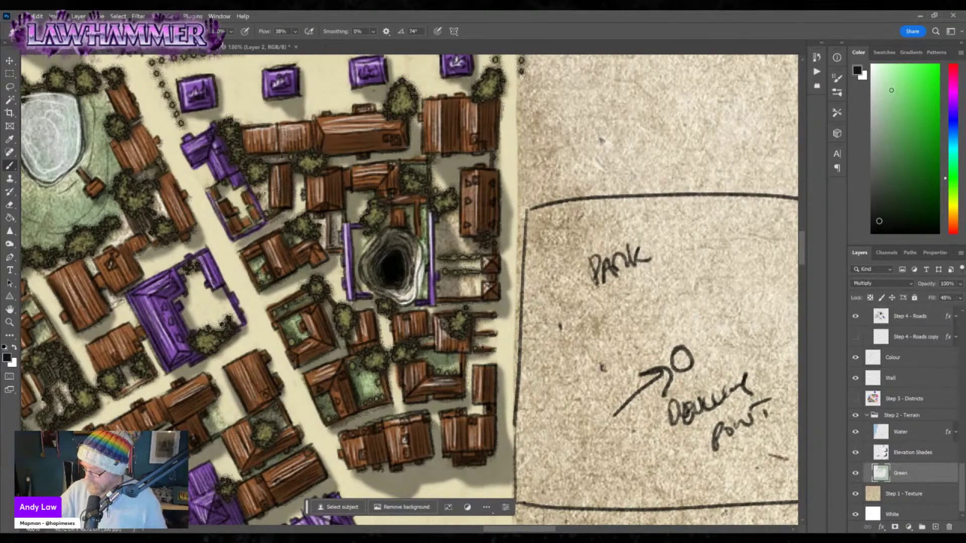
click(892, 90)
mouse_move(436, 214)
mouse_down()
mouse_move(454, 249)
mouse_move(476, 249)
mouse_move(447, 283)
mouse_move(475, 286)
mouse_up()
Select the Trees layer and choose the Scattered Maple Leaves brush.
mouse_move(961, 487)
mouse_down()
mouse_move(963, 329)
mouse_move(962, 405)
mouse_up()
click(901, 410)
click(23, 31)
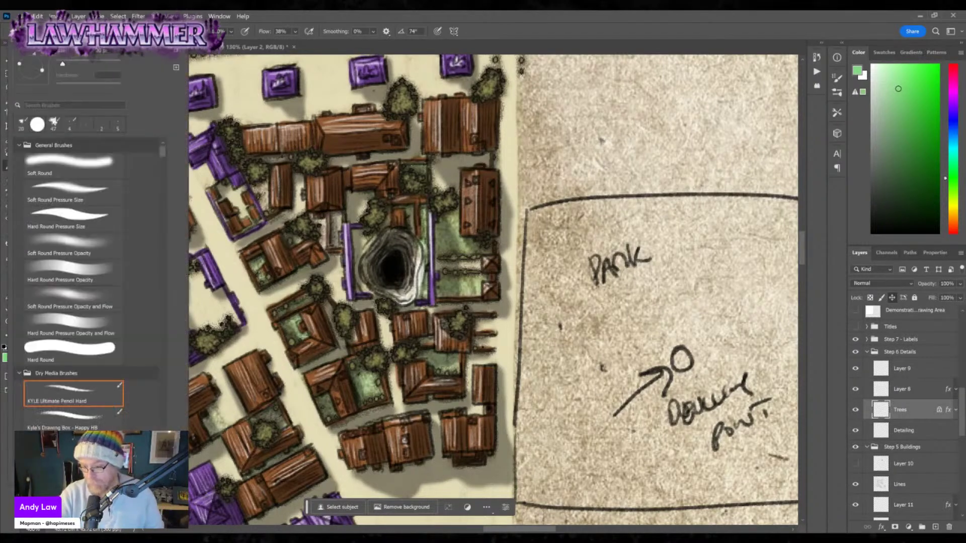
scroll(75, 282, down, 15)
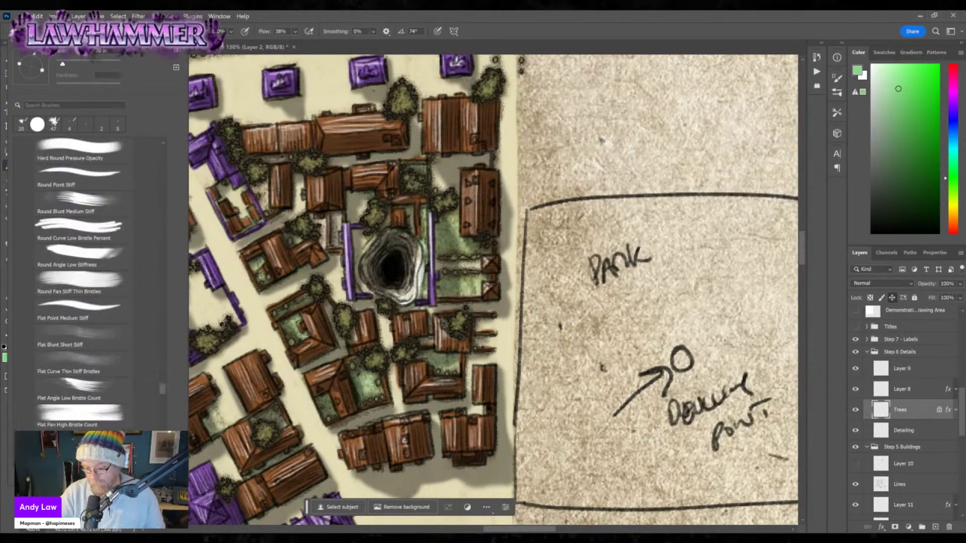
scroll(76, 282, up, 10)
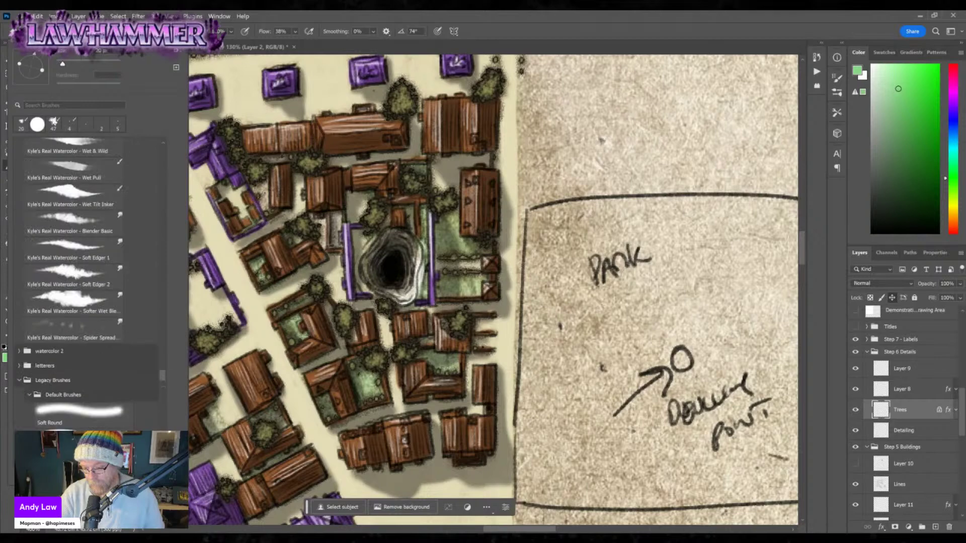
scroll(75, 281, down, 8)
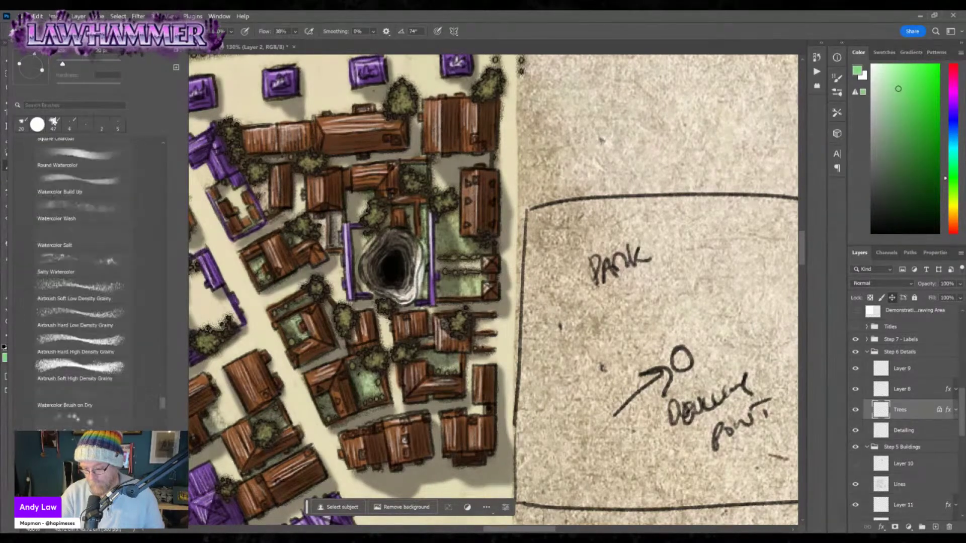
scroll(76, 281, down, 1)
click(78, 297)
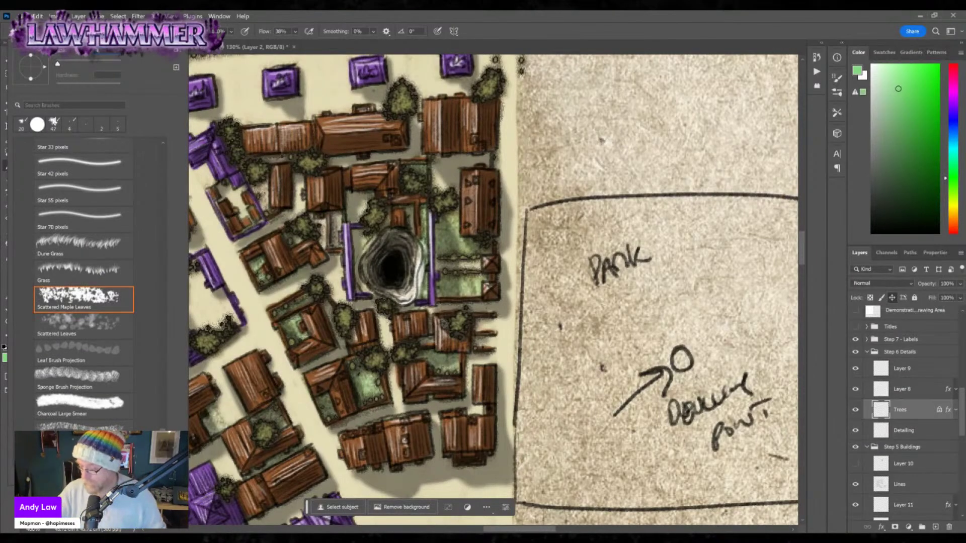
key(Return)
Paint scattered leaf foliage on the Trees layer in the yards east, west and northwest of the sinkhole.
drag(445, 237, 442, 214)
drag(440, 291, 485, 284)
mouse_move(470, 249)
mouse_down()
mouse_move(455, 234)
mouse_move(460, 209)
mouse_up()
mouse_move(491, 264)
mouse_down()
mouse_move(470, 233)
mouse_move(457, 239)
mouse_up()
mouse_move(325, 235)
mouse_down()
mouse_move(343, 217)
mouse_move(332, 243)
mouse_move(343, 247)
mouse_up()
drag(279, 161, 289, 149)
mouse_move(487, 344)
mouse_down()
mouse_move(482, 319)
mouse_move(446, 272)
mouse_move(413, 76)
mouse_up()
drag(436, 227, 489, 425)
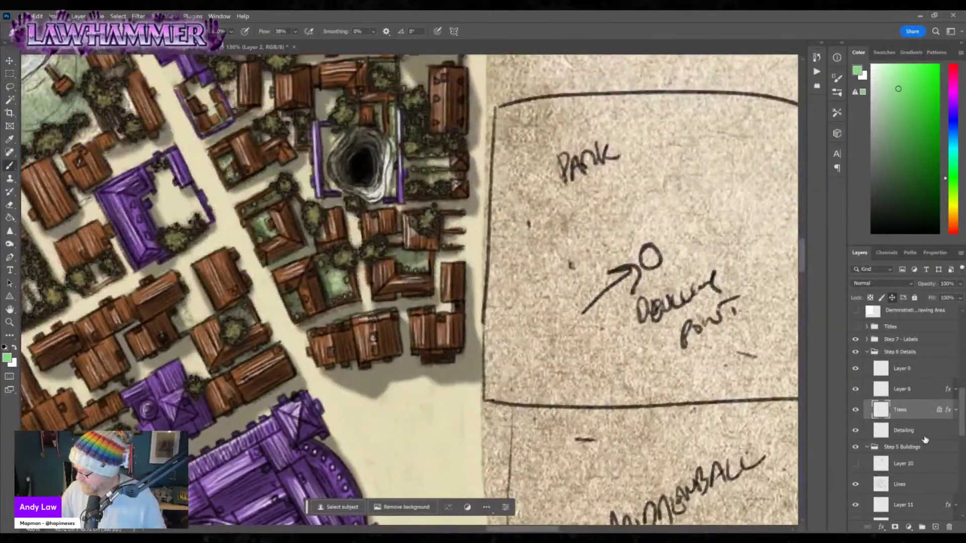
Select the Lines layer, reset the foreground colour to black and choose the KYLE Ultimate Pencil Hard brush.
click(914, 482)
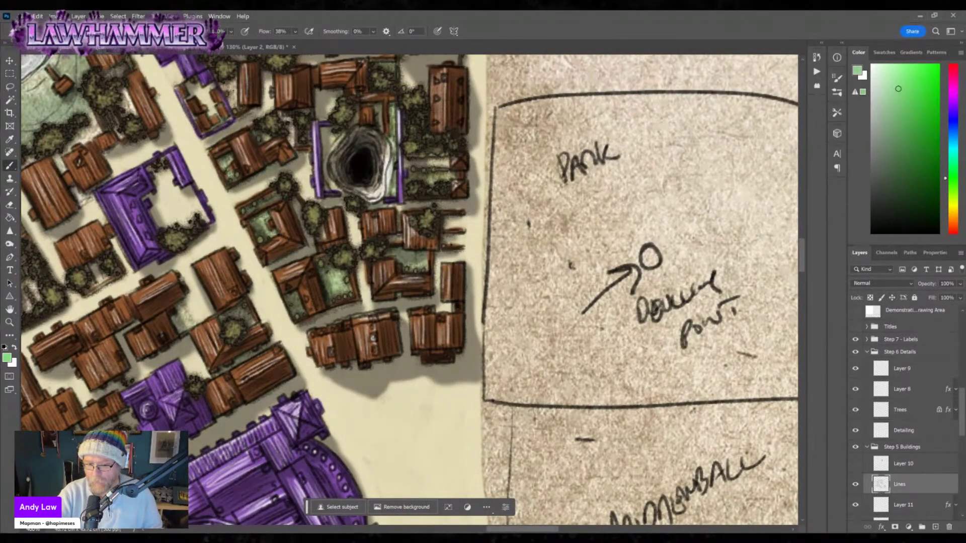
click(35, 31)
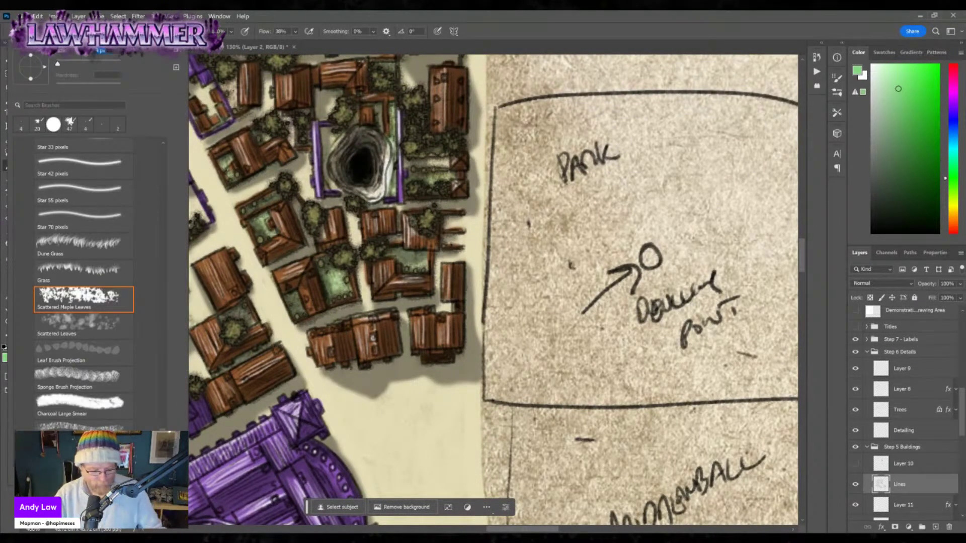
key(Escape)
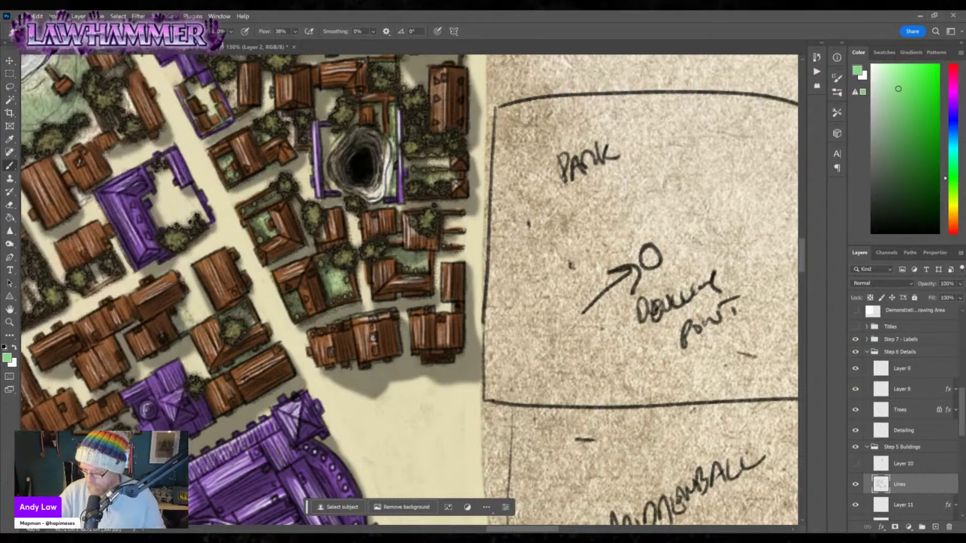
click(4, 347)
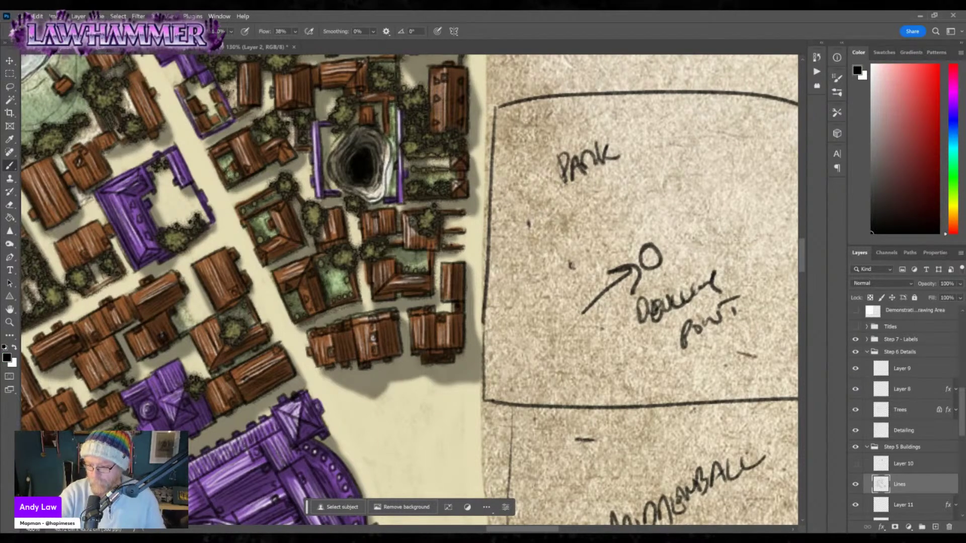
click(23, 31)
scroll(81, 281, up, 15)
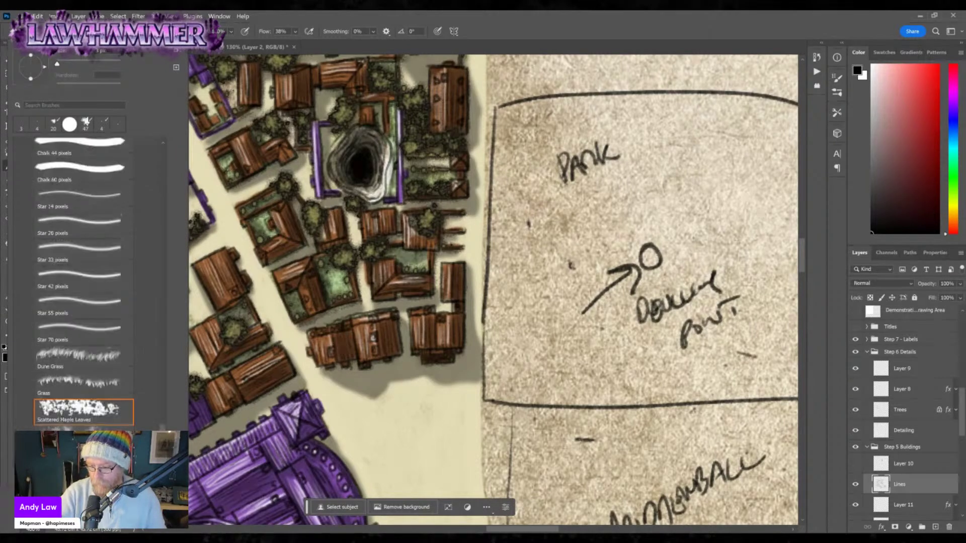
click(70, 393)
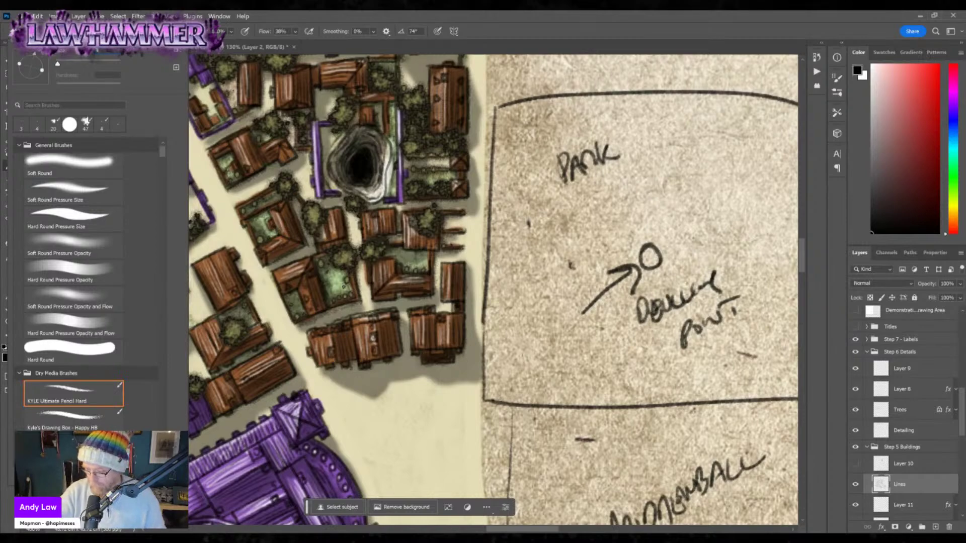
Draw faint track lines on the Lines layer along the diagonal road west of the sinkhole block.
click(291, 206)
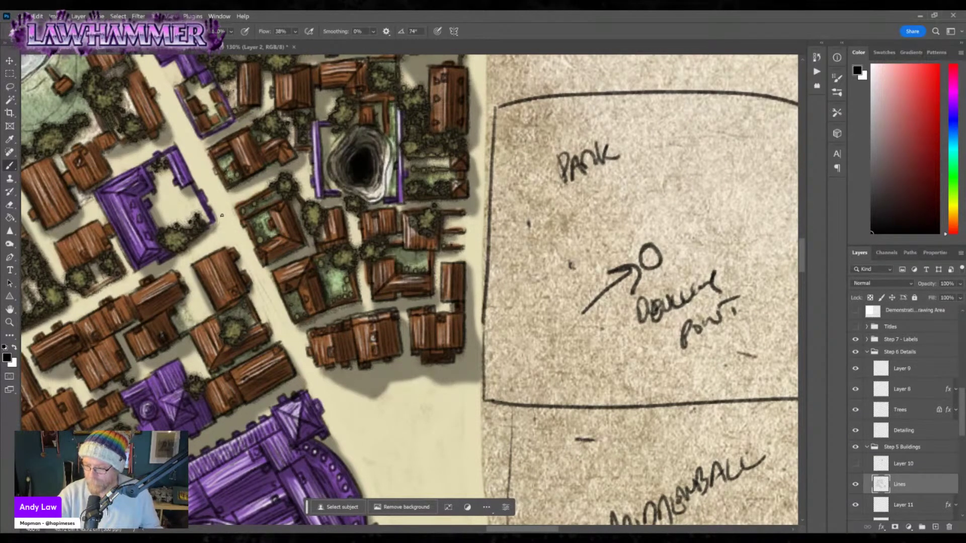
scroll(272, 179, up, 5)
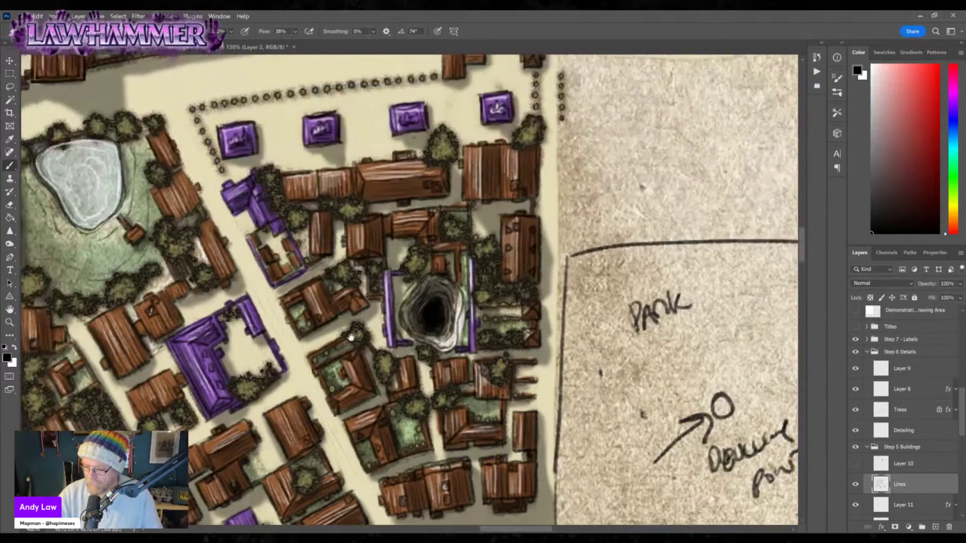
drag(186, 134, 288, 234)
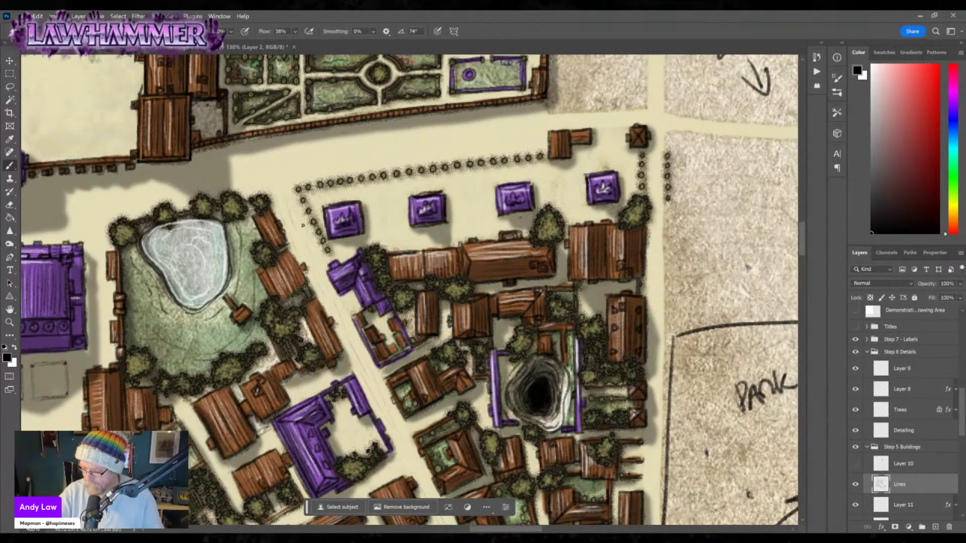
drag(345, 334, 393, 209)
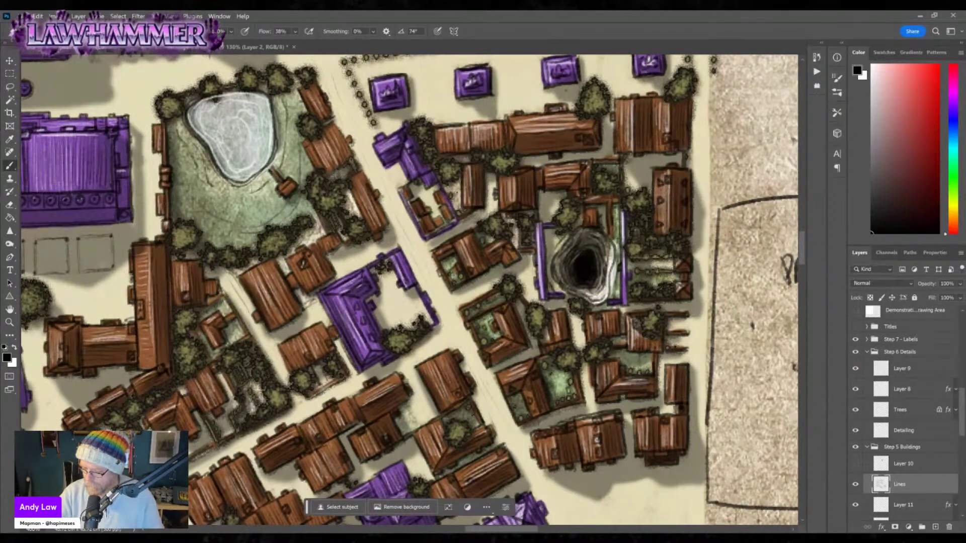
drag(410, 410, 417, 418)
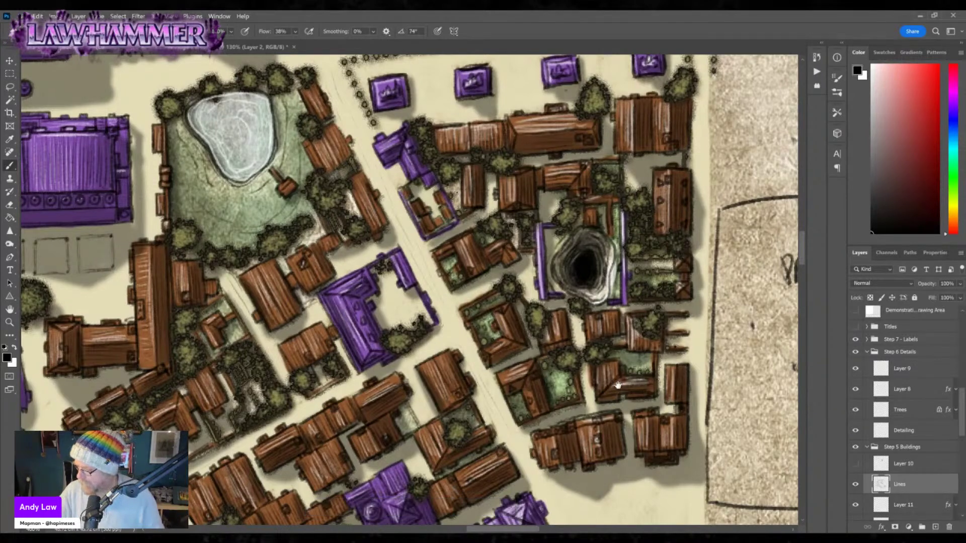
drag(619, 385, 448, 365)
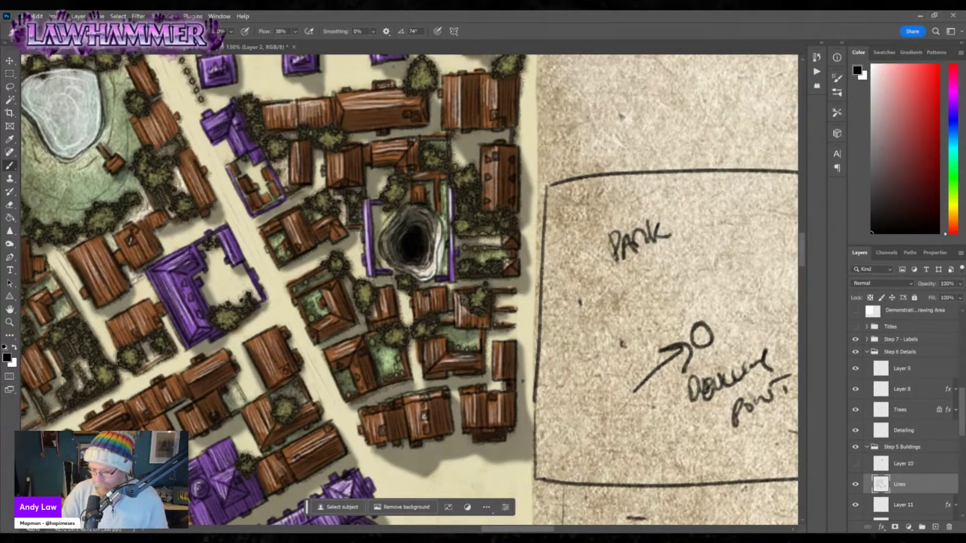
Select the Highlights layer and touch up the rim of the sinkhole with short strokes.
scroll(905, 454, down, 3)
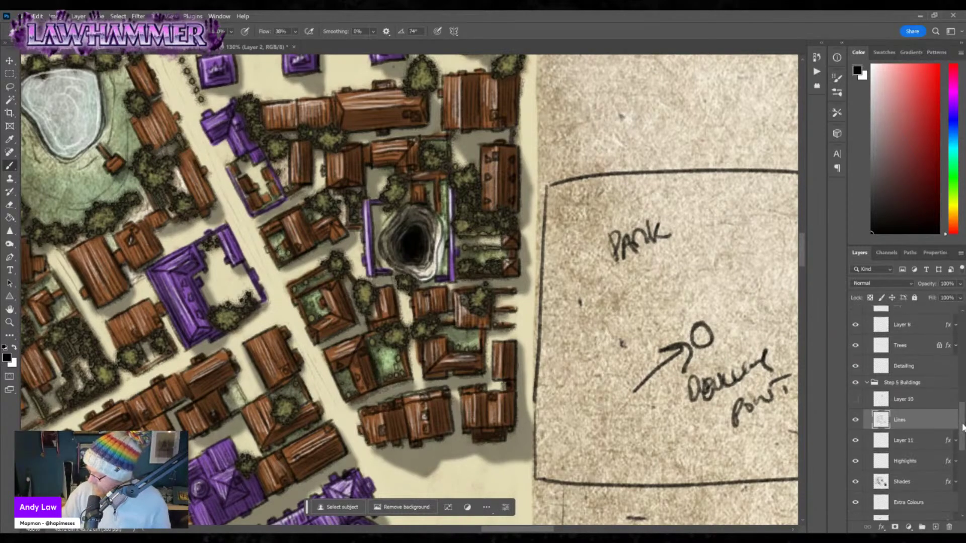
click(905, 454)
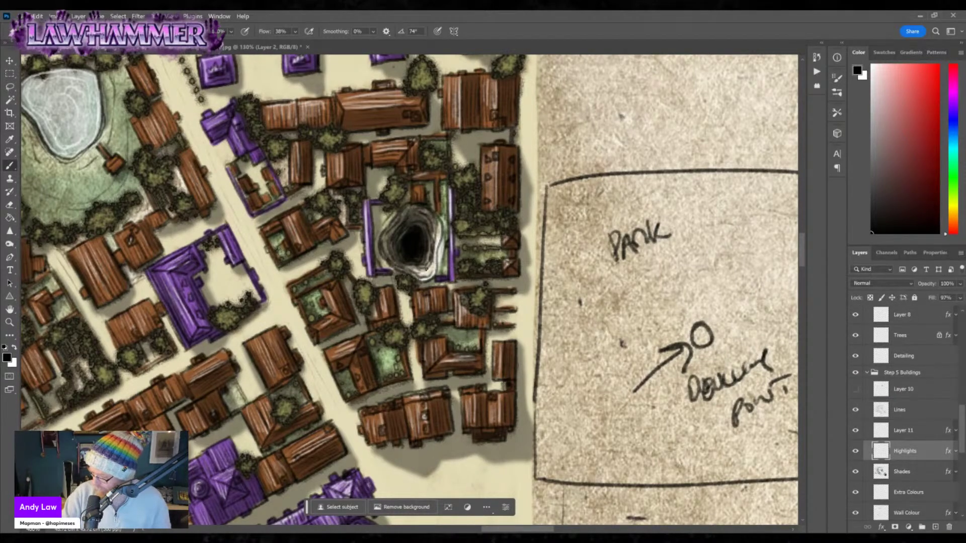
drag(430, 259, 426, 260)
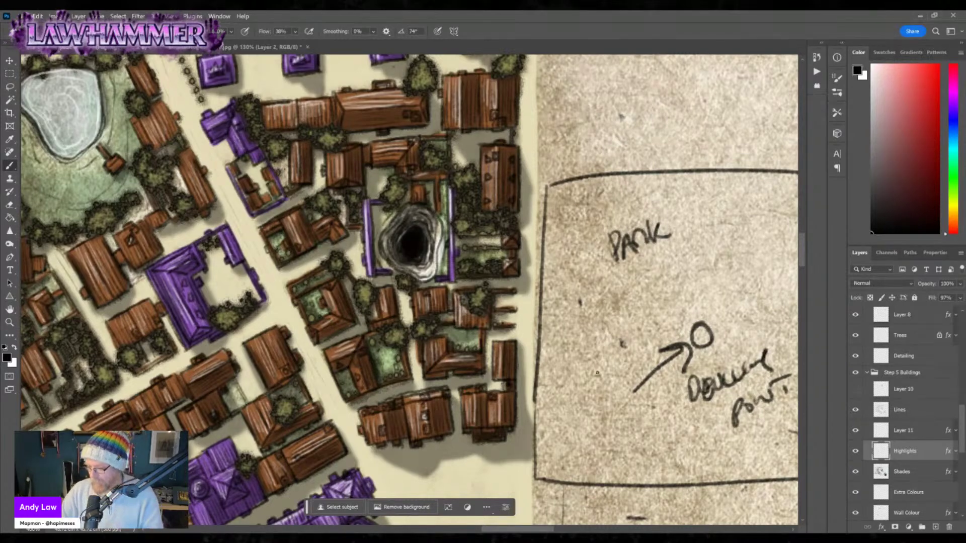
Examine the finished district and the unbuilt ground beside it, from the park outline down to the mustering ground.
key(z)
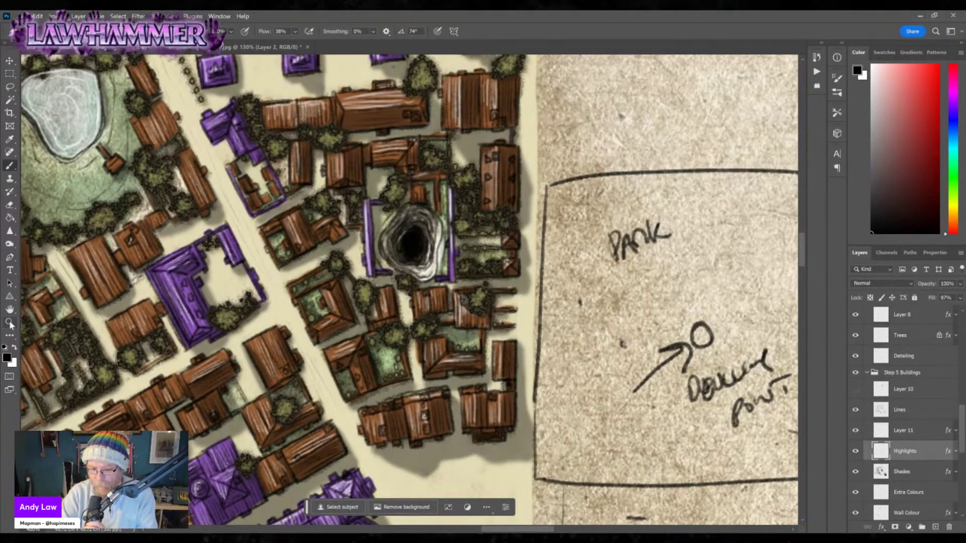
scroll(582, 414, down, 5)
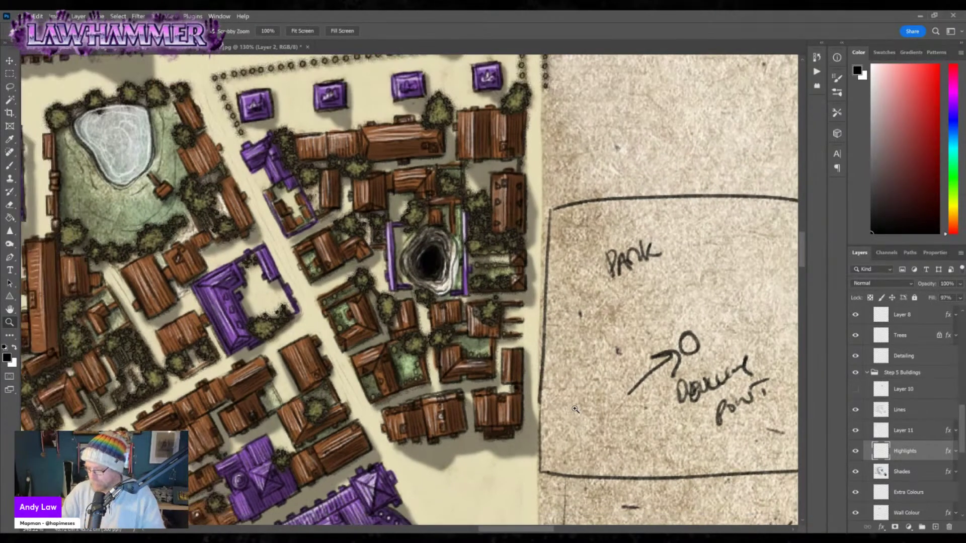
scroll(561, 308, down, 1)
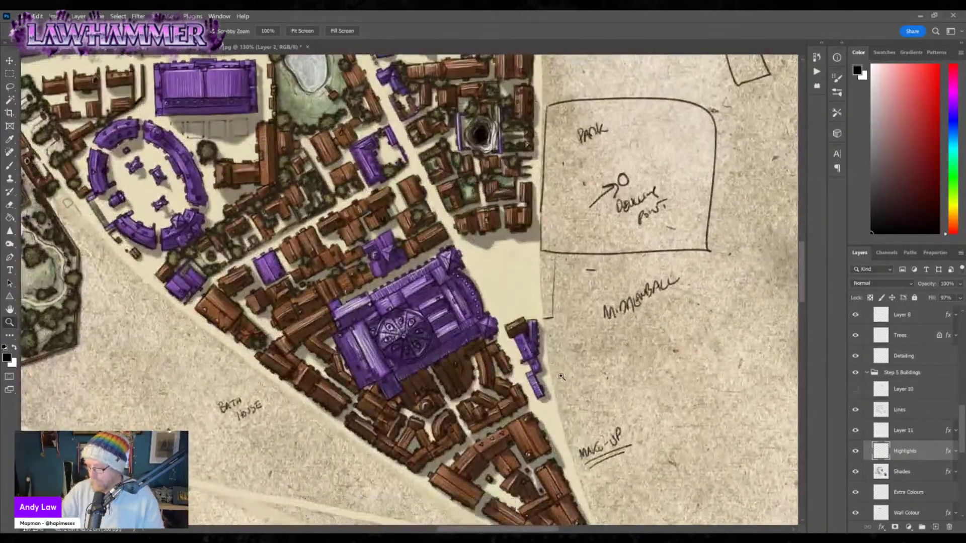
scroll(552, 372, down, 3)
scroll(552, 372, right, 3)
scroll(552, 373, down, 2)
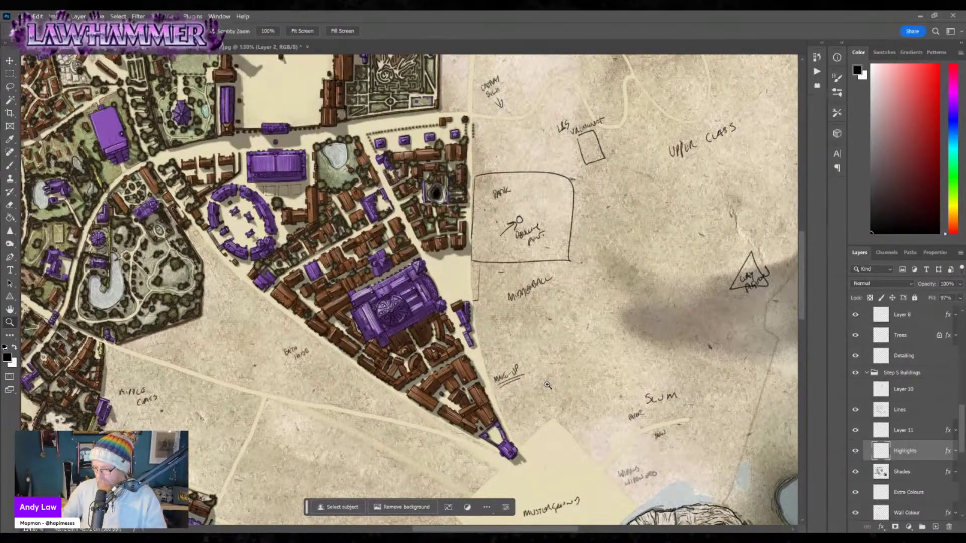
click(509, 285)
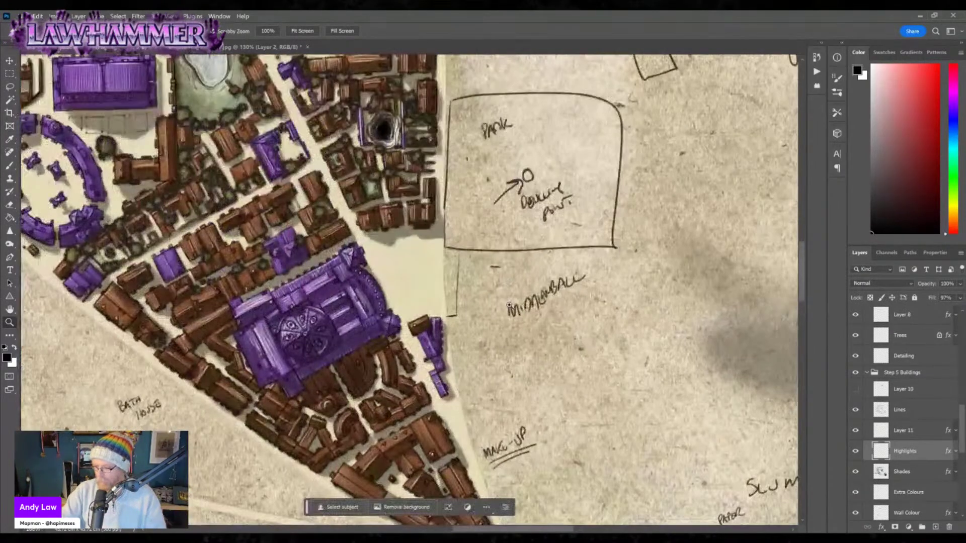
alt+click(509, 284)
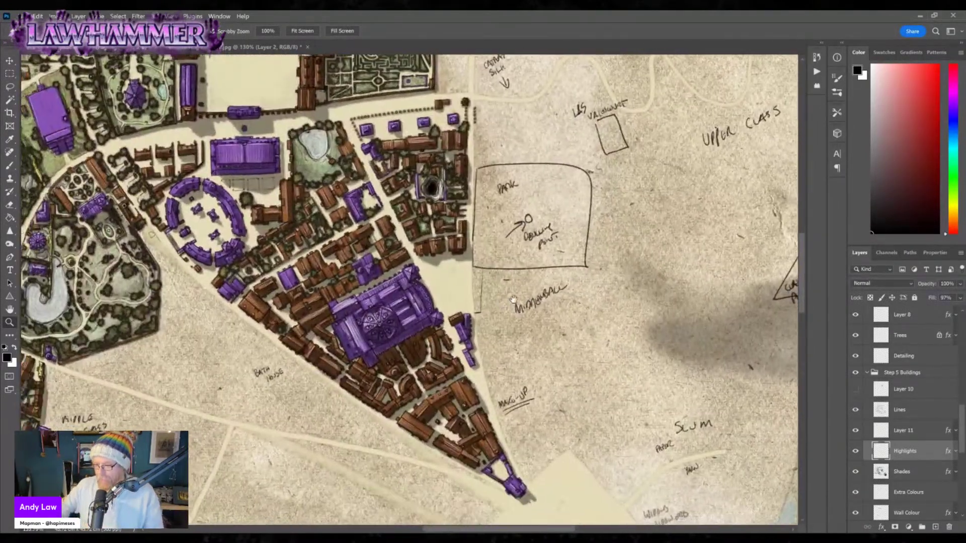
drag(513, 300, 533, 313)
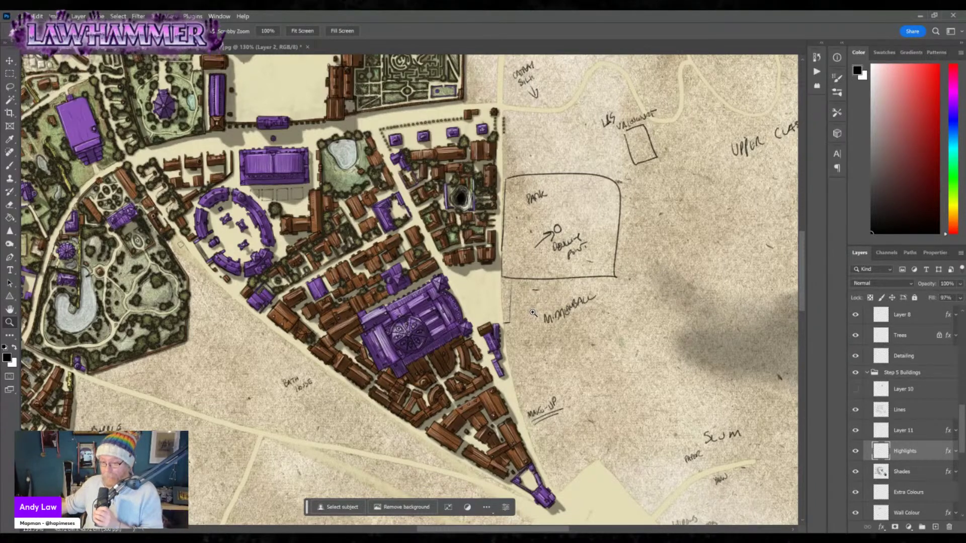
Set the brush colour to dark red and select the Lines layer.
key(b)
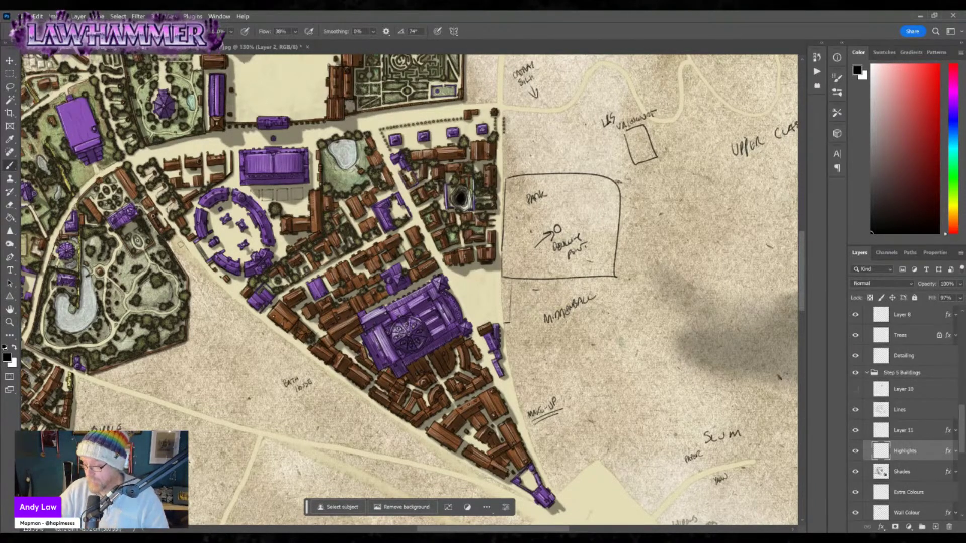
click(938, 128)
click(20, 31)
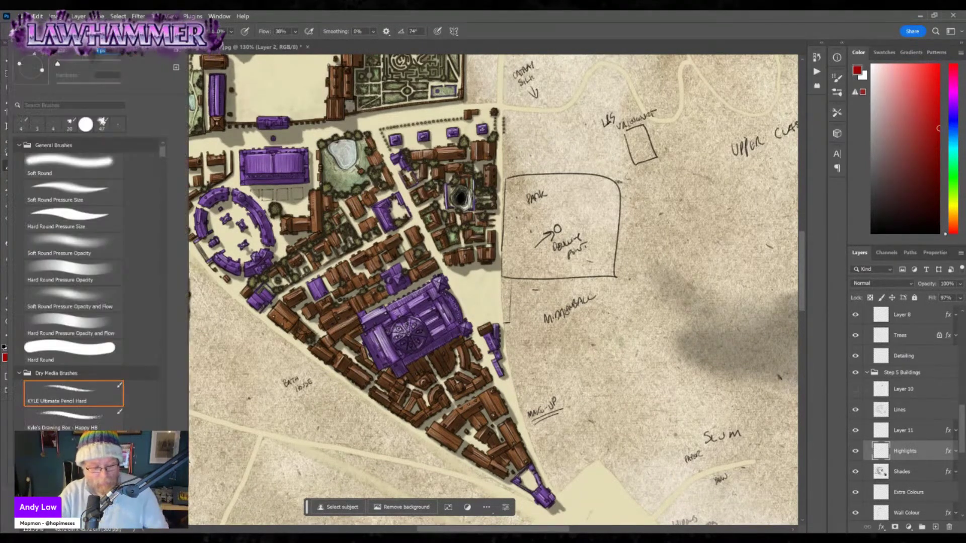
key(Escape)
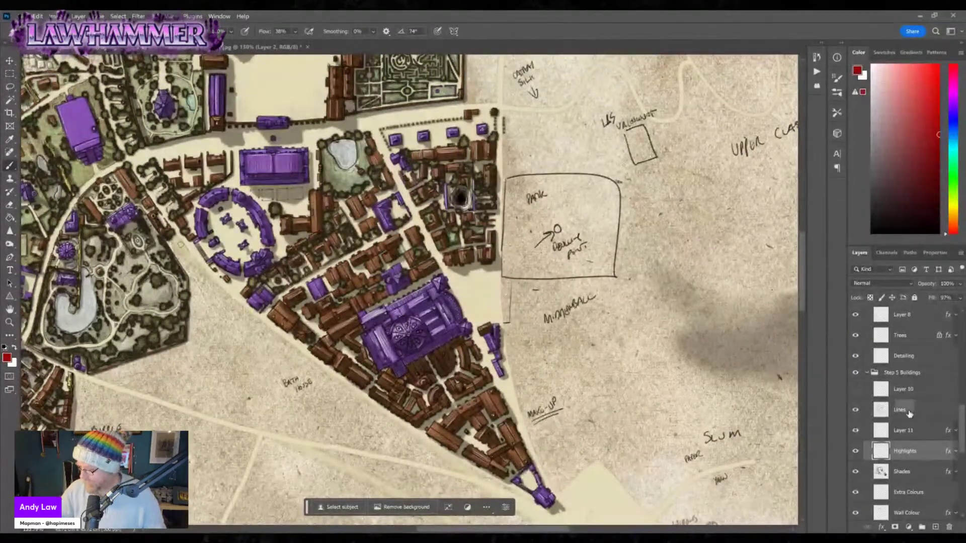
click(900, 409)
Mark the park with a red arrow and circle the Make-Up note in red, undoing each mark.
mouse_move(537, 126)
mouse_down()
mouse_move(543, 146)
mouse_move(557, 141)
mouse_up()
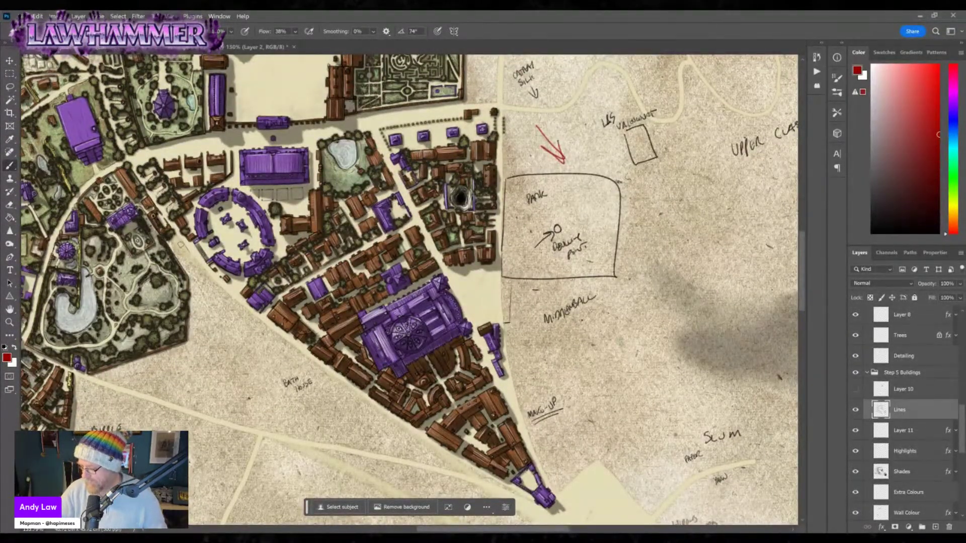
key(ctrl+z)
key(ctrl+z)
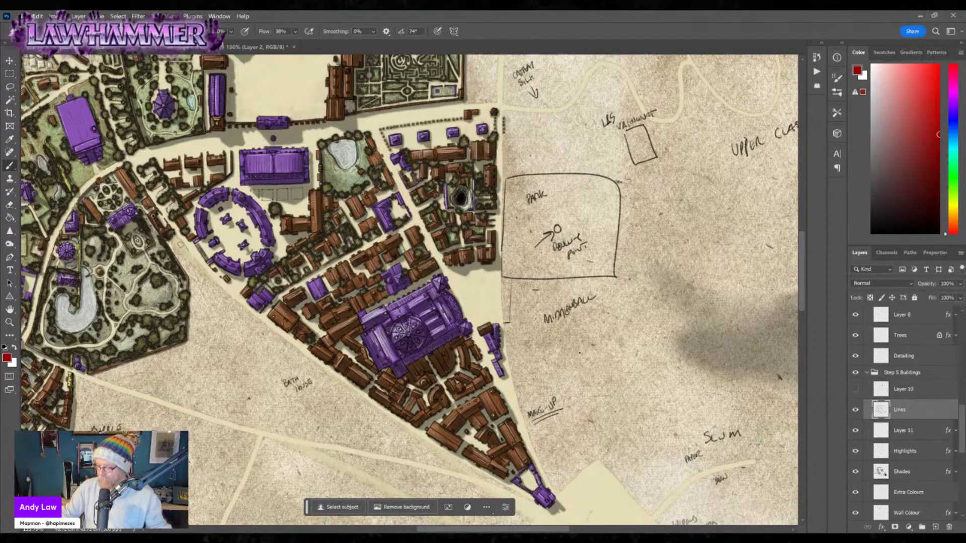
mouse_move(540, 393)
mouse_down()
mouse_move(529, 404)
mouse_move(561, 393)
mouse_up()
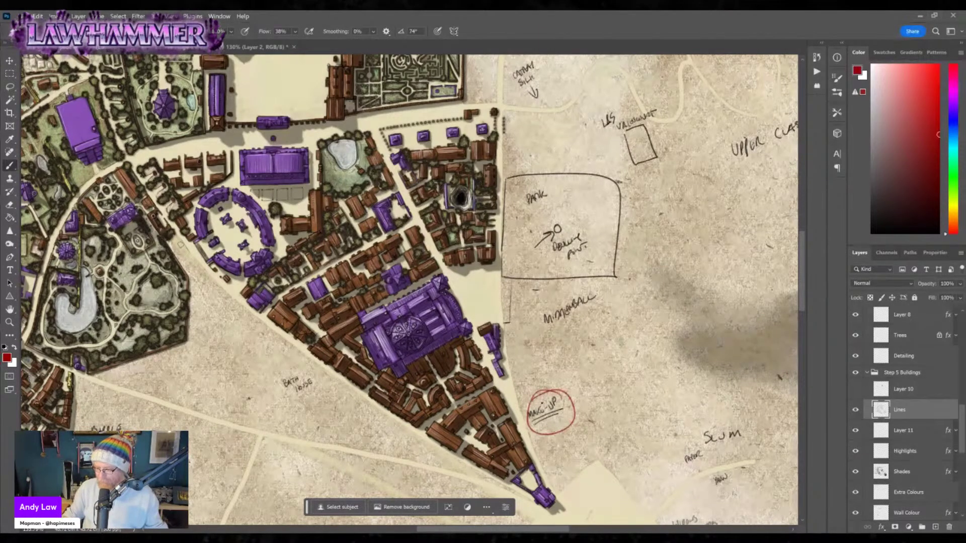
key(ctrl+z)
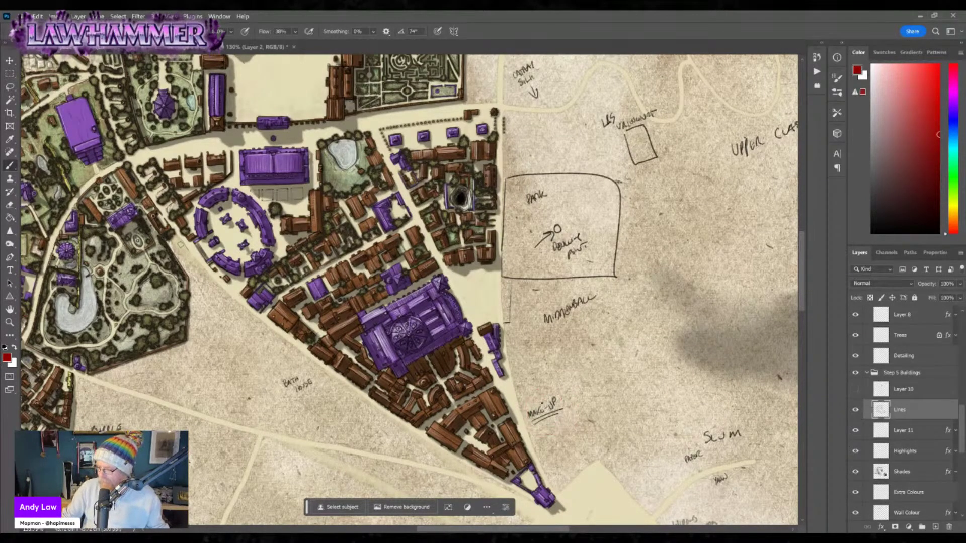
Sketch a narrow red strip running northeast from the mustering ground and a mark above the Slum note, undoing both.
mouse_move(598, 466)
mouse_down()
mouse_move(667, 354)
mouse_move(599, 462)
mouse_move(653, 341)
mouse_move(663, 345)
mouse_move(669, 354)
mouse_move(614, 435)
mouse_up()
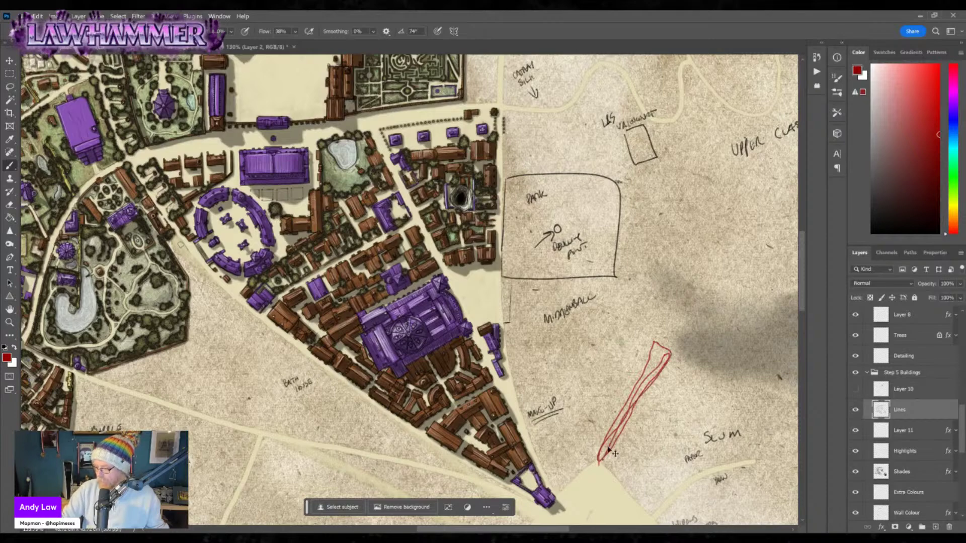
key(ctrl+z)
mouse_move(714, 388)
mouse_down()
mouse_move(692, 395)
mouse_move(707, 403)
mouse_up()
key(ctrl+z)
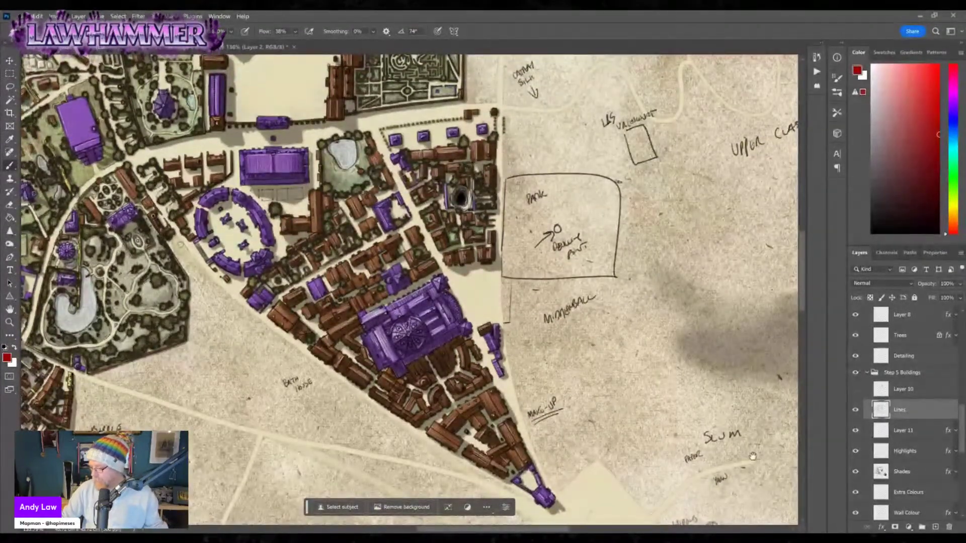
Examine the unbuilt eastern areas from the Upper Class note to the Slum and mustering ground, undoing any trial marks.
drag(597, 415, 545, 397)
drag(209, 370, 644, 478)
drag(452, 302, 542, 450)
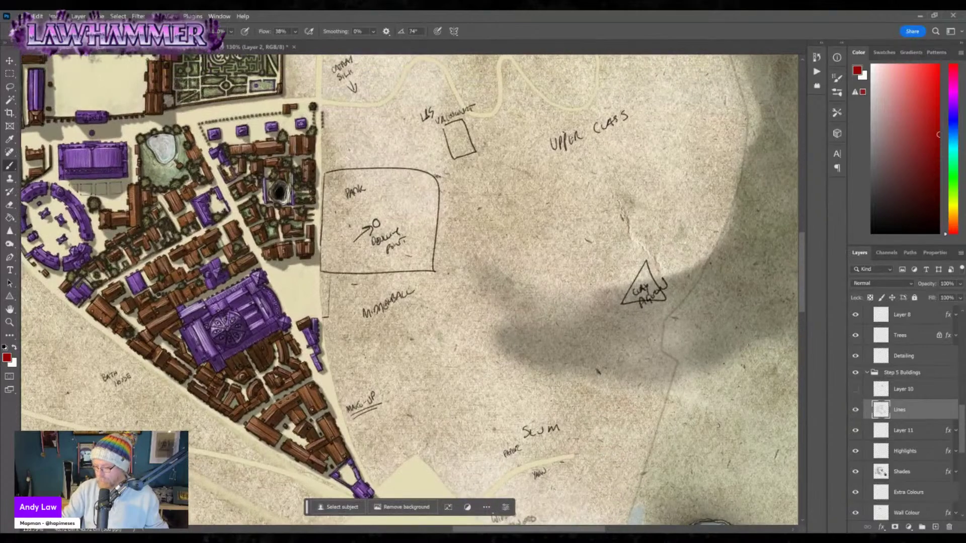
drag(633, 370, 604, 501)
mouse_move(453, 362)
mouse_down()
mouse_move(583, 421)
mouse_move(664, 324)
mouse_move(615, 149)
mouse_move(594, 113)
mouse_up()
key(ctrl+z)
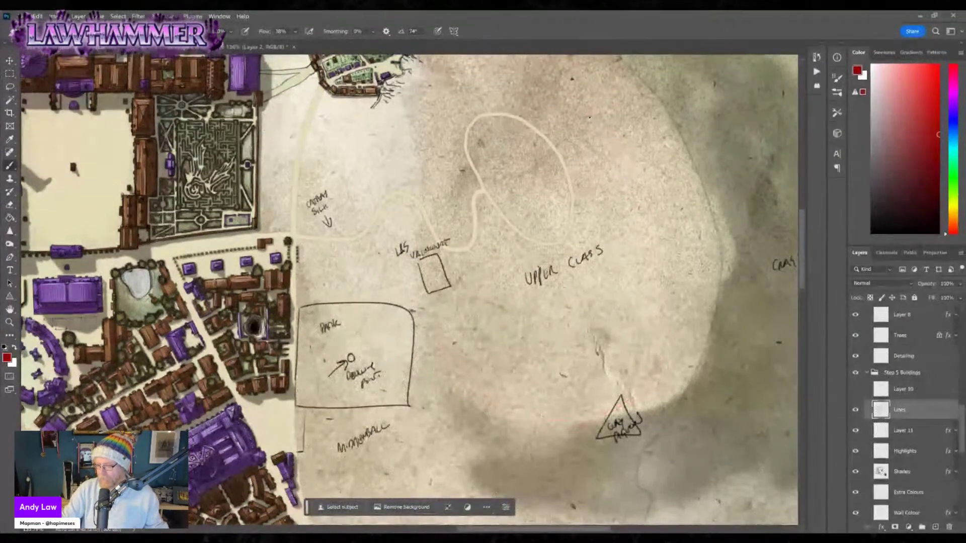
mouse_move(510, 436)
mouse_down()
mouse_move(506, 394)
mouse_move(543, 369)
mouse_move(535, 349)
mouse_move(448, 347)
mouse_move(480, 313)
mouse_move(579, 341)
mouse_move(604, 375)
mouse_move(630, 293)
mouse_move(633, 386)
mouse_move(589, 408)
mouse_move(437, 393)
mouse_move(420, 308)
mouse_move(565, 332)
mouse_move(650, 291)
mouse_move(633, 369)
mouse_move(440, 393)
mouse_move(421, 308)
mouse_up()
key(ctrl+z)
drag(528, 379, 632, 286)
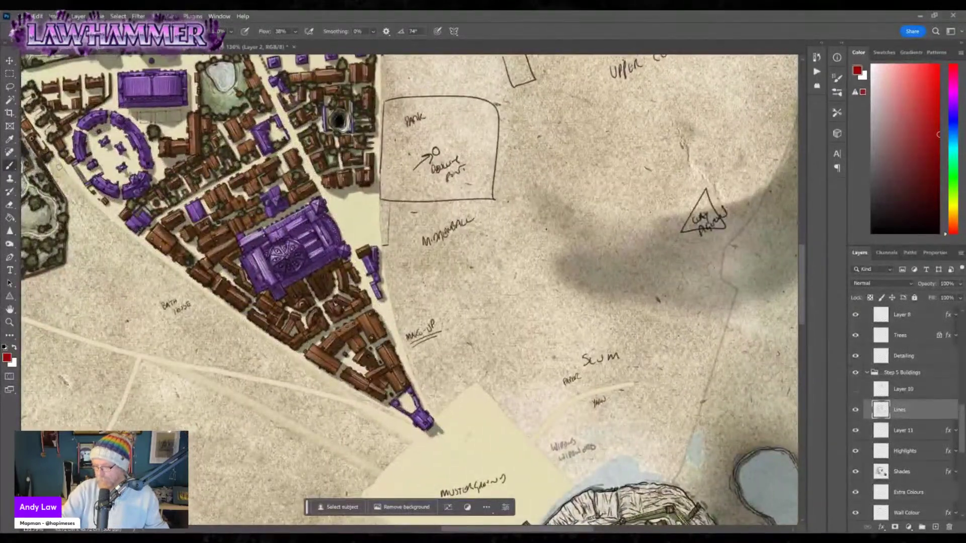
drag(654, 359, 624, 310)
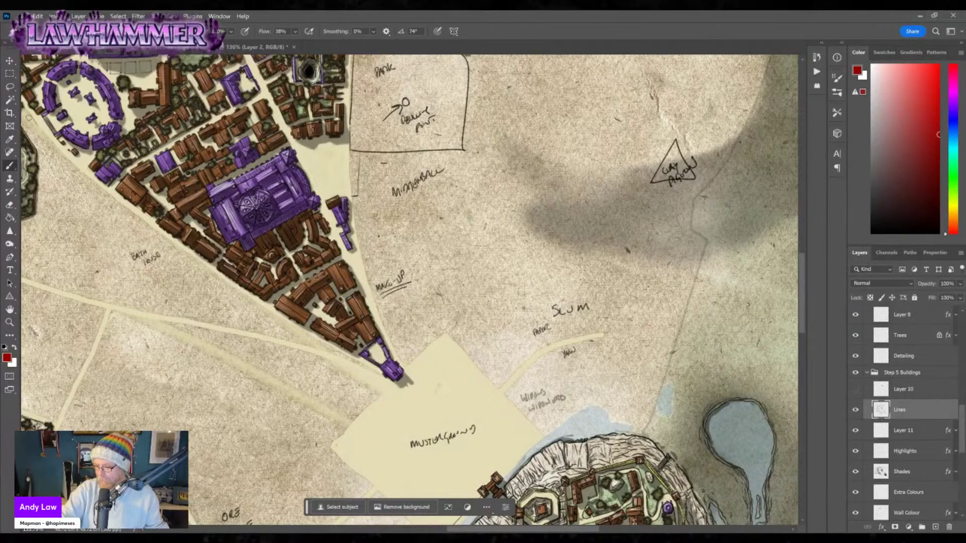
Outline a narrow red strip along the mustering ground's northeast edge and try marks near the road and Slum area, undoing each one.
mouse_move(451, 336)
mouse_down()
mouse_move(492, 384)
mouse_move(475, 346)
mouse_move(453, 333)
mouse_up()
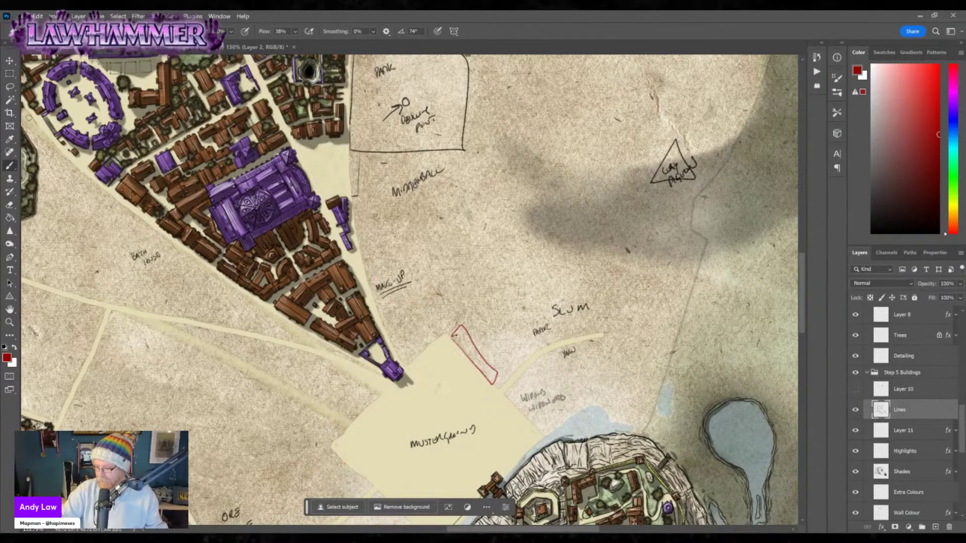
key(ctrl+z)
mouse_move(511, 396)
mouse_down()
mouse_move(556, 432)
mouse_move(513, 390)
mouse_move(500, 433)
mouse_up()
key(ctrl+z)
mouse_move(614, 253)
mouse_down()
mouse_move(588, 423)
mouse_move(588, 309)
mouse_move(608, 260)
mouse_up()
key(ctrl+z)
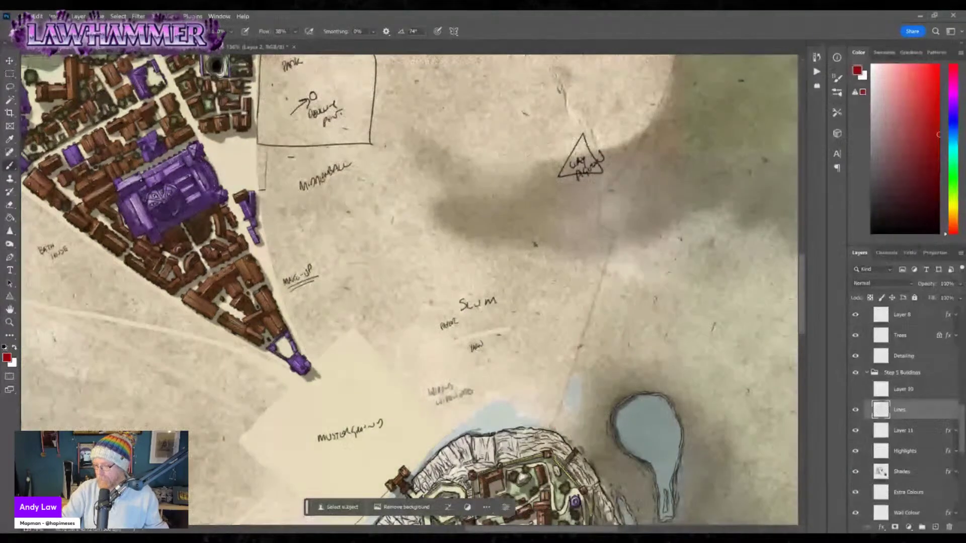
Examine the Upper Class and park area, and how the unbuilt districts fit within the whole city map.
mouse_move(439, 87)
mouse_down()
mouse_move(547, 173)
mouse_move(639, 375)
mouse_up()
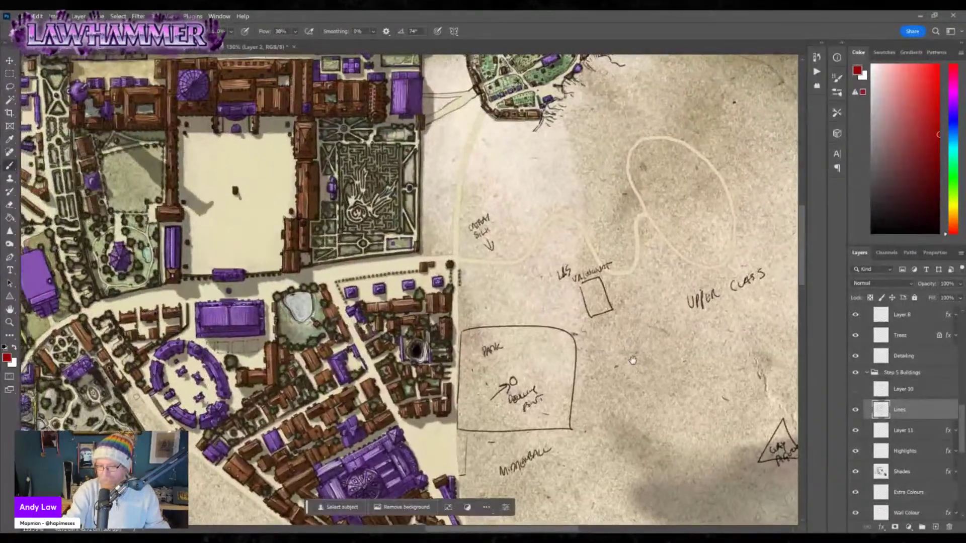
click(10, 322)
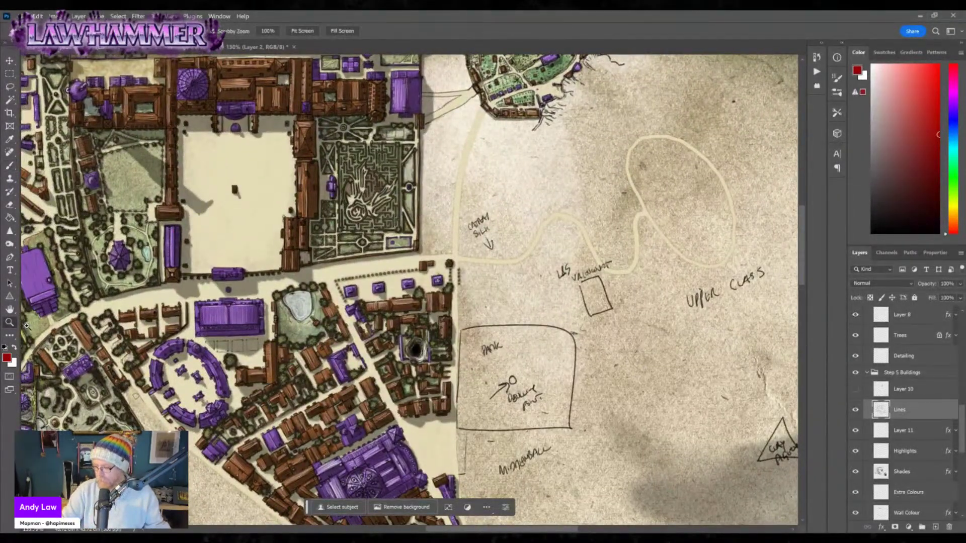
scroll(567, 314, down, 5)
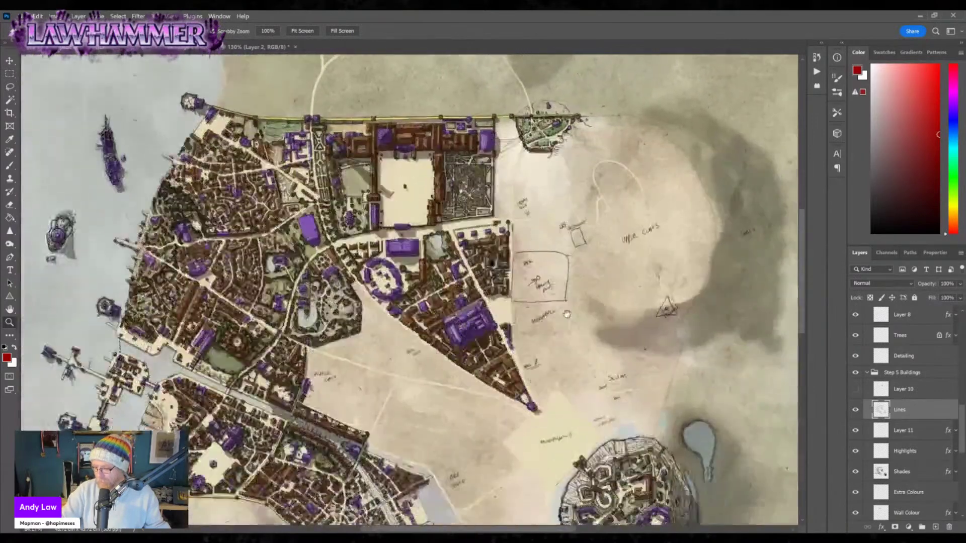
scroll(567, 314, down, 3)
scroll(595, 353, down, 1)
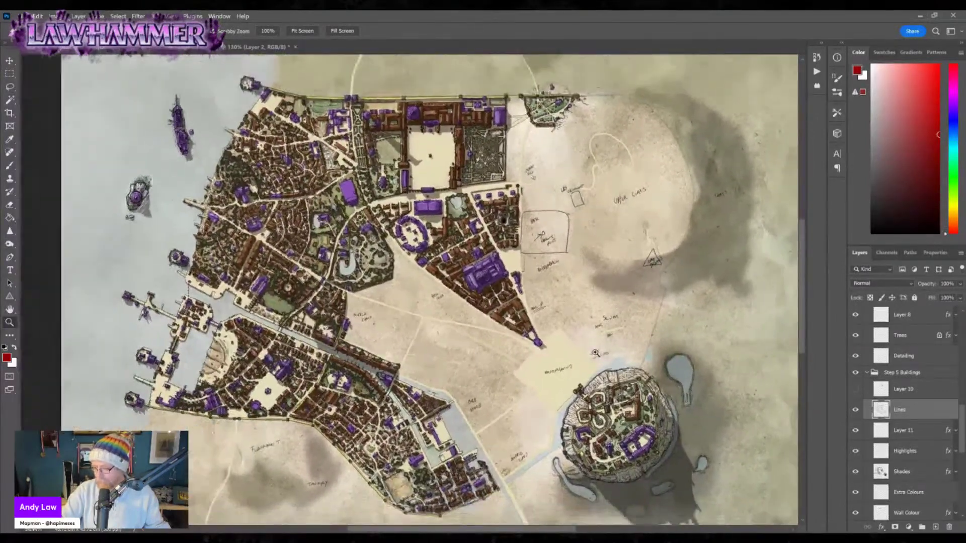